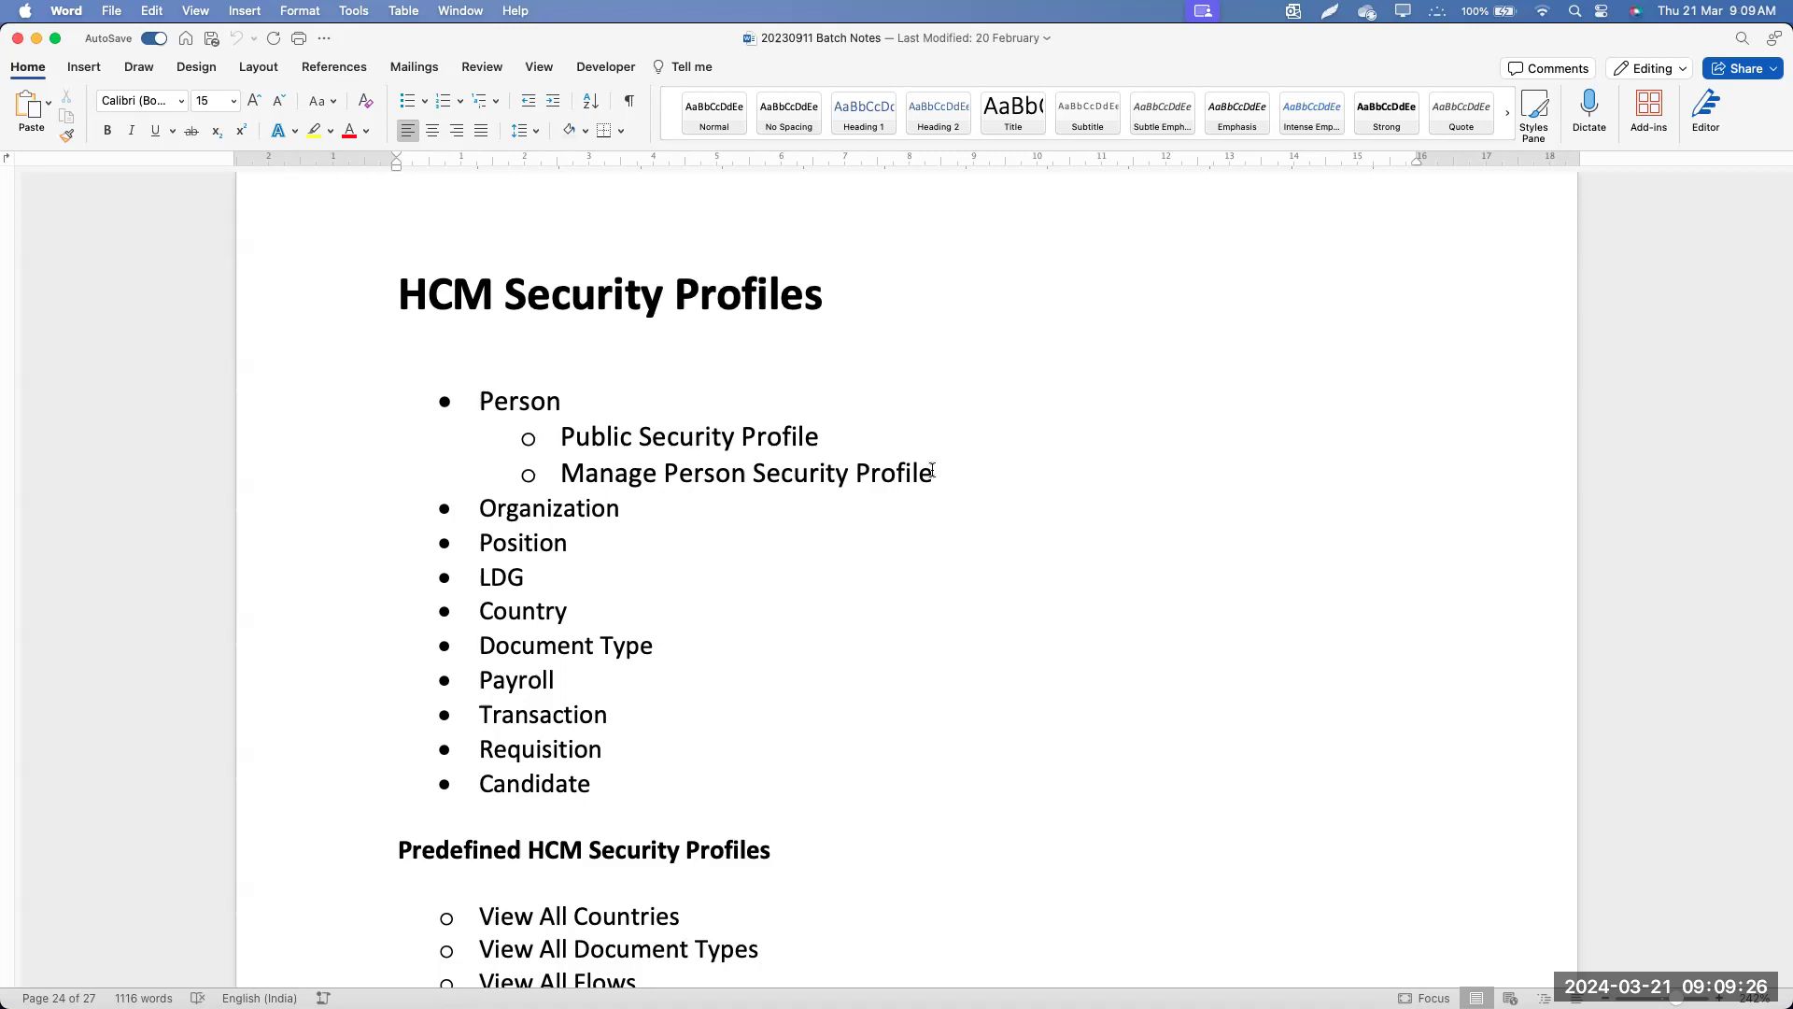
Rename the two sub-items under Person as "Public Person Security Profile" and "Person Security Profile".
{"action": "left_click_drag", "start_coordinate": [934, 474], "coordinate": [595, 434]}
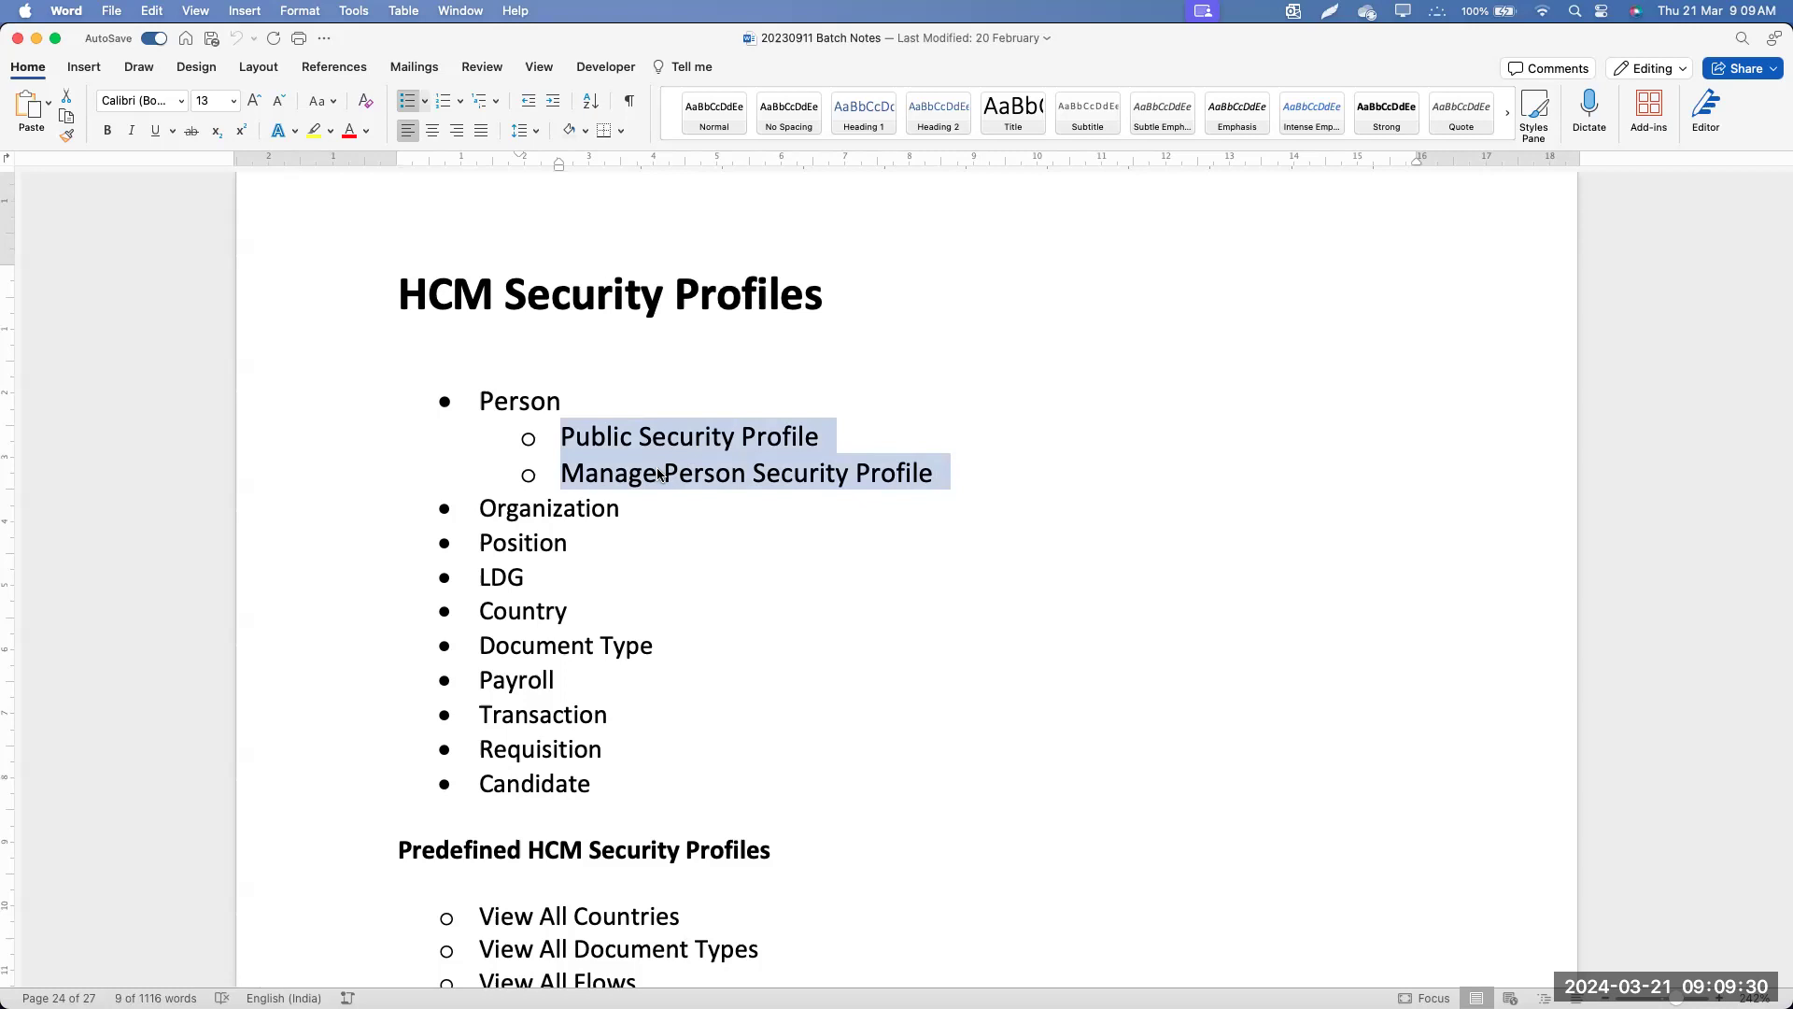
{"action": "left_click", "coordinate": [634, 439]}
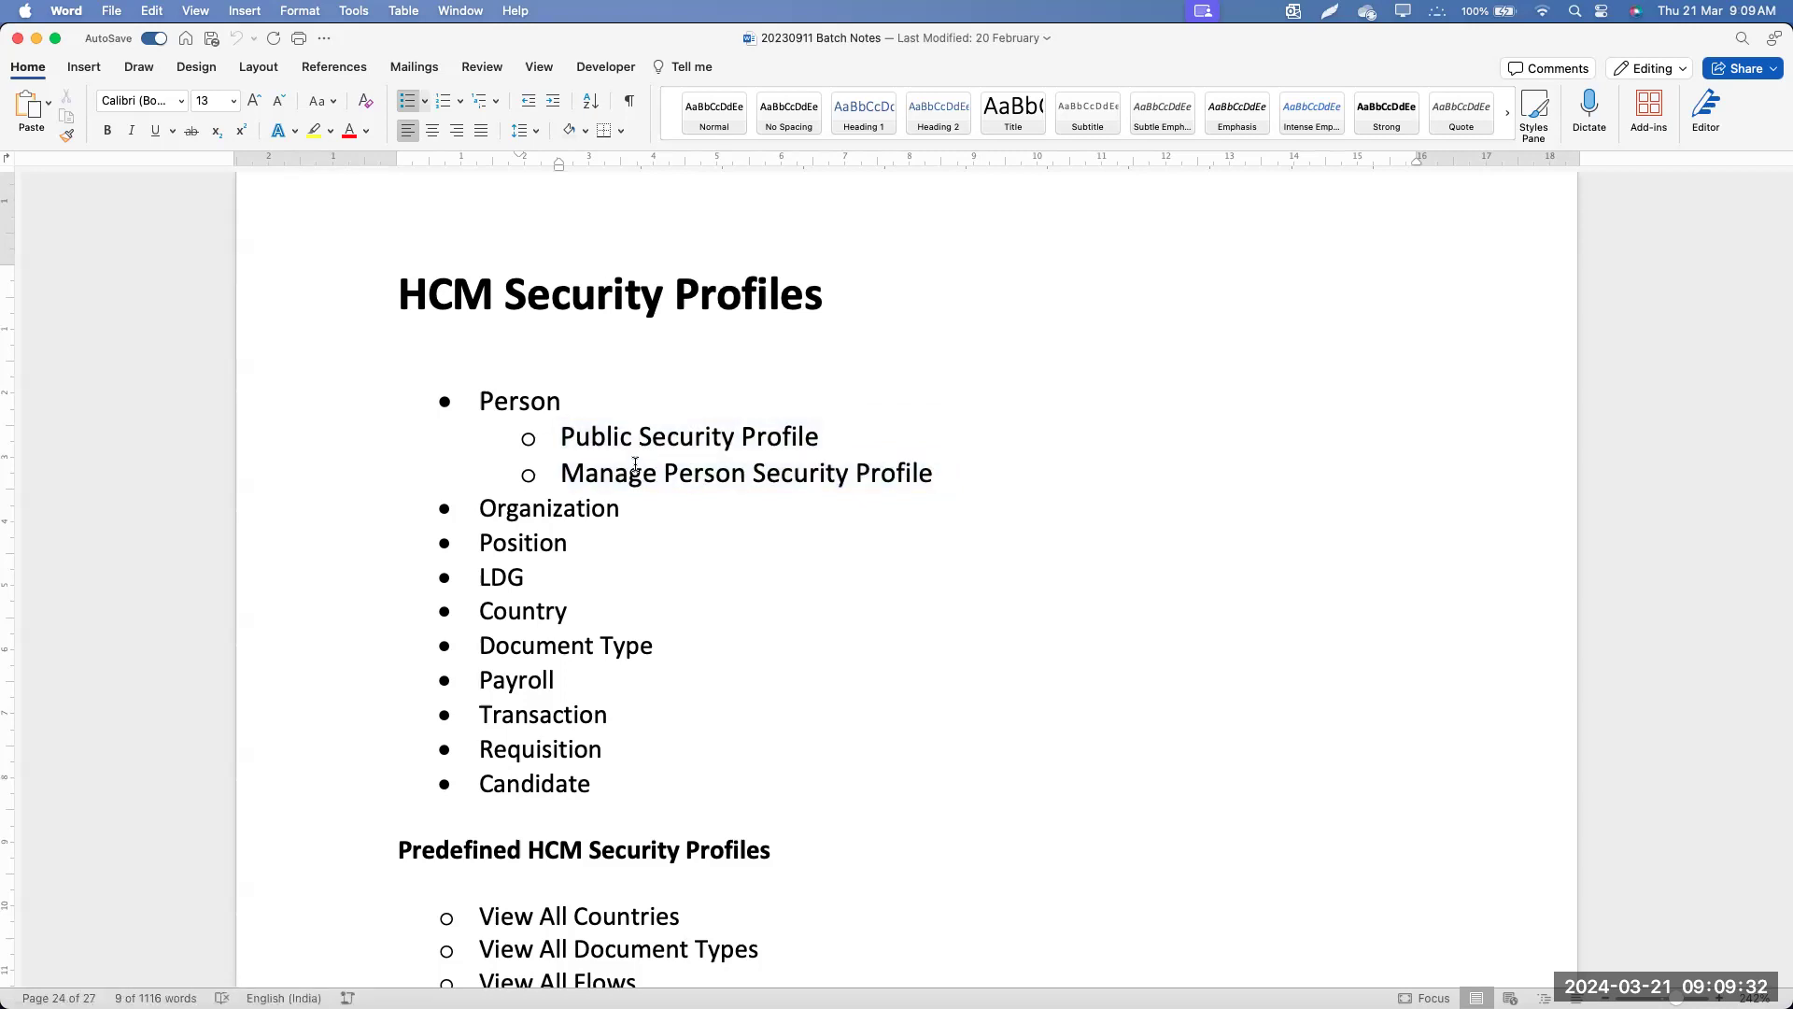
{"action": "type", "text": "Person"}
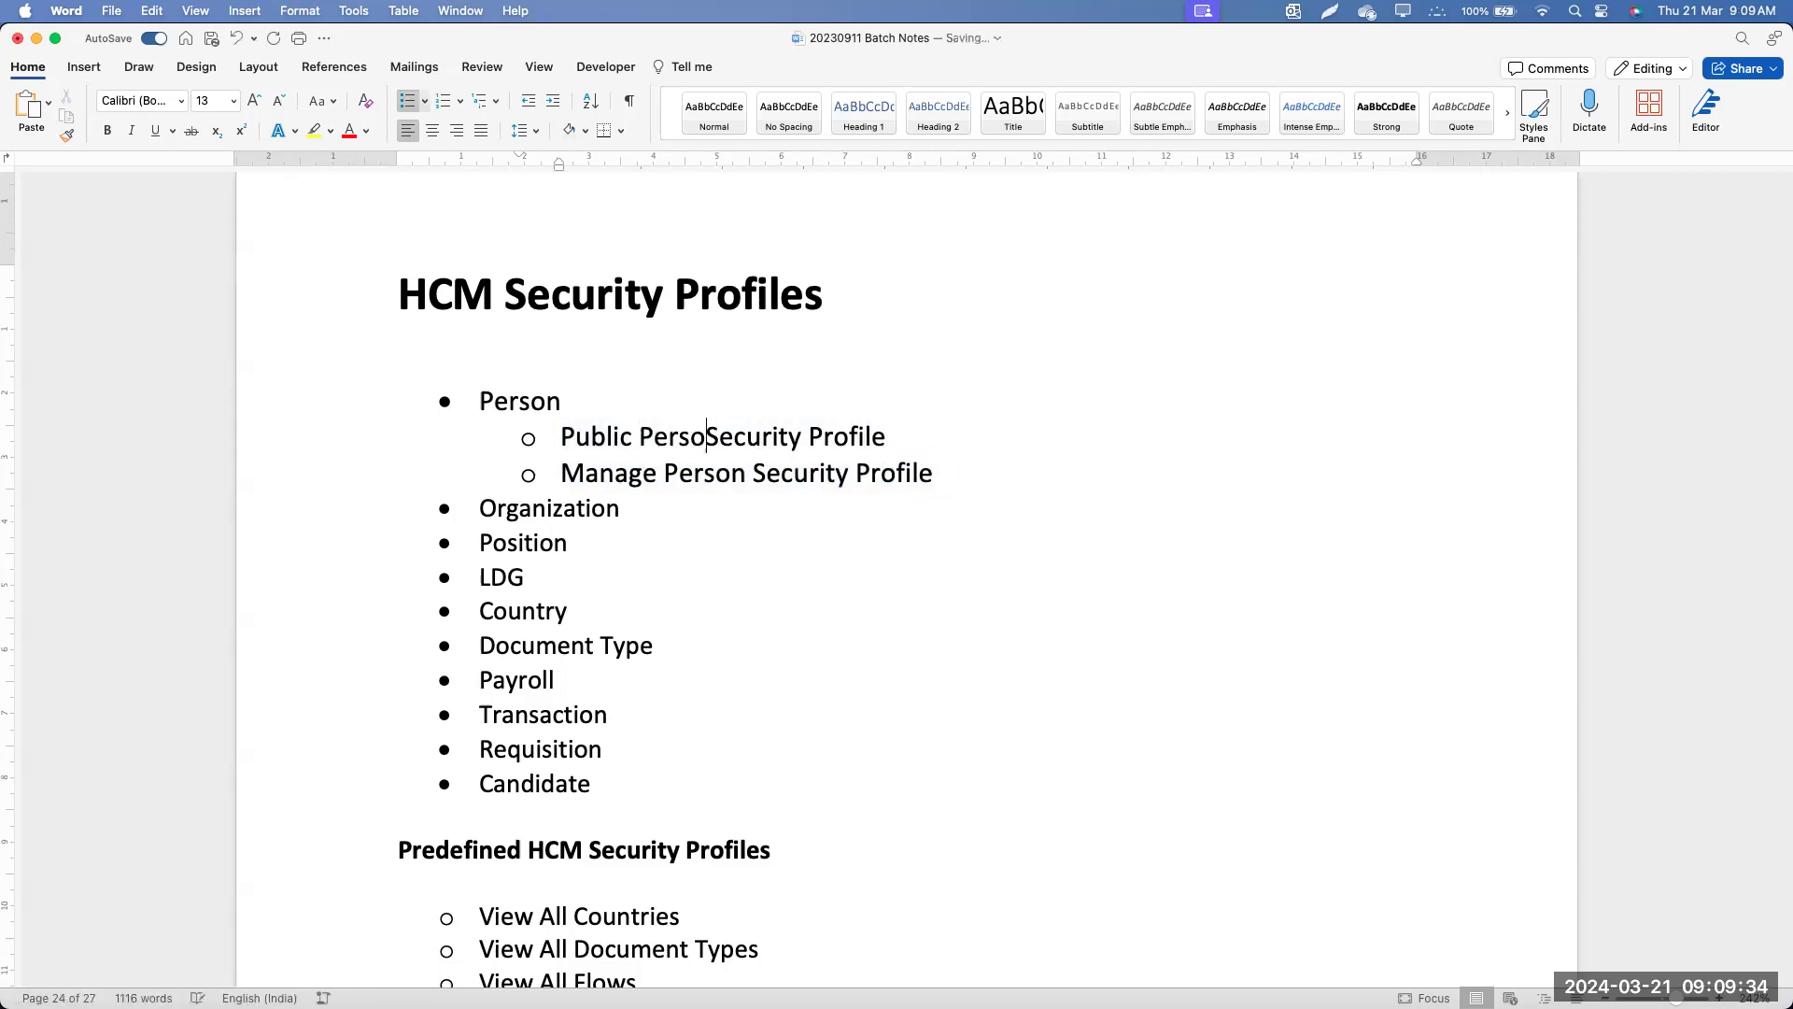
{"action": "double_click", "coordinate": [635, 477]}
{"action": "key", "text": "BackSpace"}
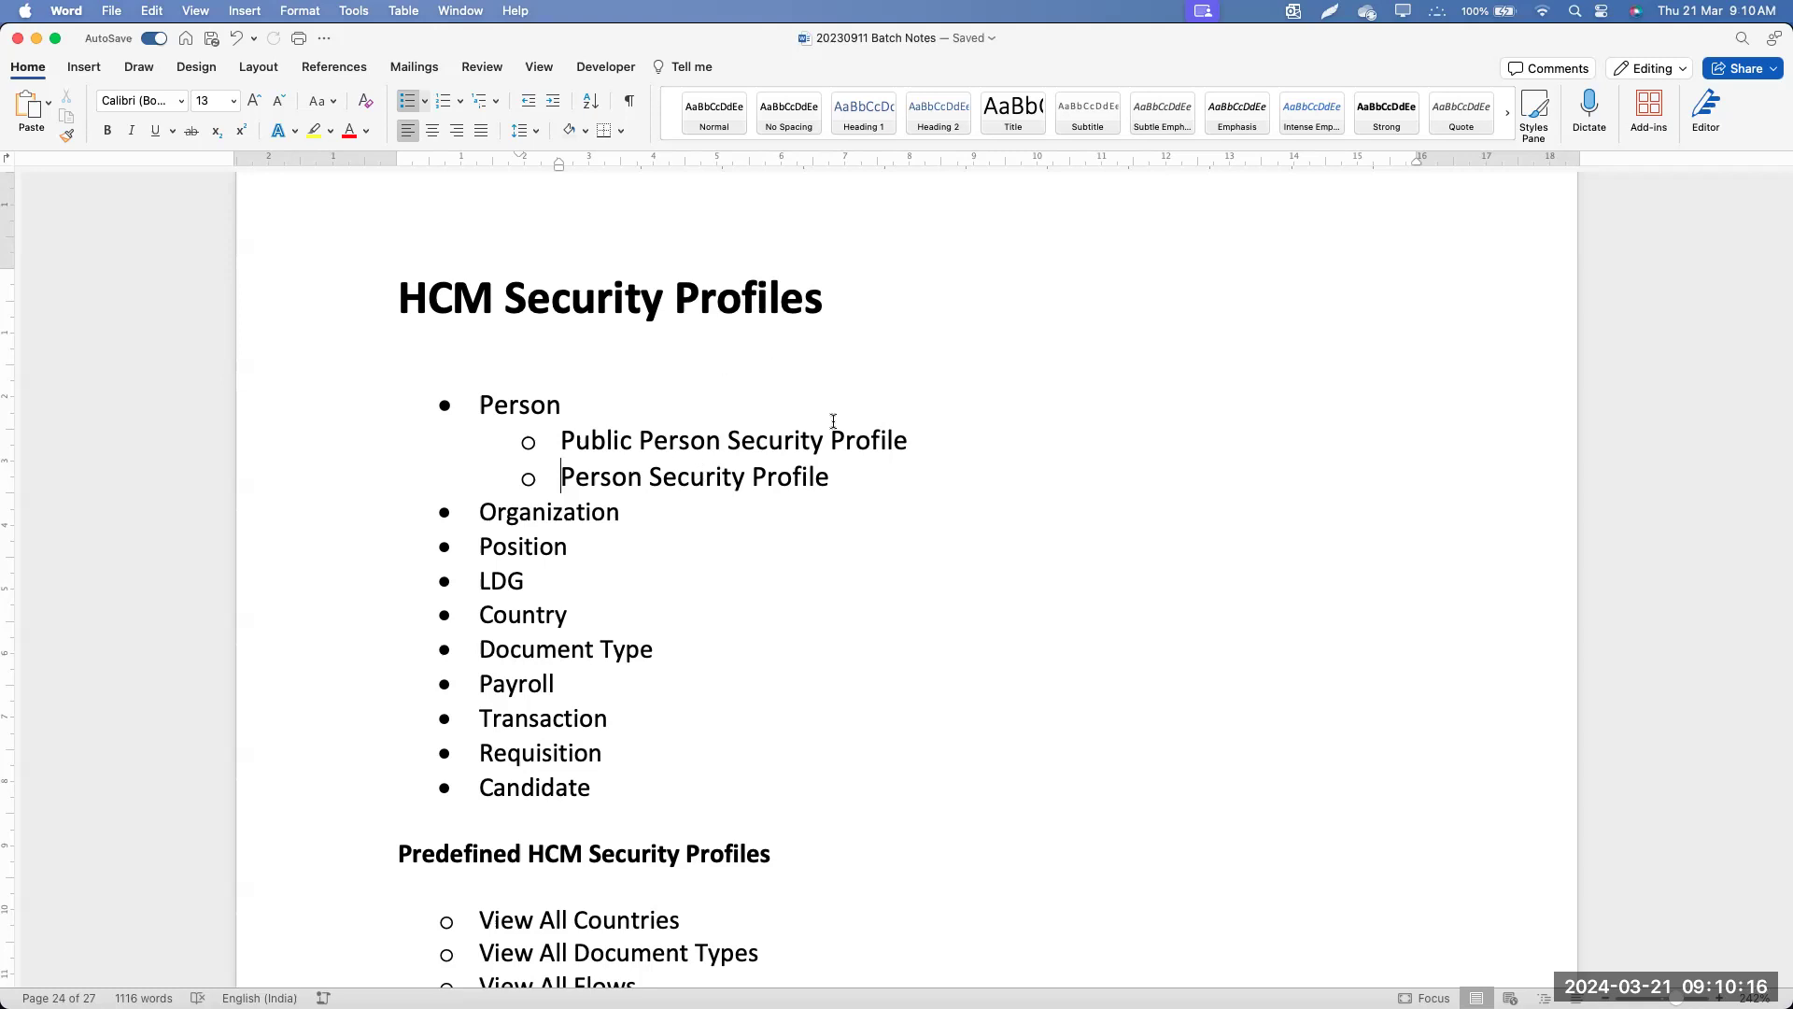
Review the HCM security profile types and the list of predefined HCM security profiles.
{"action": "triple_click", "coordinate": [773, 475]}
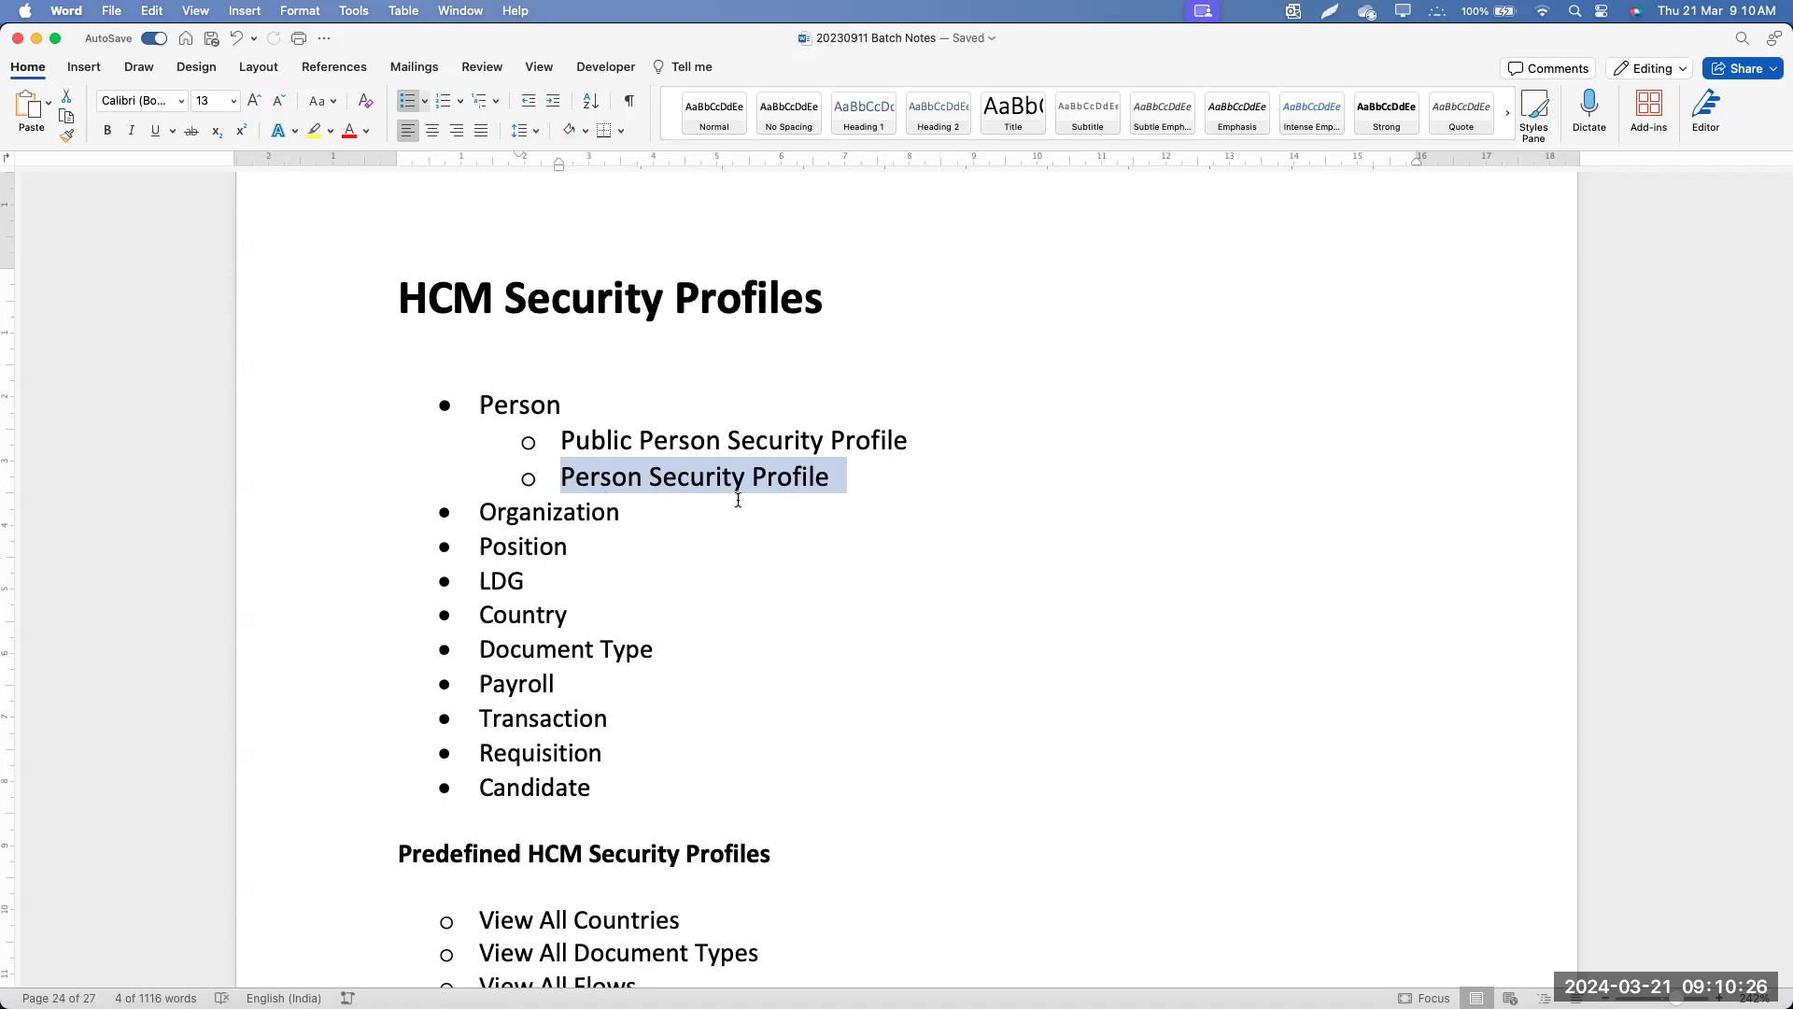
{"action": "scroll", "coordinate": [607, 539], "scroll_direction": "down", "scroll_amount": 3}
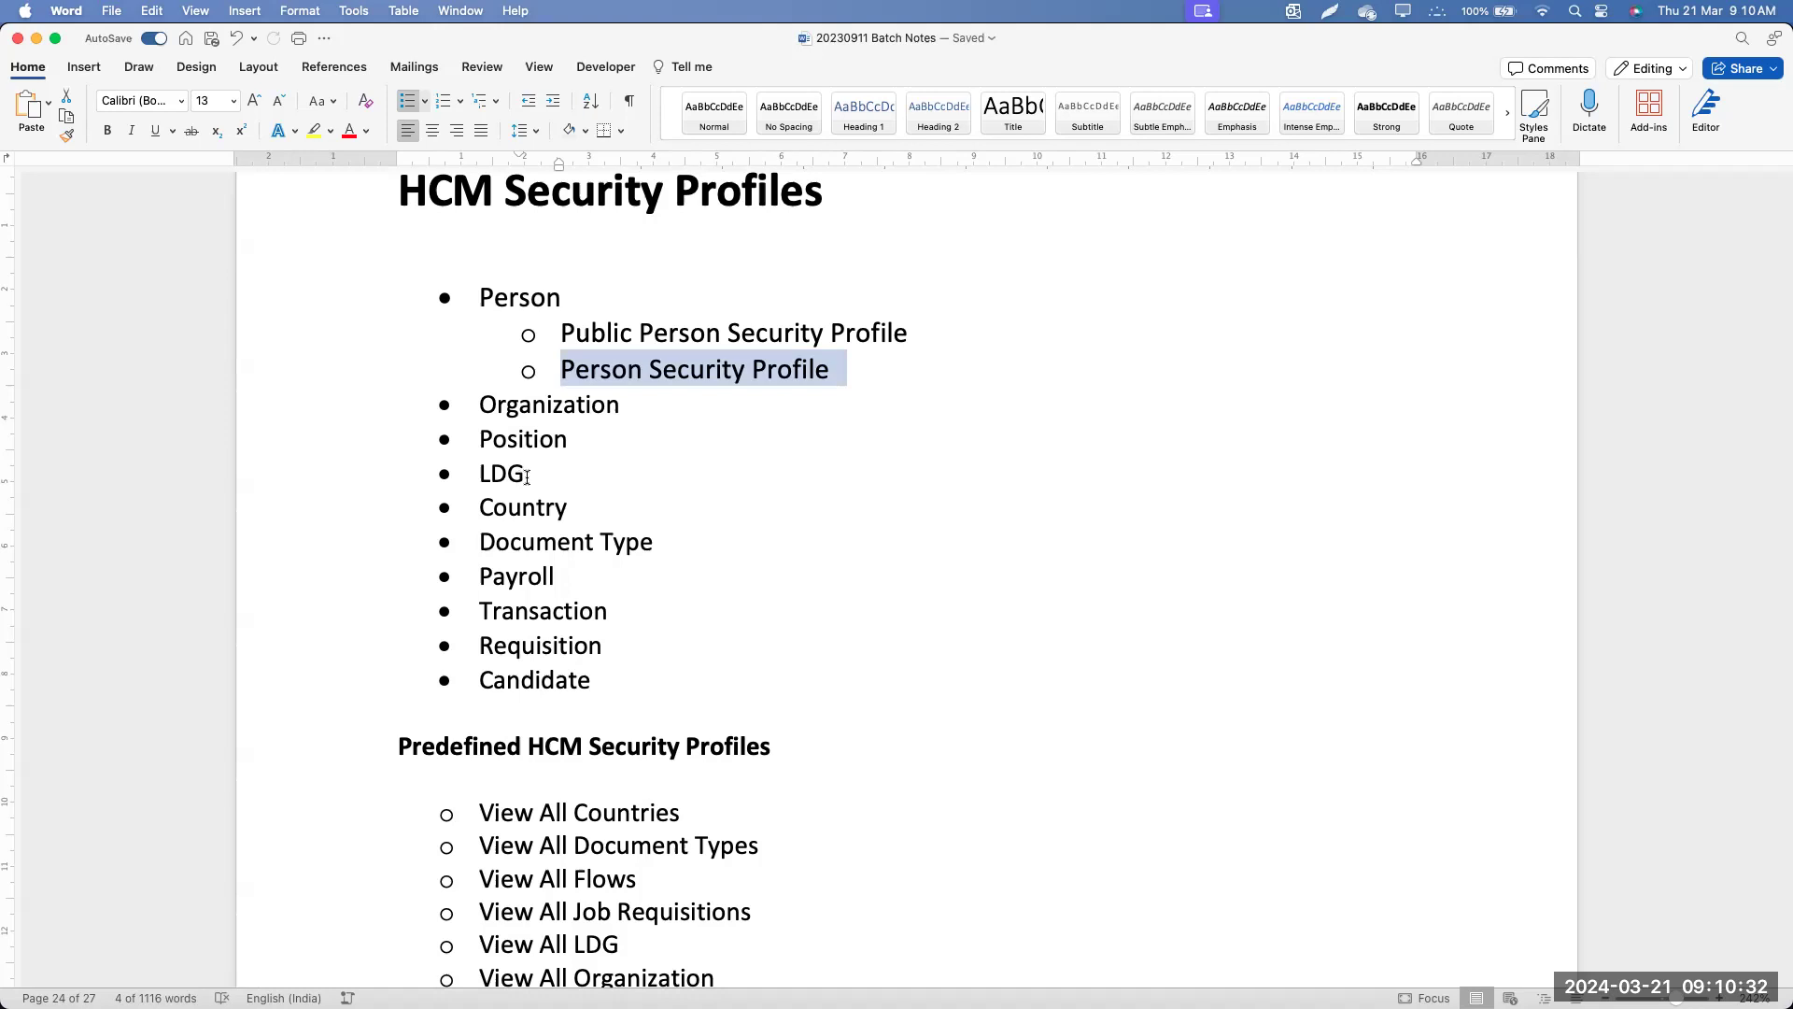
{"action": "scroll", "coordinate": [617, 574], "scroll_direction": "down", "scroll_amount": 1}
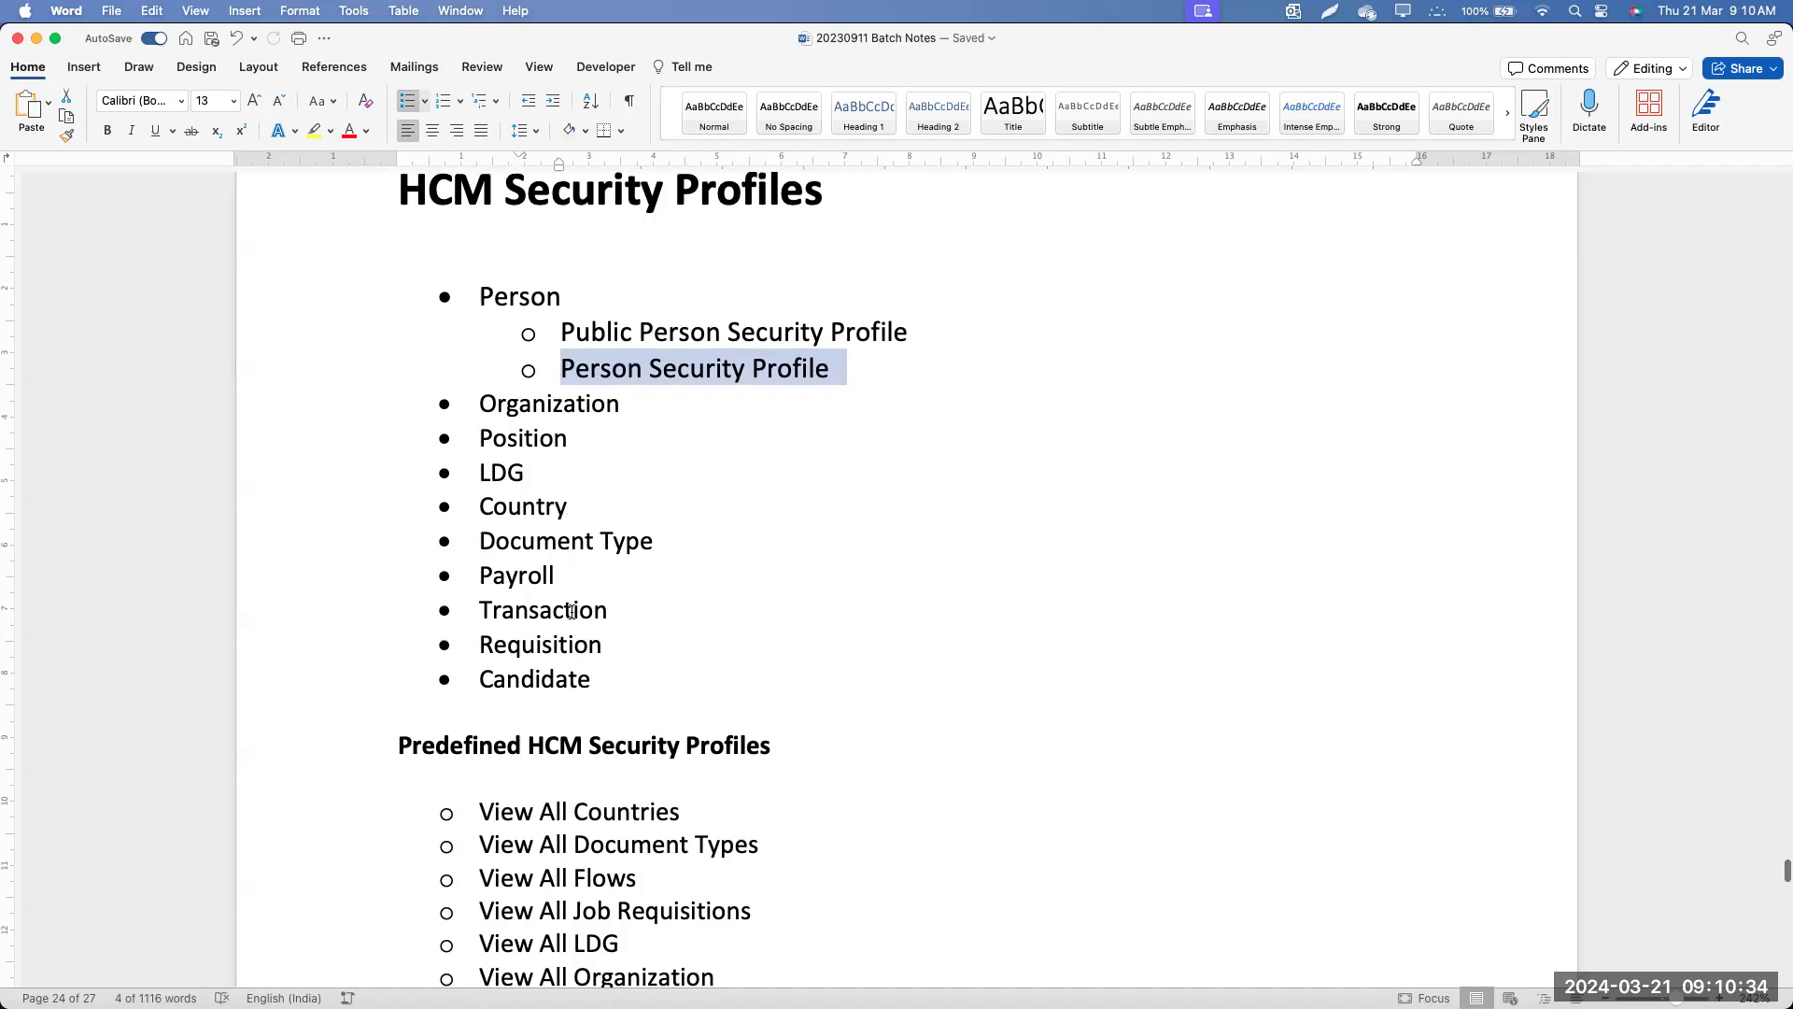
{"action": "scroll", "coordinate": [552, 633], "scroll_direction": "down", "scroll_amount": 3}
{"action": "scroll", "coordinate": [555, 635], "scroll_direction": "up", "scroll_amount": 3}
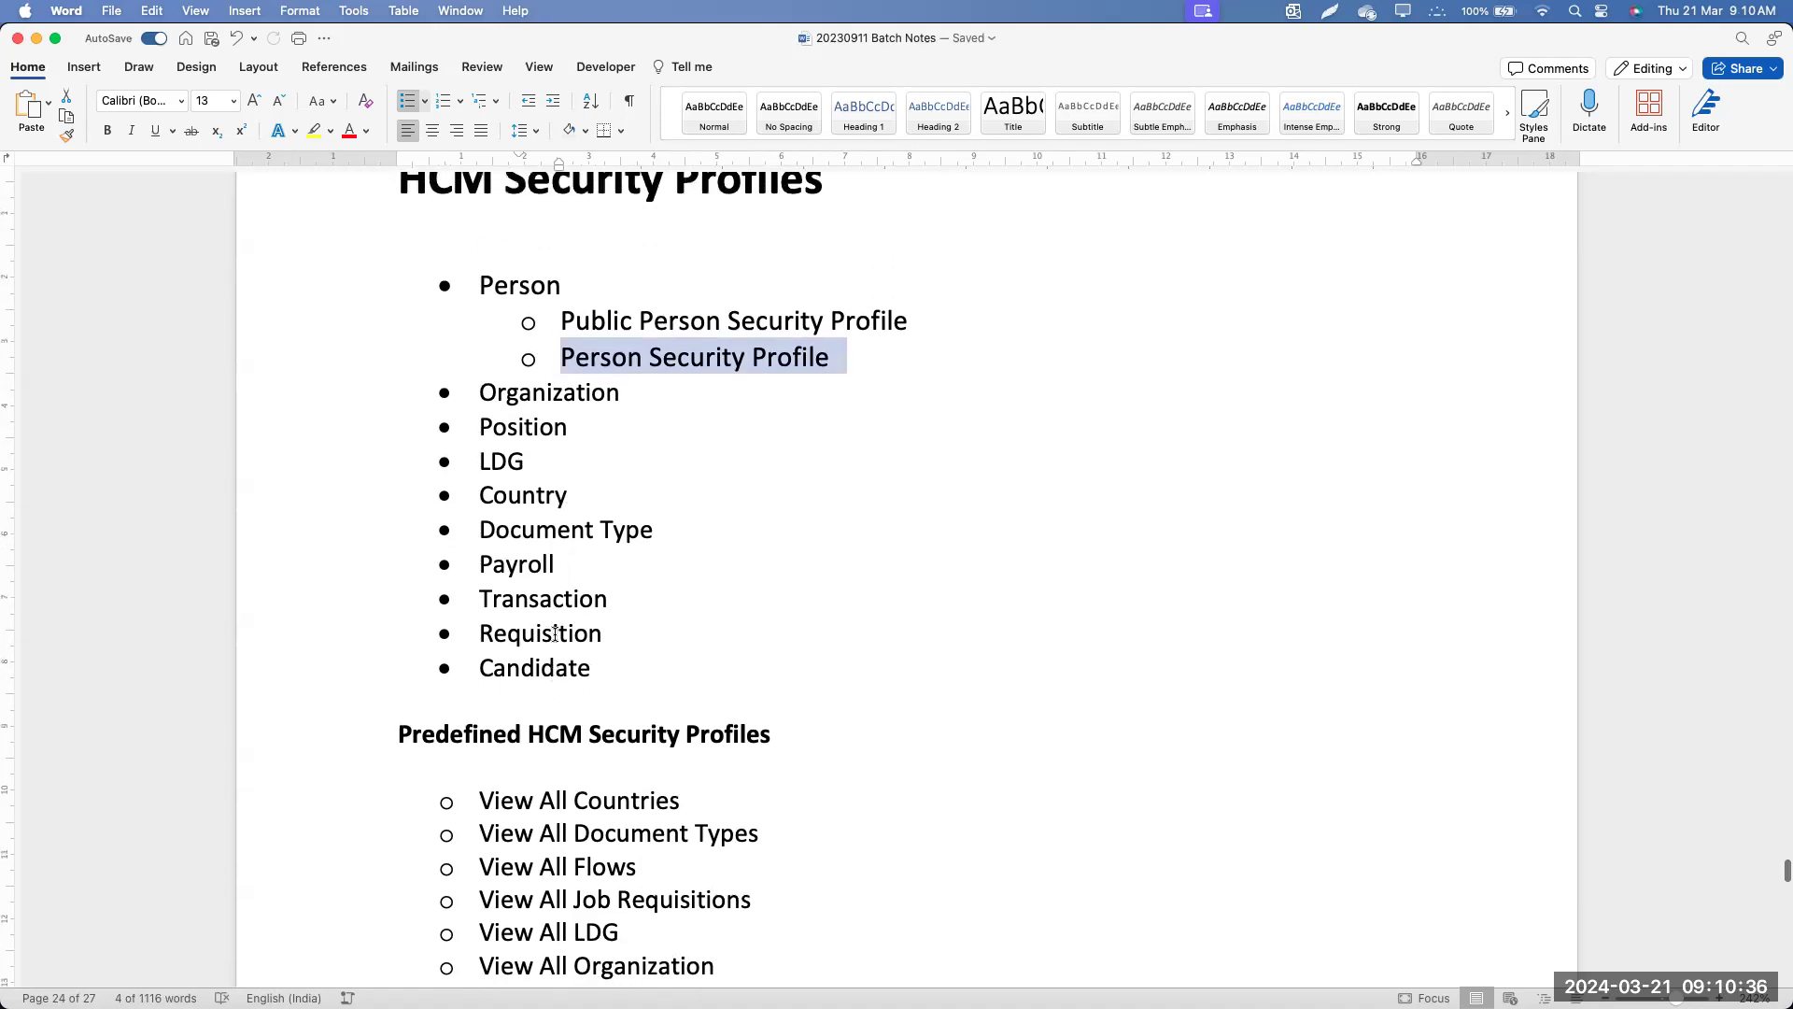
{"action": "scroll", "coordinate": [554, 635], "scroll_direction": "down", "scroll_amount": 8}
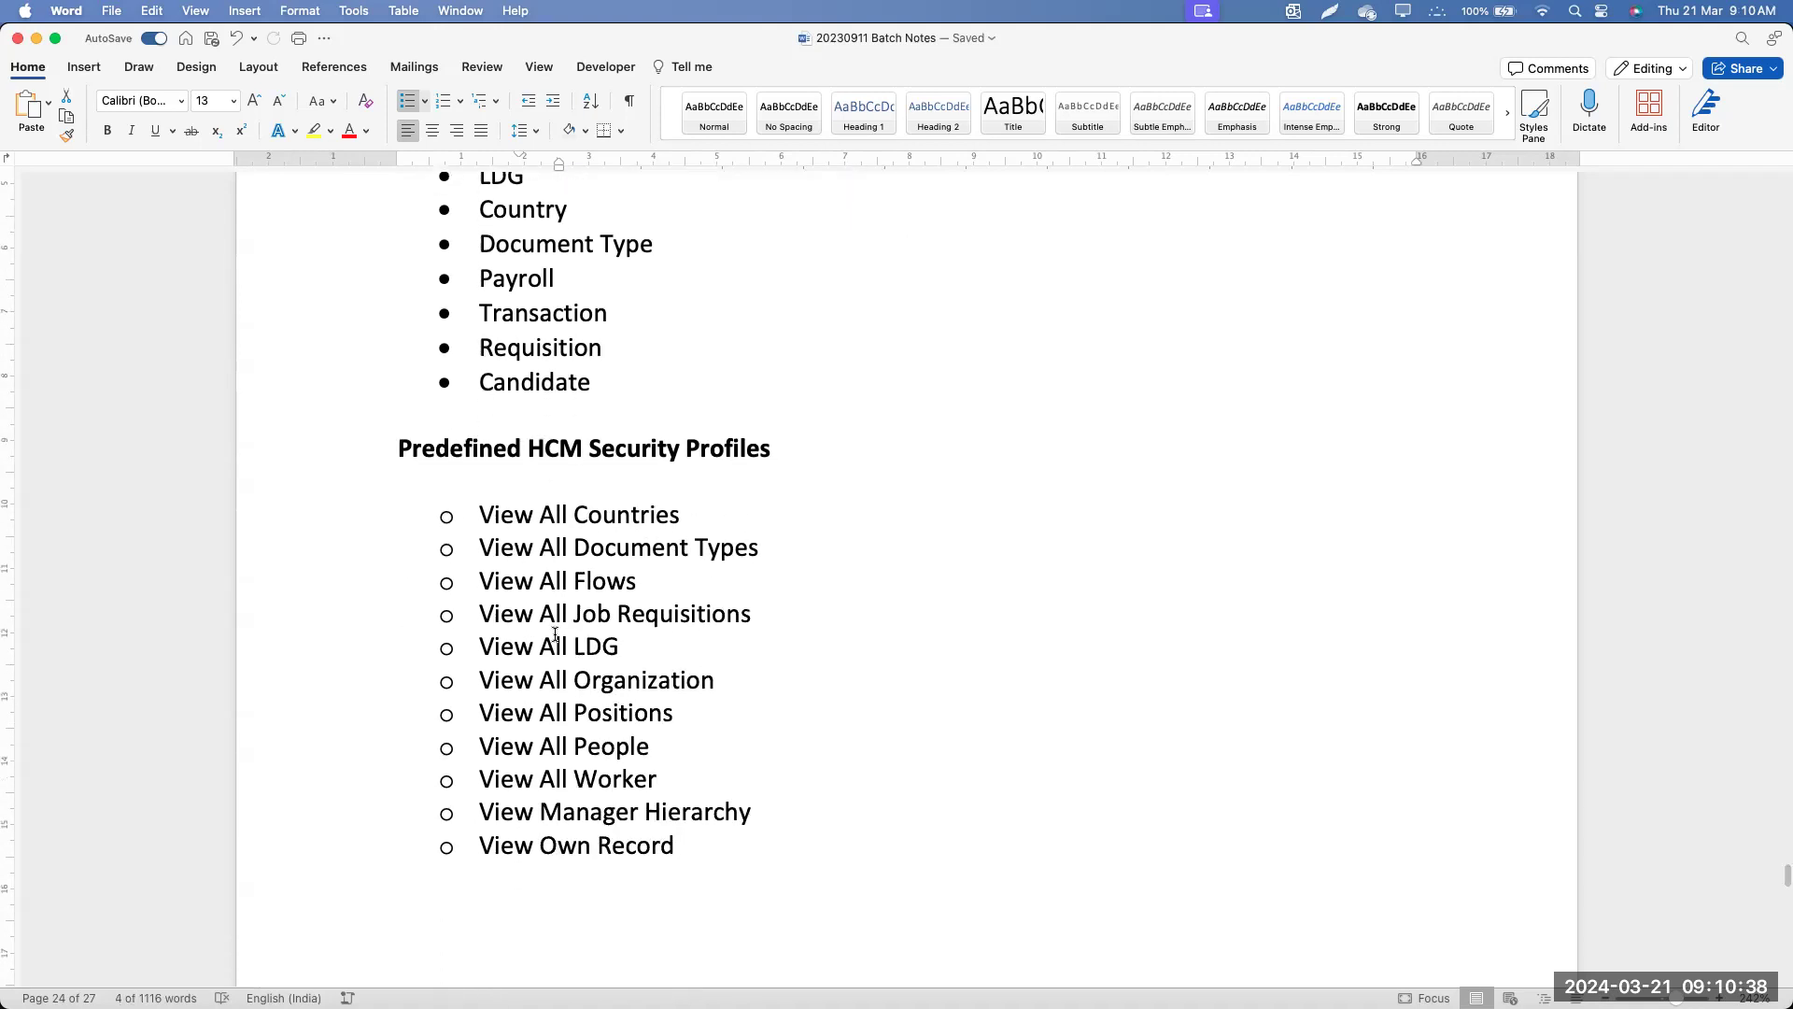
{"action": "scroll", "coordinate": [523, 551], "scroll_direction": "down", "scroll_amount": 2}
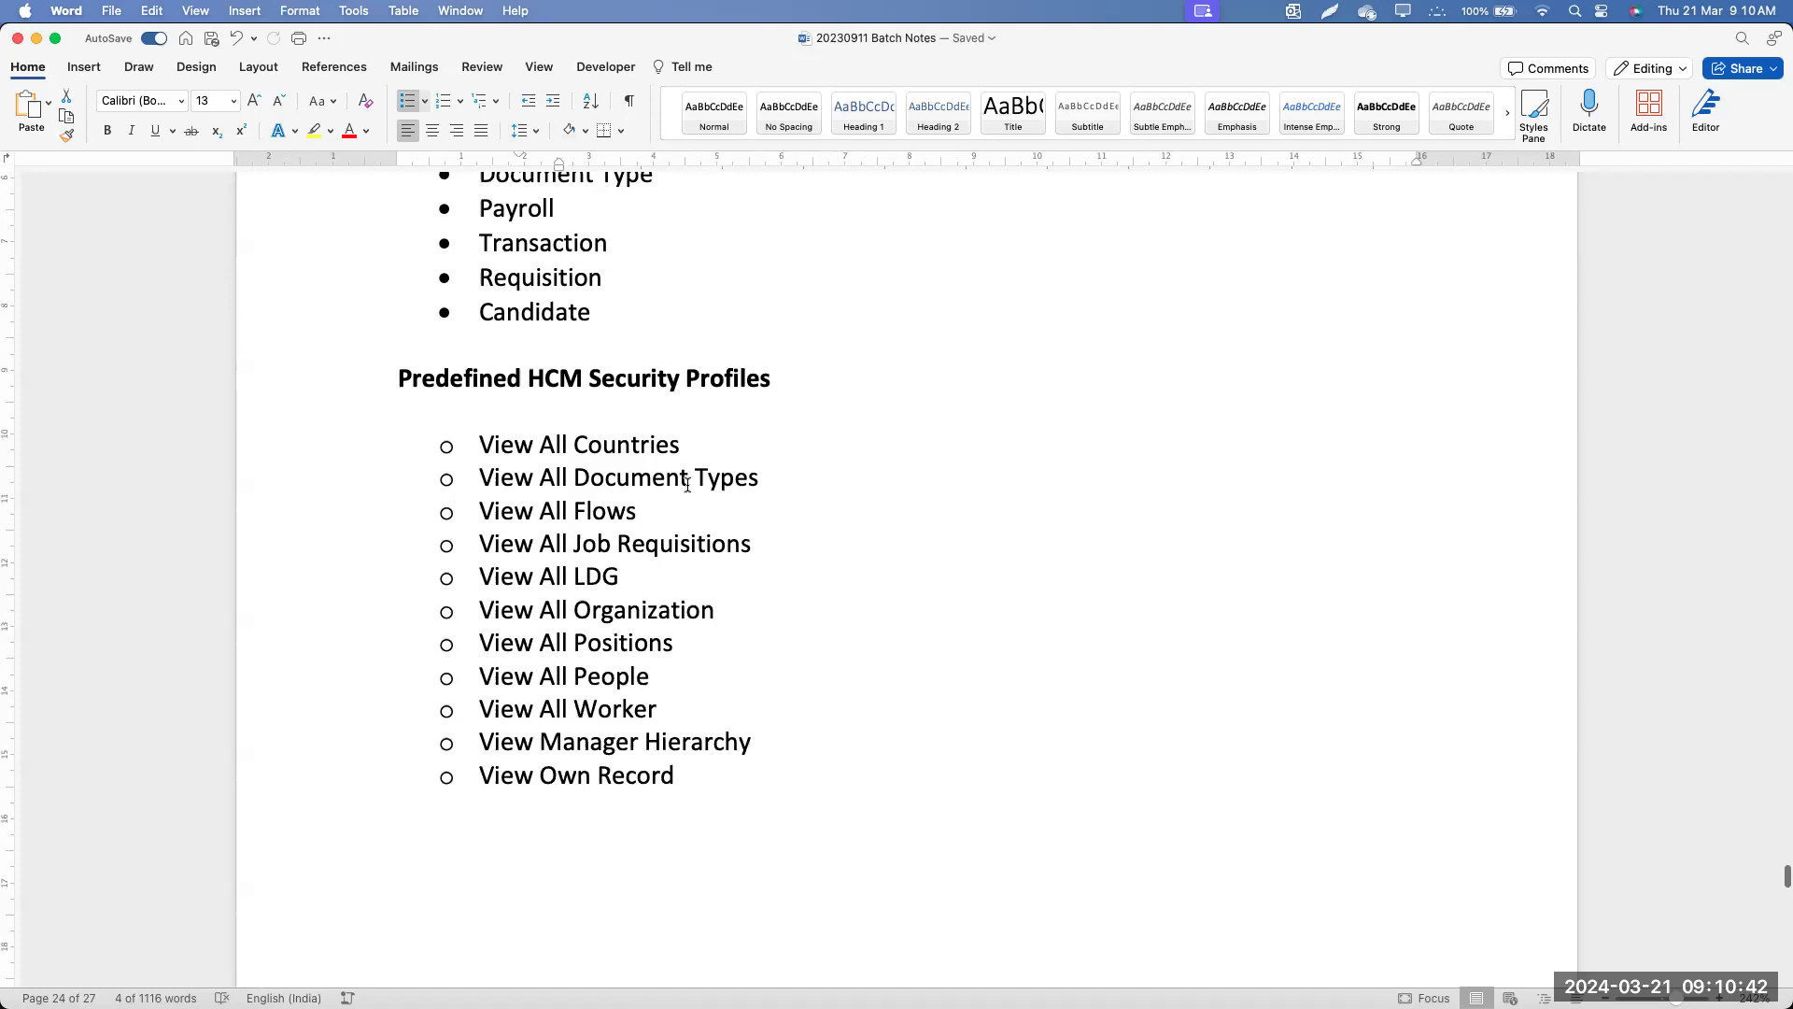
Switch to the browser's Data Roles and Security Profiles page, search for roles named UNO, and select the UNO Recruiter role.
{"action": "key", "text": "ctrl+Up"}
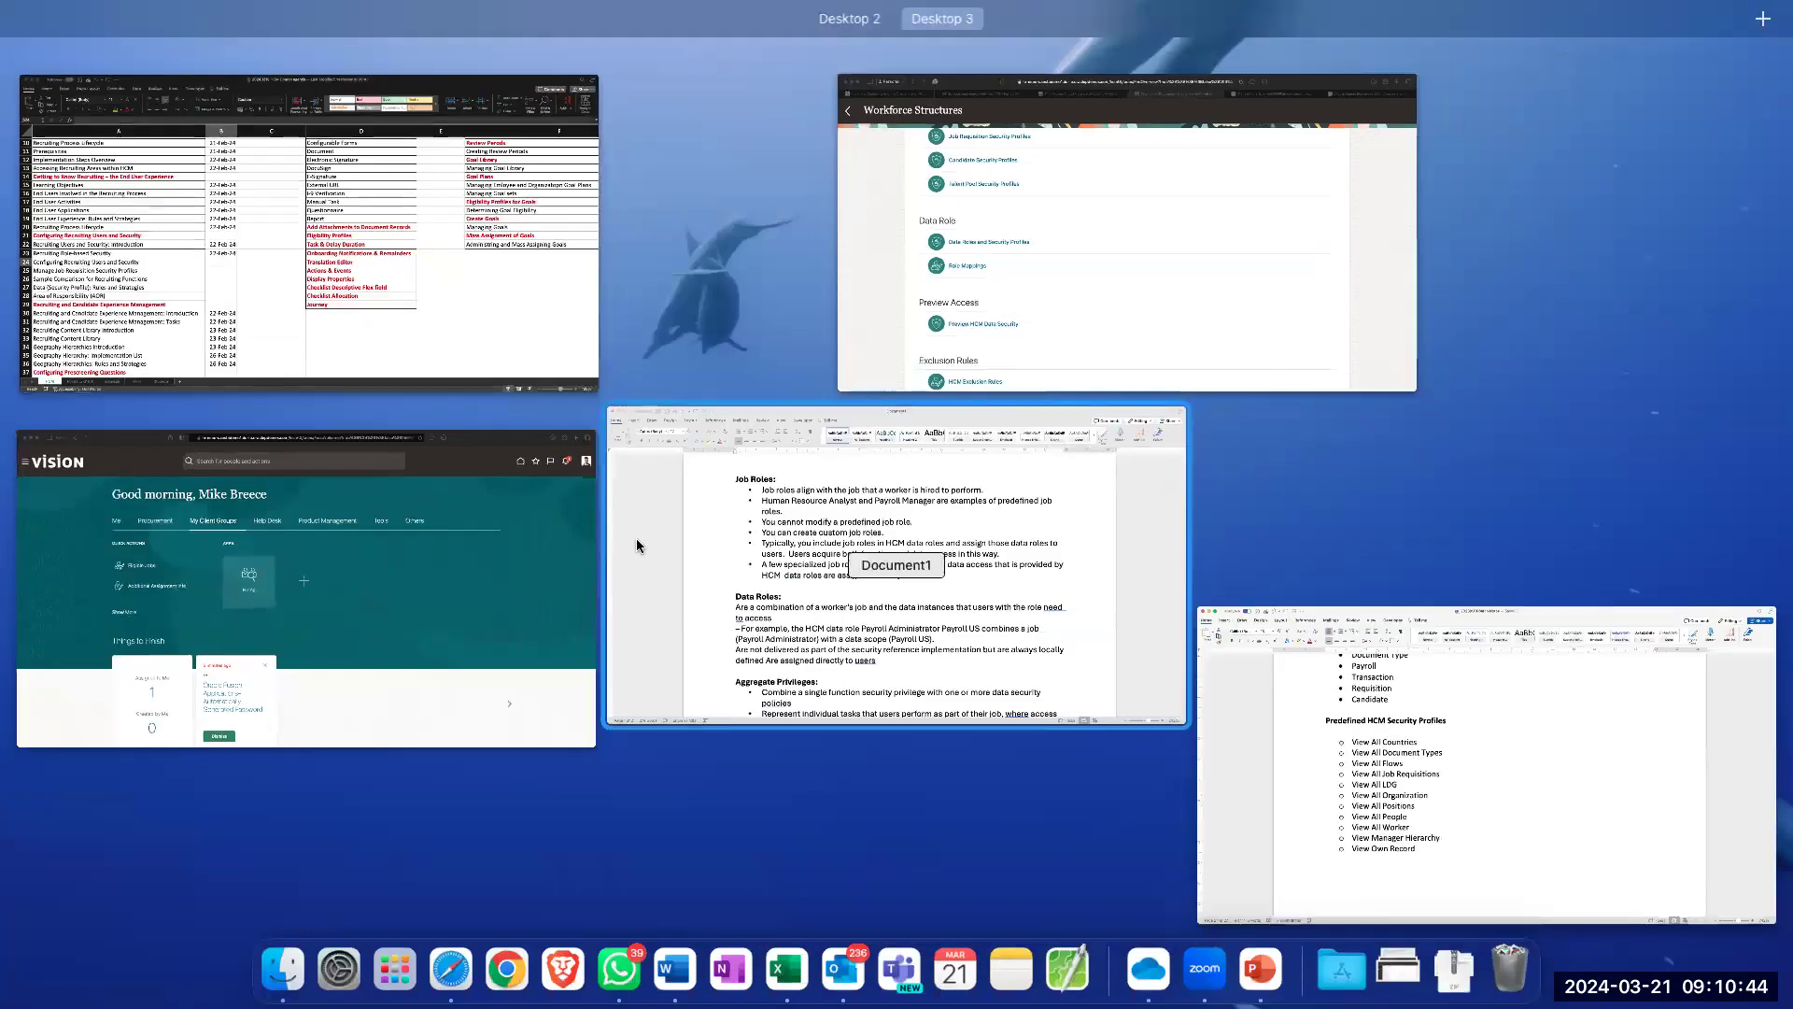
{"action": "left_click", "coordinate": [388, 589]}
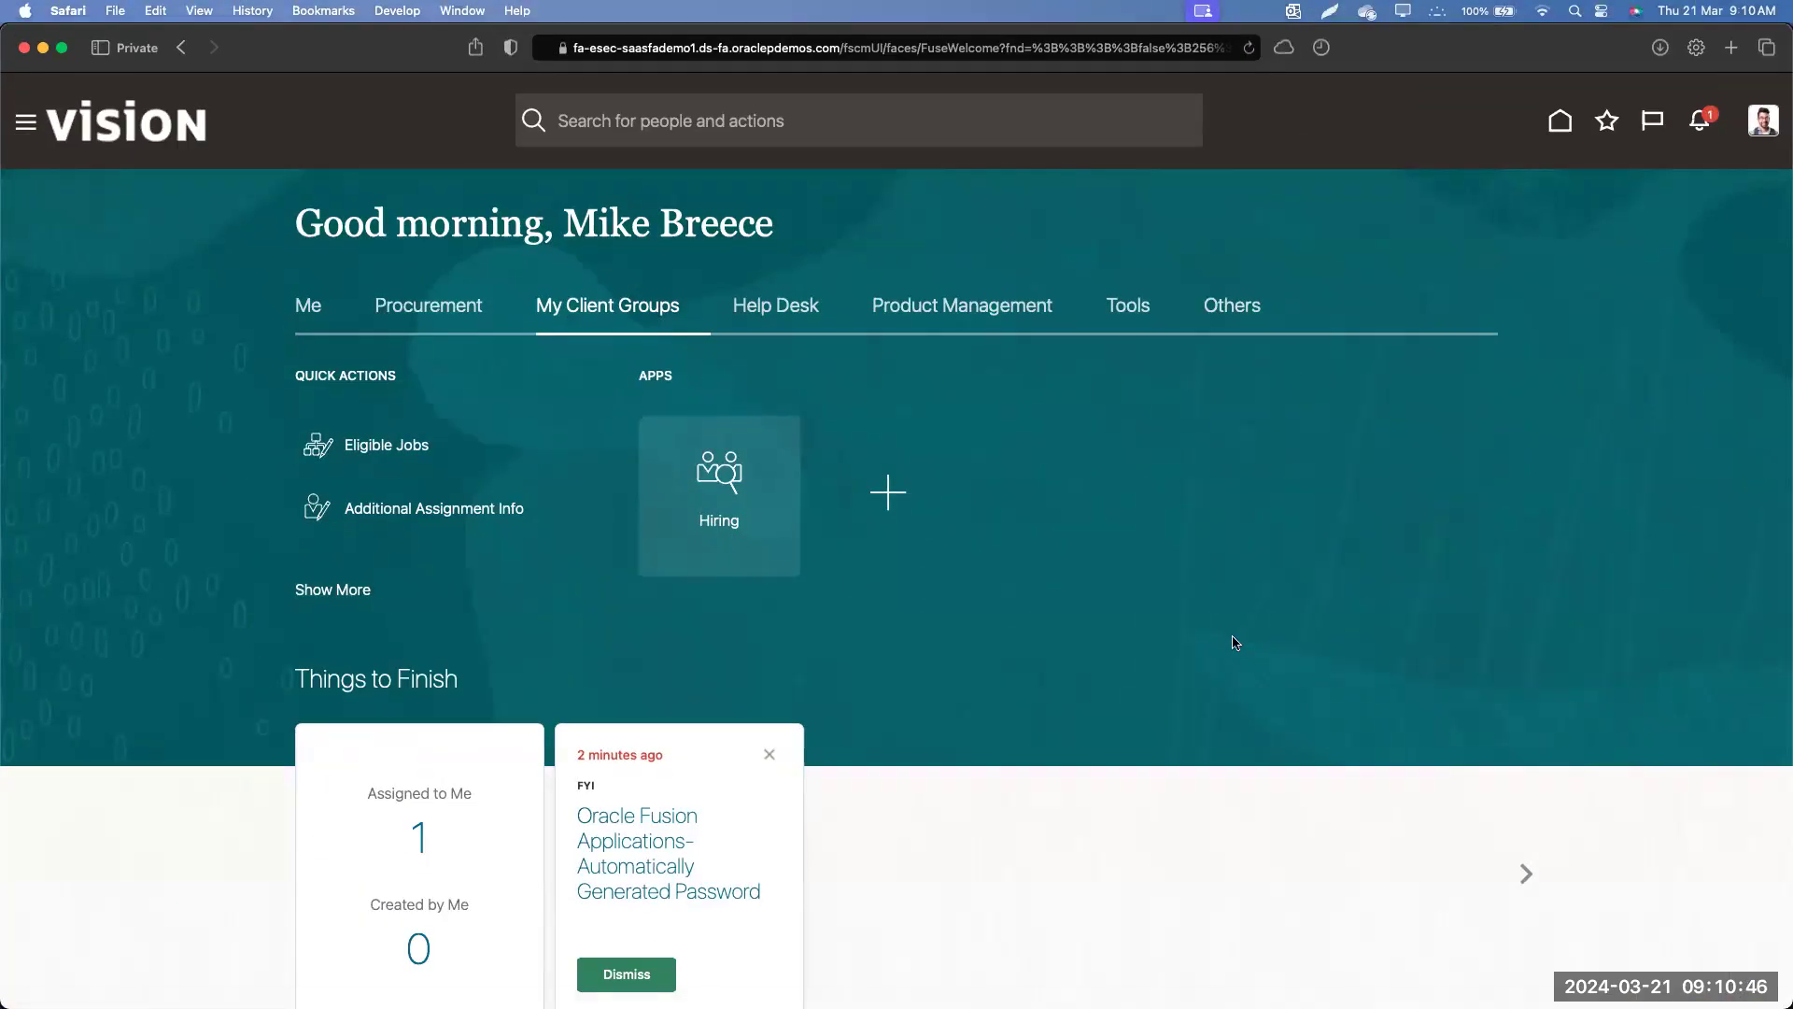
{"action": "left_click", "coordinate": [433, 542]}
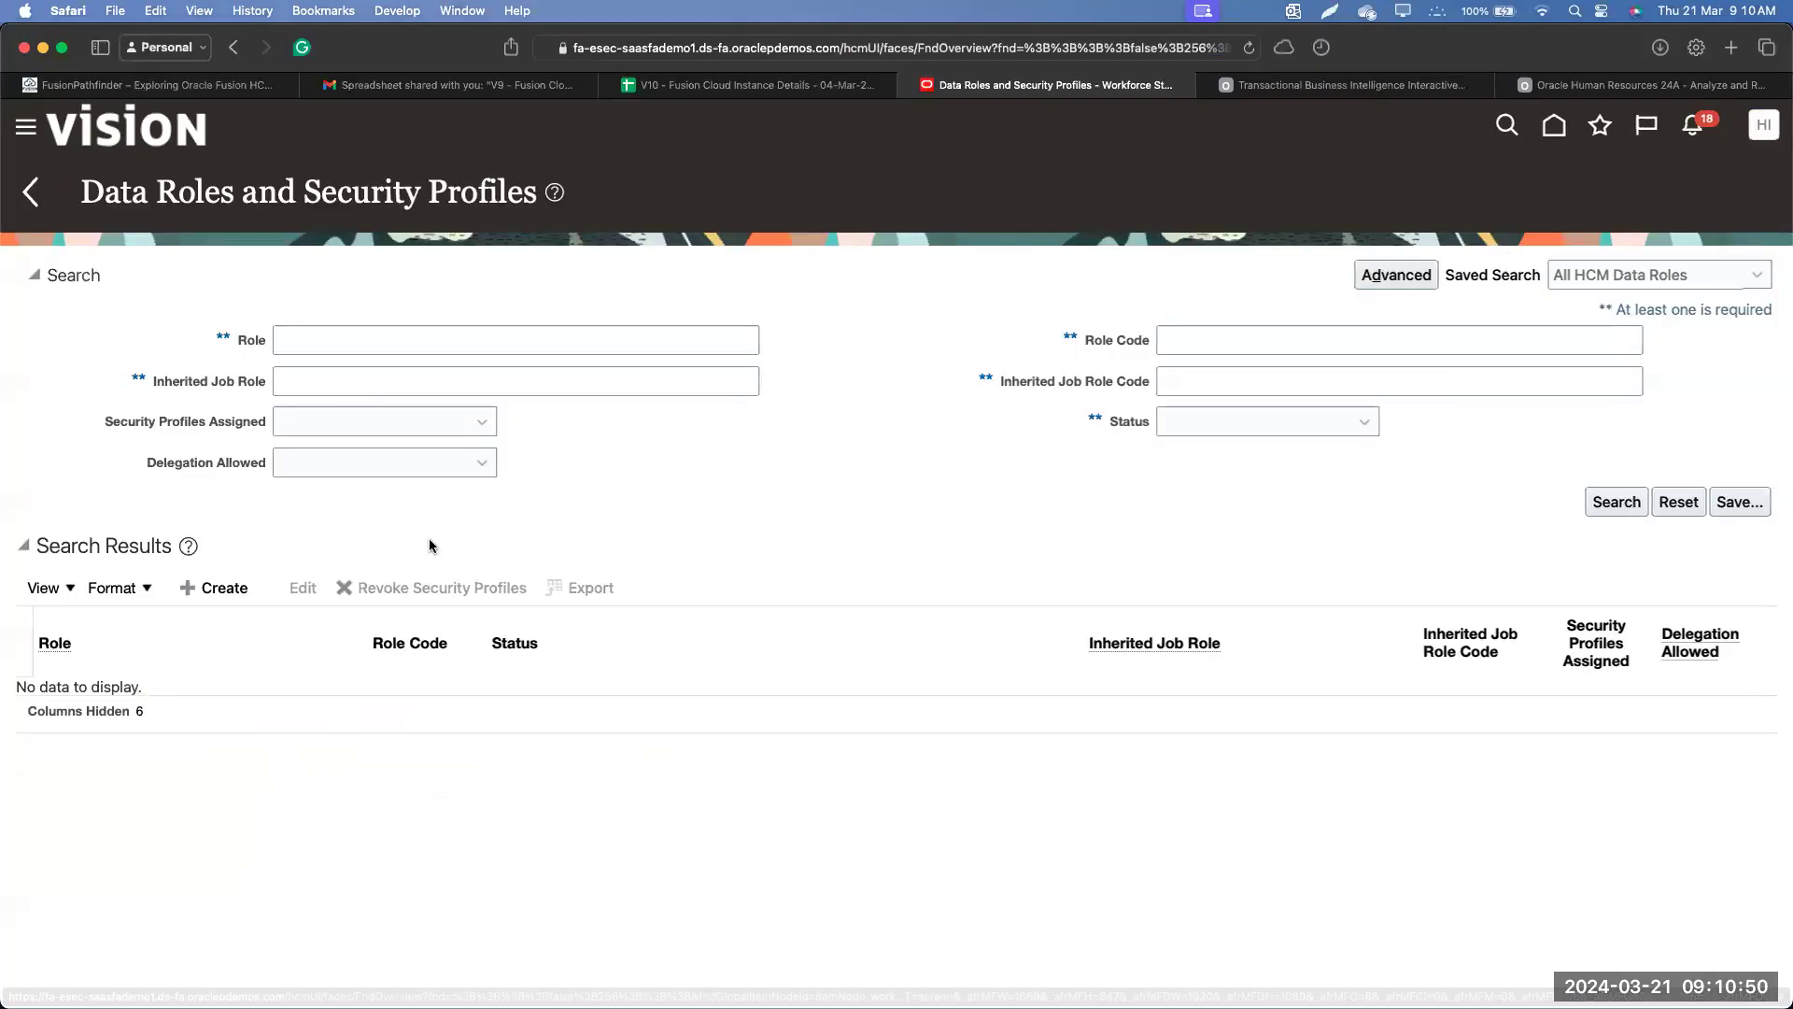
{"action": "left_click", "coordinate": [474, 343]}
{"action": "type", "text": "UNO"}
{"action": "key", "text": "Return"}
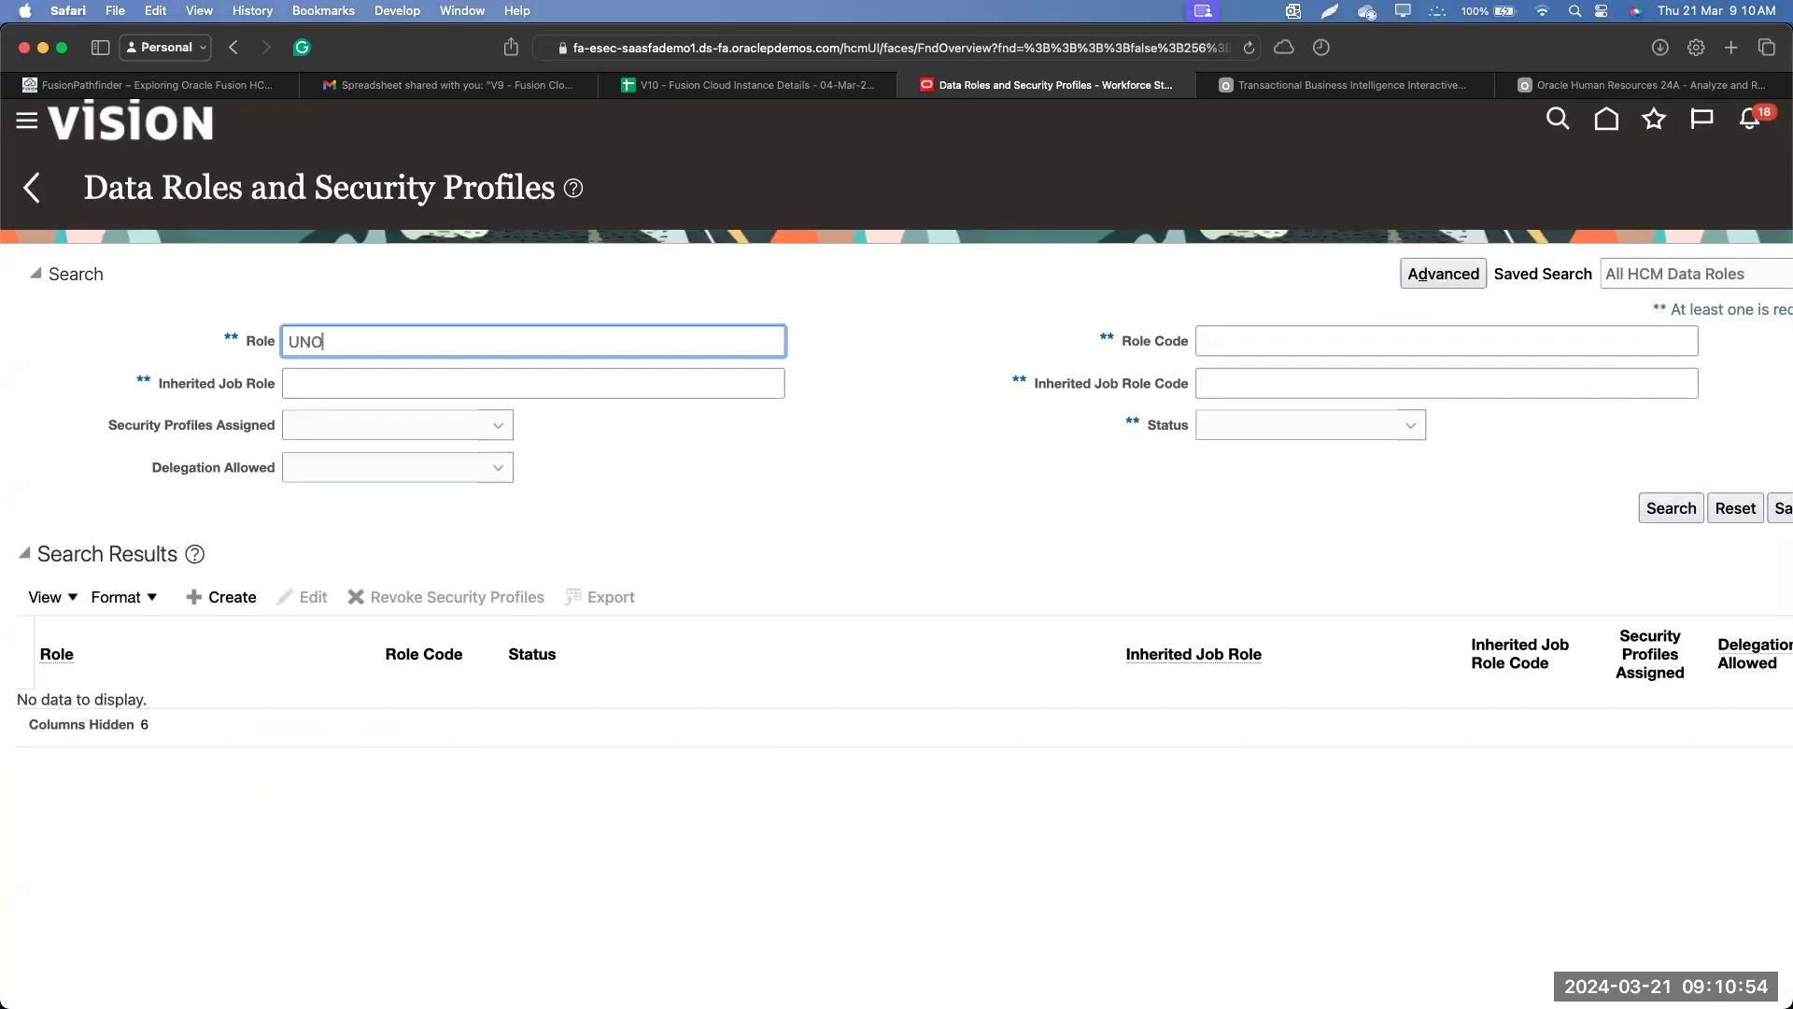
{"action": "left_click", "coordinate": [272, 716]}
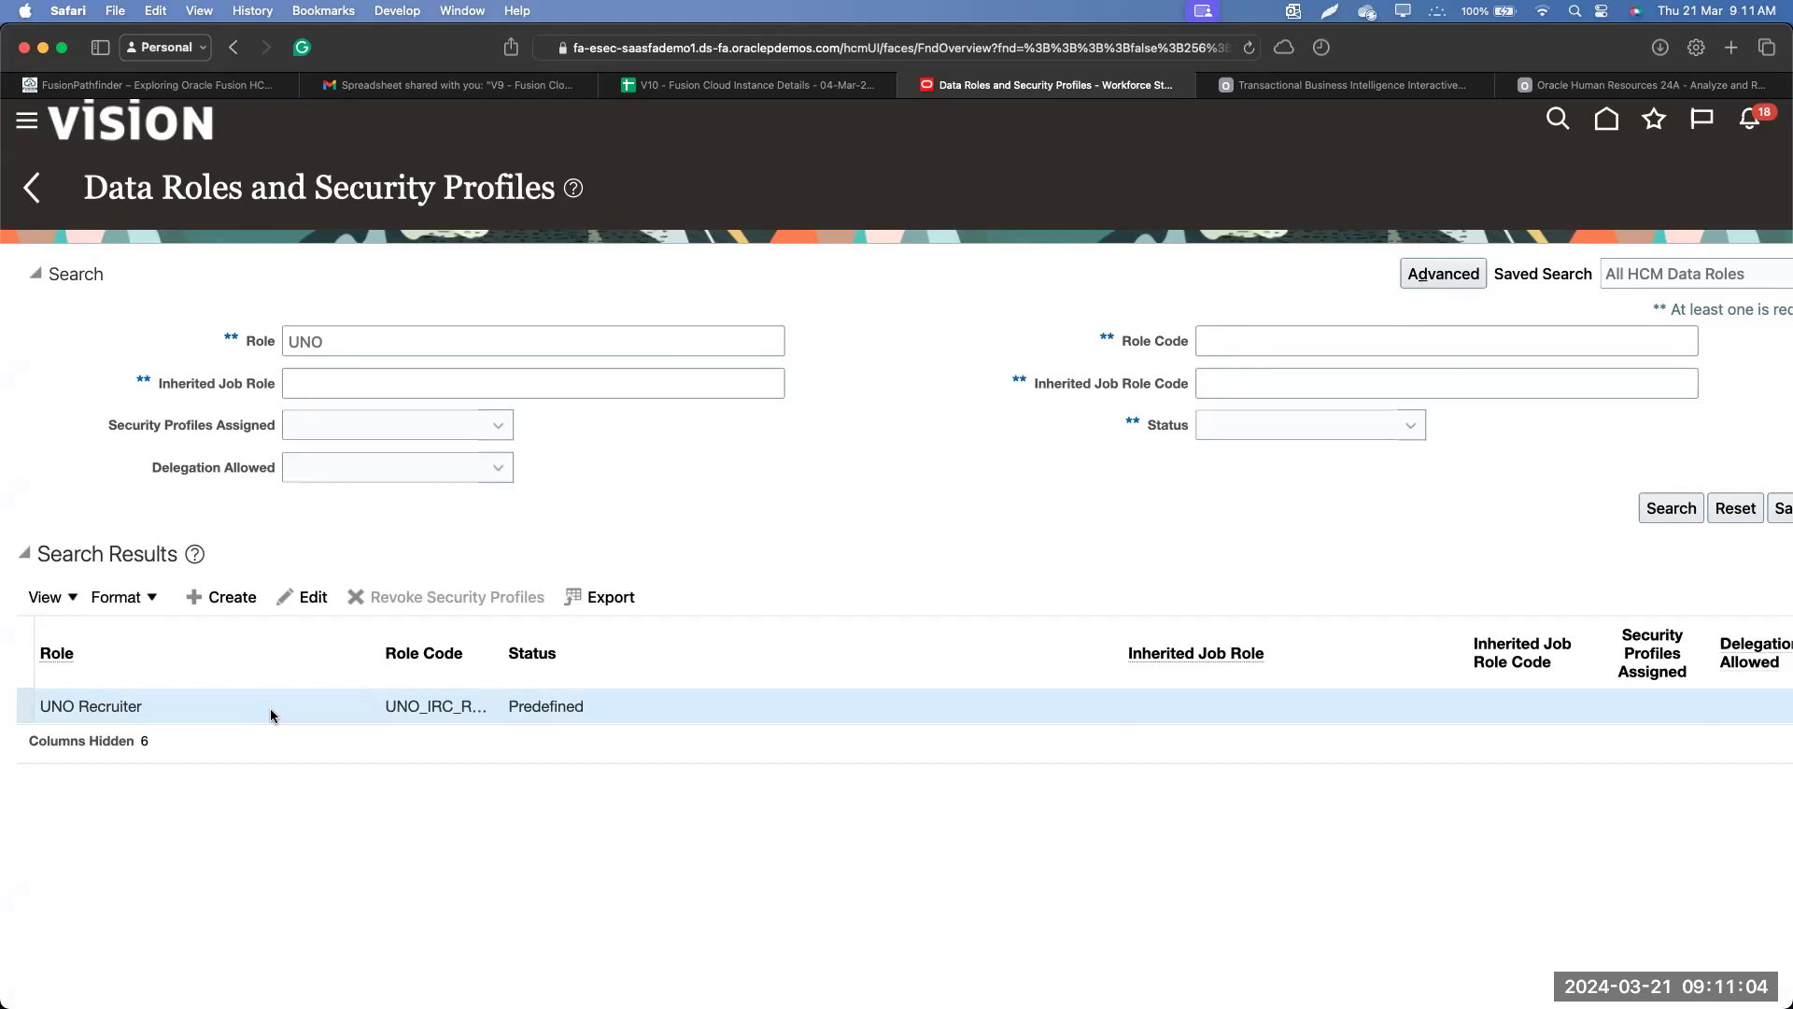
Switch to Excel, create a new blank workbook and maximize its window.
{"action": "key", "text": "super+Tab"}
{"action": "key", "text": "super+Tab"}
{"action": "key", "text": "super+Tab"}
{"action": "key", "text": "super+Tab"}
{"action": "key", "text": "super+Tab"}
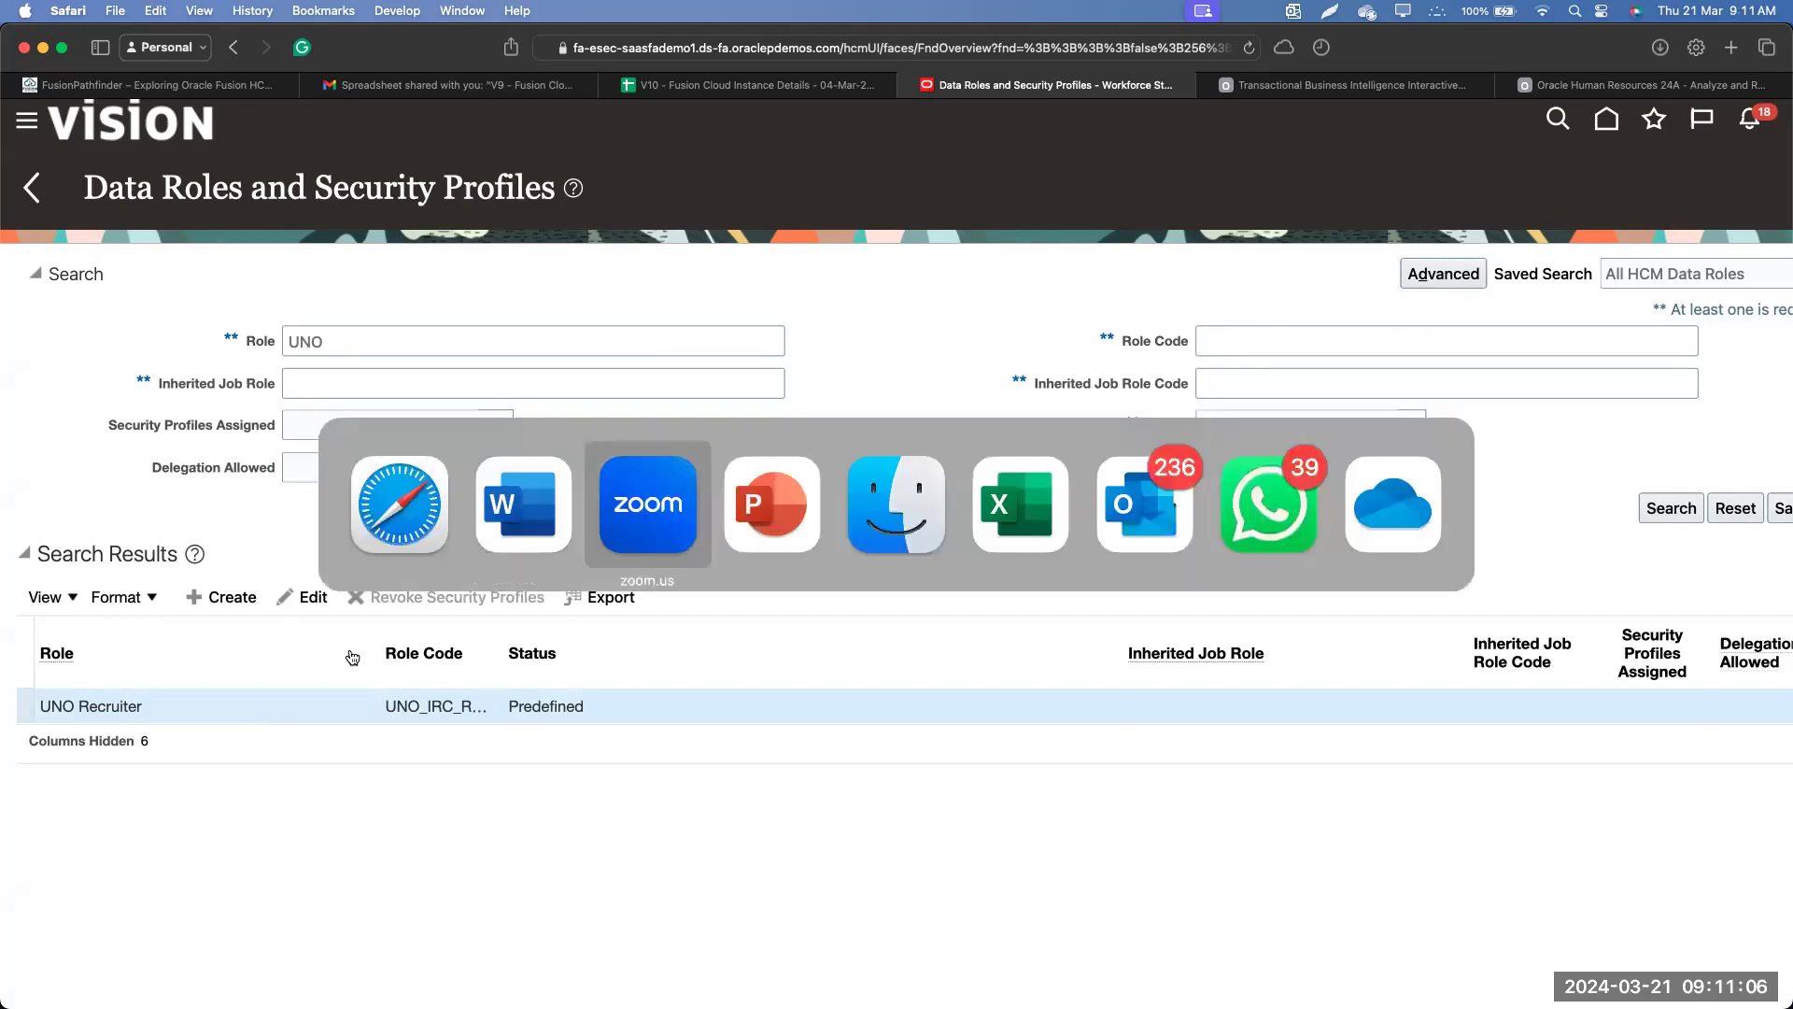
{"action": "key", "text": "super+n"}
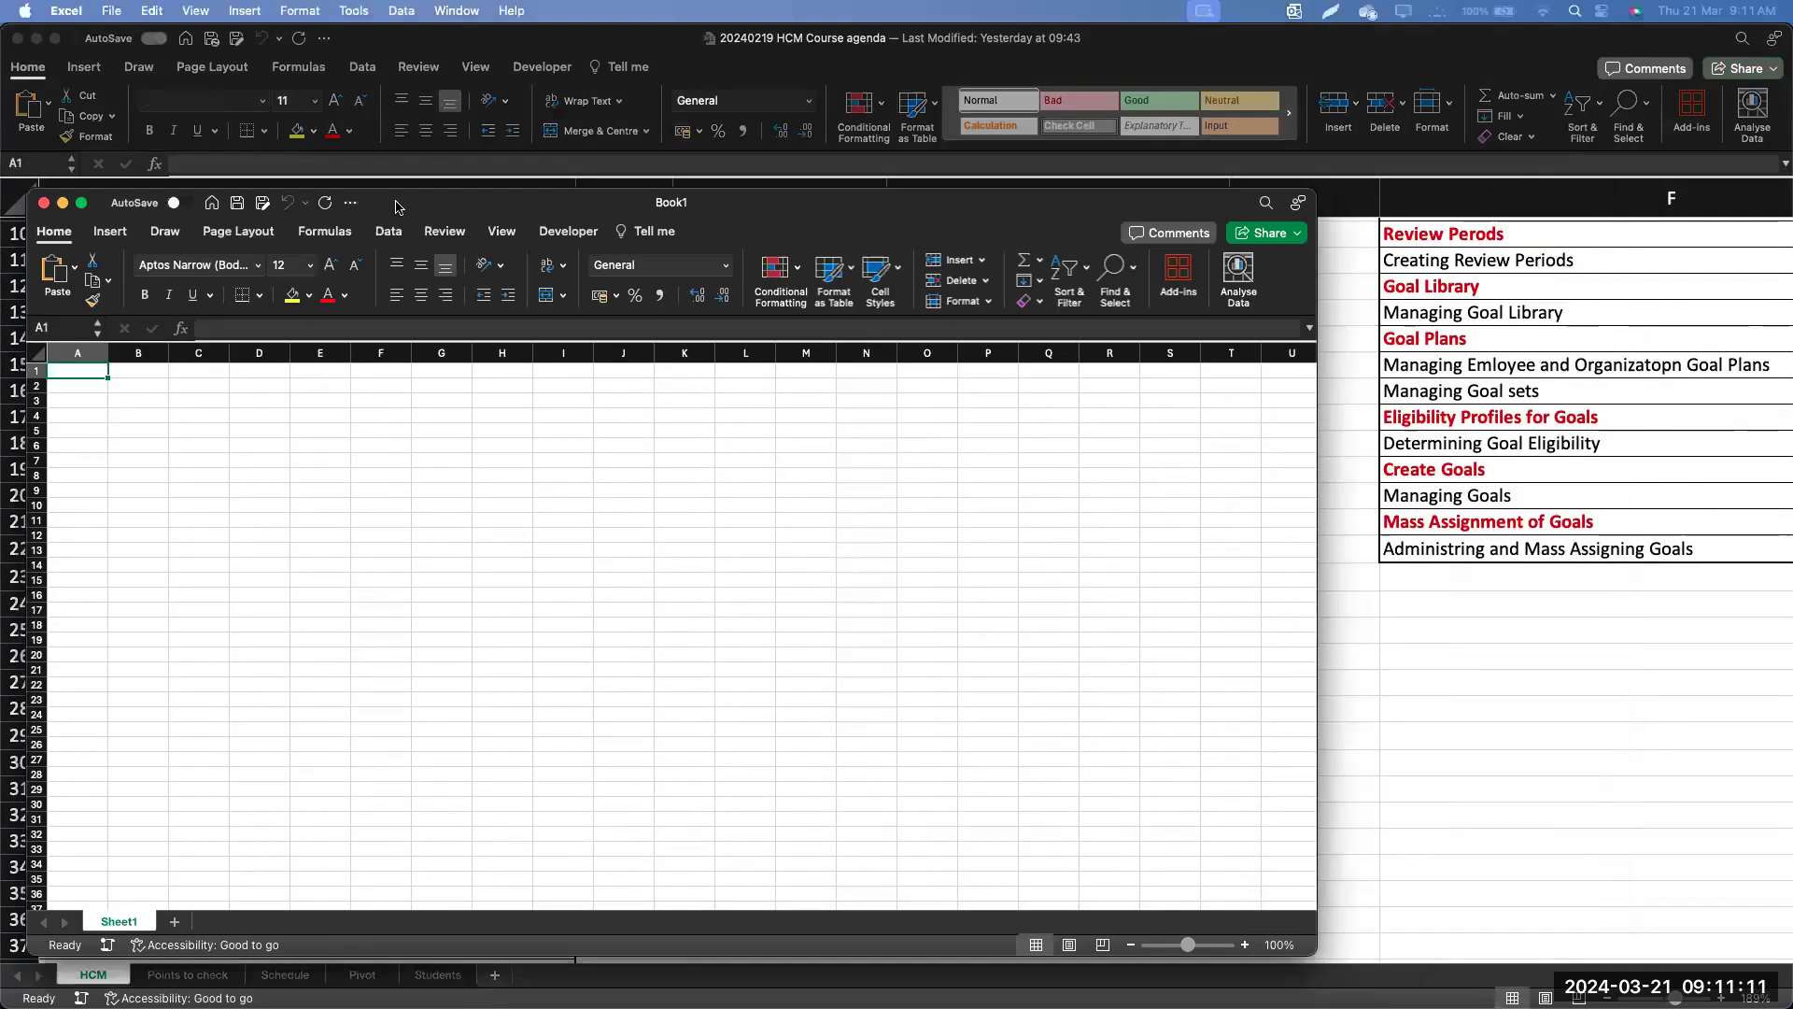
{"action": "double_click", "coordinate": [407, 204]}
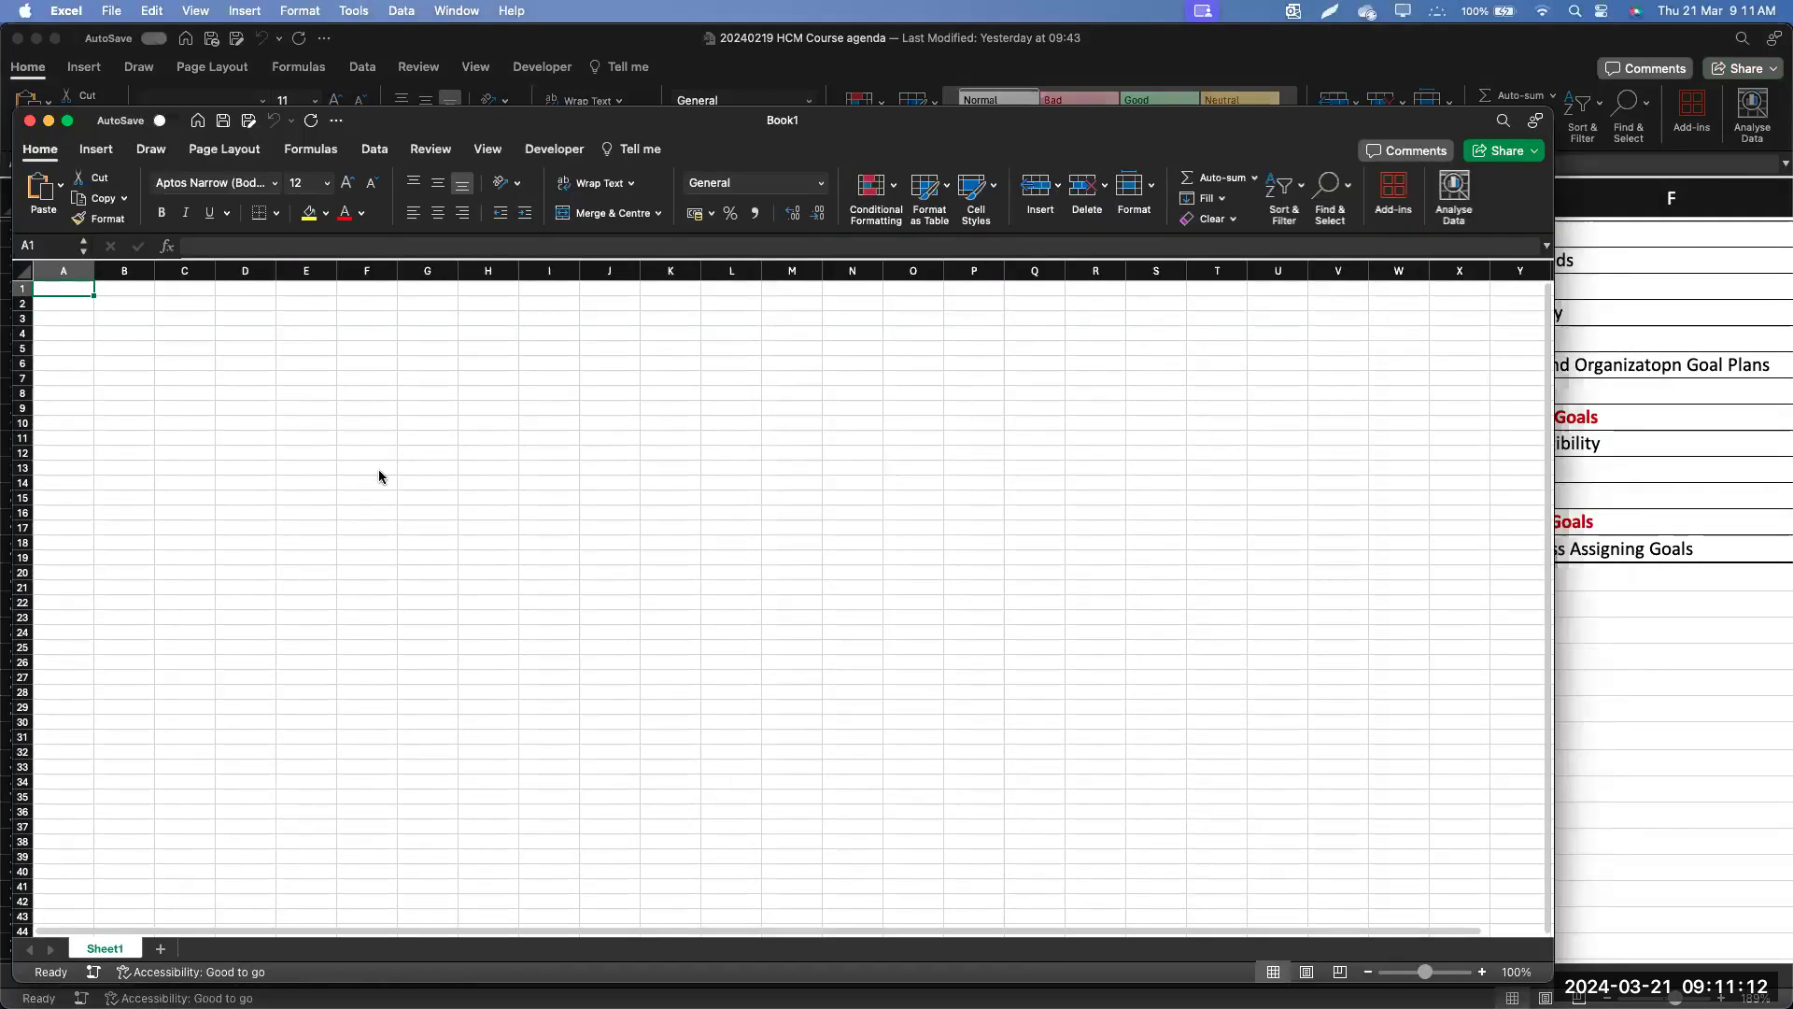
{"action": "left_click", "coordinate": [358, 461]}
{"action": "scroll", "coordinate": [359, 463], "scroll_direction": "up", "scroll_amount": 10}
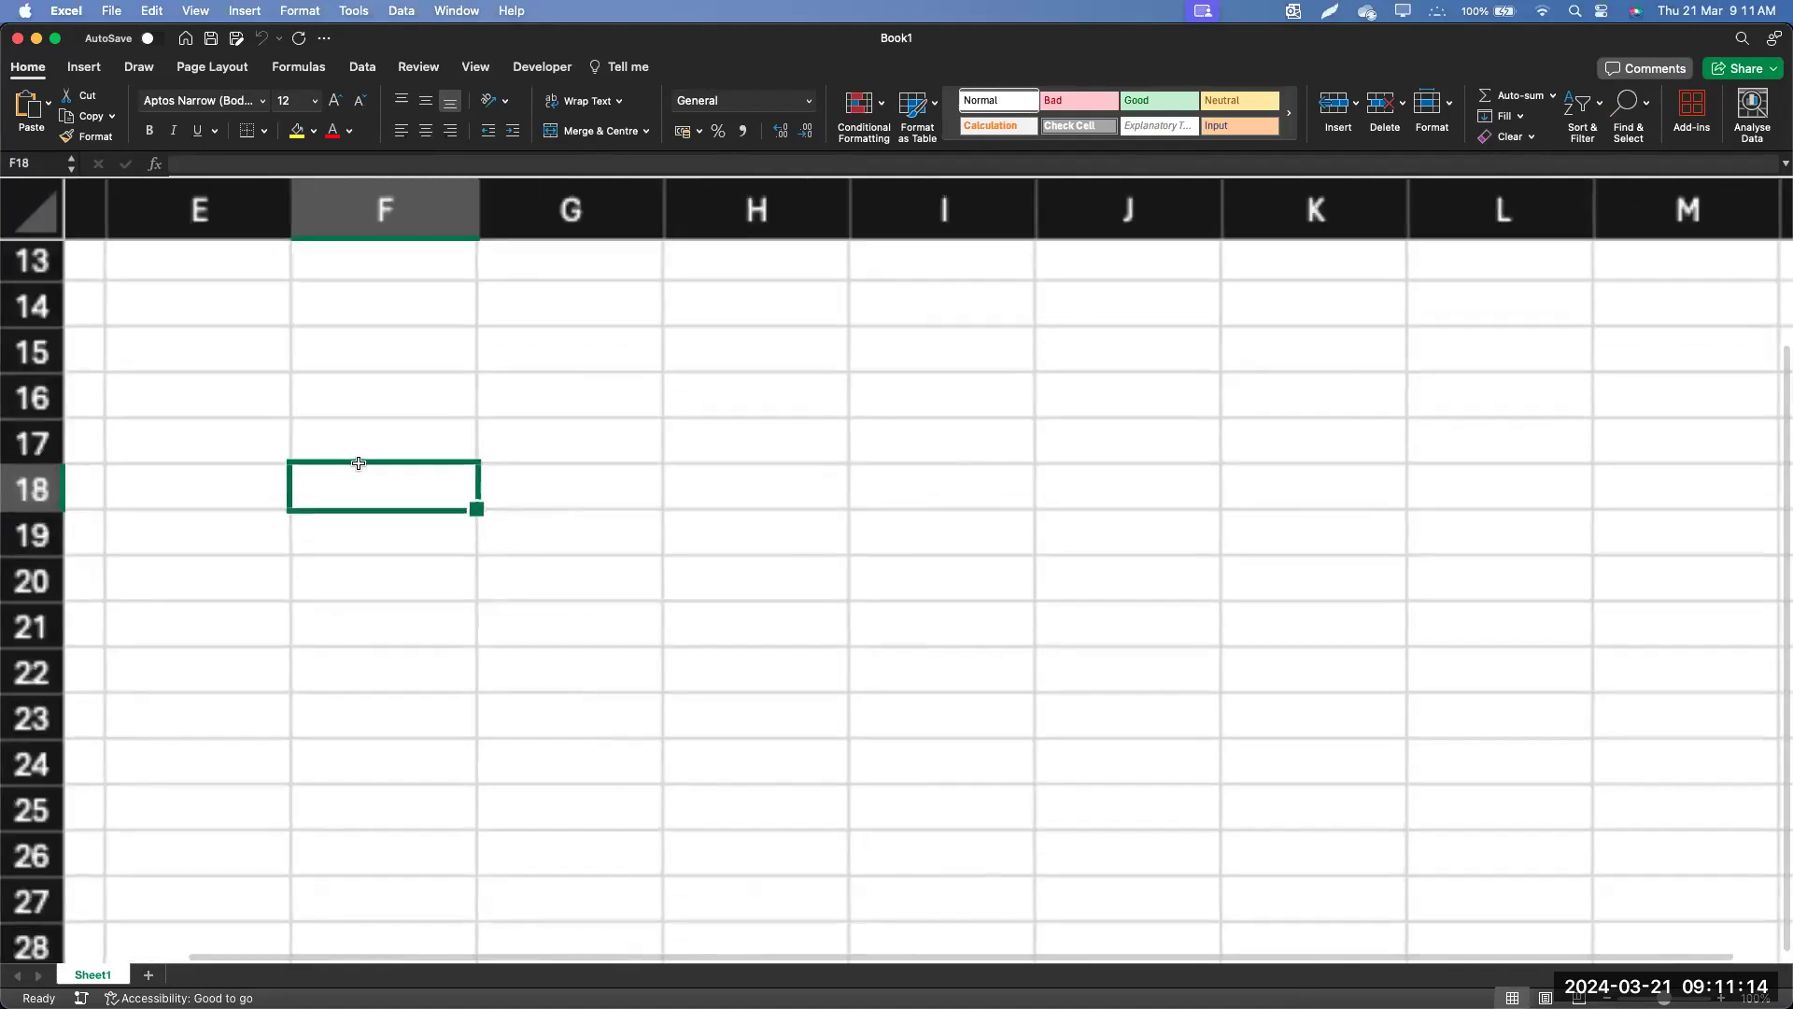
Enter the headings "Jab Role" in B2 and "Data Role" in D2, and add "UNO Recruiter" in B3.
{"action": "left_click", "coordinate": [327, 314]}
{"action": "type", "text": "Jab Role"}
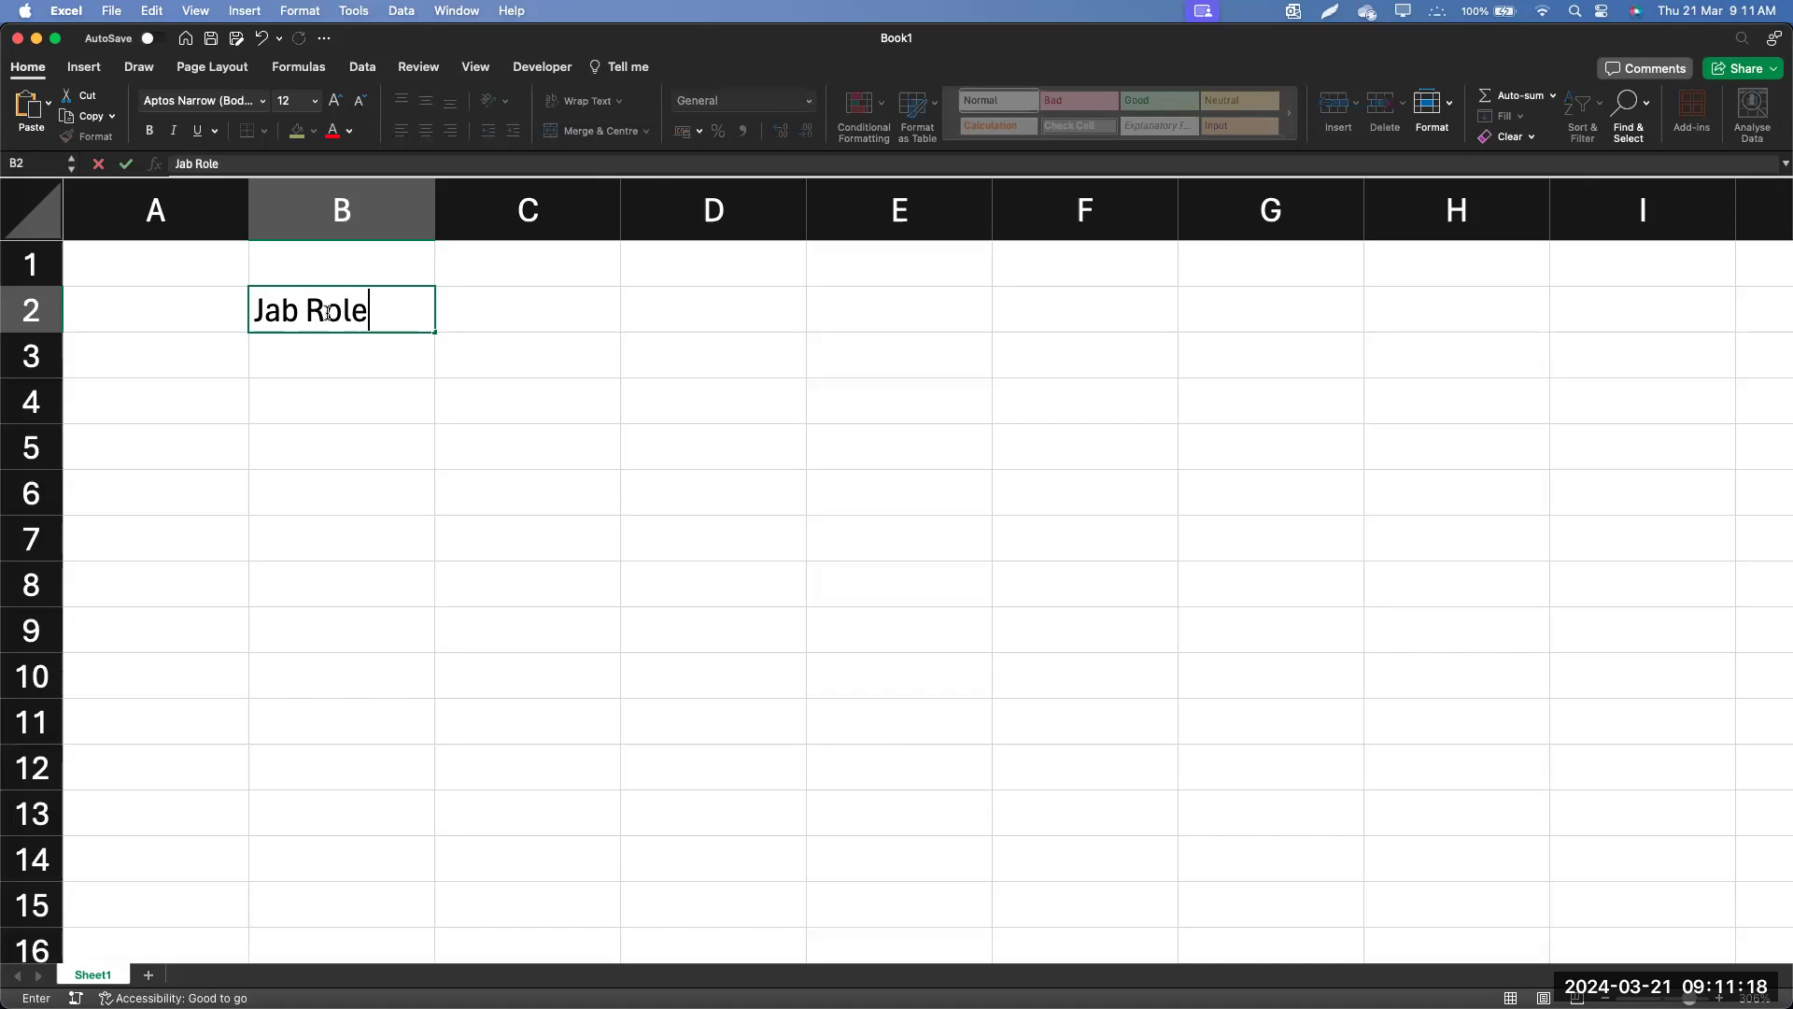
{"action": "key", "text": "Tab"}
{"action": "key", "text": "Tab"}
{"action": "type", "text": "Data Role"}
{"action": "key", "text": "Return"}
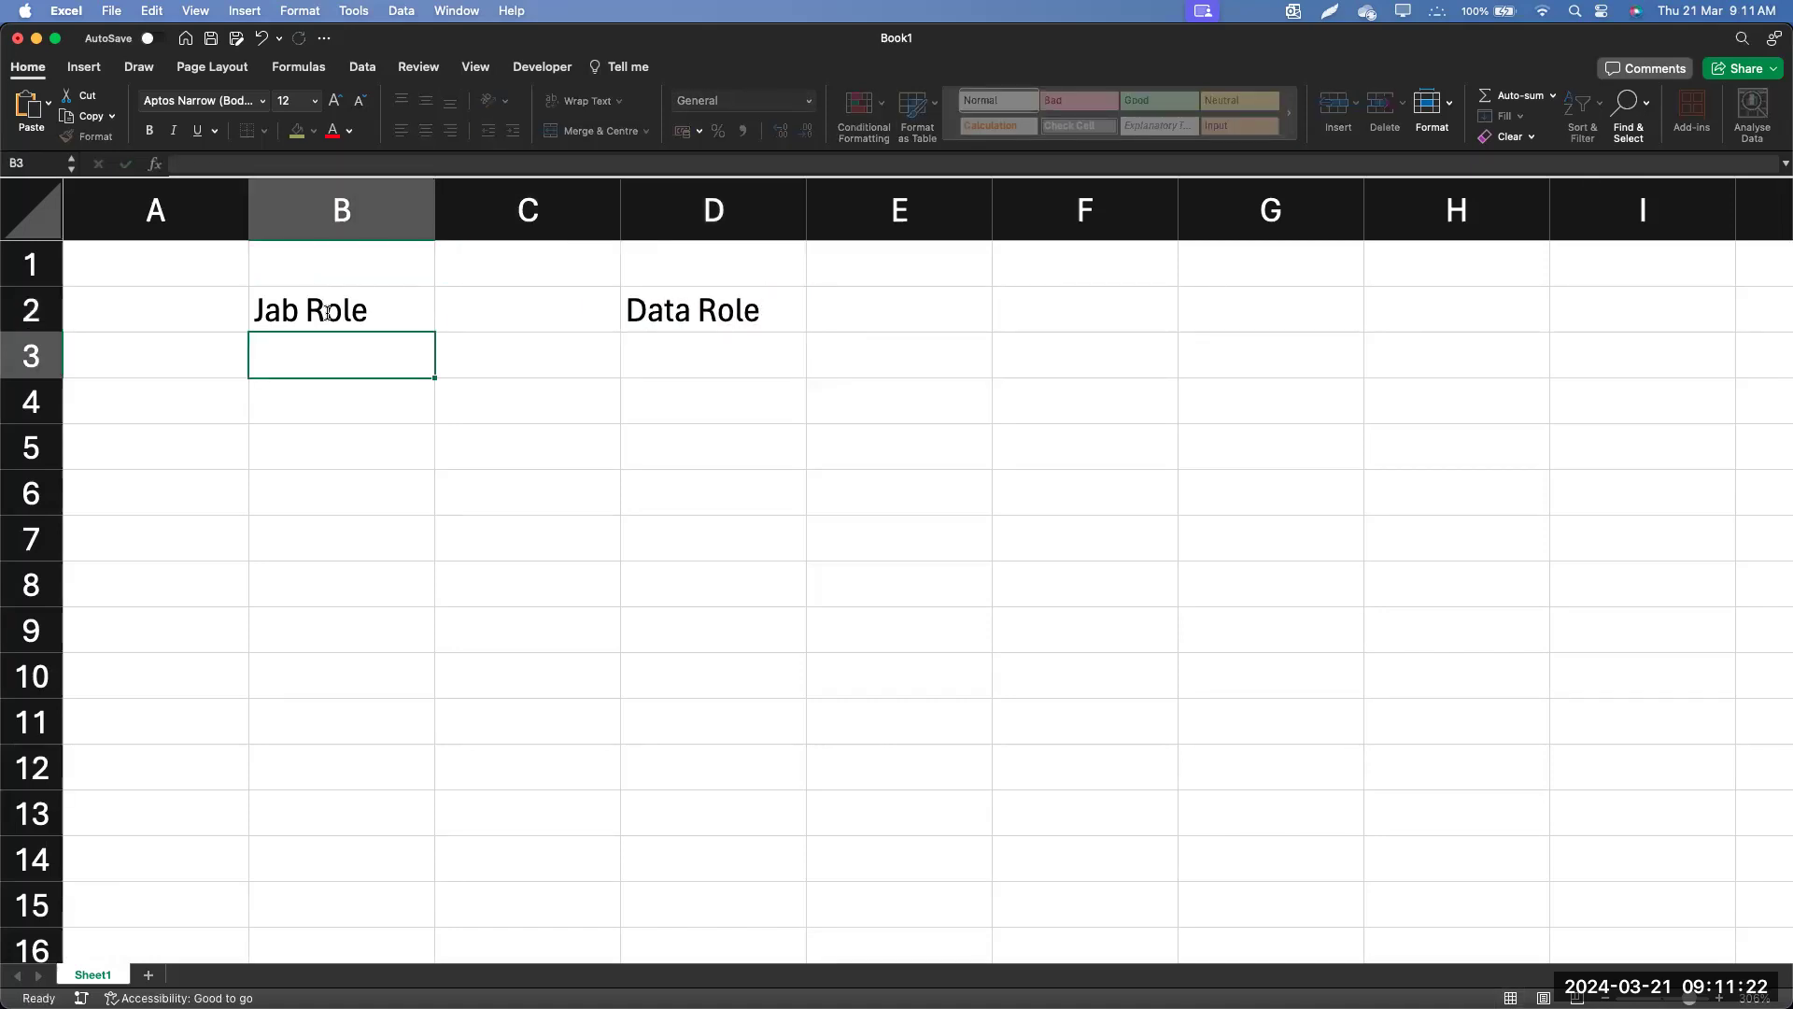
{"action": "type", "text": "UNO Recruiter"}
{"action": "key", "text": "Tab"}
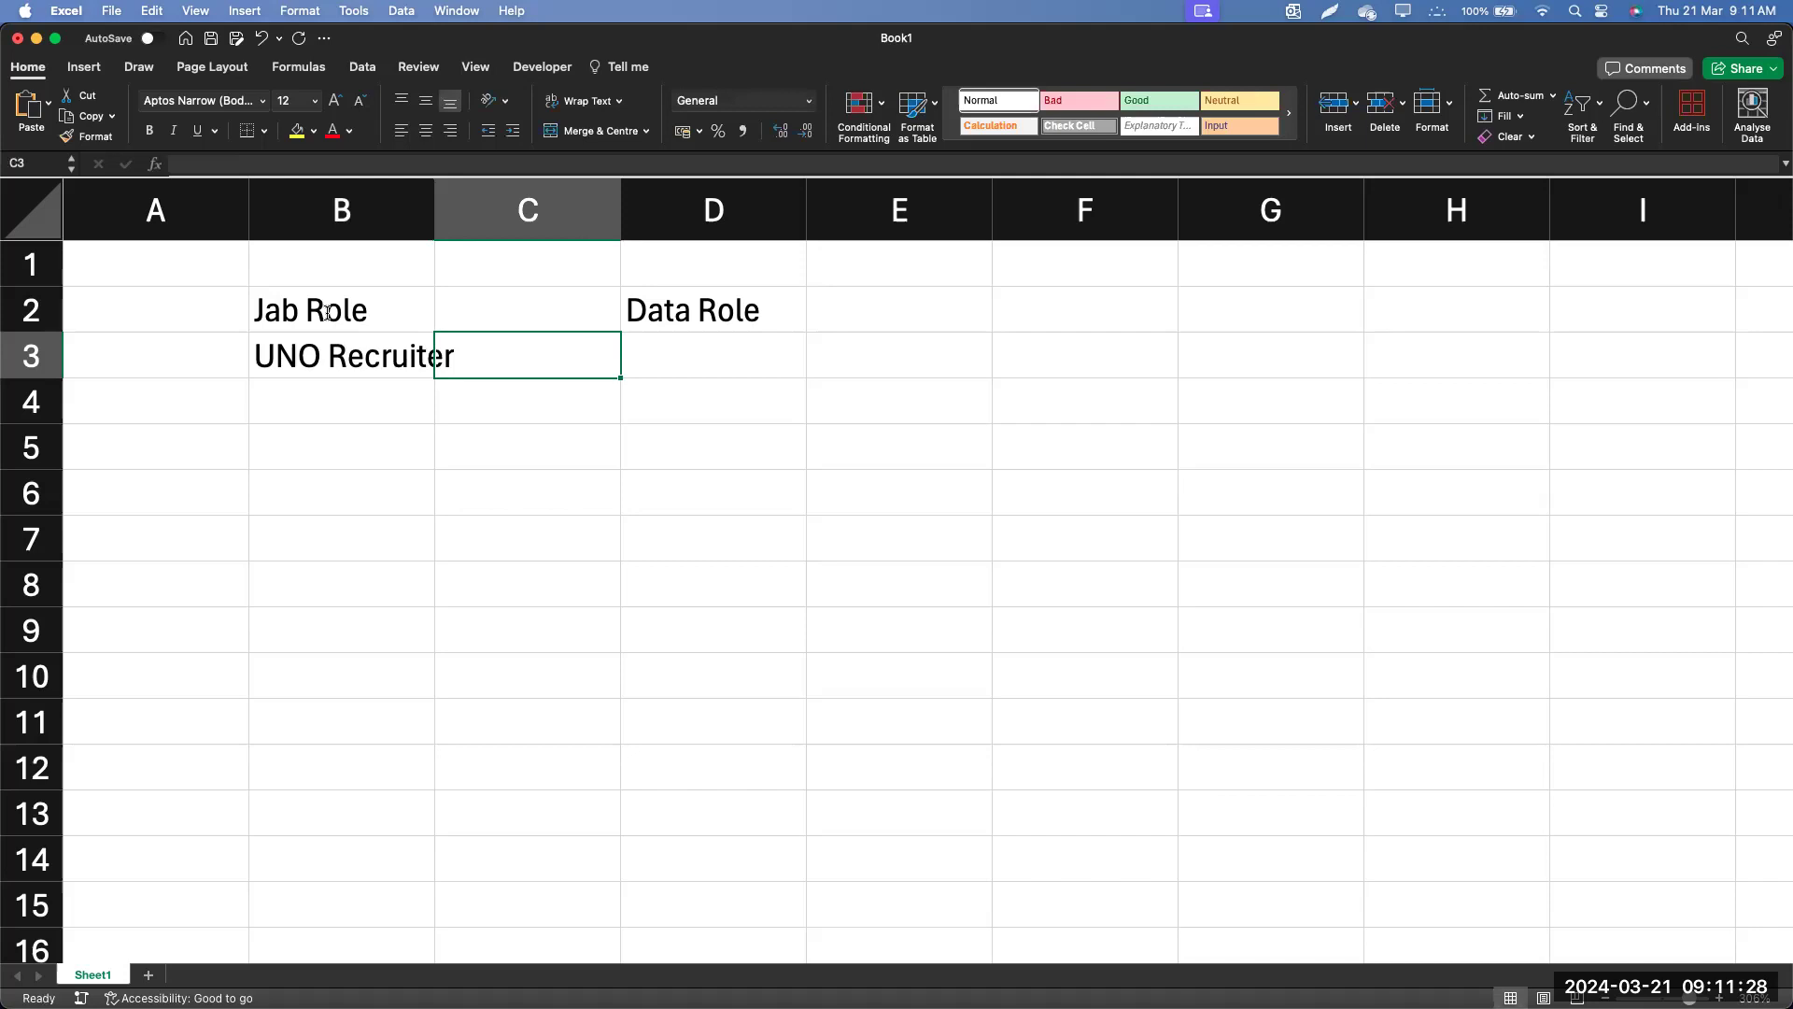
Copy the "UNO Recruiter" entry from B3 into D3 under Data Role.
{"action": "left_click", "coordinate": [363, 356]}
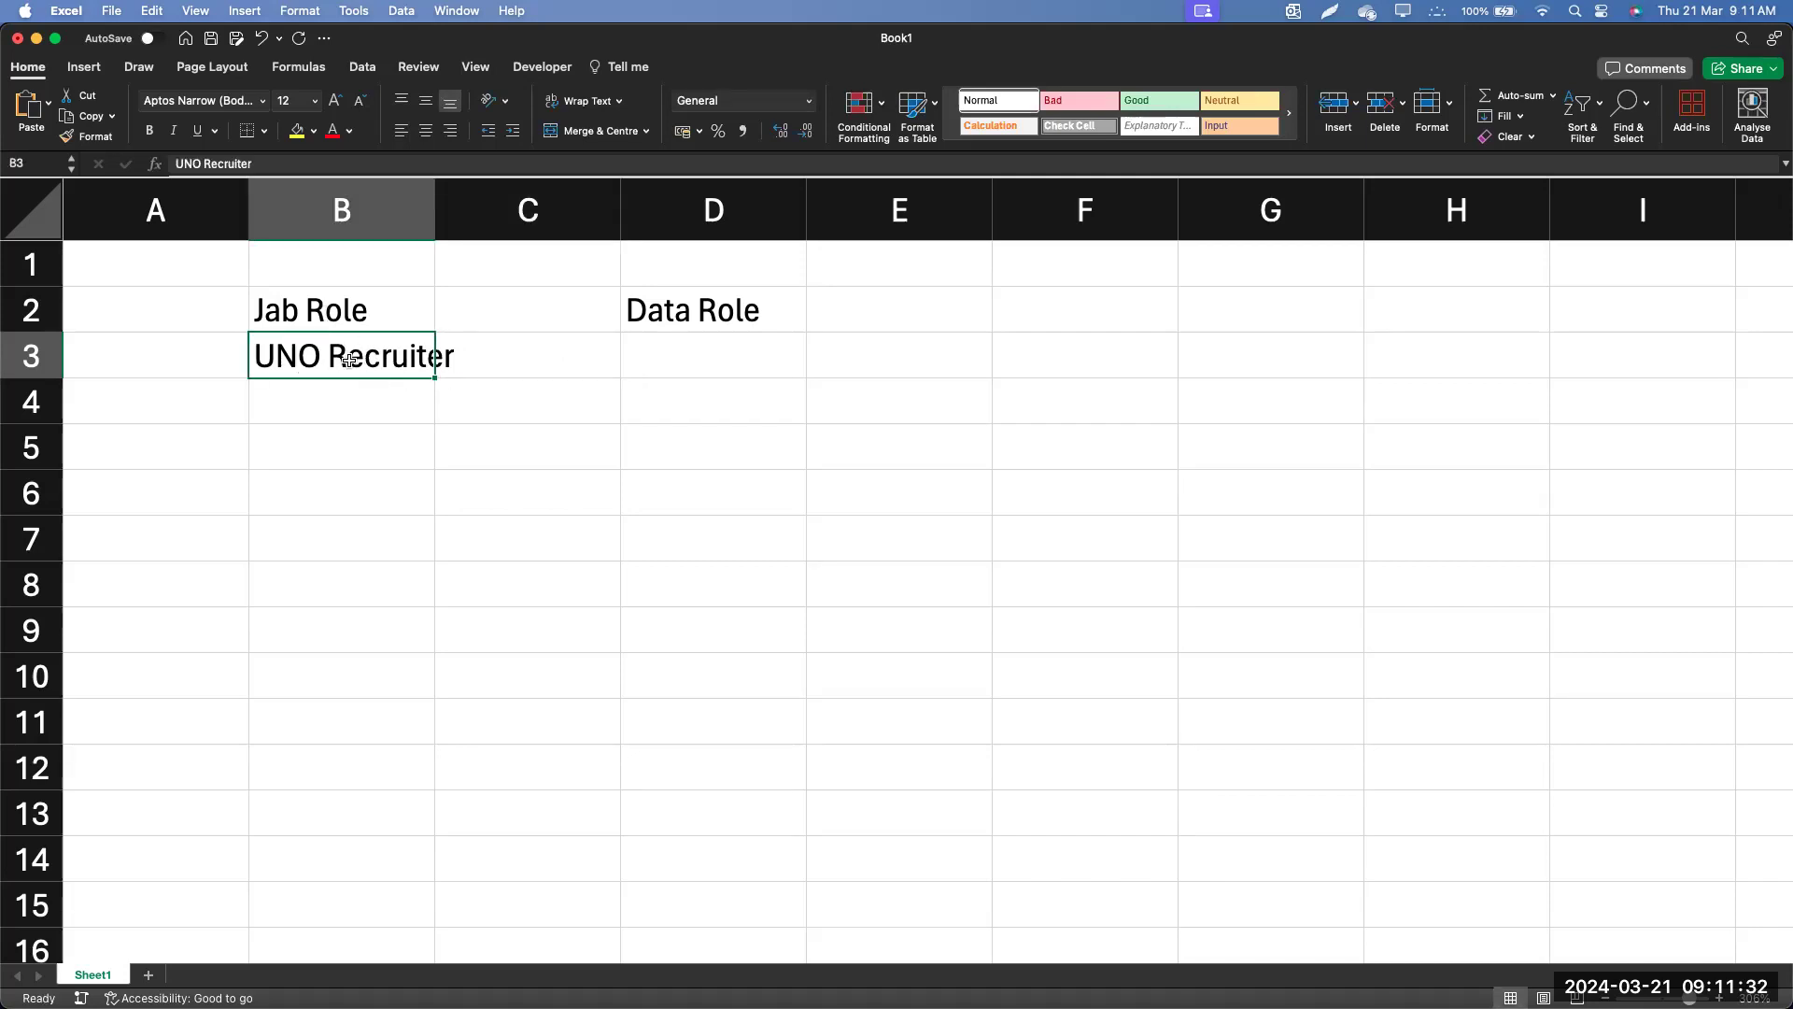
{"action": "key", "text": "super+c"}
{"action": "key", "text": "Right"}
{"action": "key", "text": "Right"}
{"action": "key", "text": "super+v"}
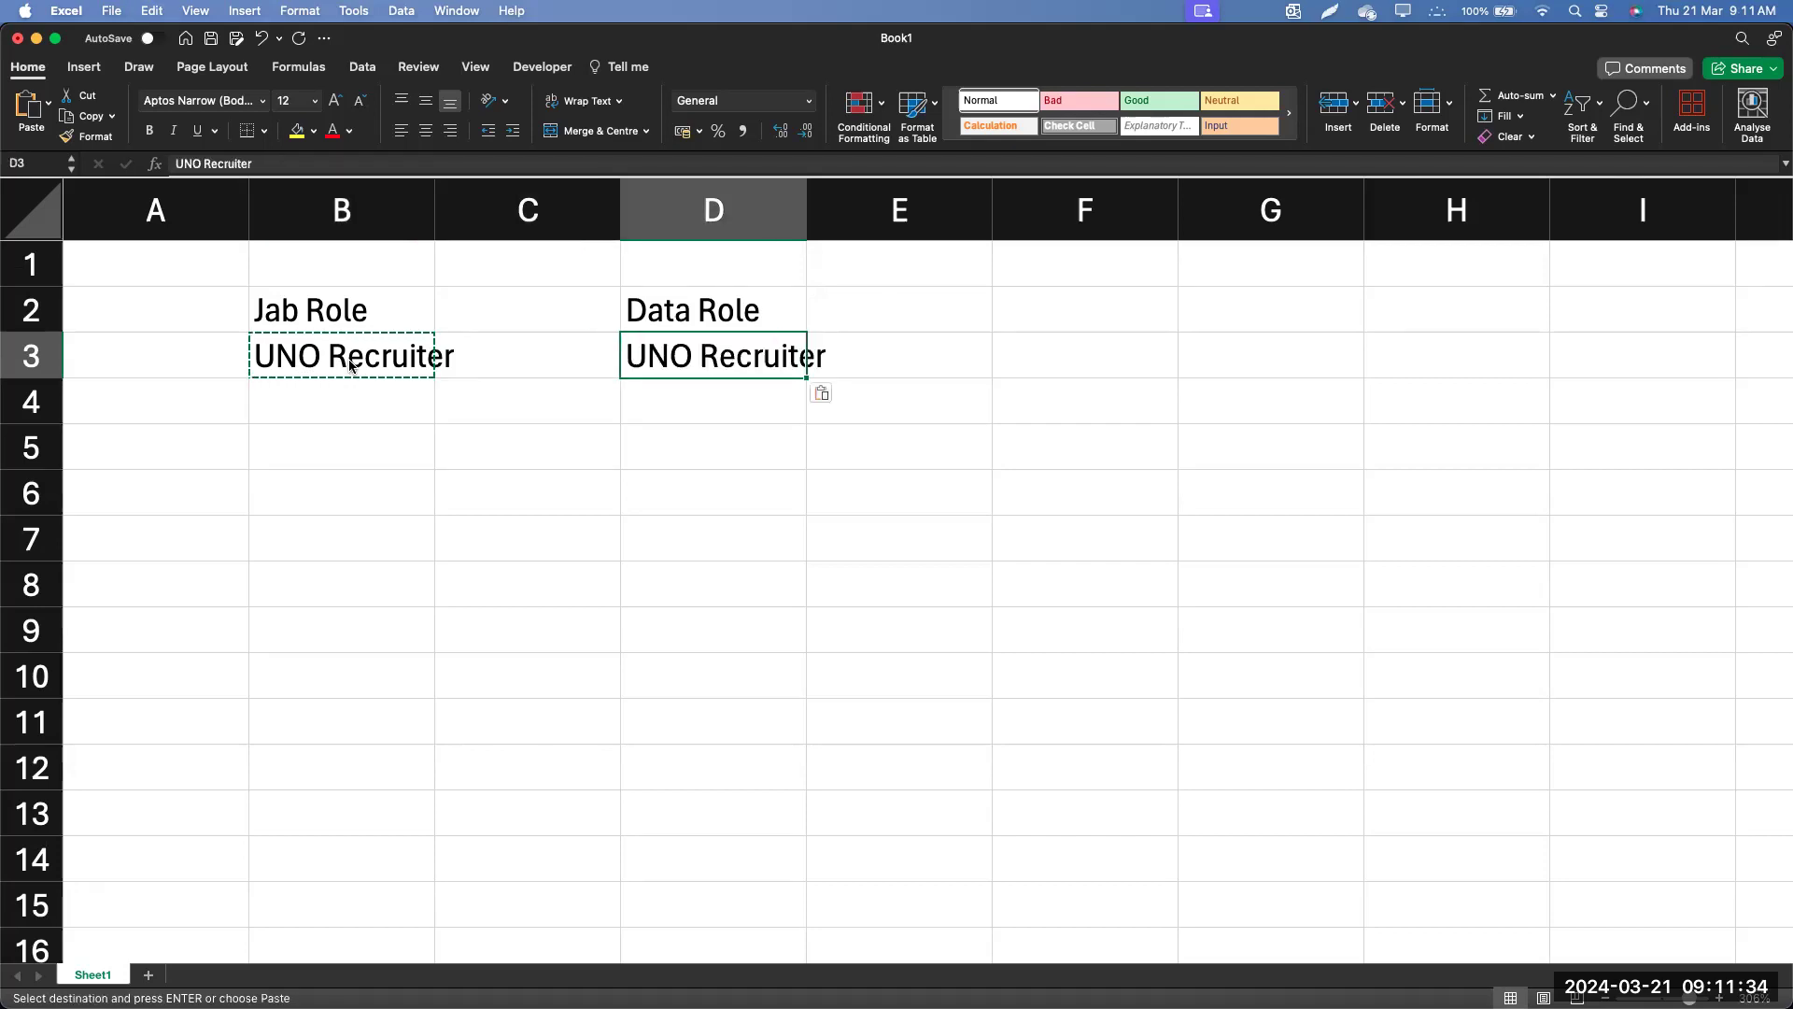
Widen columns B and D to fit the role names and correct the heading in B2 to "Job Role".
{"action": "left_click_drag", "start_coordinate": [435, 208], "coordinate": [472, 249]}
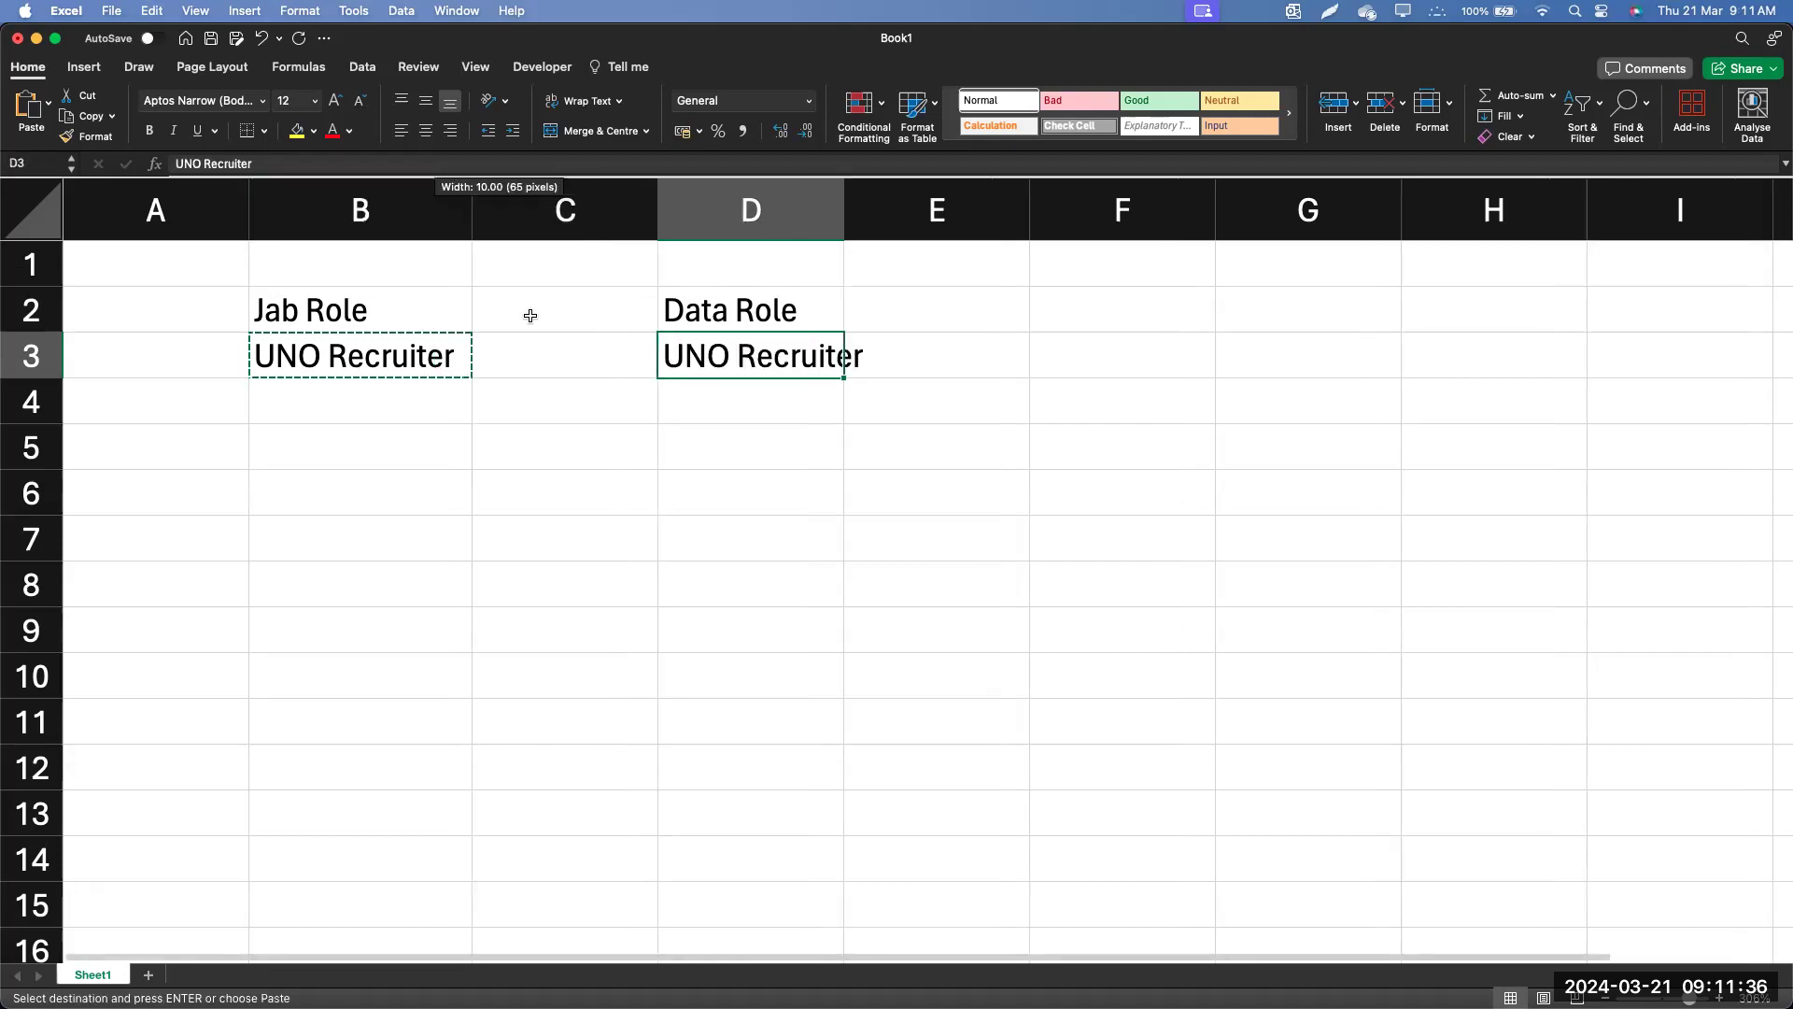
{"action": "left_click_drag", "start_coordinate": [842, 191], "coordinate": [881, 194]}
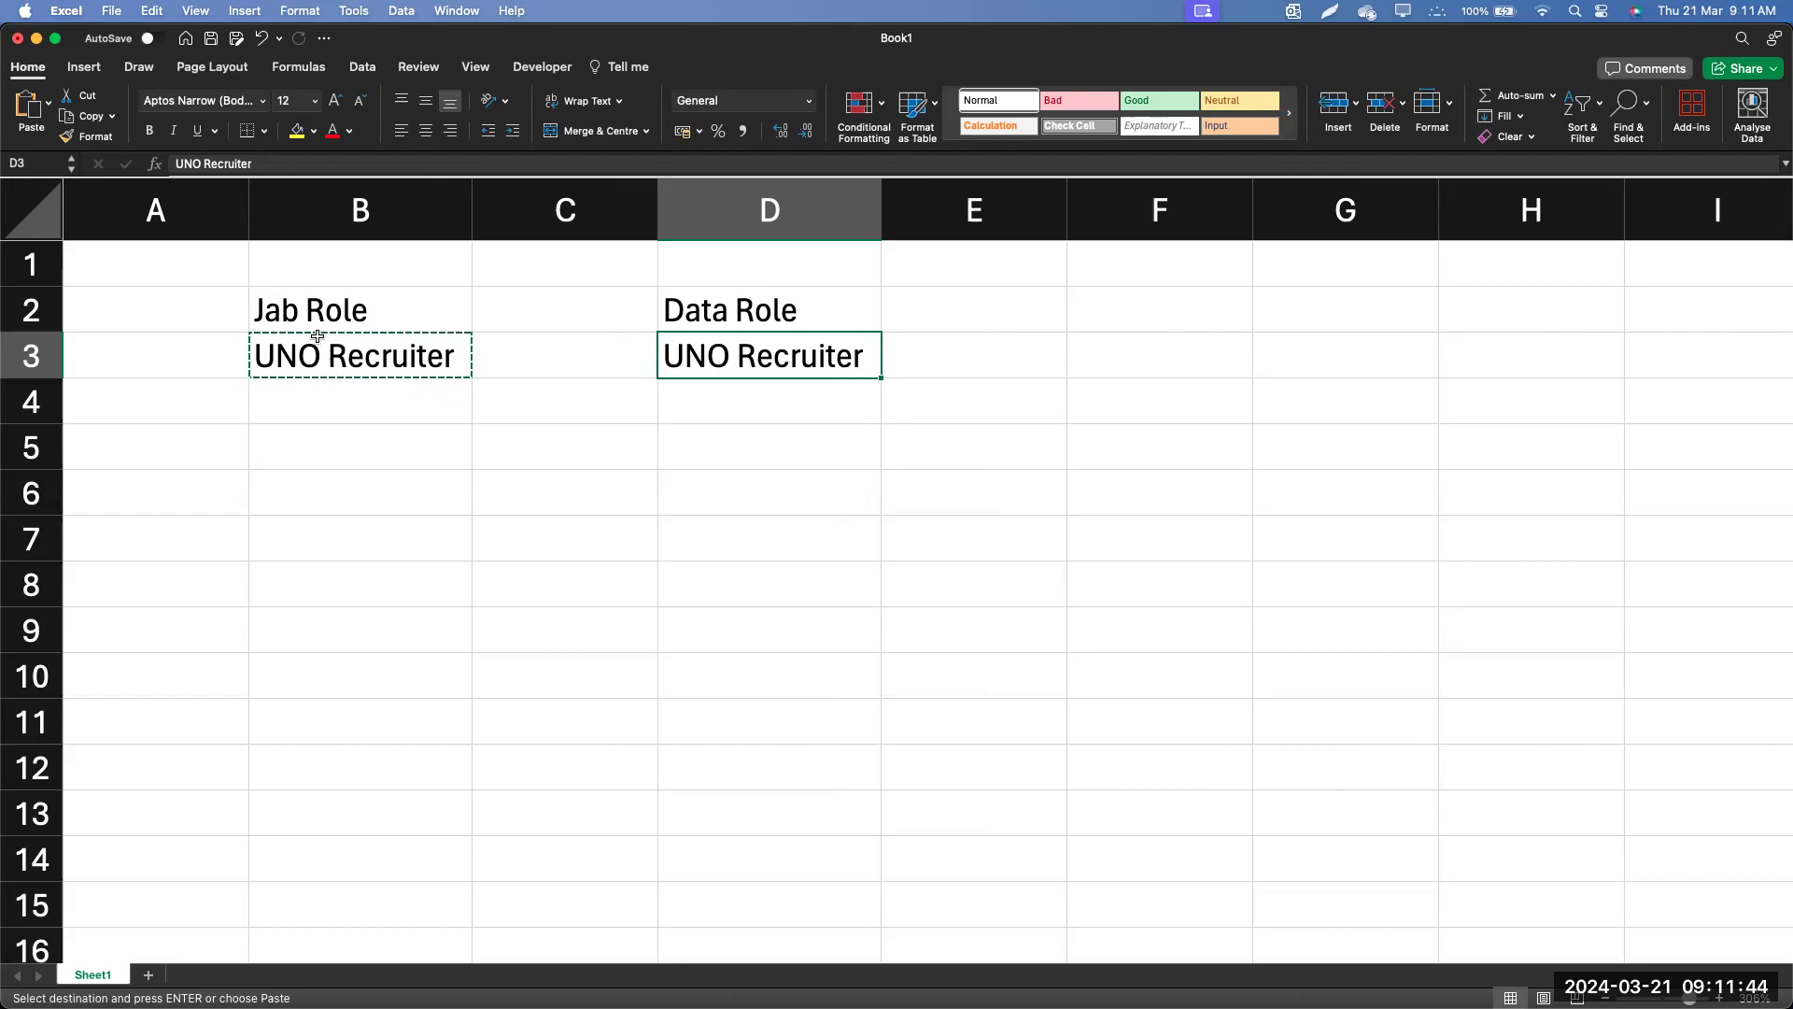
{"action": "double_click", "coordinate": [282, 311]}
{"action": "key", "text": "BackSpace"}
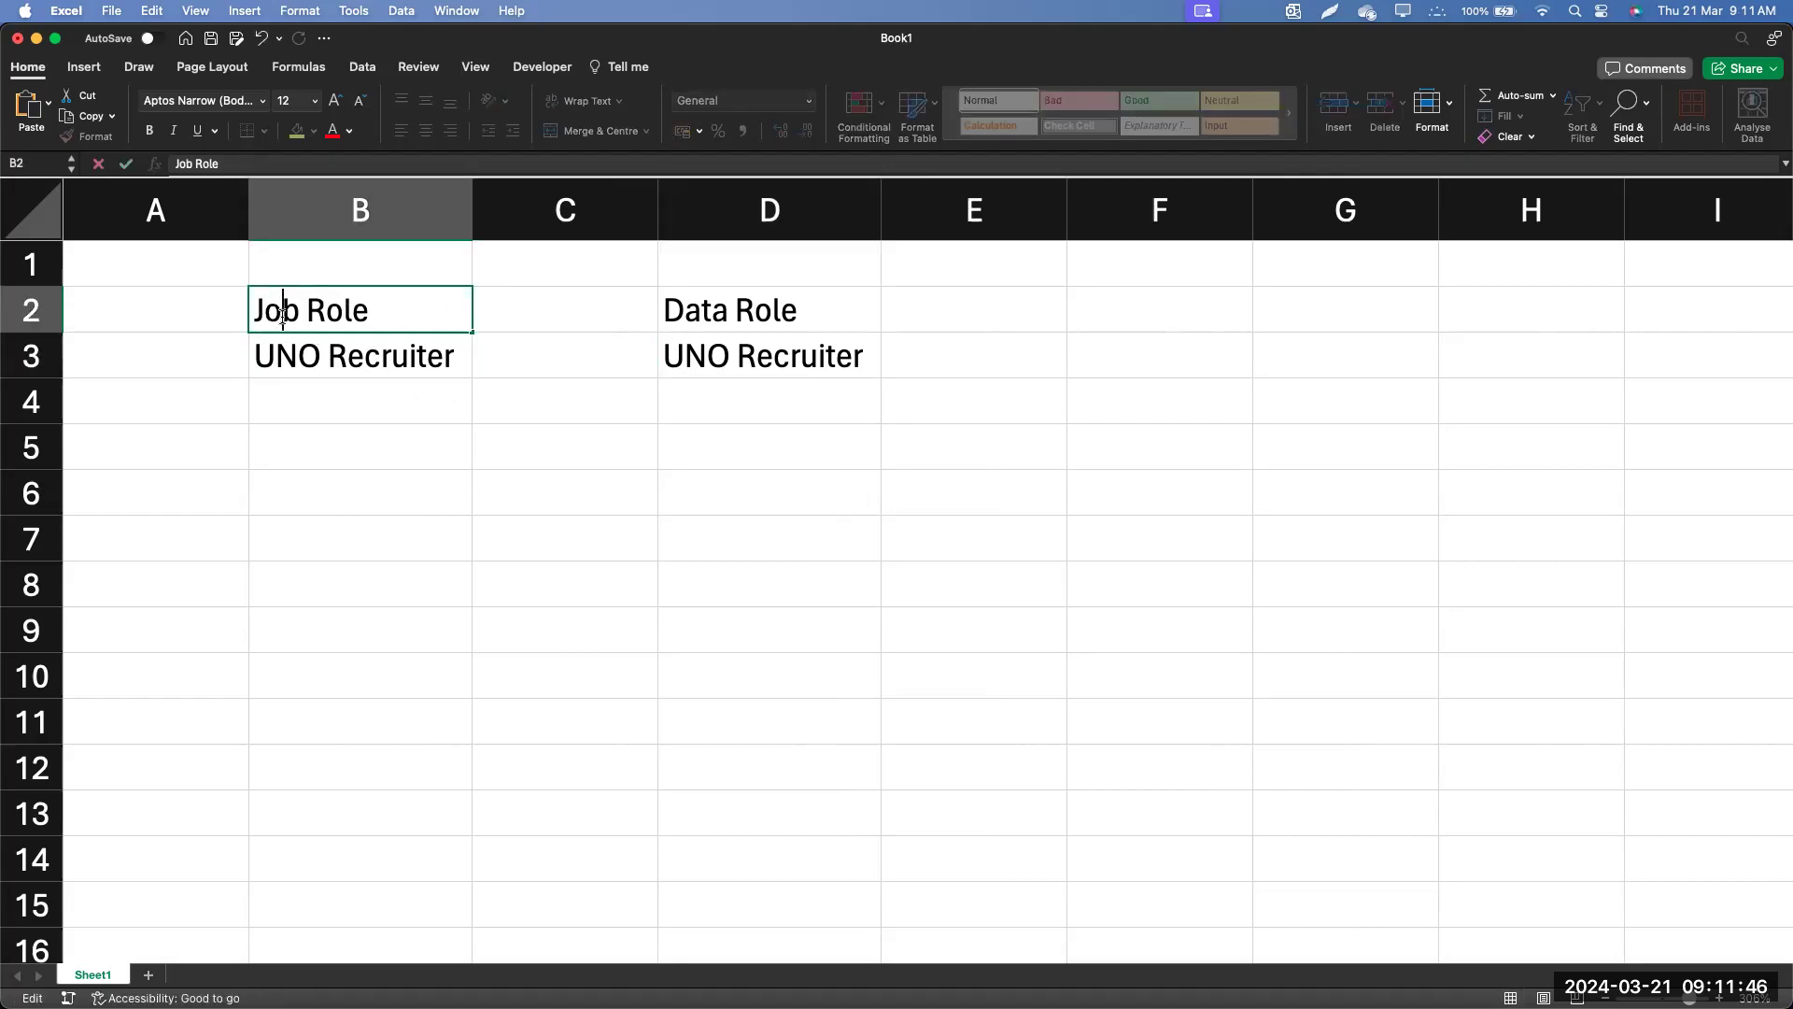
{"action": "type", "text": "o"}
{"action": "key", "text": "Return"}
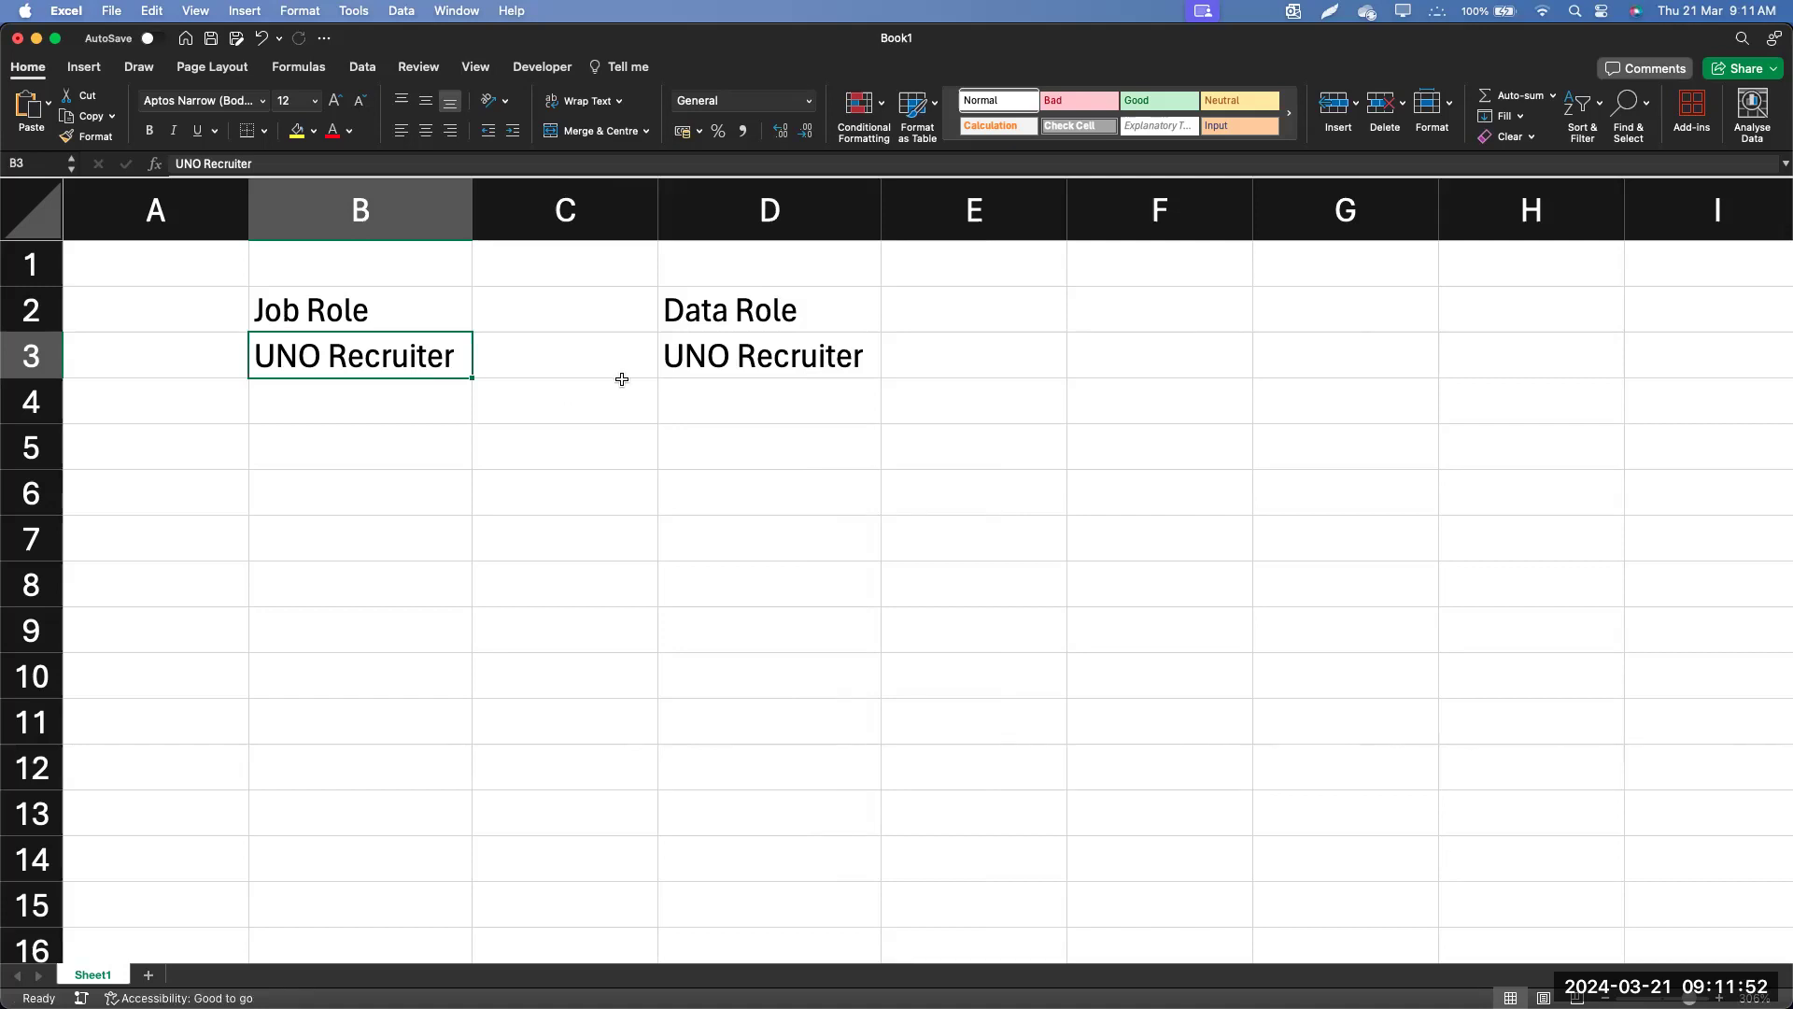
Clear the copied entry in D3 and enter "UNO Recruiter - India" as the data role.
{"action": "left_click", "coordinate": [691, 363]}
{"action": "key", "text": "super+z"}
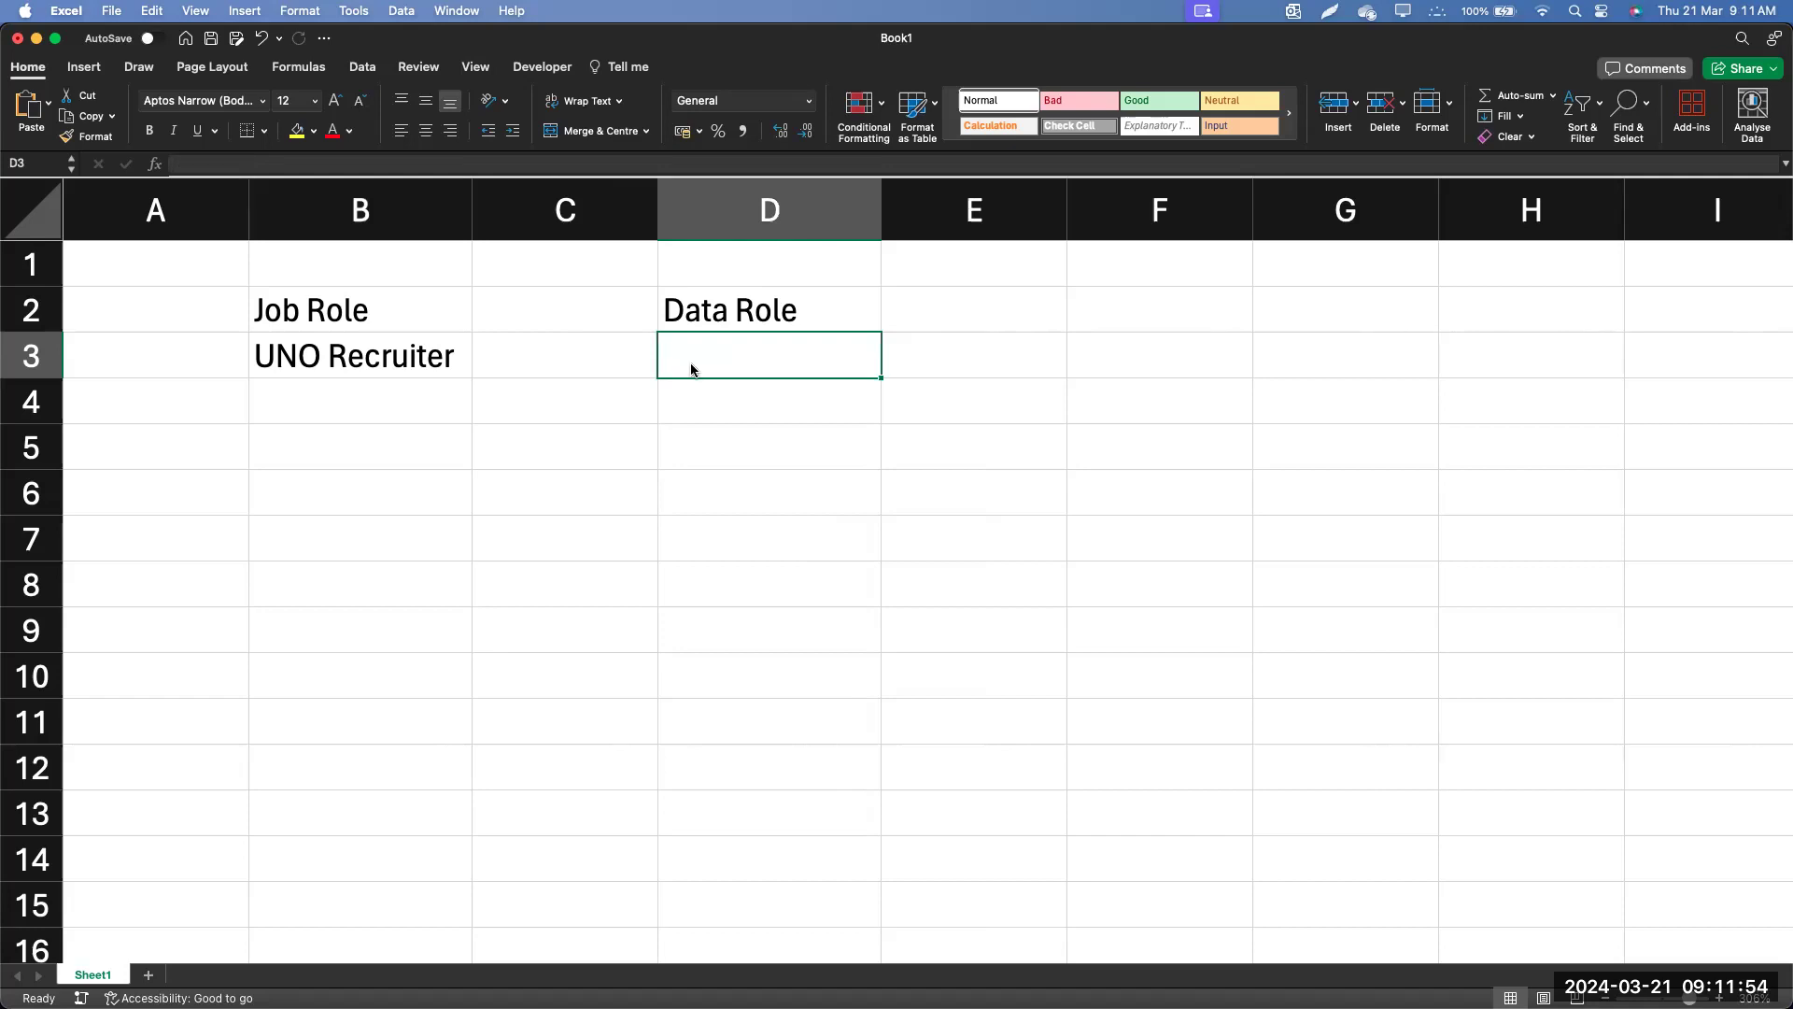
{"action": "key", "text": "Left"}
{"action": "key", "text": "Left"}
{"action": "key", "text": "Down"}
{"action": "key", "text": "Up"}
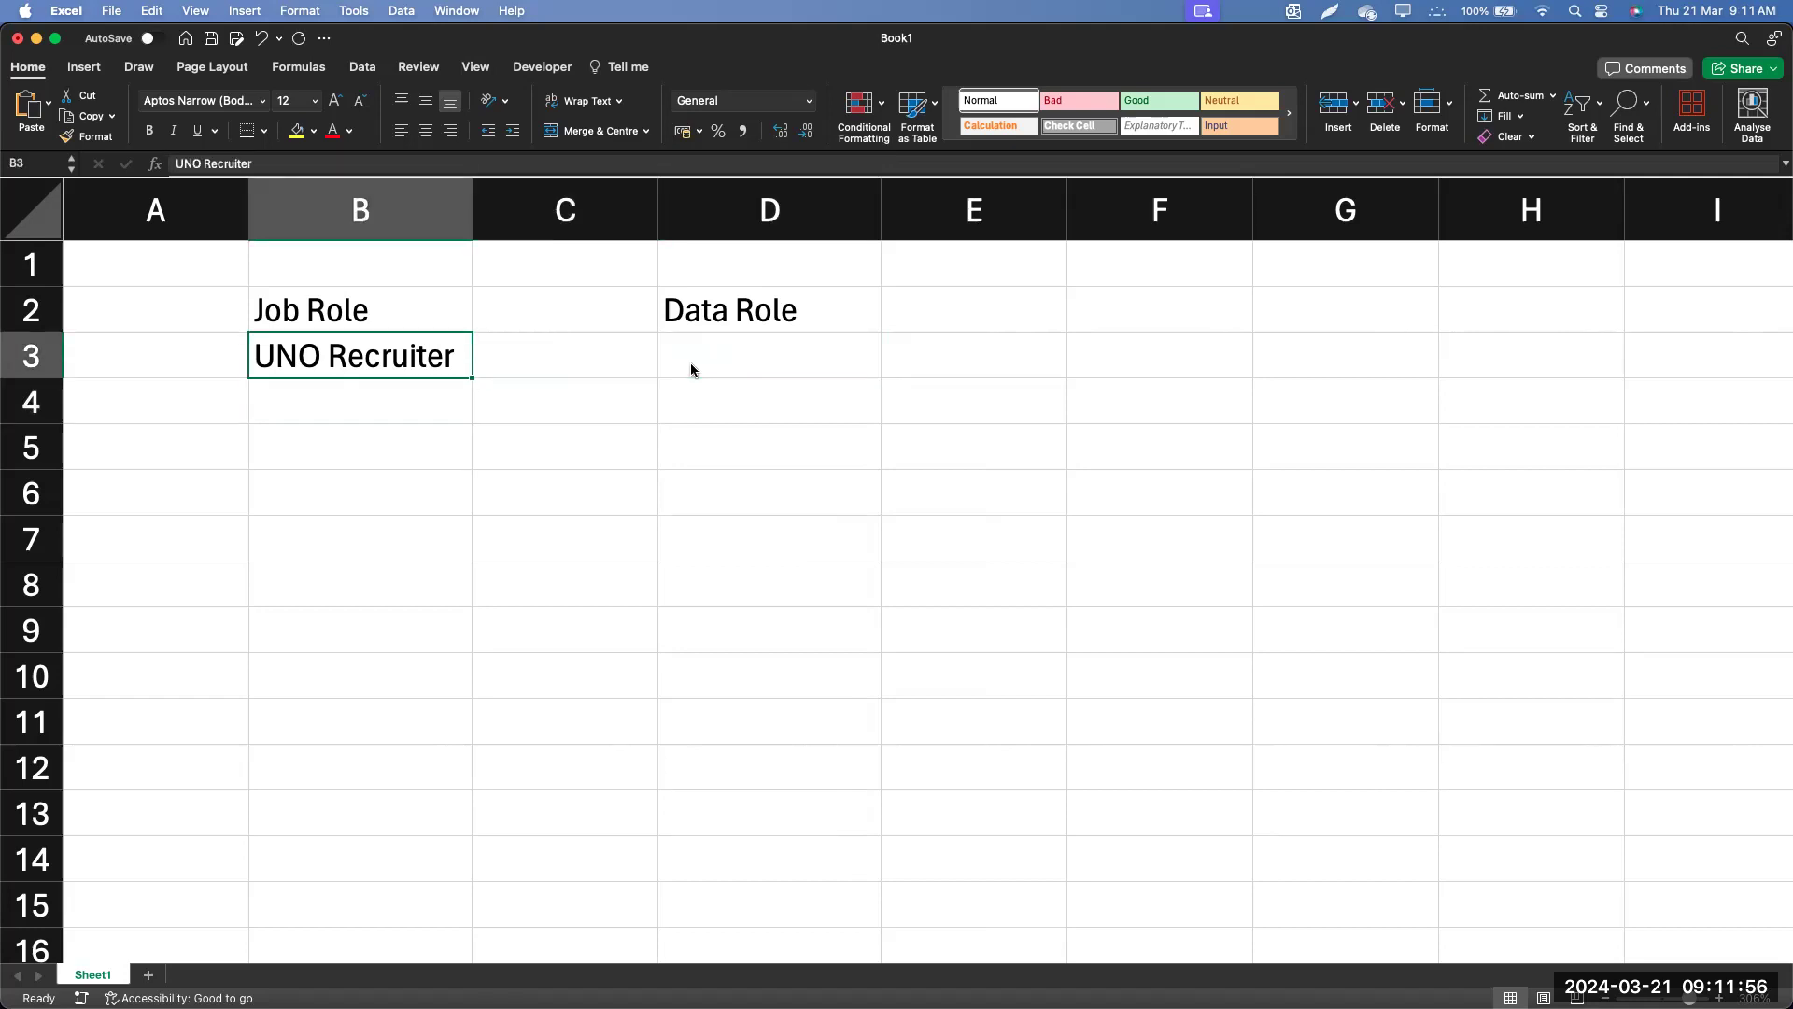
{"action": "key", "text": "Right"}
{"action": "key", "text": "Right"}
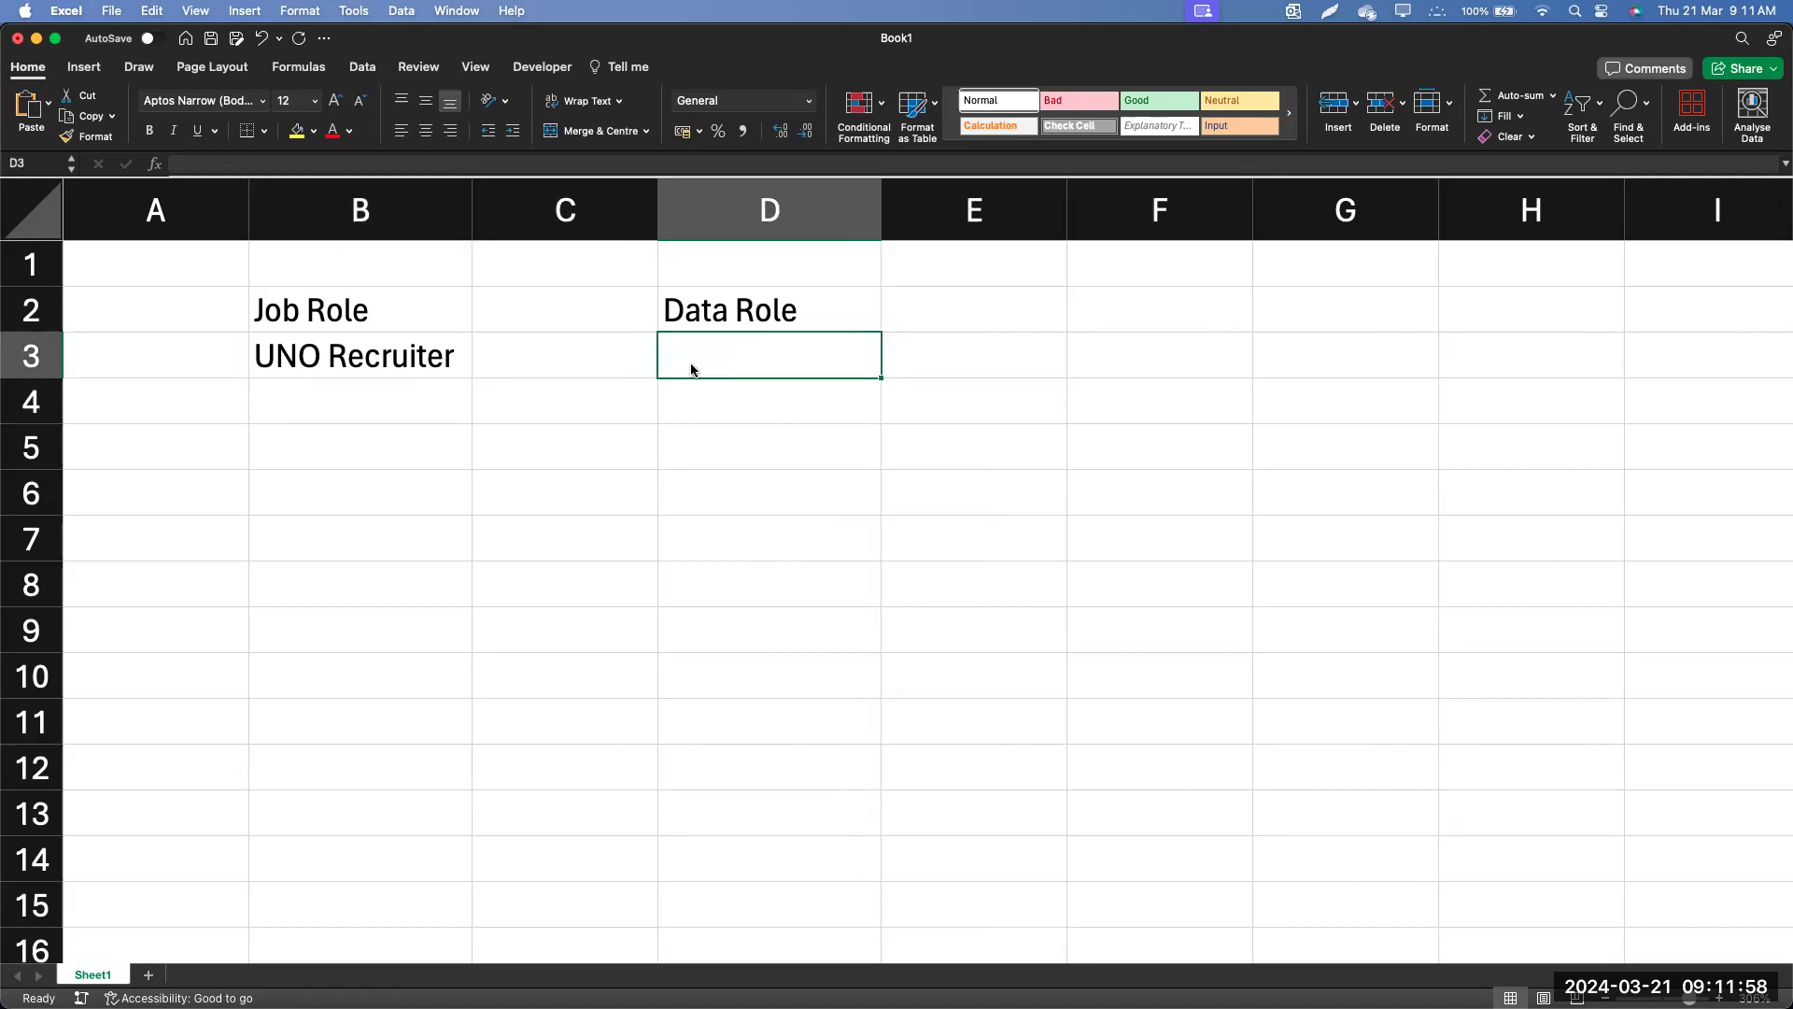
{"action": "type", "text": "UNO Rec"}
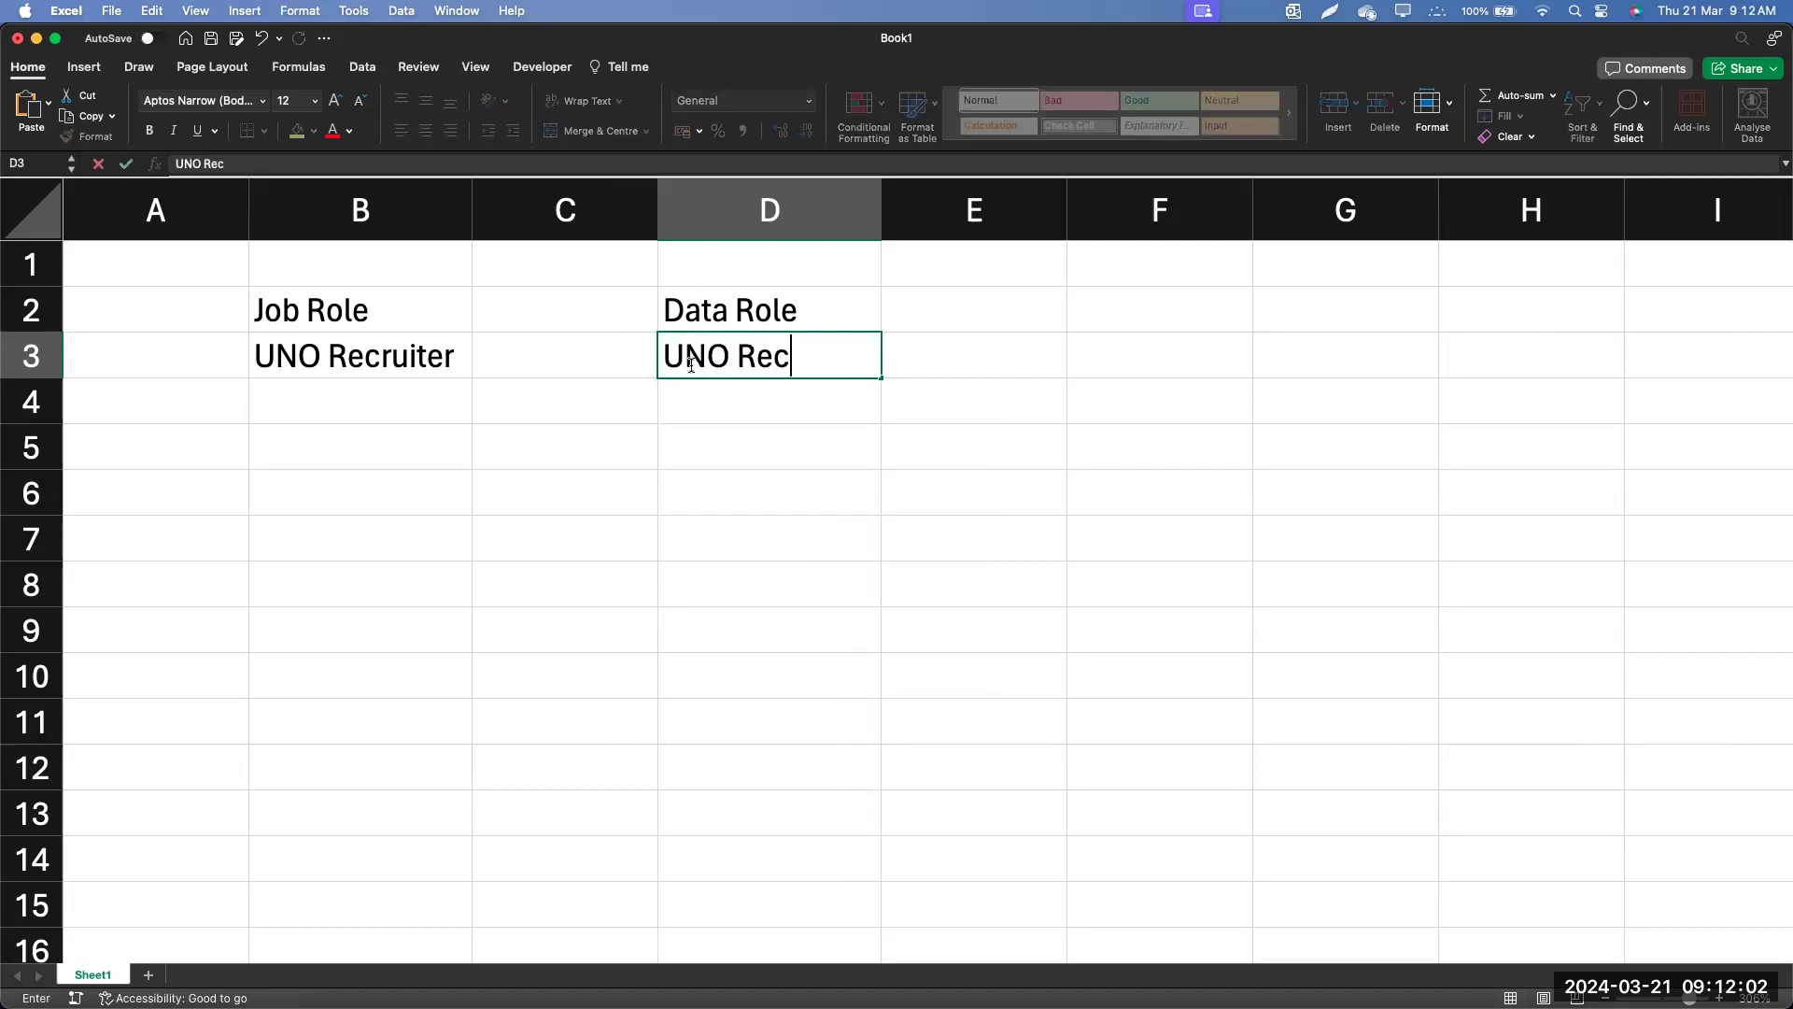
{"action": "type", "text": "ruiter - India"}
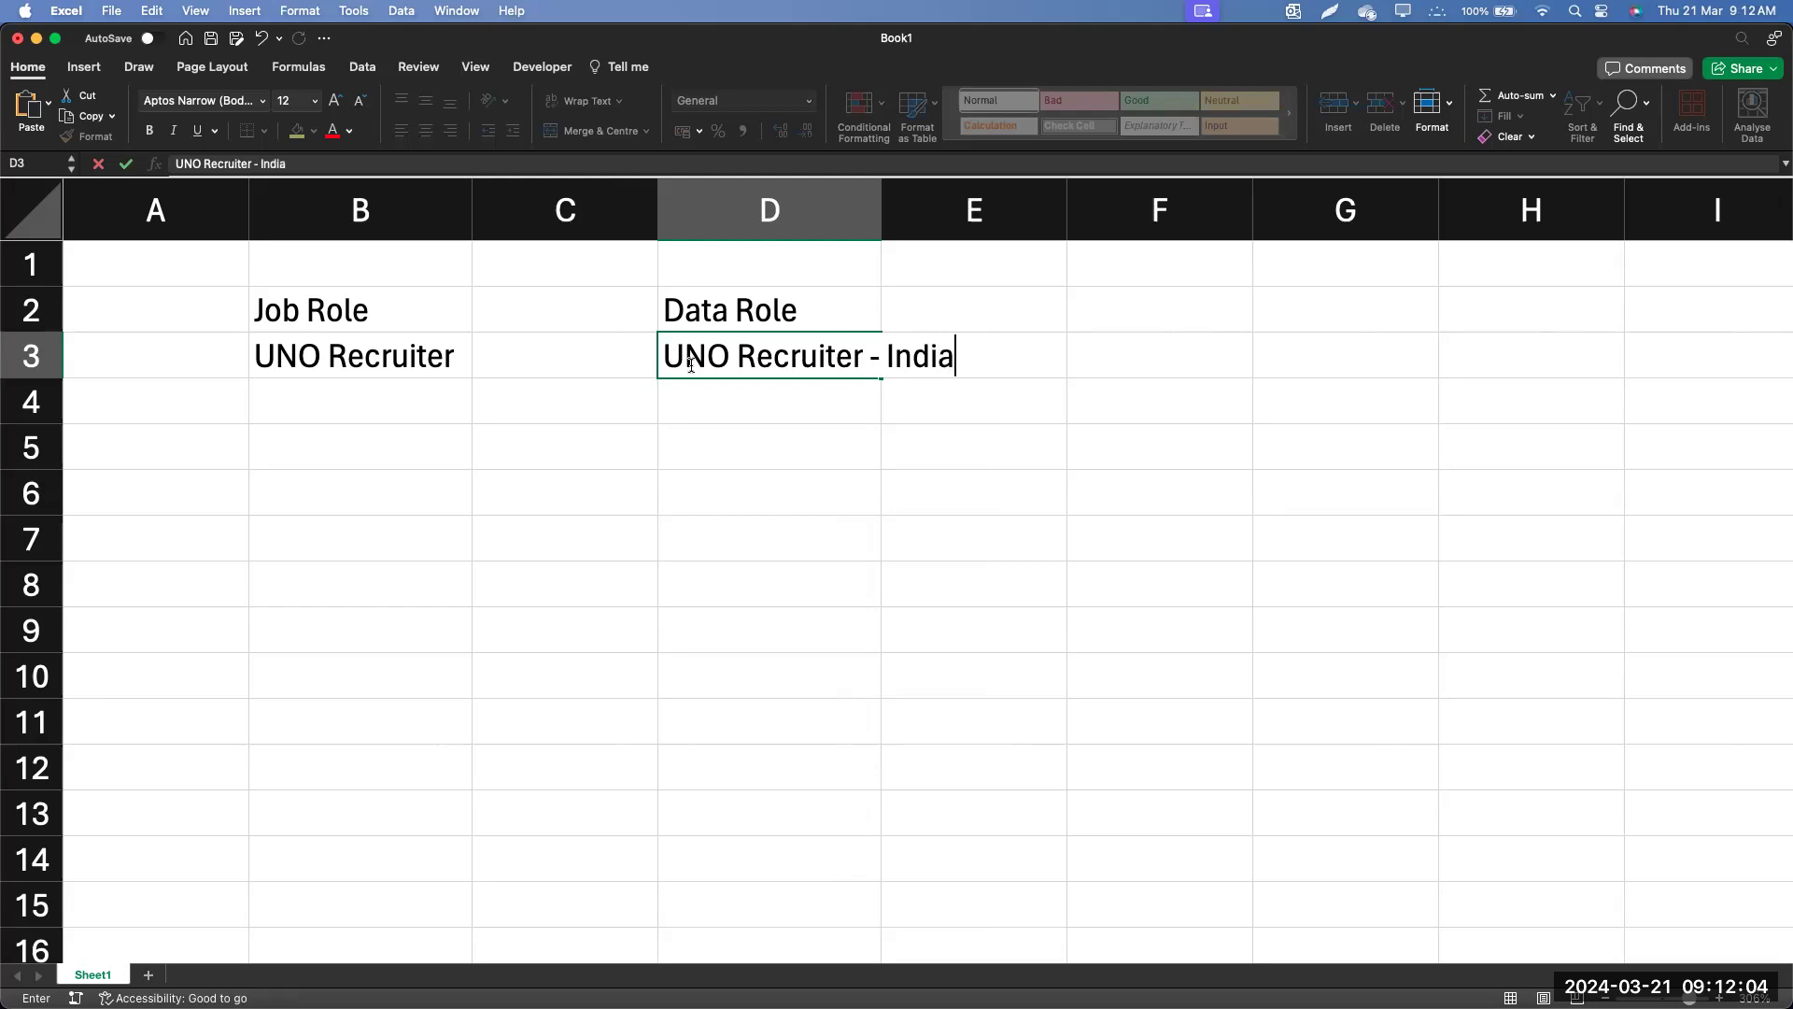
{"action": "key", "text": "Return"}
Copy the India data role down into D4 and change the entry to "UNO Recruiter - UAE".
{"action": "key", "text": "ctrl+d"}
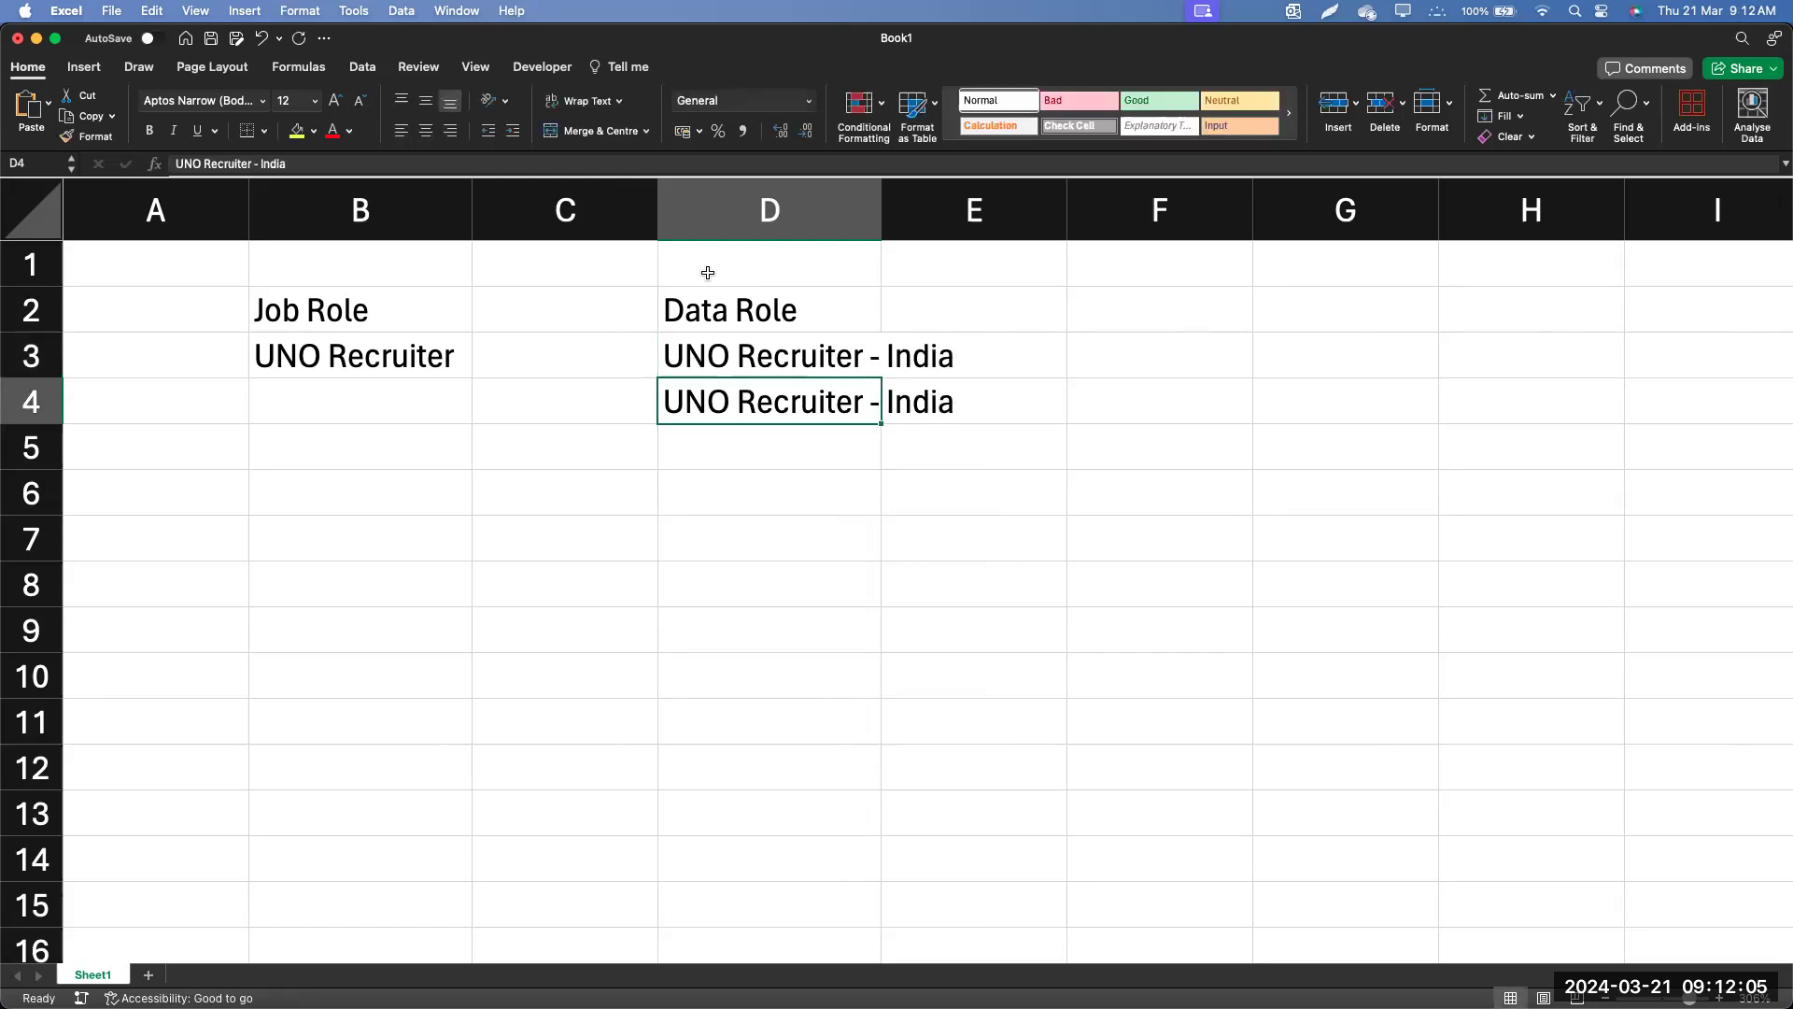
{"action": "left_click", "coordinate": [633, 164]}
{"action": "key", "text": "BackSpace"}
{"action": "key", "text": "BackSpace"}
{"action": "key", "text": "BackSpace"}
{"action": "key", "text": "BackSpace"}
{"action": "key", "text": "BackSpace"}
{"action": "type", "text": "UAE"}
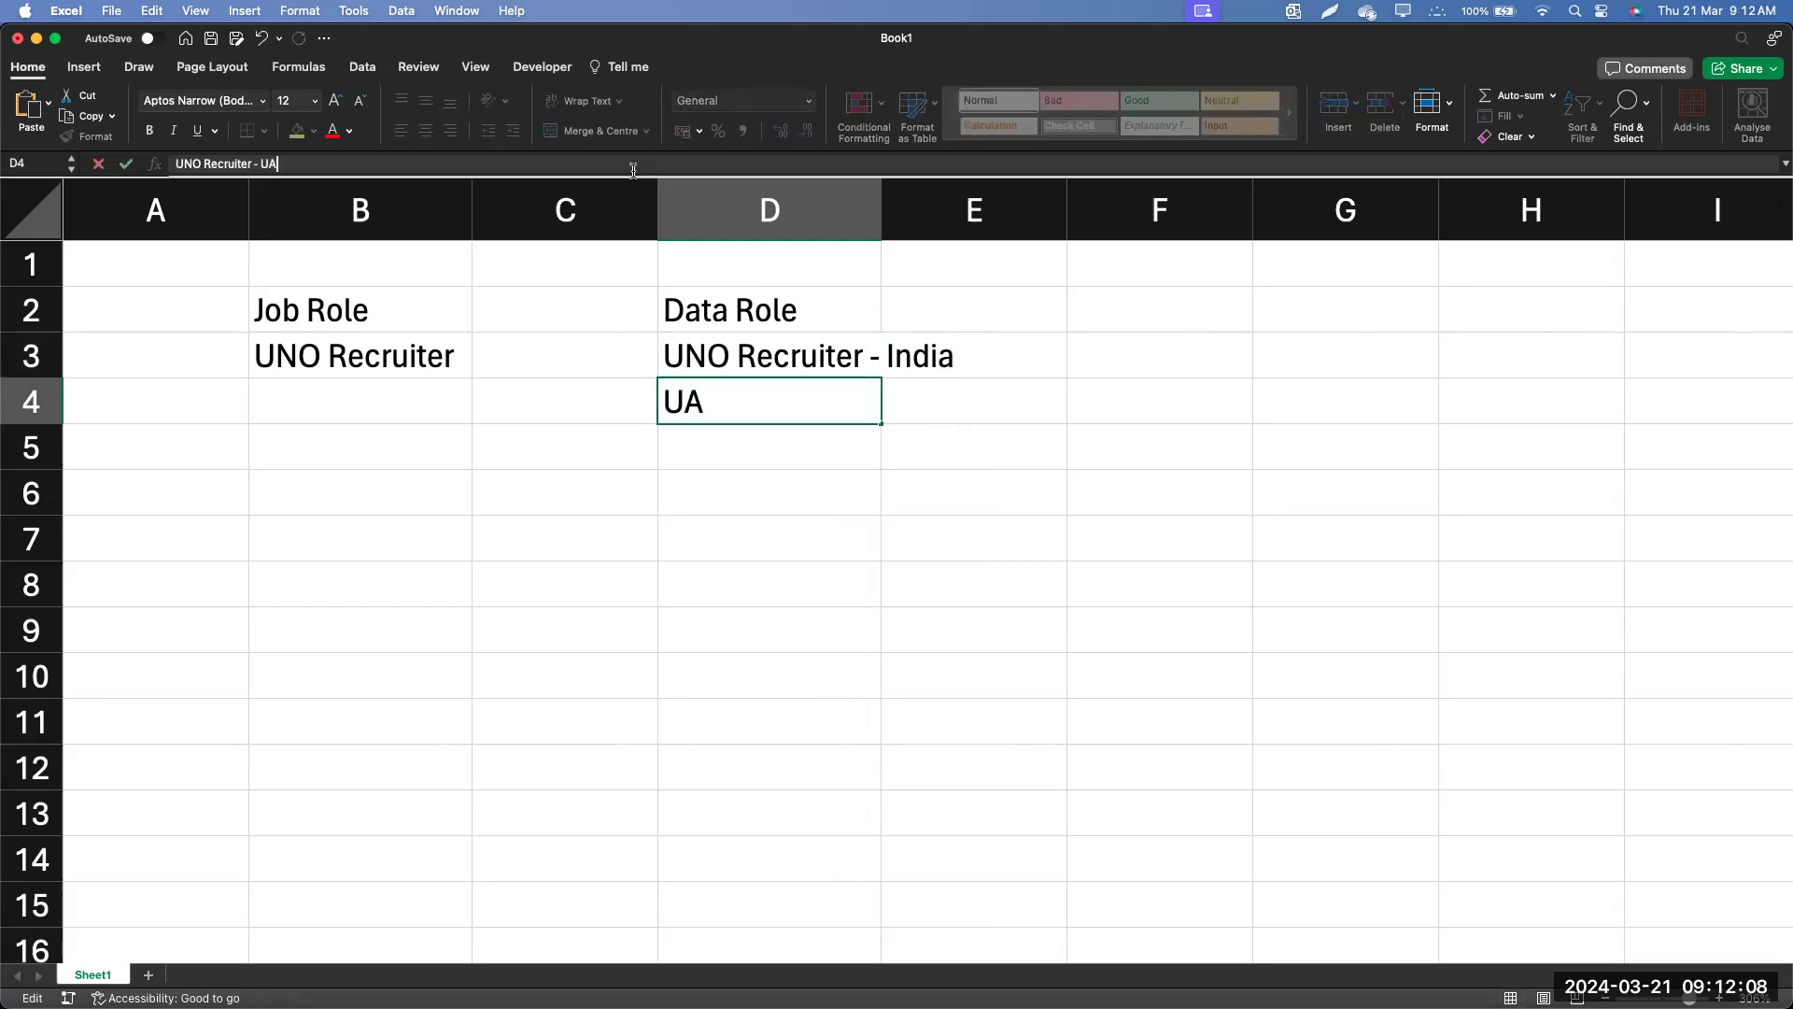
{"action": "key", "text": "Return"}
Add "UNO Recruiter - AUZ" in D5 from the copied entry above and widen column D to fit the data role names.
{"action": "key", "text": "ctrl+d"}
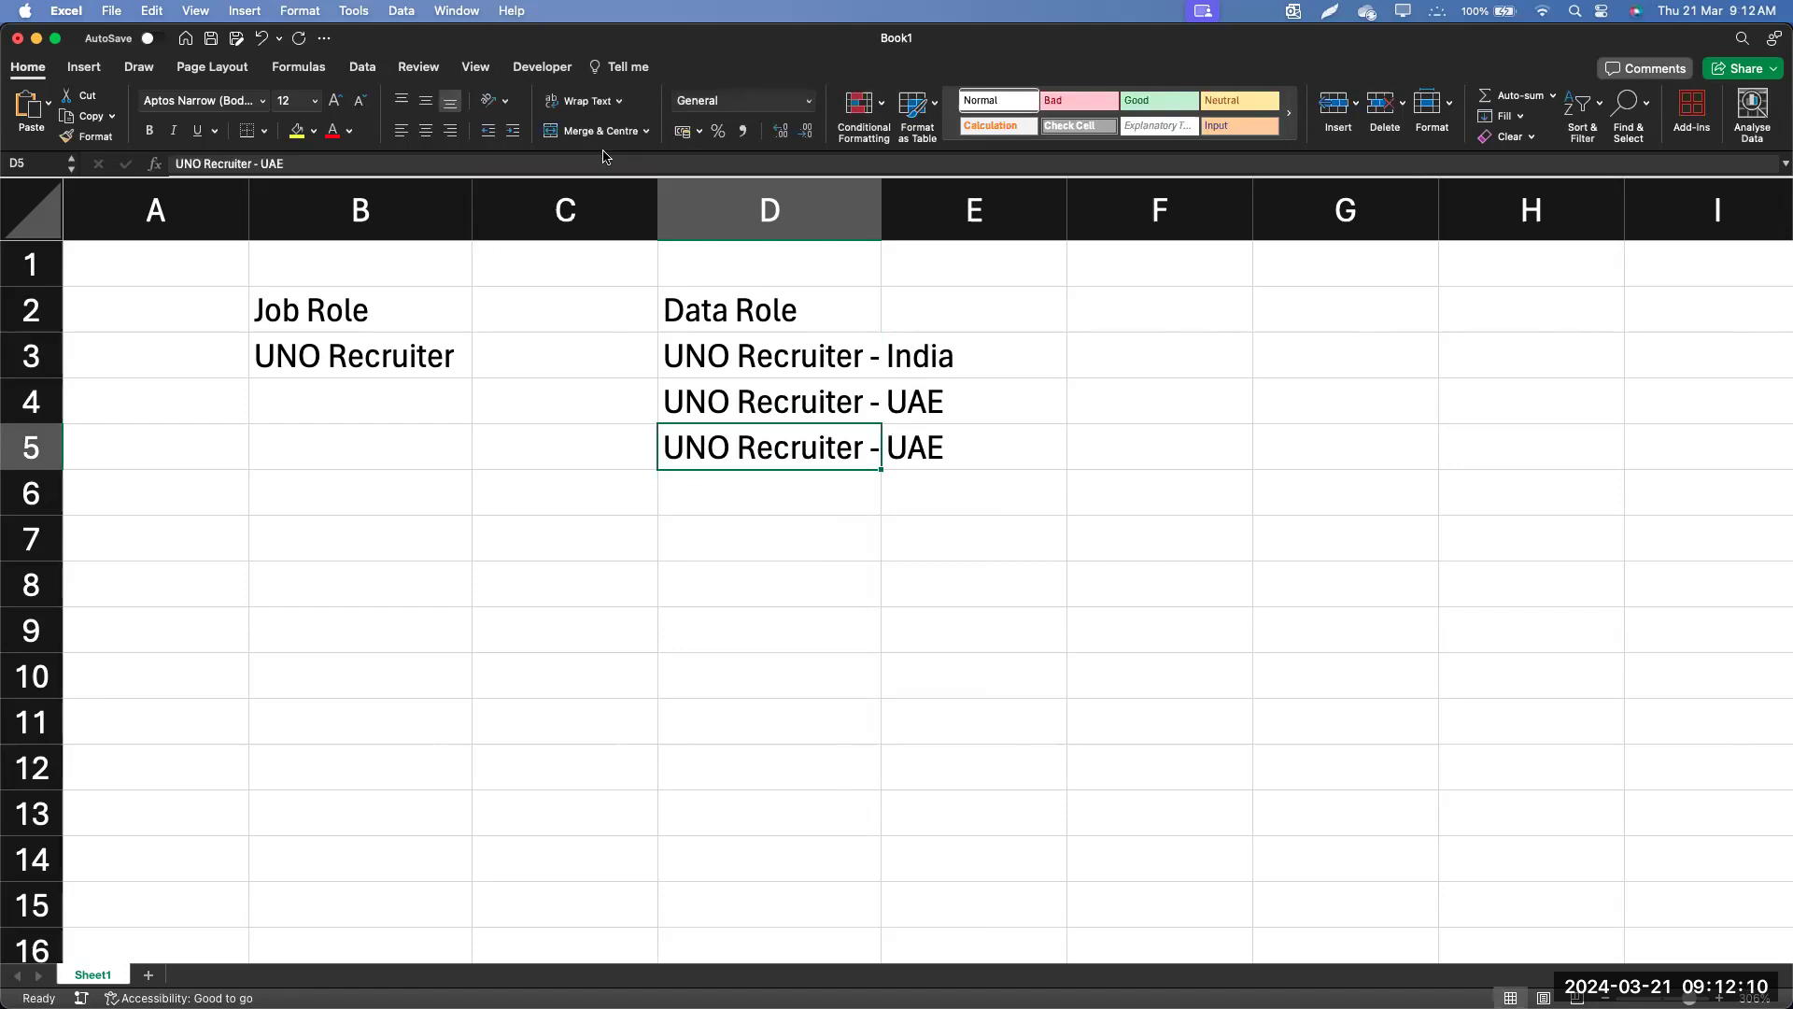
{"action": "left_click", "coordinate": [596, 164]}
{"action": "key", "text": "BackSpace"}
{"action": "key", "text": "BackSpace"}
{"action": "key", "text": "BackSpace"}
{"action": "type", "text": "ZU"}
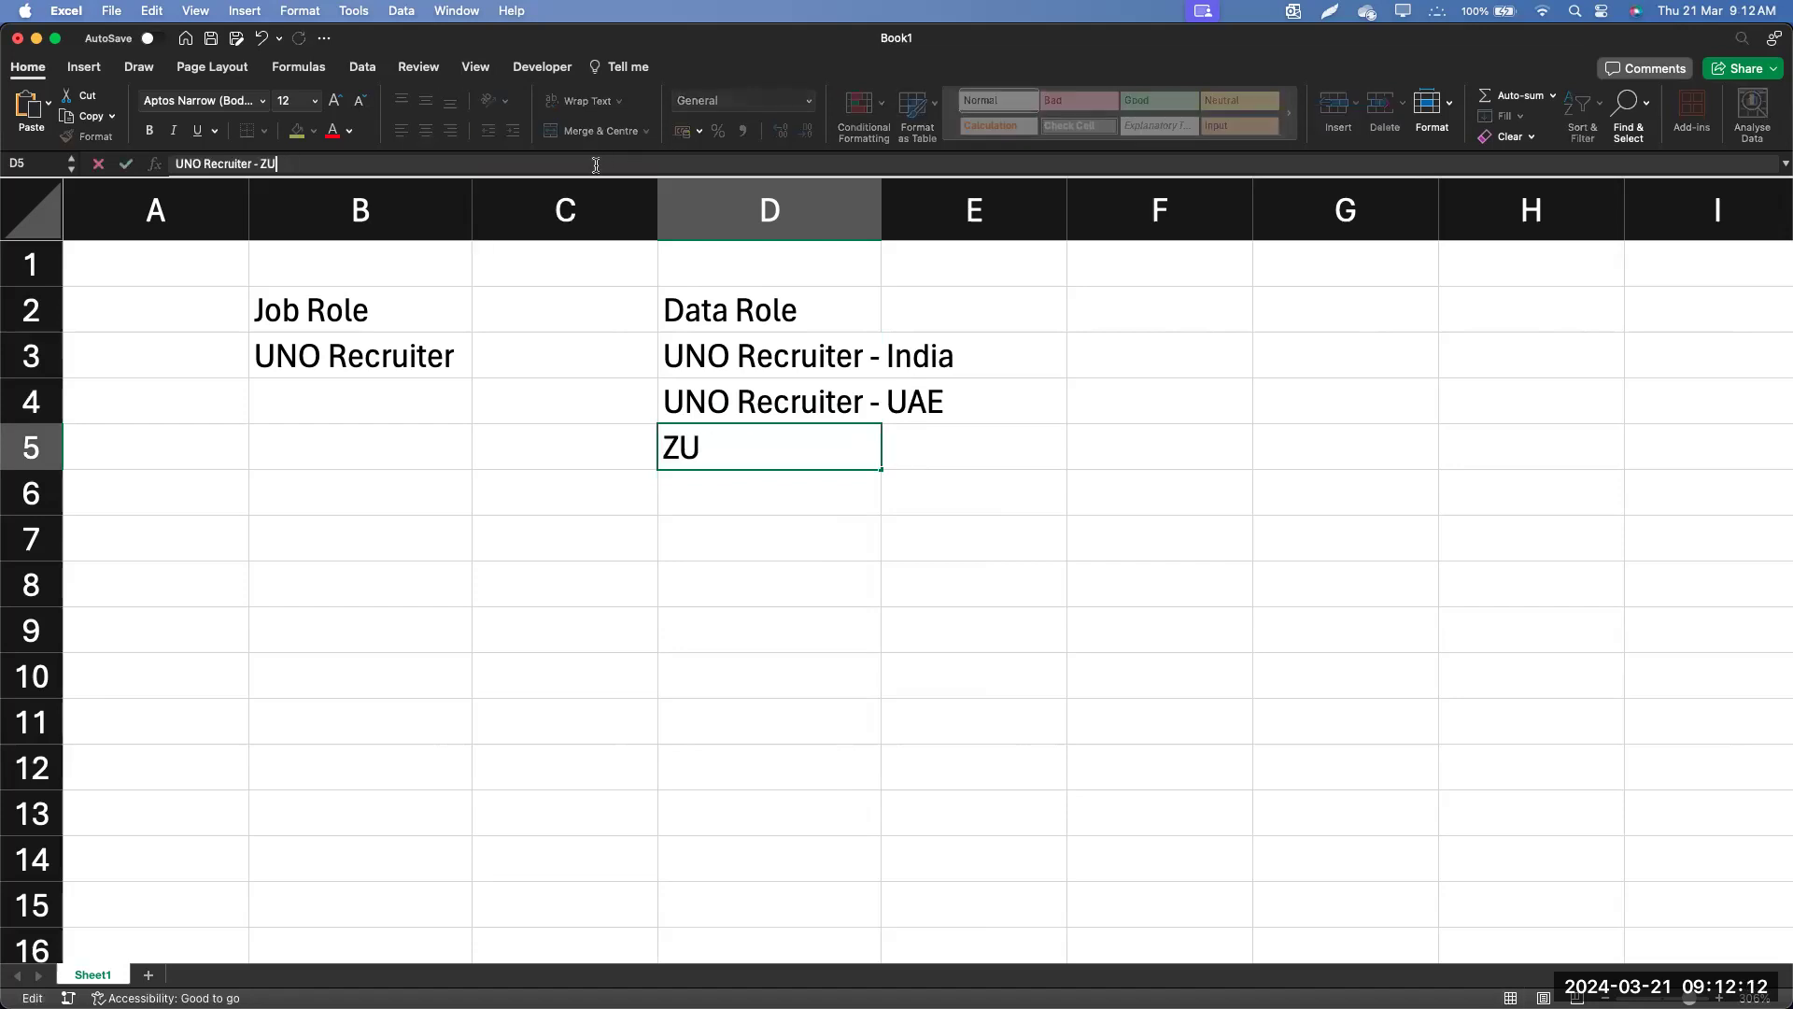
{"action": "key", "text": "BackSpace"}
{"action": "key", "text": "BackSpace"}
{"action": "type", "text": "AUZ"}
{"action": "key", "text": "Return"}
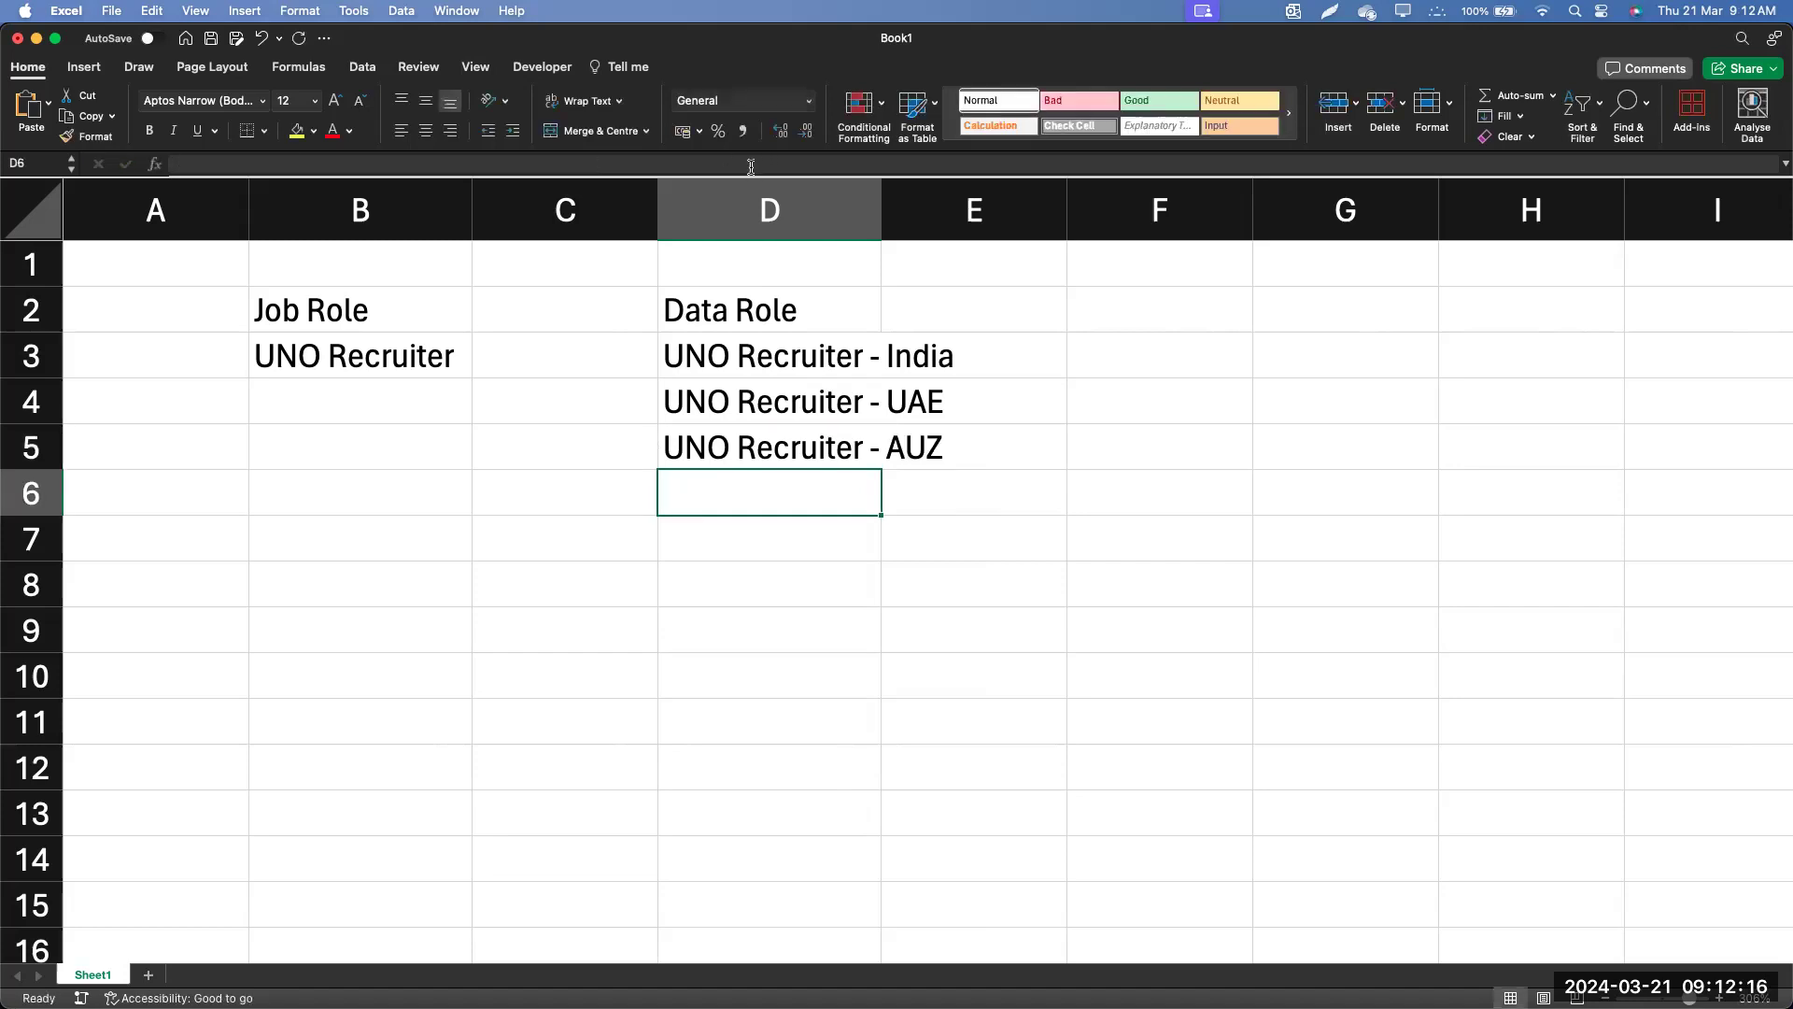
{"action": "left_click_drag", "start_coordinate": [881, 210], "coordinate": [977, 208]}
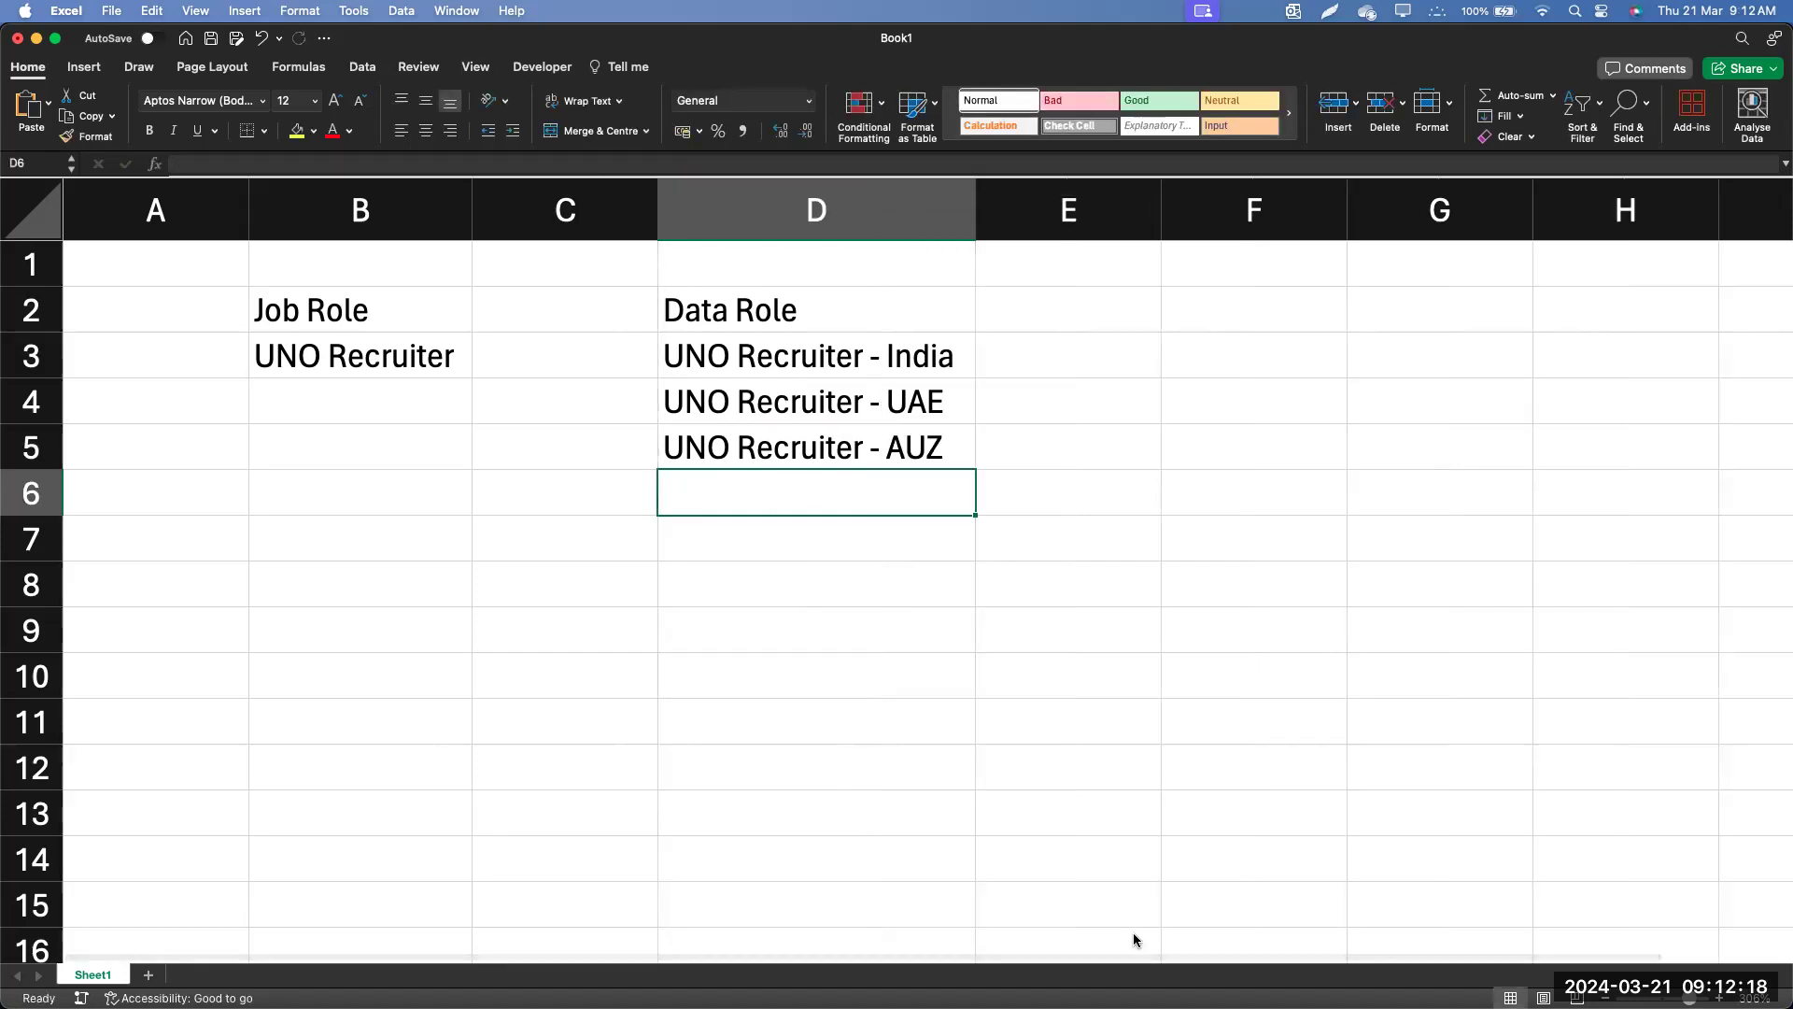
Draw red annotation lines linking the UNO Recruiter job role to its three data roles and bracket the data role list.
{"action": "left_click_drag", "start_coordinate": [463, 349], "coordinate": [608, 361]}
{"action": "left_click_drag", "start_coordinate": [462, 351], "coordinate": [639, 409]}
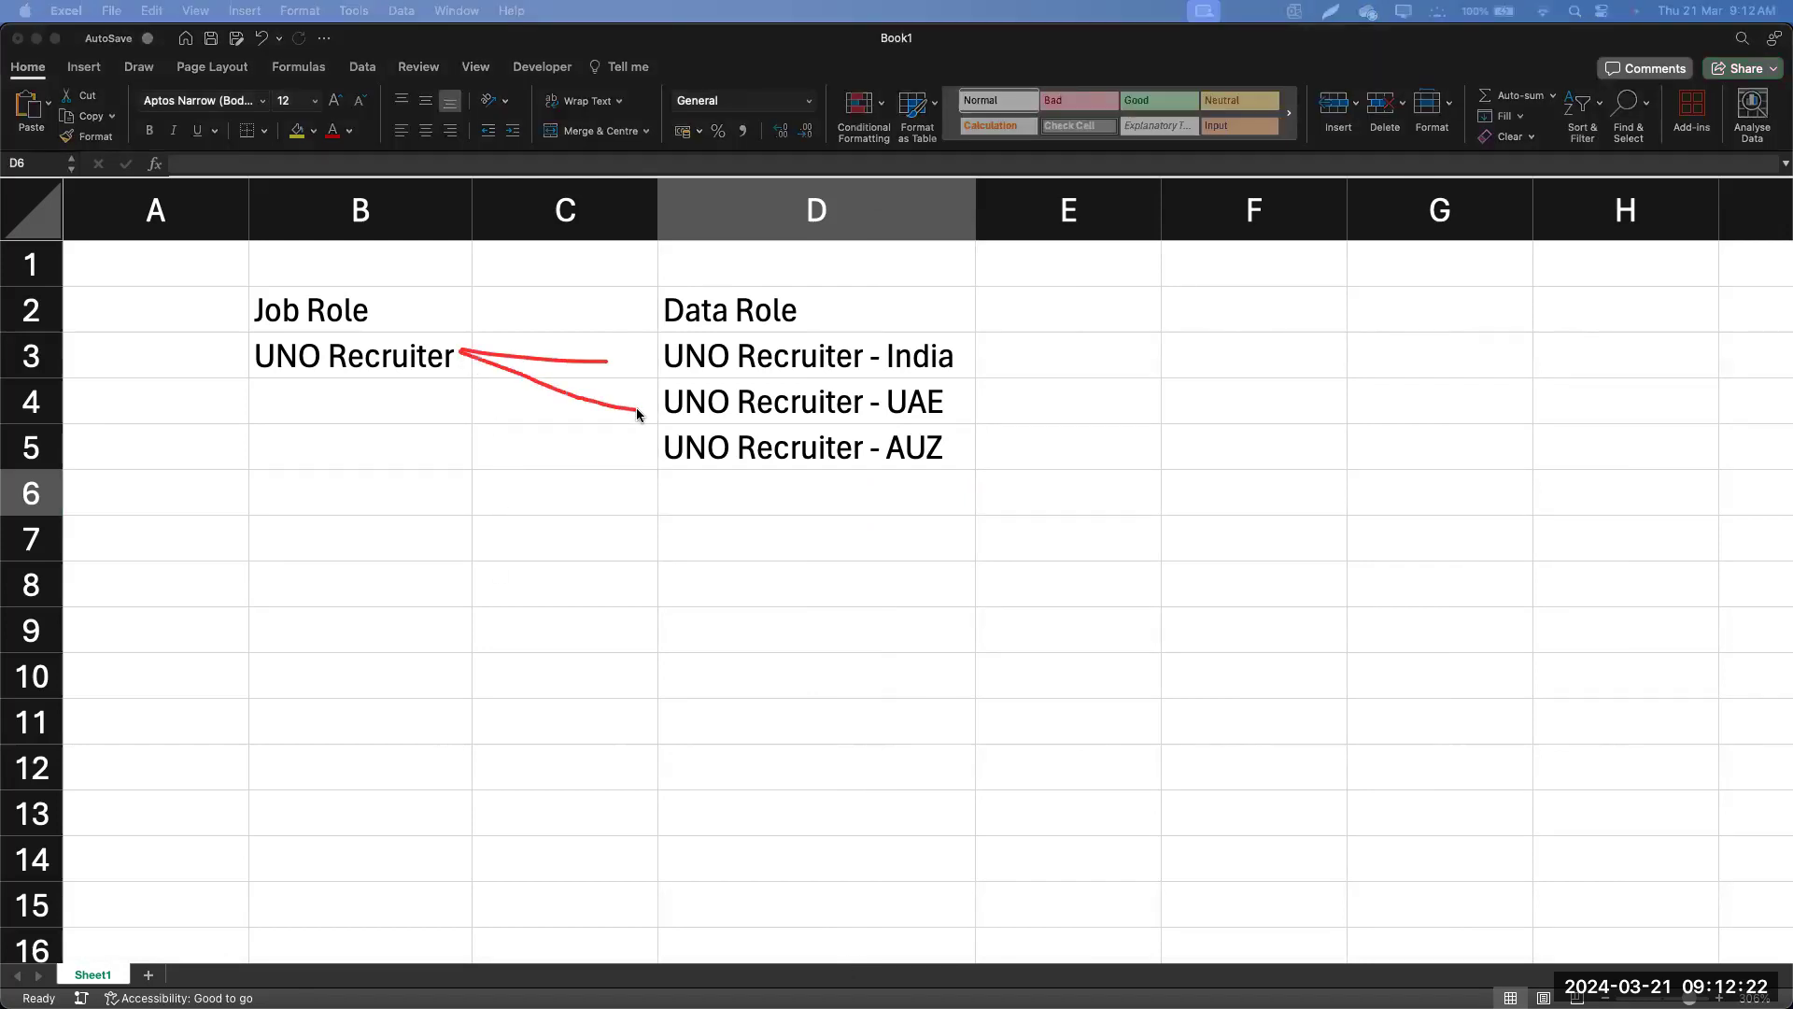
{"action": "left_click_drag", "start_coordinate": [462, 352], "coordinate": [656, 456]}
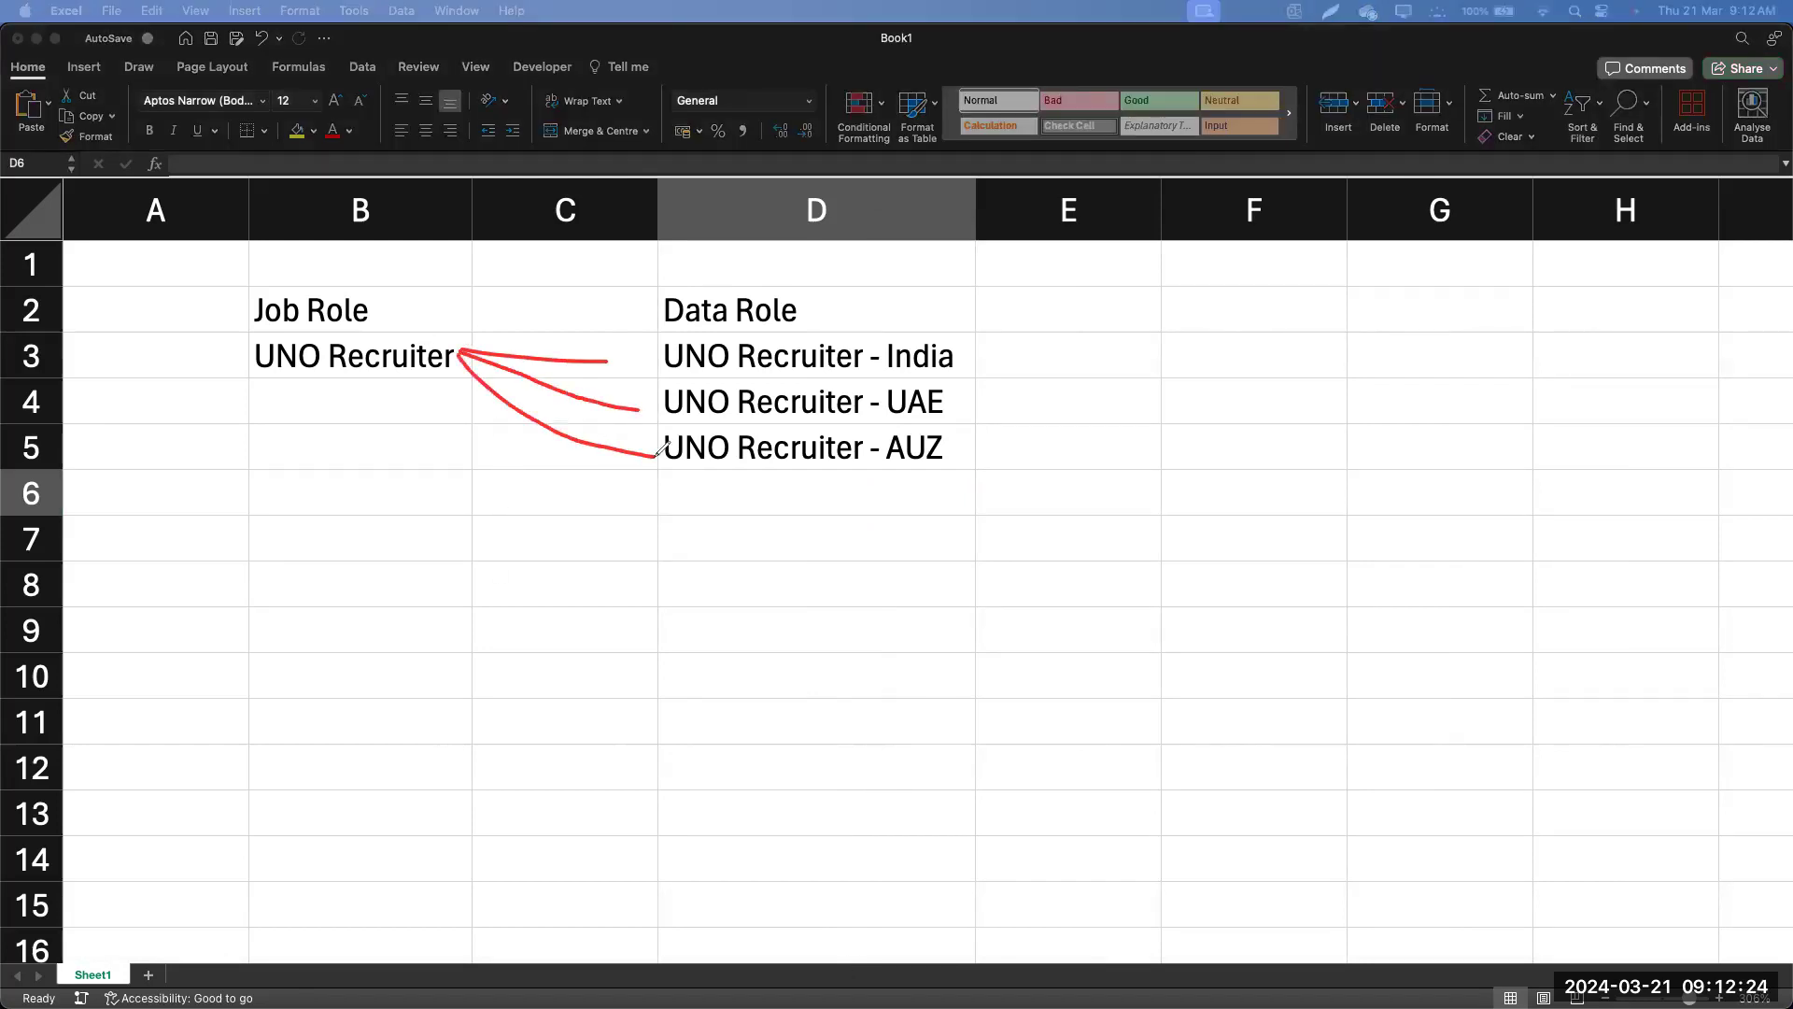
{"action": "mouse_move", "coordinate": [959, 320]}
{"action": "left_mouse_down"}
{"action": "mouse_move", "coordinate": [980, 329]}
{"action": "mouse_move", "coordinate": [894, 512]}
{"action": "mouse_move", "coordinate": [812, 509]}
{"action": "left_mouse_up"}
{"action": "mouse_move", "coordinate": [661, 326]}
{"action": "left_mouse_down"}
{"action": "mouse_move", "coordinate": [641, 434]}
{"action": "mouse_move", "coordinate": [689, 478]}
{"action": "left_mouse_up"}
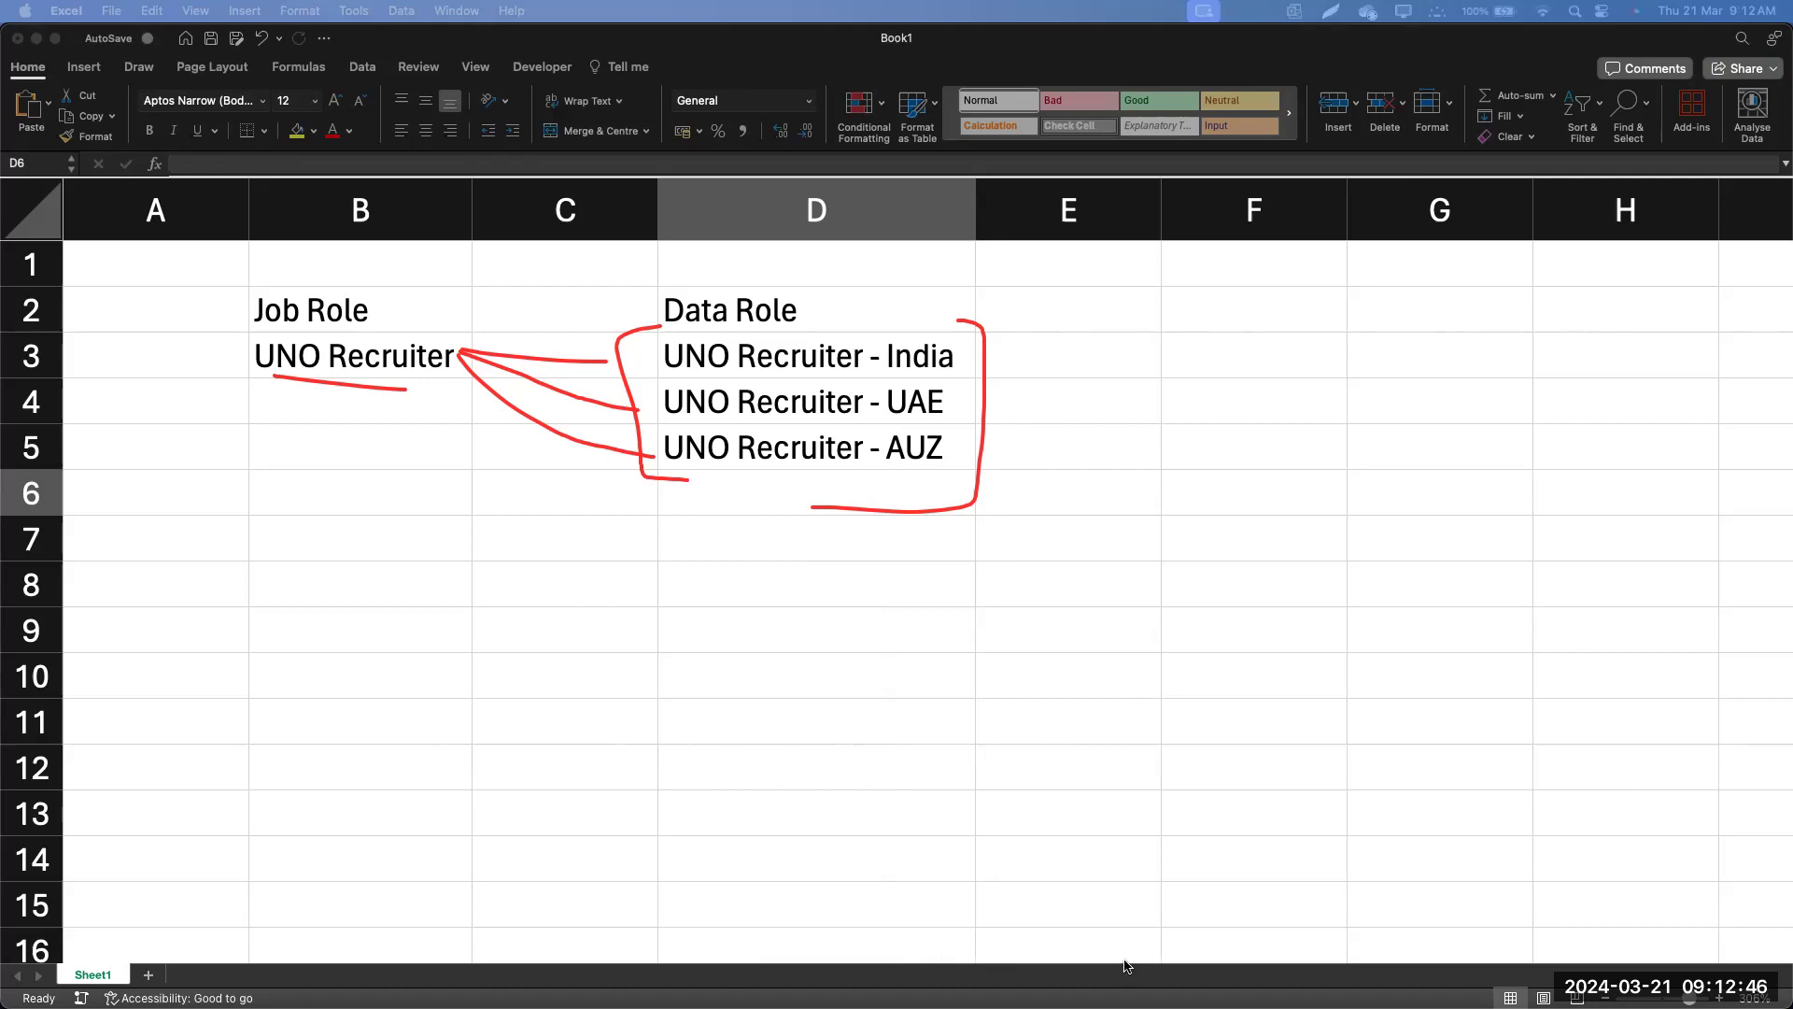
Switch to Data Roles and Security Profiles in Safari, examine the UNO Recruiter role's security criteria in edit mode, and cancel the edit.
{"action": "key", "text": "ctrl+Up"}
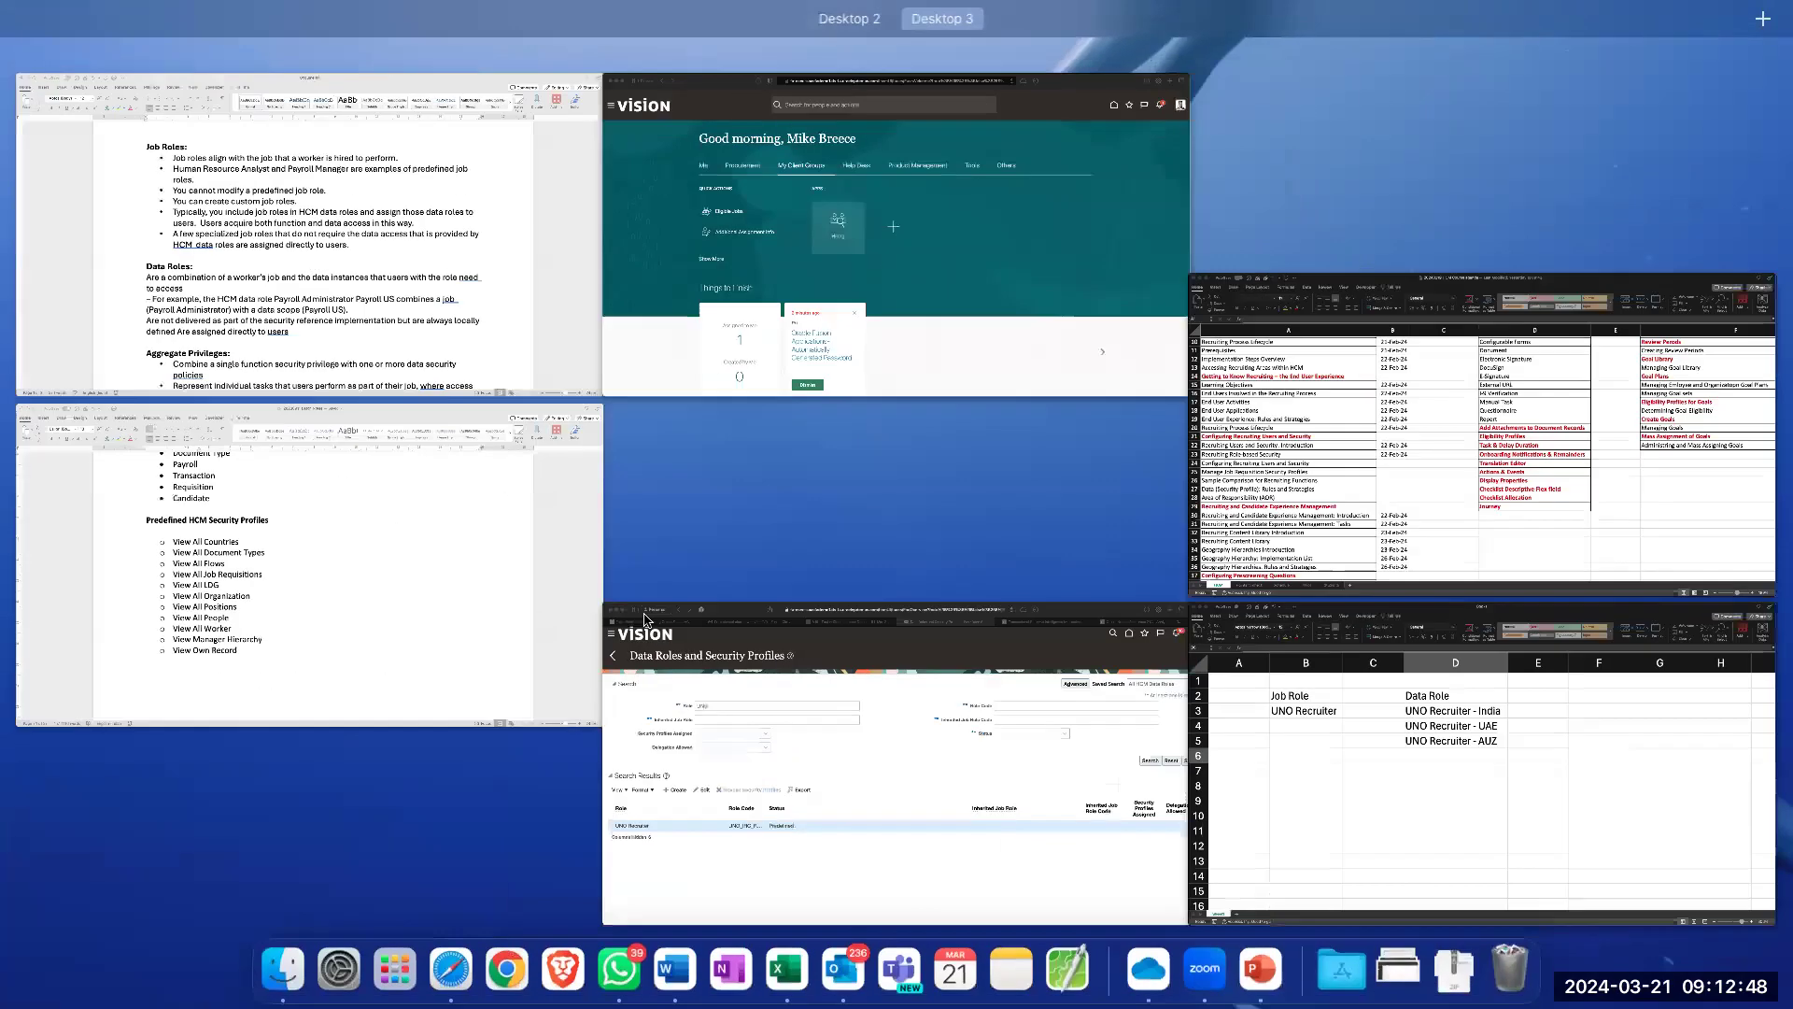
{"action": "left_click", "coordinate": [995, 736]}
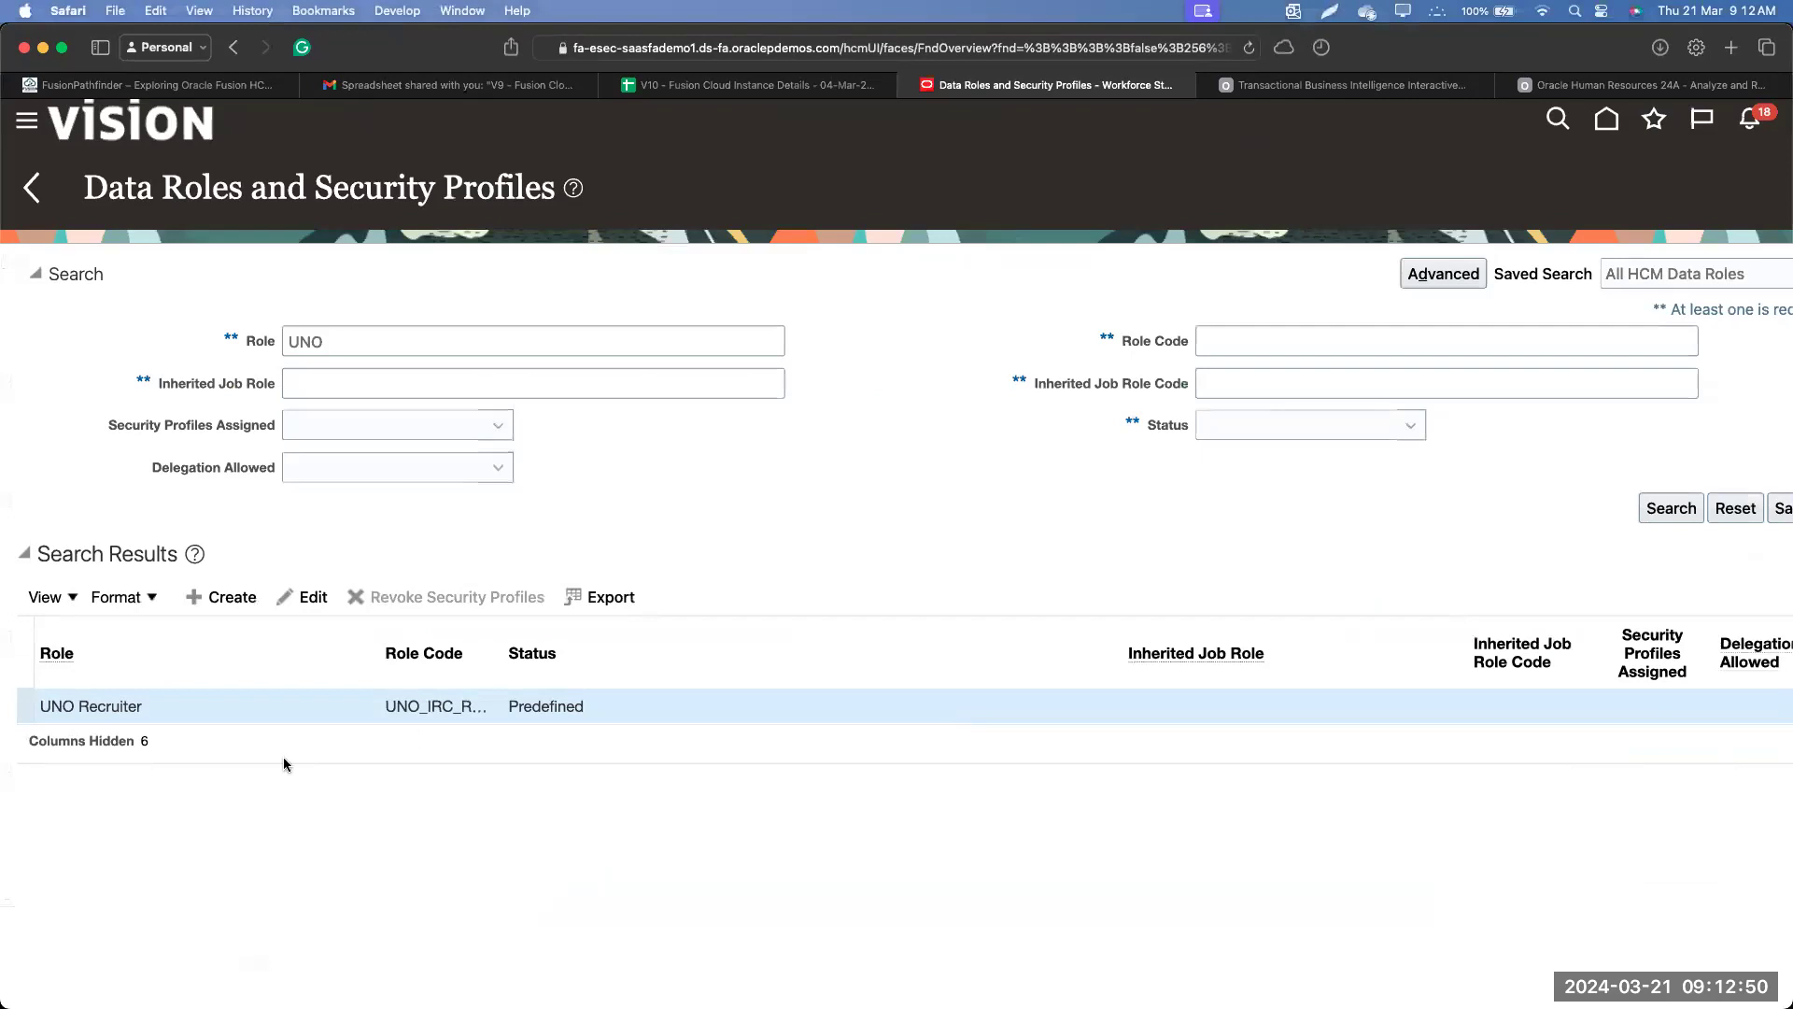
{"action": "left_click", "coordinate": [306, 599]}
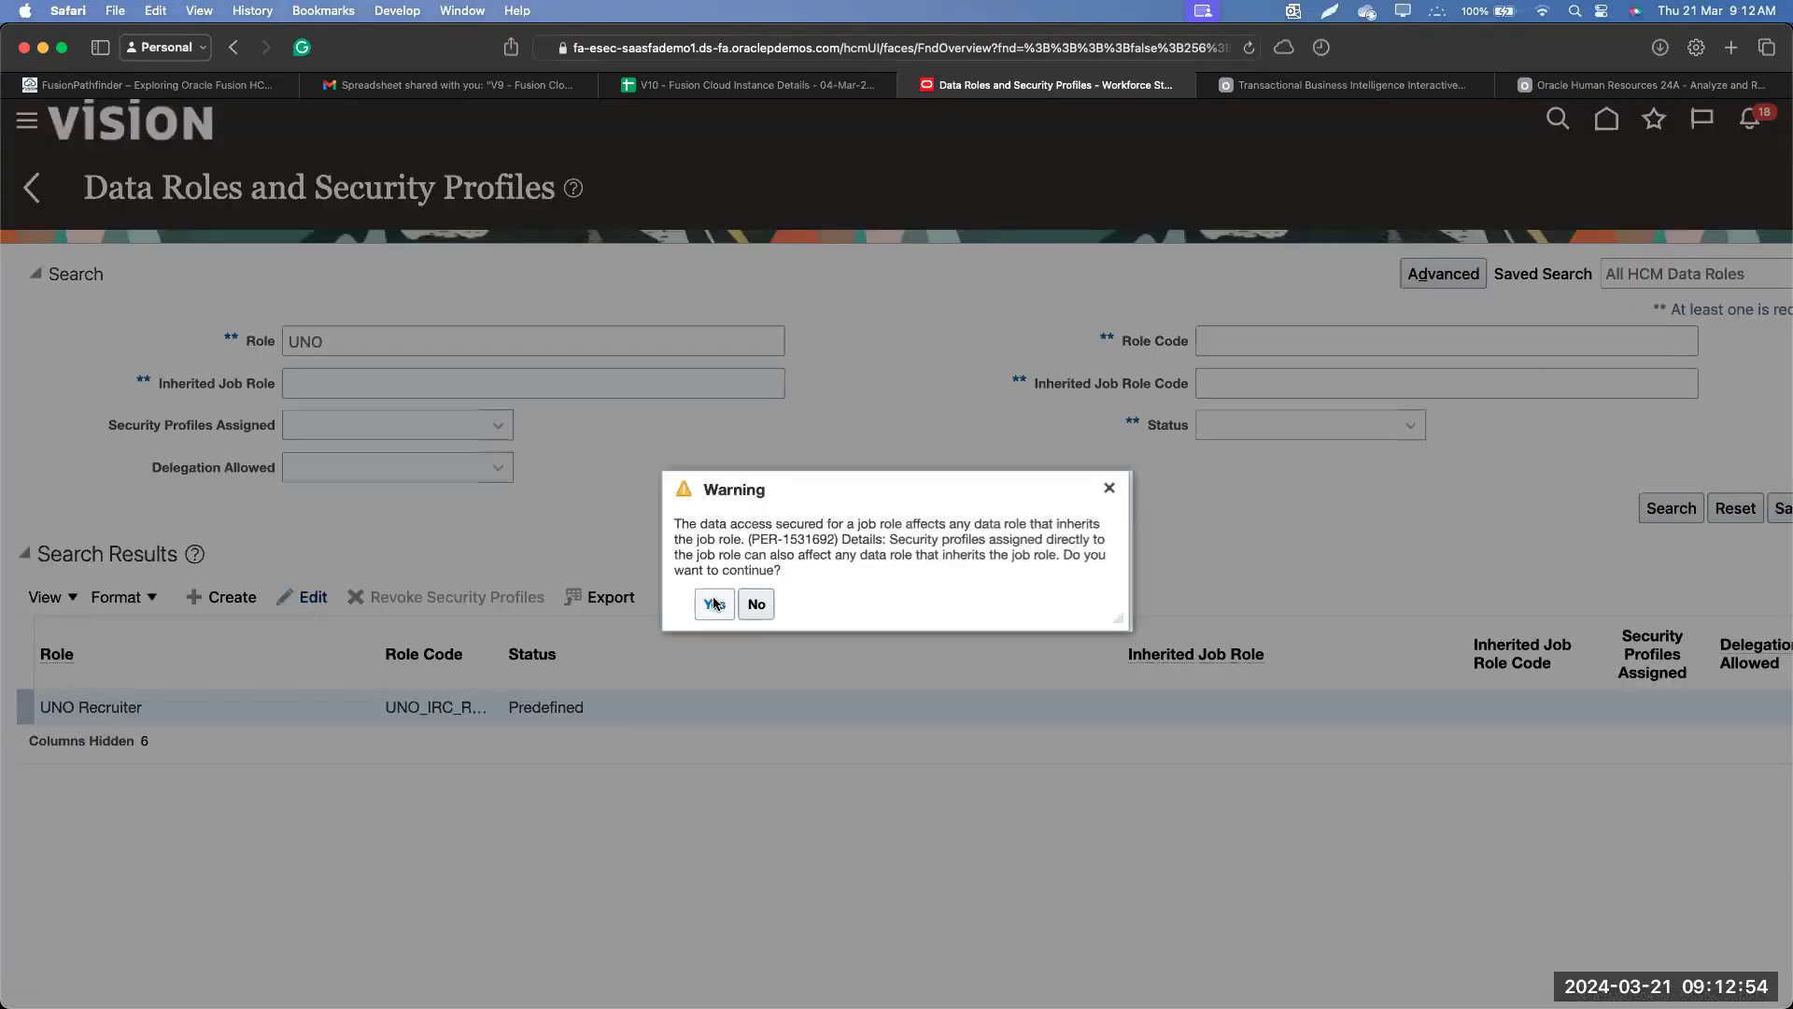
{"action": "left_click", "coordinate": [715, 604]}
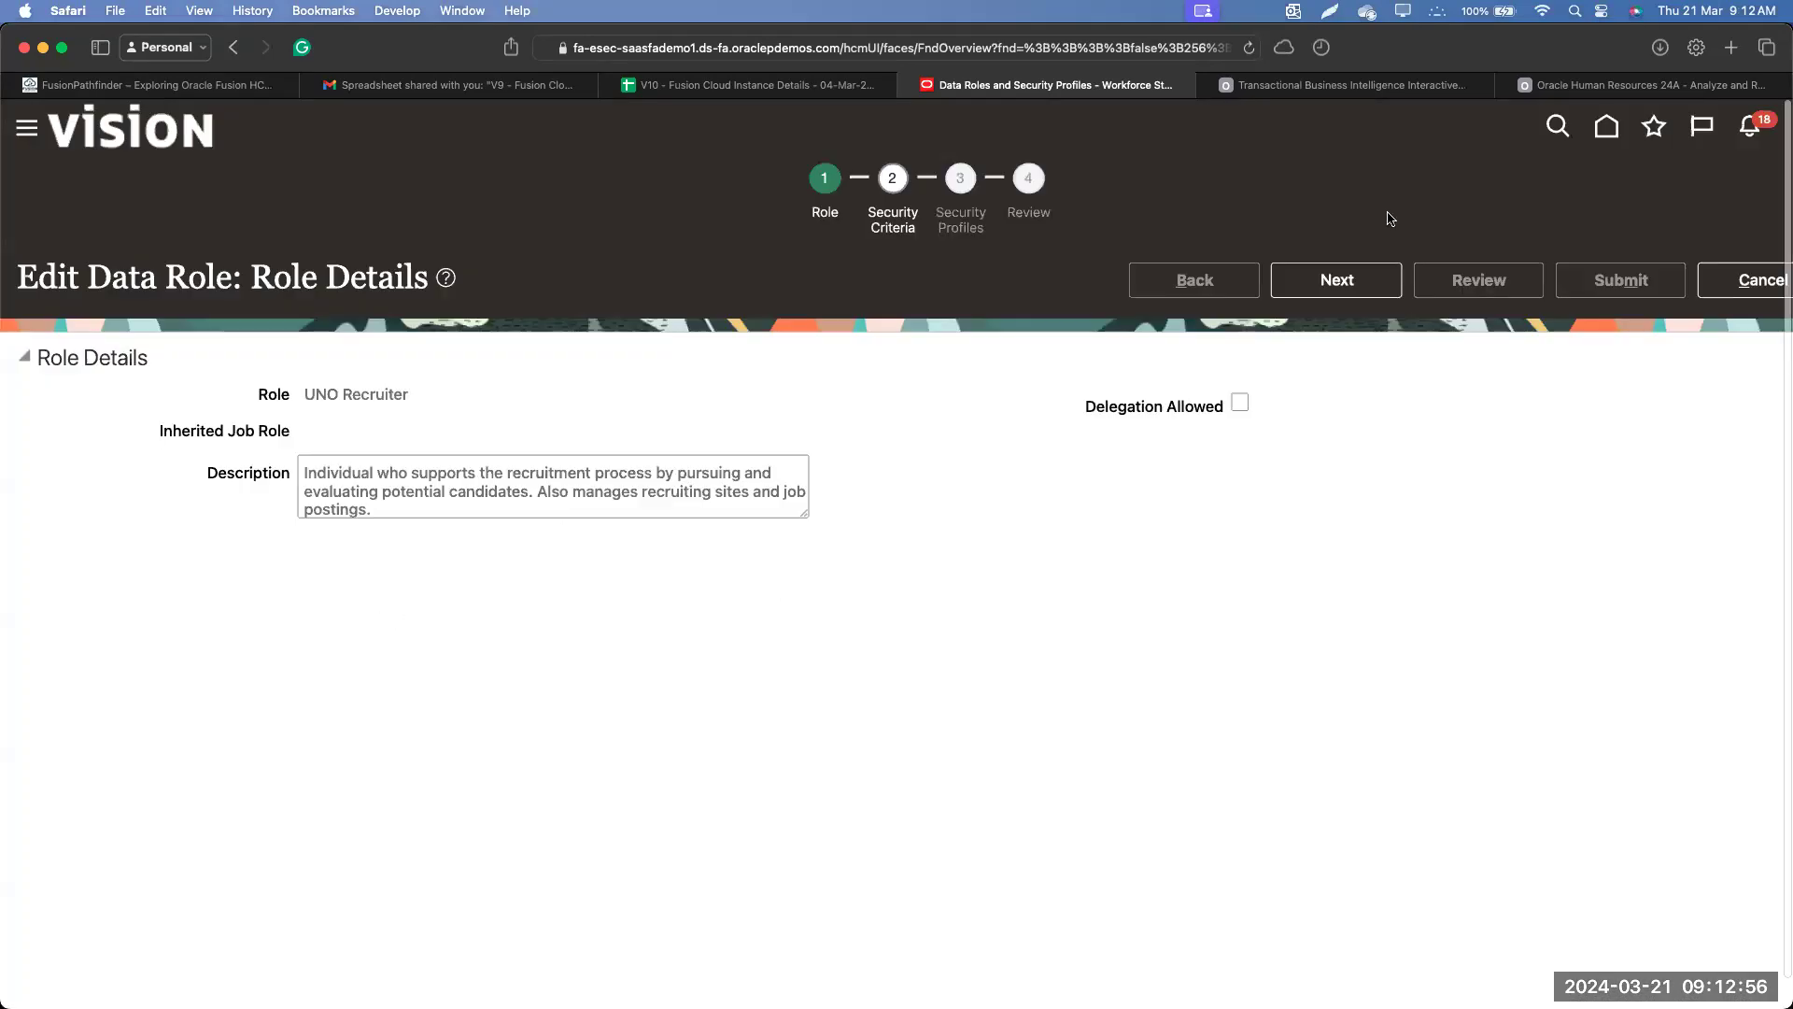
{"action": "left_click", "coordinate": [1372, 276]}
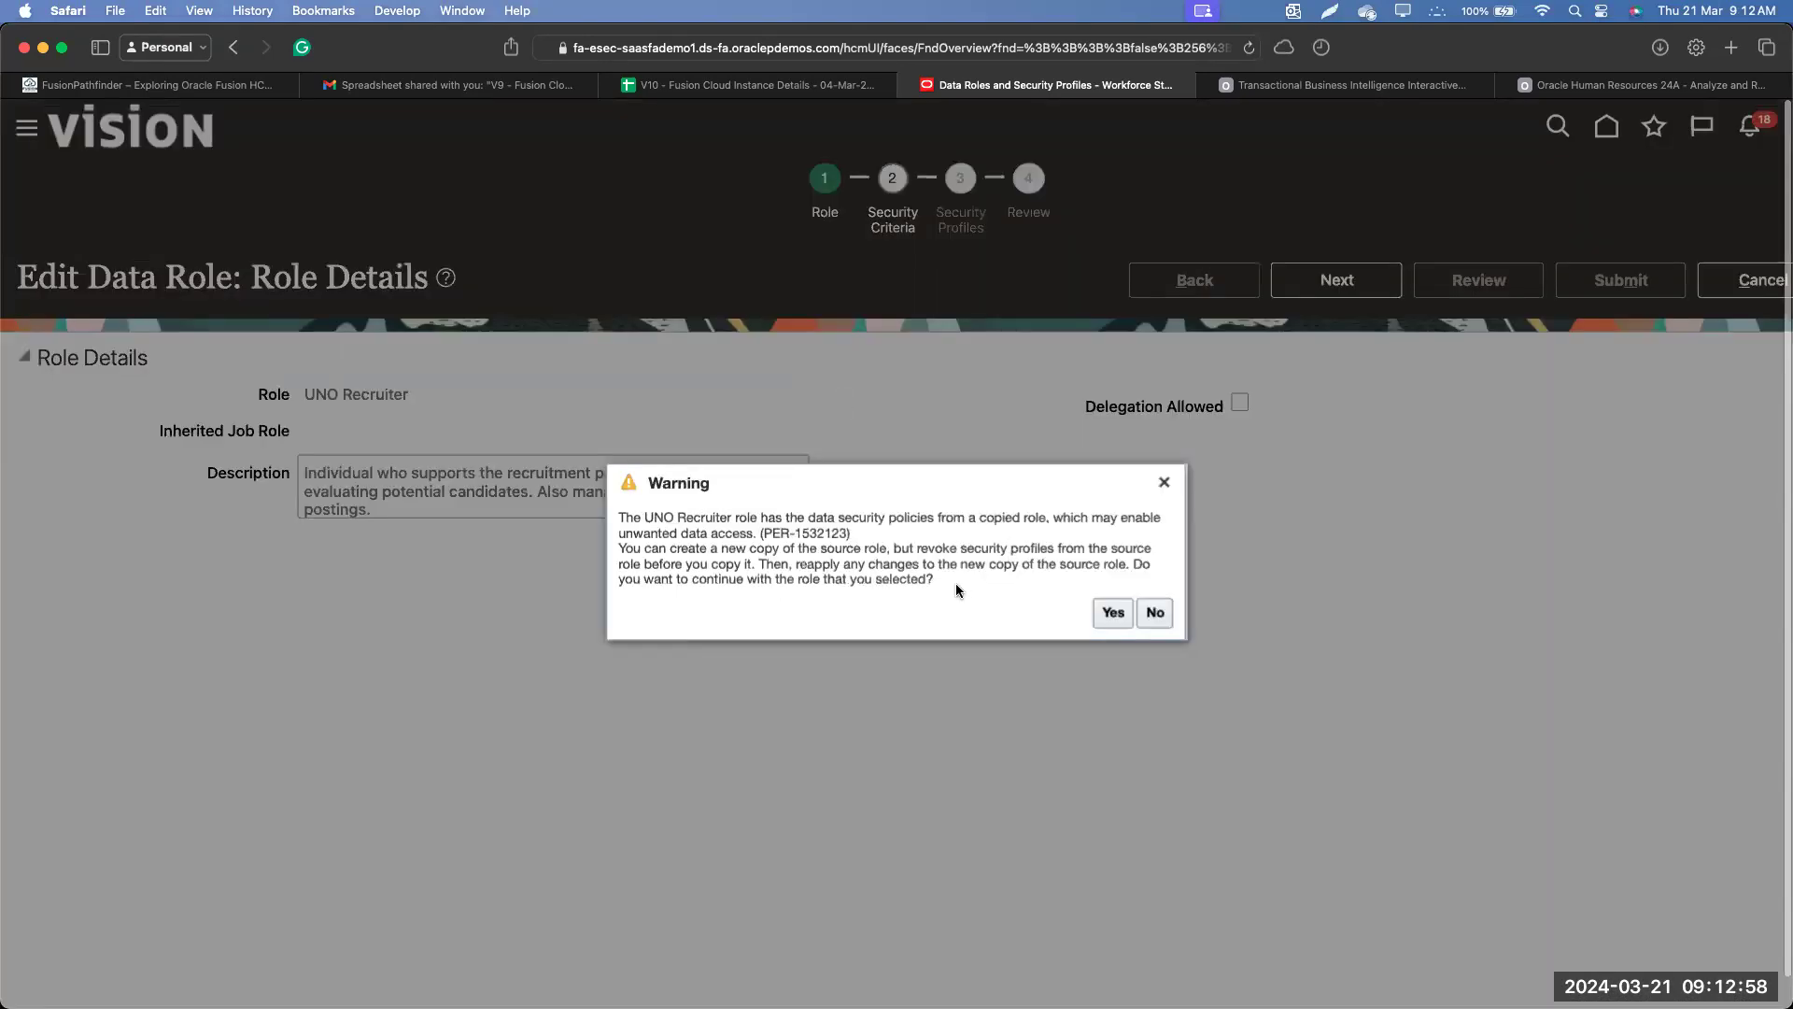
{"action": "left_click", "coordinate": [1112, 612]}
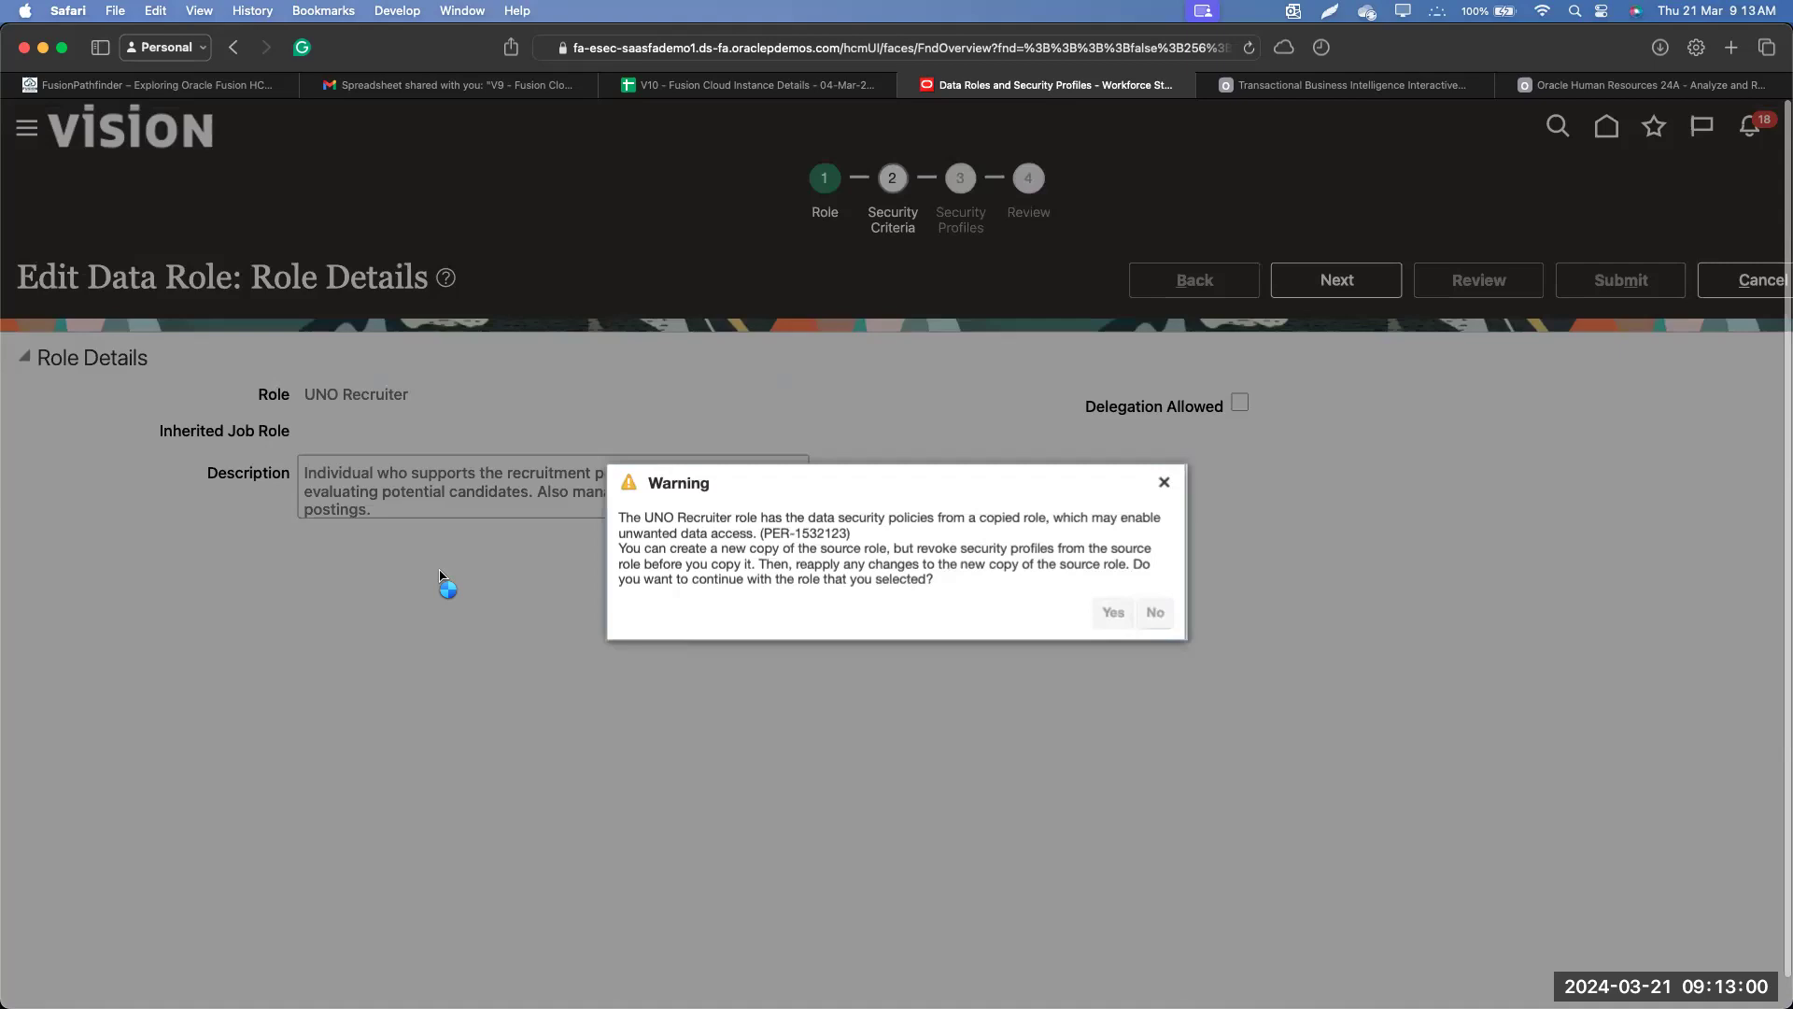
{"action": "scroll", "coordinate": [624, 600], "scroll_direction": "down", "scroll_amount": 2}
{"action": "scroll", "coordinate": [622, 599], "scroll_direction": "down", "scroll_amount": 4}
{"action": "scroll", "coordinate": [596, 588], "scroll_direction": "up", "scroll_amount": 5}
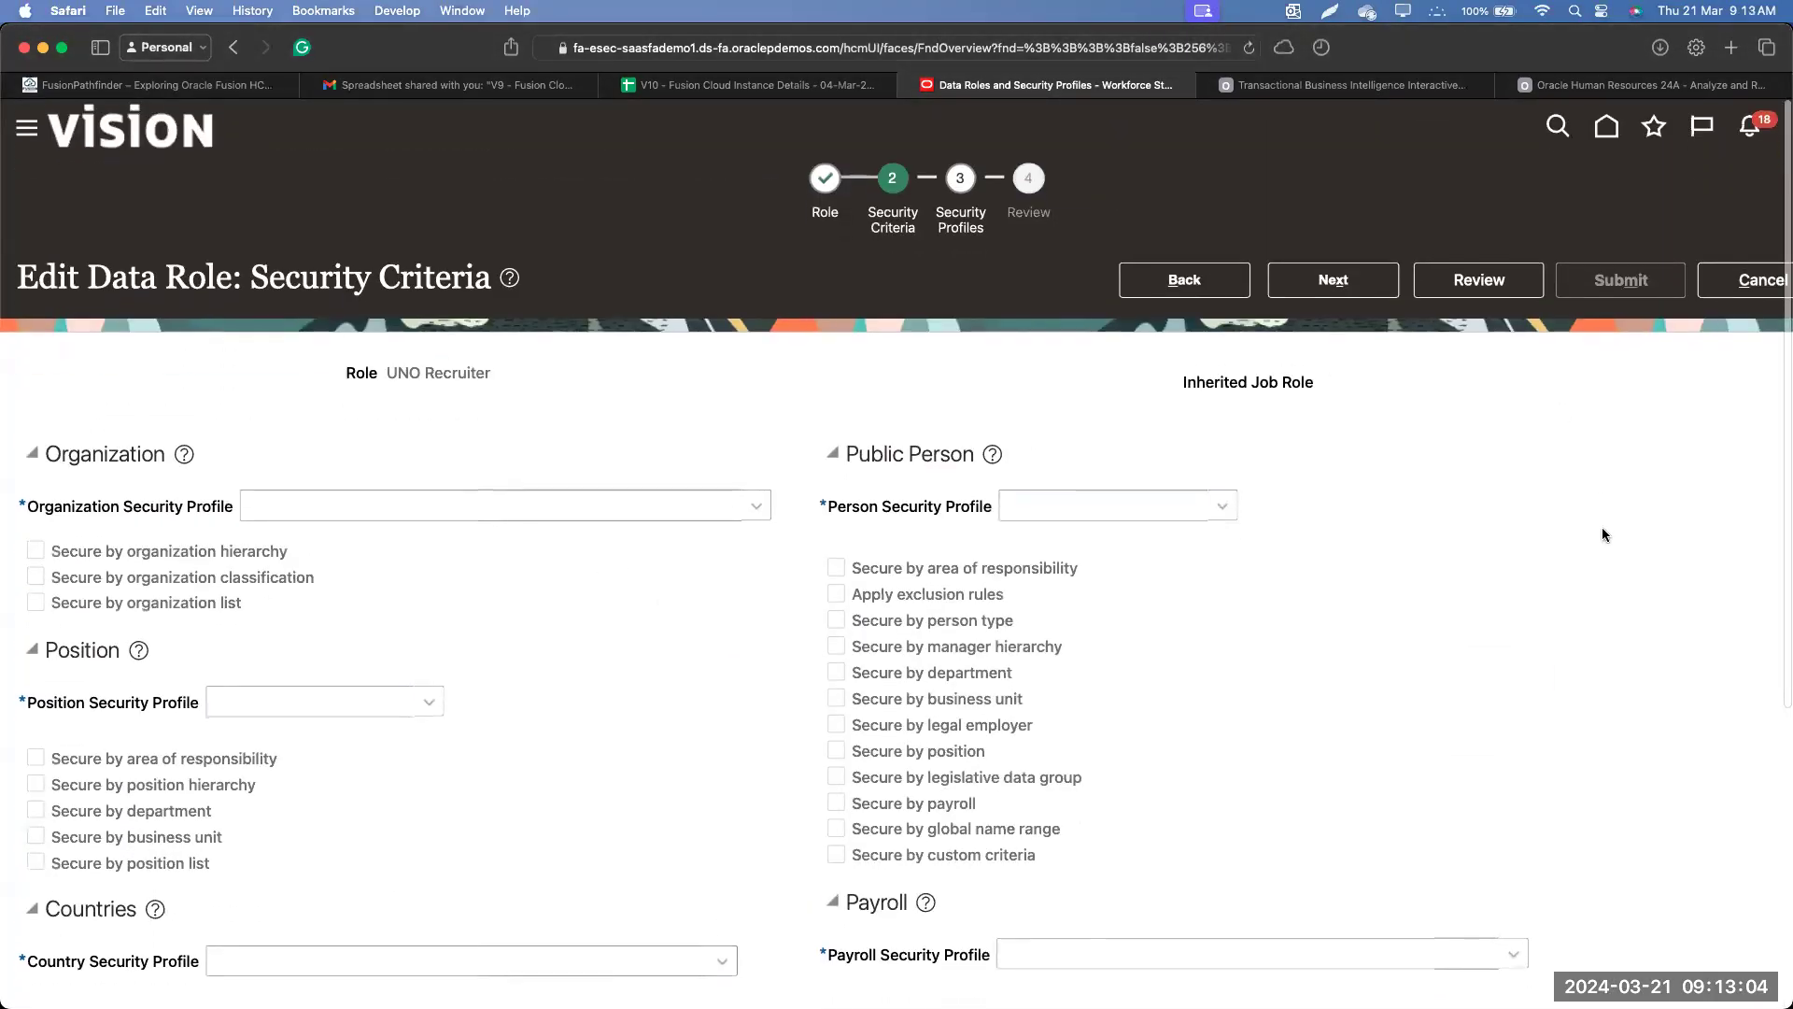
{"action": "left_click", "coordinate": [1745, 280]}
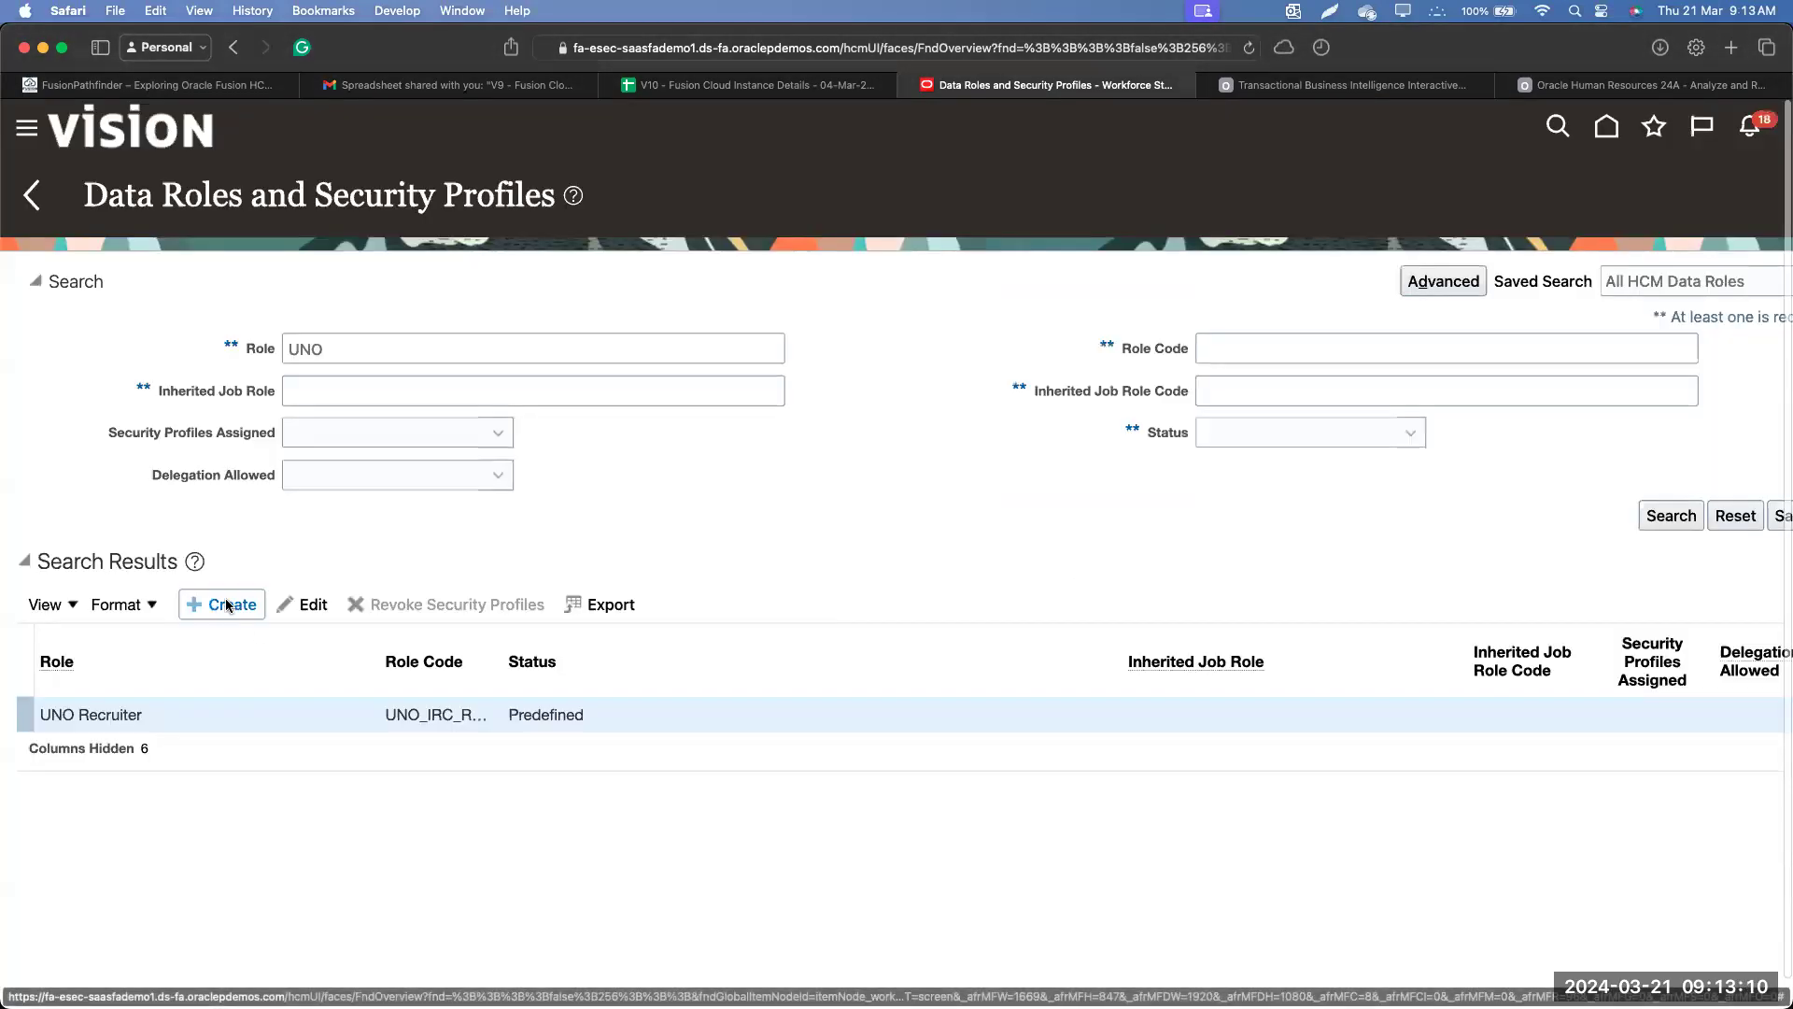
Create a data role named "UNO Recruiter - India" with the description "UNO Recruiter - India Data".
{"action": "left_click", "coordinate": [227, 604]}
{"action": "left_click", "coordinate": [426, 403]}
{"action": "type", "text": "UNO"}
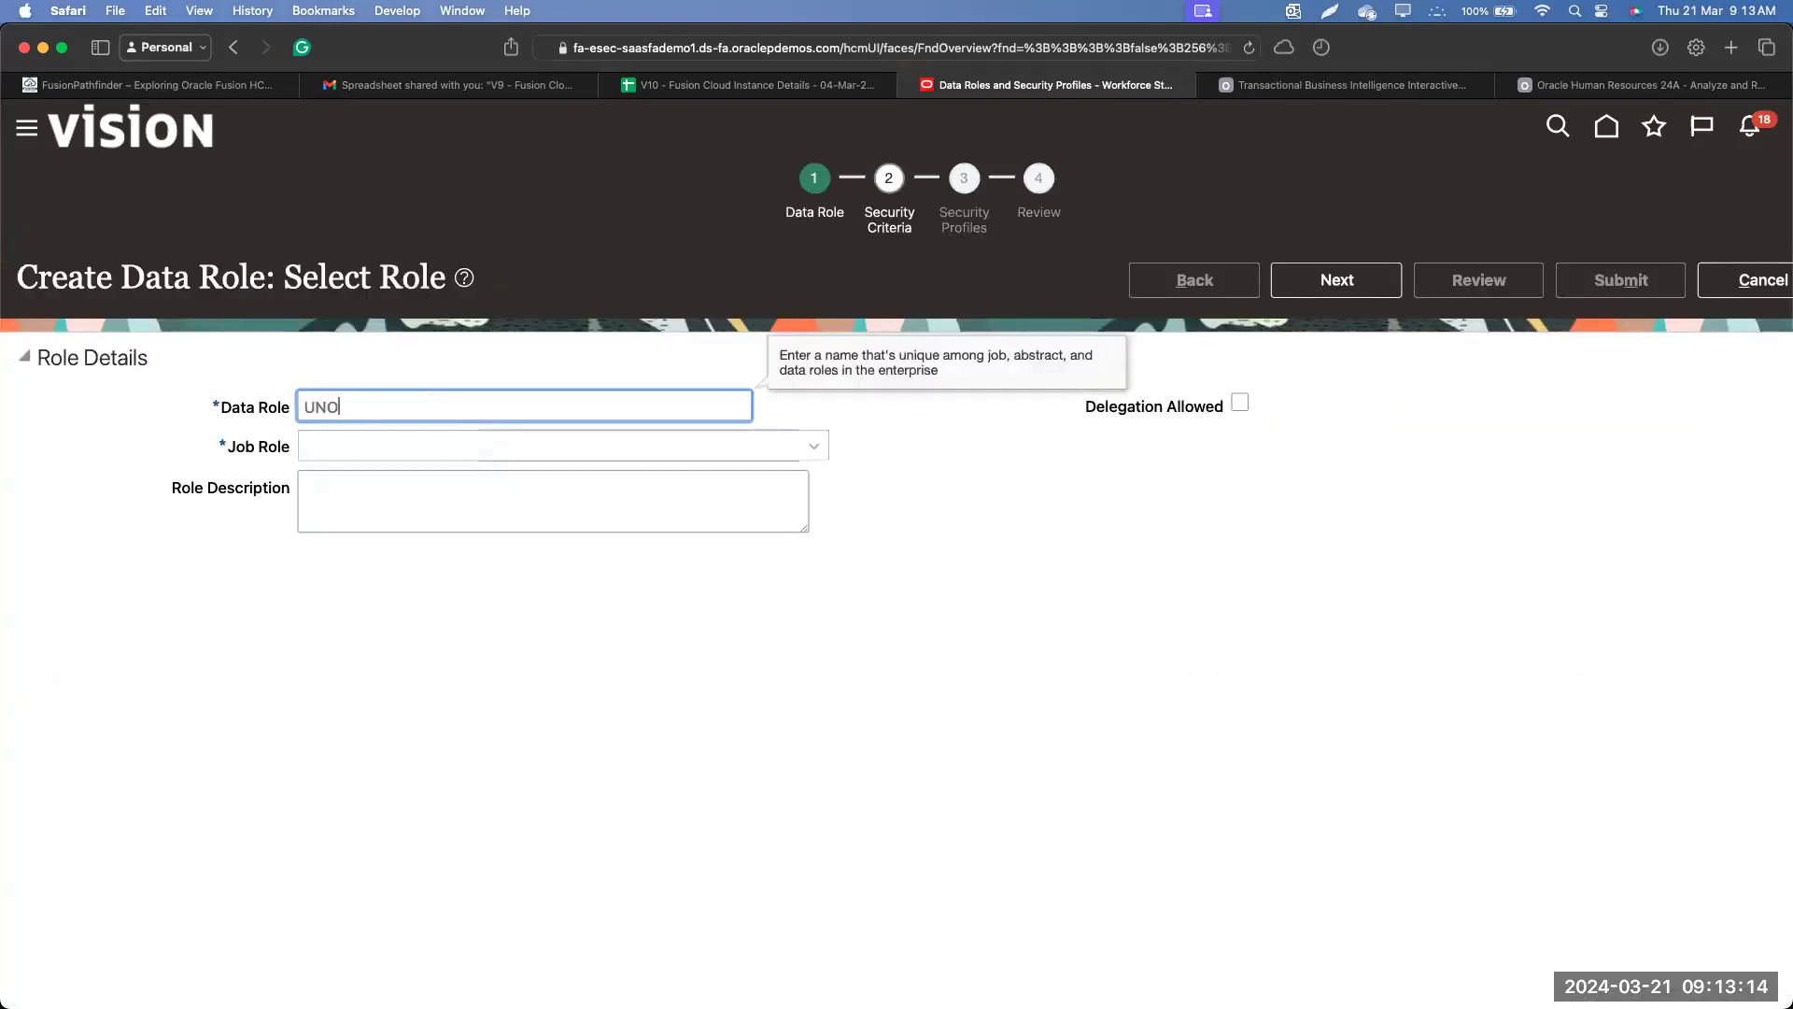
{"action": "type", "text": " Recruiter - India"}
Search the job roles for "UNO Rec" and assign UNO Recruiter as the data role's job role.
{"action": "left_click", "coordinate": [817, 448]}
{"action": "left_click", "coordinate": [565, 816]}
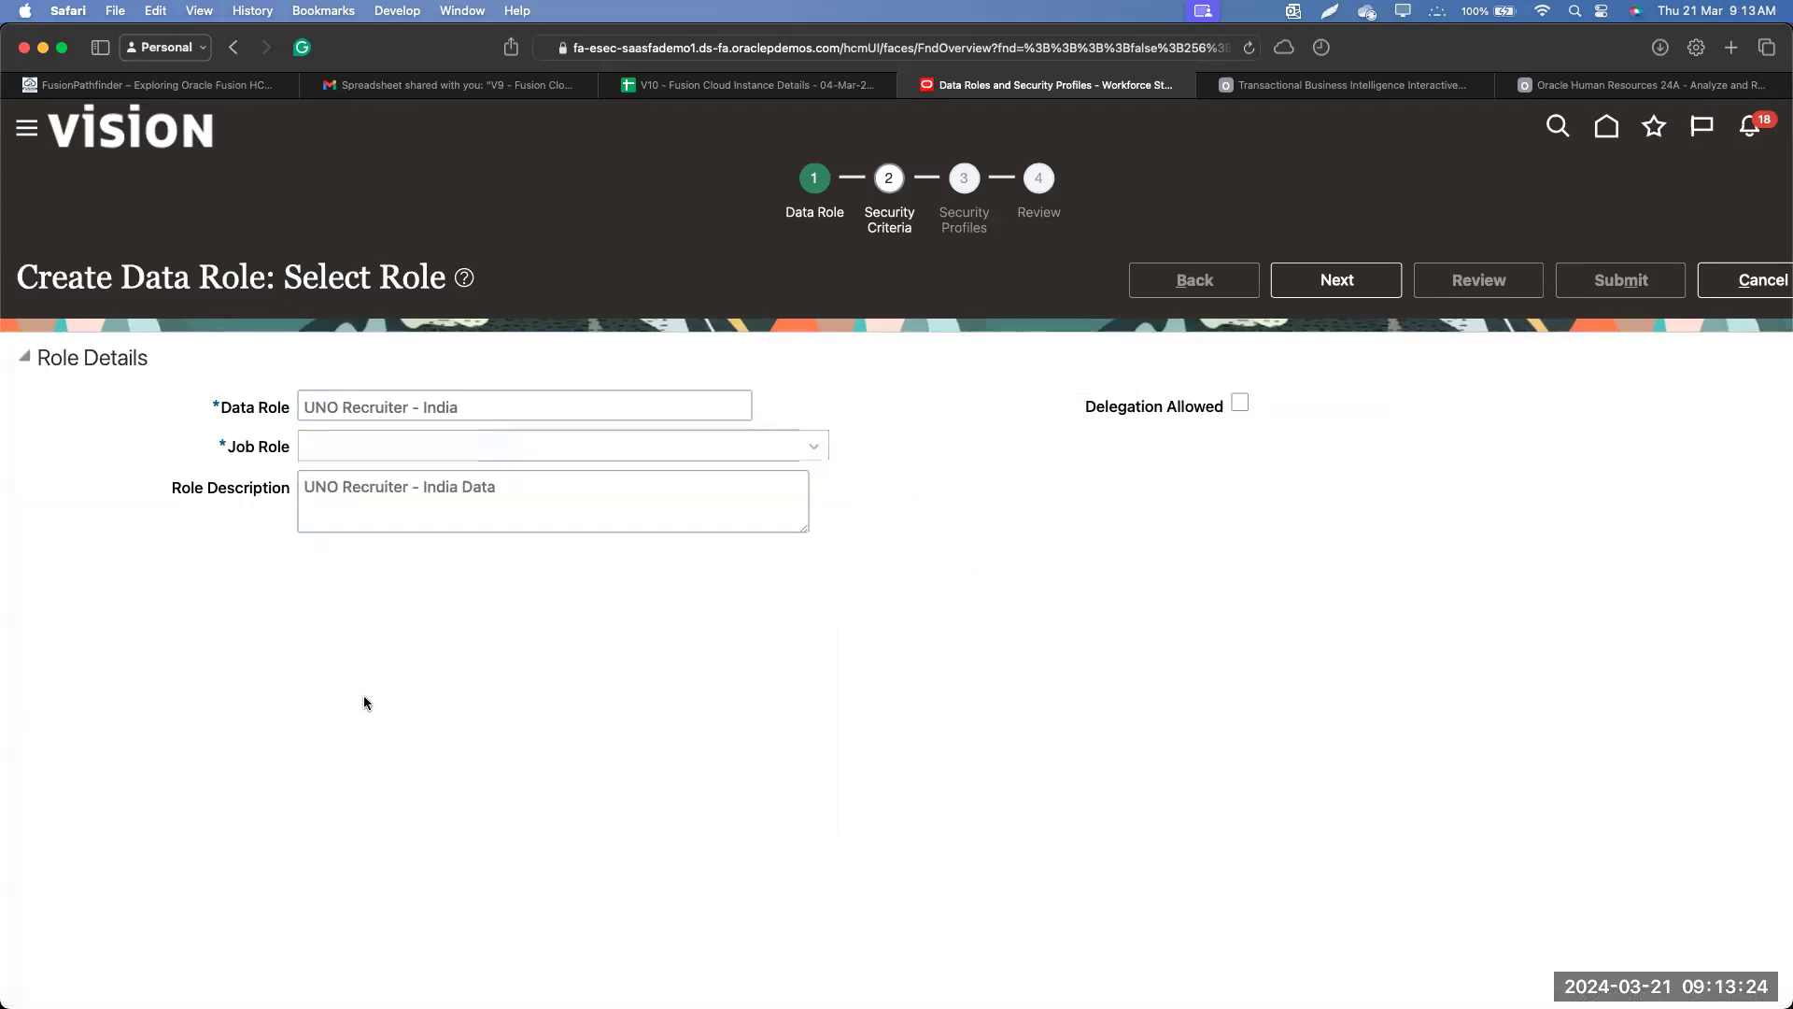
{"action": "left_click", "coordinate": [669, 497]}
{"action": "type", "text": "UNO Rec"}
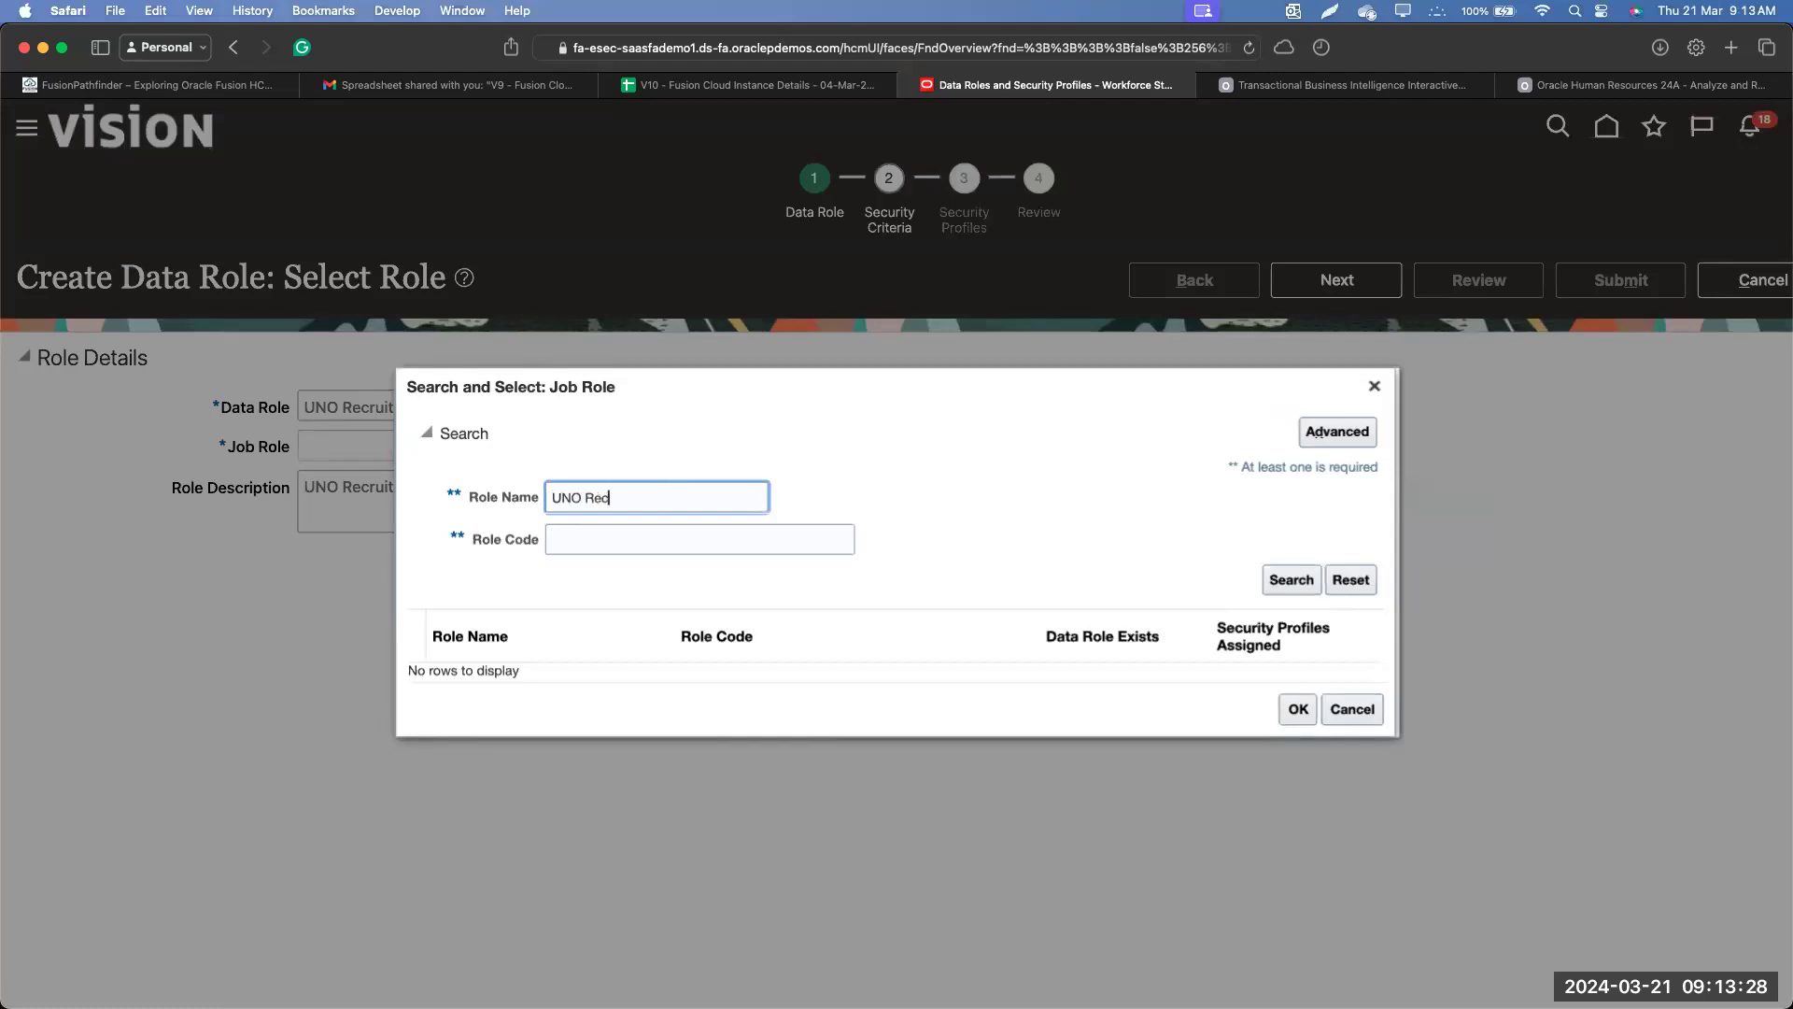
{"action": "key", "text": "Return"}
{"action": "left_click", "coordinate": [585, 656]}
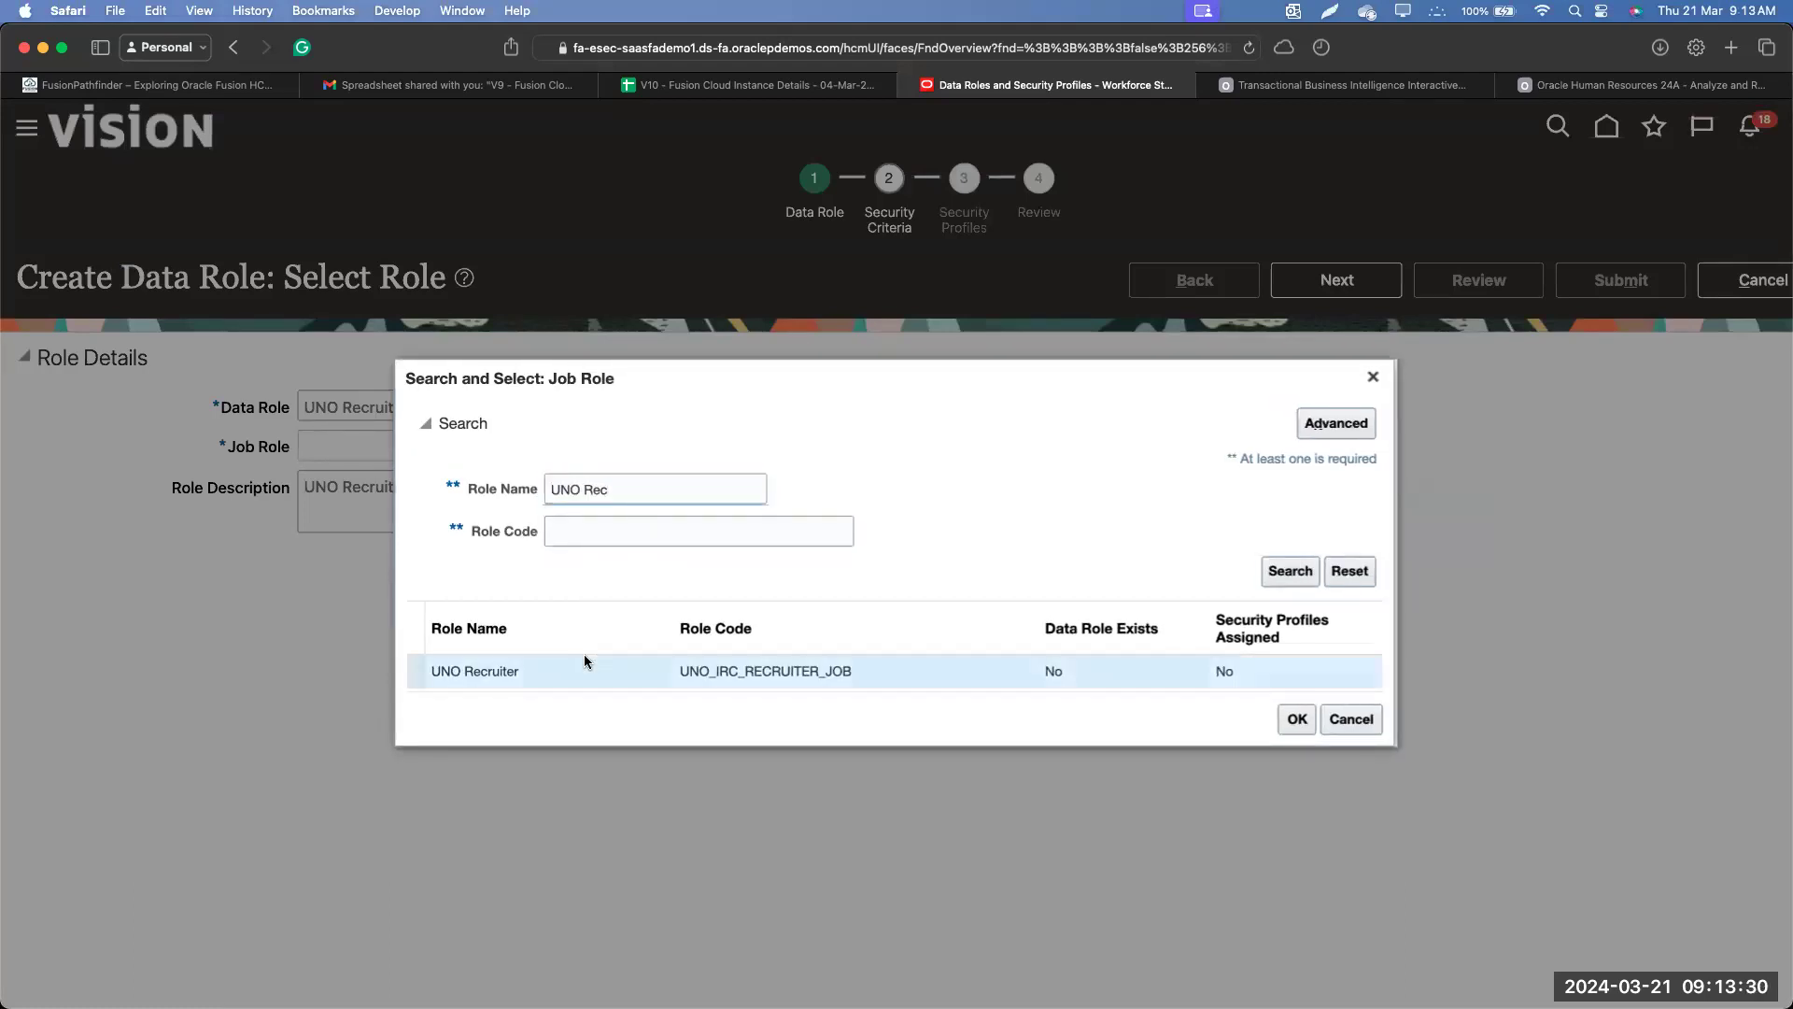
{"action": "left_click", "coordinate": [1295, 717]}
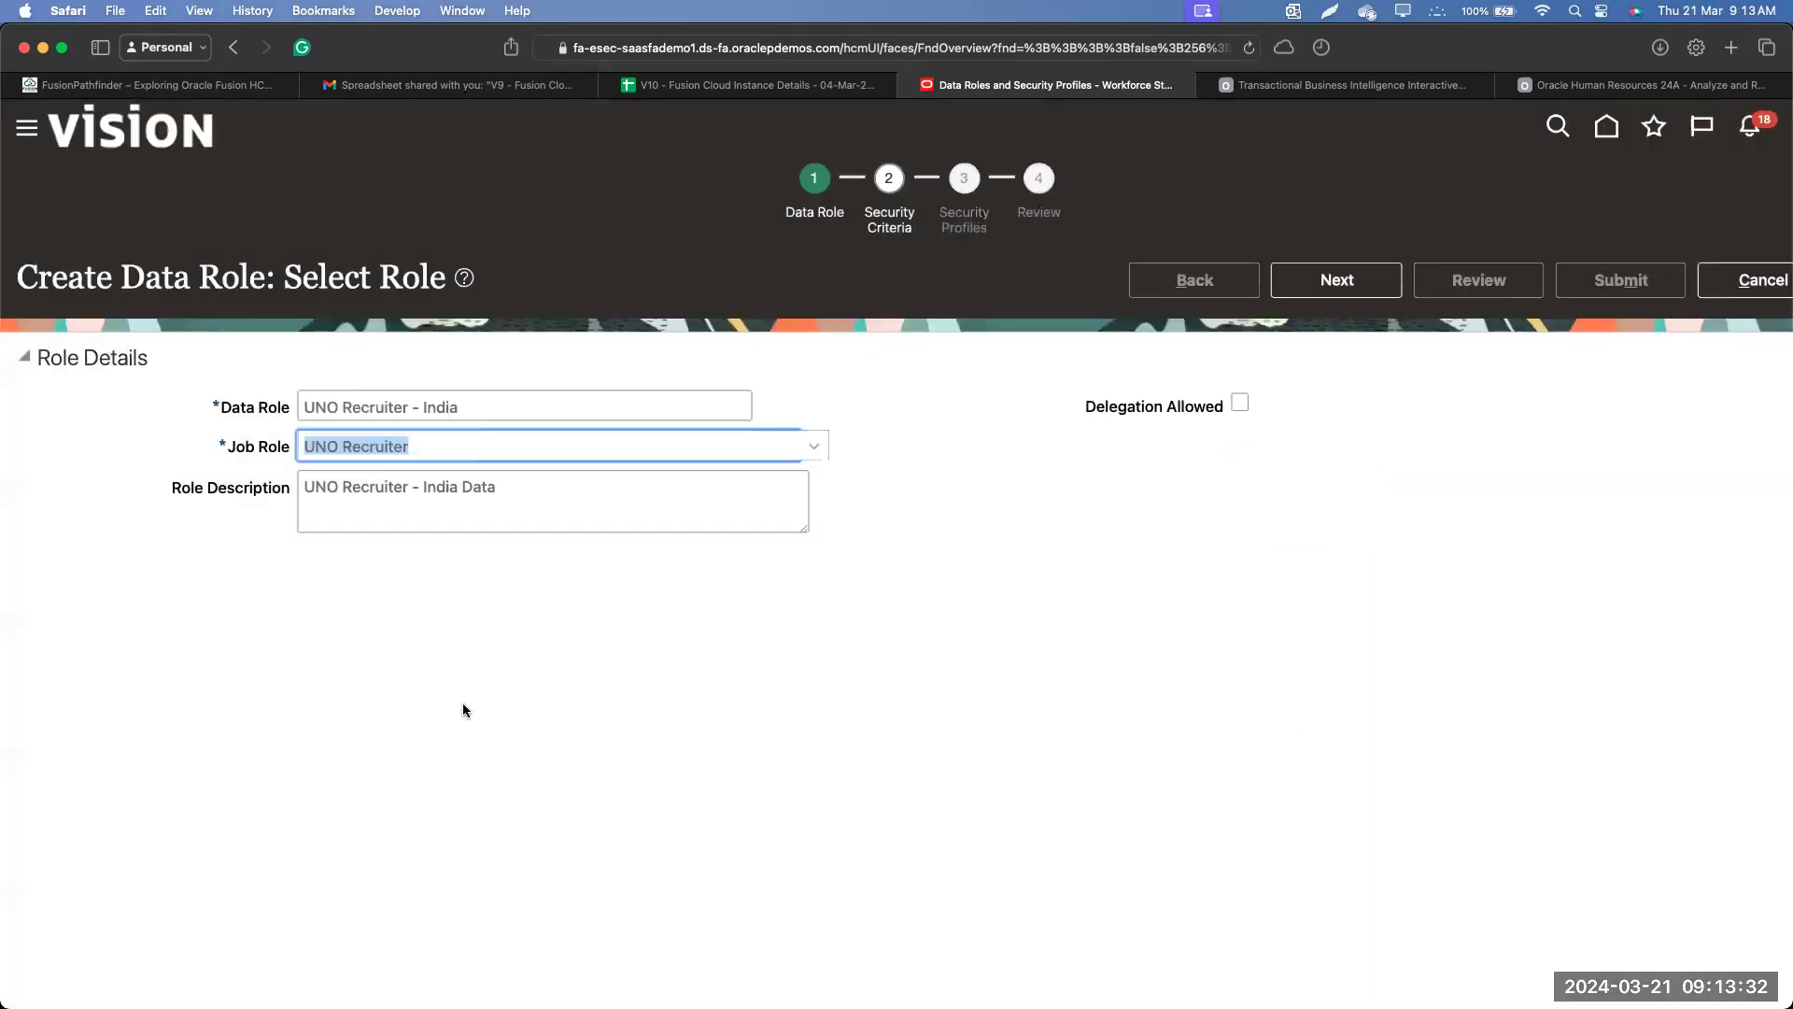
{"action": "left_click", "coordinate": [1113, 646]}
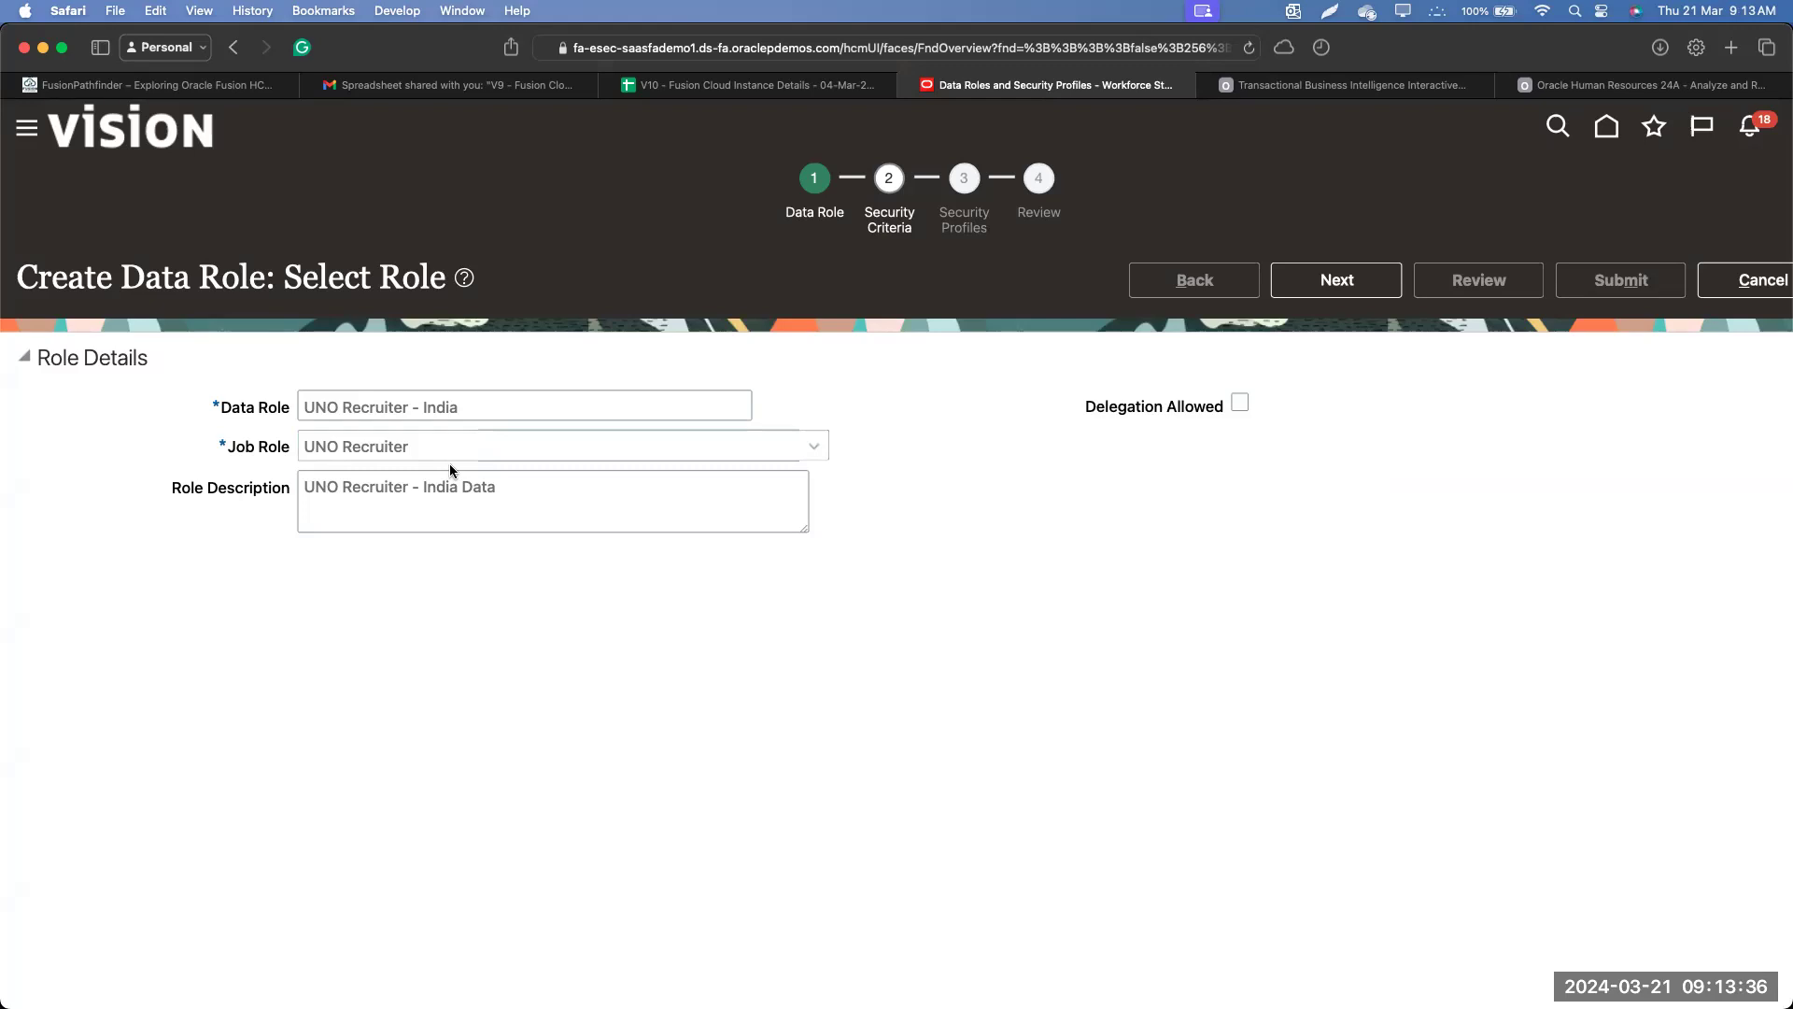
Proceed to the Security Criteria of the new data role and accept continuing with the selected UNO Recruiter role.
{"action": "scroll", "coordinate": [449, 453], "scroll_direction": "right", "scroll_amount": 1}
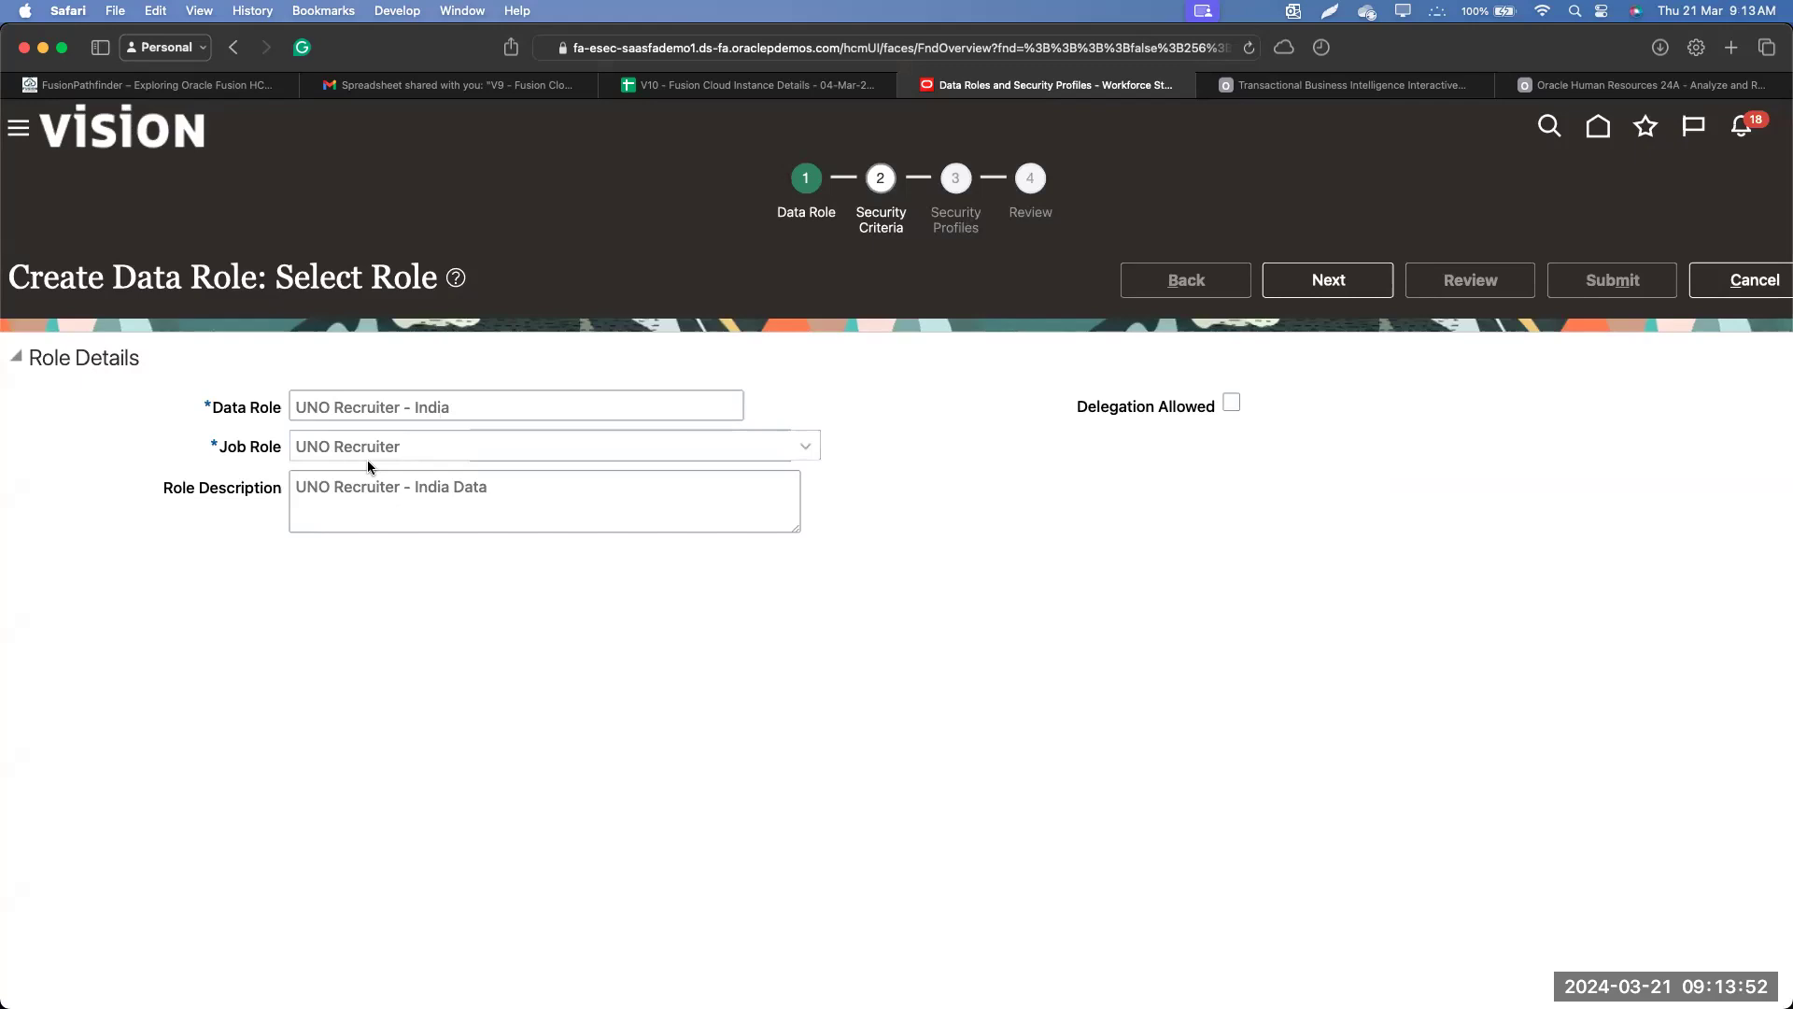
{"action": "left_click", "coordinate": [1322, 291]}
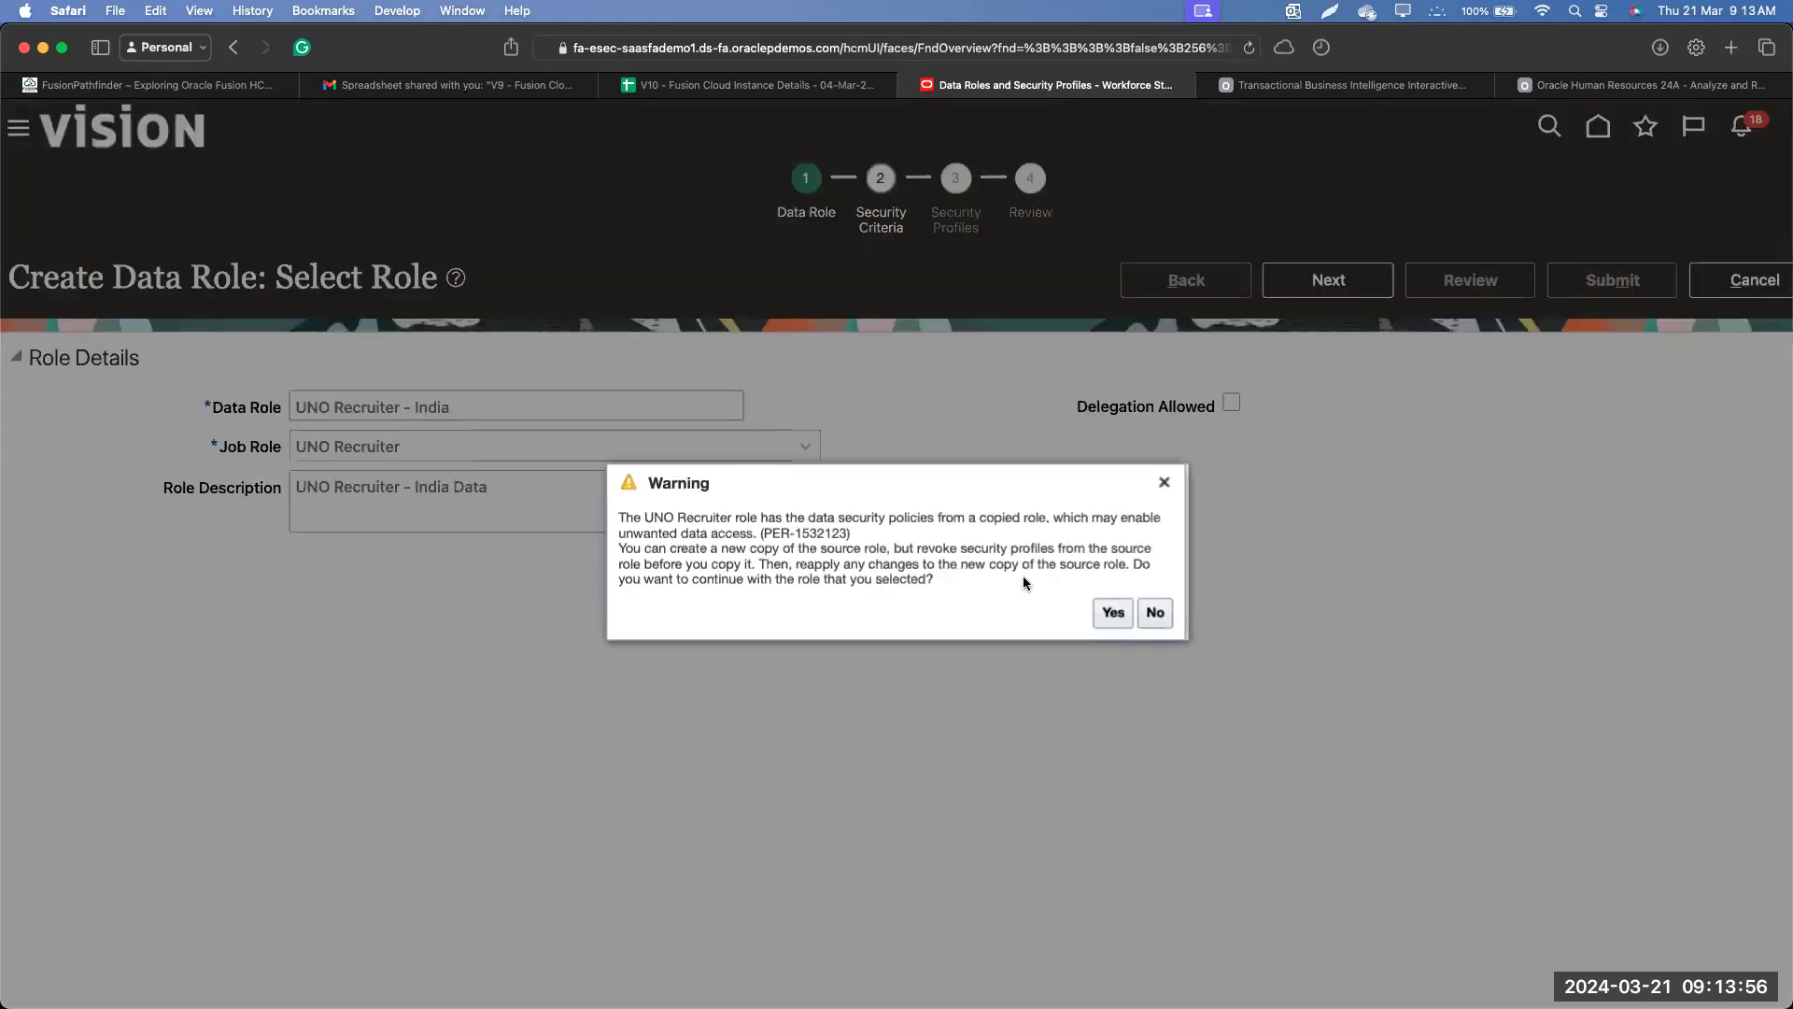
{"action": "left_click", "coordinate": [1125, 612]}
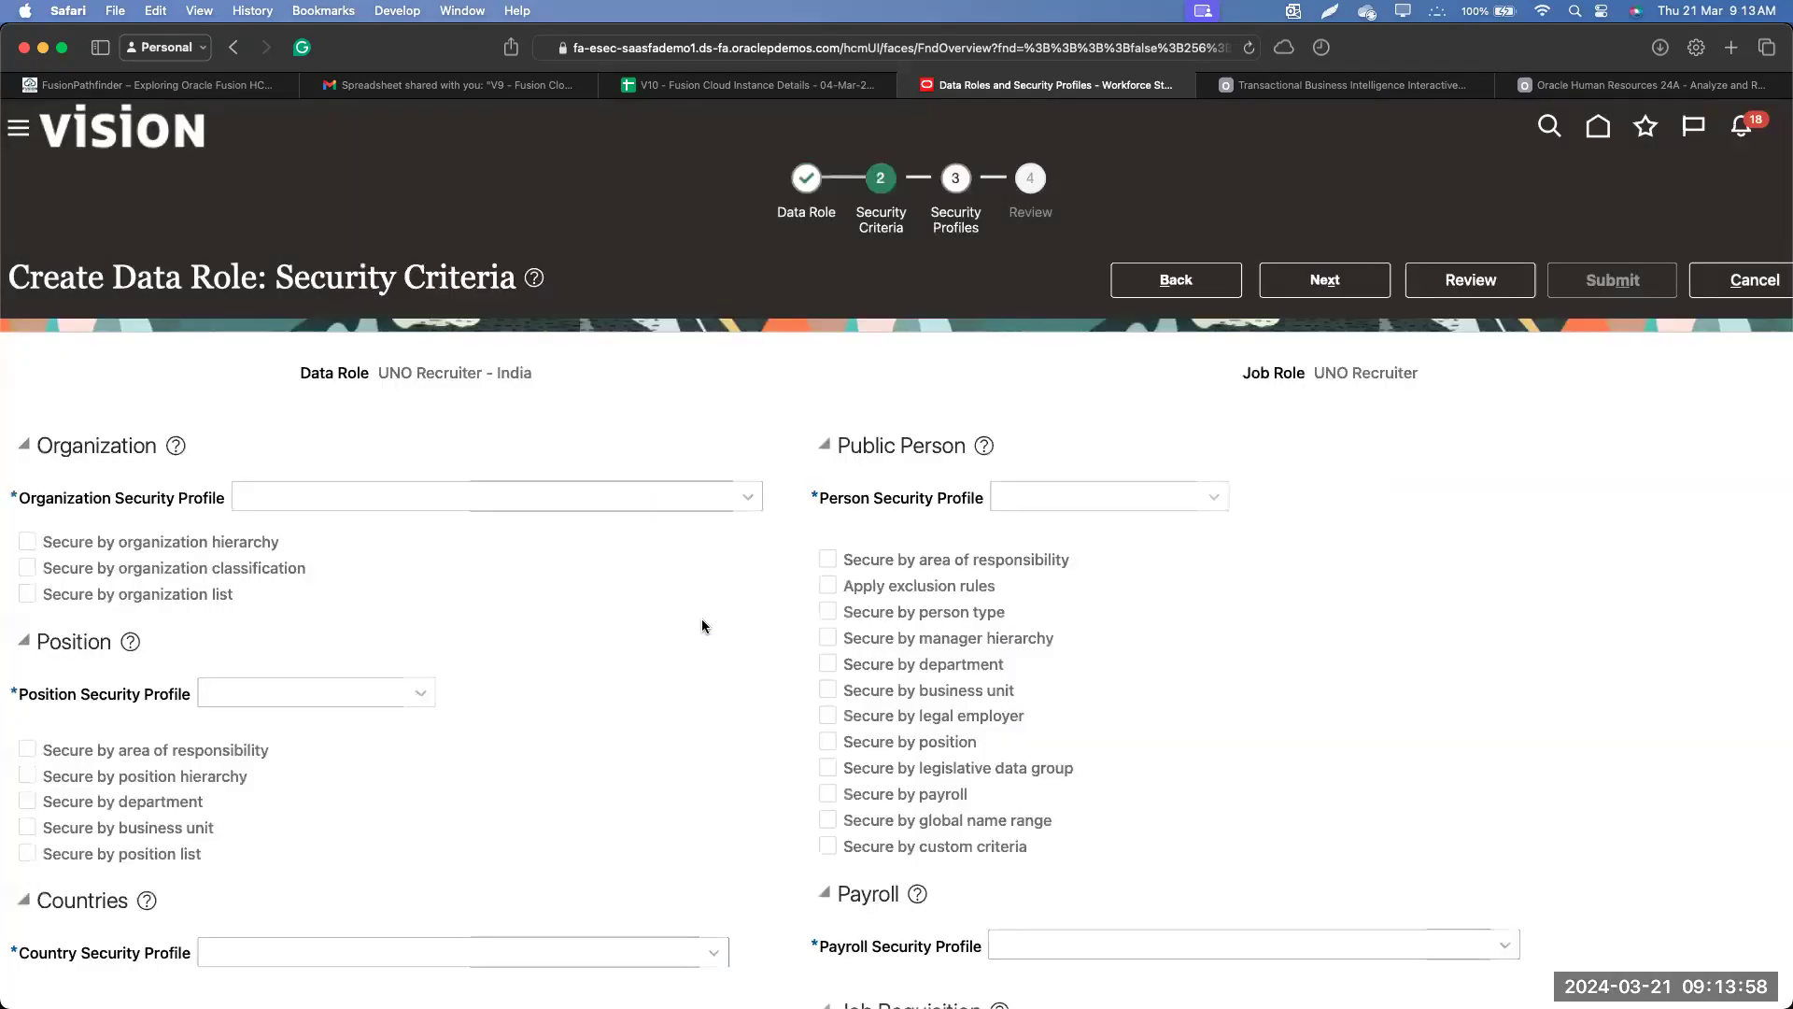
Try to return to the role selection and review the required security profile fields on the Security Criteria page.
{"action": "left_click", "coordinate": [1196, 286]}
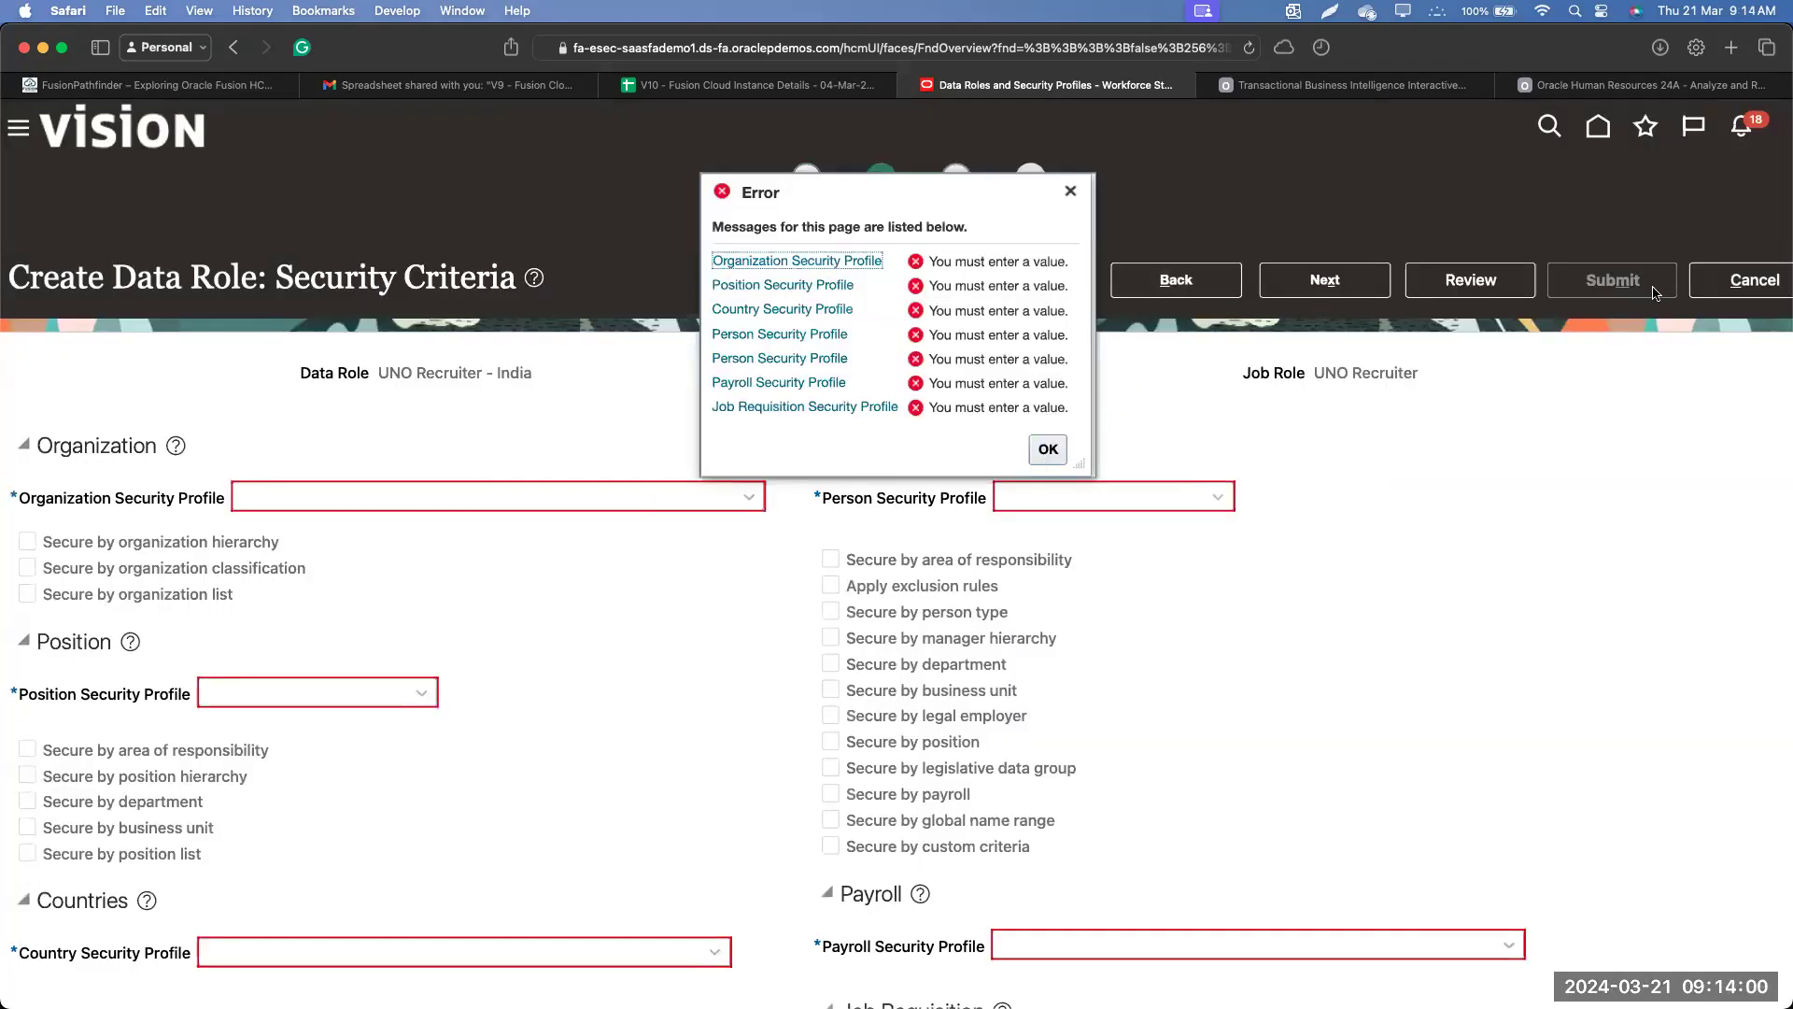
{"action": "left_click", "coordinate": [1048, 450]}
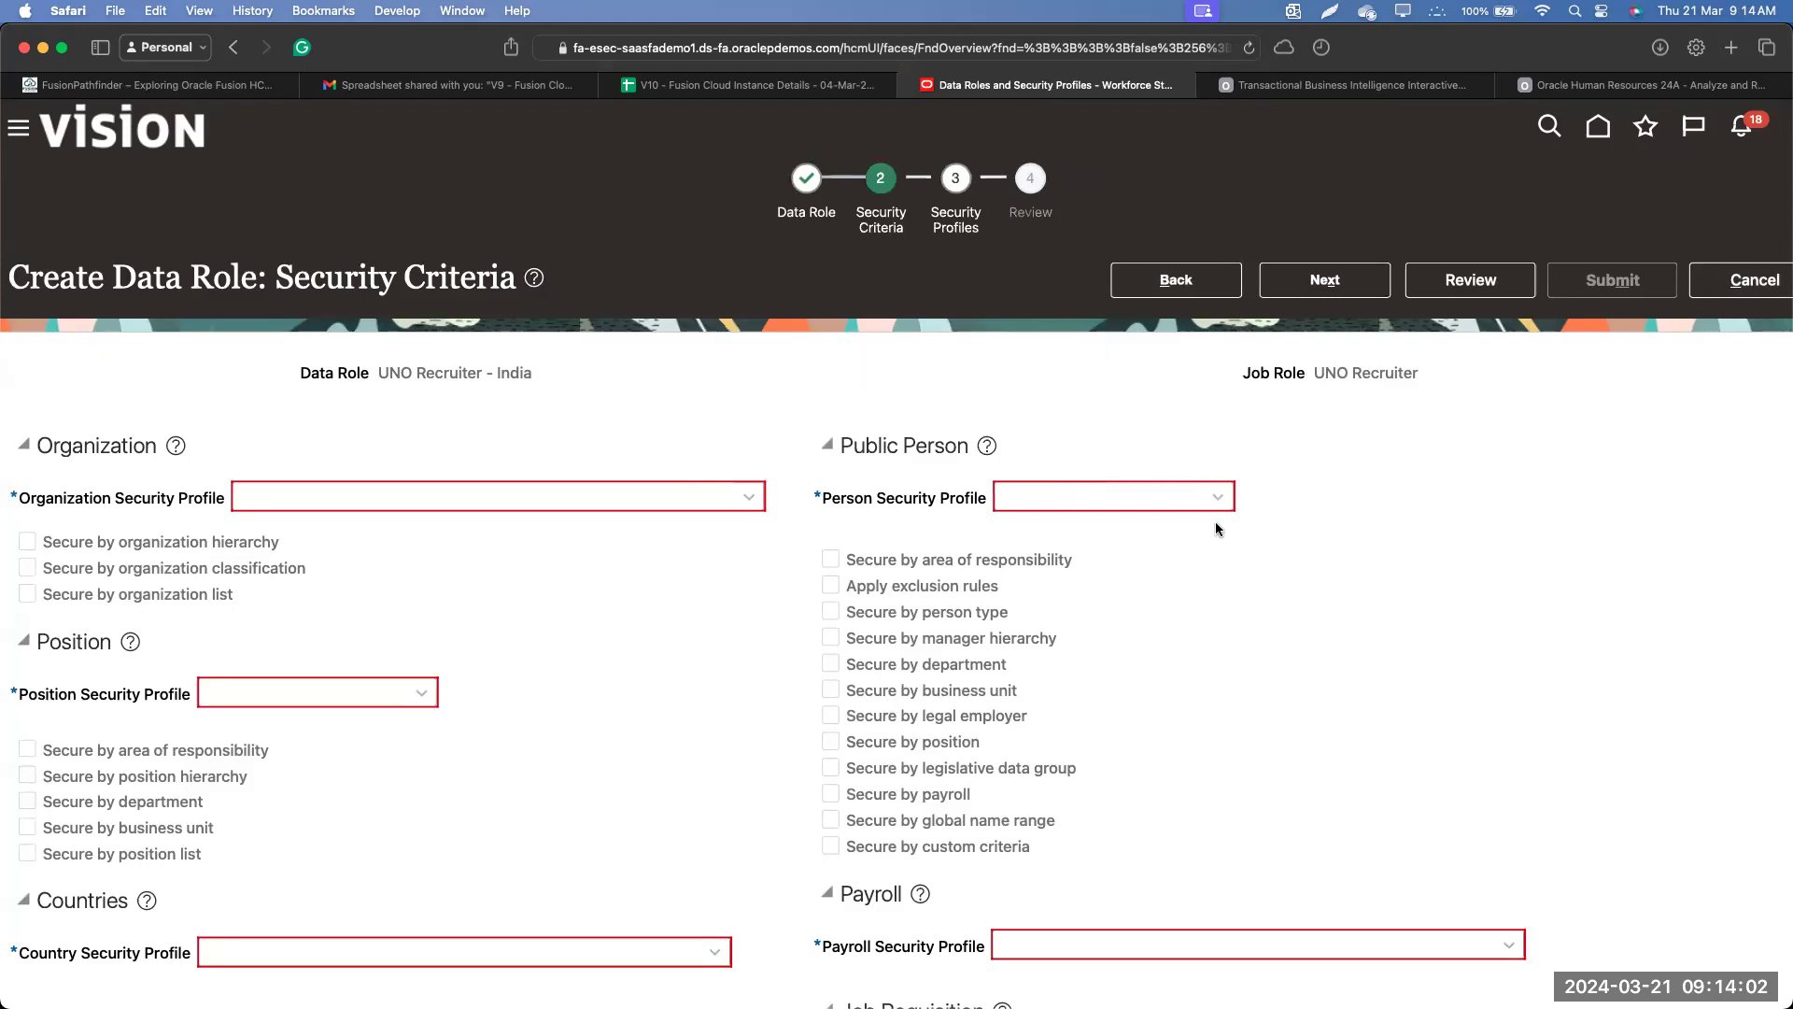
{"action": "scroll", "coordinate": [1215, 521], "scroll_direction": "down", "scroll_amount": 5}
{"action": "scroll", "coordinate": [574, 491], "scroll_direction": "down", "scroll_amount": 5}
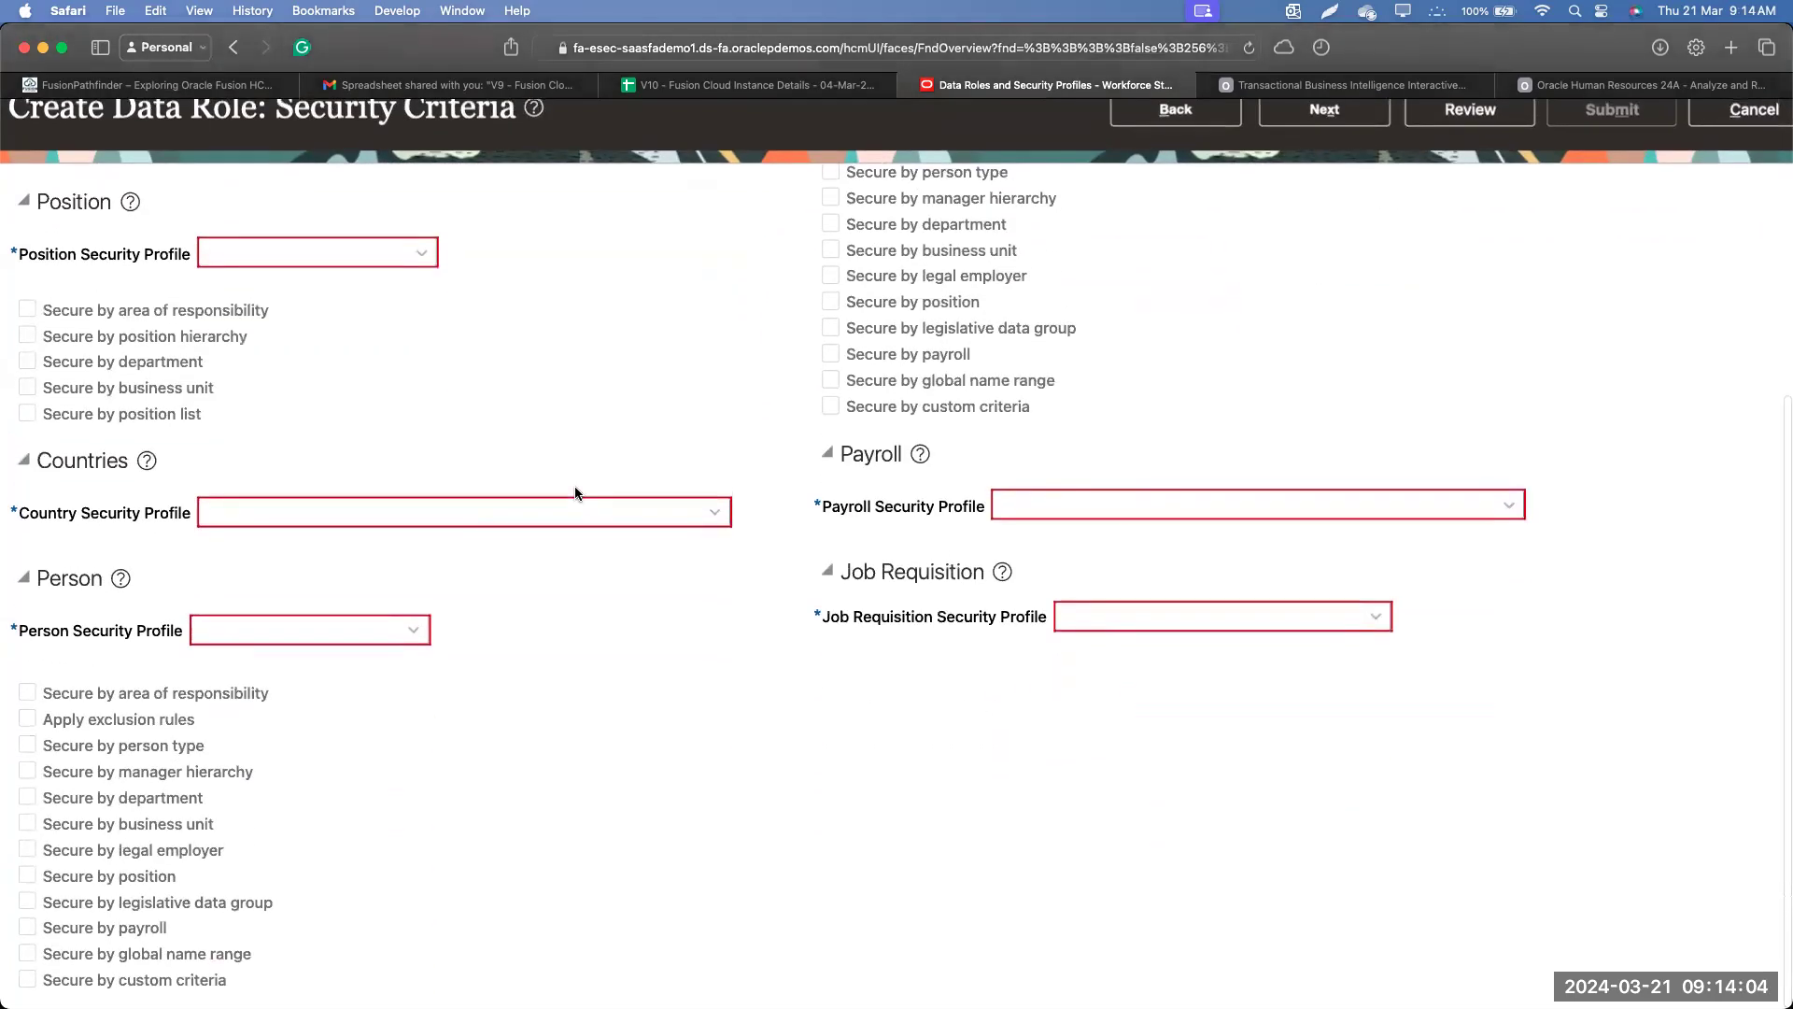
{"action": "scroll", "coordinate": [574, 486], "scroll_direction": "up", "scroll_amount": 10}
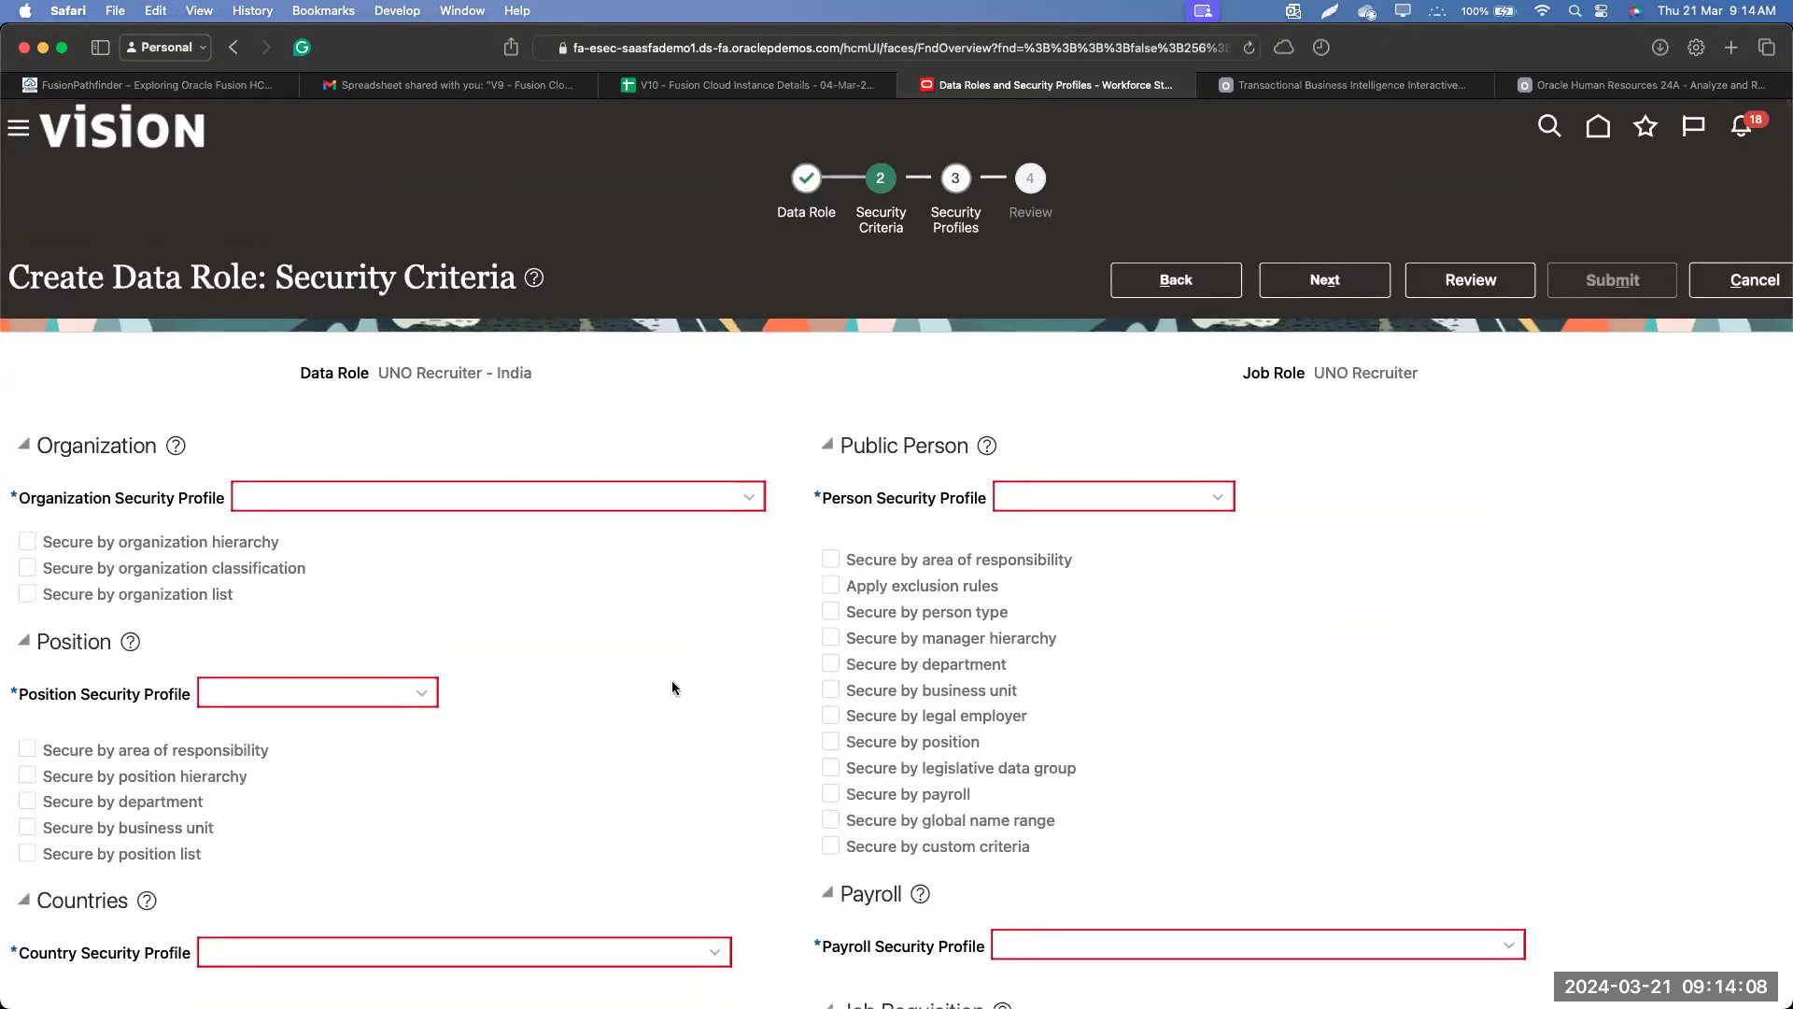
Search the organization security profiles for "View All" and set the Organization Security Profile to View All Organizations.
{"action": "left_click", "coordinate": [750, 496]}
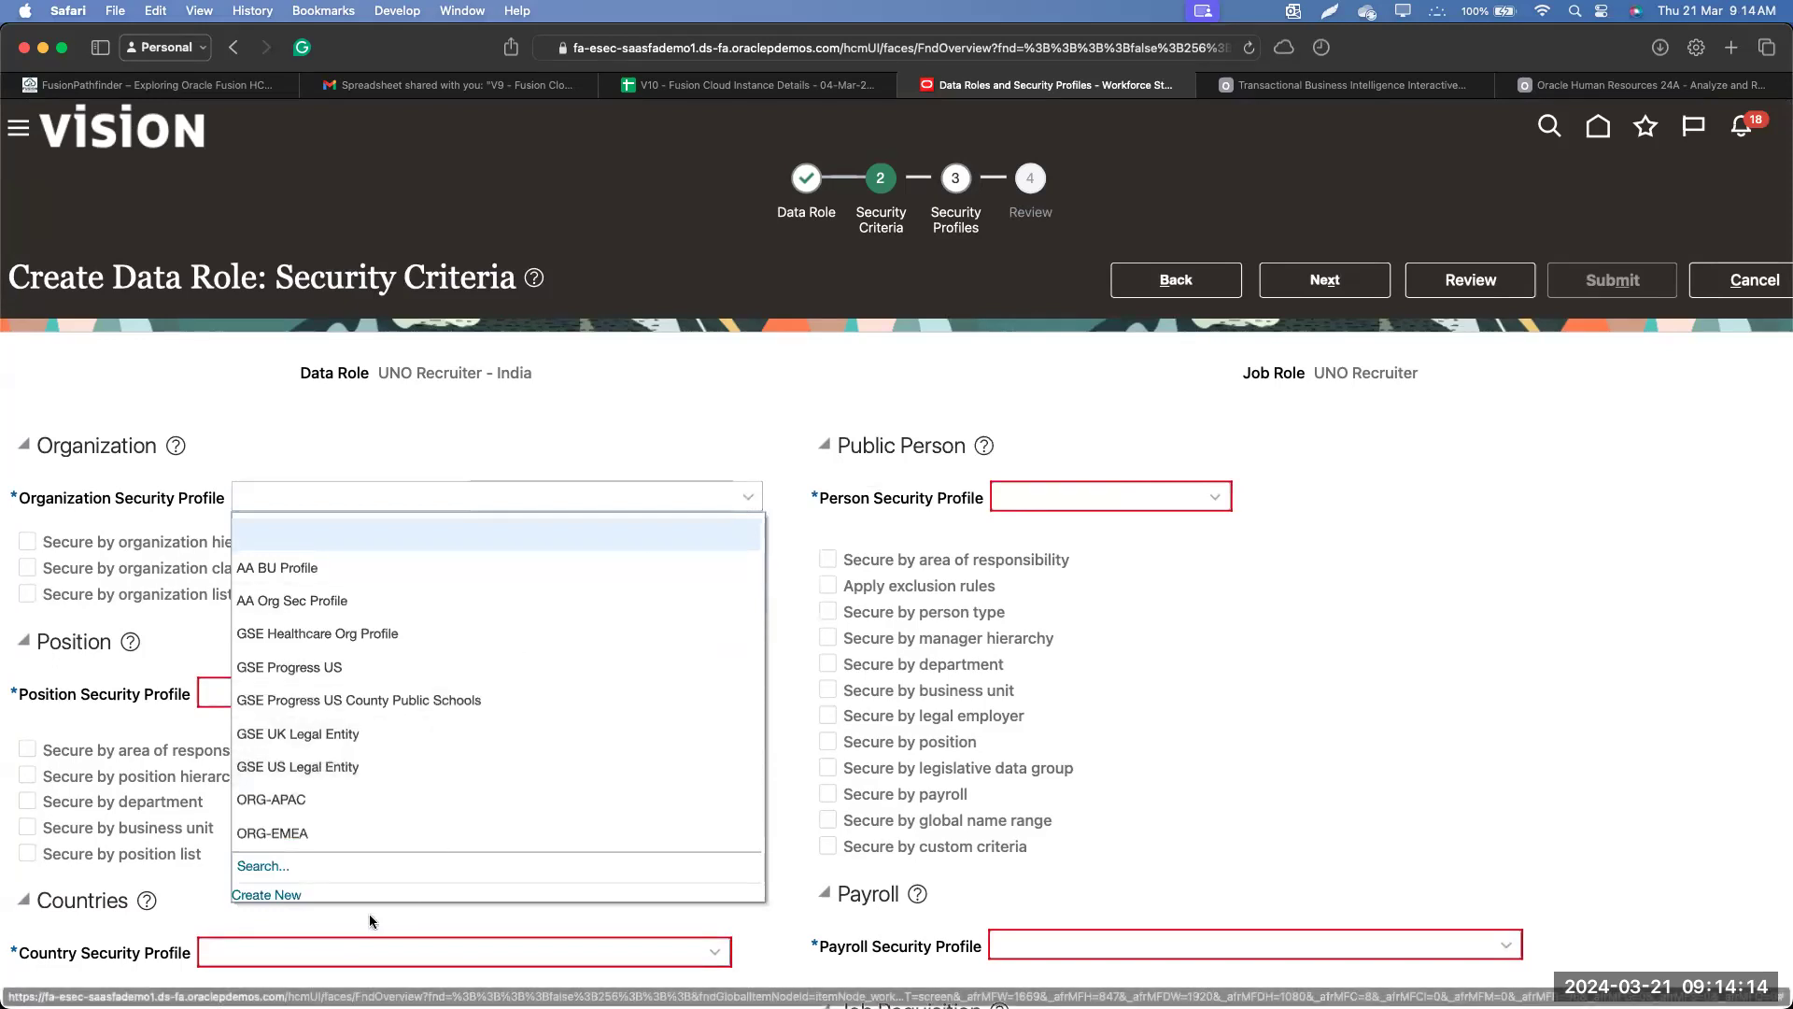
{"action": "left_click", "coordinate": [263, 866]}
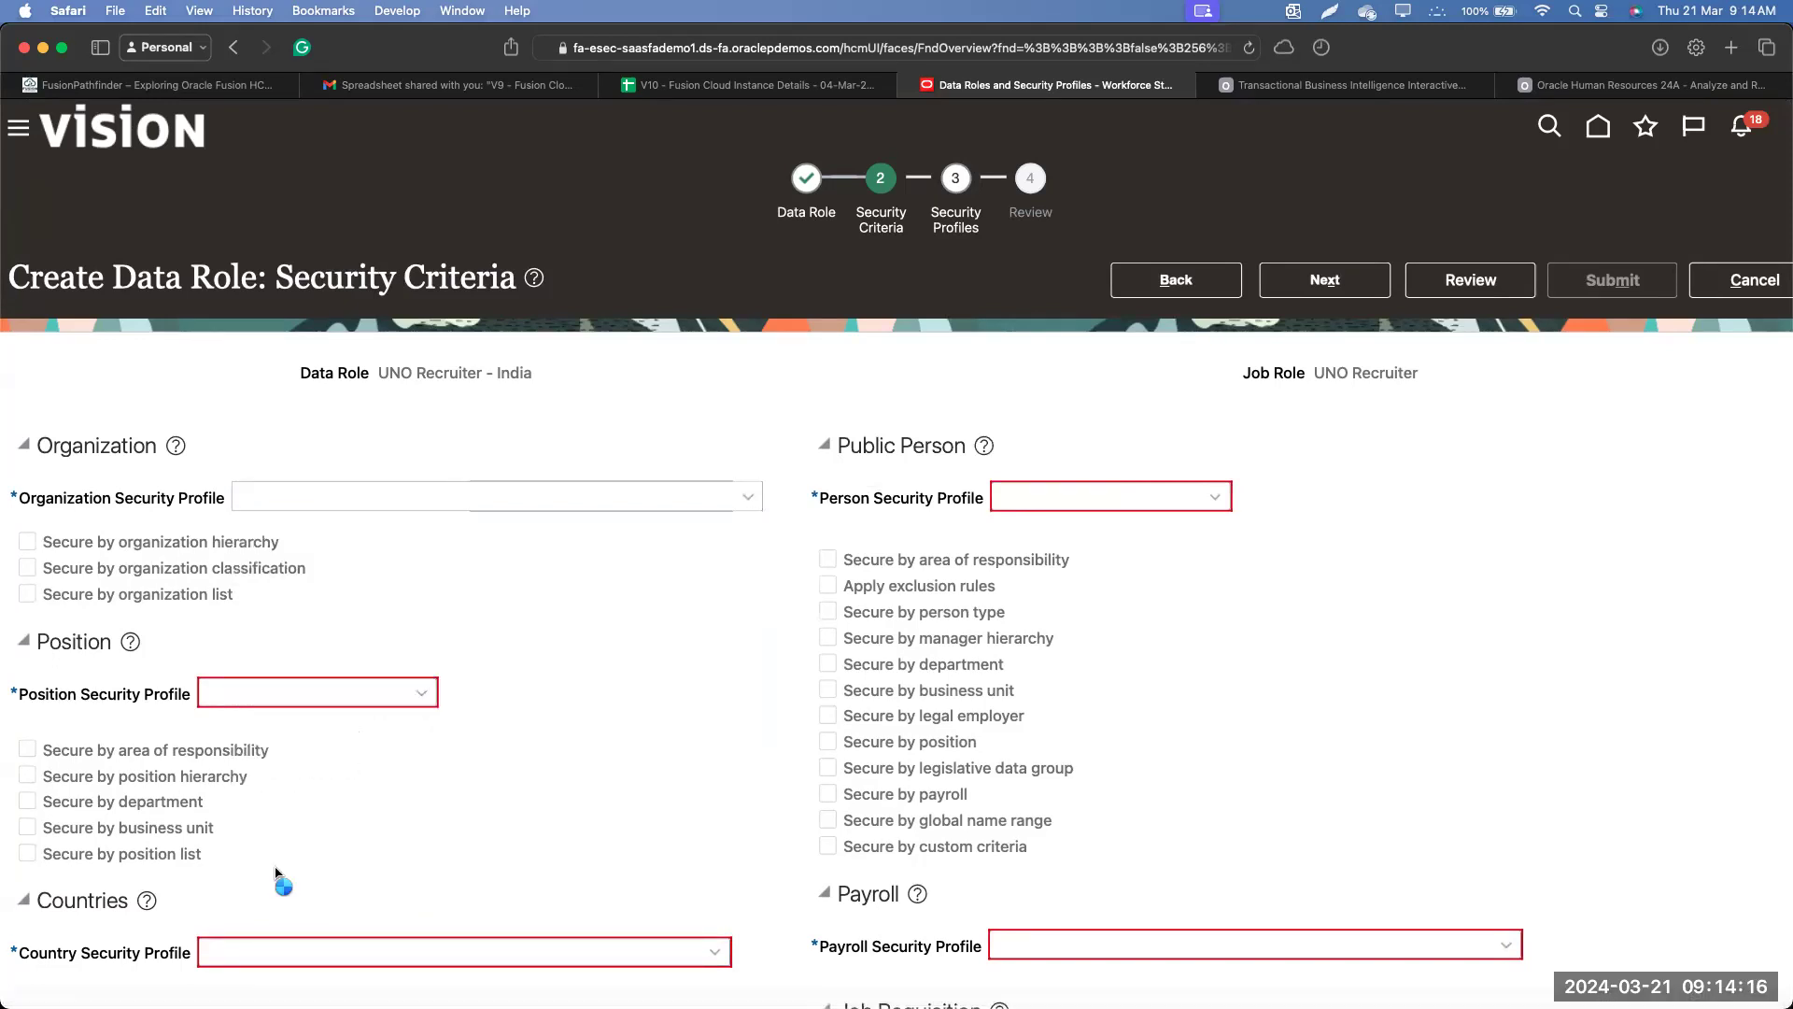
{"action": "type", "text": "View All"}
{"action": "key", "text": "Return"}
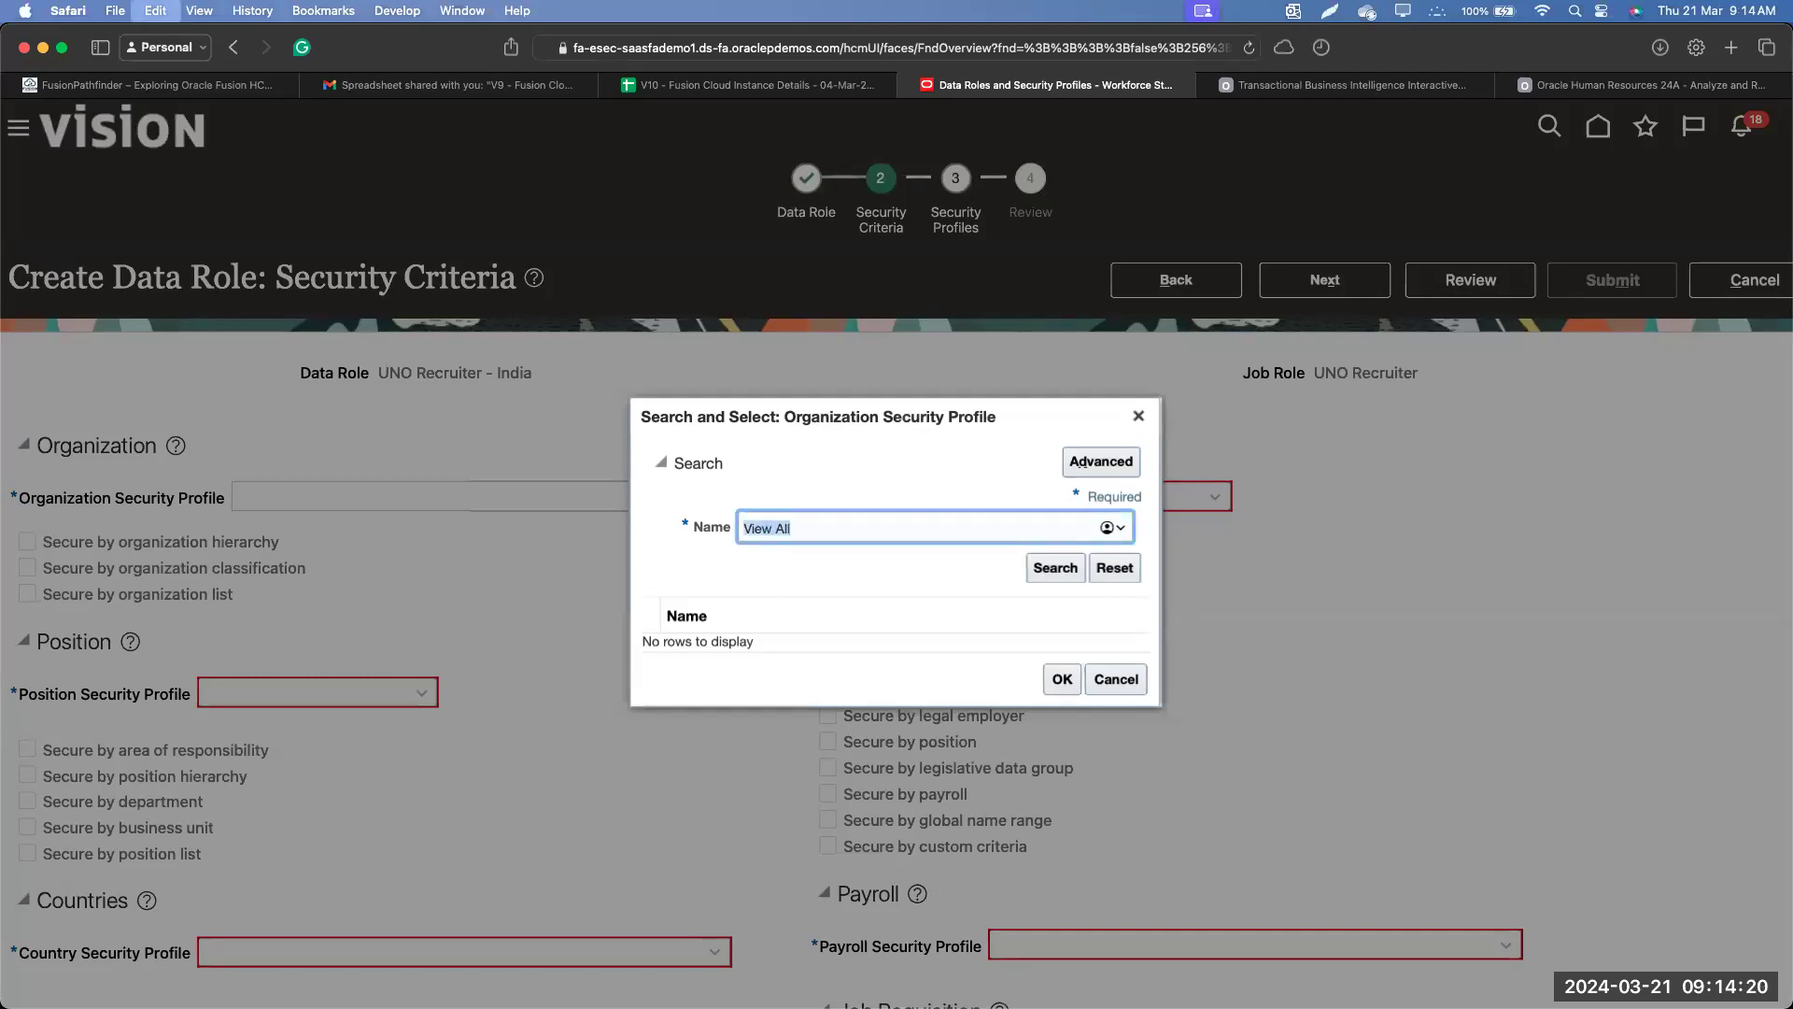
{"action": "left_click", "coordinate": [897, 641]}
{"action": "left_click", "coordinate": [1060, 688]}
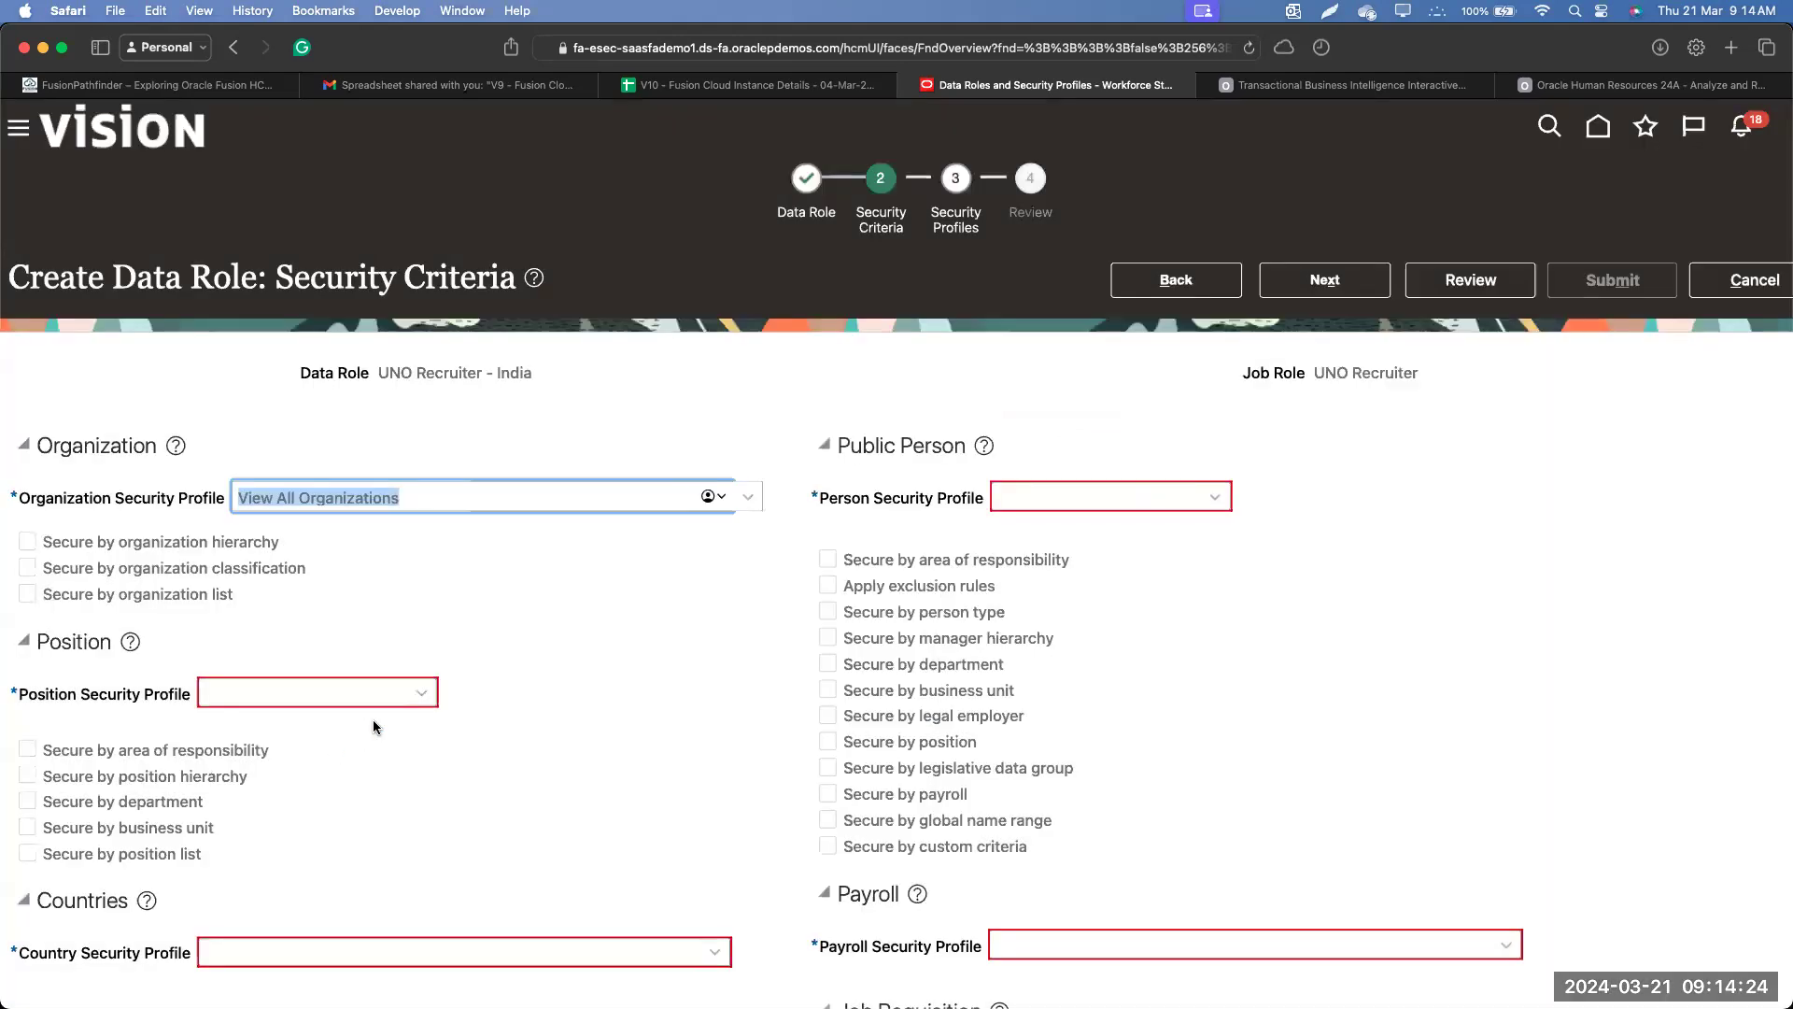
Set the Position Security Profile to View All Positions and the Country Security Profile to View All Countries.
{"action": "left_click", "coordinate": [421, 699]}
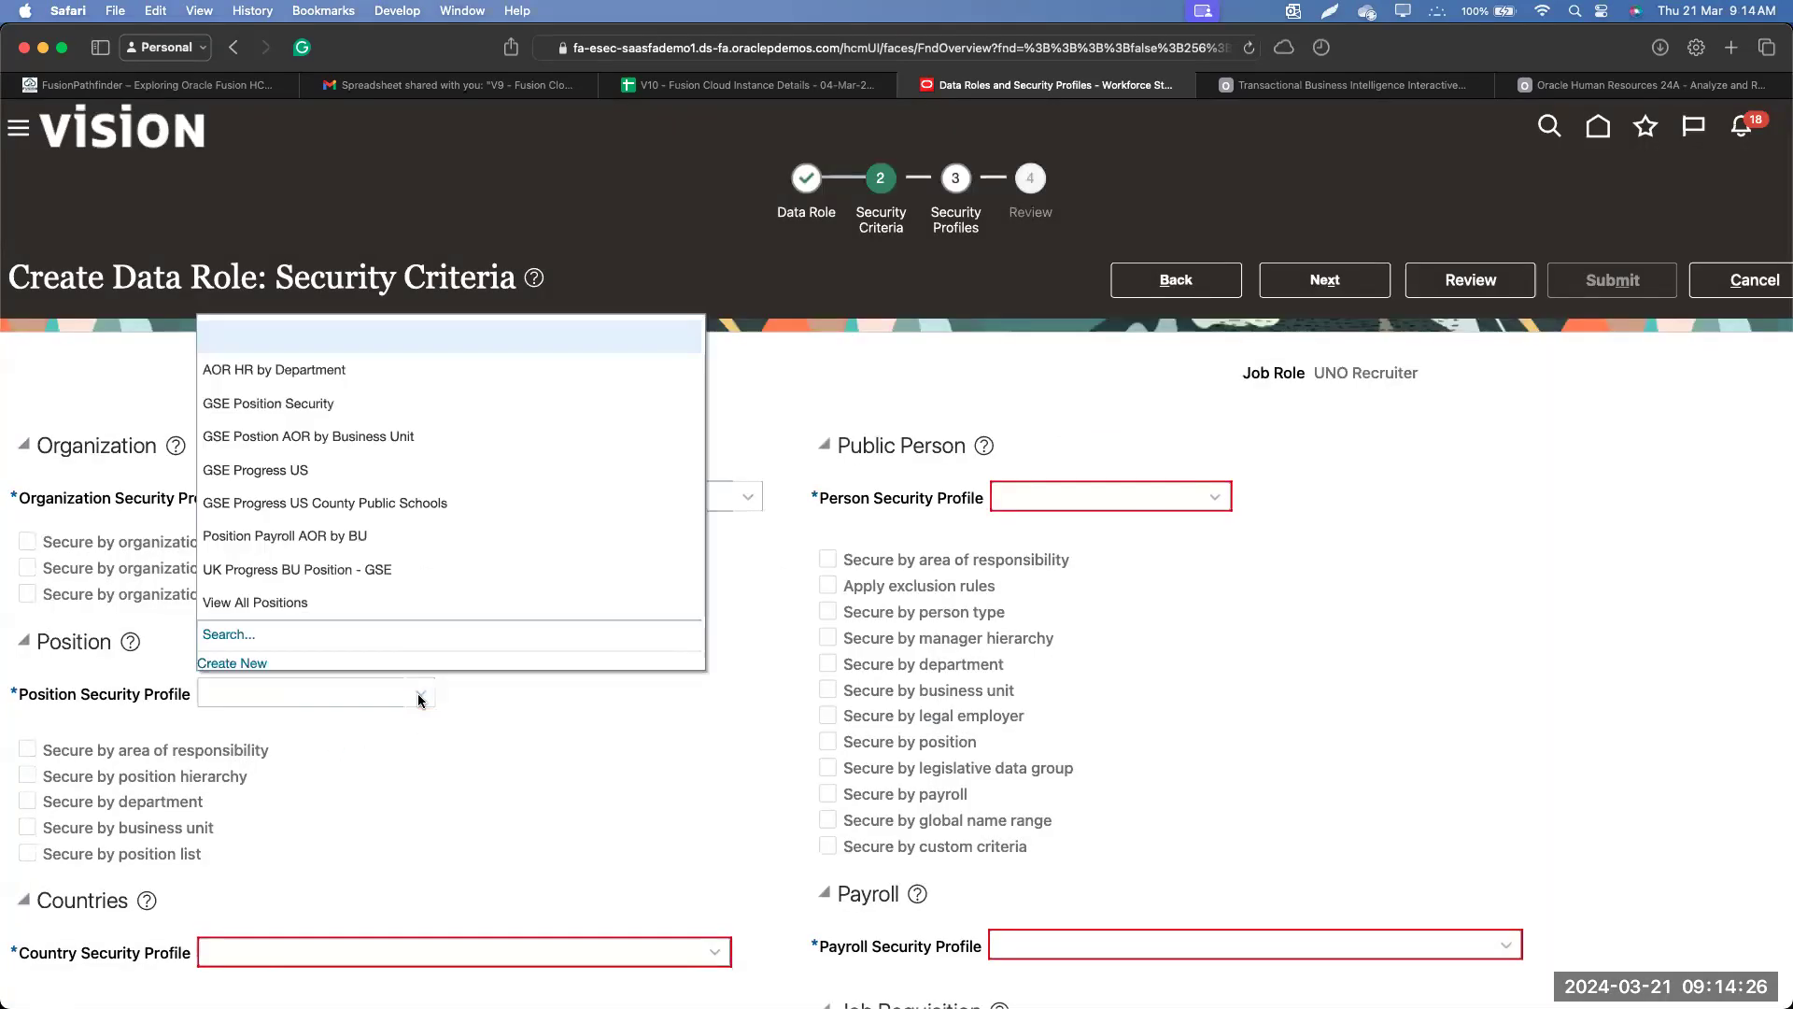
{"action": "left_click", "coordinate": [329, 596]}
{"action": "scroll", "coordinate": [467, 794], "scroll_direction": "down", "scroll_amount": 5}
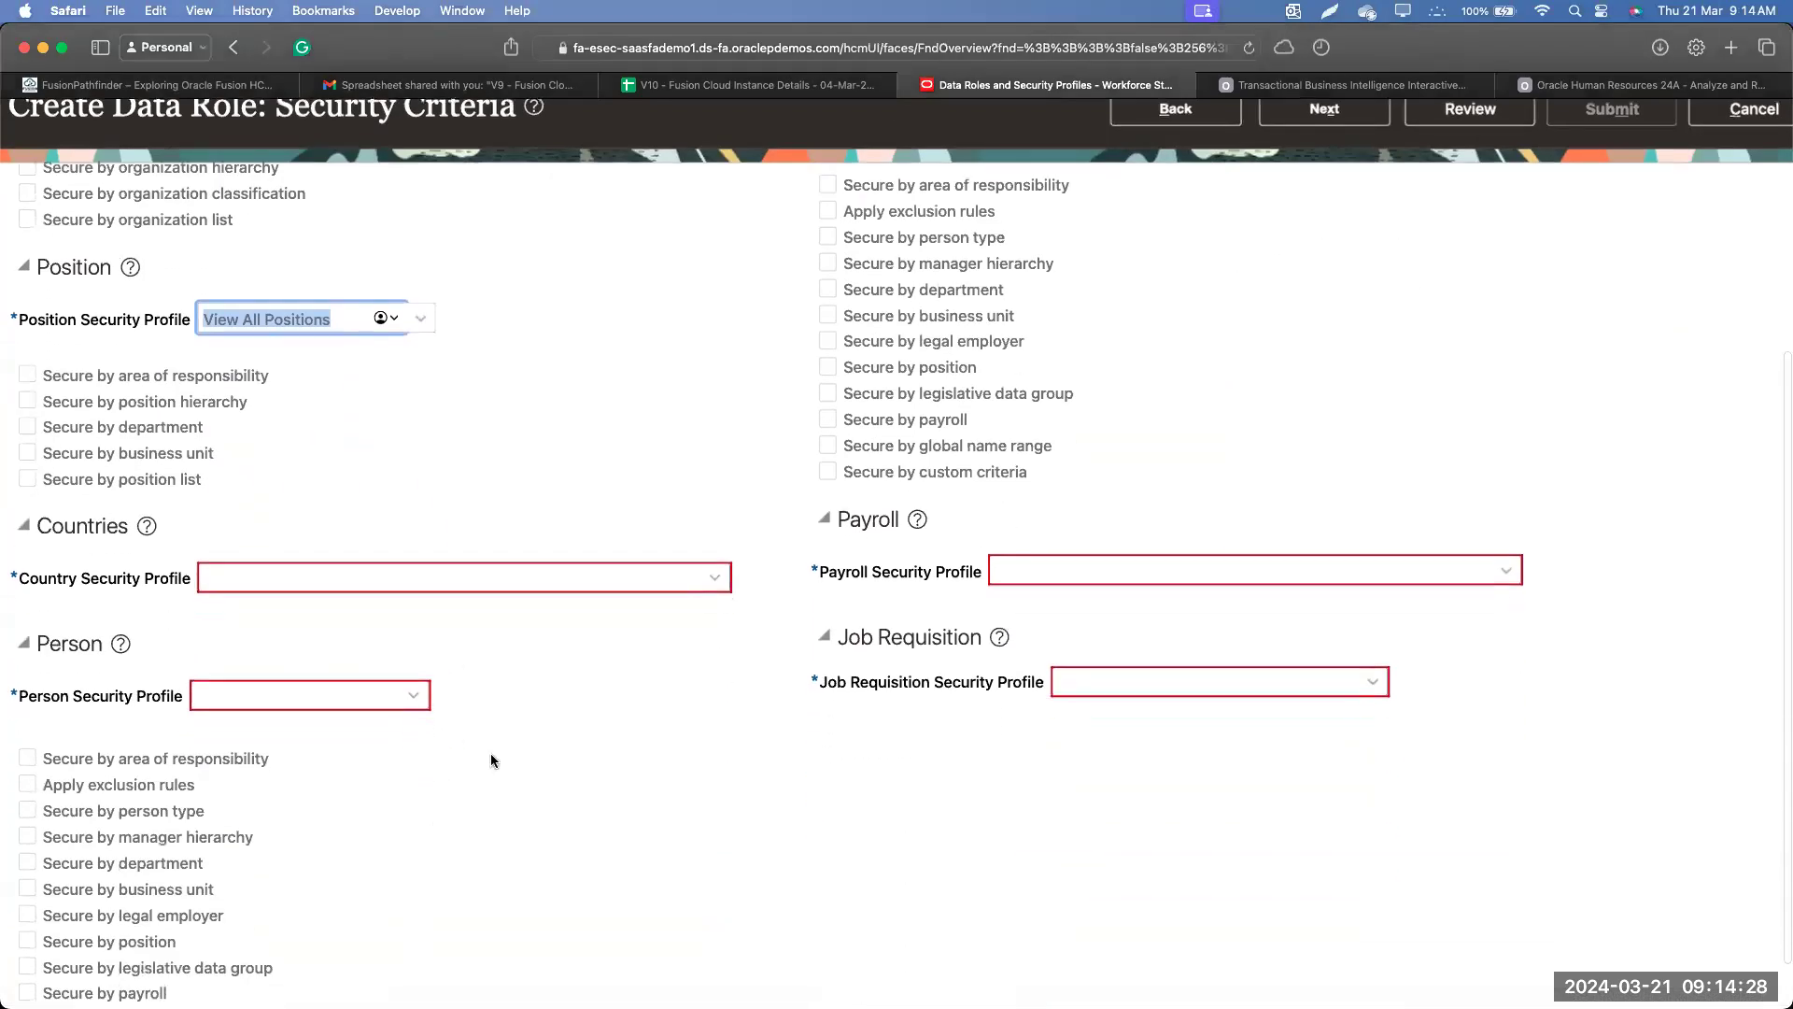
{"action": "left_click", "coordinate": [713, 543]}
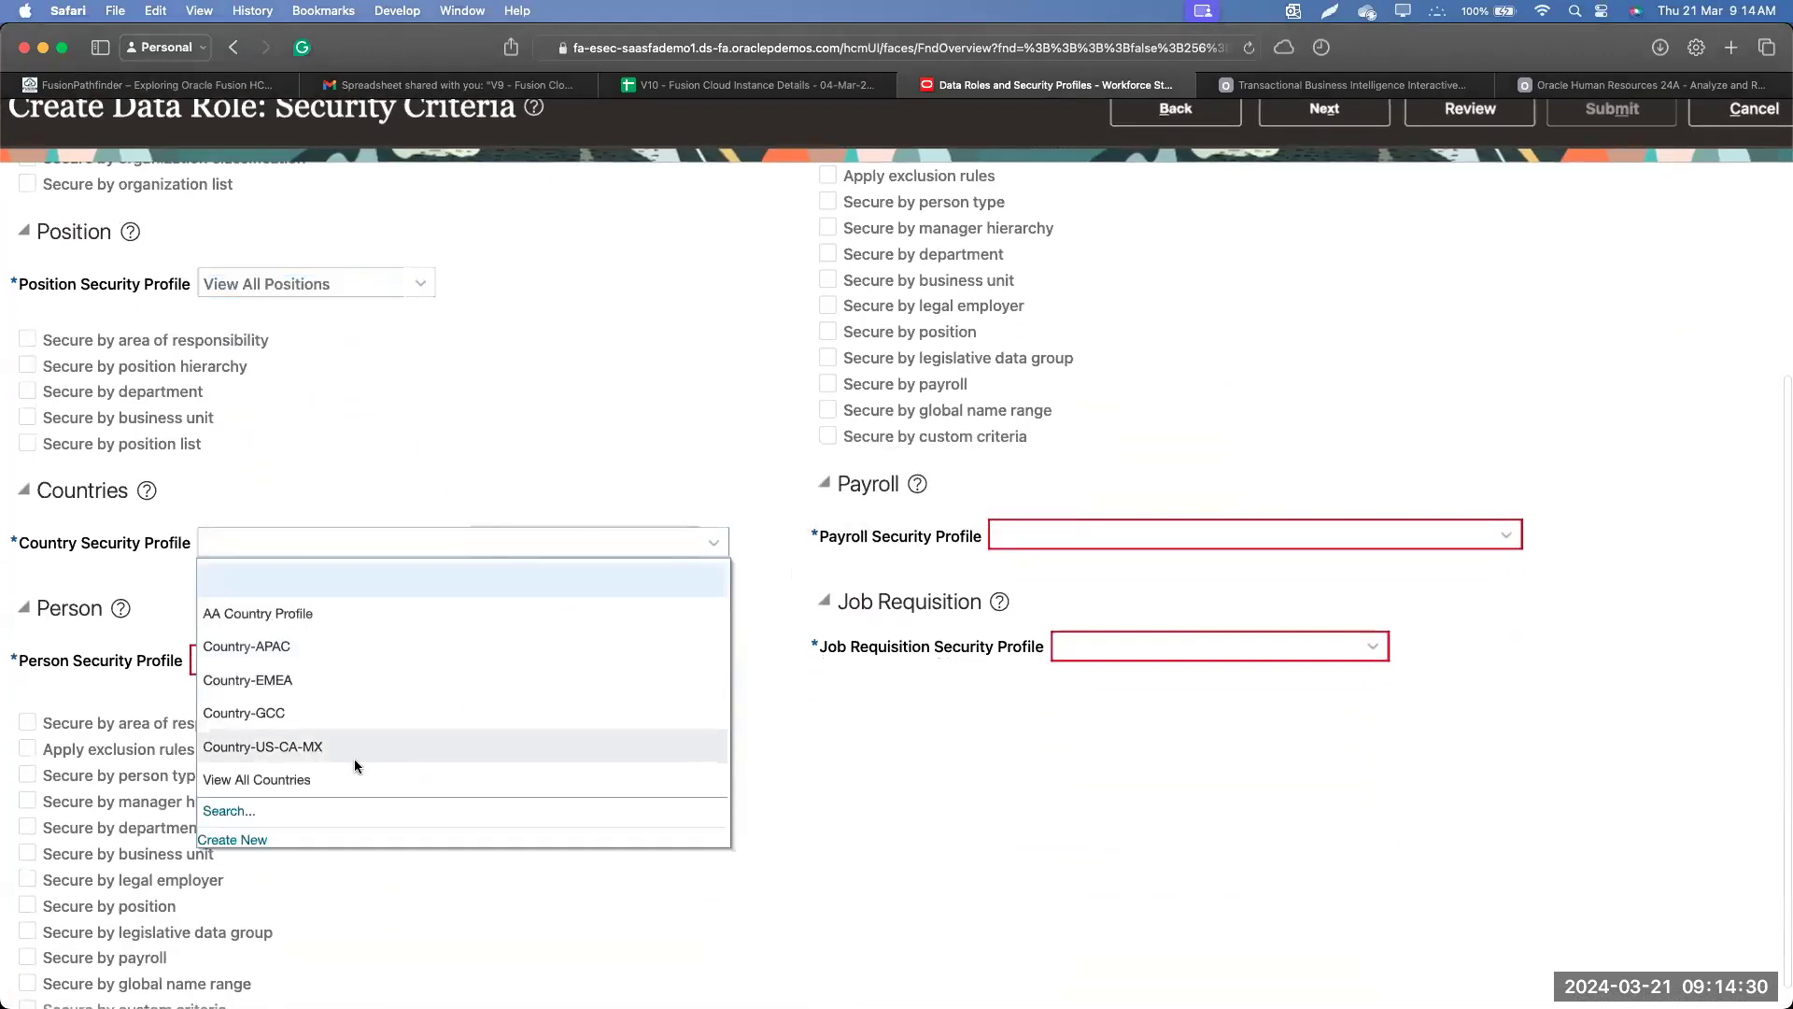
{"action": "left_click", "coordinate": [313, 779]}
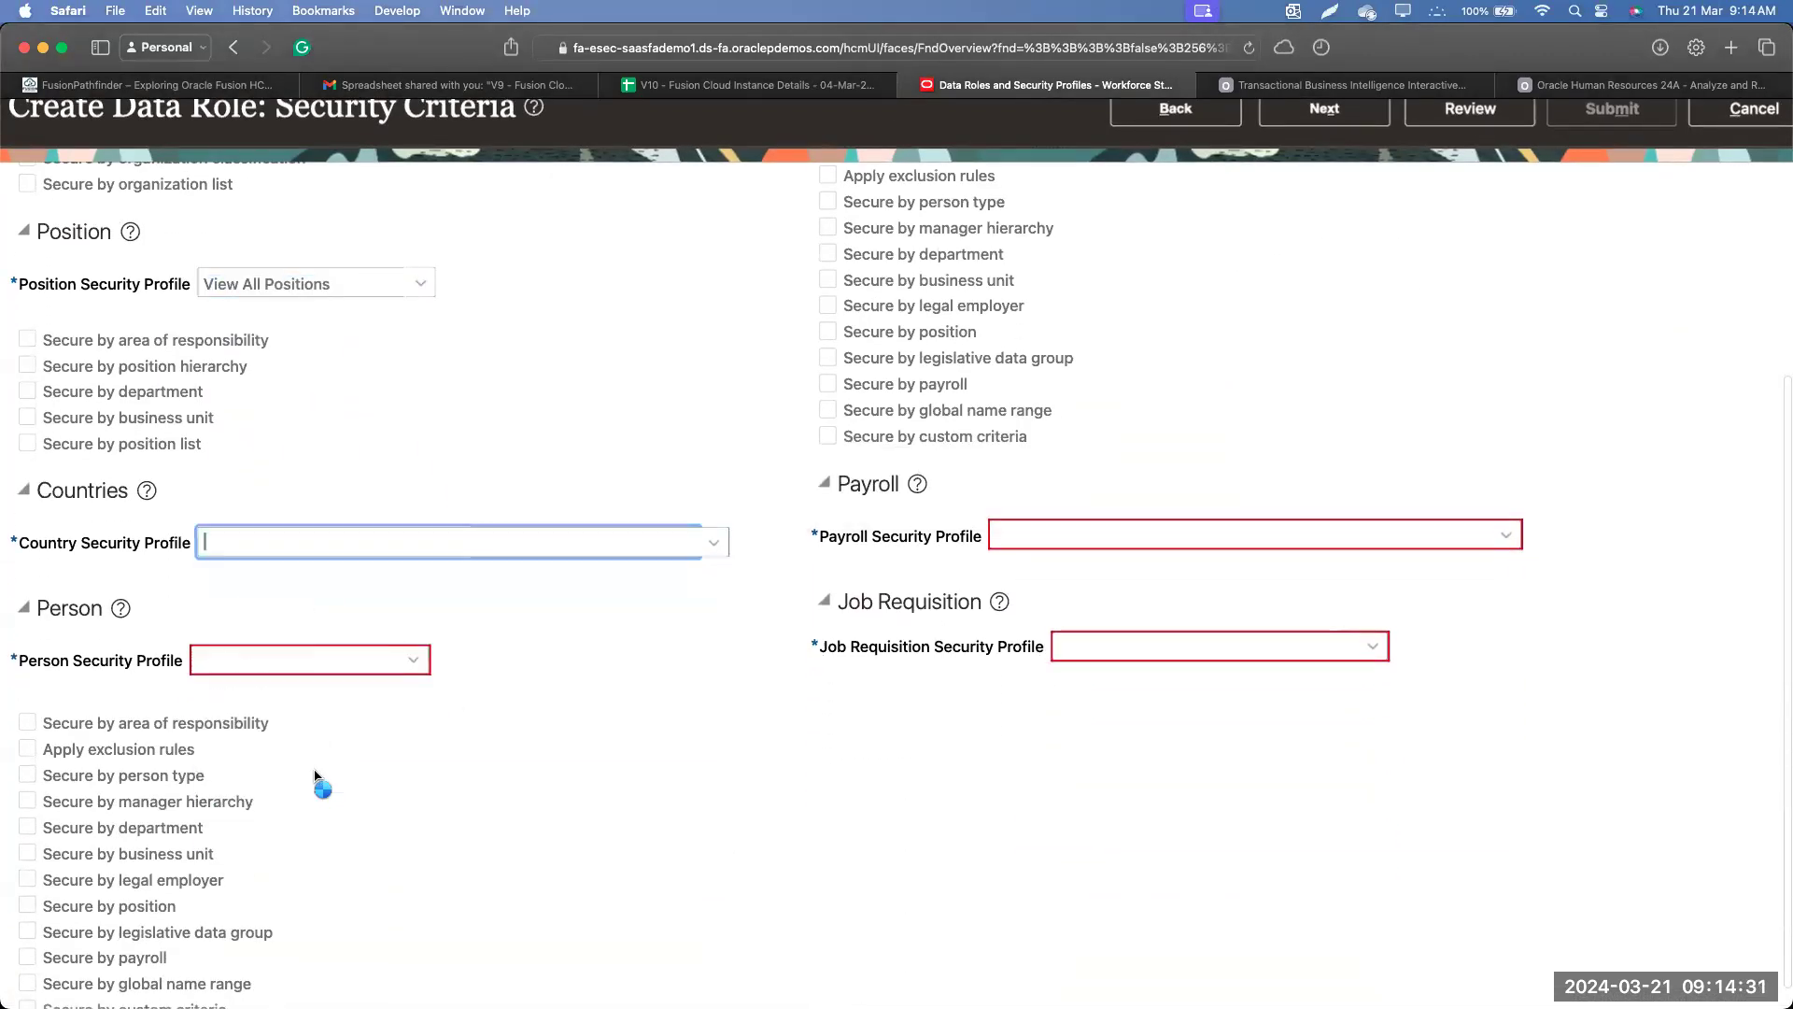
Search the person security profiles for "view all" and set the Person section's Person Security Profile to View All People.
{"action": "left_click", "coordinate": [408, 659]}
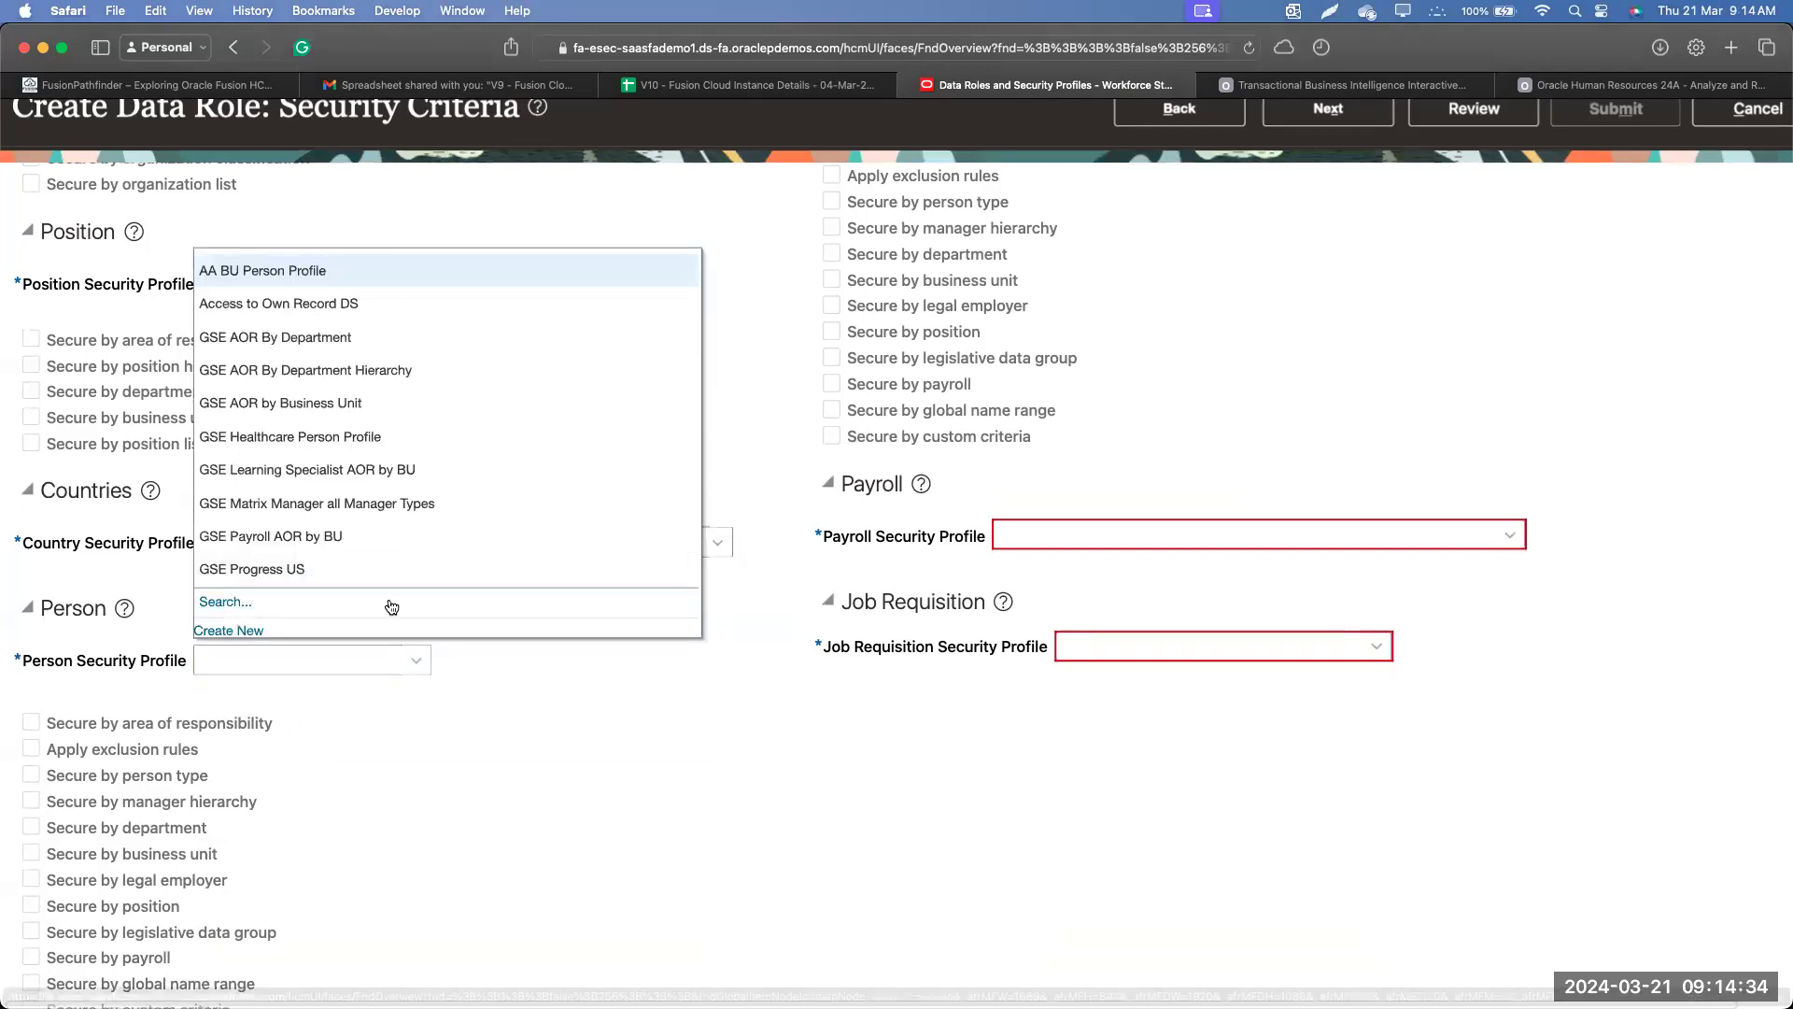
{"action": "left_click", "coordinate": [299, 604]}
{"action": "type", "text": "view all"}
{"action": "key", "text": "Return"}
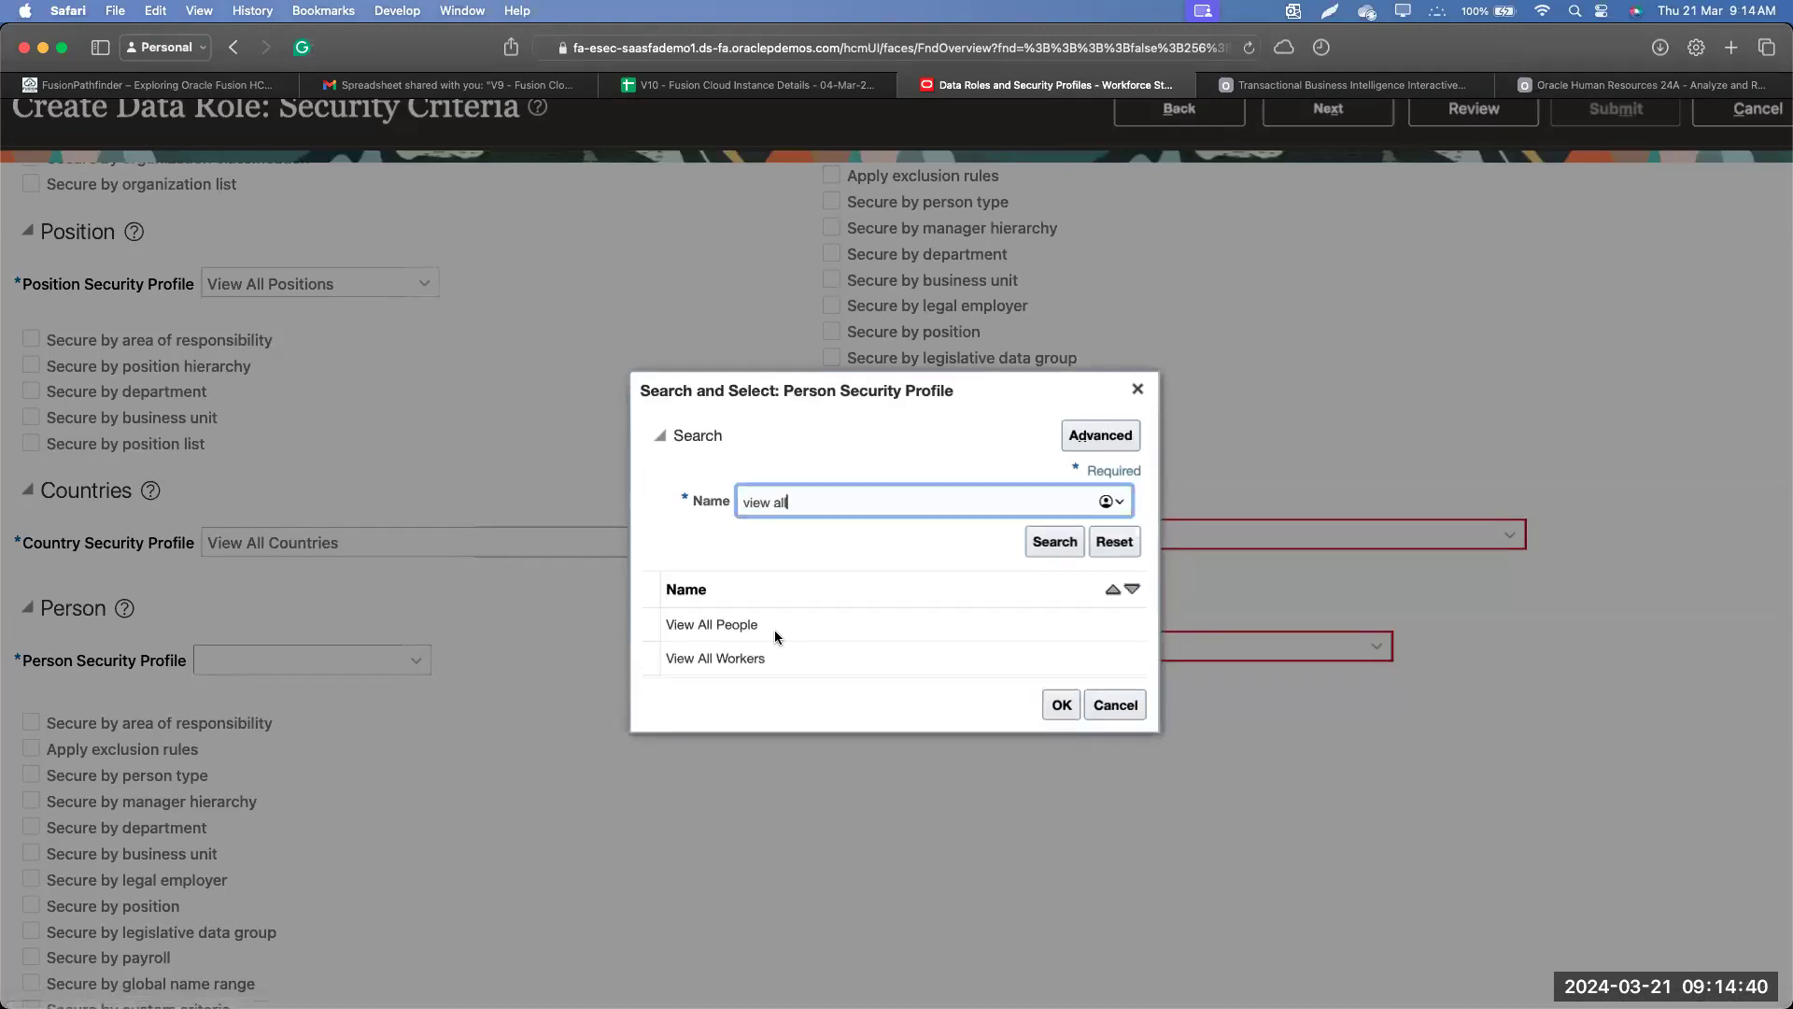
{"action": "double_click", "coordinate": [771, 626]}
Look up "View All" for the Public Person section's Person Security Profile and choose View All People.
{"action": "scroll", "coordinate": [736, 627], "scroll_direction": "up", "scroll_amount": 5}
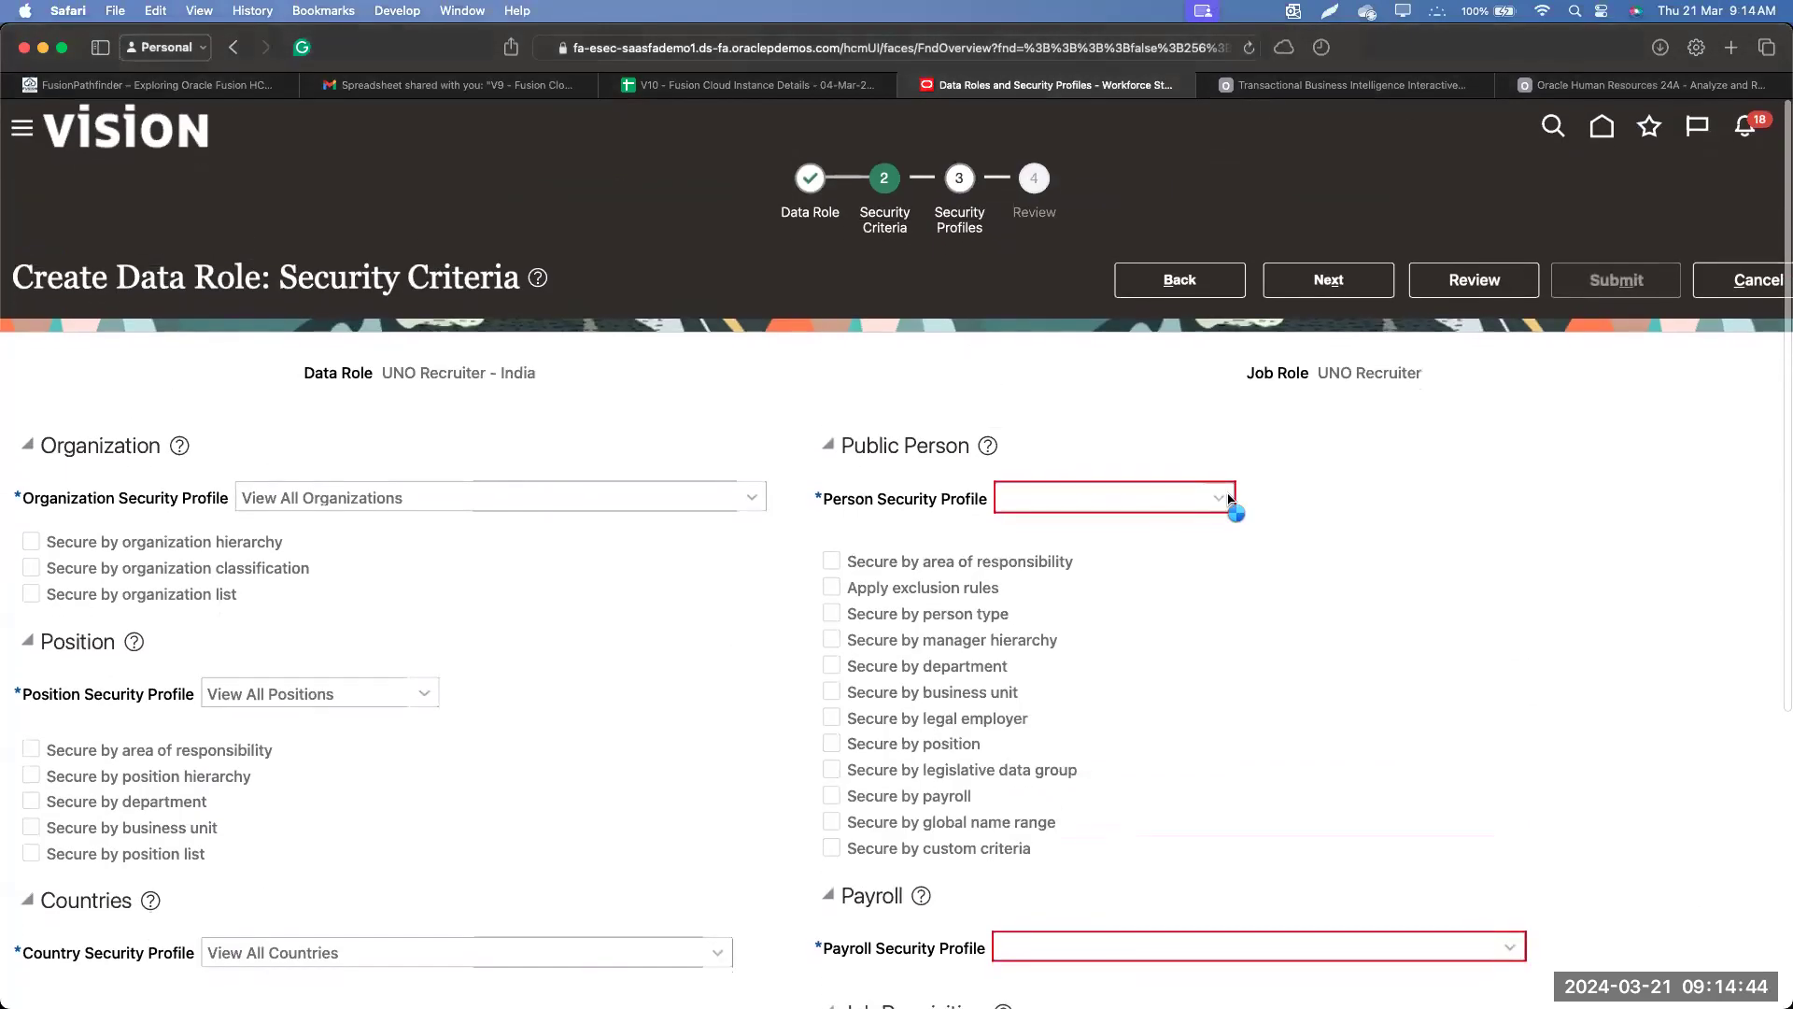
{"action": "left_click", "coordinate": [1231, 503]}
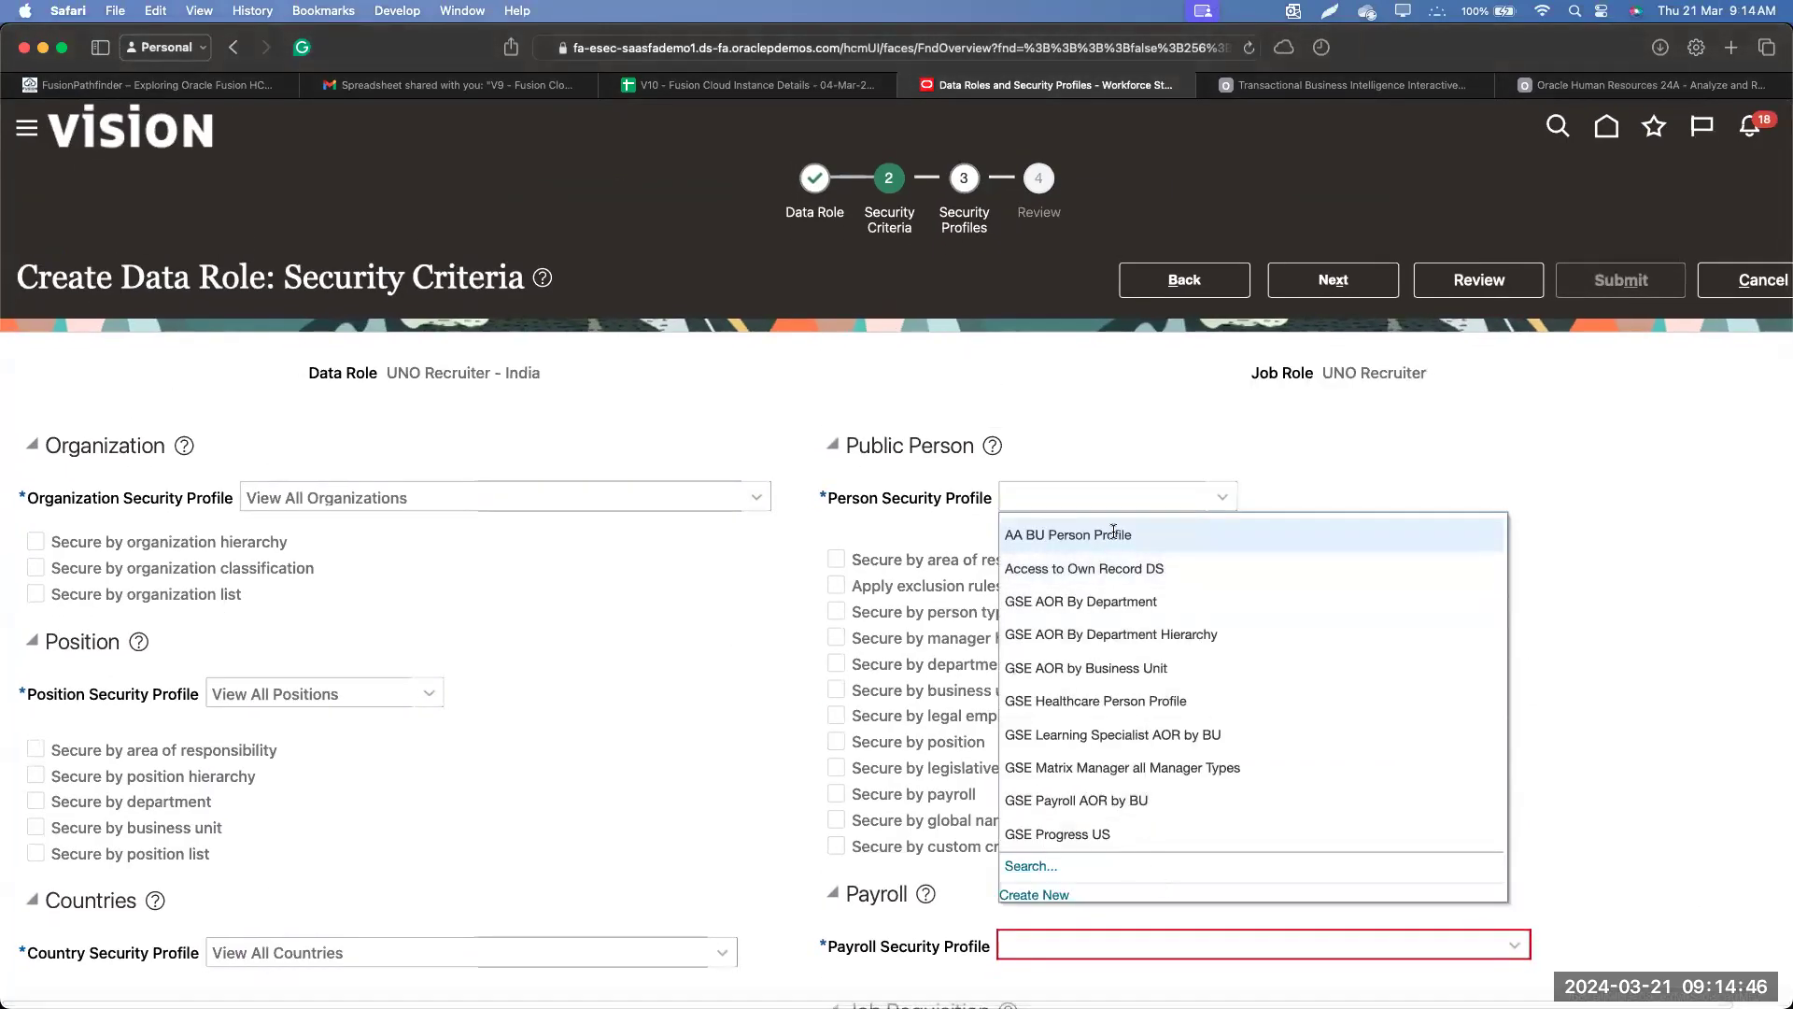
{"action": "left_click", "coordinate": [1118, 498]}
{"action": "type", "text": "View All"}
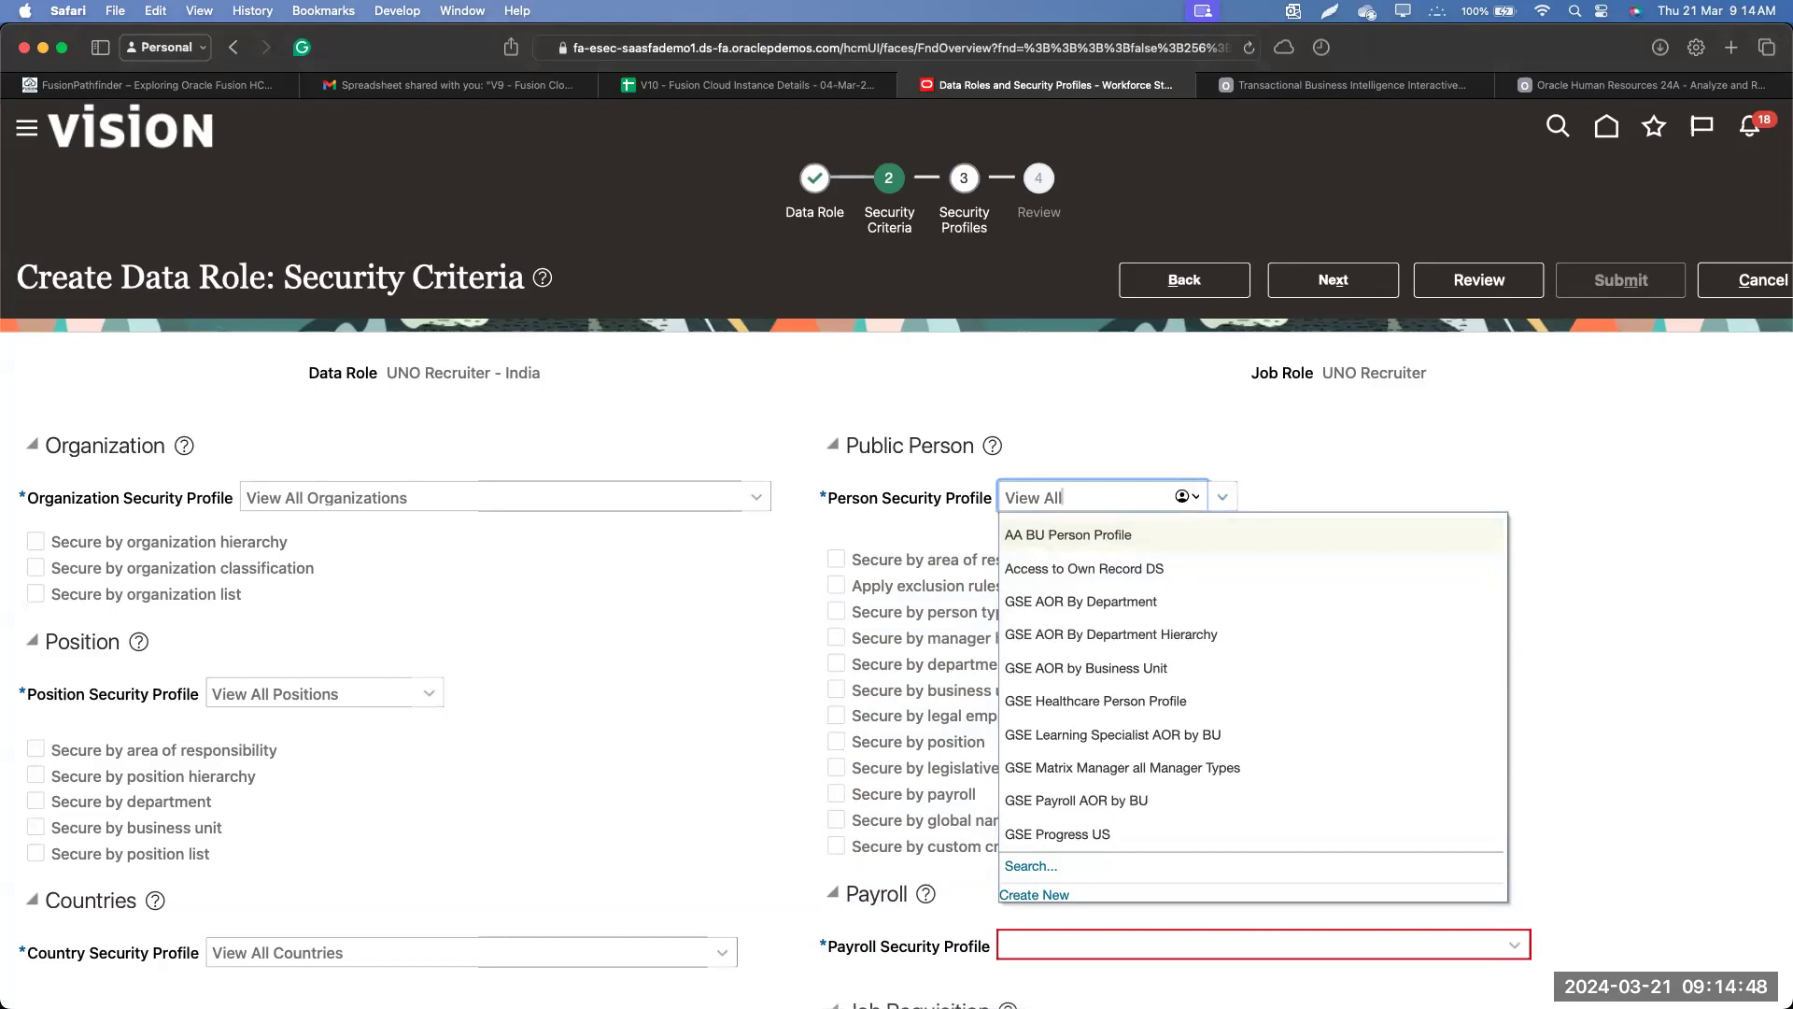
{"action": "key", "text": "Tab"}
{"action": "left_click", "coordinate": [915, 633]}
{"action": "key", "text": "Return"}
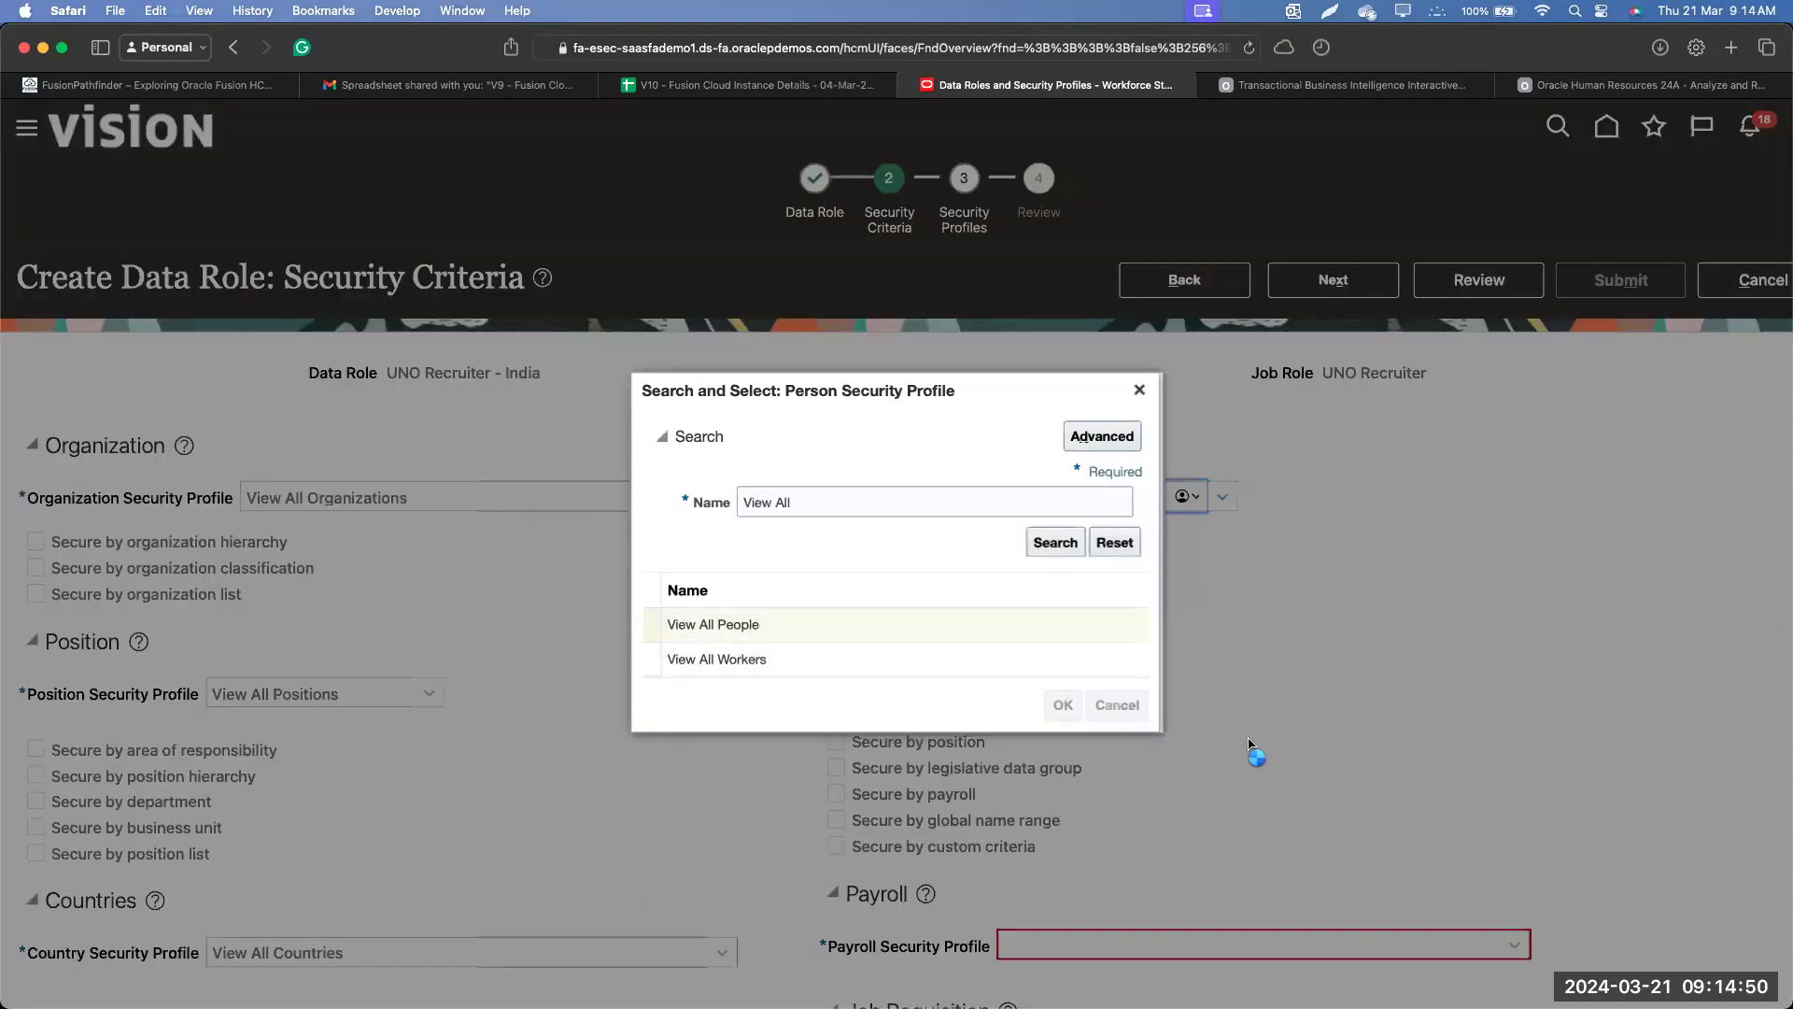
Look up "View All" for the Payroll Security Profile and set it to View All Payrolls.
{"action": "scroll", "coordinate": [1292, 766], "scroll_direction": "down", "scroll_amount": 5}
{"action": "left_click", "coordinate": [1510, 507]}
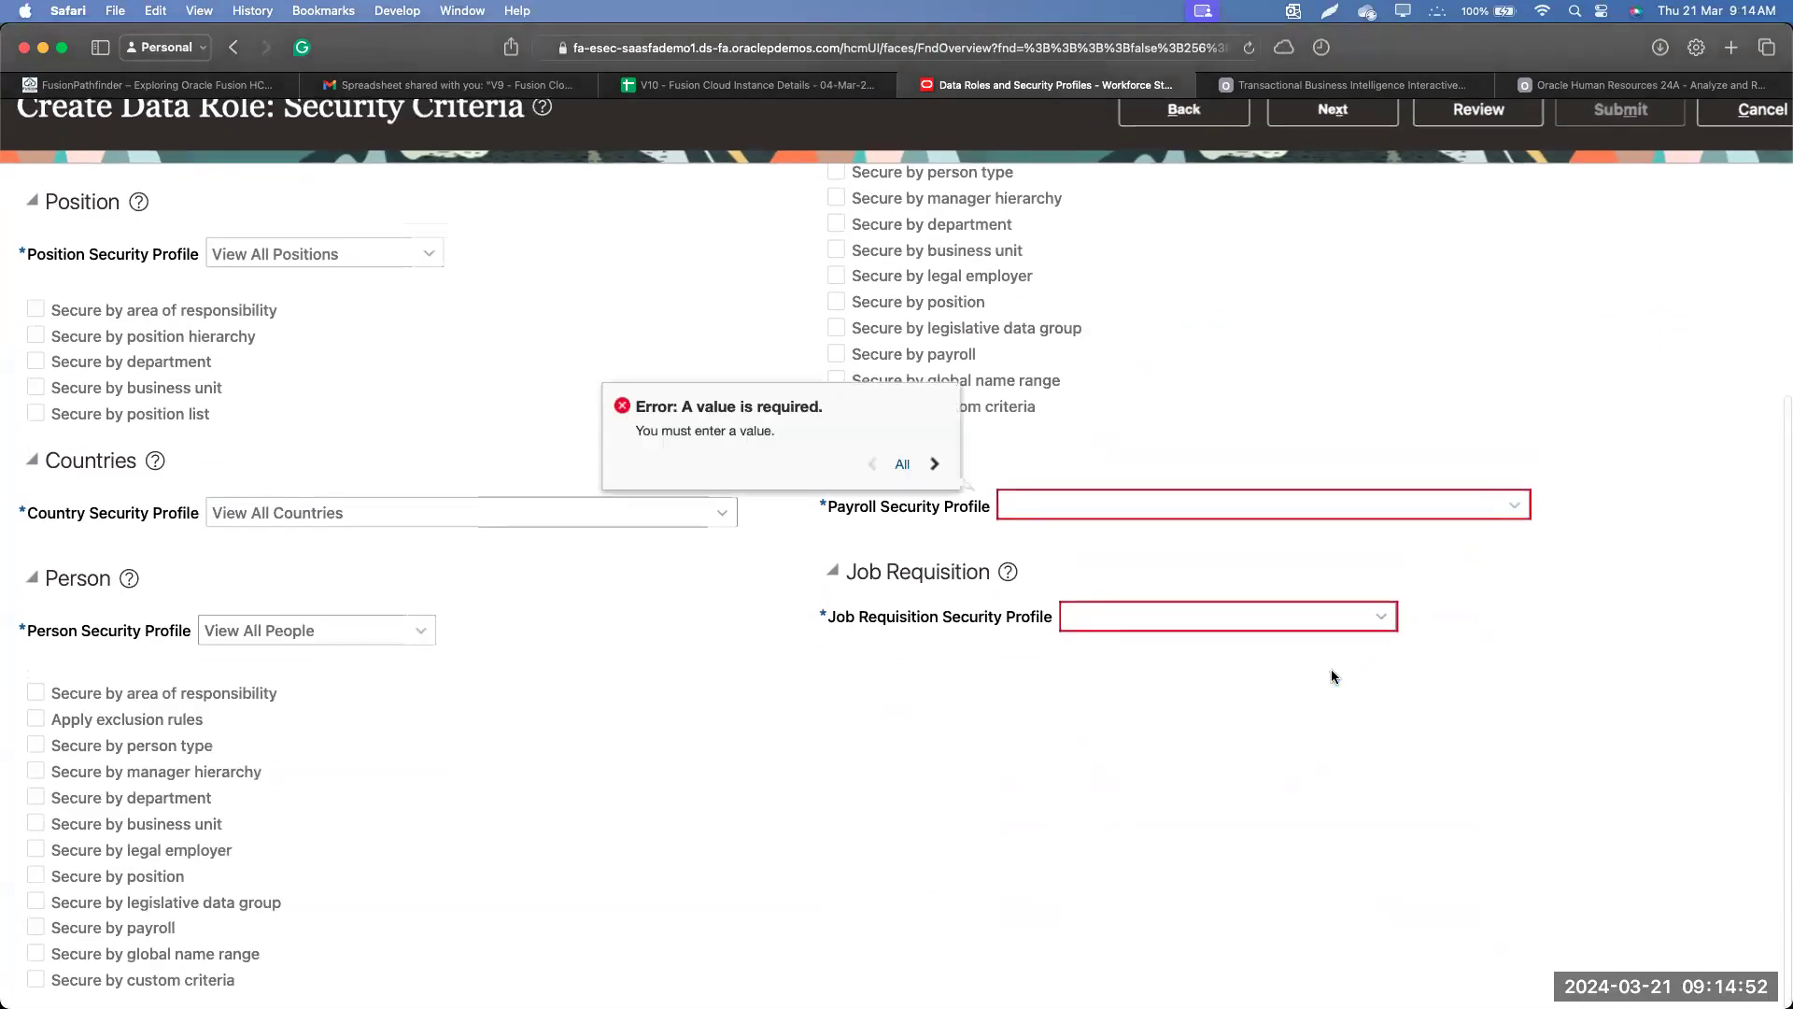
{"action": "left_click", "coordinate": [1074, 506]}
{"action": "type", "text": "View All"}
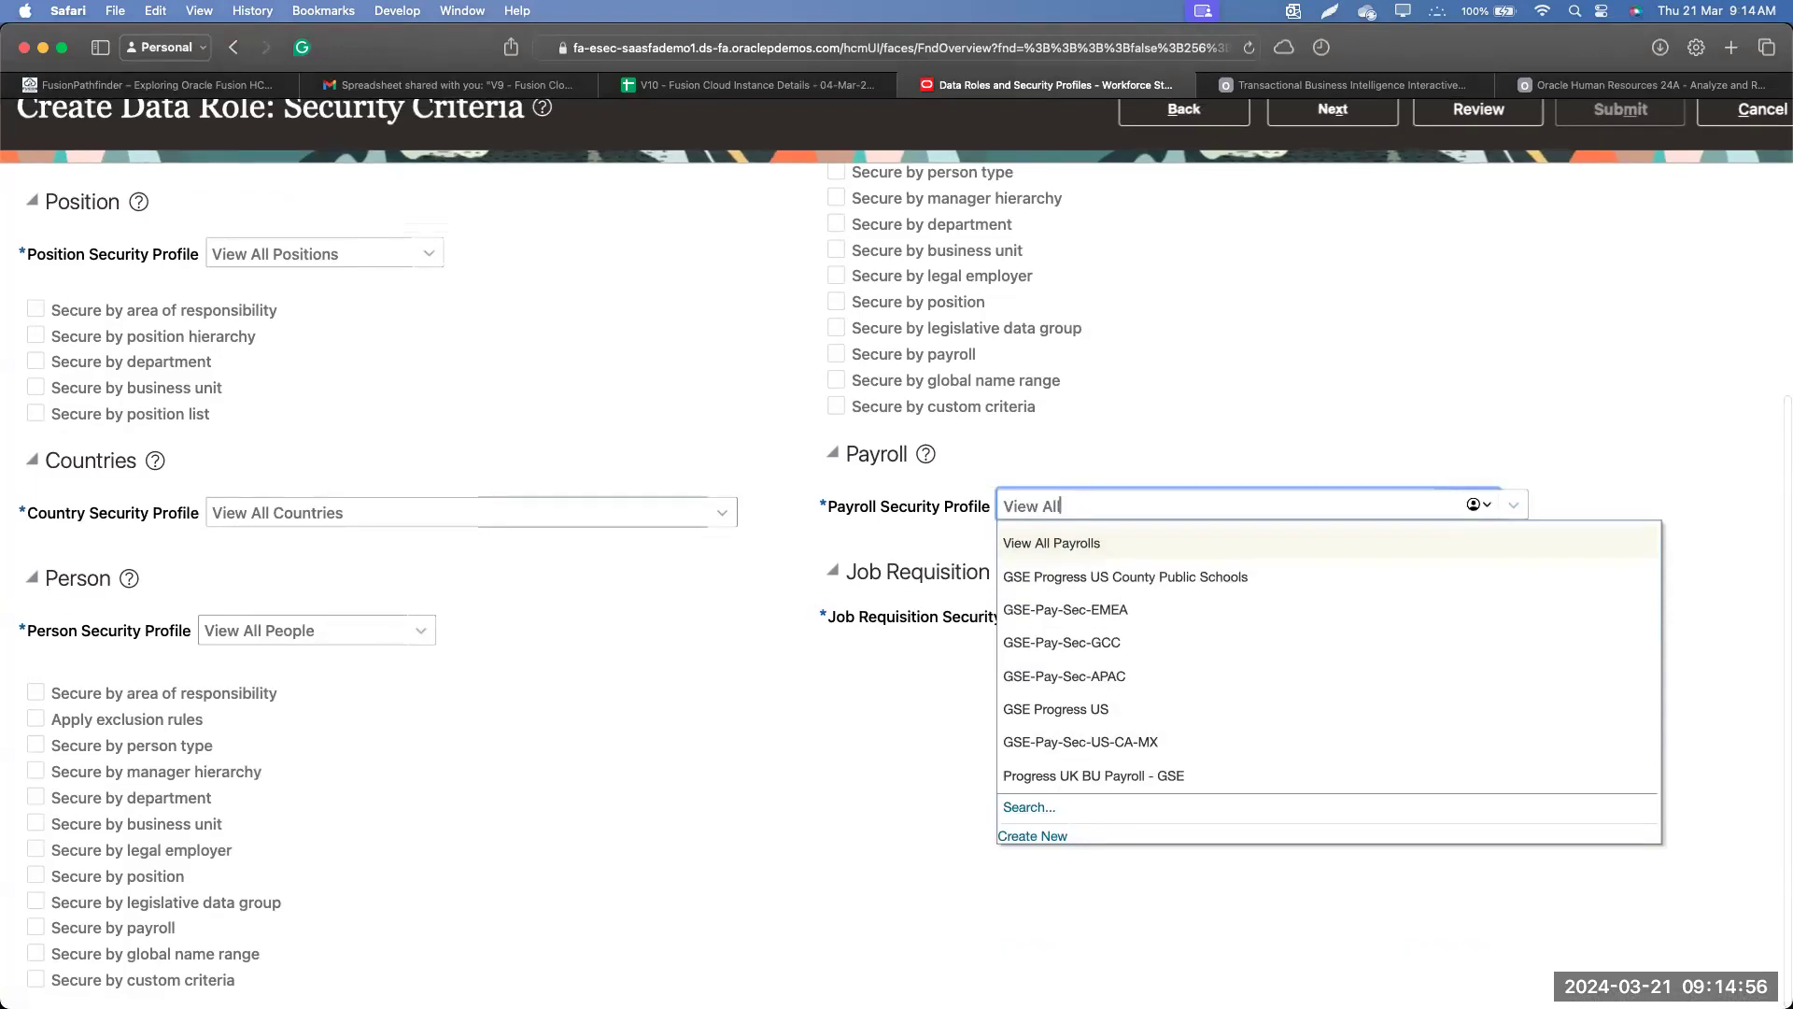
{"action": "key", "text": "Return"}
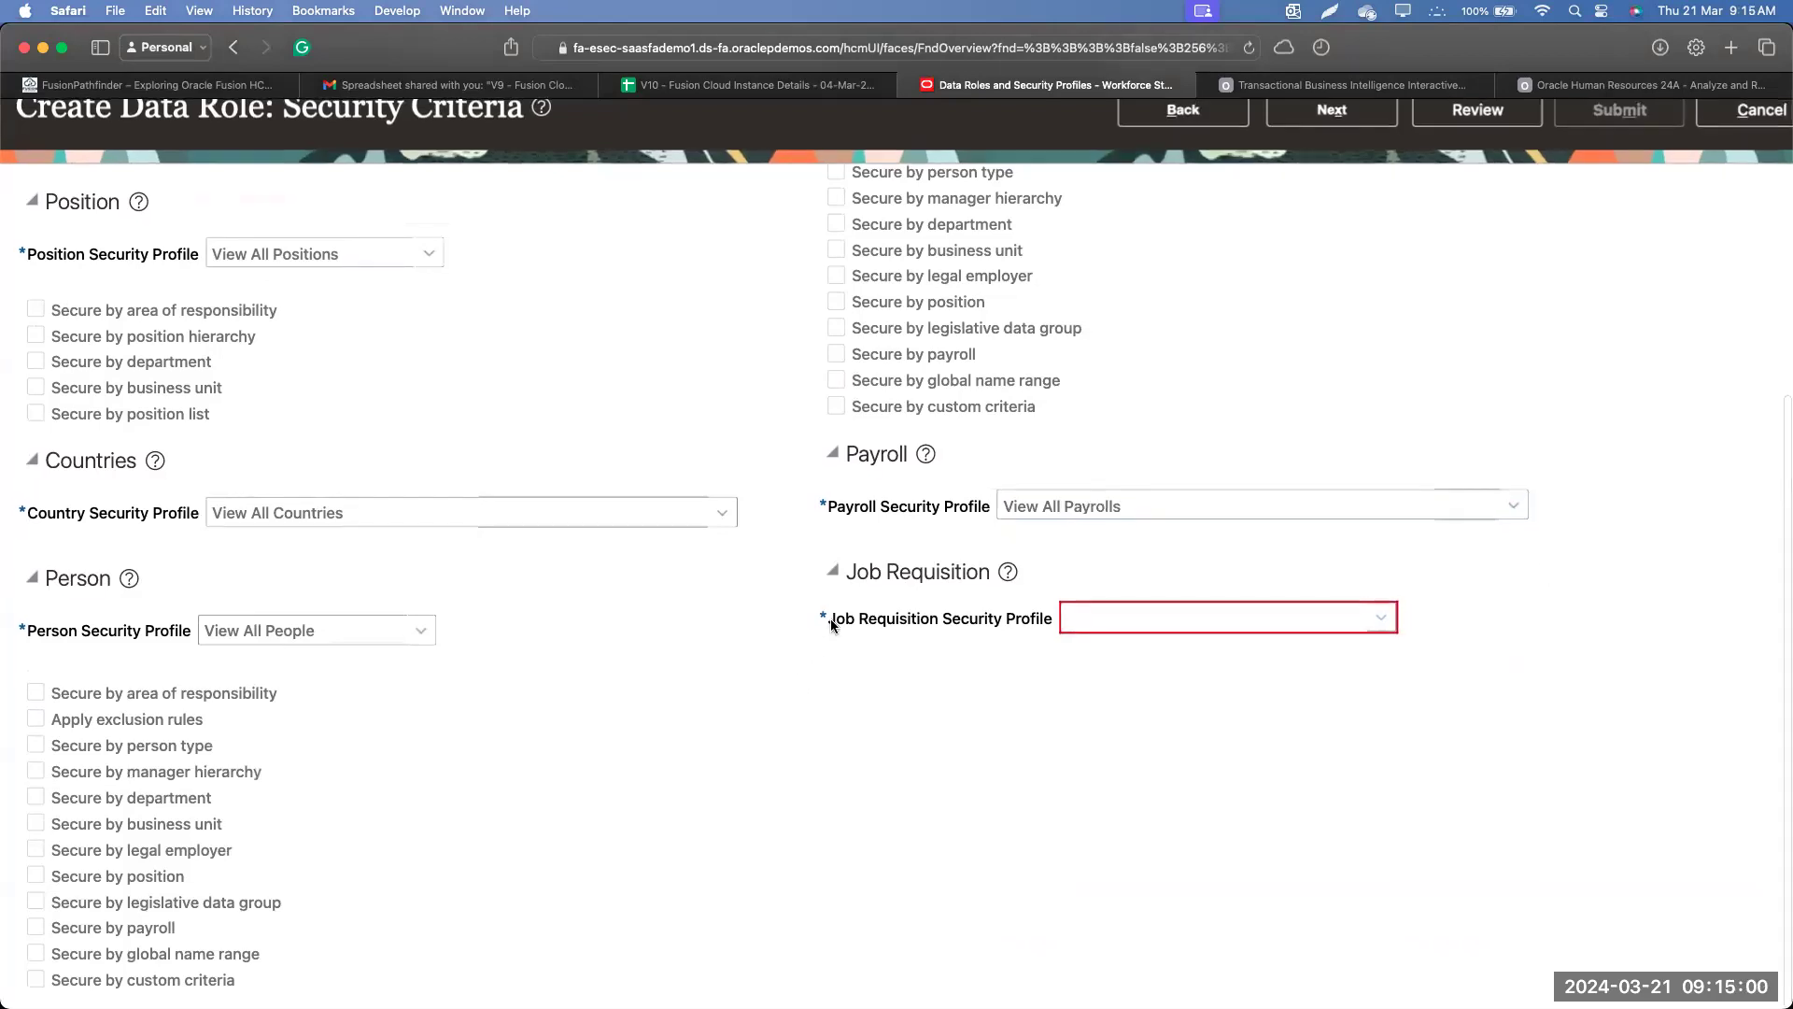
{"action": "left_click_drag", "start_coordinate": [834, 618], "coordinate": [1011, 636]}
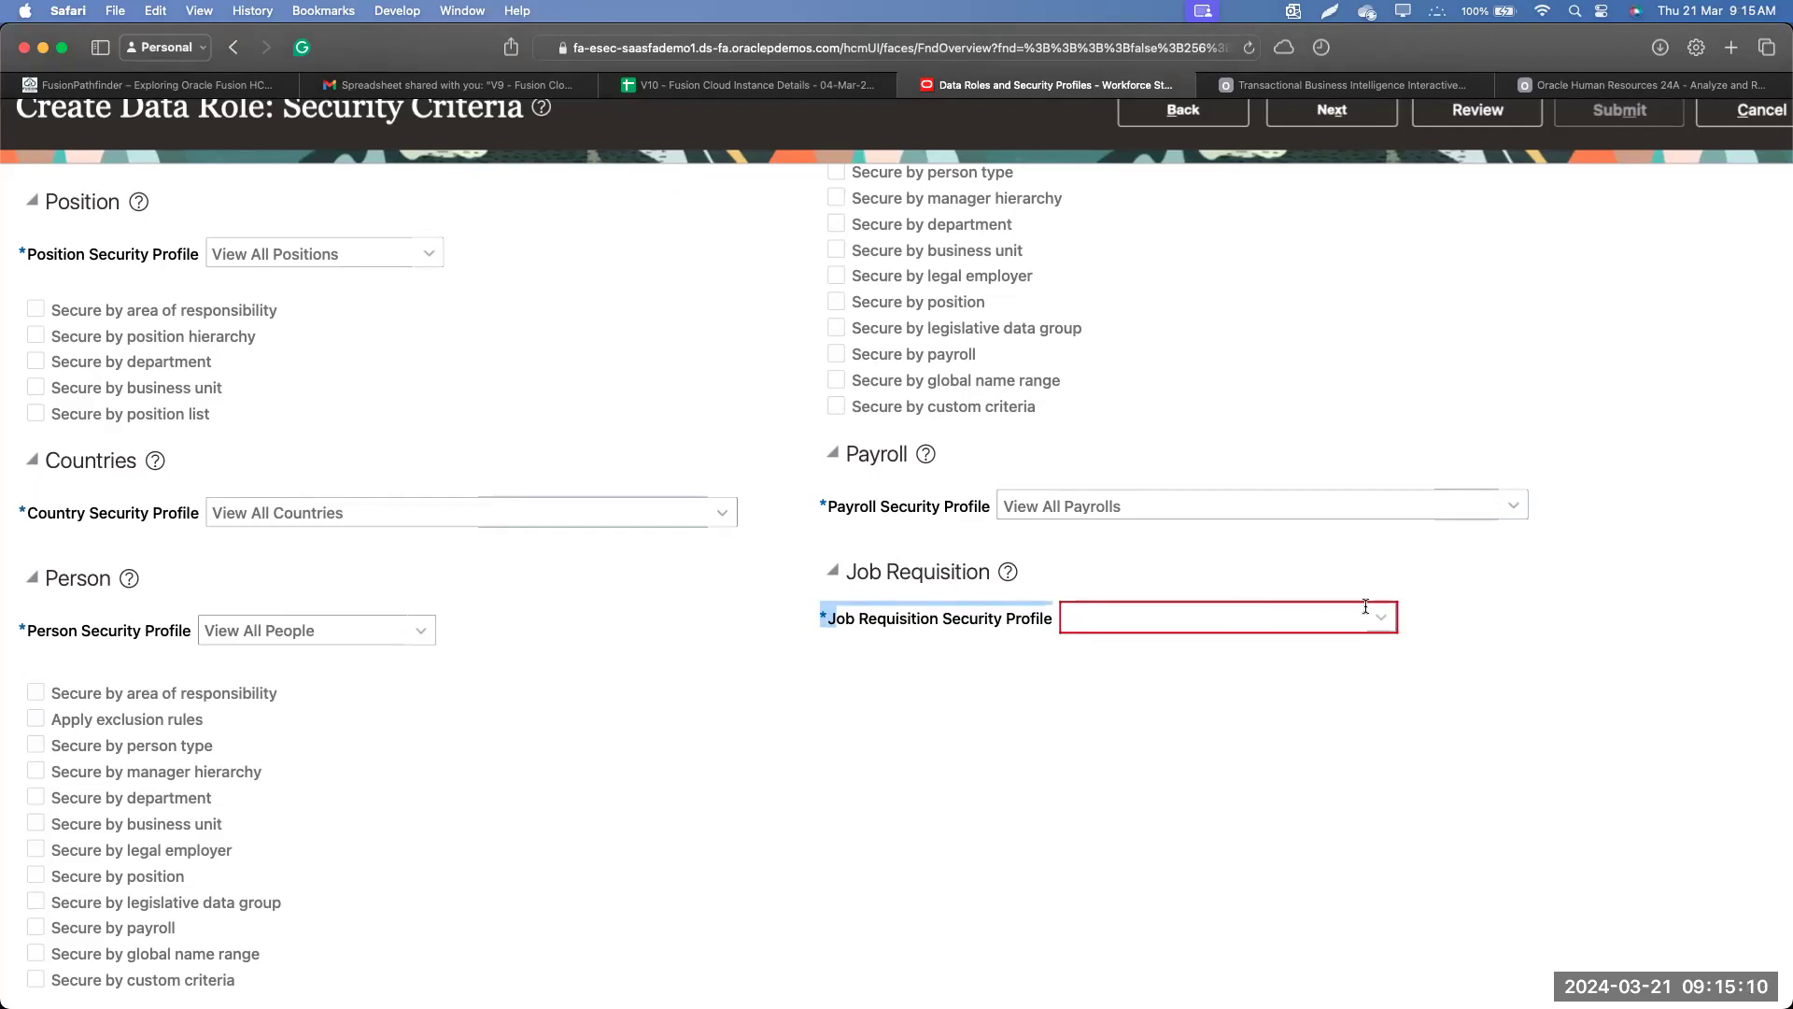
Load the Oracle Fusion site fa-esec-saasfademo1.ds-fa.oraclepdemos.com in another browser tab, keeping the data role page open.
{"action": "left_click", "coordinate": [1644, 85]}
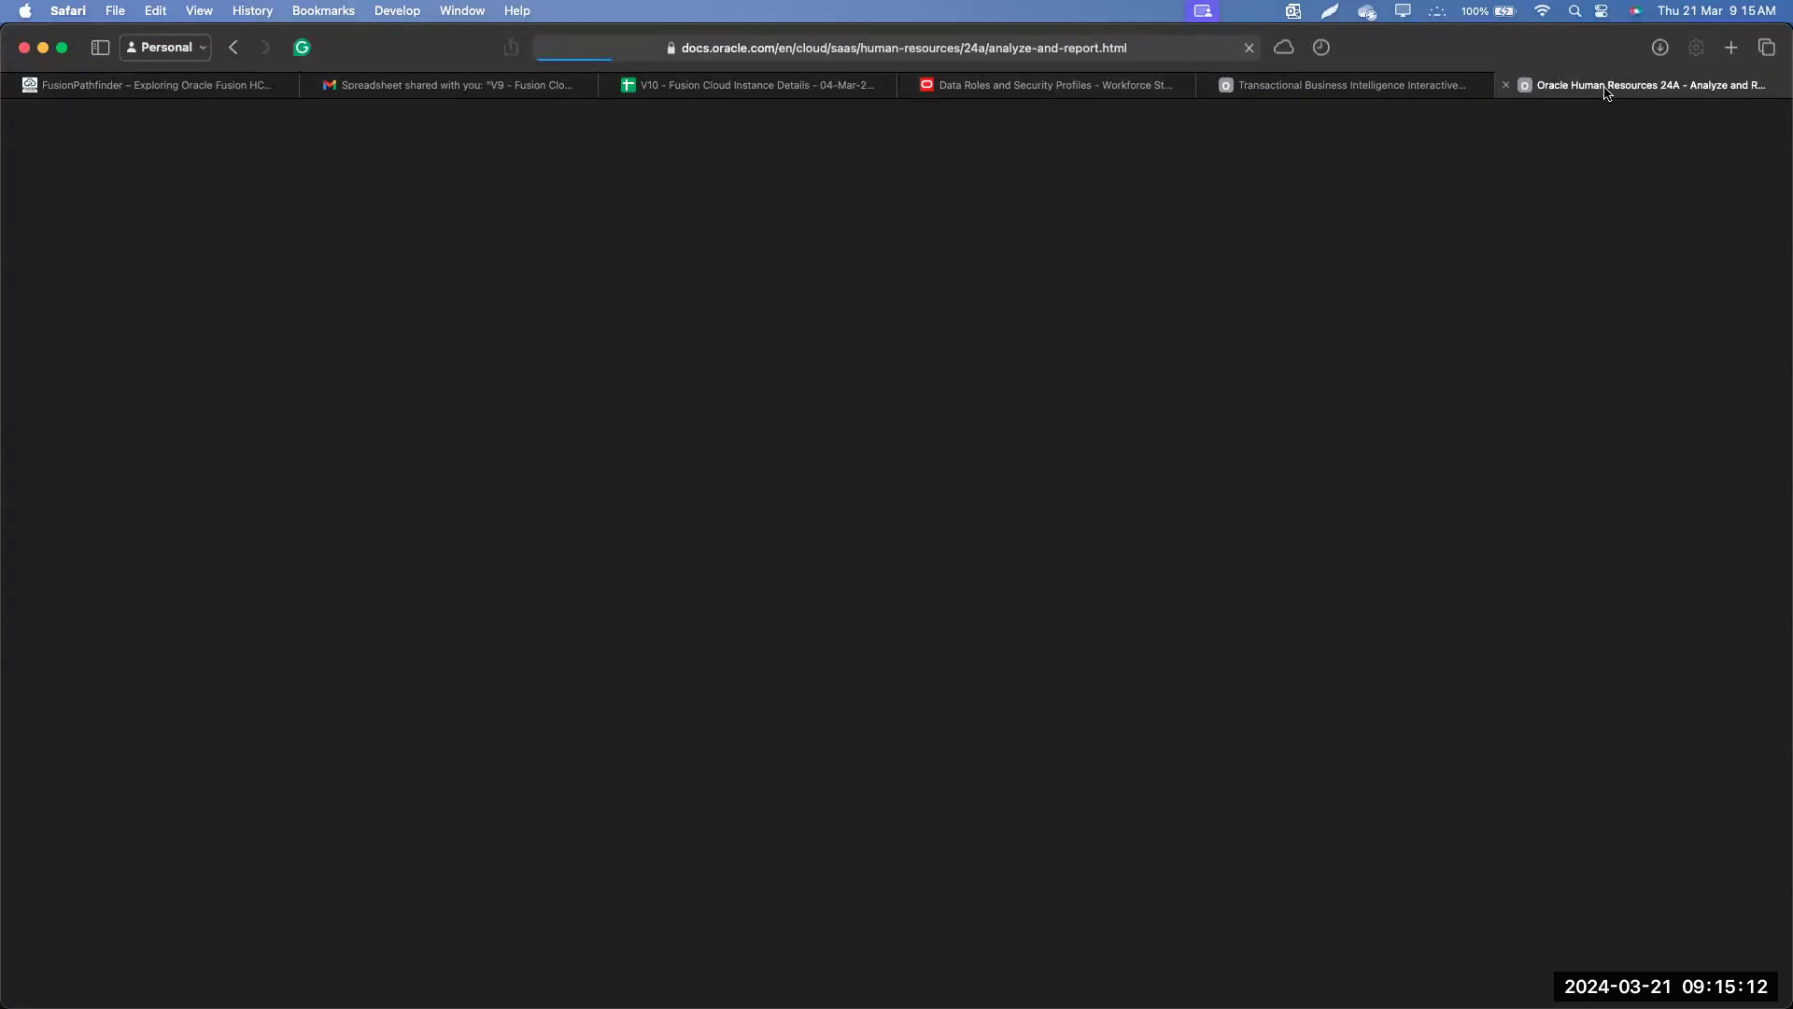
{"action": "left_click", "coordinate": [1054, 87]}
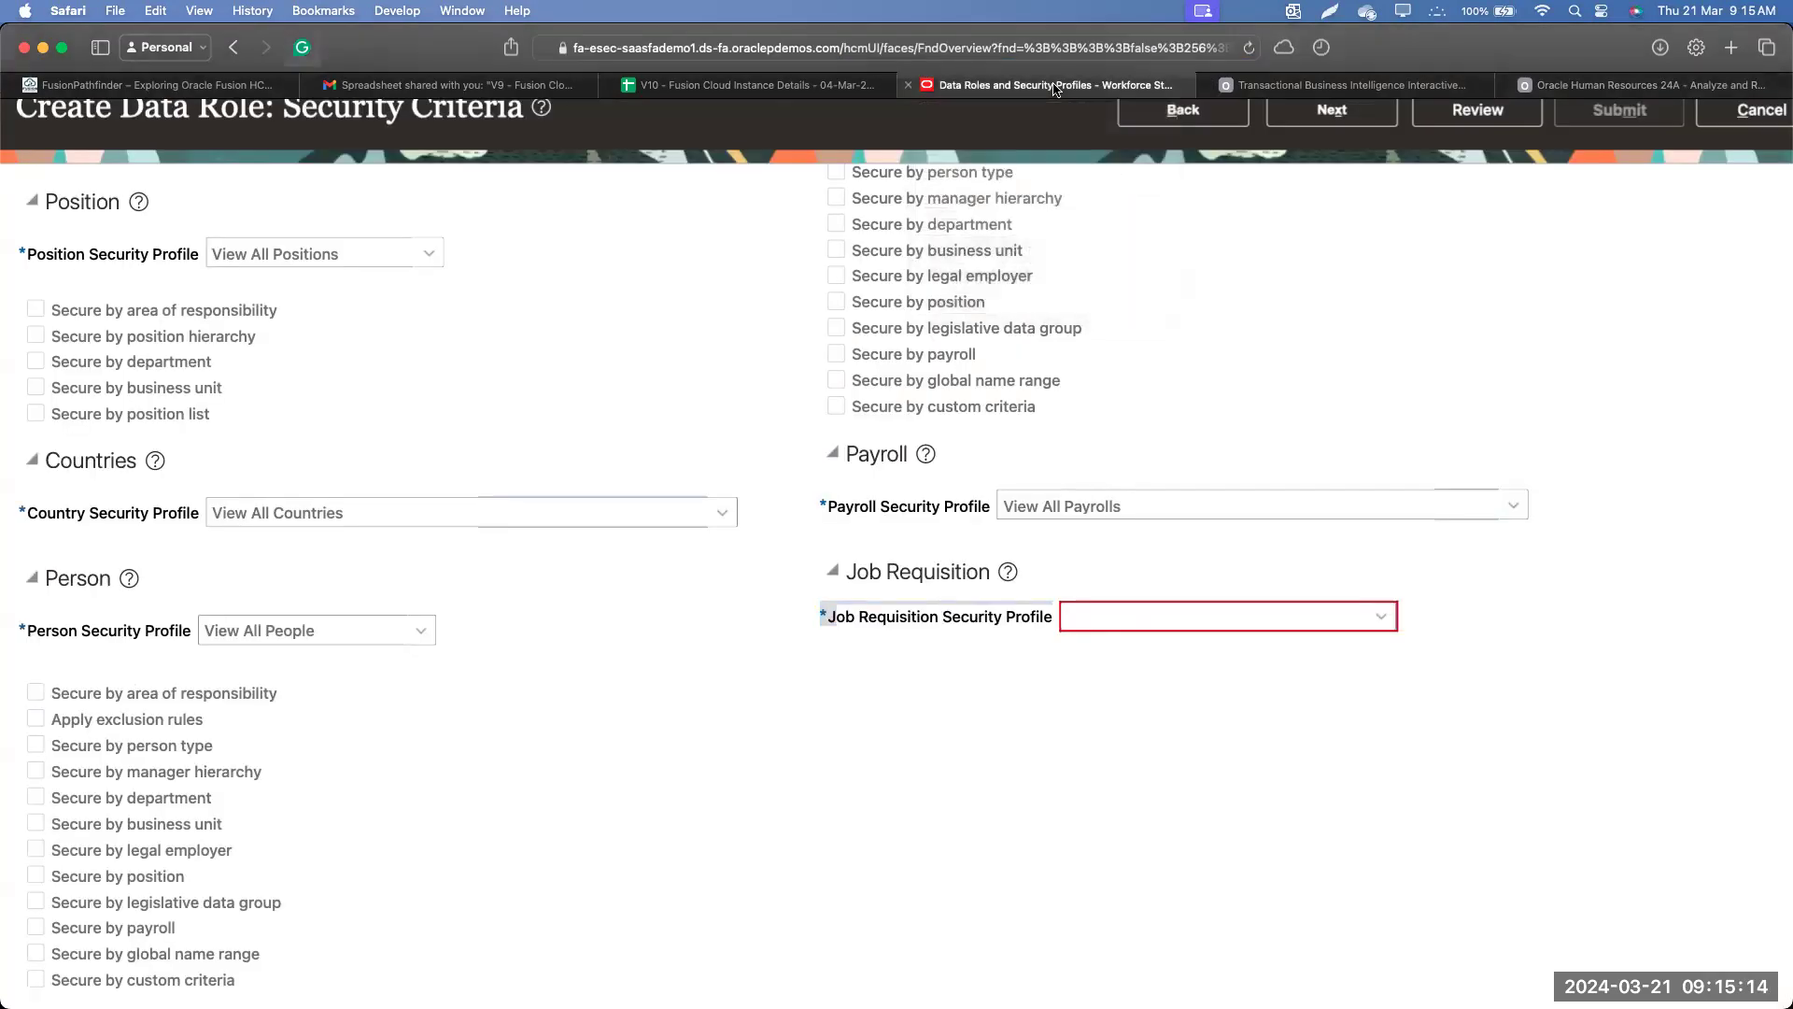
{"action": "right_click", "coordinate": [1055, 86]}
{"action": "left_click", "coordinate": [984, 48]}
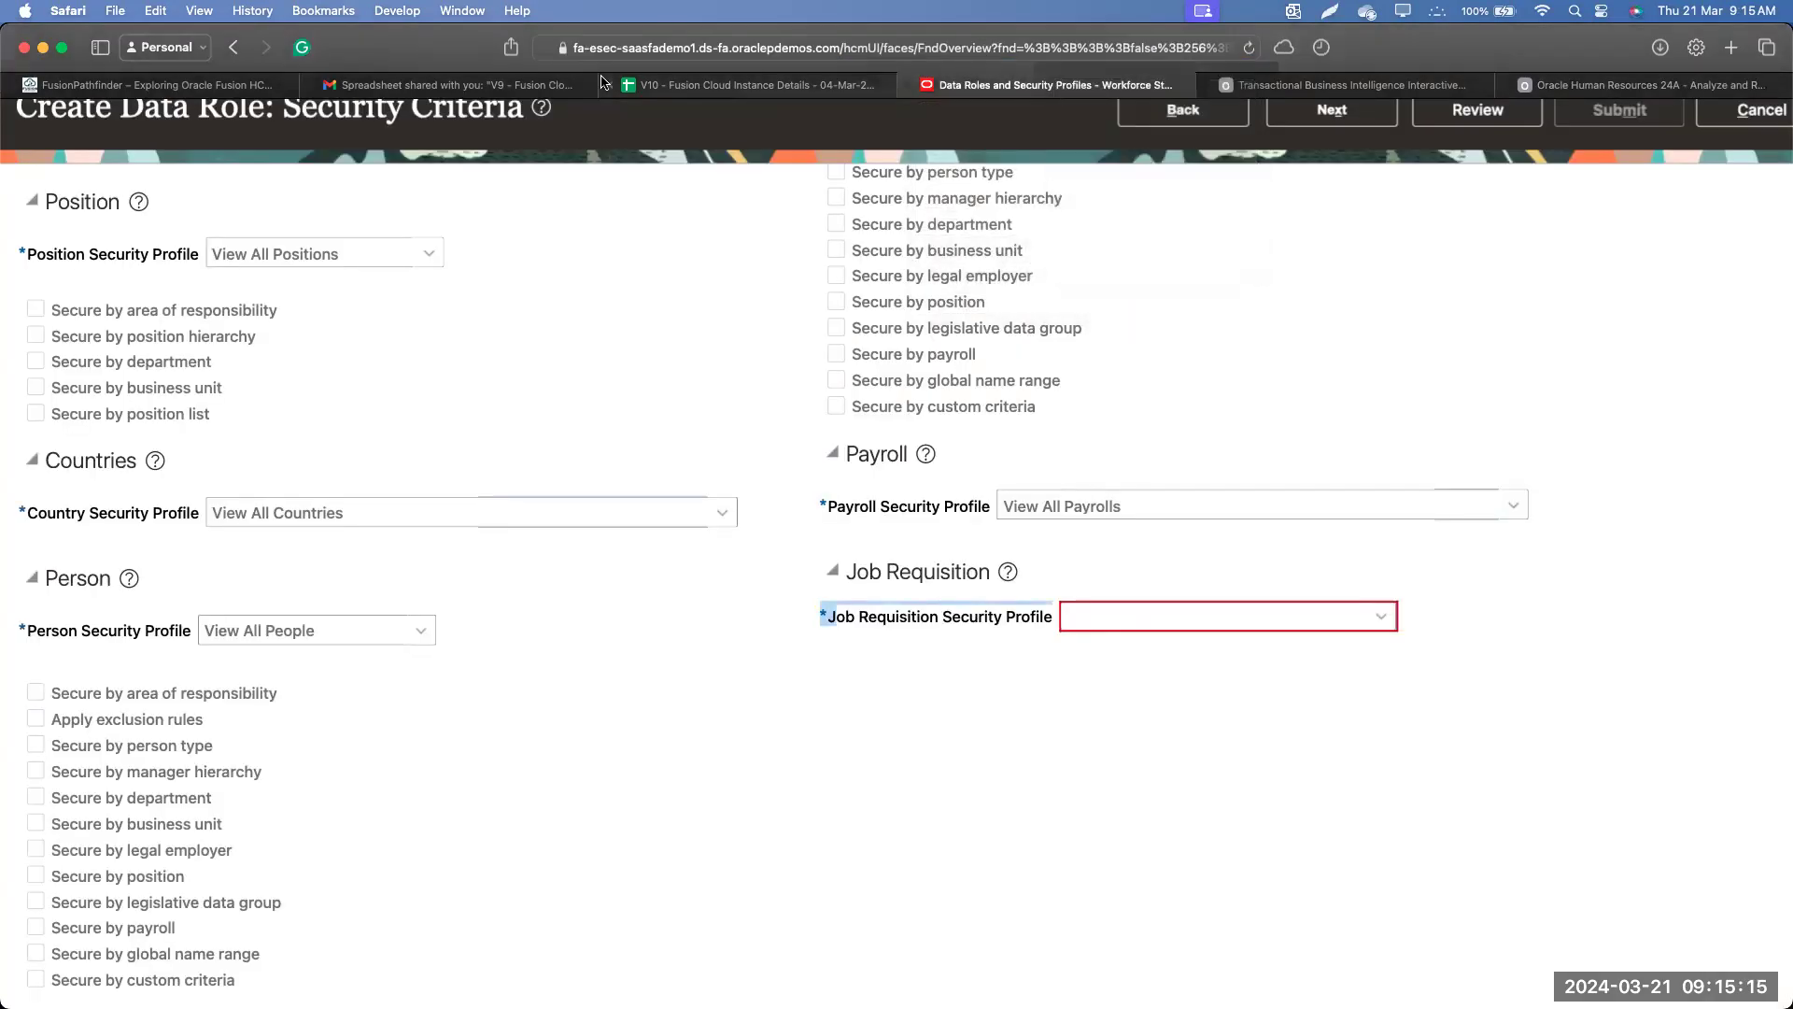
{"action": "left_click", "coordinate": [747, 48]}
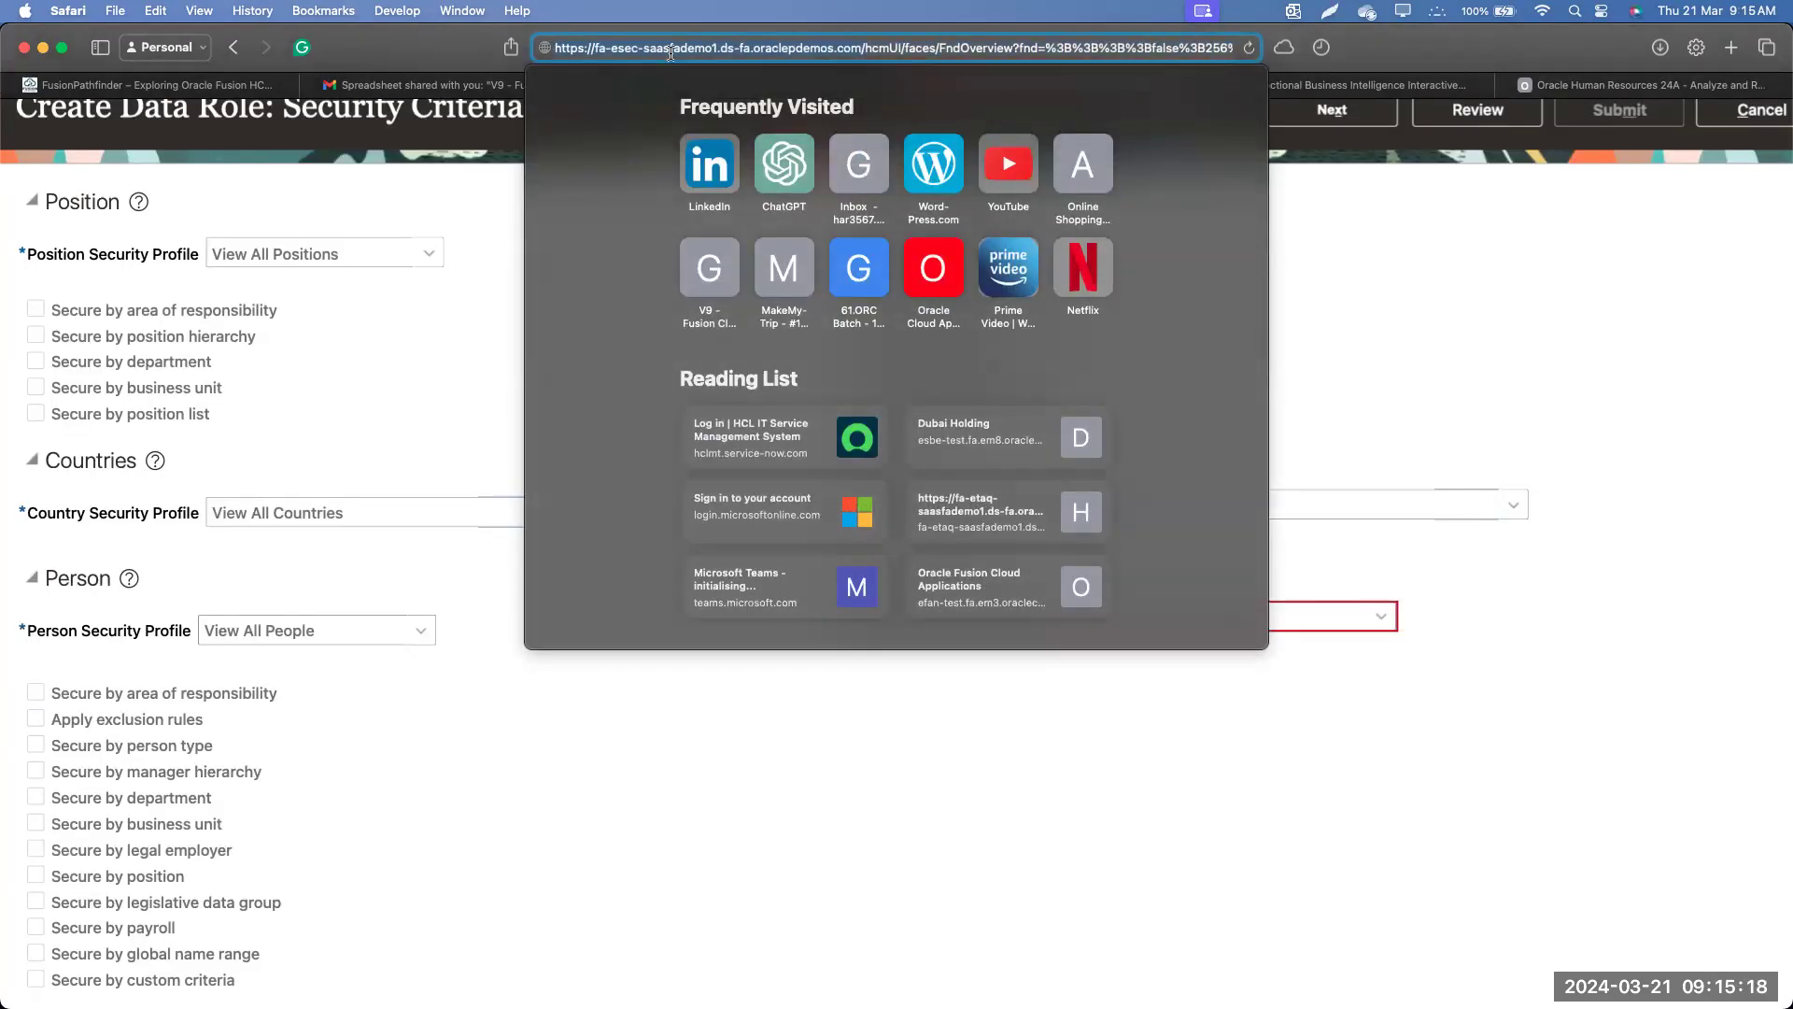
{"action": "left_click", "coordinate": [1577, 86]}
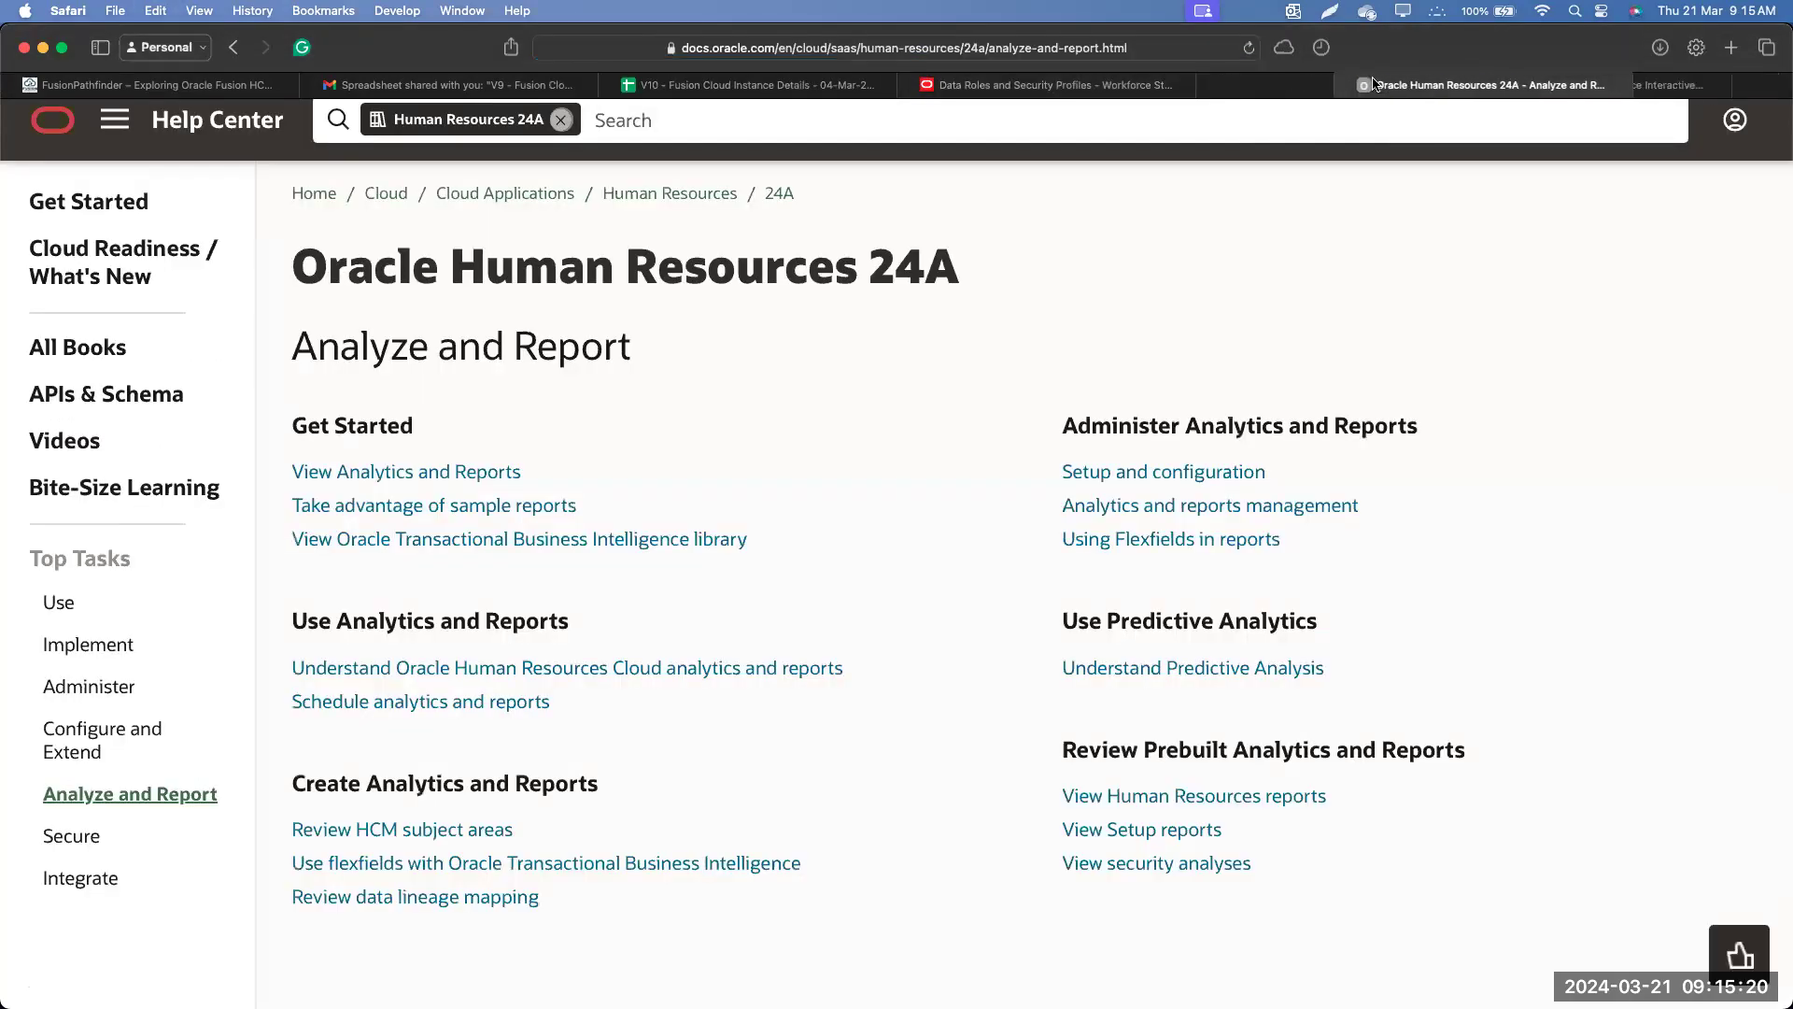
{"action": "left_click", "coordinate": [1180, 41]}
{"action": "type", "text": "https://fa-esec-saasfademo1.ds-fa.oraclepdemos.com/fscmUI/faces/AtkHomePageWelcome"}
{"action": "key", "text": "Return"}
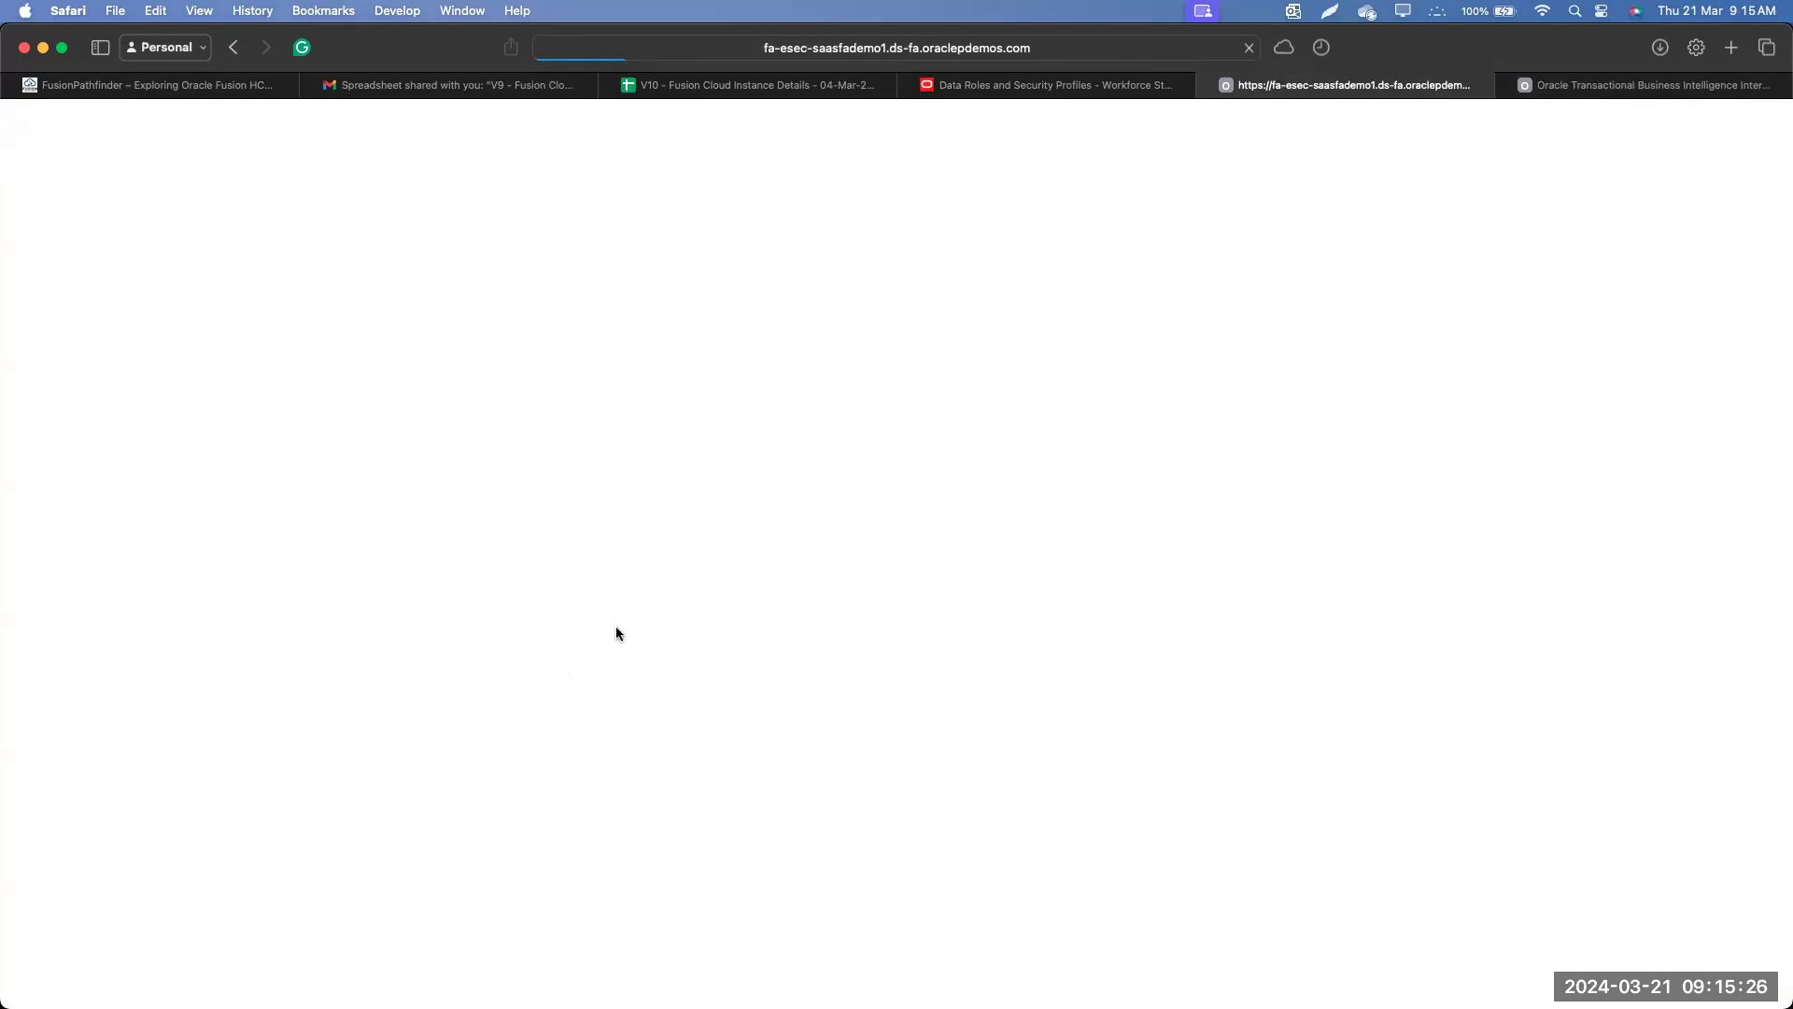
Go to the Fusion home page and open Workforce Structures from the My Client Groups apps.
{"action": "left_click", "coordinate": [1553, 127]}
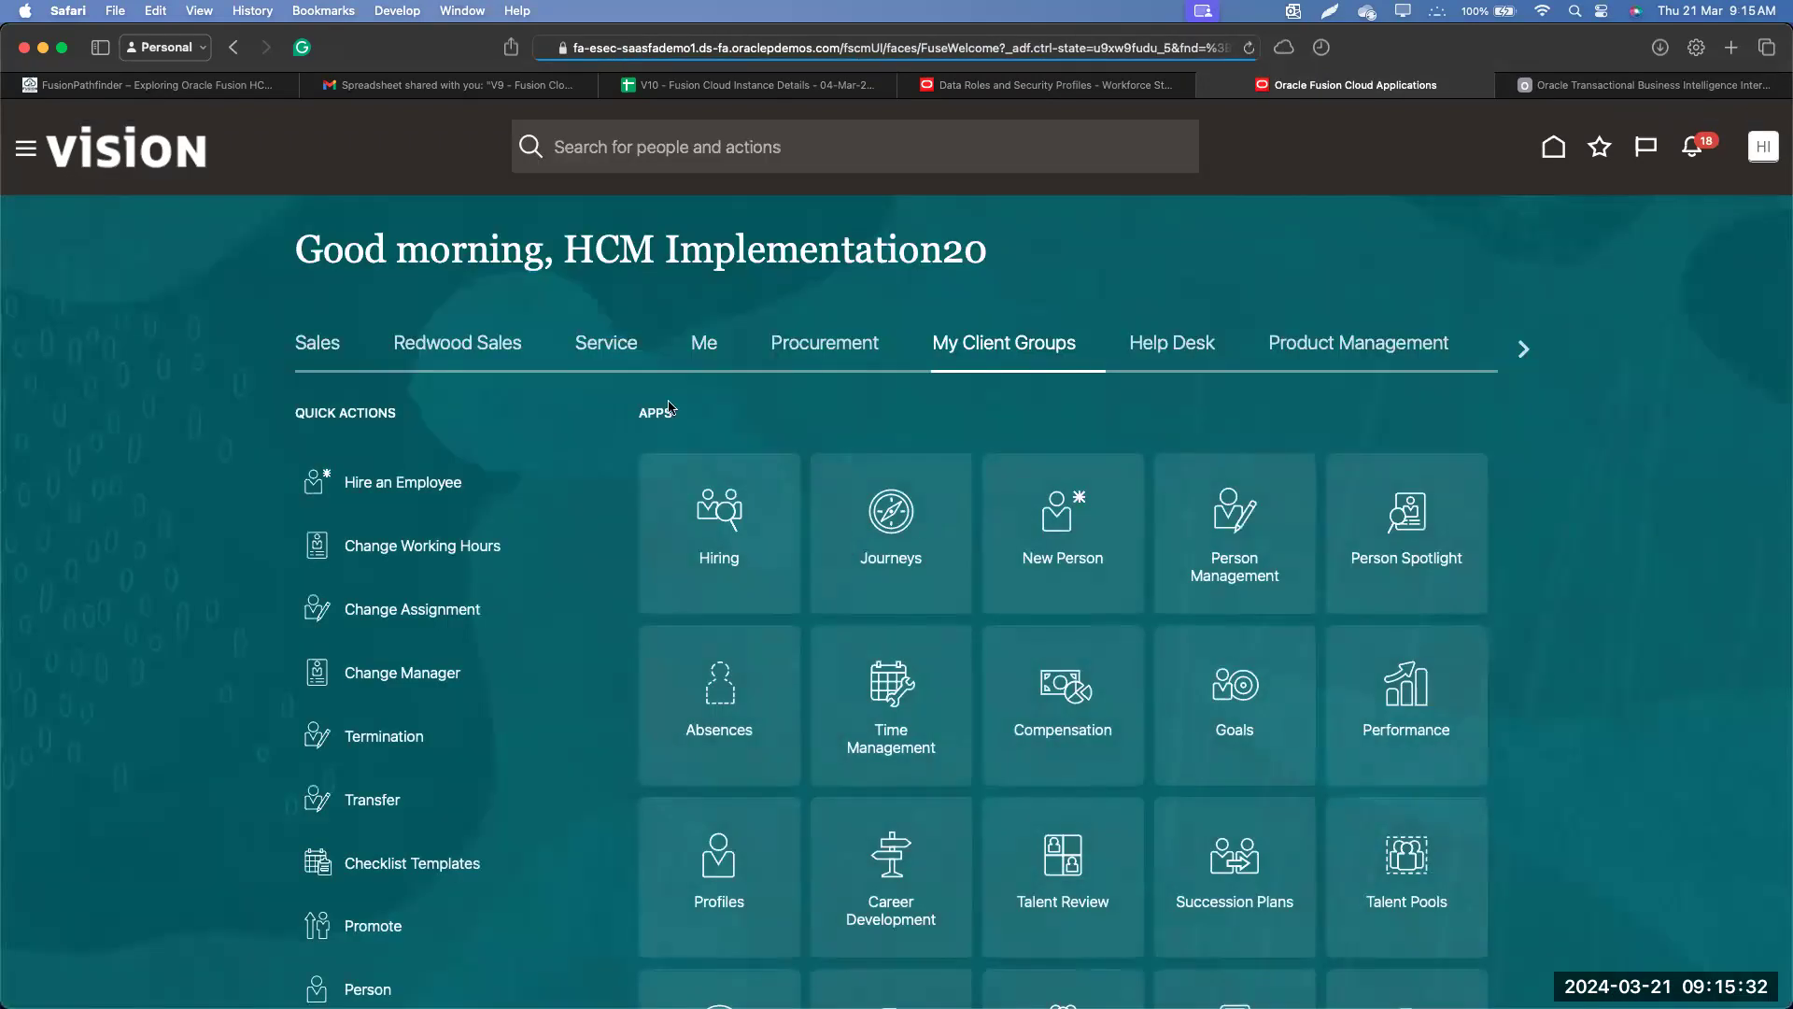
{"action": "scroll", "coordinate": [838, 530], "scroll_direction": "down", "scroll_amount": 10}
{"action": "scroll", "coordinate": [1289, 544], "scroll_direction": "up", "scroll_amount": 5}
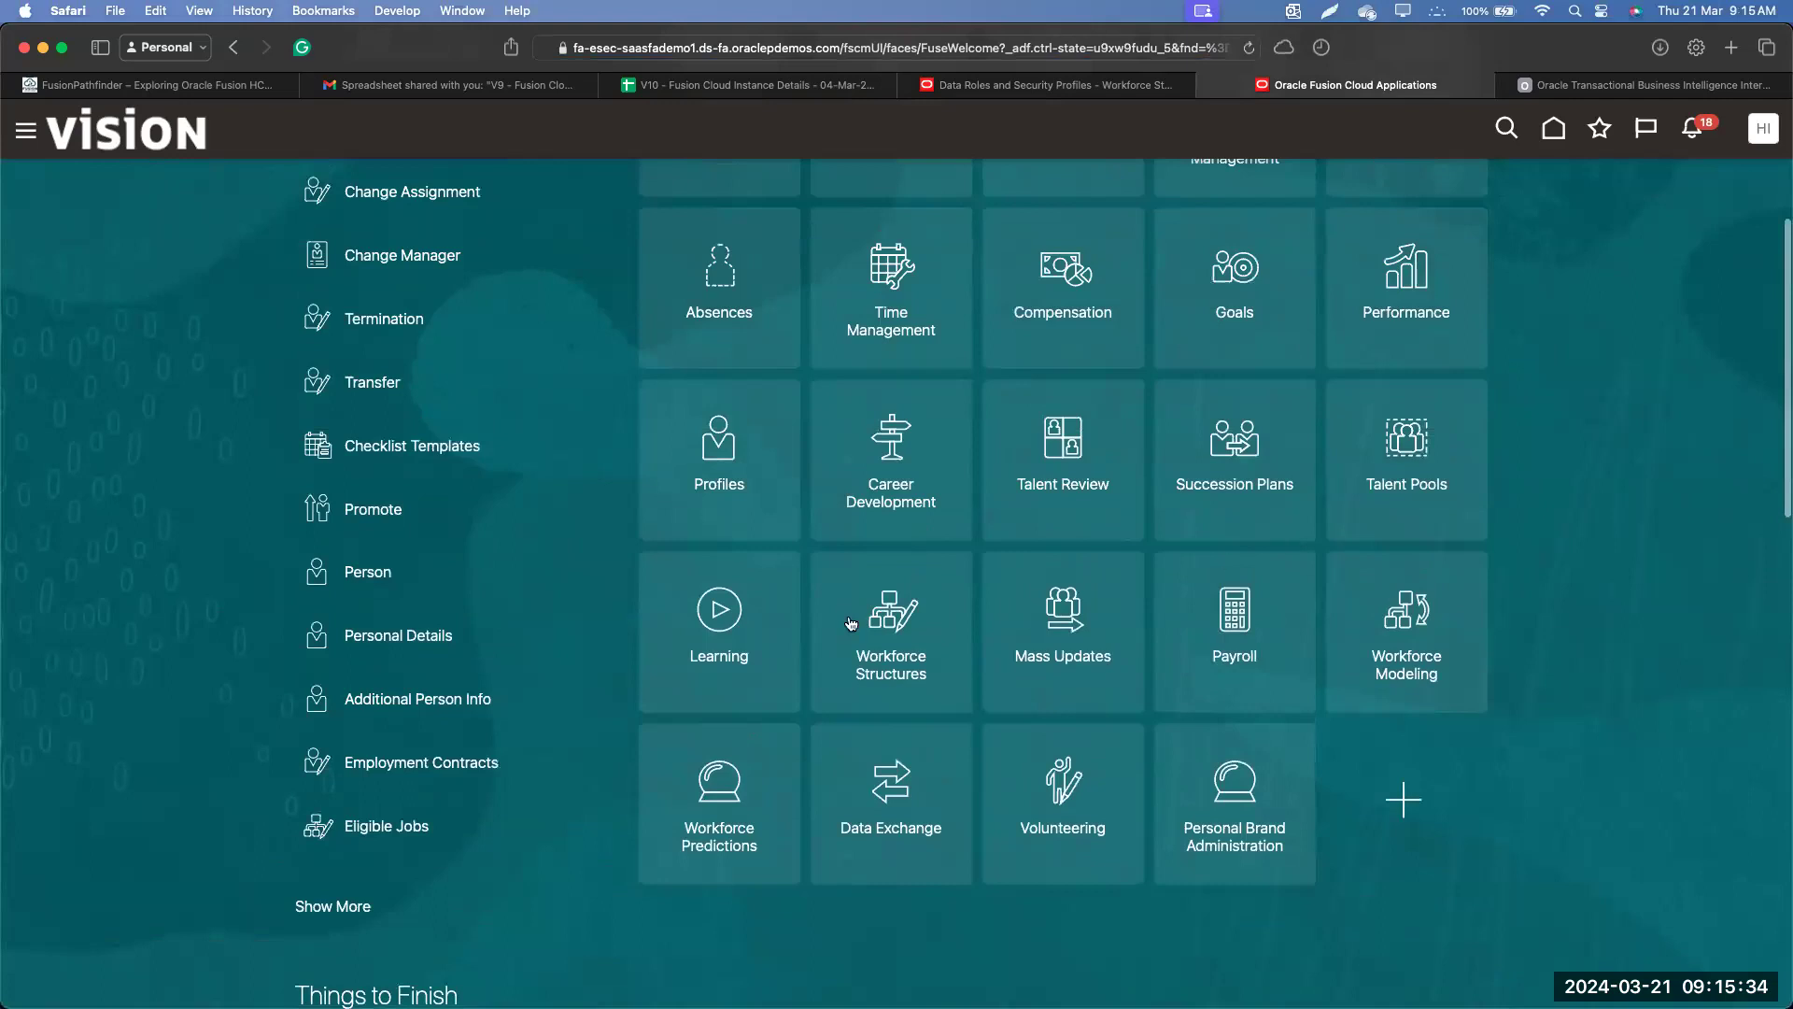
{"action": "left_click", "coordinate": [894, 640]}
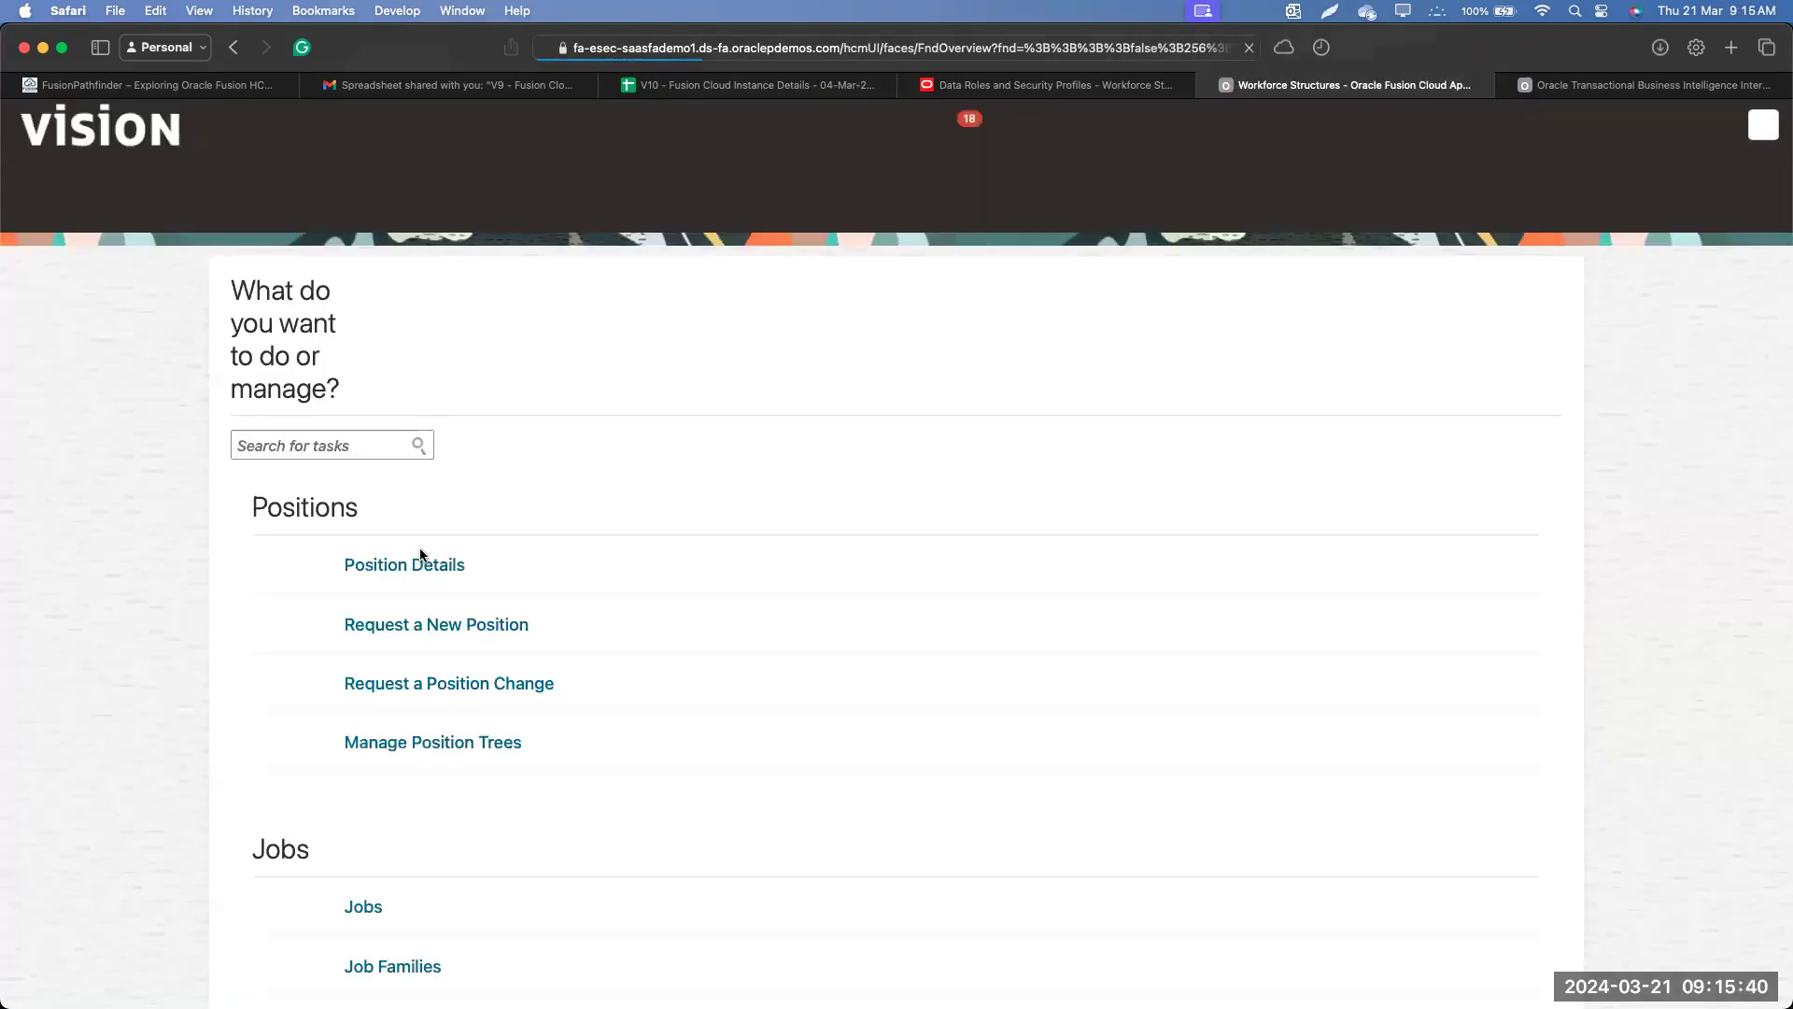
Examine the Security Profiles section of the Workforce Structures tasks for the available security profile types.
{"action": "scroll", "coordinate": [389, 586], "scroll_direction": "down", "scroll_amount": 7}
{"action": "scroll", "coordinate": [367, 597], "scroll_direction": "up", "scroll_amount": 3}
{"action": "scroll", "coordinate": [366, 598], "scroll_direction": "down", "scroll_amount": 20}
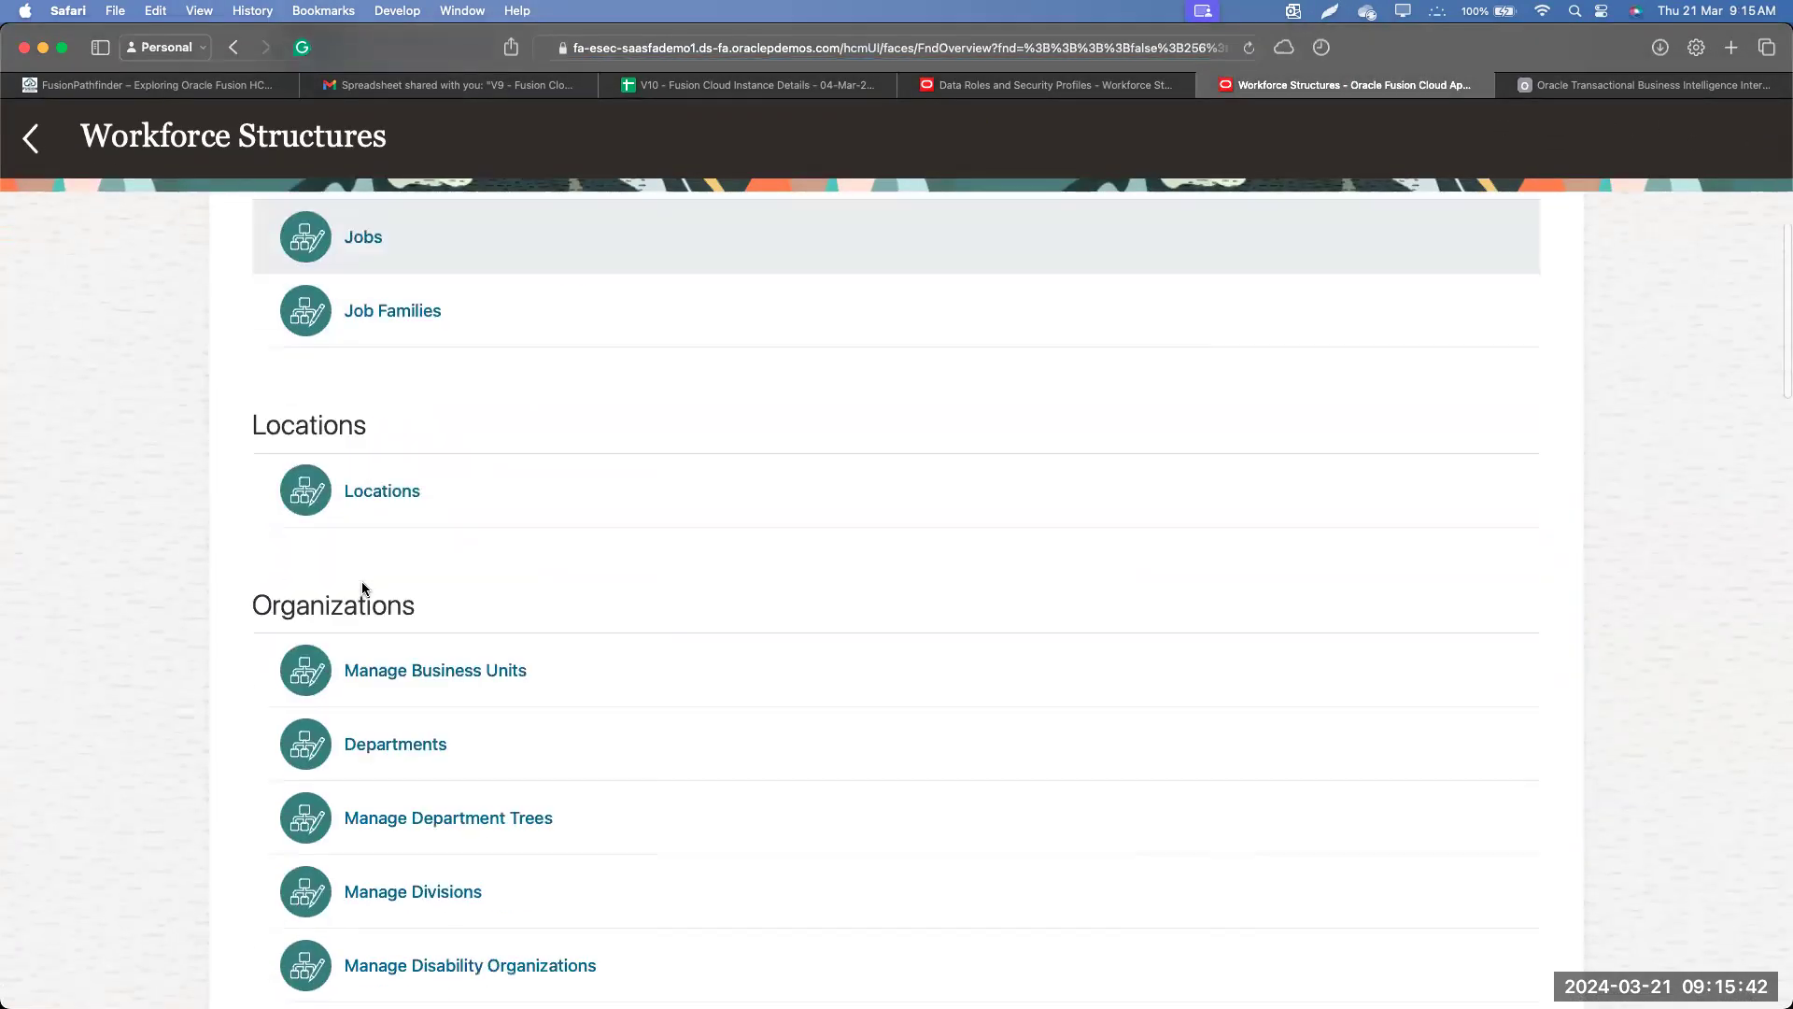
{"action": "scroll", "coordinate": [362, 581], "scroll_direction": "up", "scroll_amount": 3}
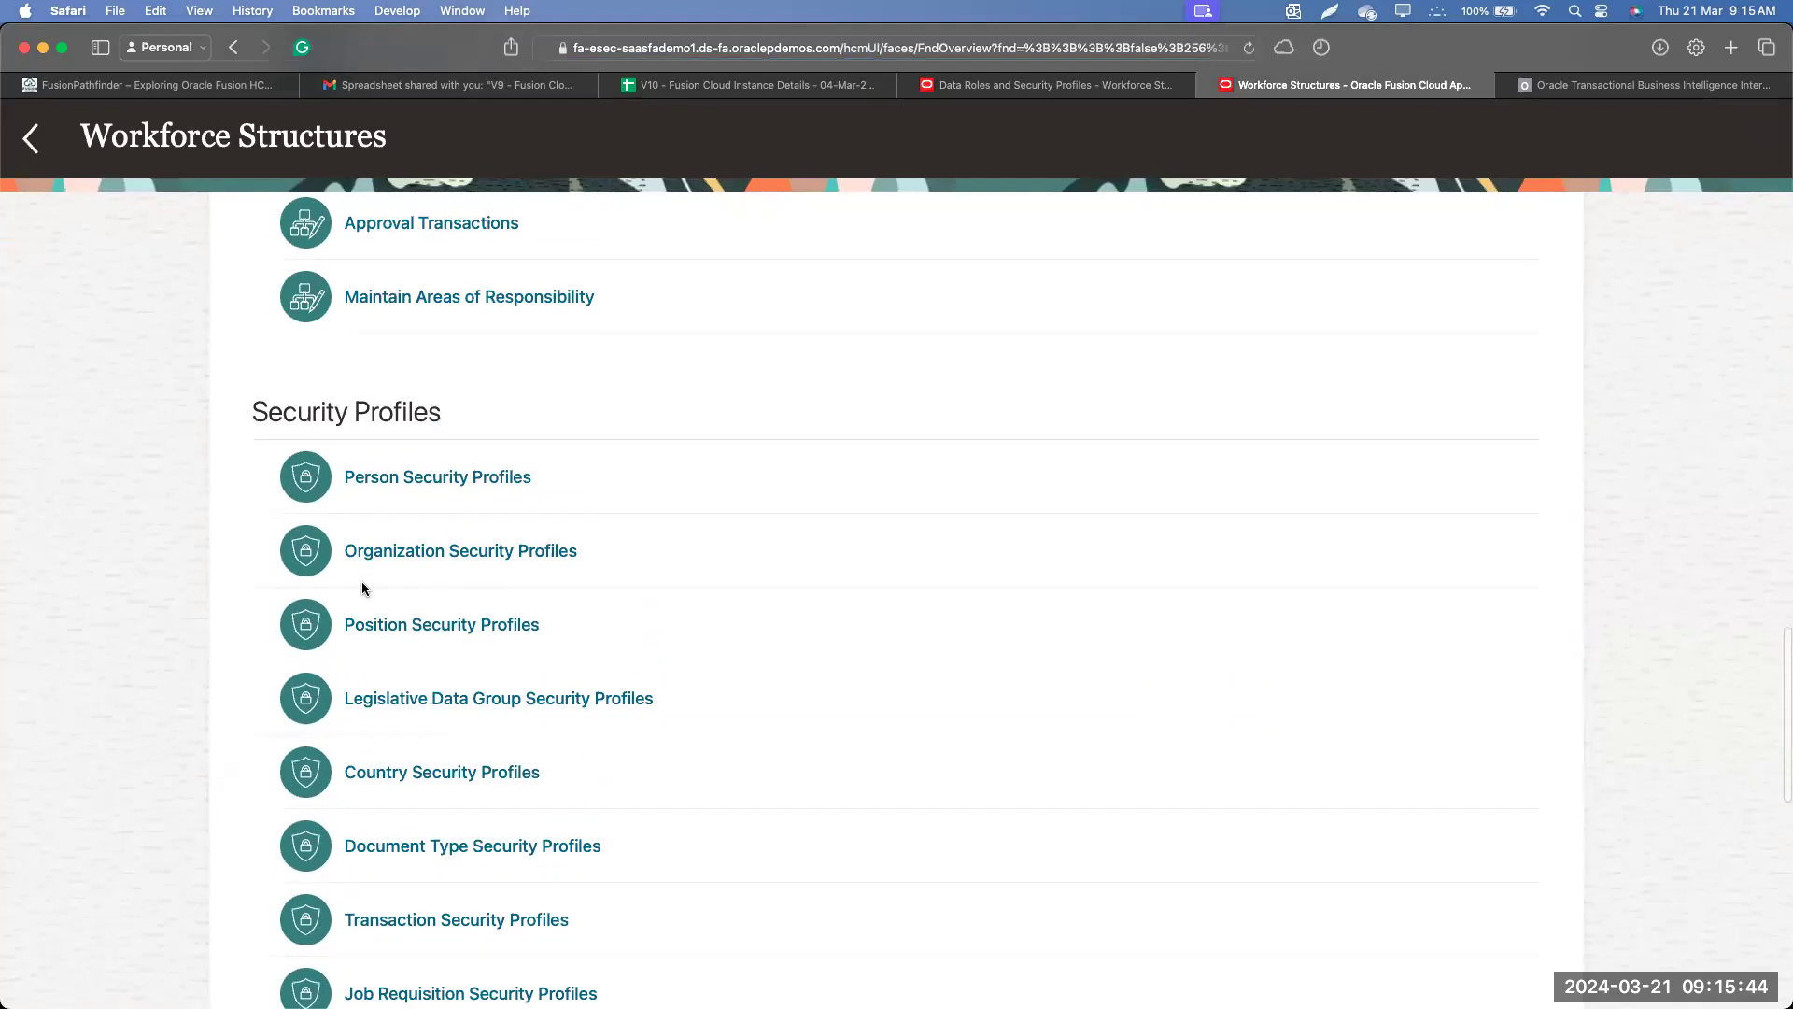
{"action": "left_click_drag", "start_coordinate": [253, 415], "coordinate": [471, 429]}
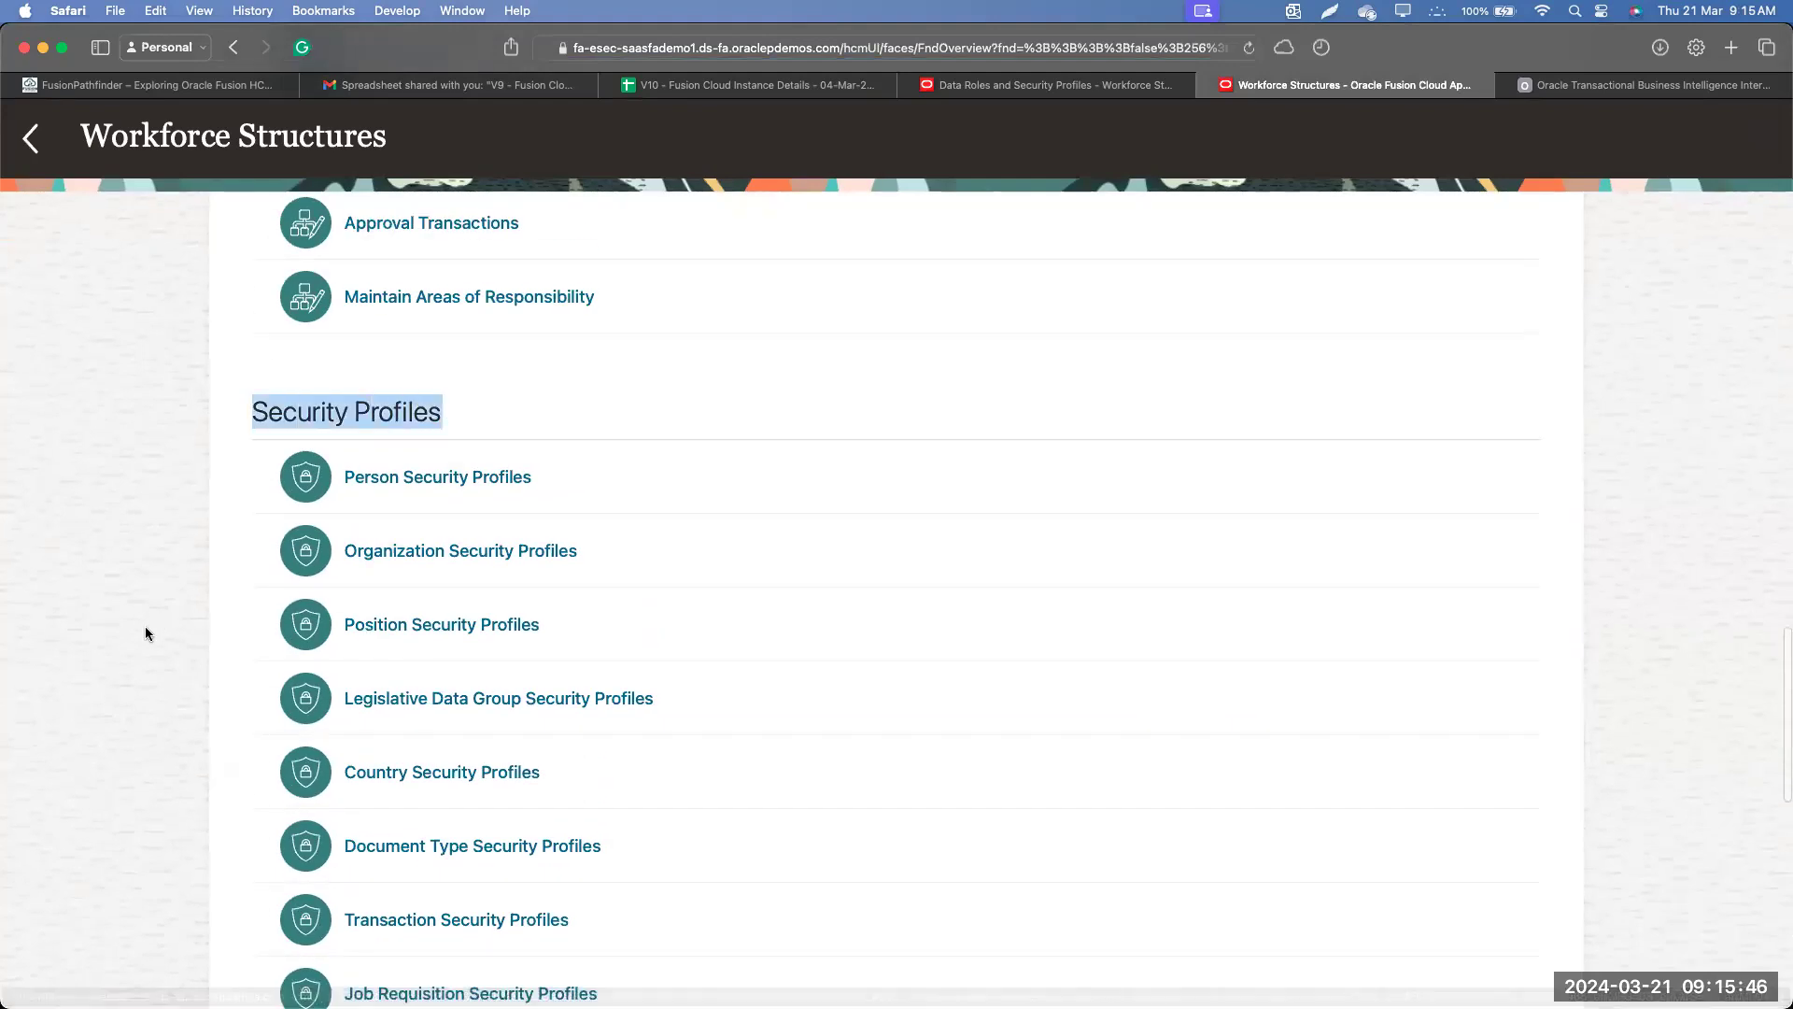
{"action": "scroll", "coordinate": [147, 640], "scroll_direction": "down", "scroll_amount": 3}
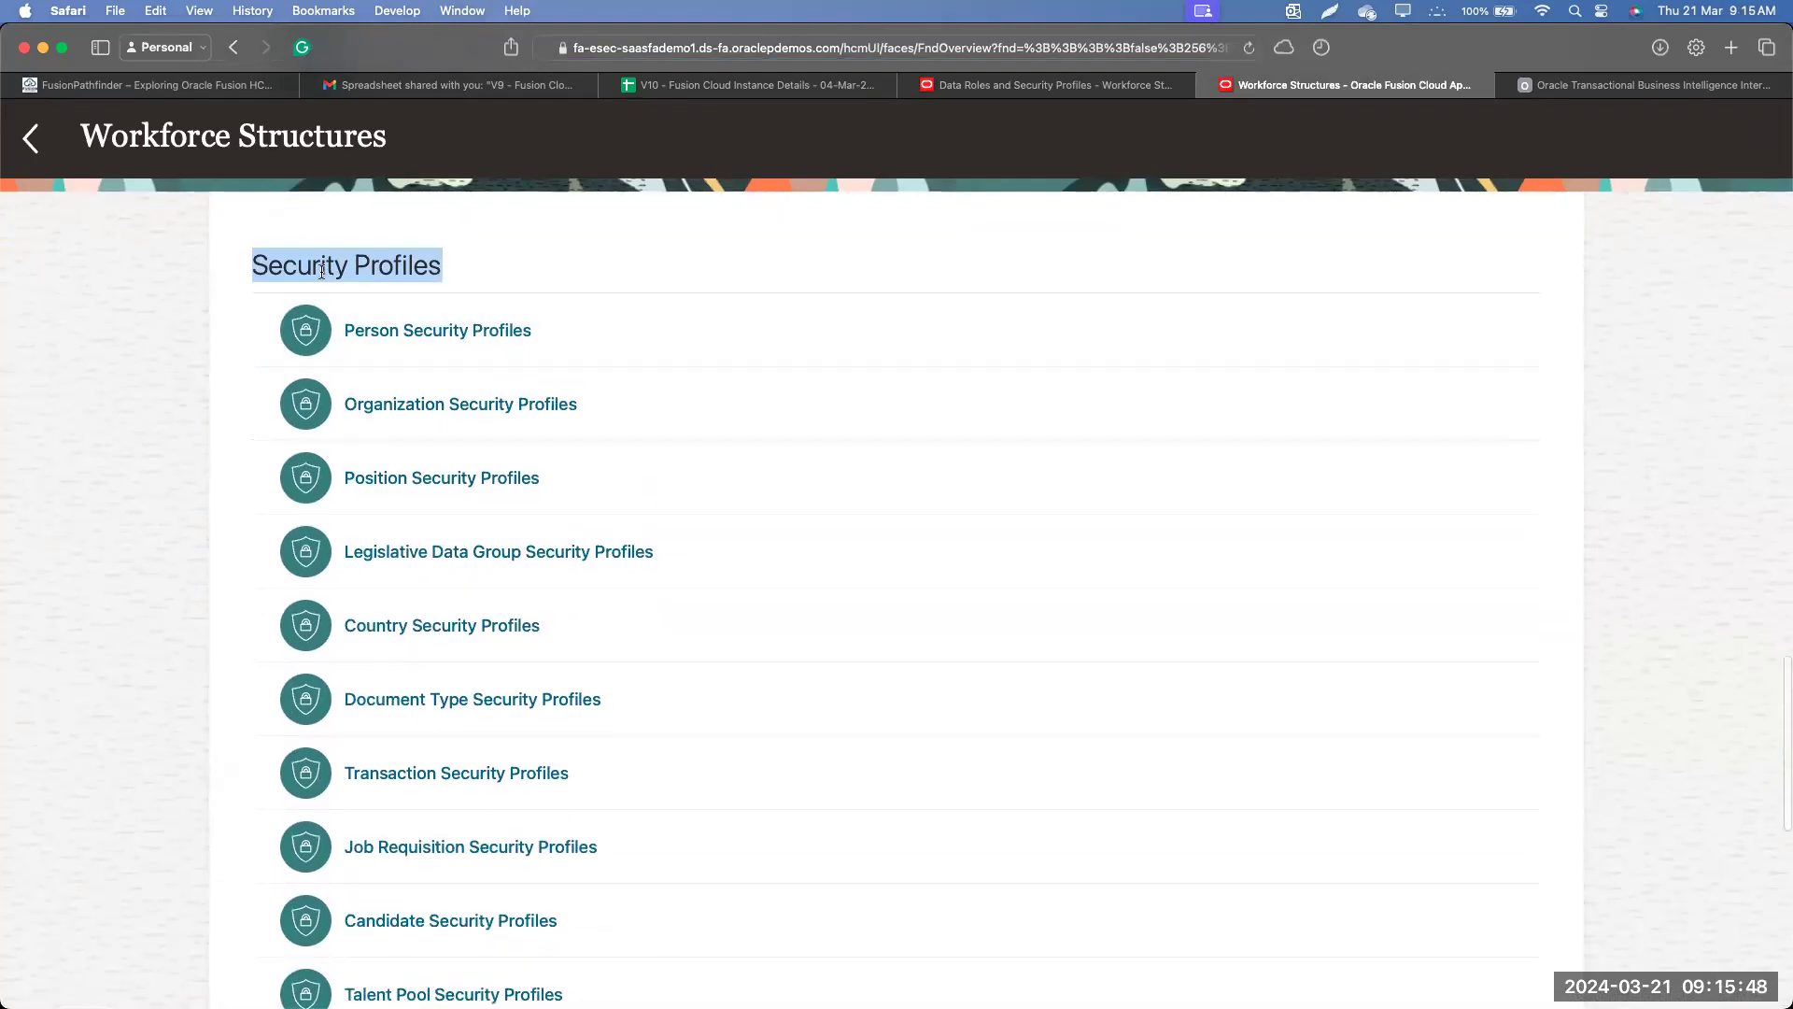
{"action": "scroll", "coordinate": [222, 592], "scroll_direction": "down", "scroll_amount": 7}
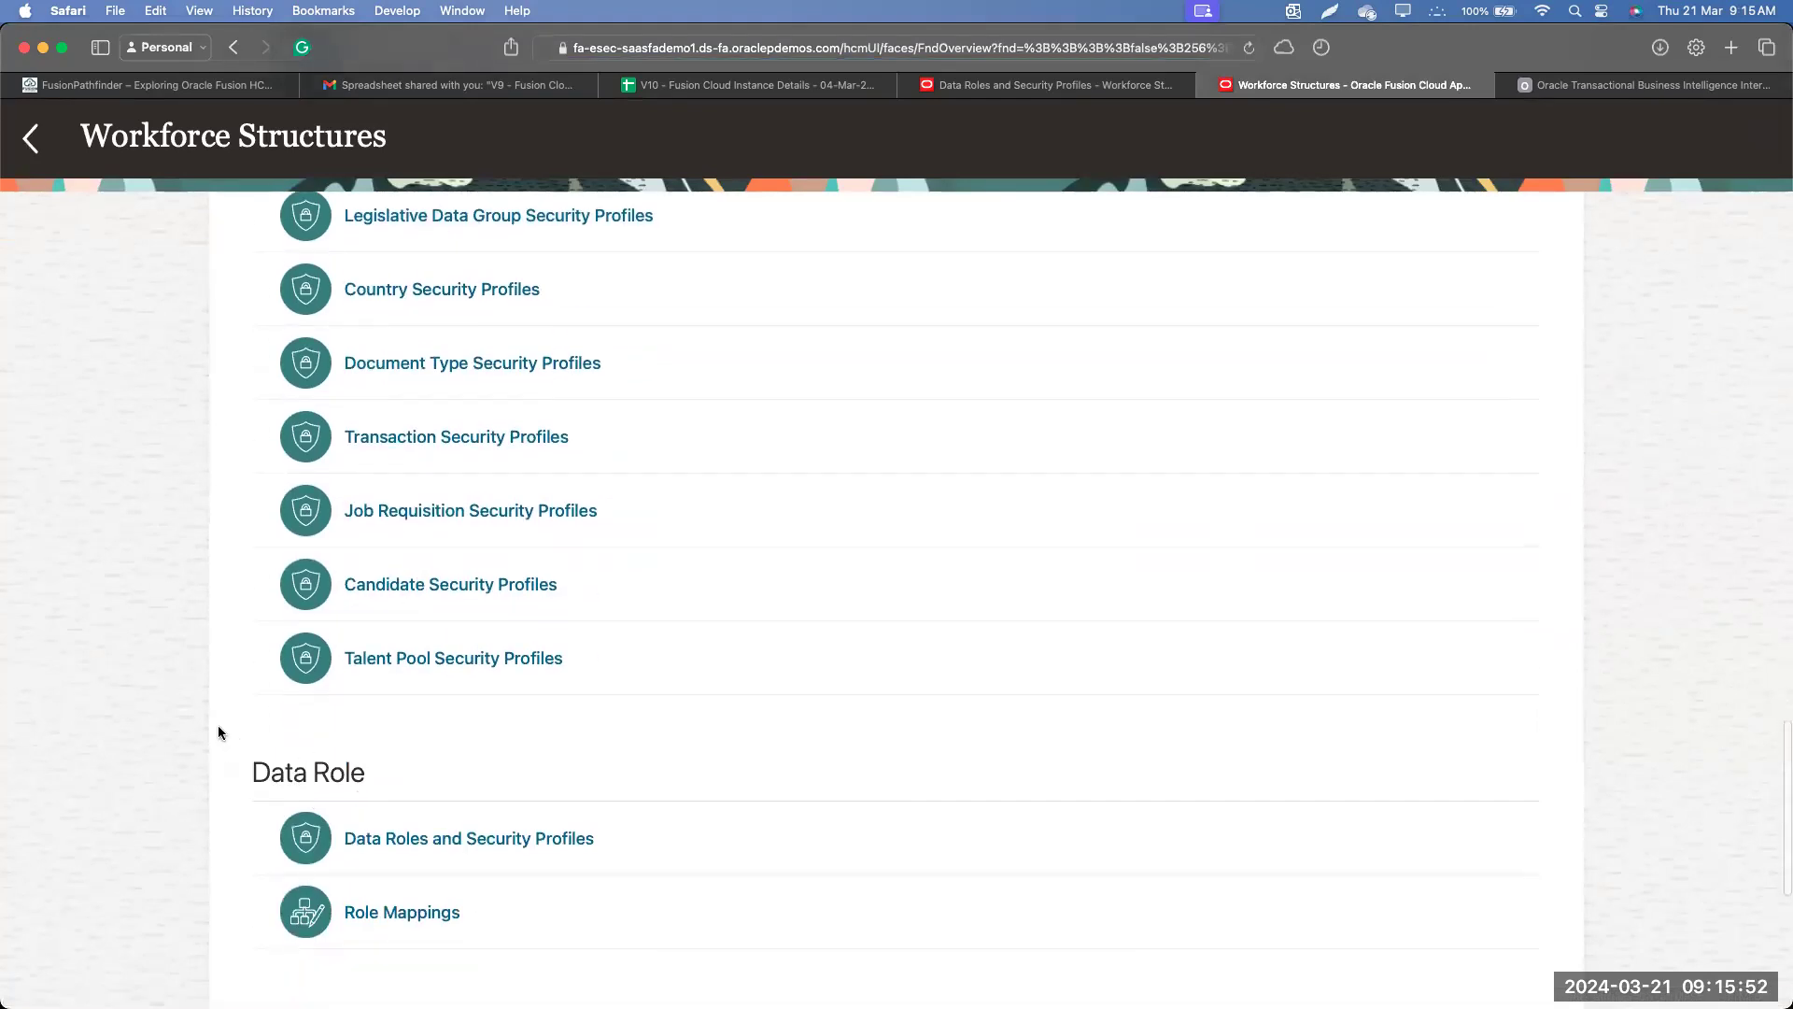
{"action": "scroll", "coordinate": [237, 598], "scroll_direction": "up", "scroll_amount": 4}
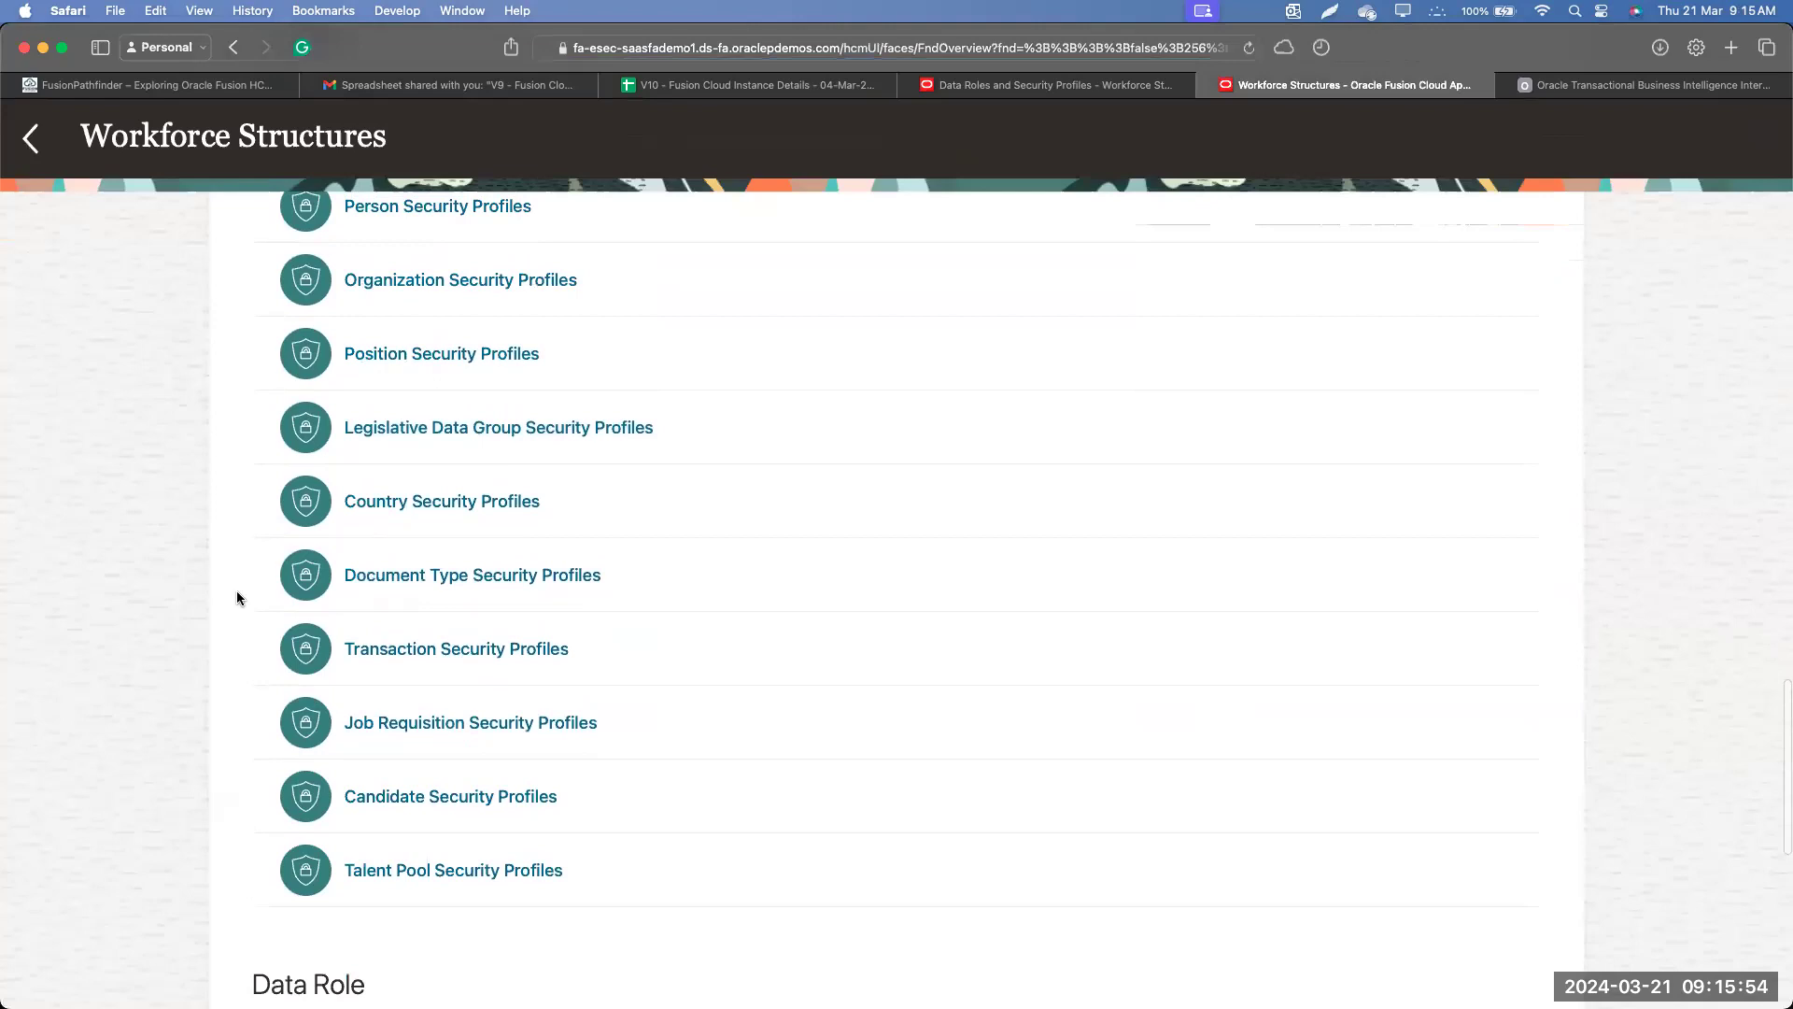
{"action": "scroll", "coordinate": [237, 598], "scroll_direction": "up", "scroll_amount": 2}
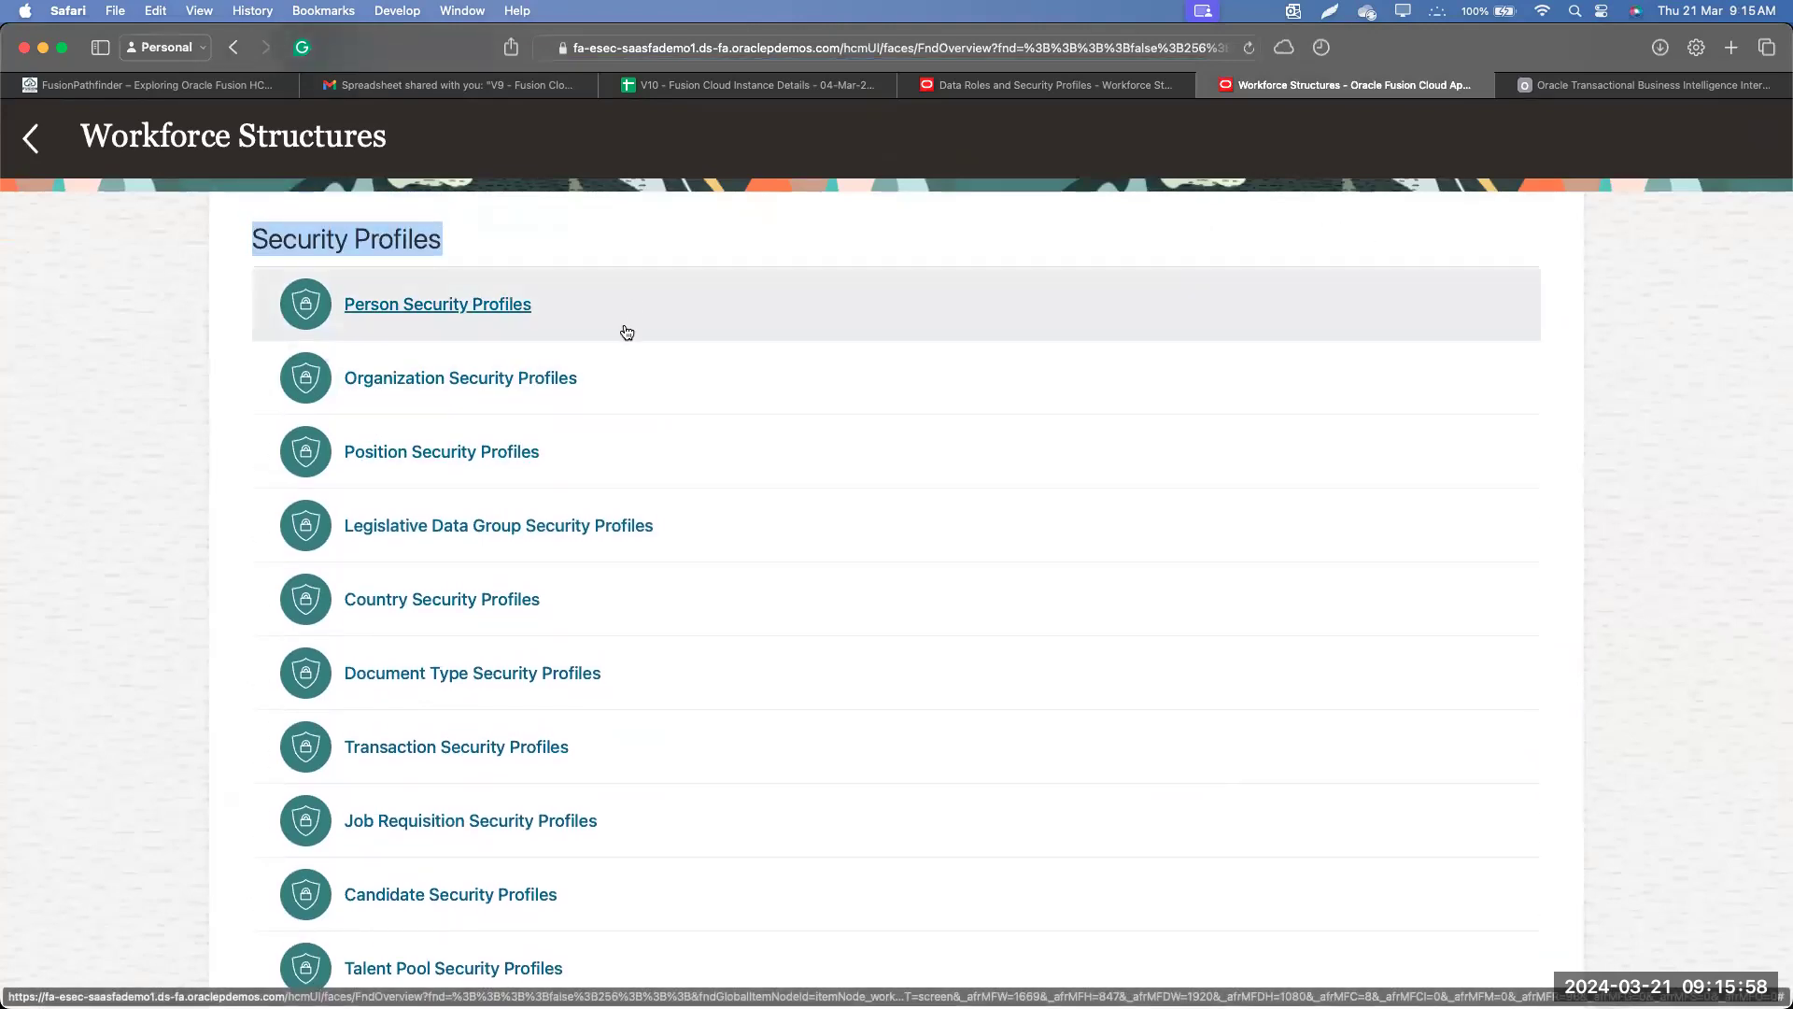
{"action": "scroll", "coordinate": [148, 674], "scroll_direction": "down", "scroll_amount": 1}
{"action": "scroll", "coordinate": [147, 667], "scroll_direction": "down", "scroll_amount": 2}
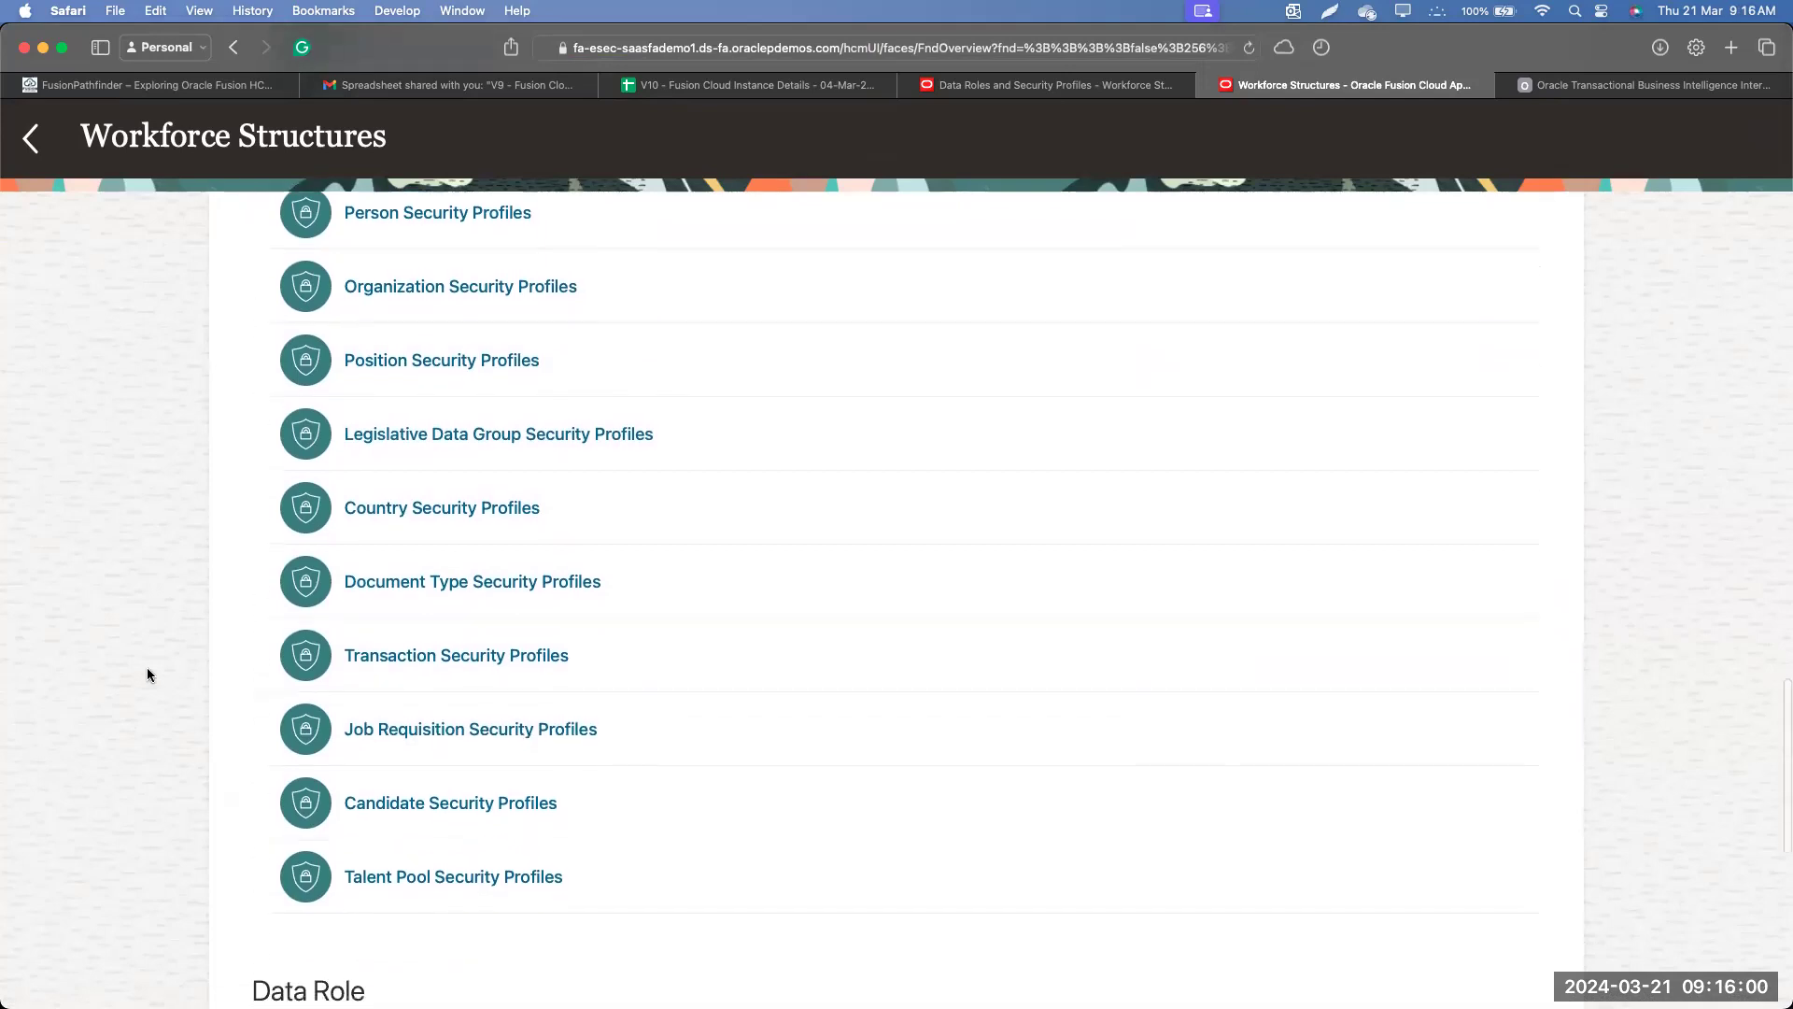
Recheck the security profile fields on the data role page and open Job Requisition Security Profiles in Workforce Structures.
{"action": "left_click", "coordinate": [1042, 85]}
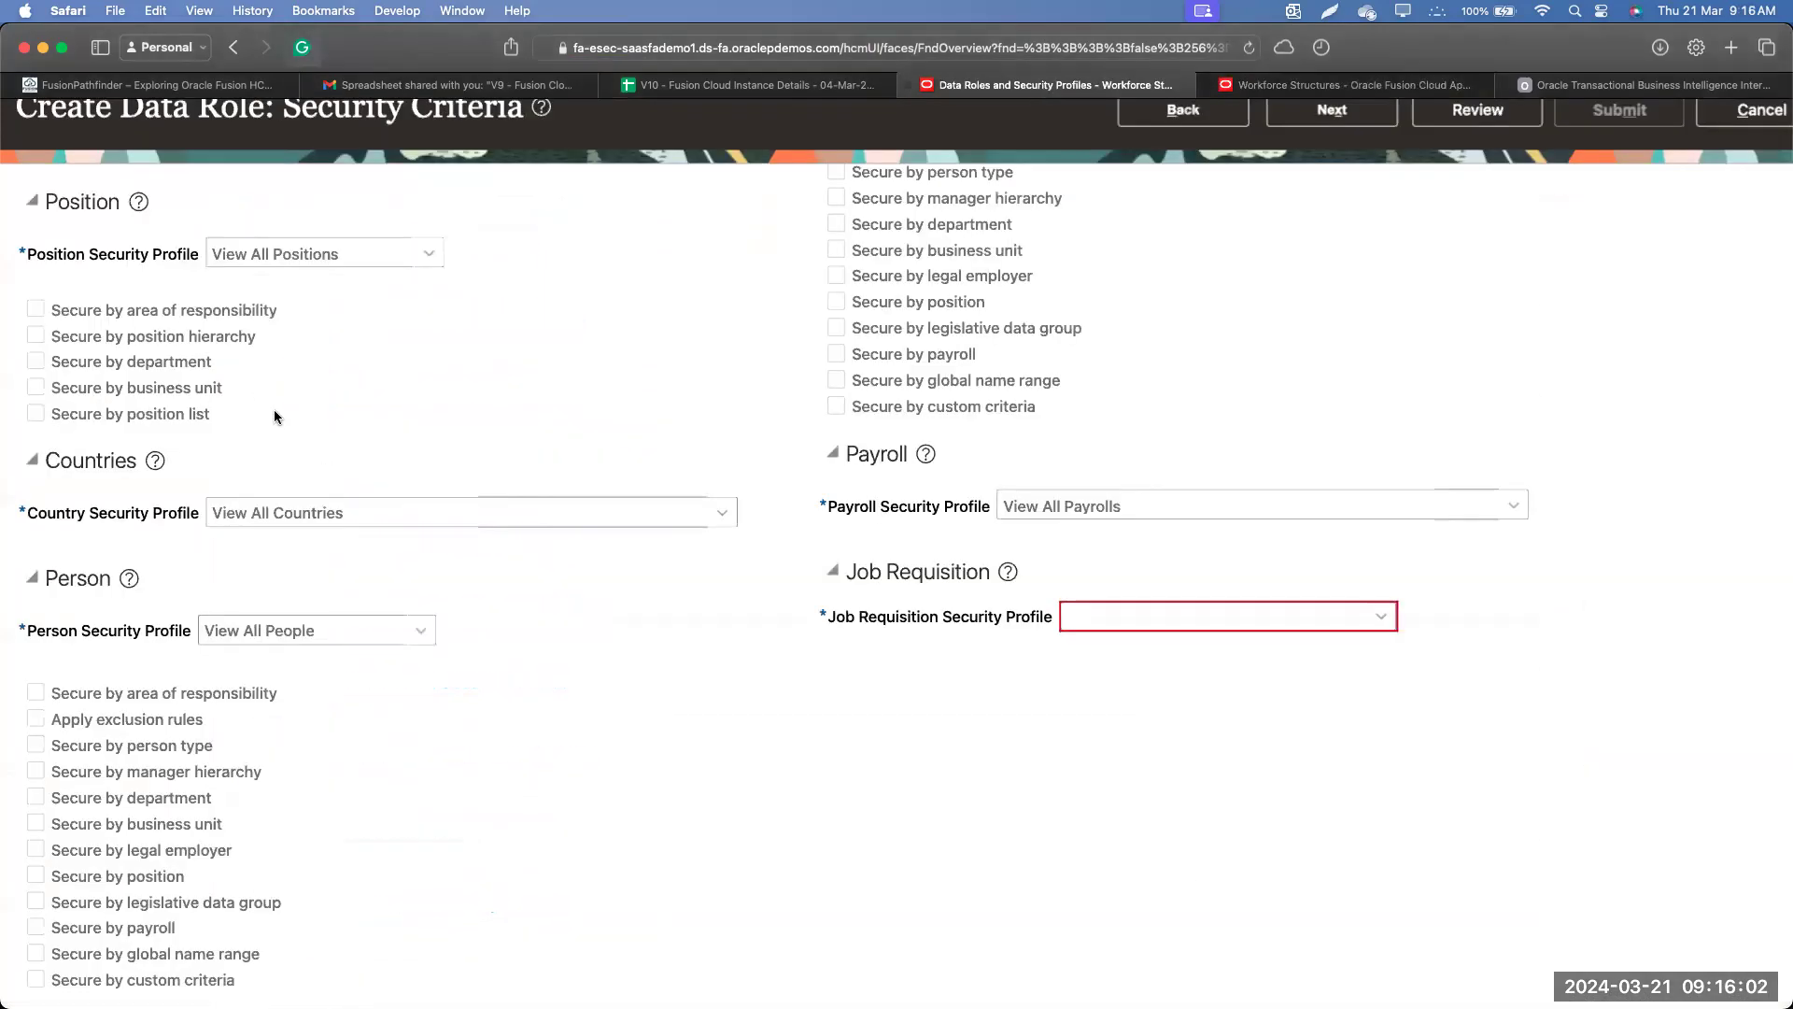
{"action": "scroll", "coordinate": [254, 635], "scroll_direction": "up", "scroll_amount": 5}
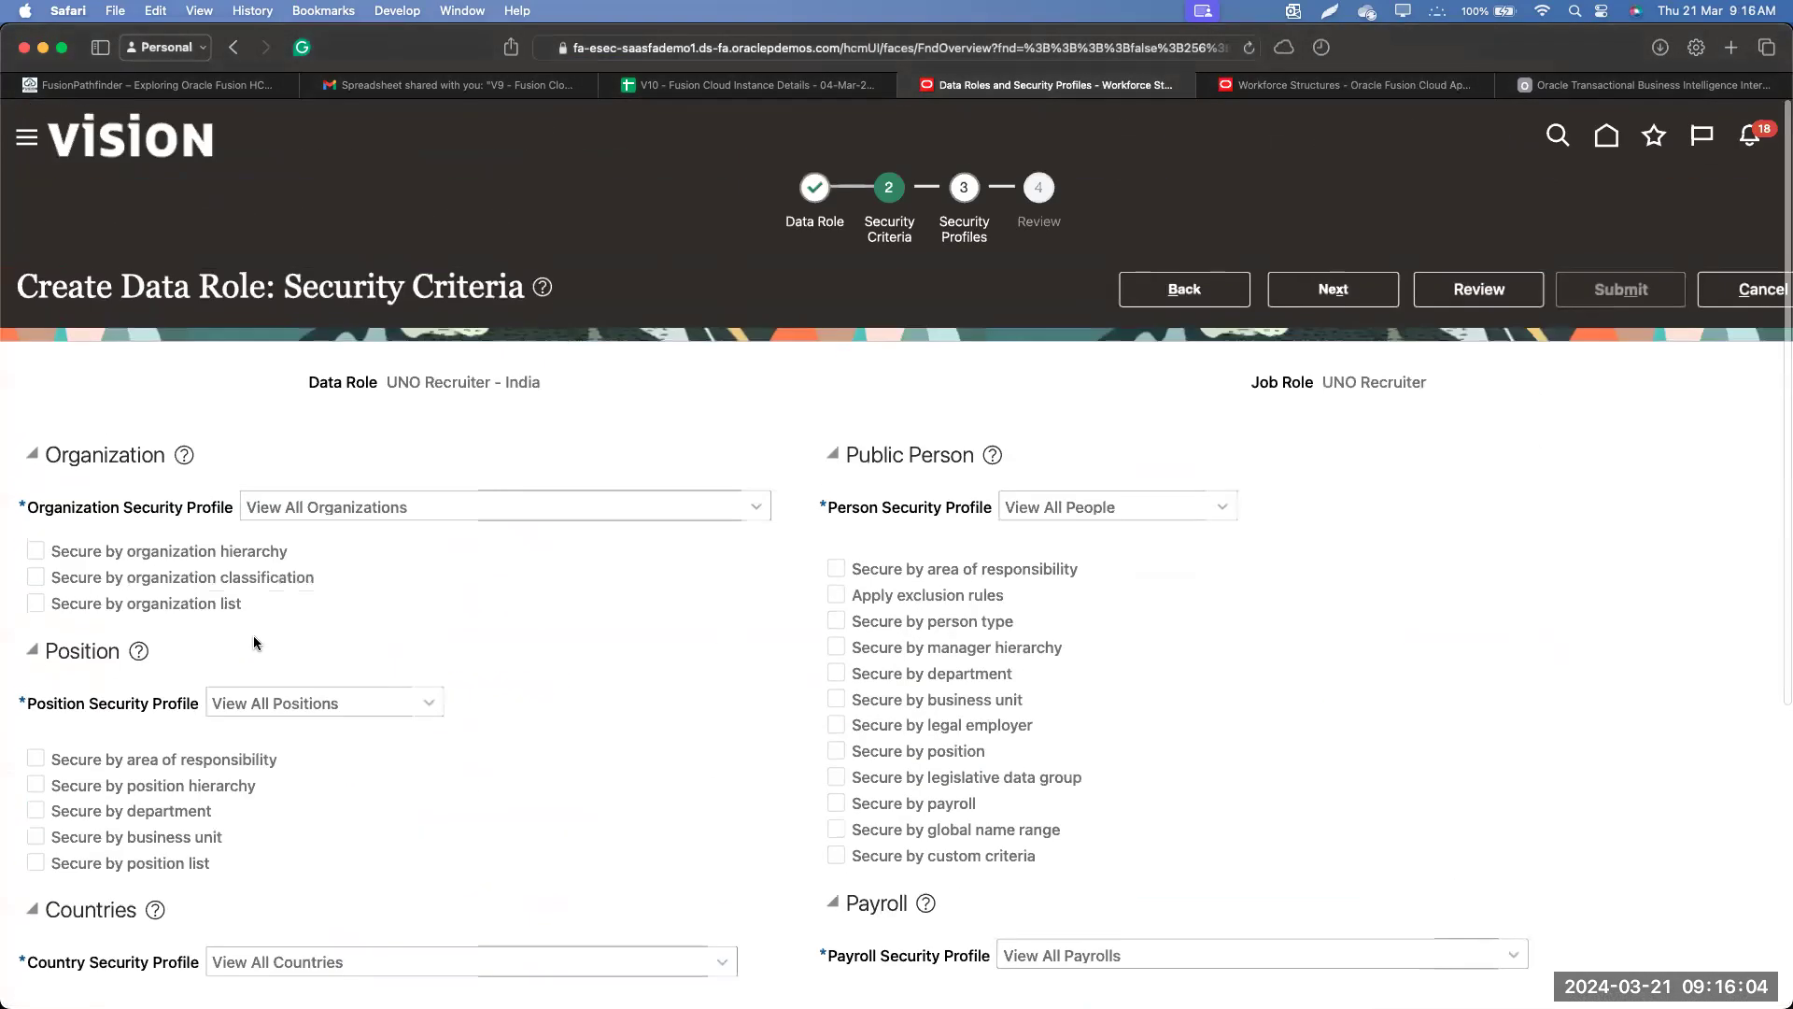
{"action": "left_click", "coordinate": [1385, 86]}
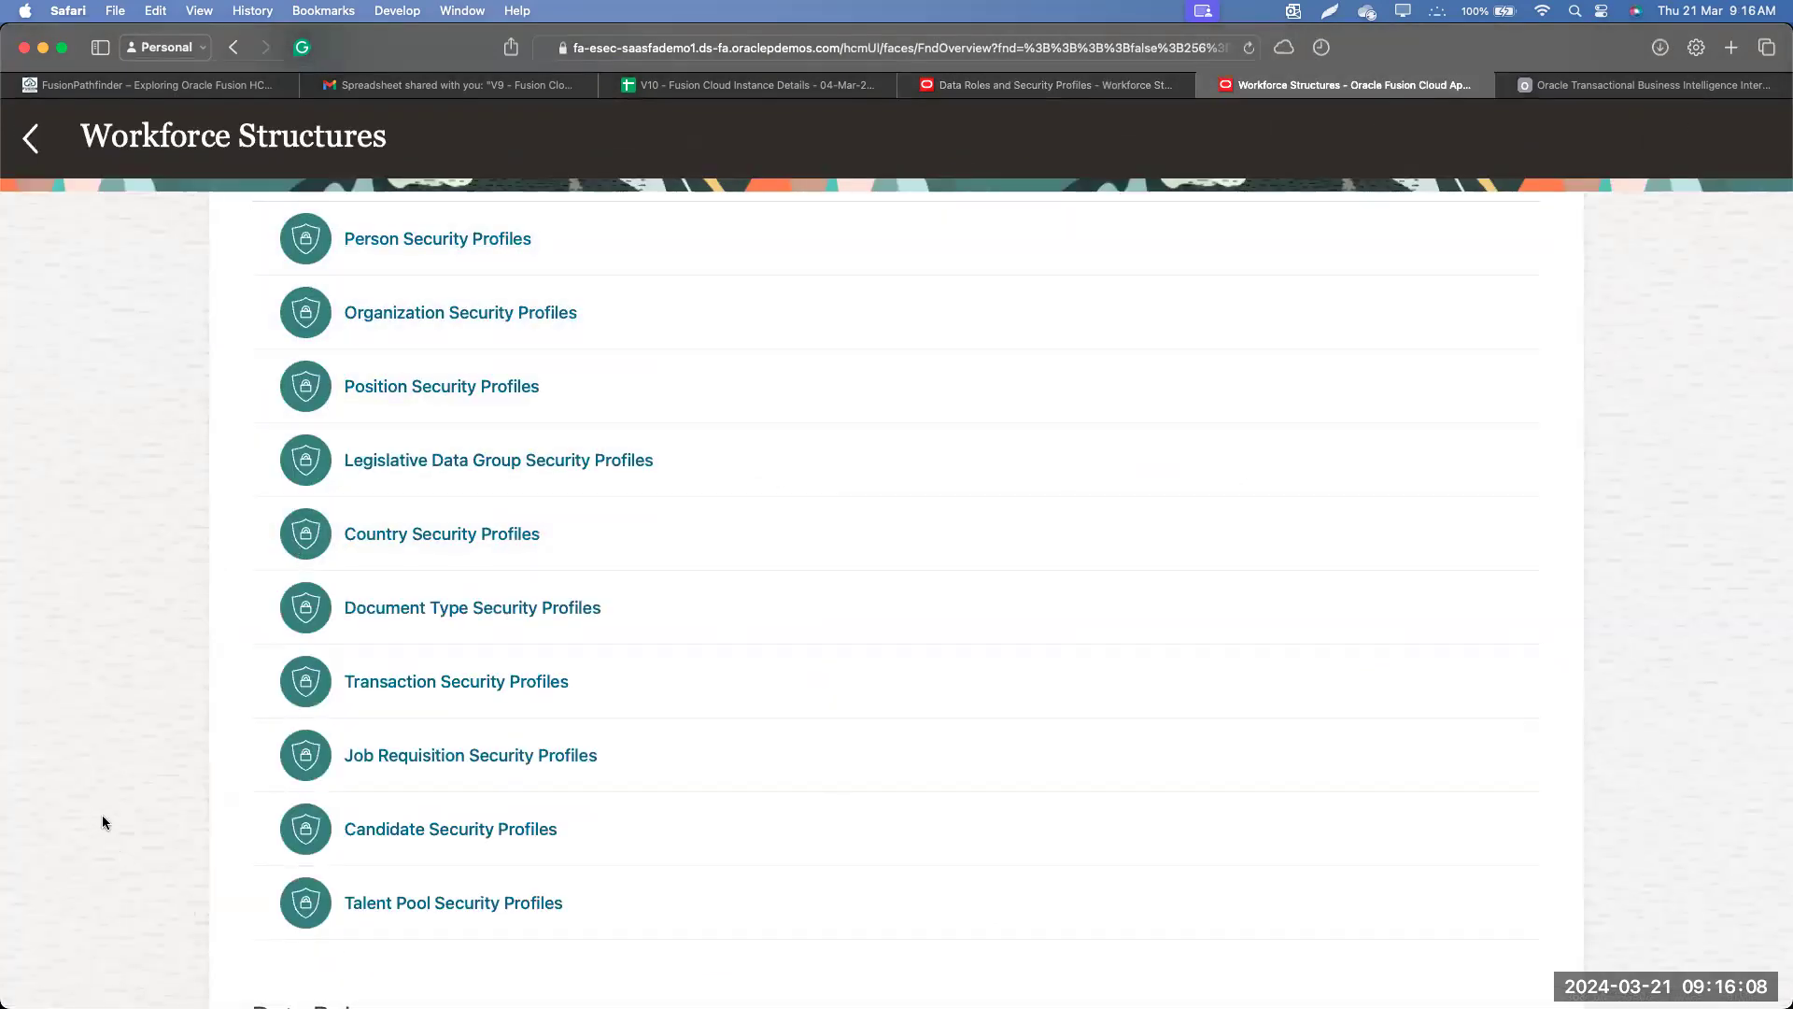
{"action": "left_click", "coordinate": [476, 759]}
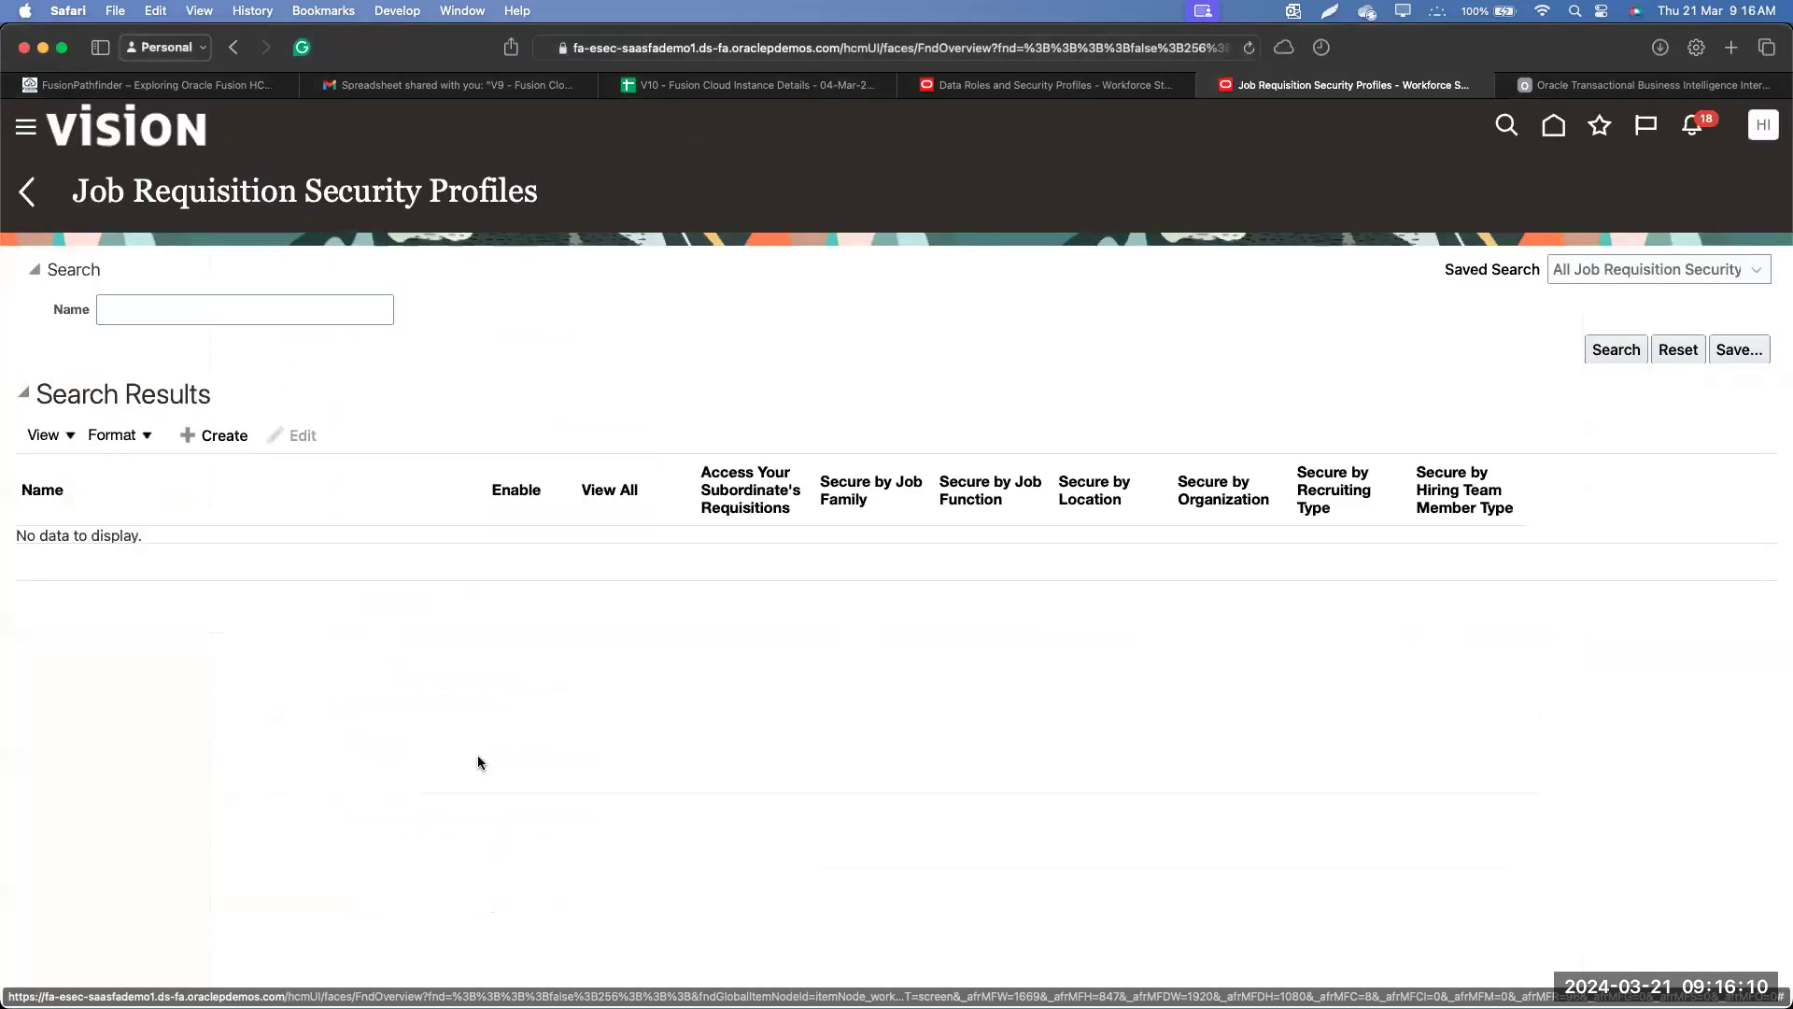
List the existing job requisition security profiles and start a new one named UNO Req Security Profile.
{"action": "left_click", "coordinate": [1616, 349]}
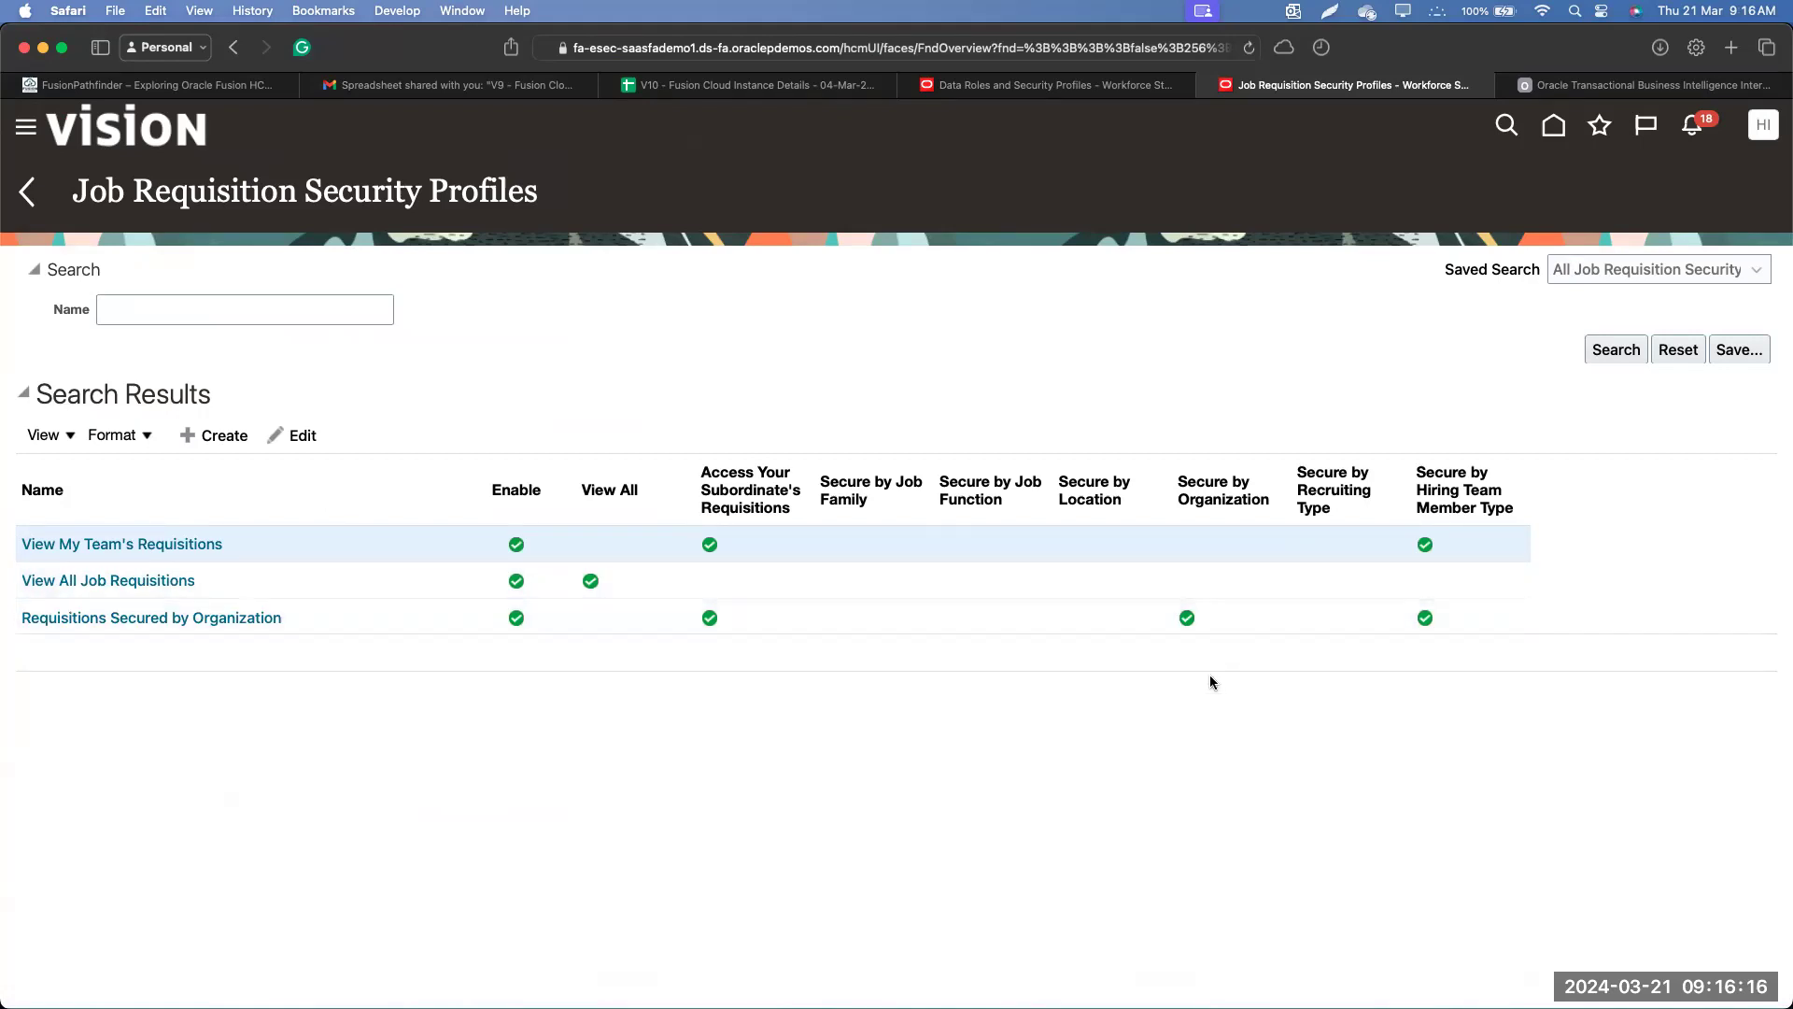
{"action": "left_click", "coordinate": [225, 436]}
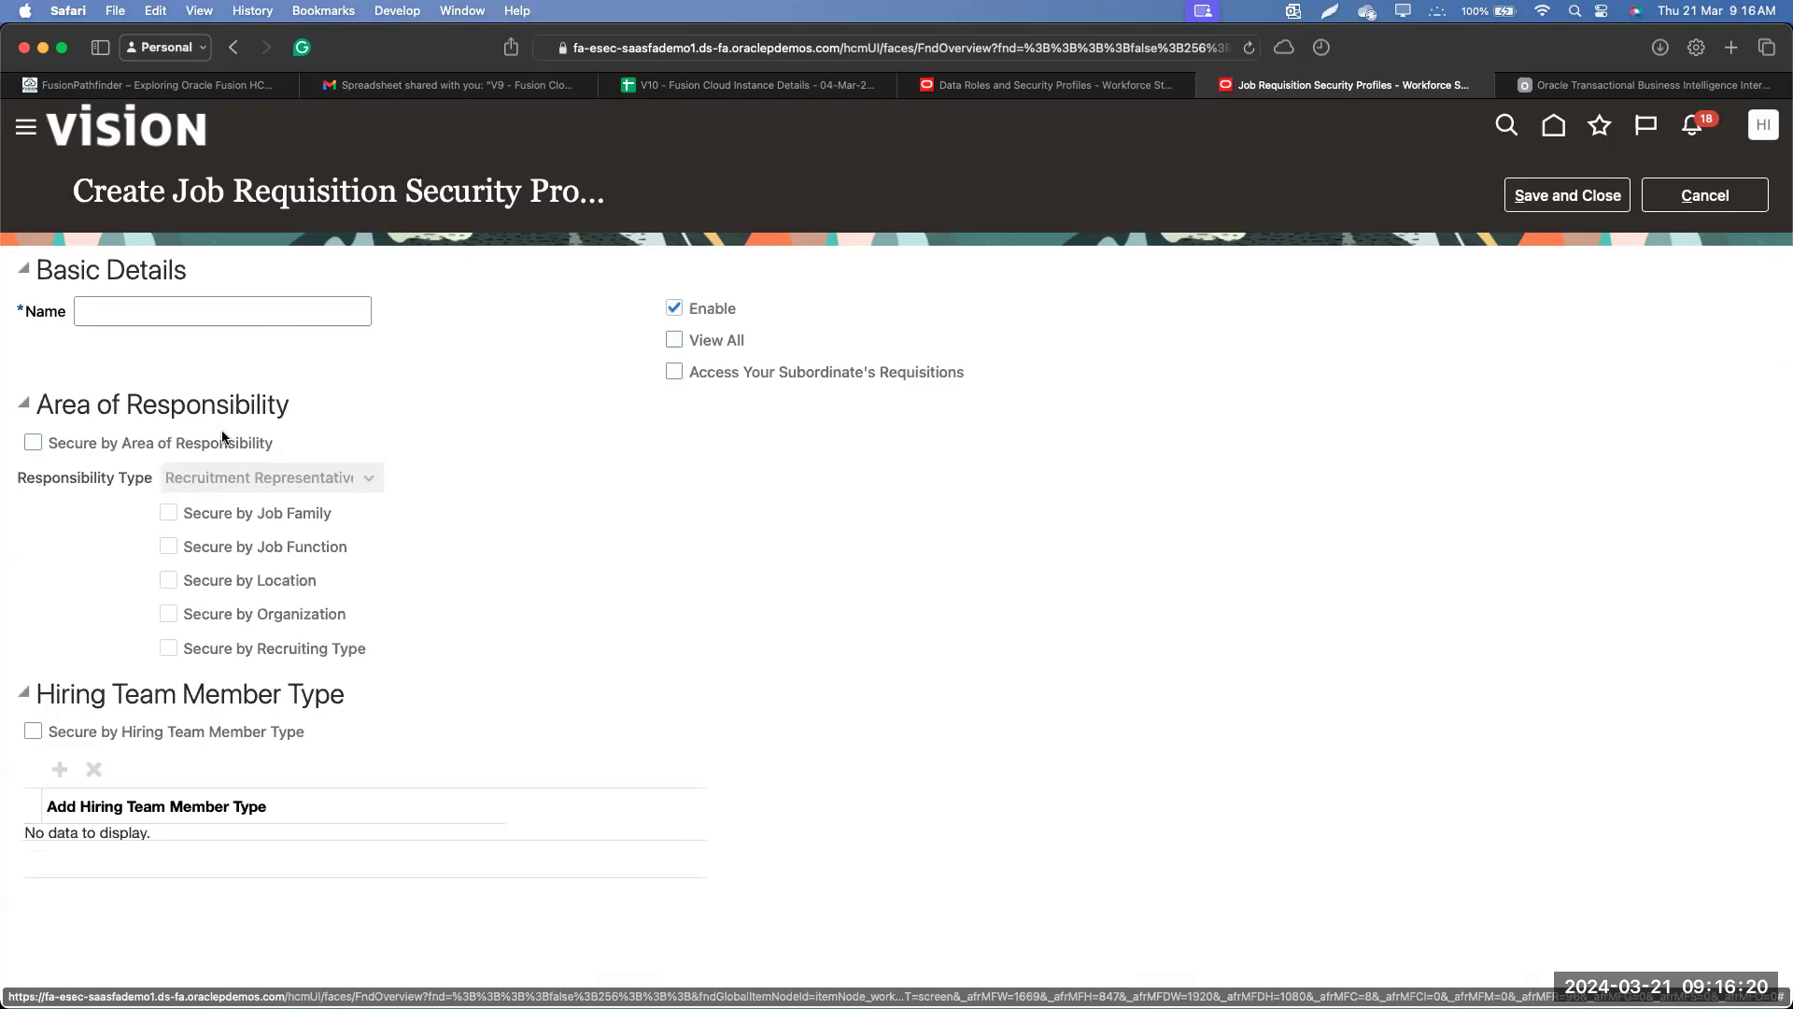
{"action": "left_click", "coordinate": [243, 308]}
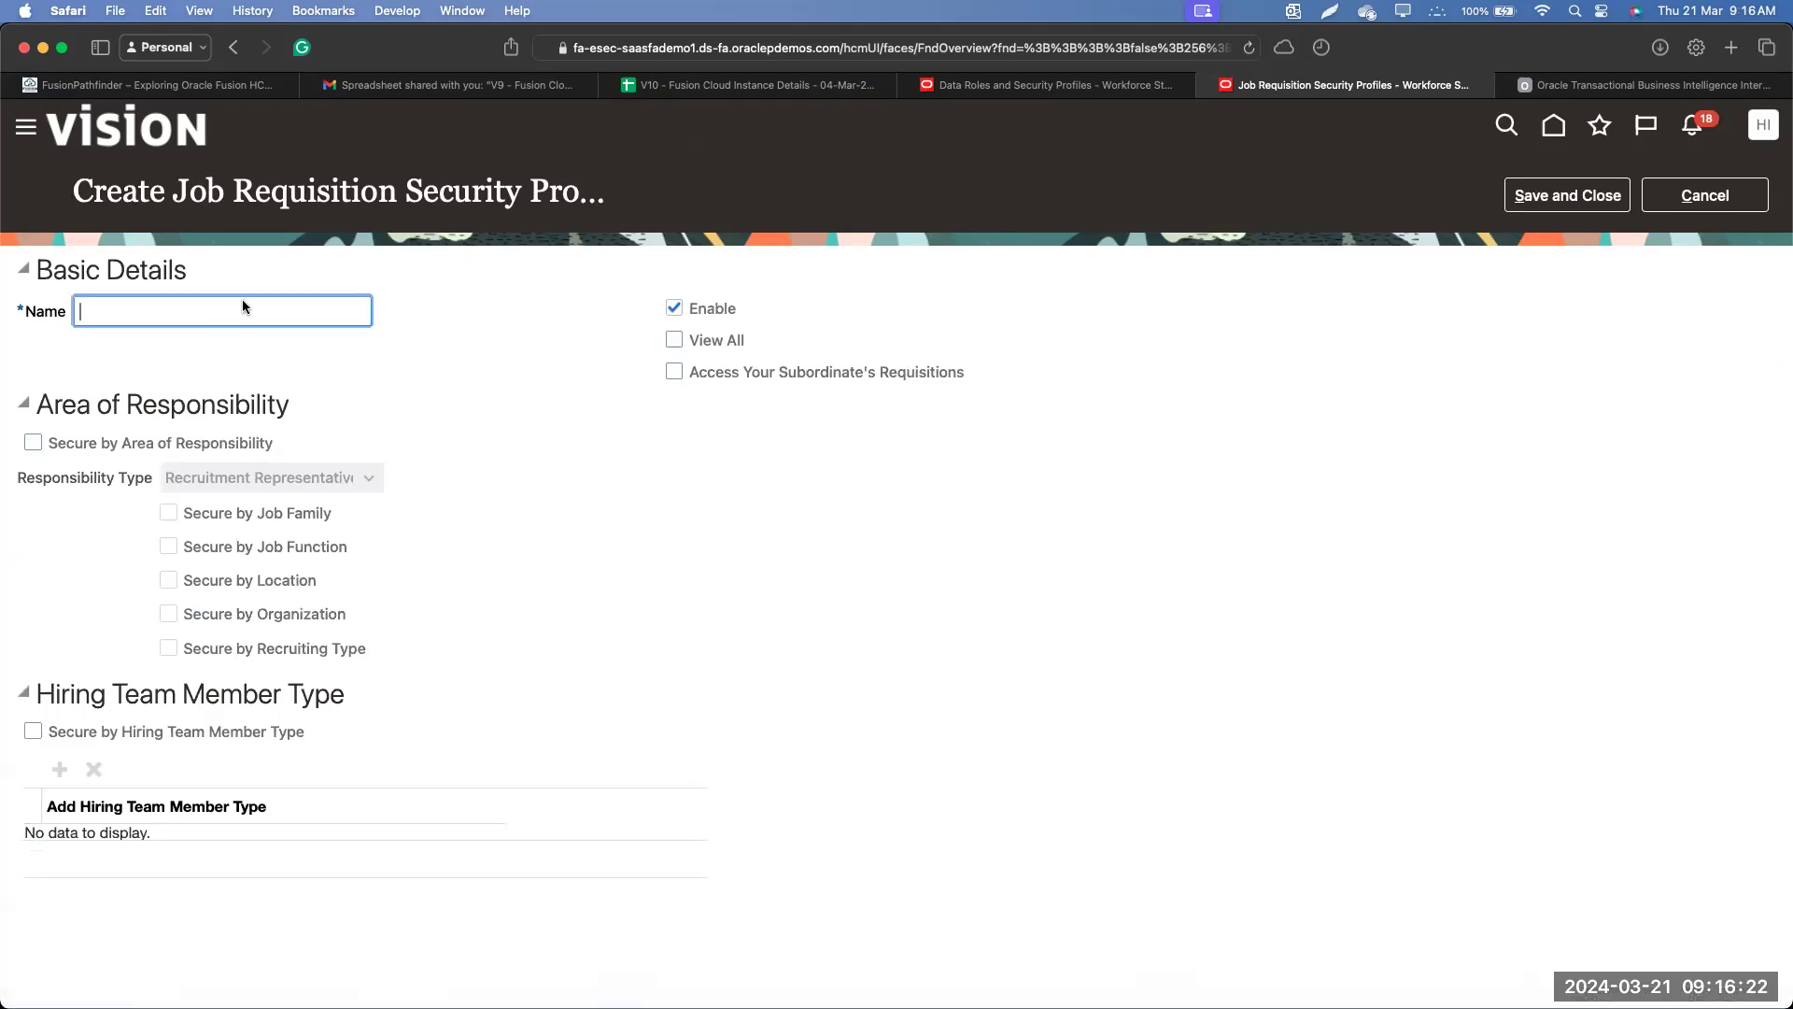
{"action": "type", "text": "UNO Req Security Profile"}
{"action": "left_click", "coordinate": [490, 441]}
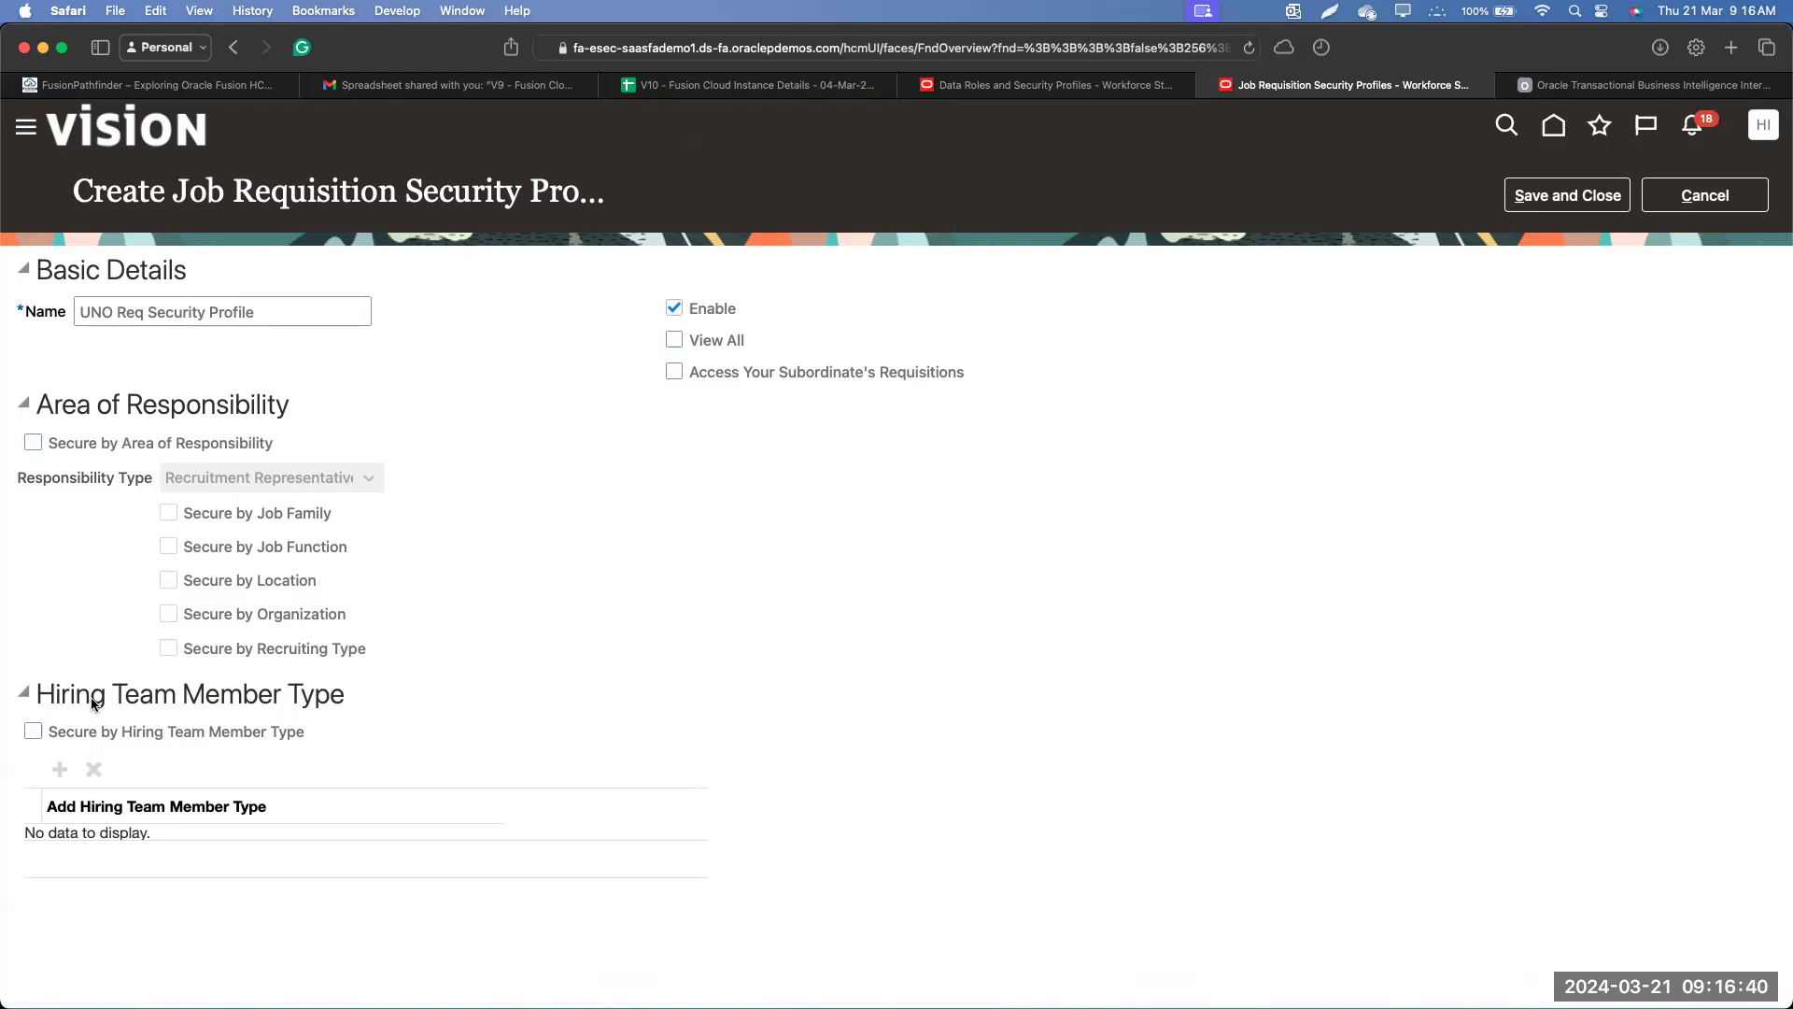
Secure the new profile by hiring team member type and look up Recruiter as the first member type.
{"action": "left_click_drag", "start_coordinate": [295, 701], "coordinate": [16, 707]}
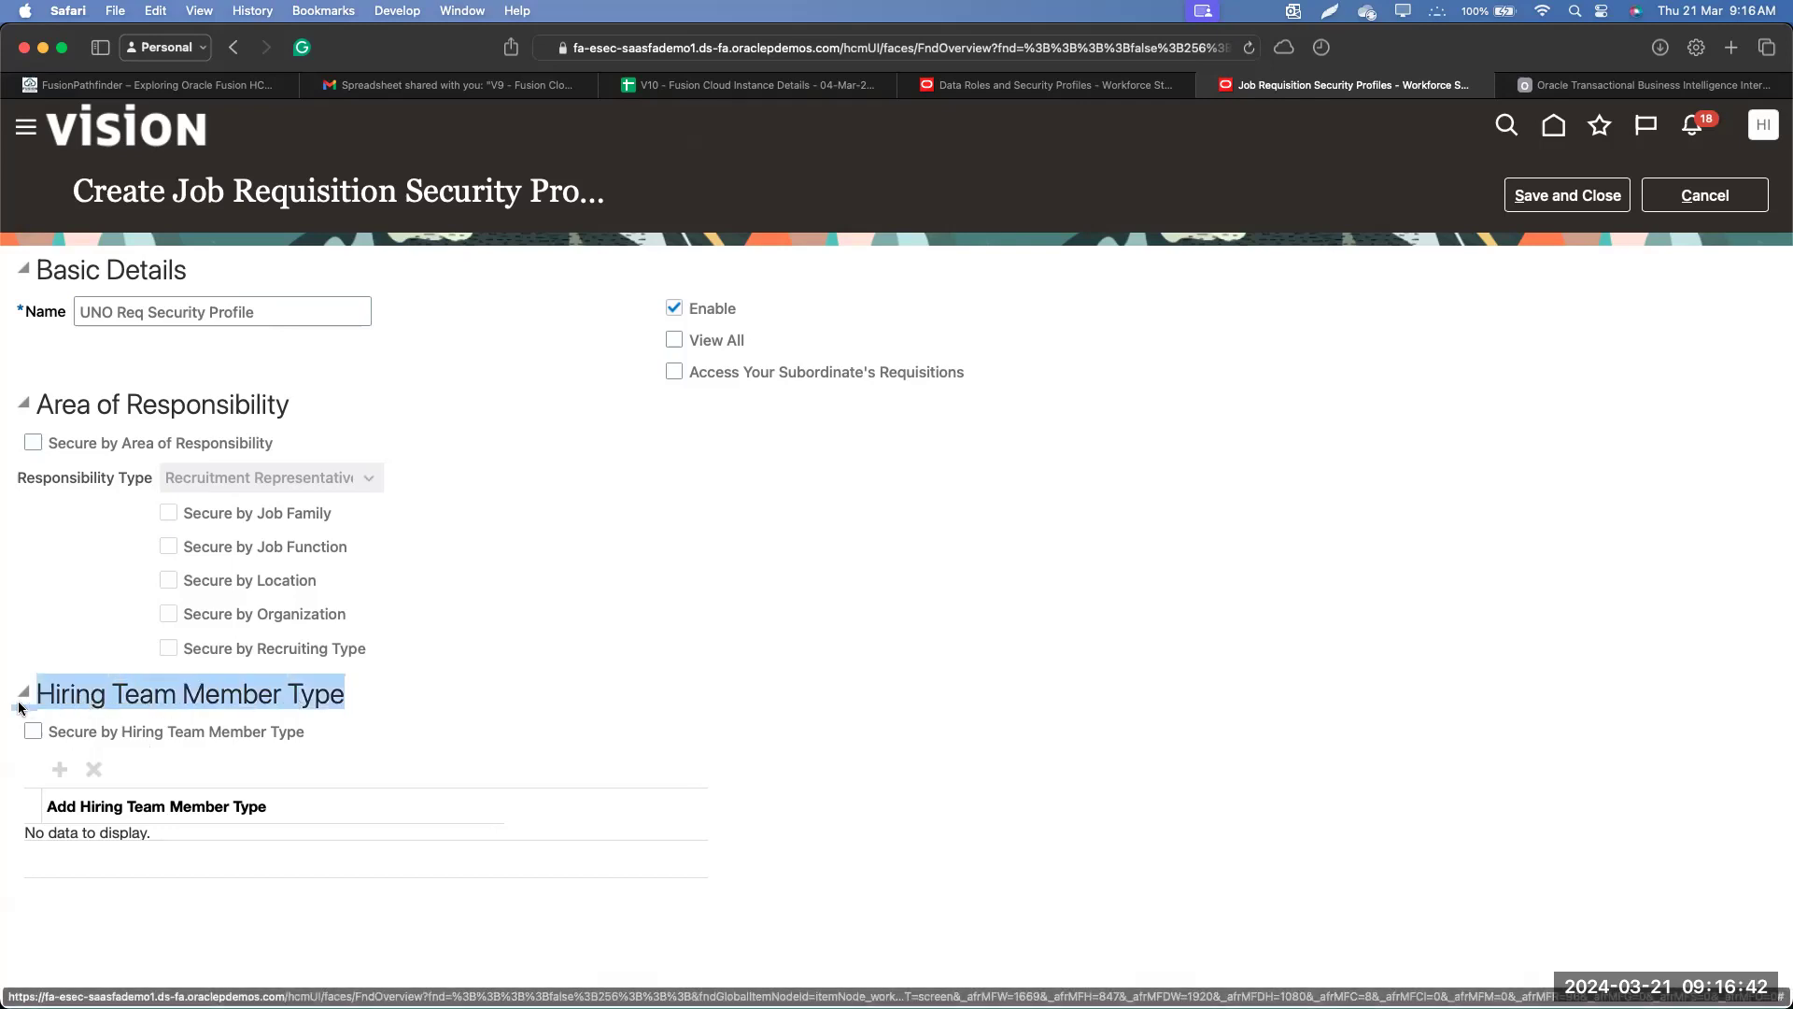
{"action": "left_click", "coordinate": [124, 734]}
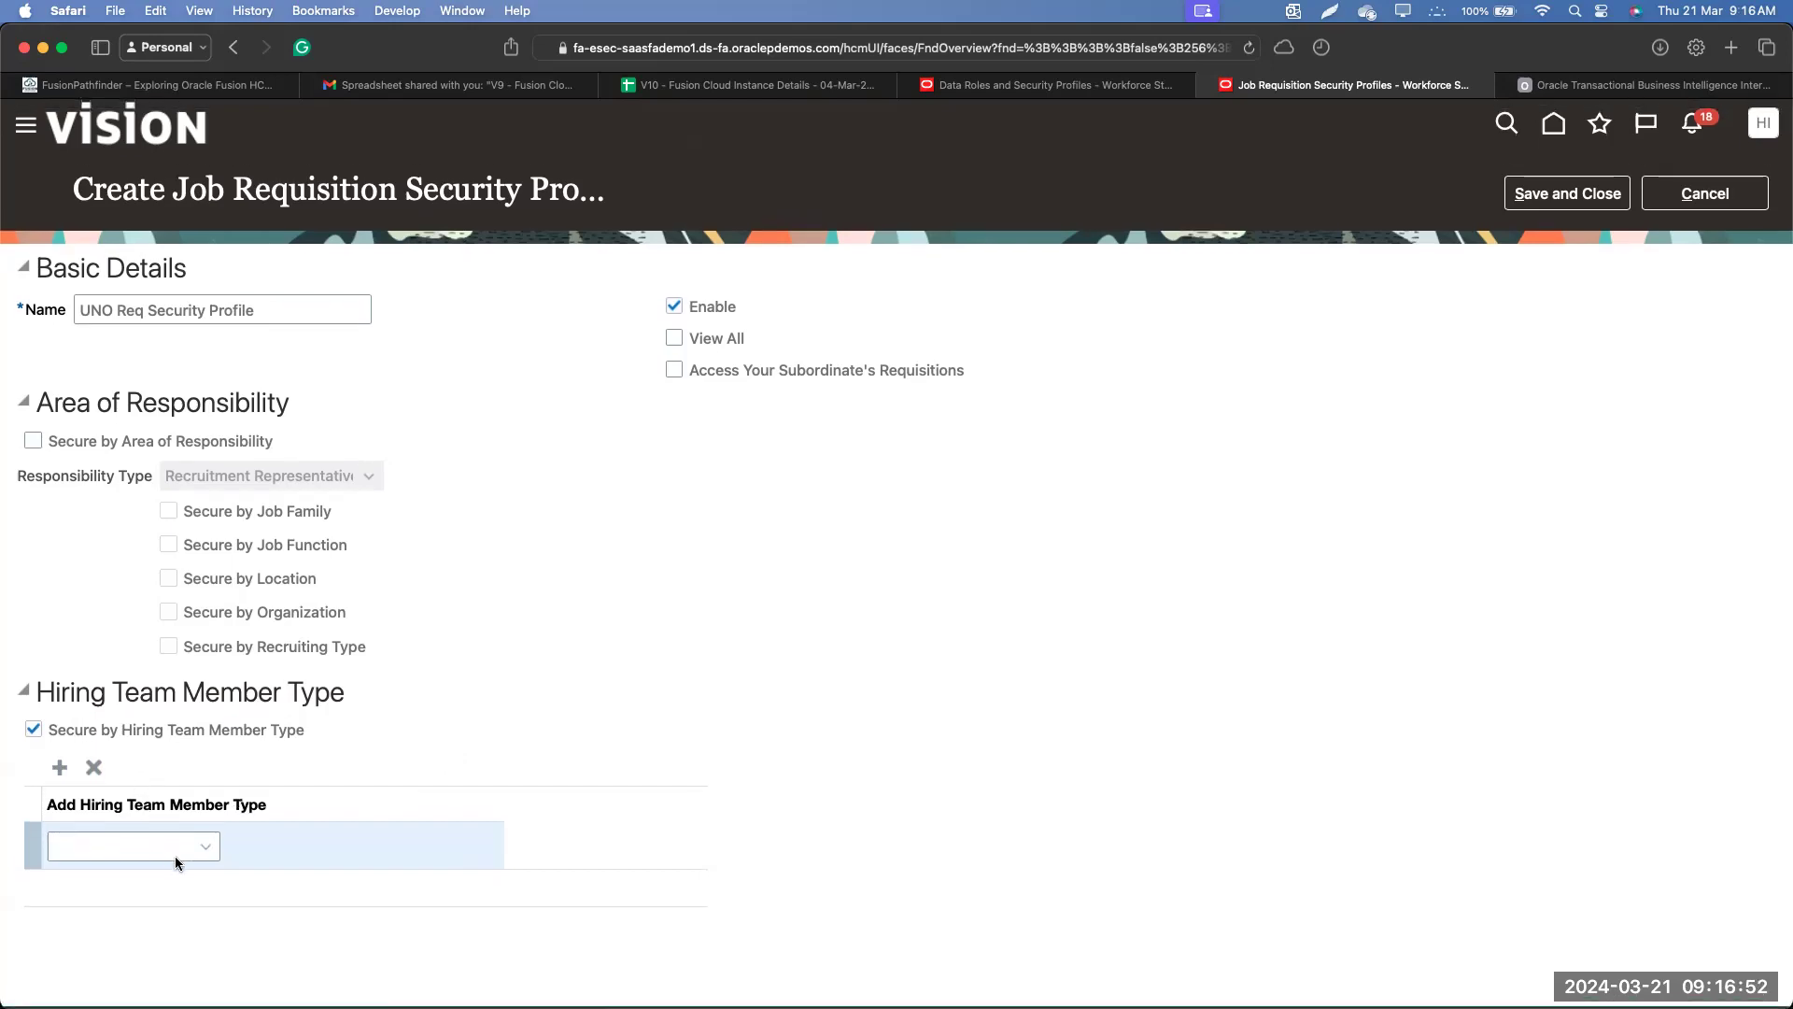
{"action": "left_click", "coordinate": [204, 850]}
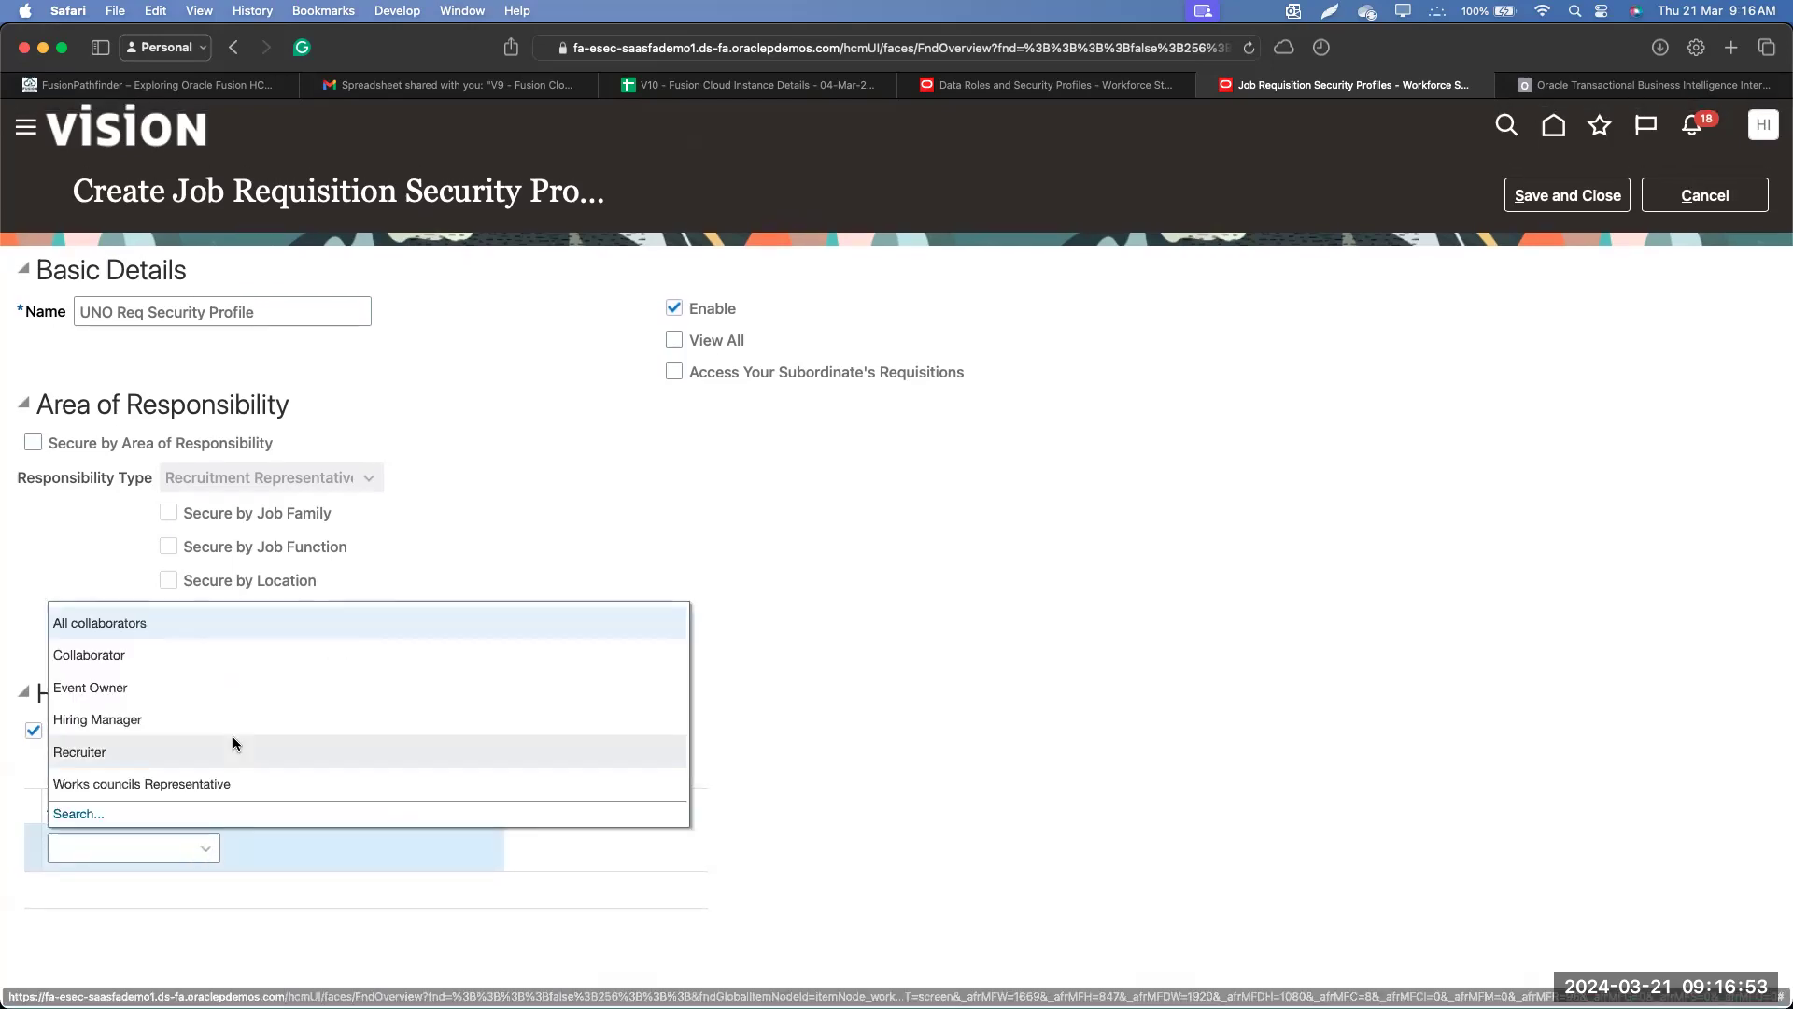
{"action": "left_click", "coordinate": [160, 811]}
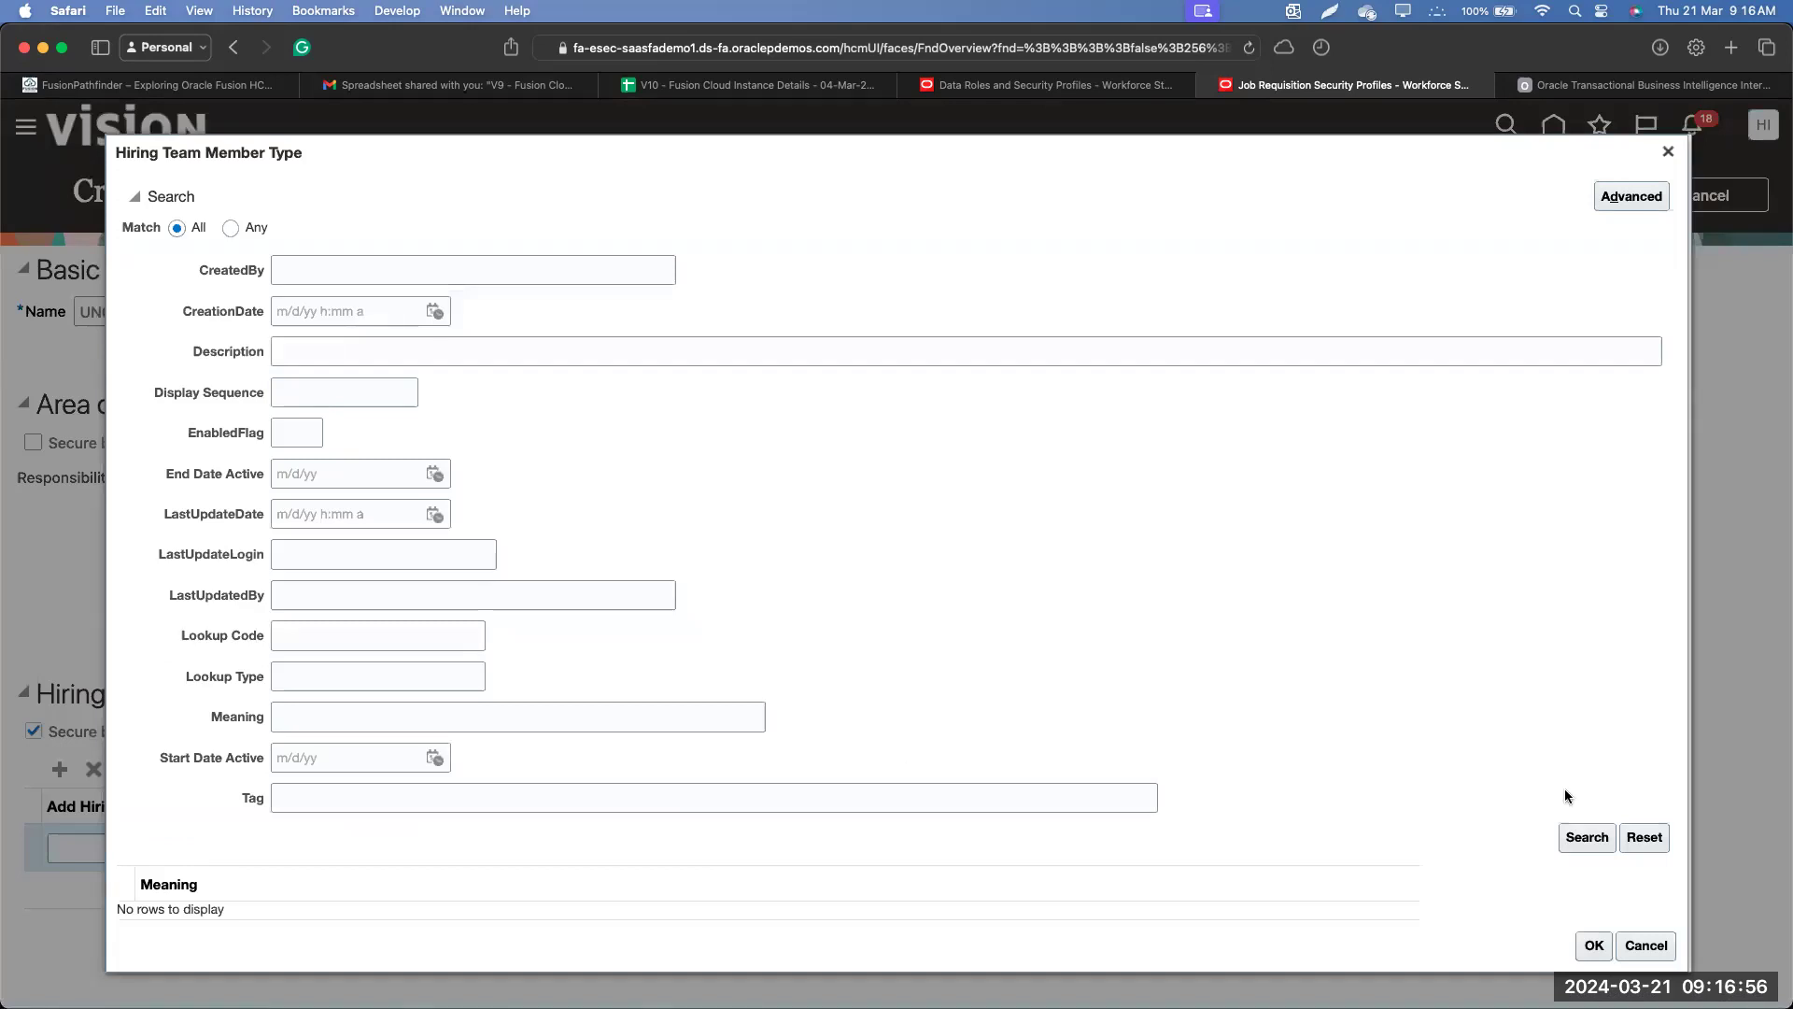
{"action": "left_click", "coordinate": [1587, 839]}
{"action": "scroll", "coordinate": [678, 654], "scroll_direction": "down", "scroll_amount": 3}
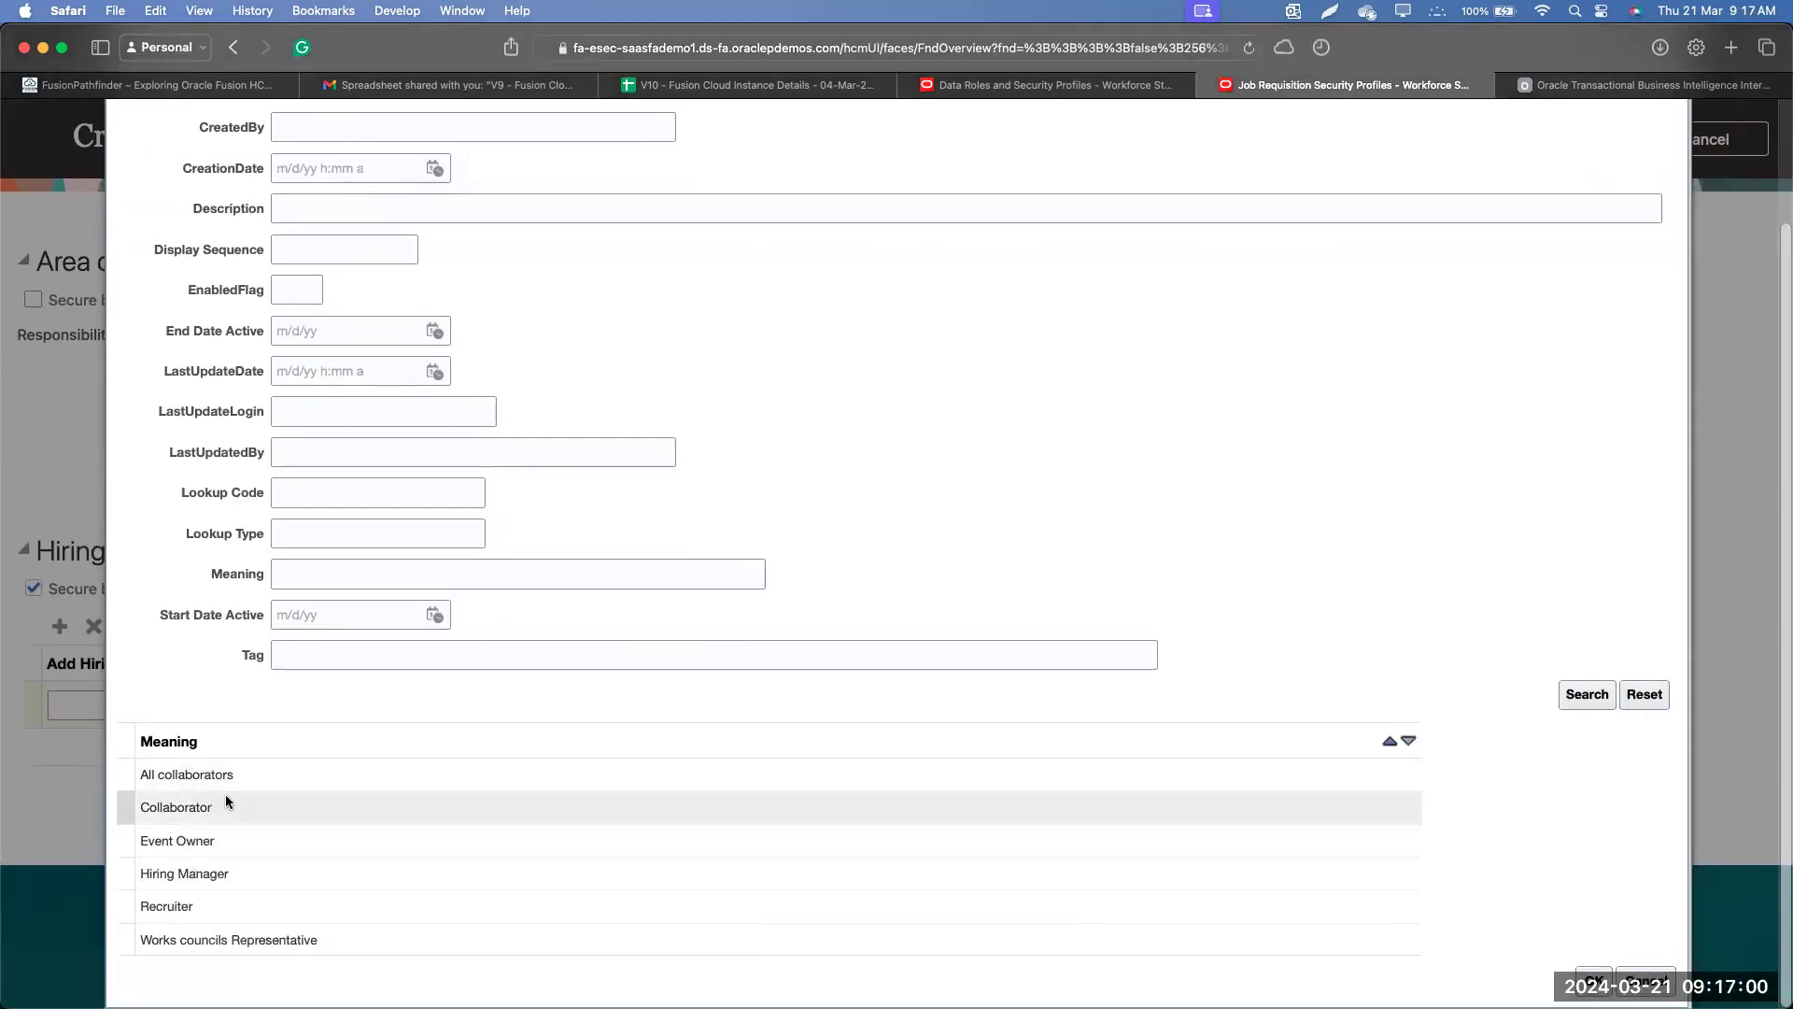
{"action": "double_click", "coordinate": [210, 908]}
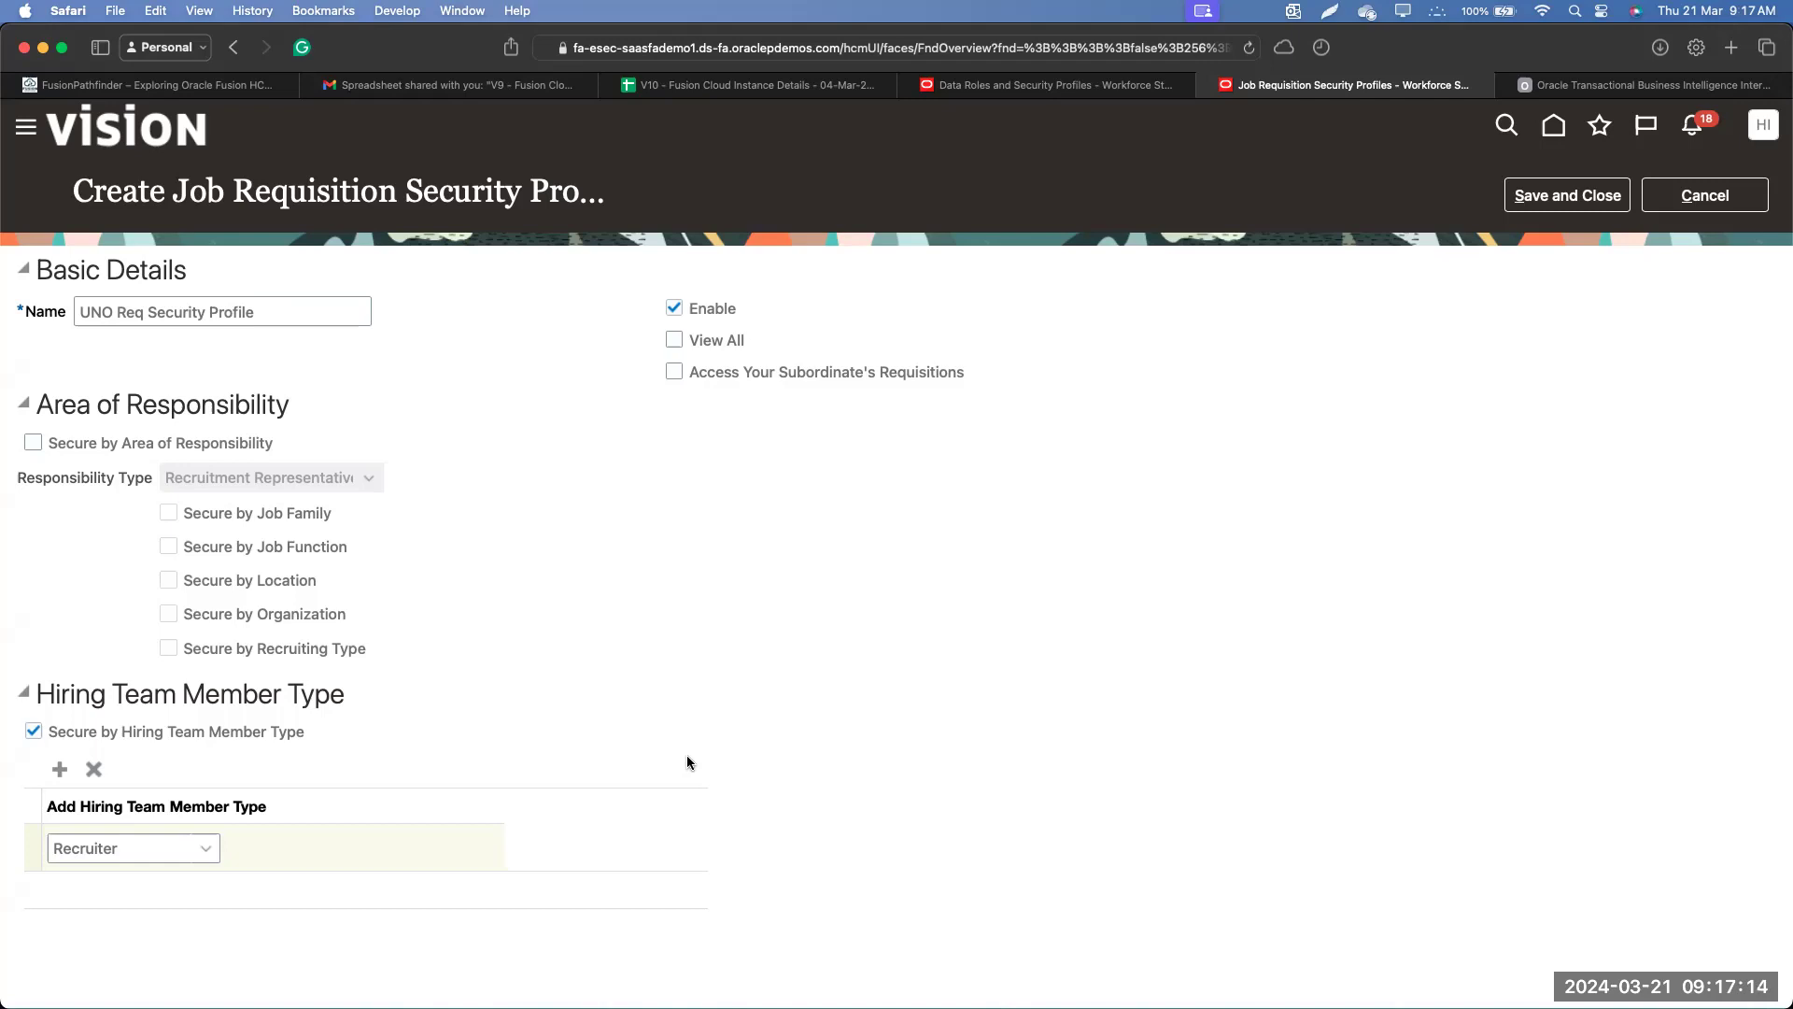
Add Hiring Manager as a second hiring team member type on the profile.
{"action": "left_click", "coordinate": [60, 774]}
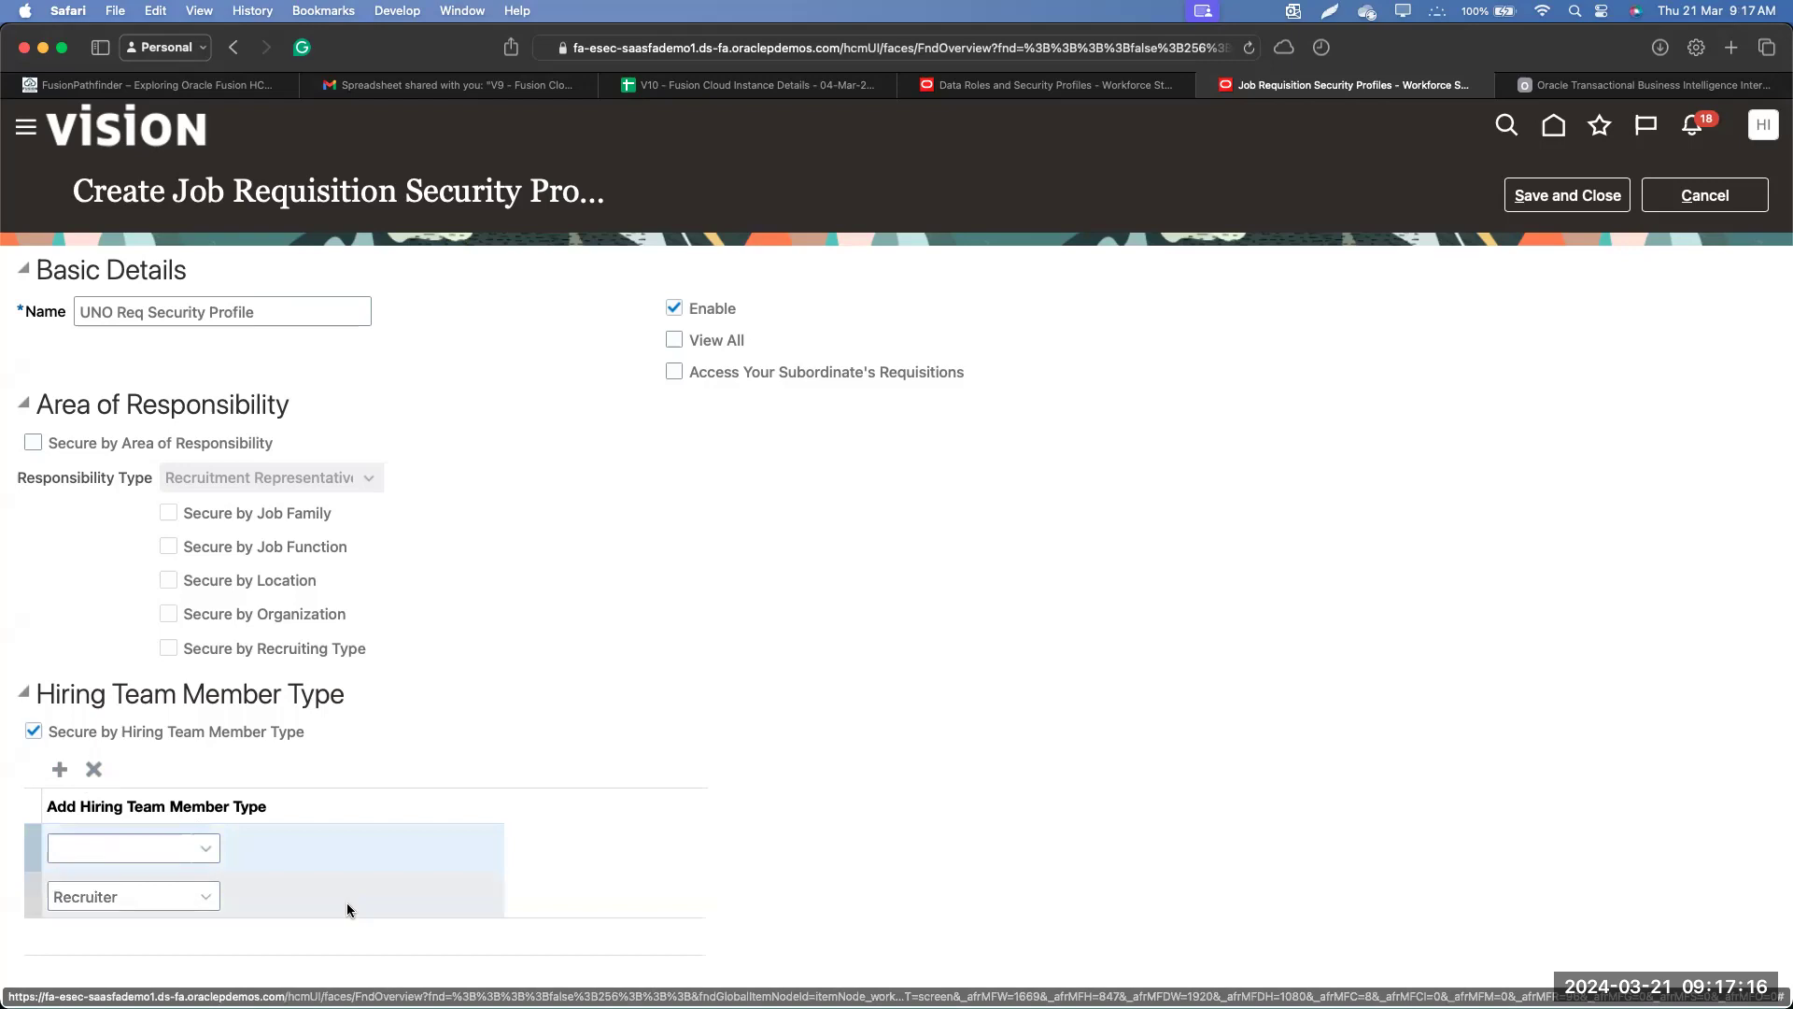
{"action": "left_click", "coordinate": [204, 848]}
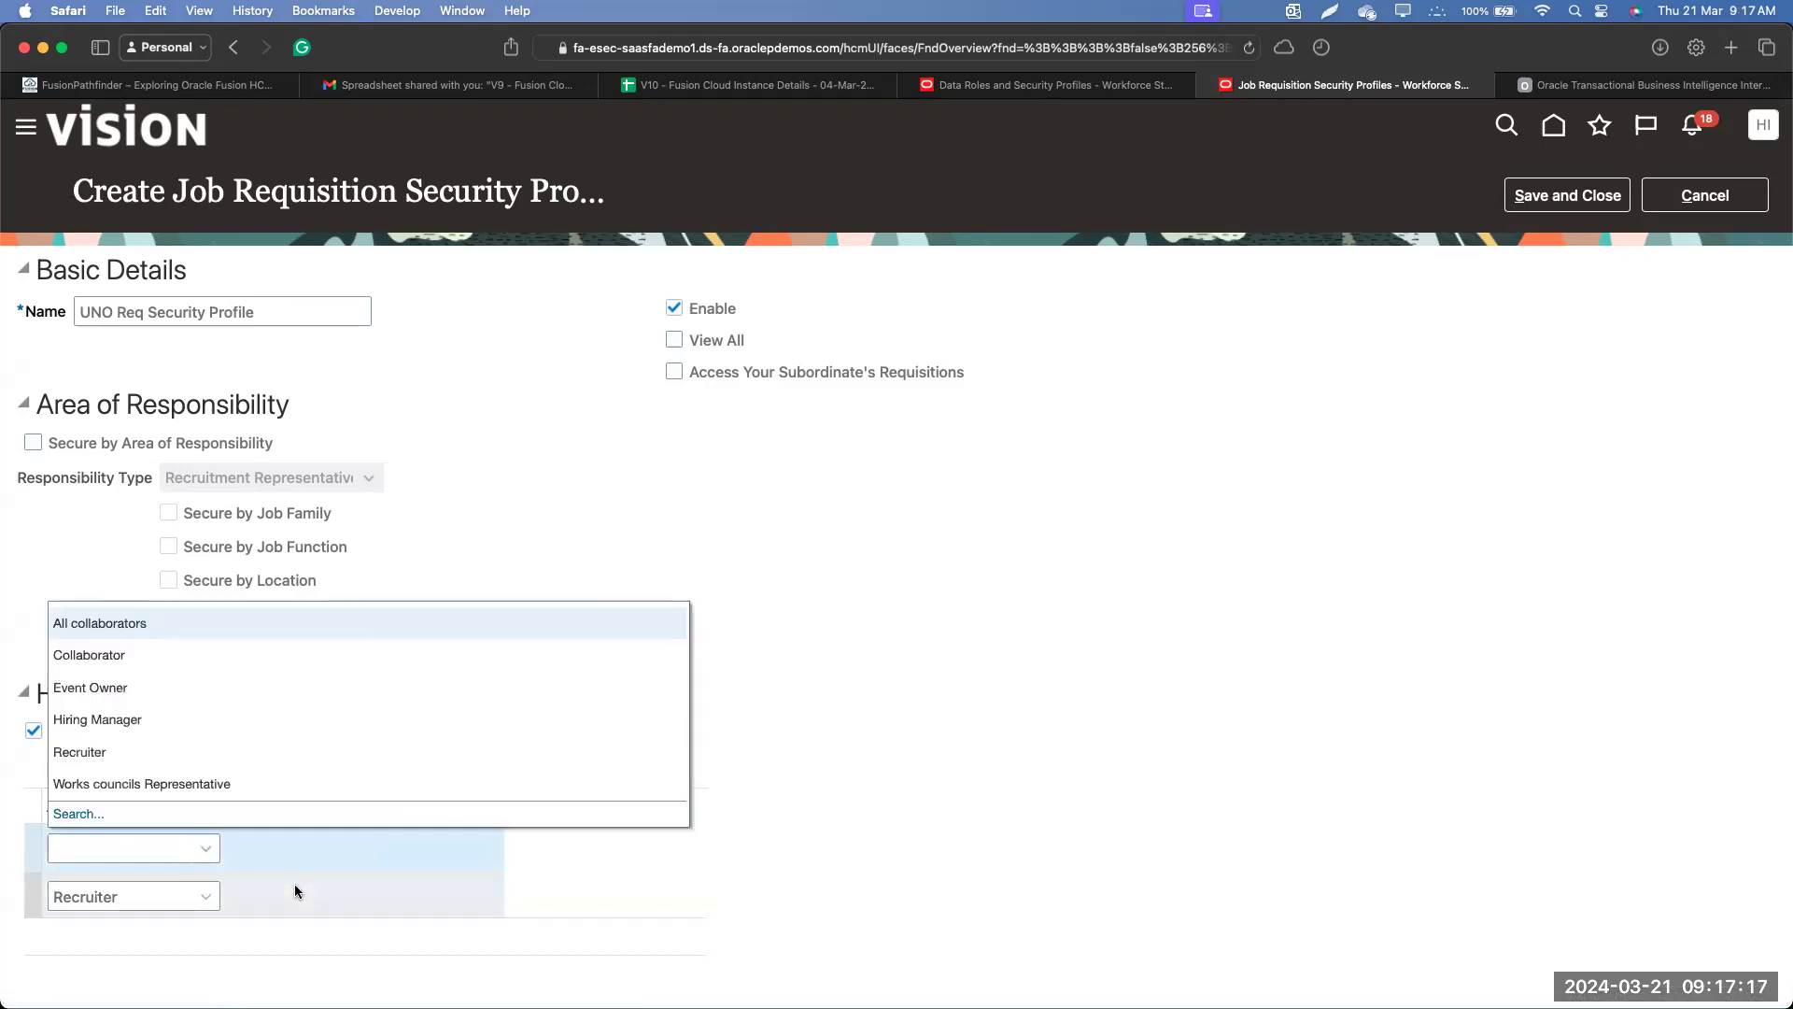
{"action": "left_click", "coordinate": [132, 720]}
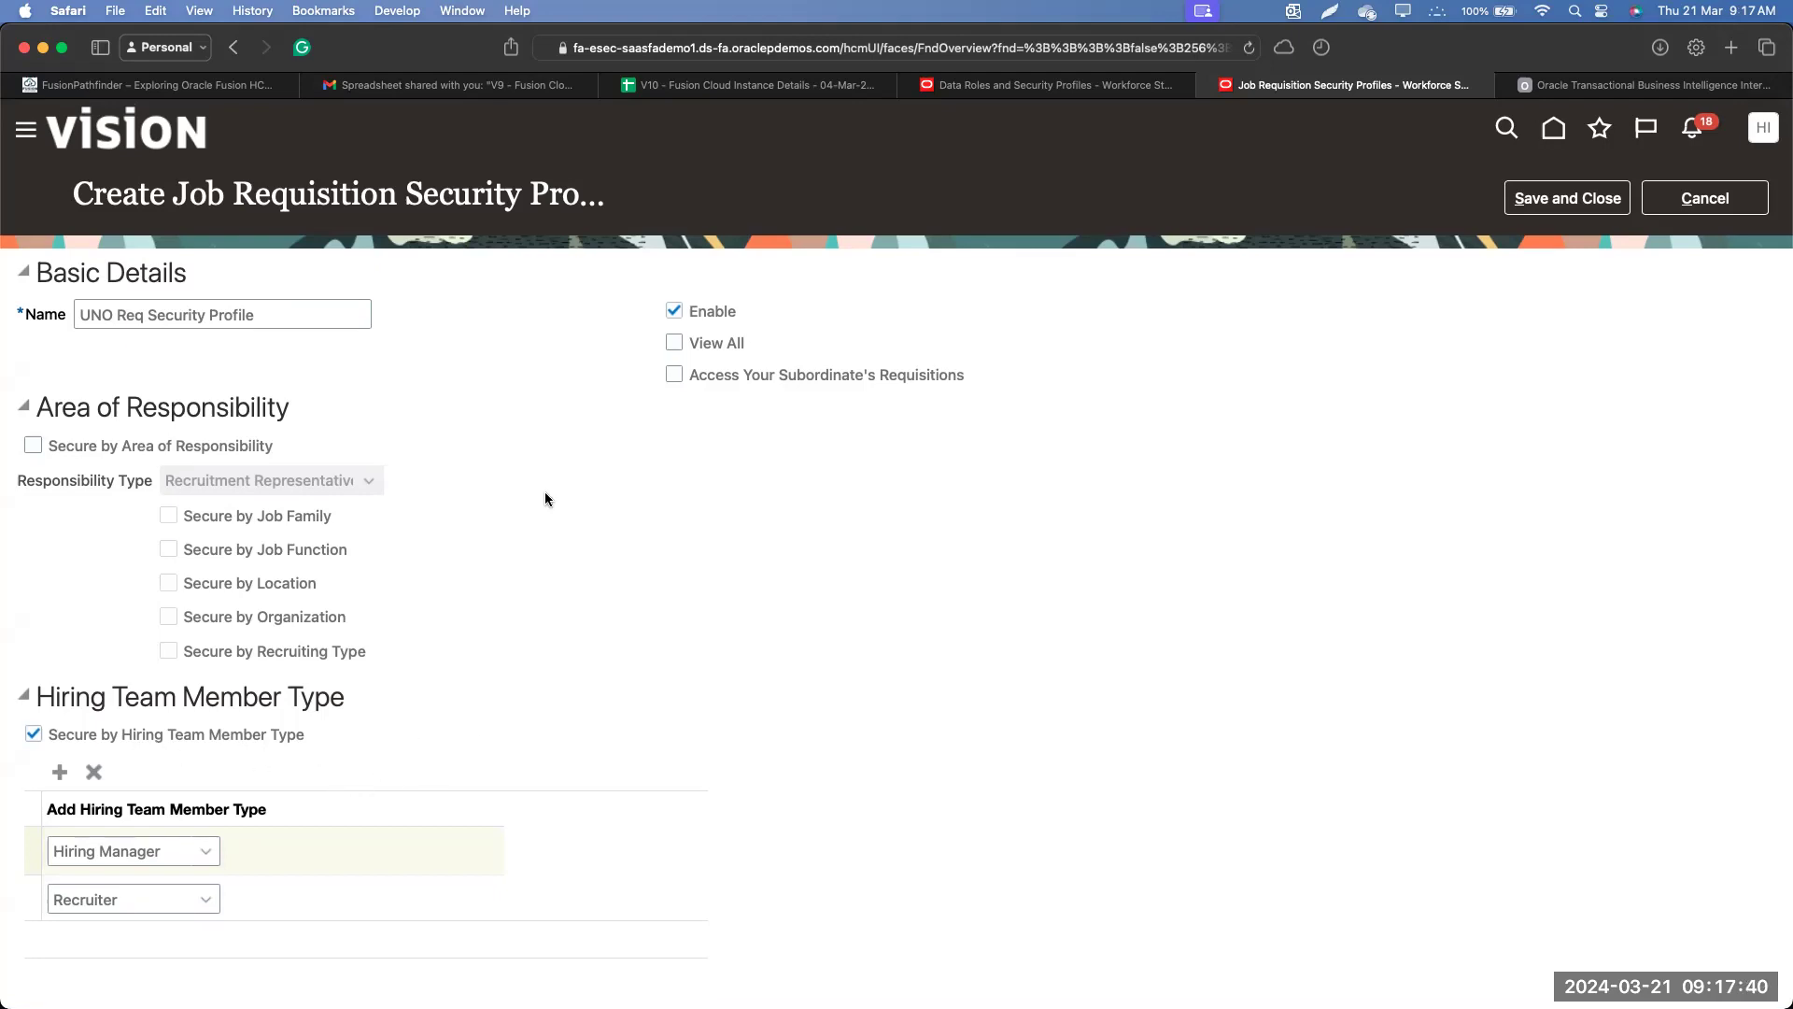
Secure the profile by area of responsibility with type Recruitment Representative, restricted by recruiting type.
{"action": "left_click_drag", "start_coordinate": [67, 444], "coordinate": [272, 446]}
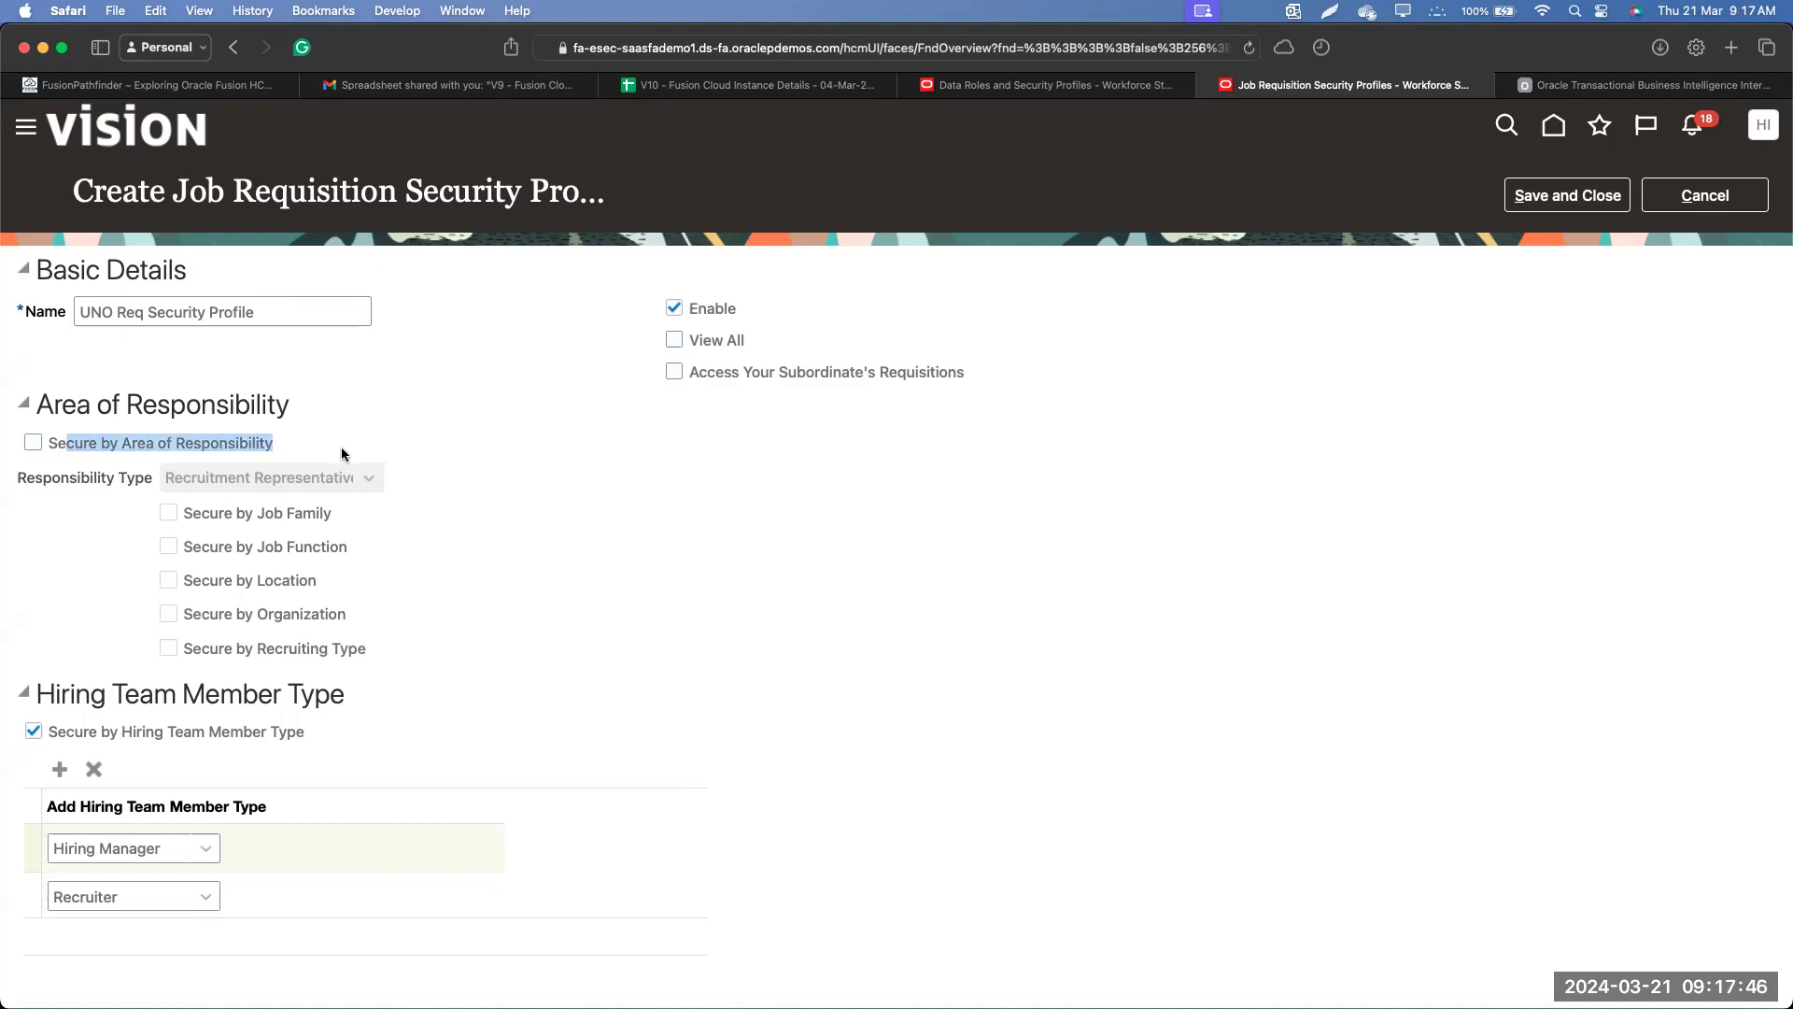
{"action": "left_click", "coordinate": [401, 448]}
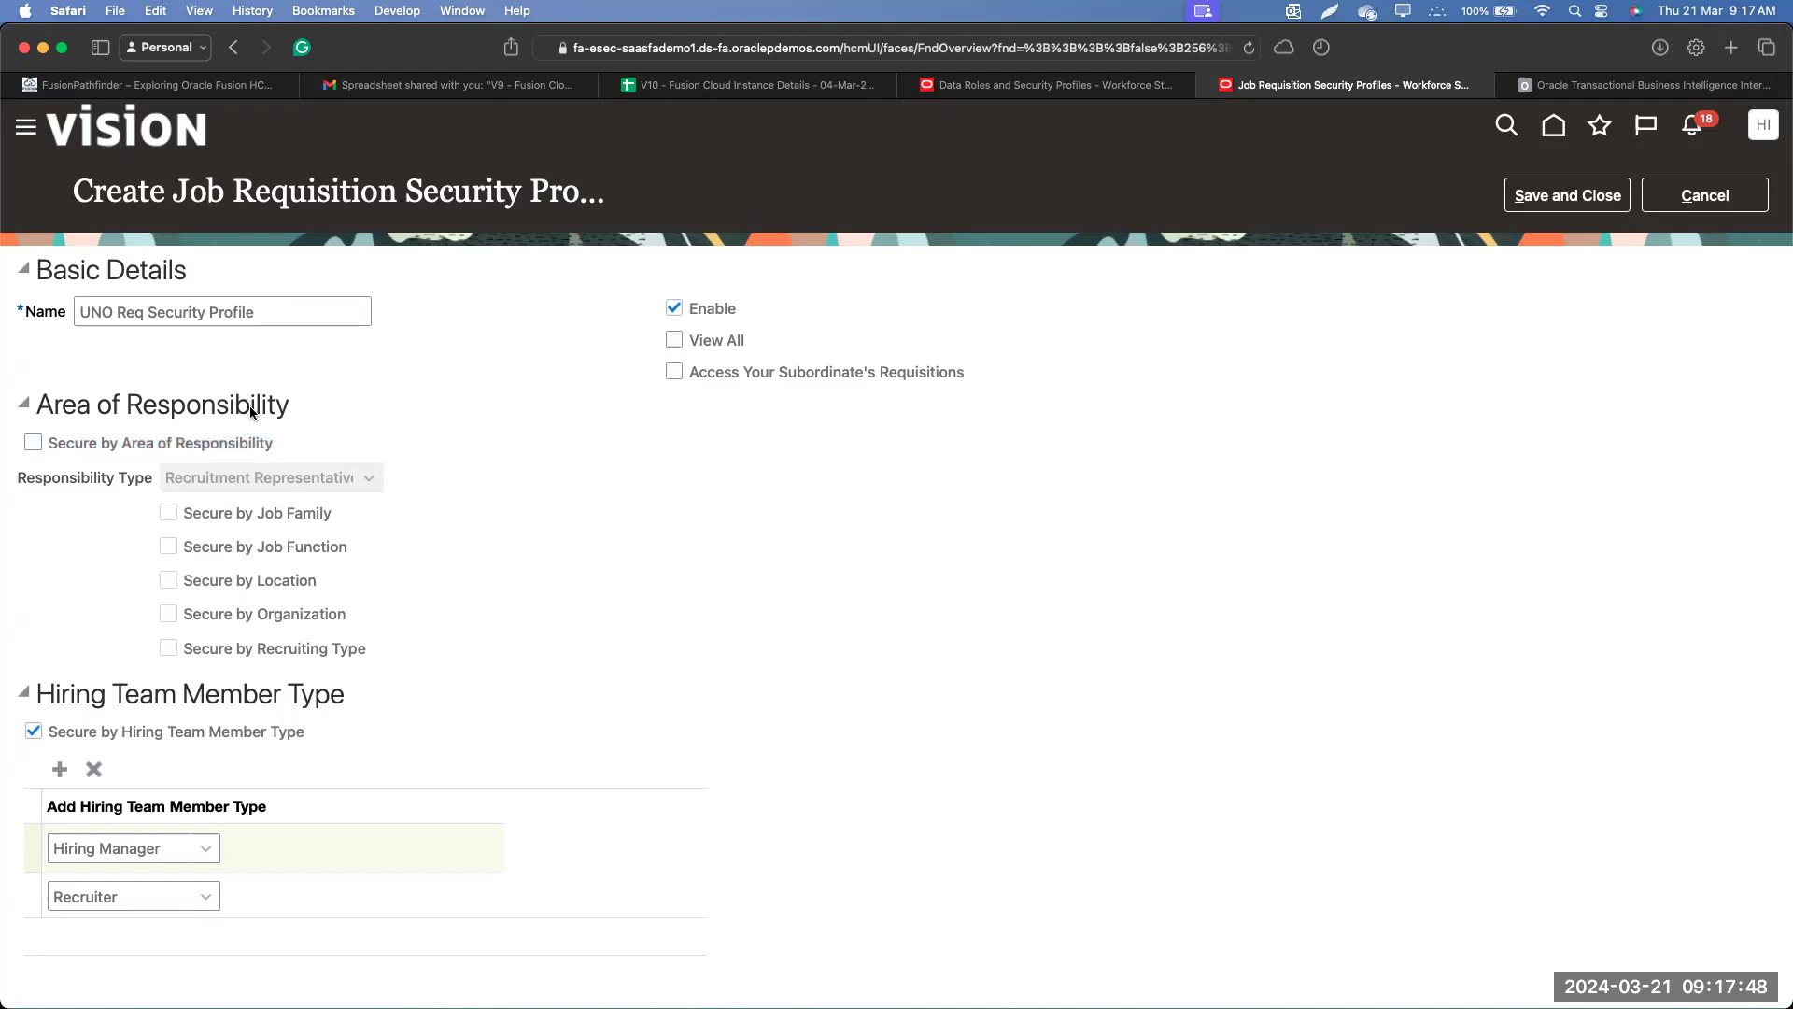
{"action": "left_click", "coordinate": [101, 444]}
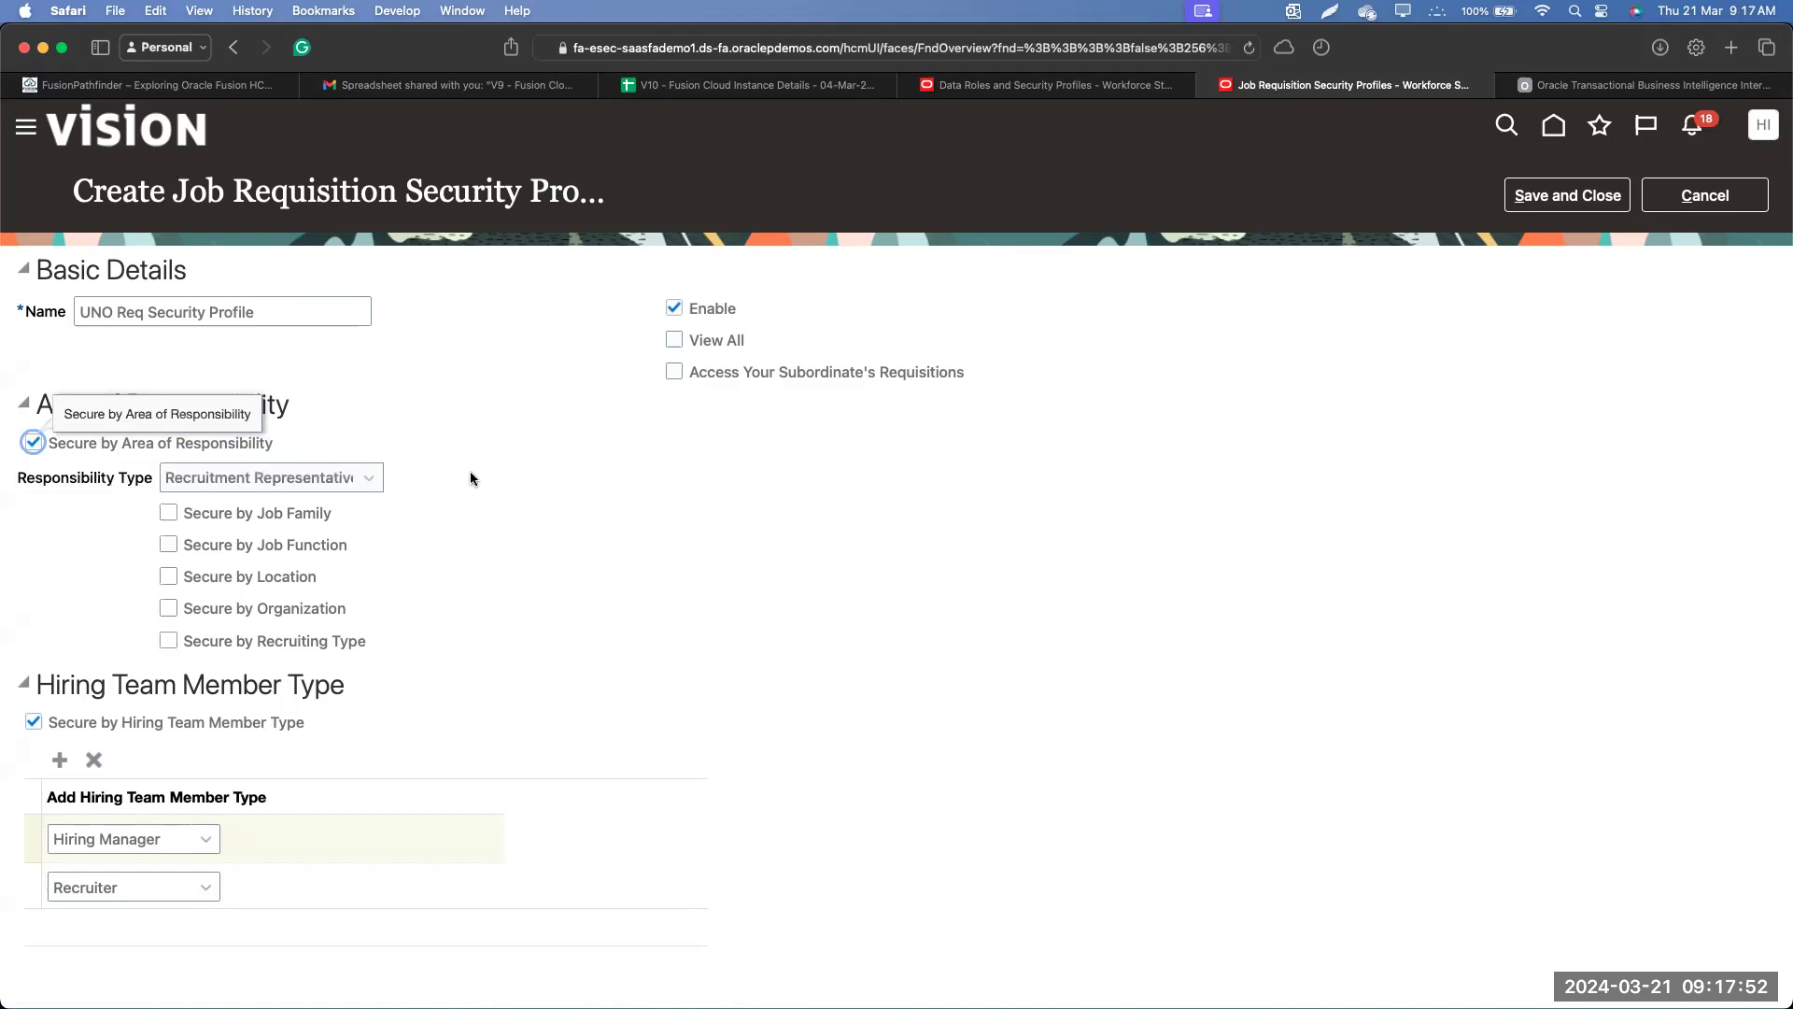
{"action": "left_click", "coordinate": [322, 478]}
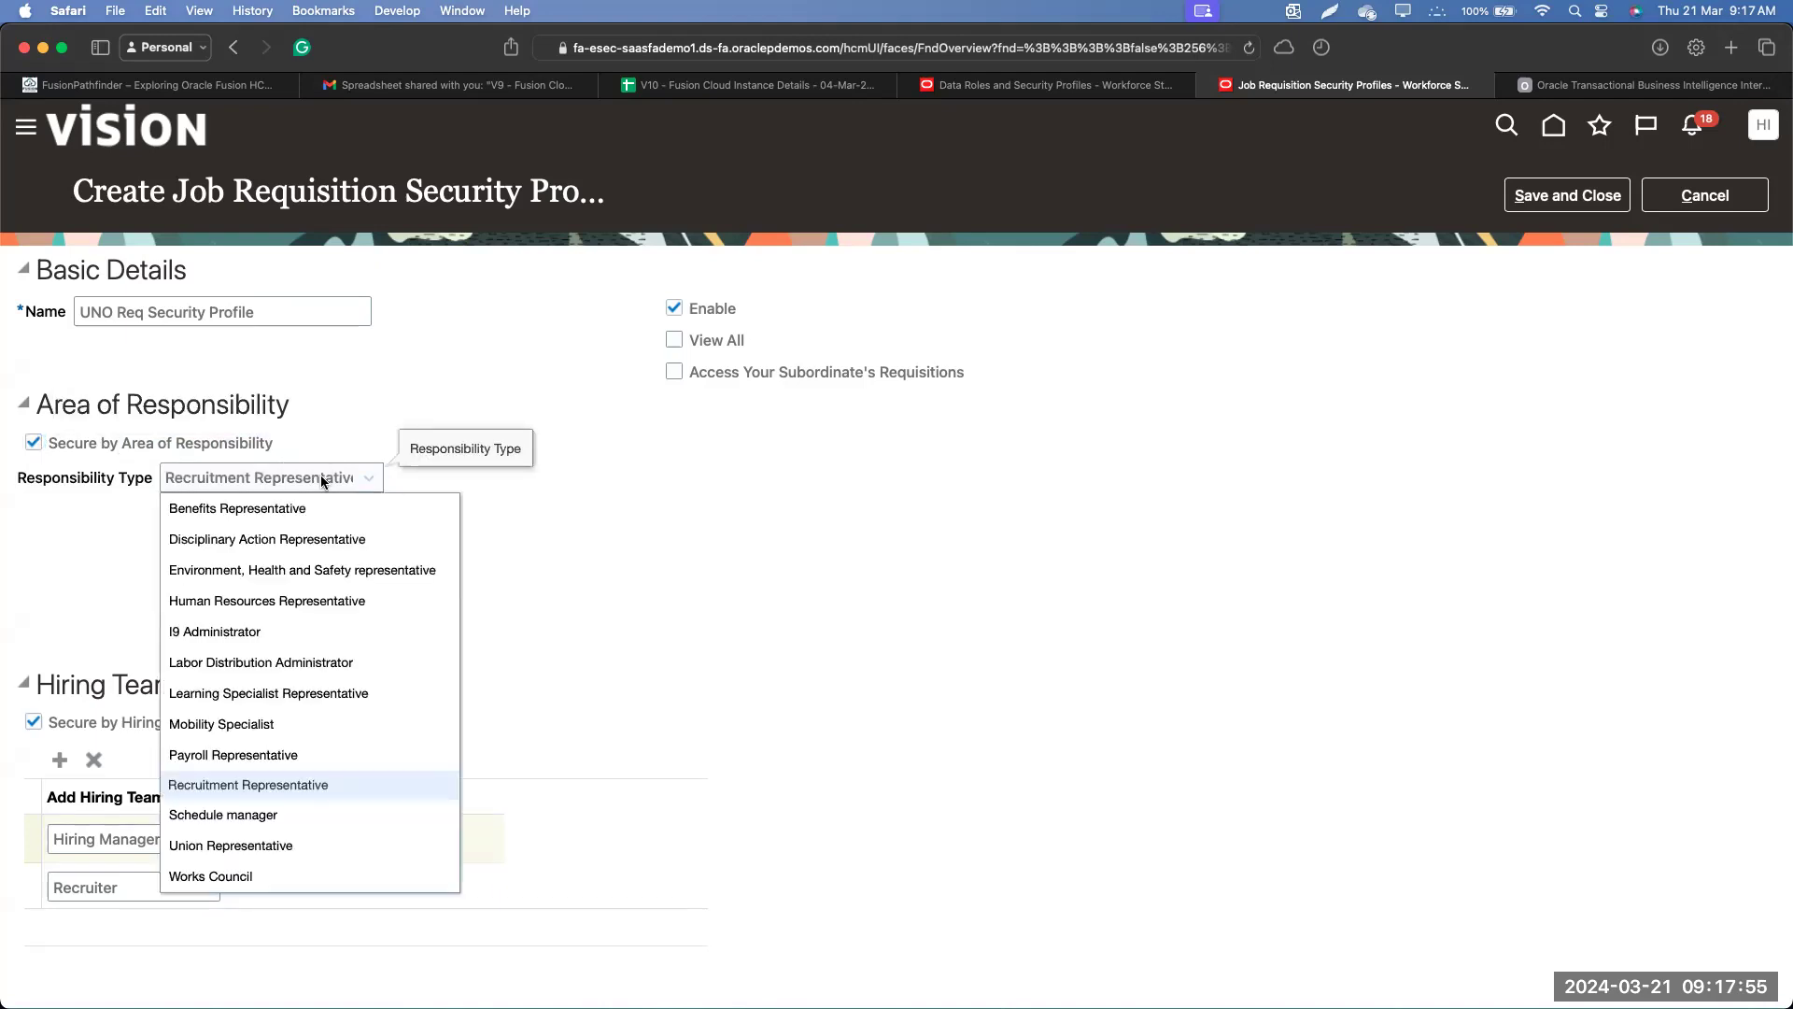
{"action": "left_click", "coordinate": [215, 789]}
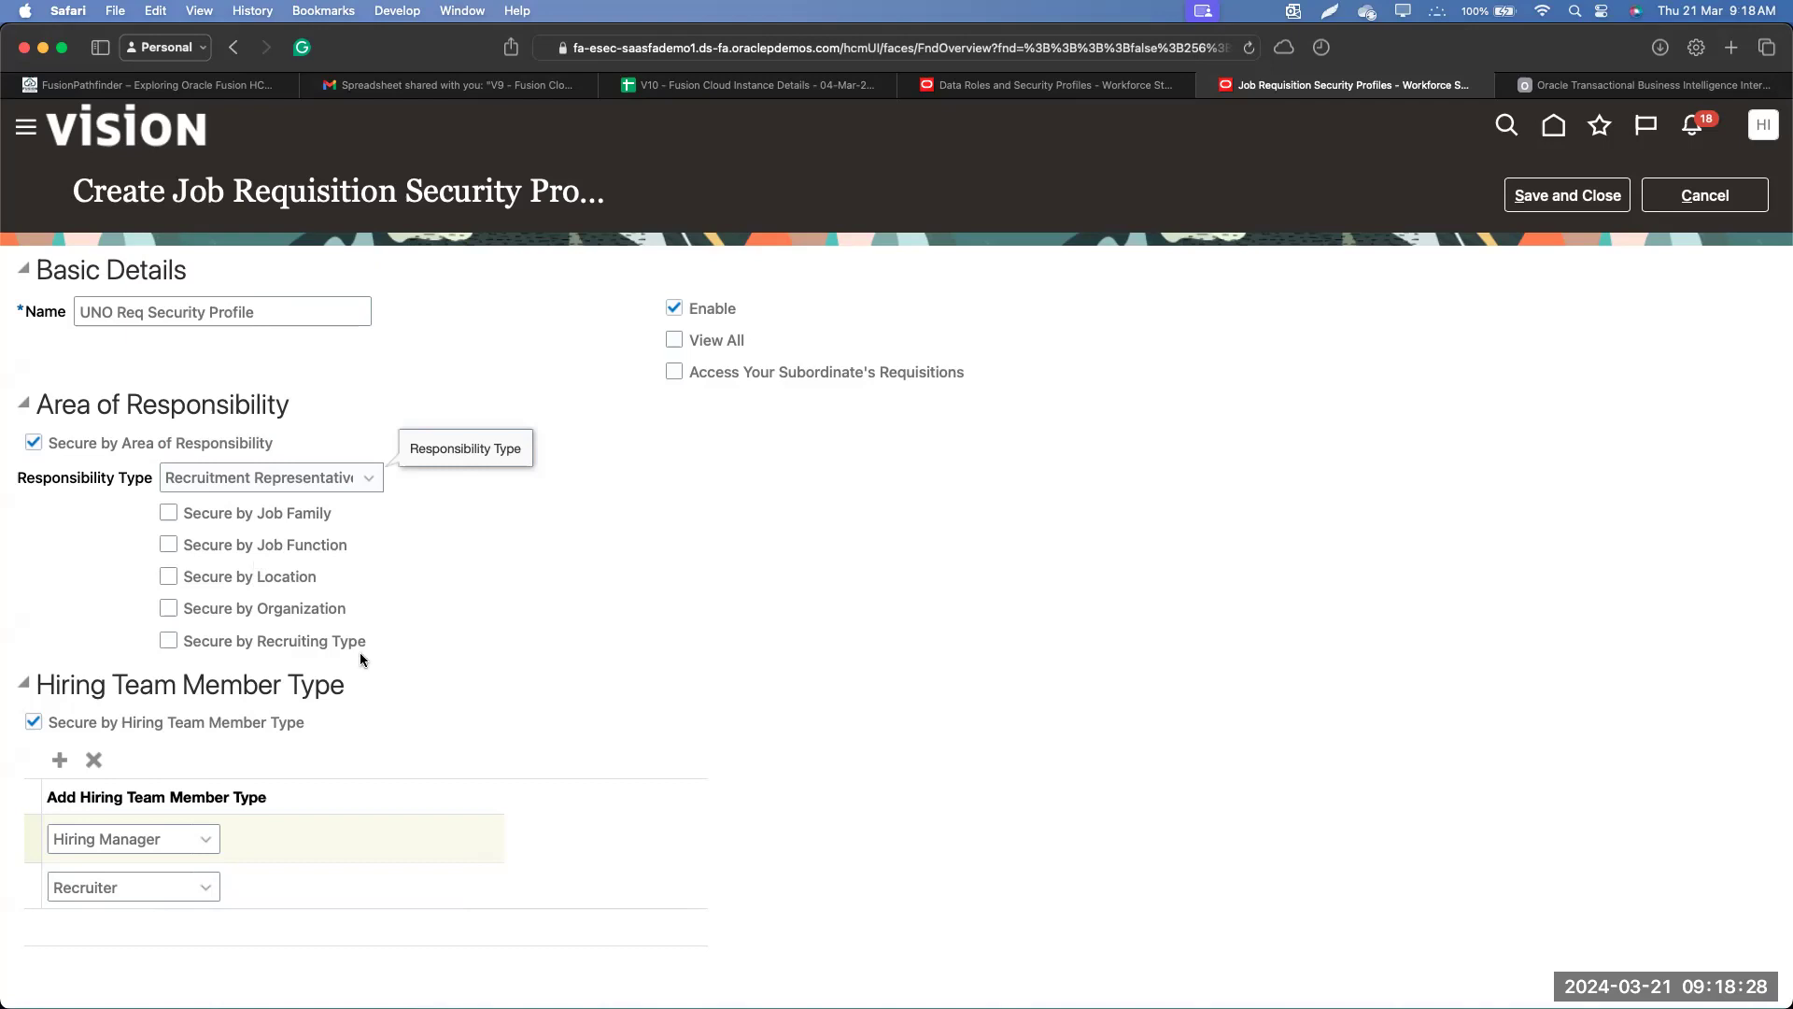
{"action": "left_click", "coordinate": [336, 640]}
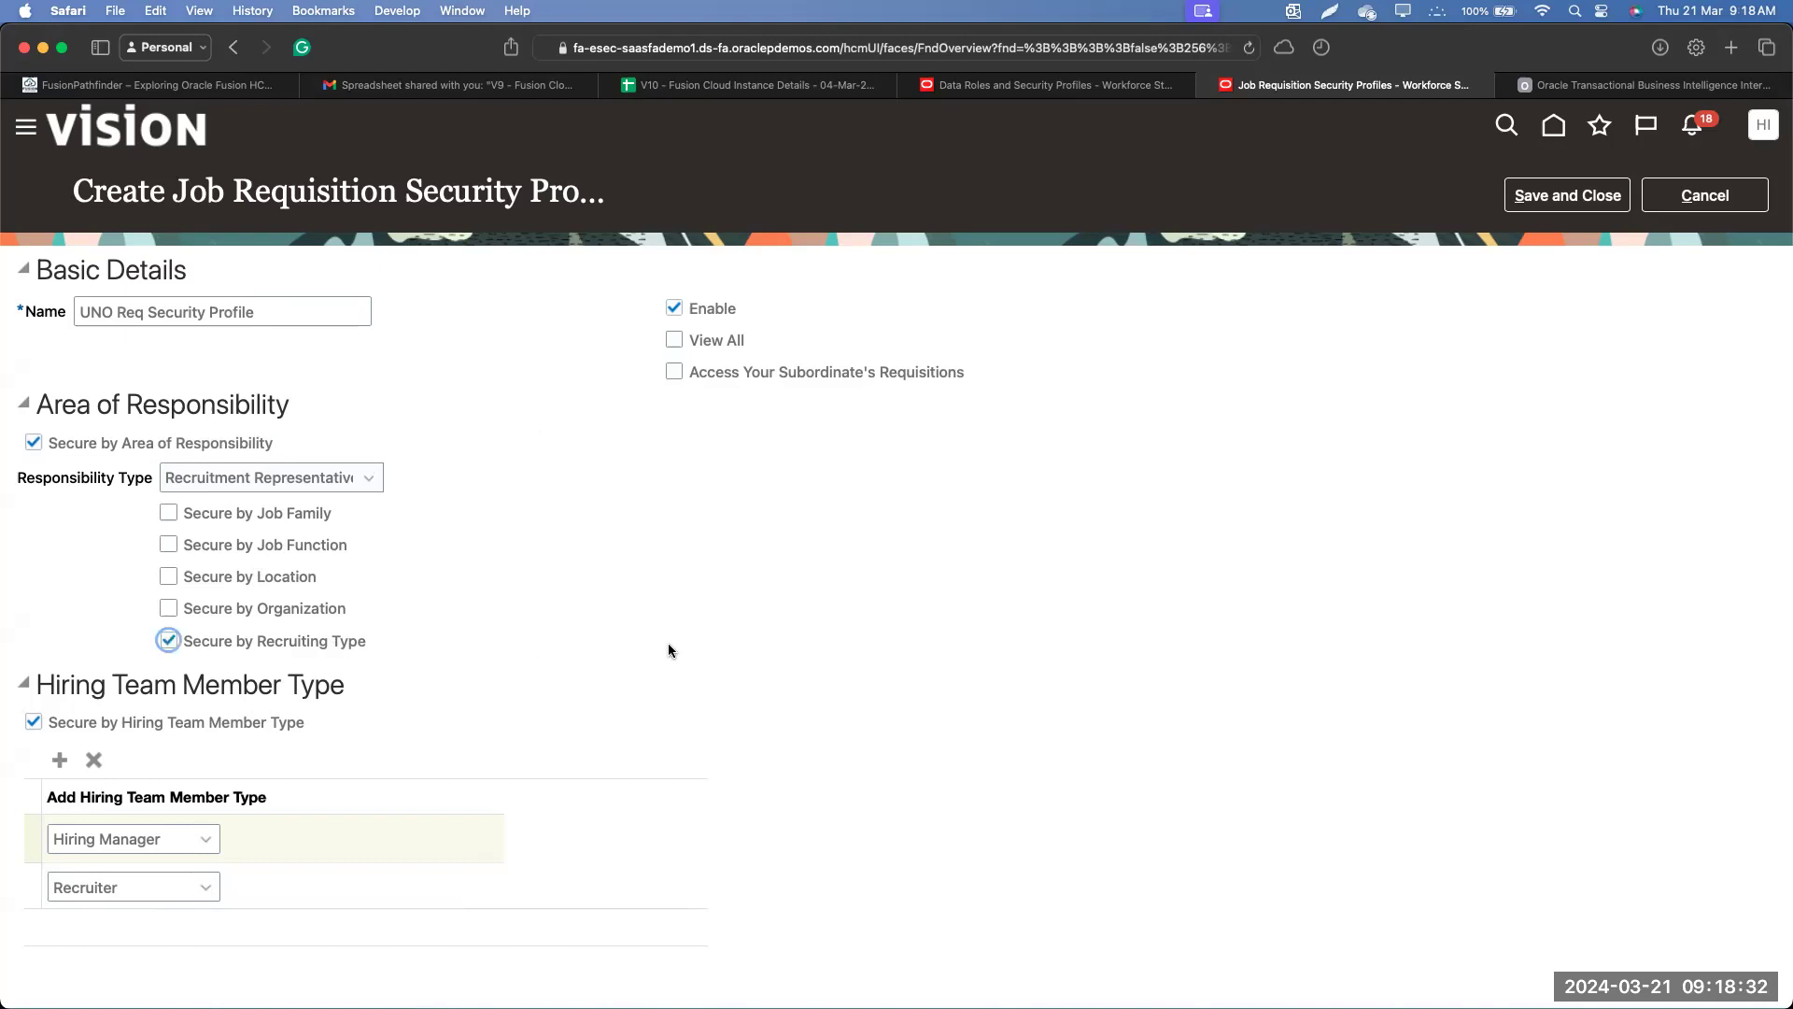
Allow access to subordinates' requisitions, leaving View All off, and save and close the job requisition security profile.
{"action": "left_click", "coordinate": [674, 341]}
{"action": "left_click", "coordinate": [682, 339]}
{"action": "left_click_drag", "start_coordinate": [986, 378], "coordinate": [714, 375]}
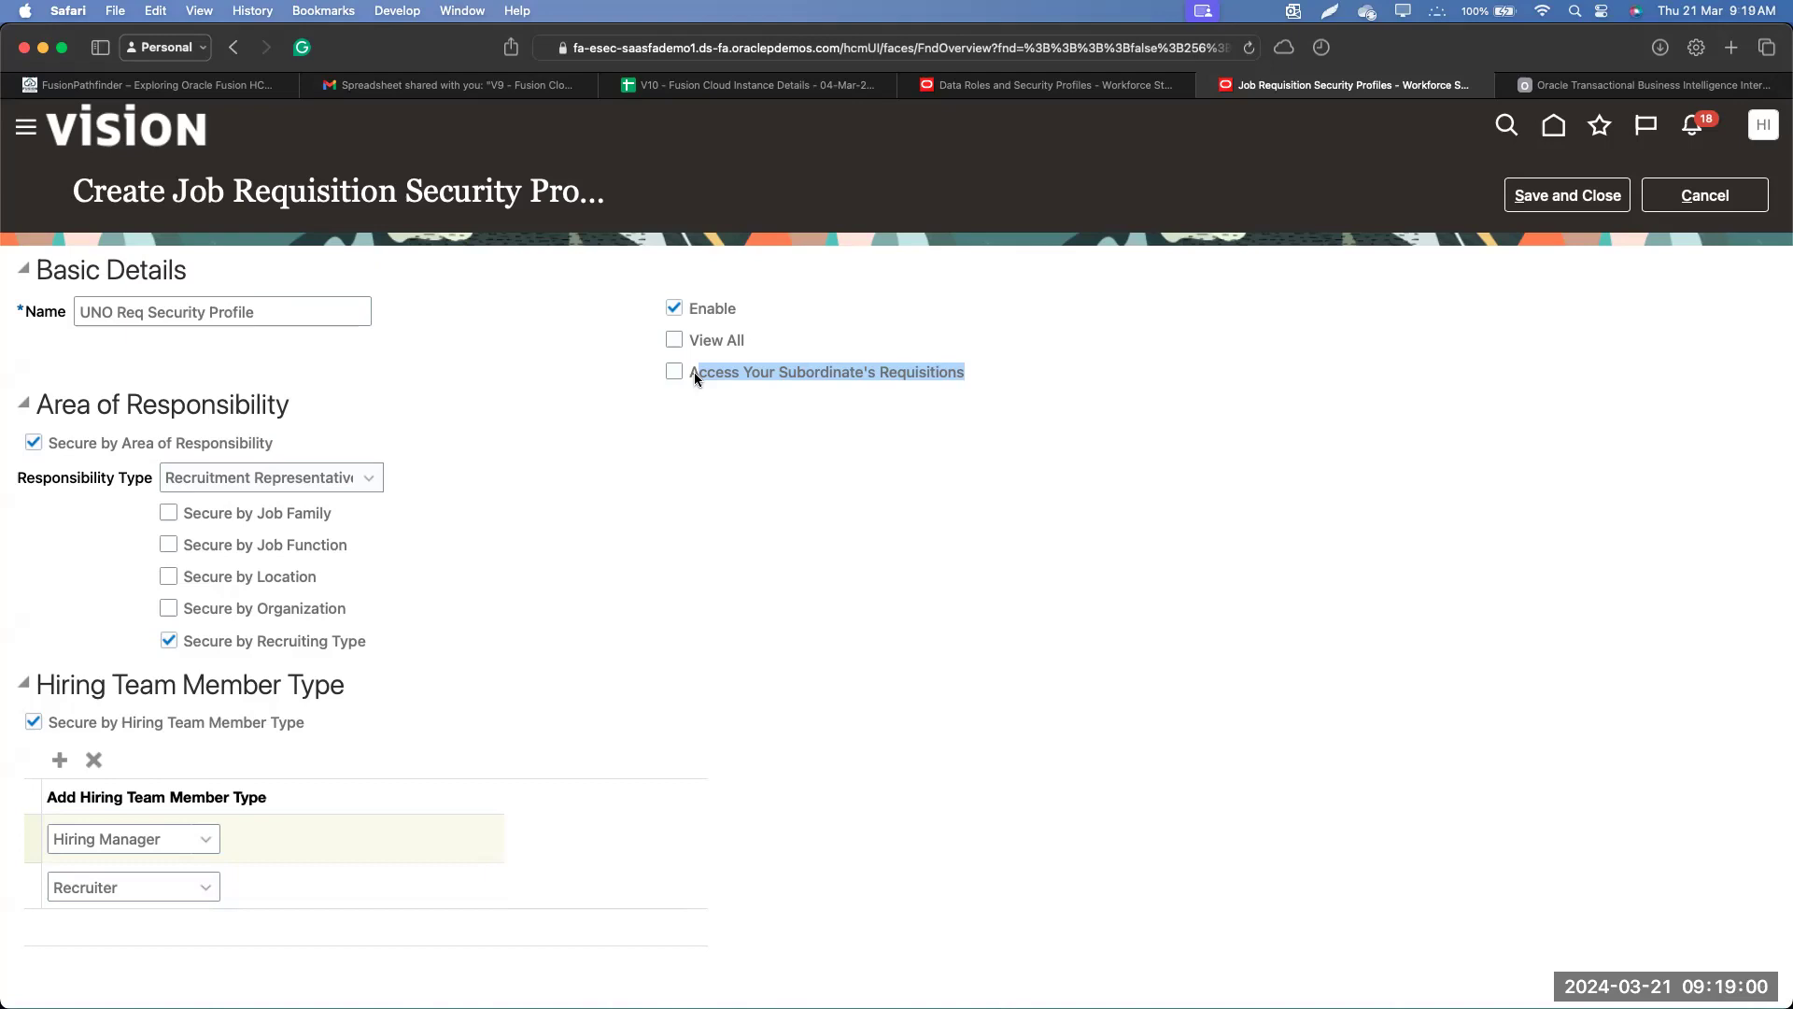
{"action": "left_click", "coordinate": [671, 372]}
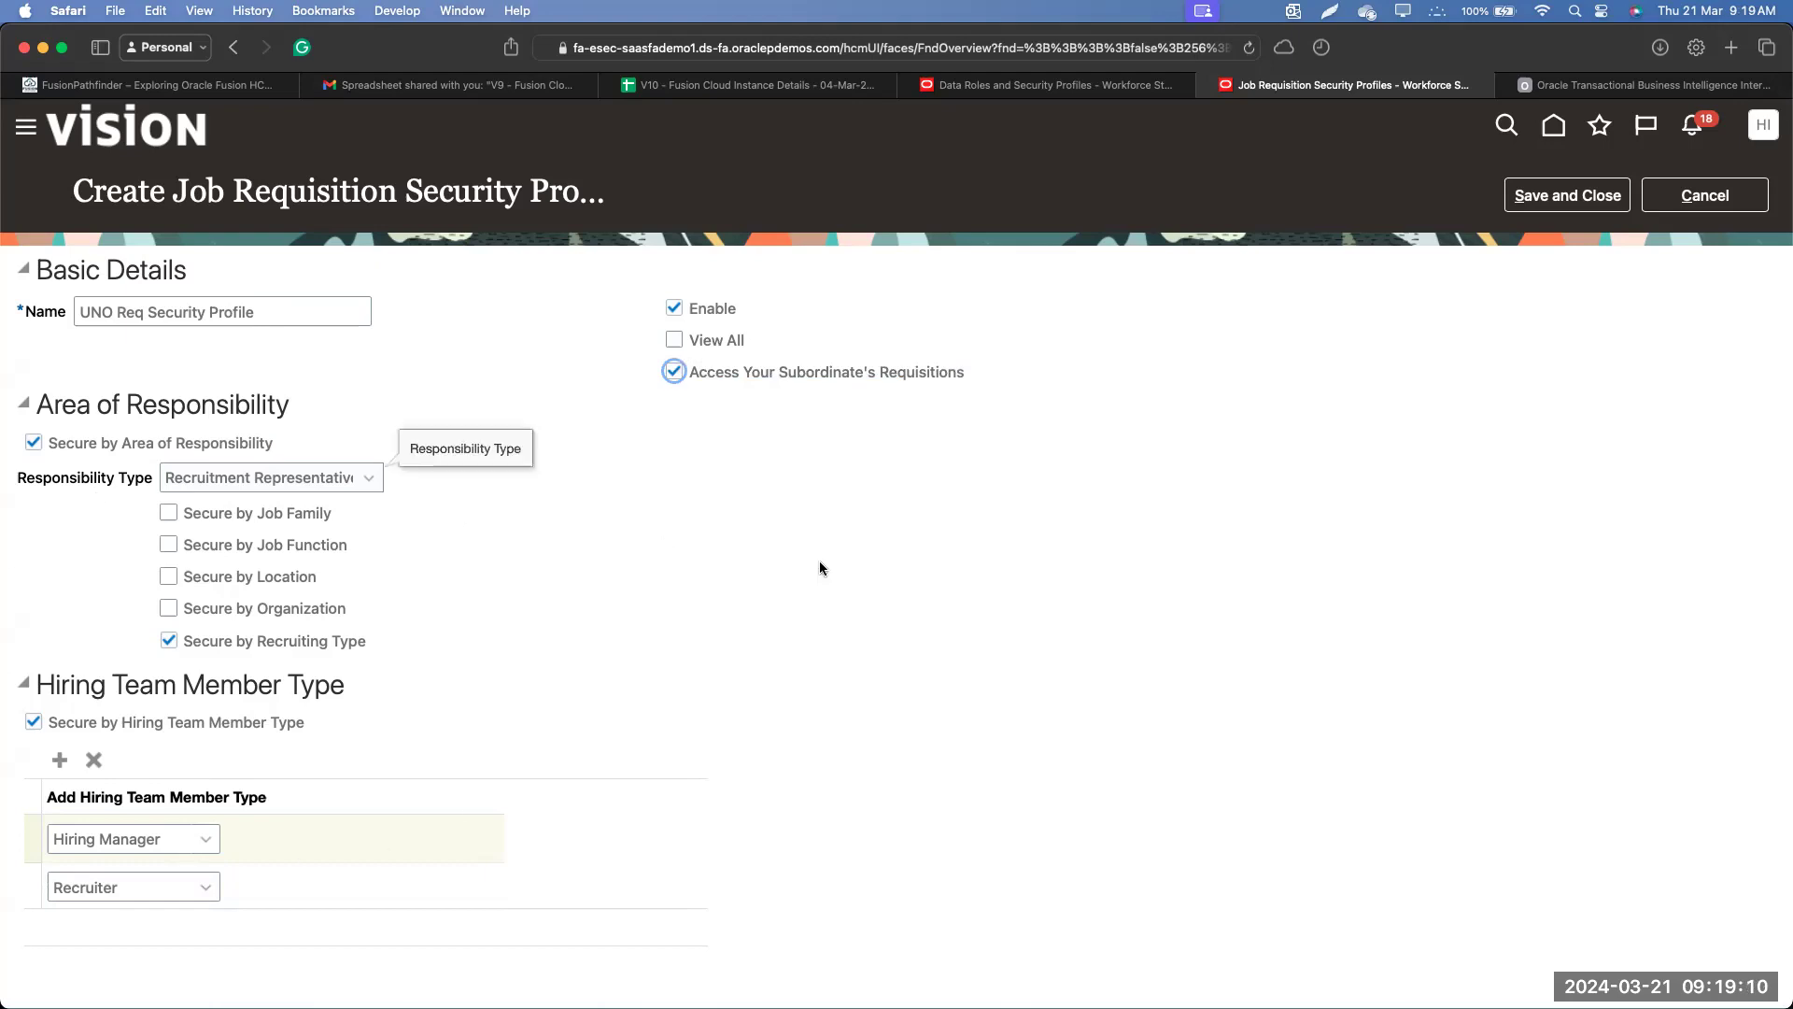
{"action": "left_click_drag", "start_coordinate": [968, 372], "coordinate": [753, 377]}
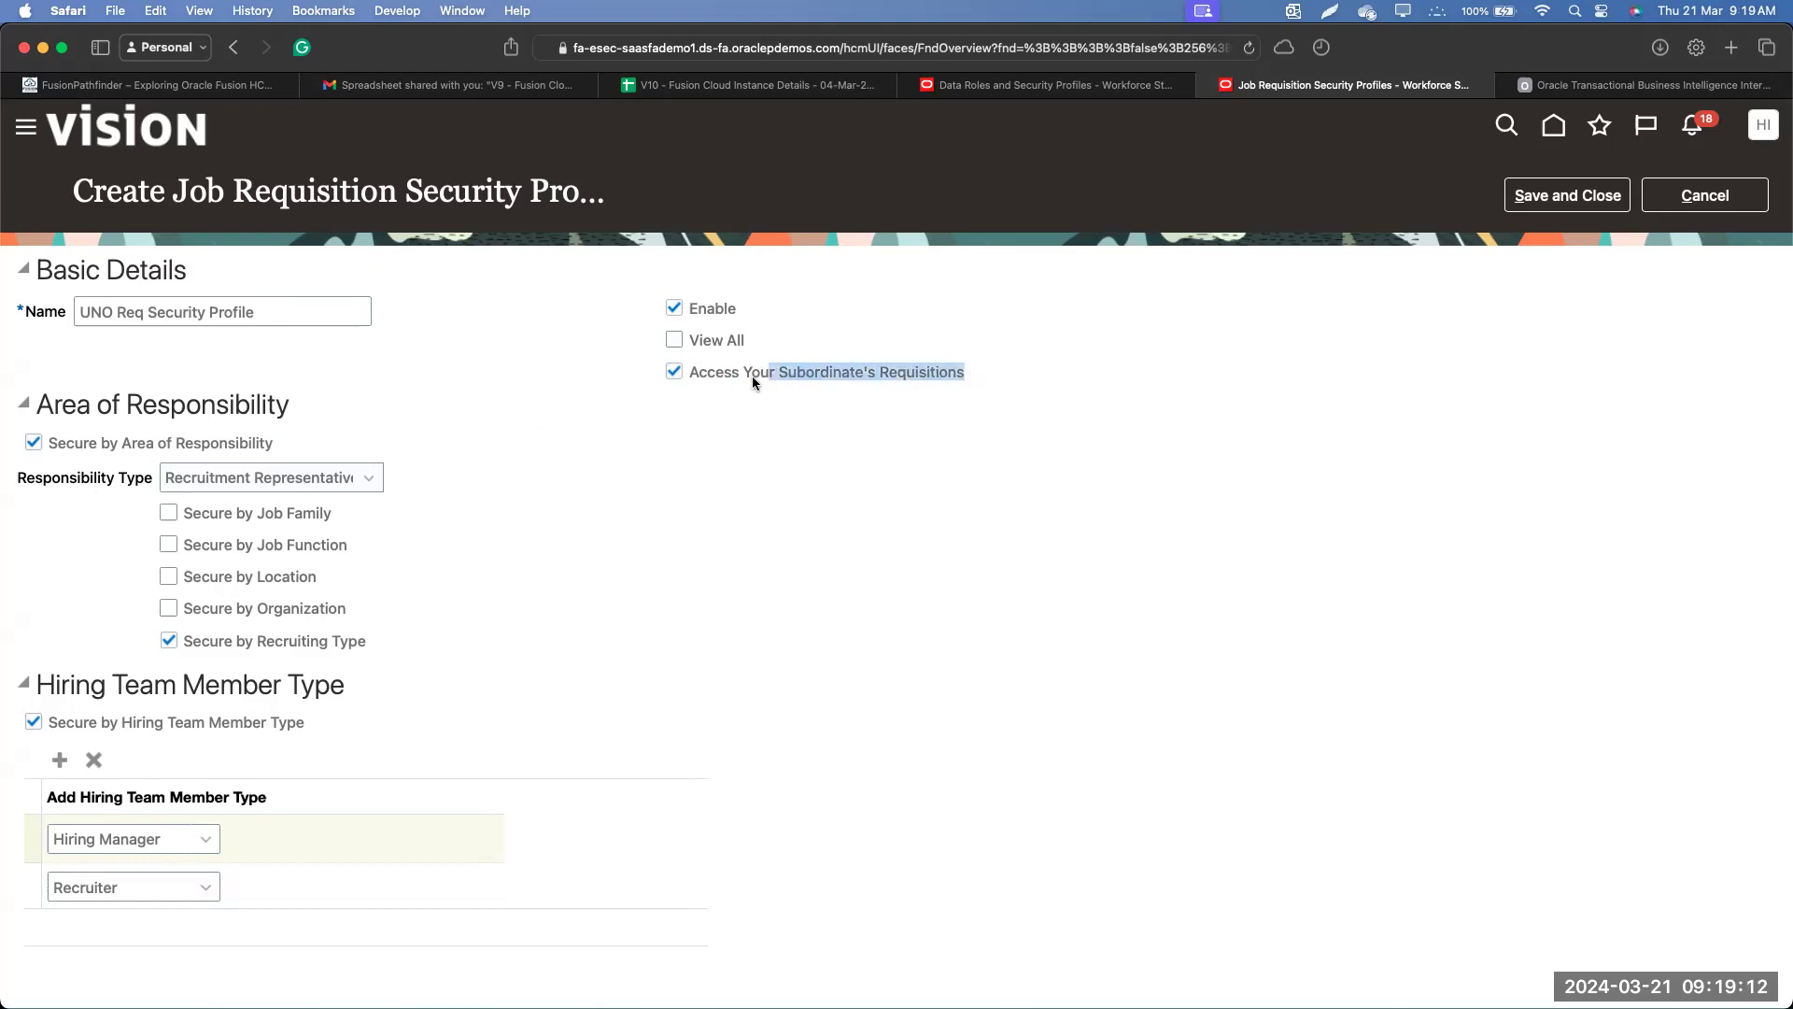
{"action": "left_click", "coordinate": [1075, 557]}
{"action": "left_click", "coordinate": [1554, 208]}
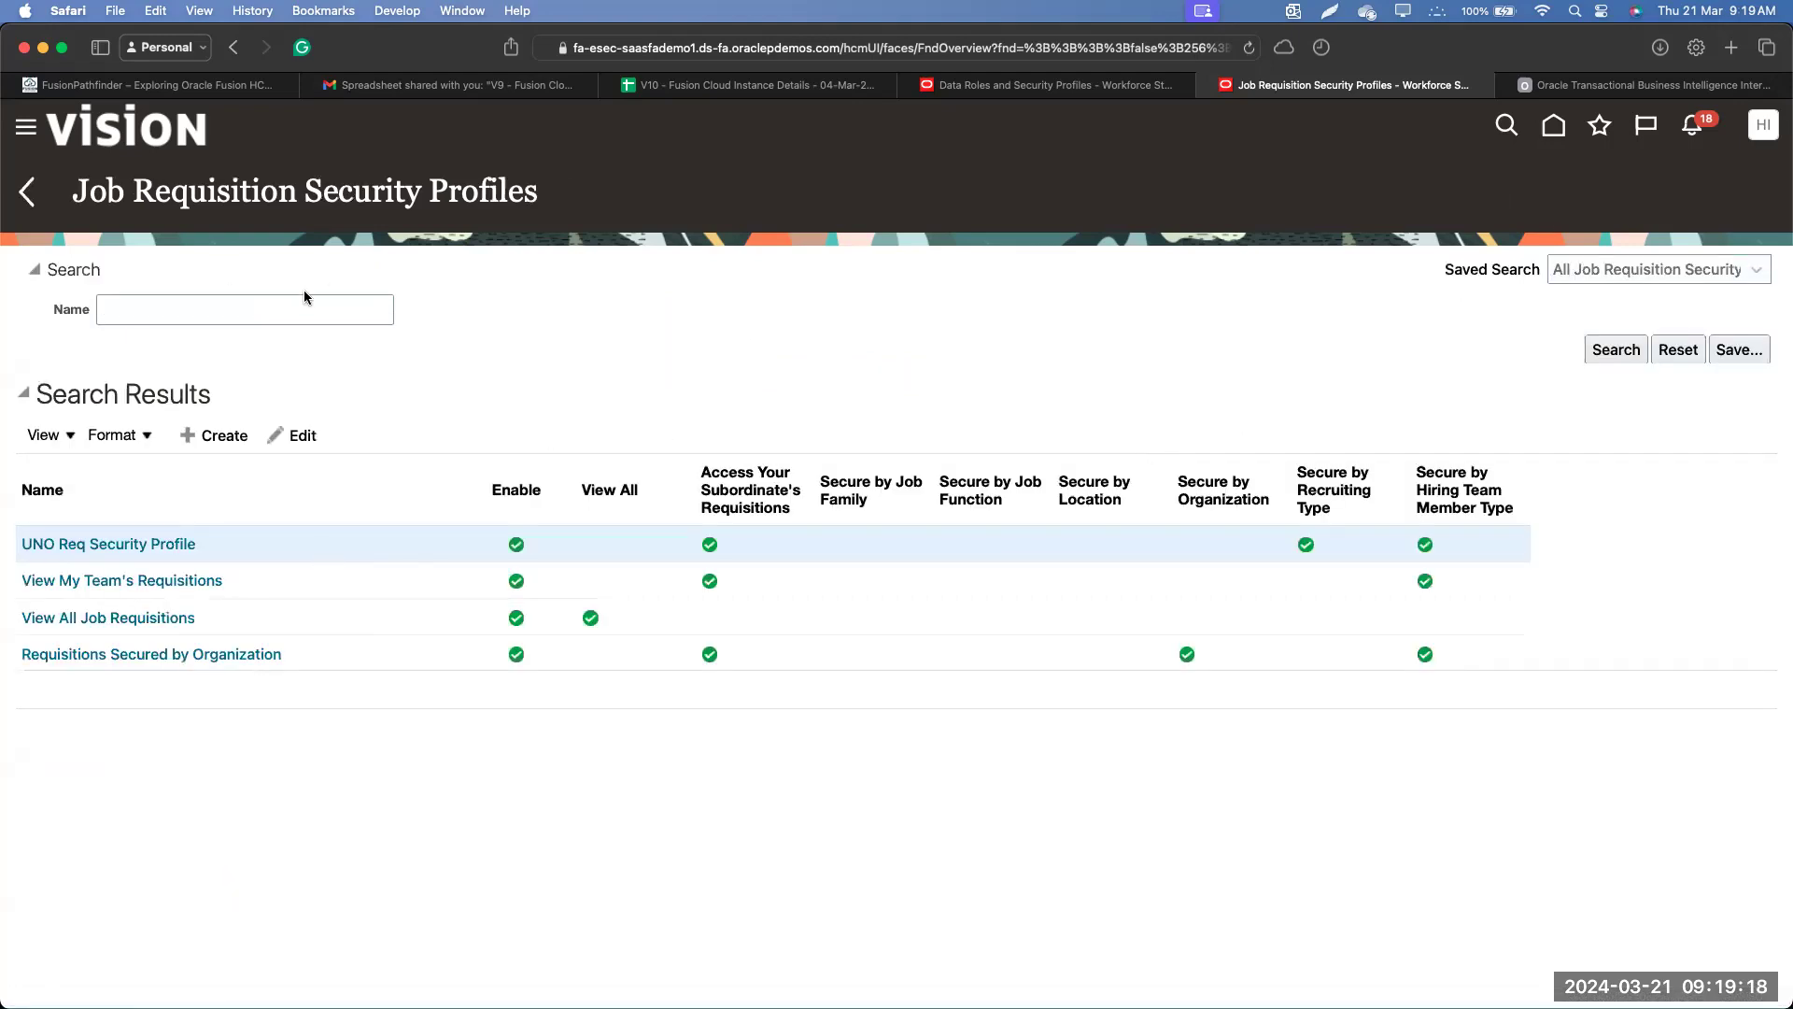
Return to the data role's security criteria and assign UNO Req Security Profile as the job requisition security profile.
{"action": "left_click", "coordinate": [934, 85]}
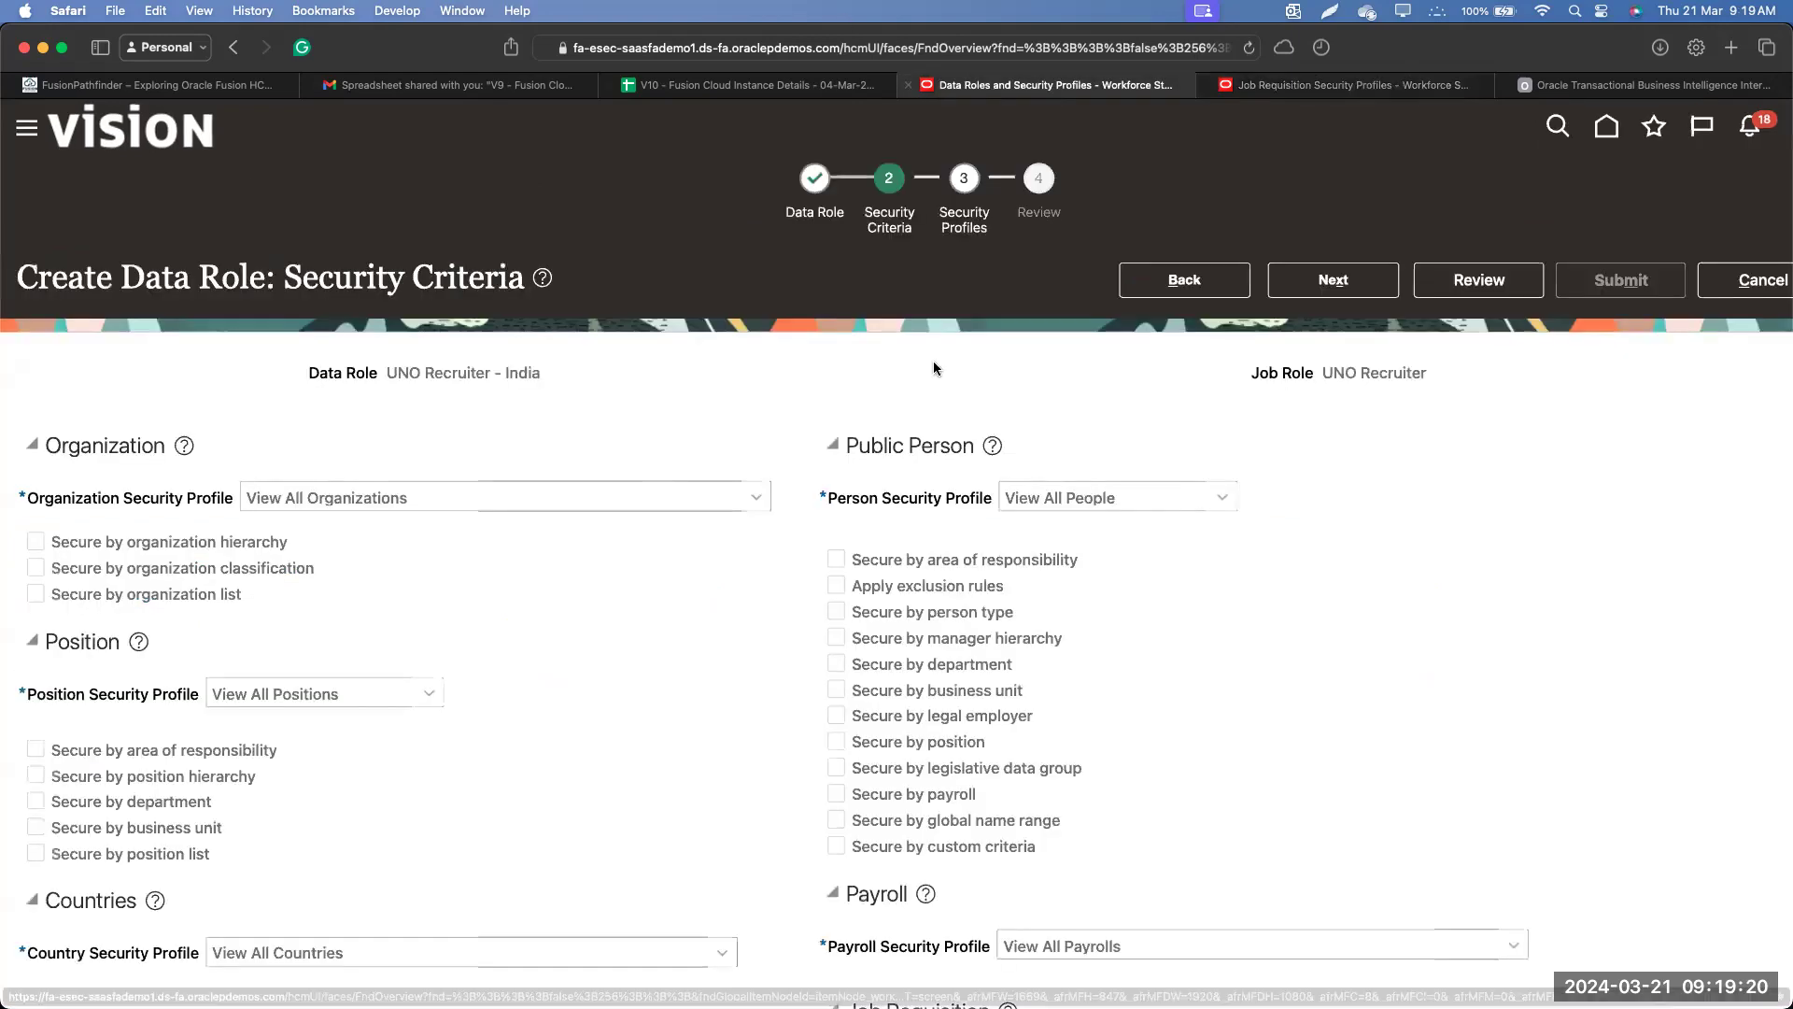
{"action": "scroll", "coordinate": [654, 565], "scroll_direction": "down", "scroll_amount": 5}
{"action": "scroll", "coordinate": [645, 624], "scroll_direction": "down", "scroll_amount": 3}
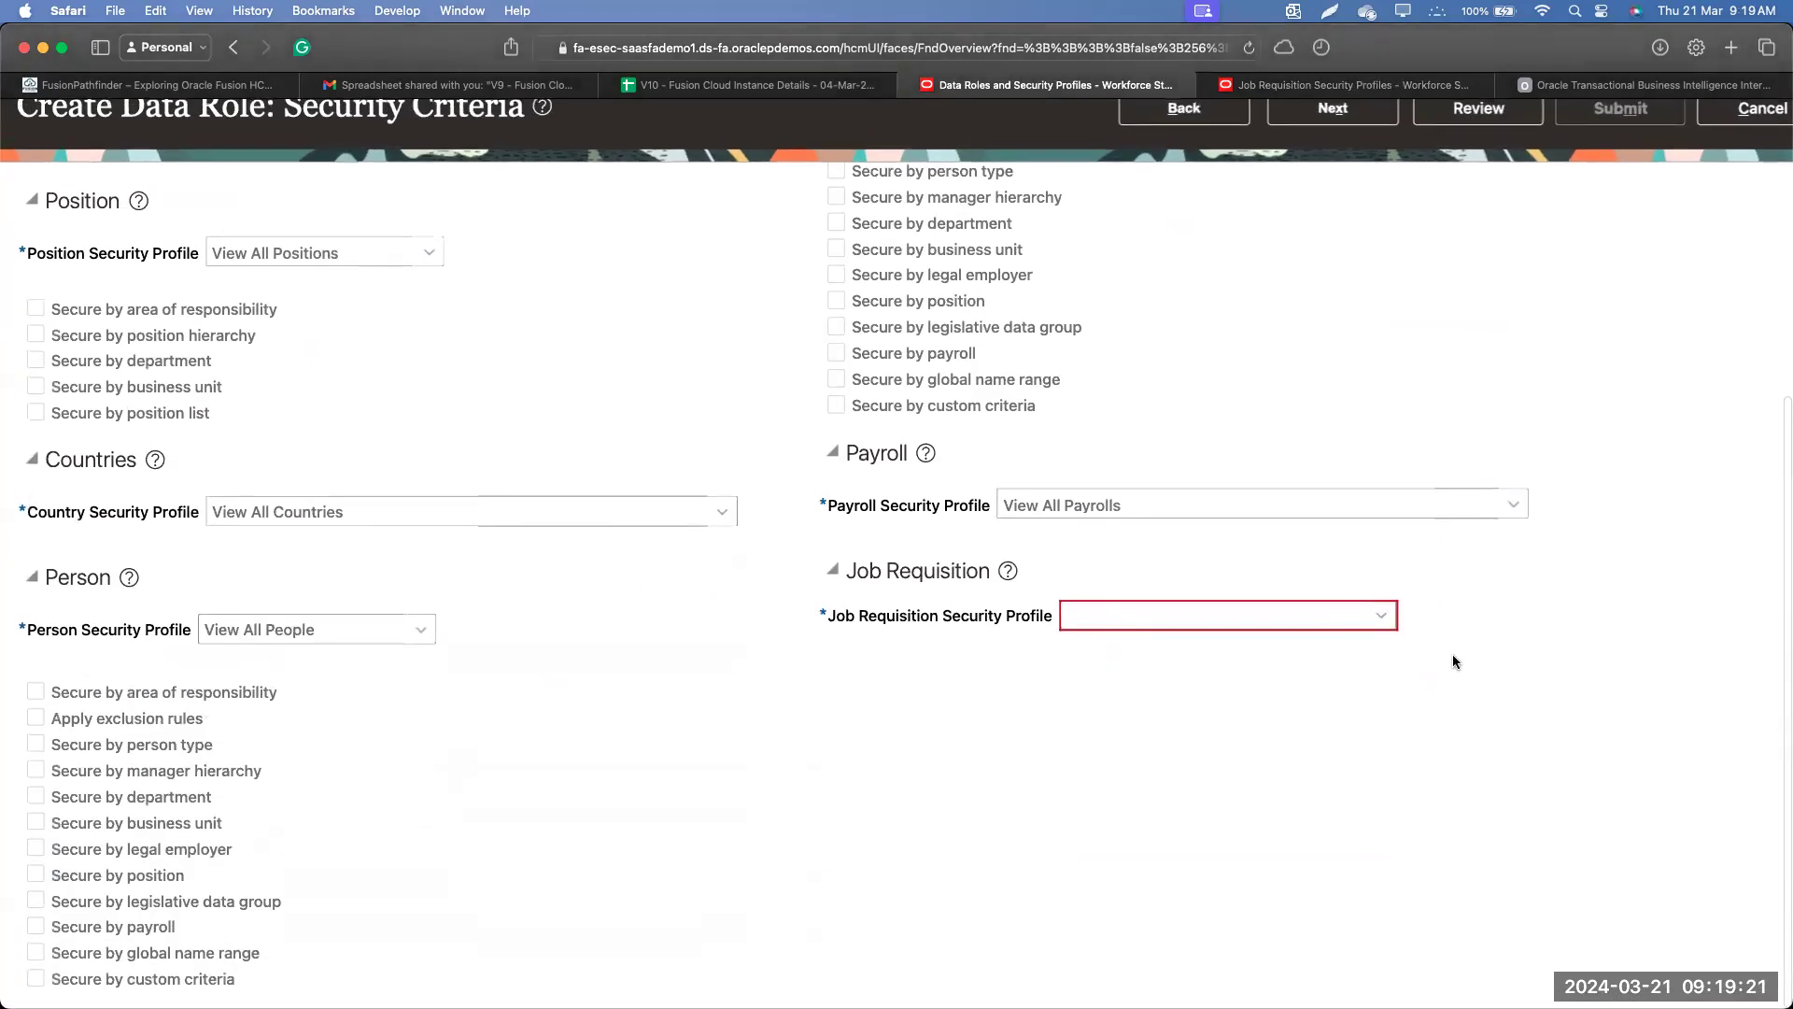
{"action": "left_click", "coordinate": [1382, 613]}
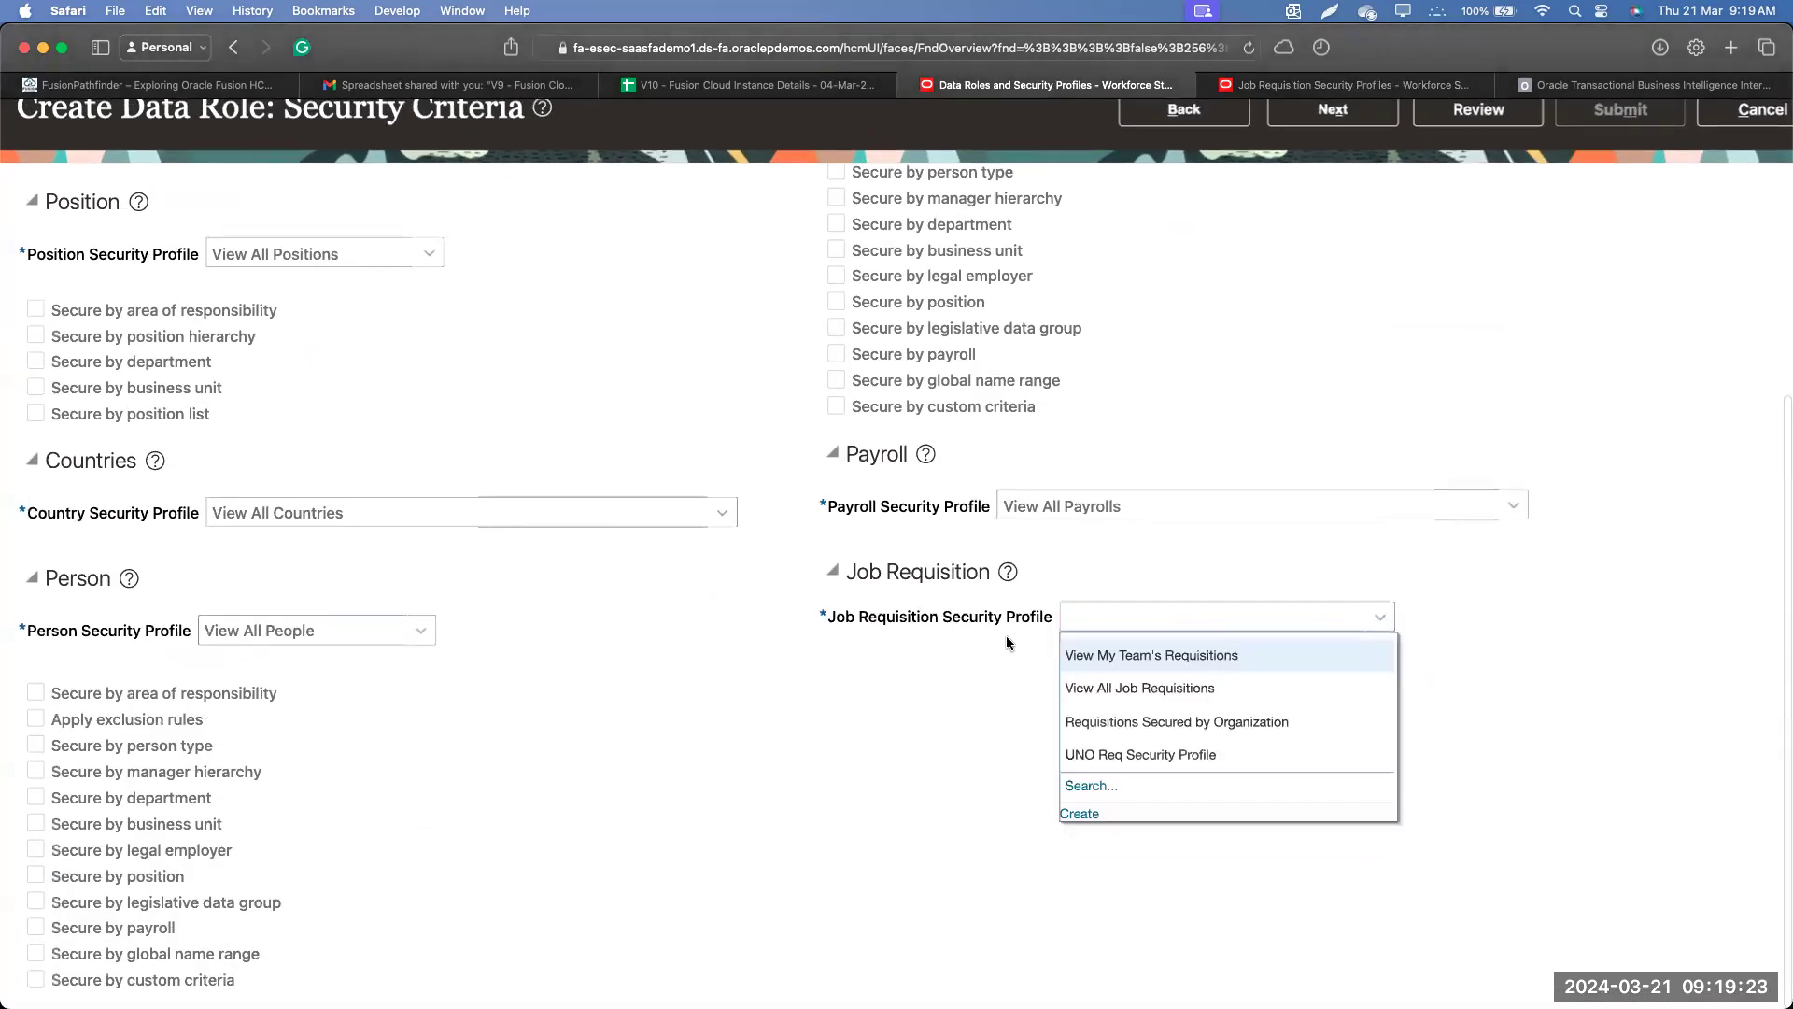
{"action": "left_click", "coordinate": [1125, 753]}
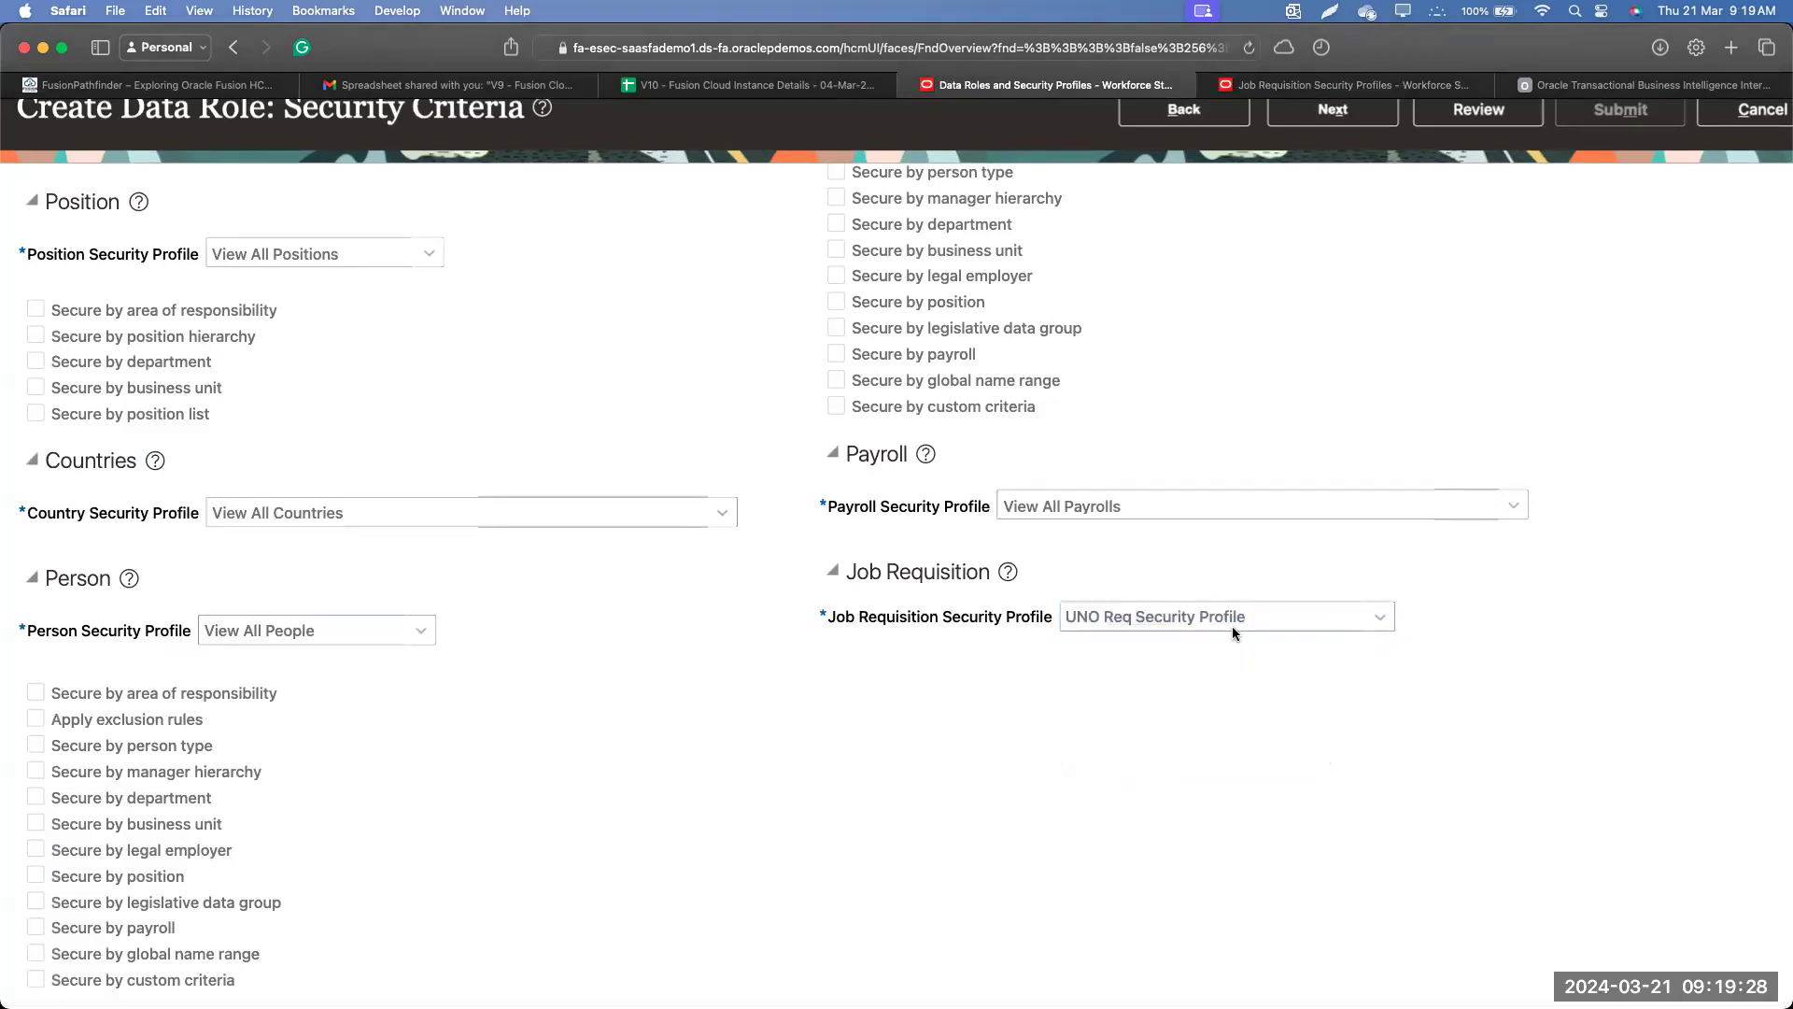
Proceed past the security criteria to the review of the UNO Recruiter - India data role and submit it.
{"action": "scroll", "coordinate": [1374, 296], "scroll_direction": "up", "scroll_amount": 5}
{"action": "left_click", "coordinate": [1333, 278]}
{"action": "scroll", "coordinate": [1333, 278], "scroll_direction": "down", "scroll_amount": 1}
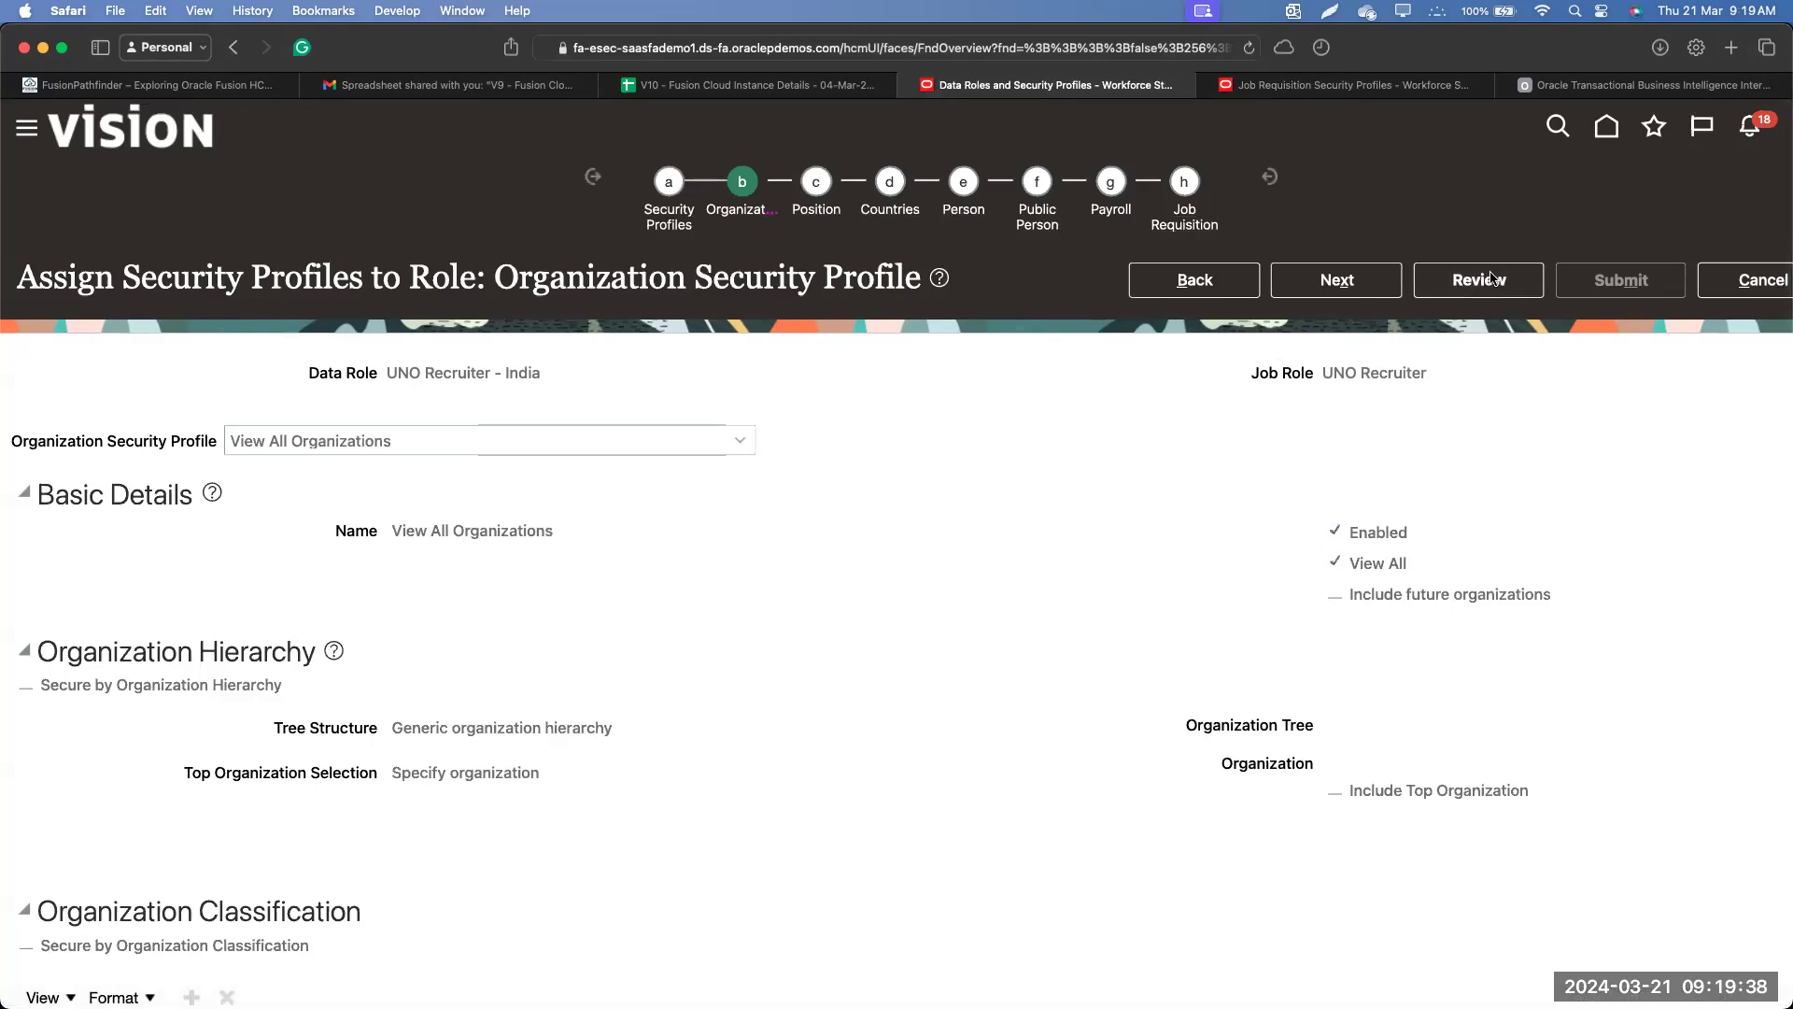
{"action": "left_click", "coordinate": [1491, 277]}
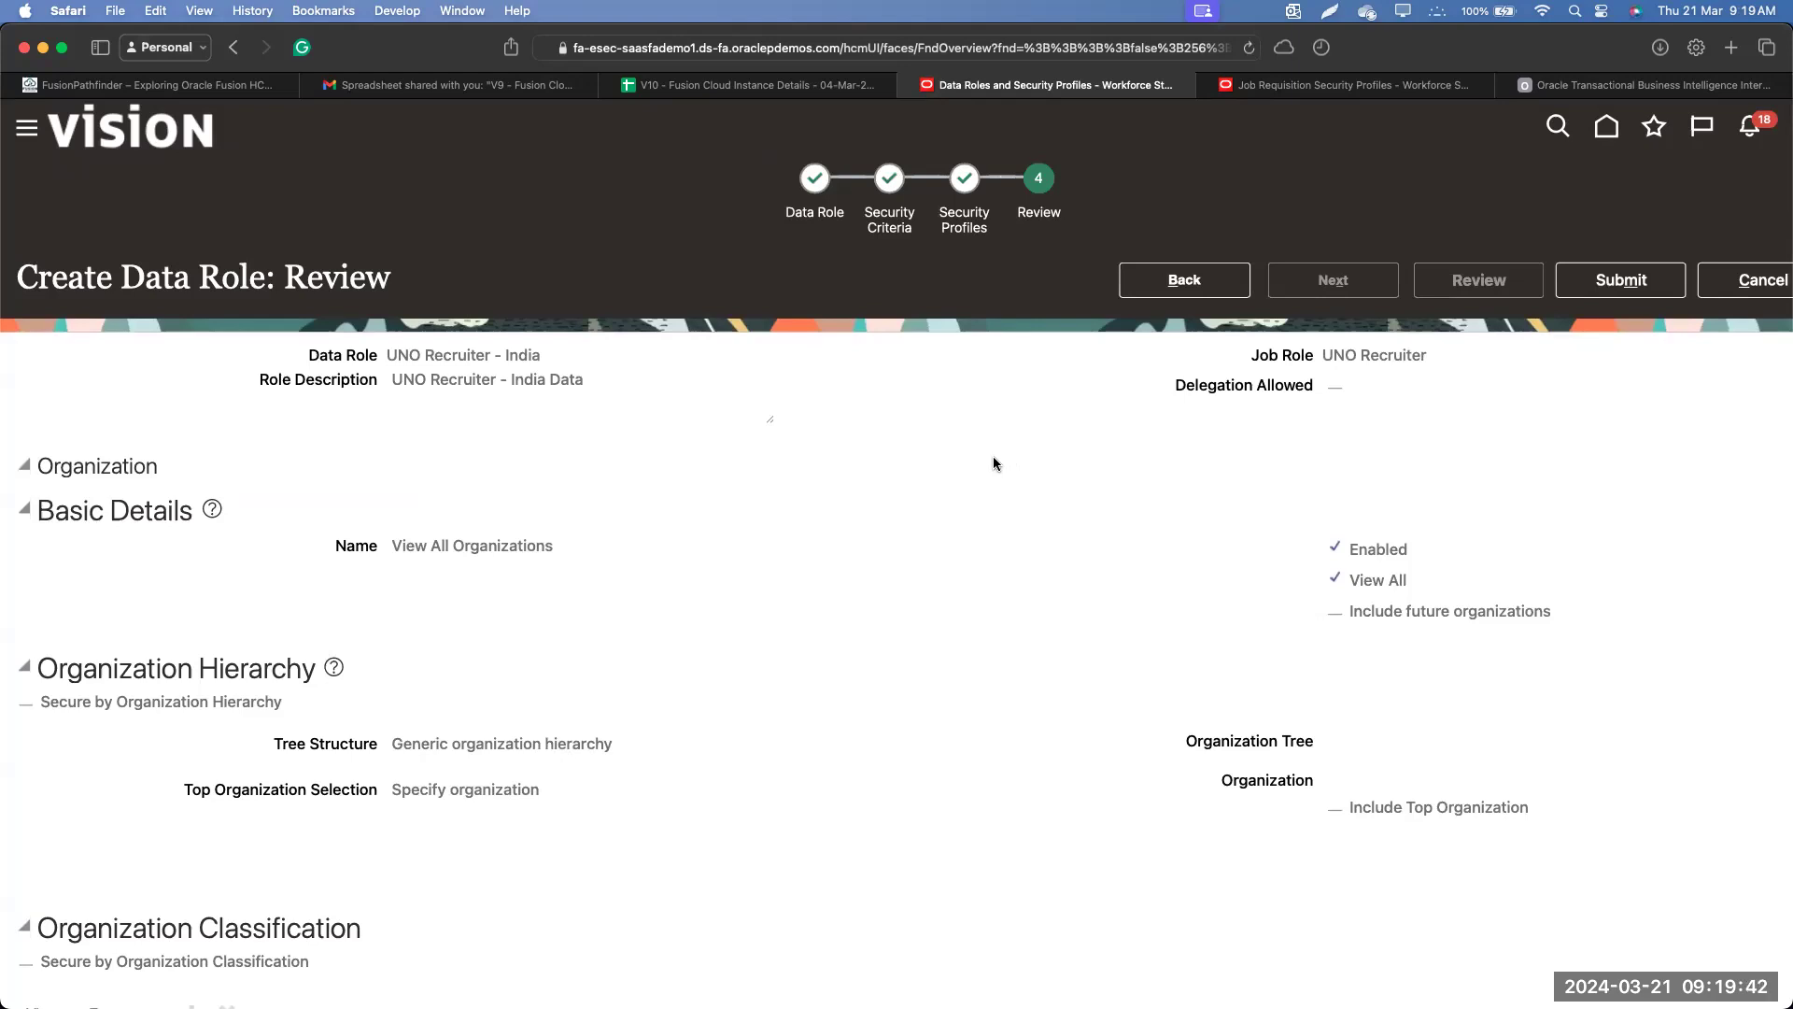
{"action": "left_click", "coordinate": [1616, 286]}
{"action": "left_click", "coordinate": [1619, 290]}
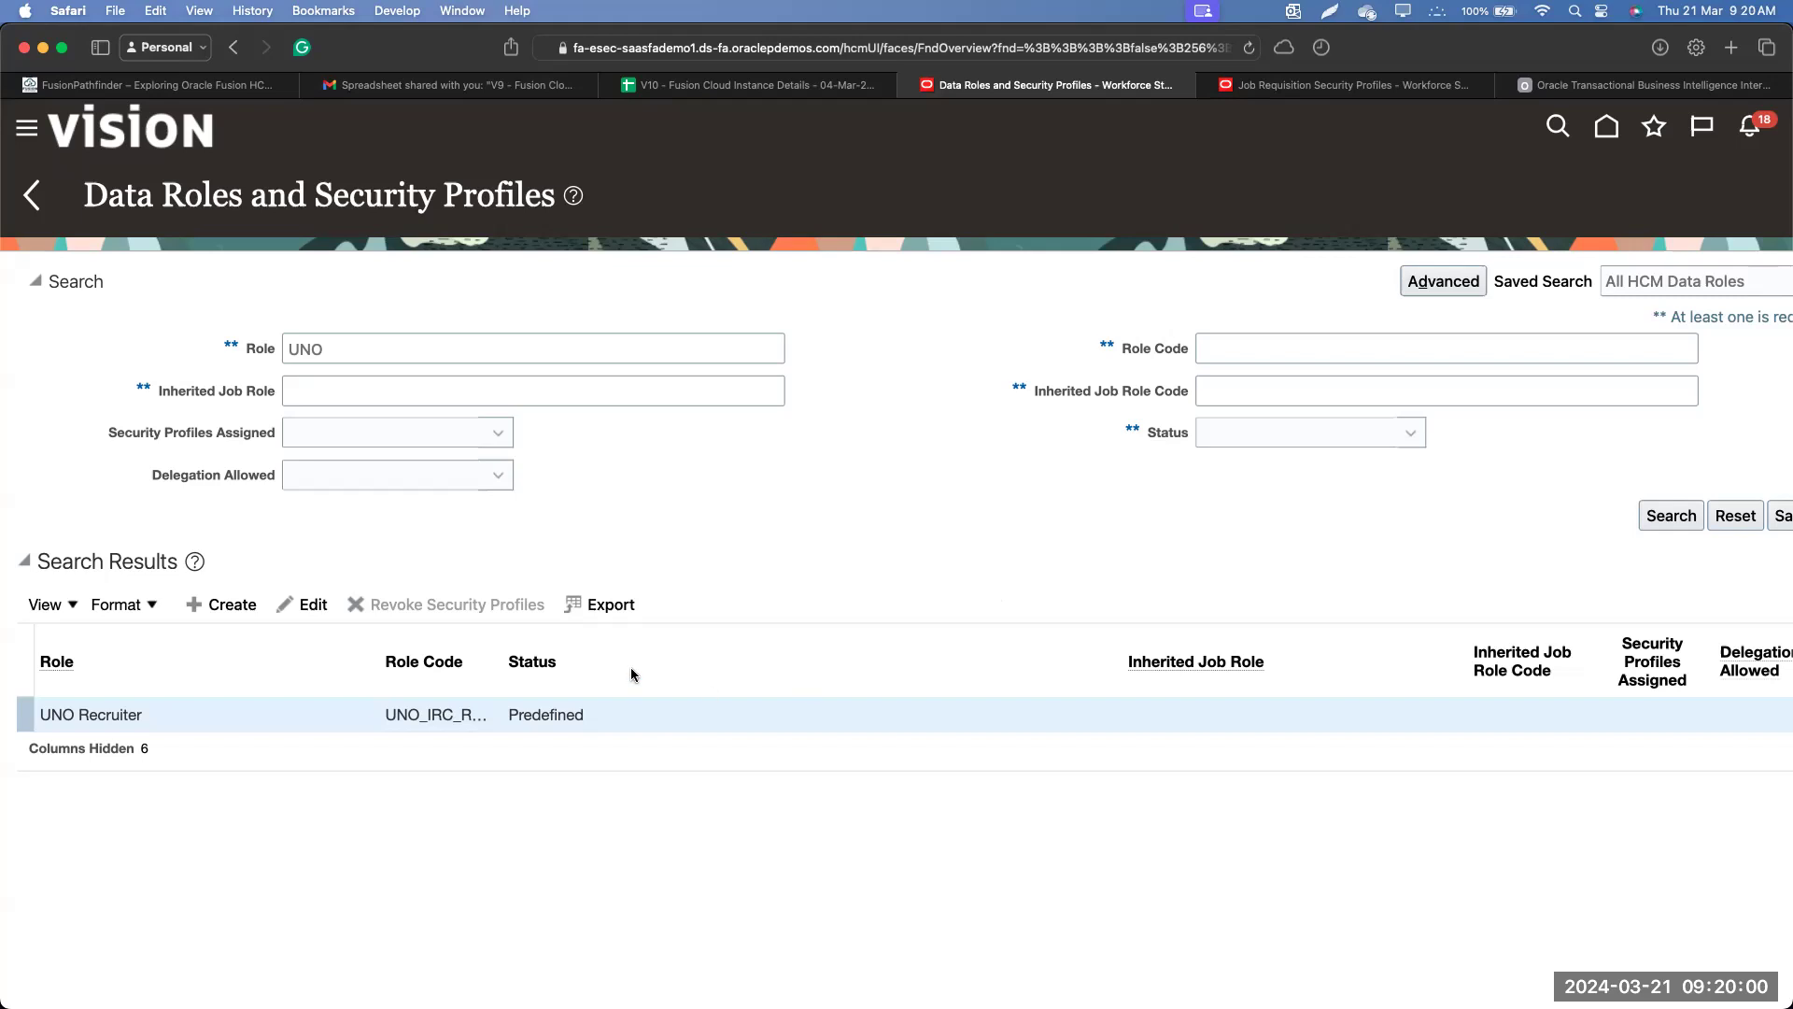
Search the data roles for UNO again, widen the Role Code column, and check the UNO Recruiter - India entry.
{"action": "left_click", "coordinate": [1667, 519]}
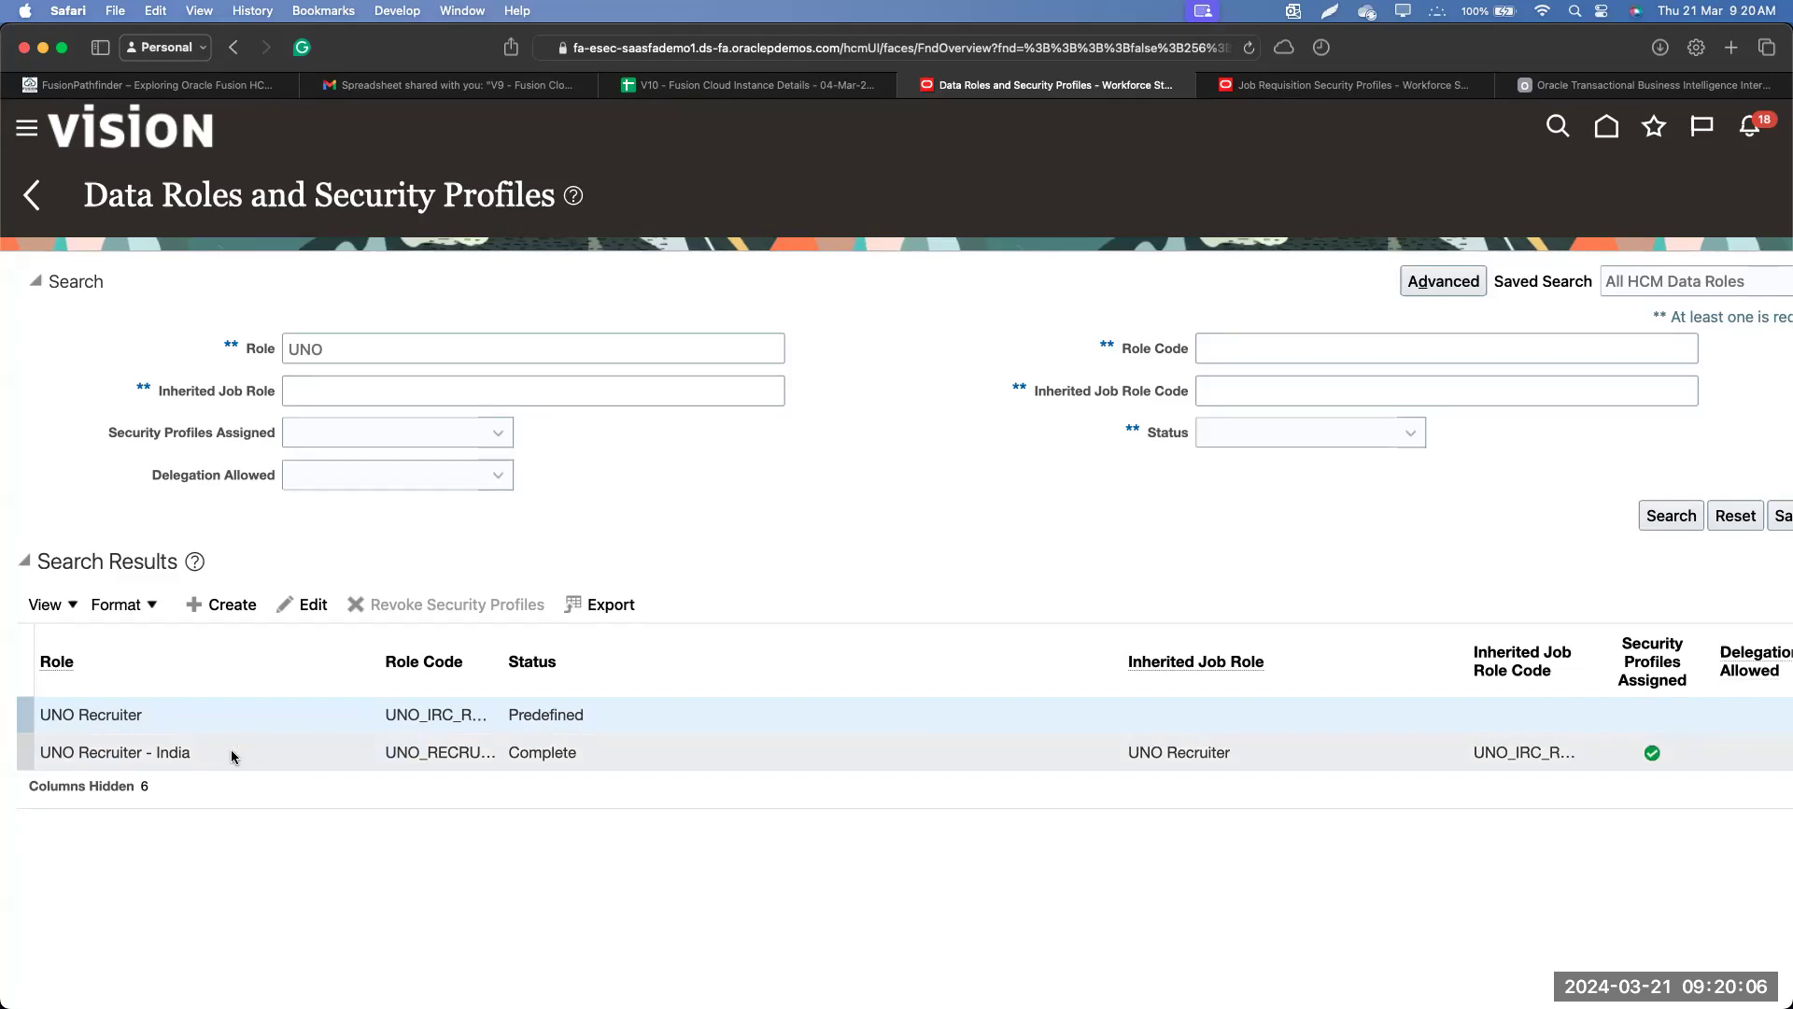
{"action": "left_click", "coordinate": [214, 755]}
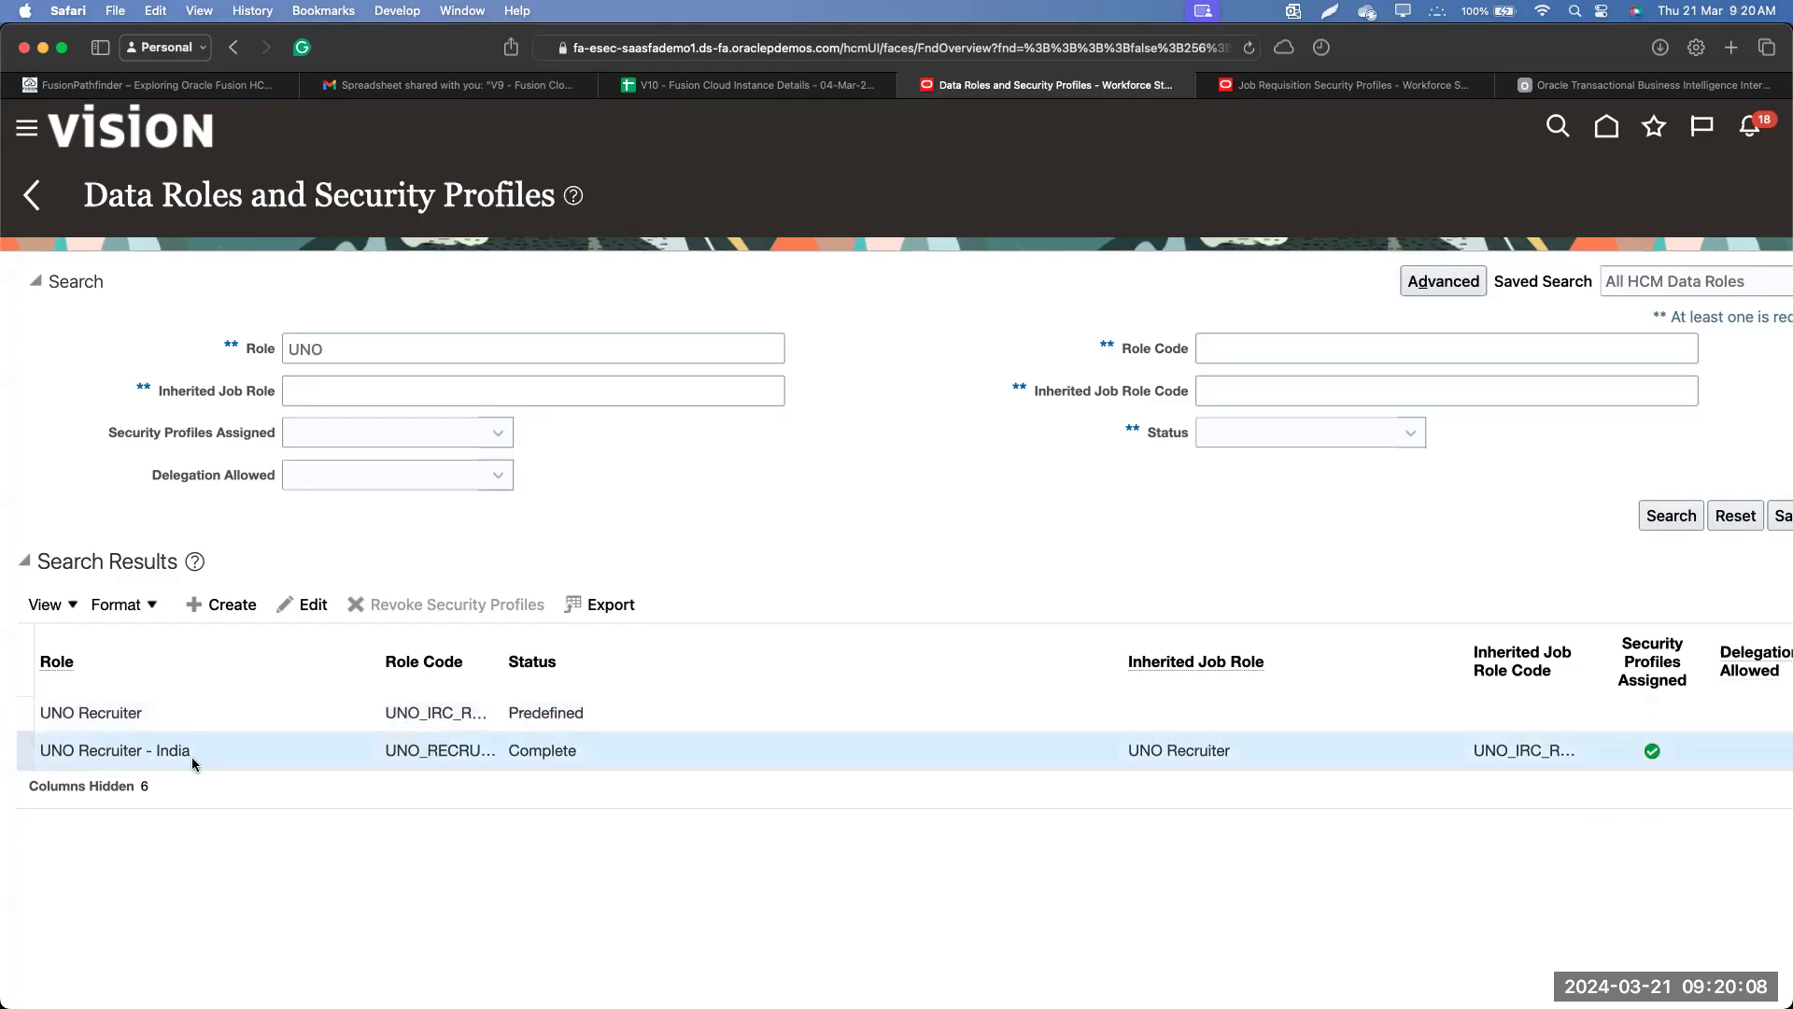
{"action": "left_click", "coordinate": [388, 651]}
{"action": "left_click_drag", "start_coordinate": [381, 654], "coordinate": [218, 653]}
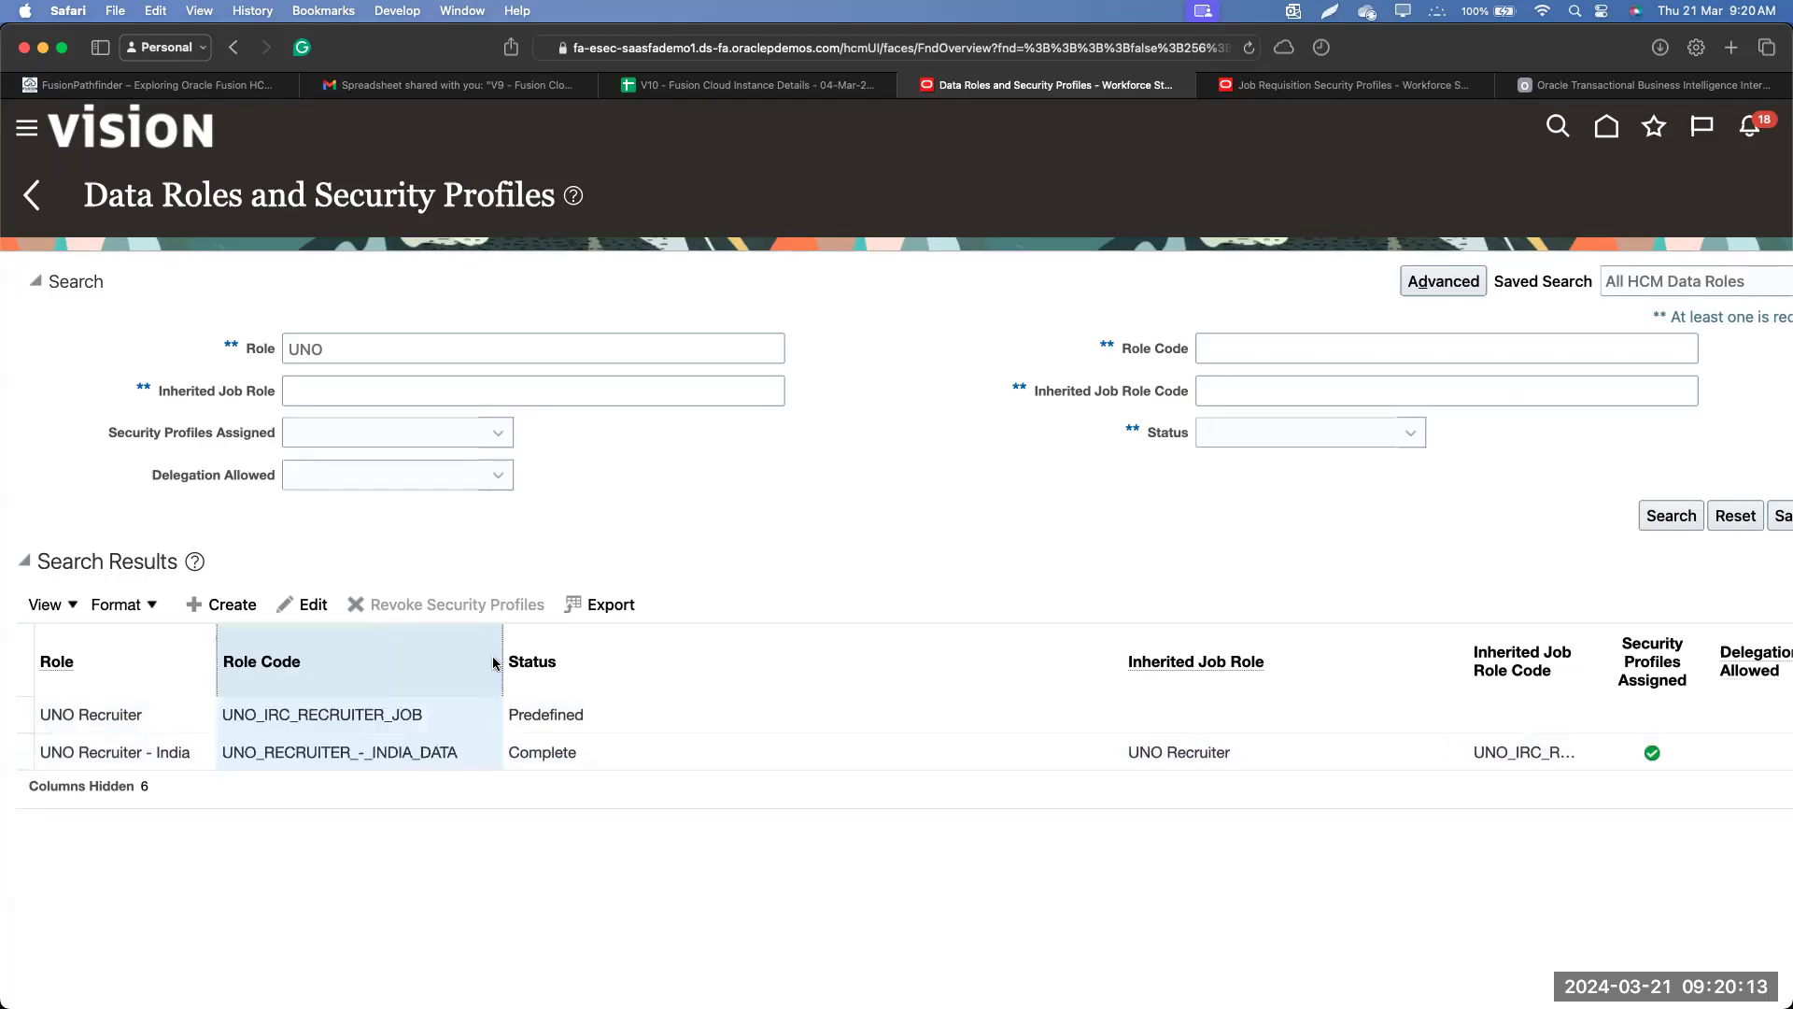
{"action": "left_click", "coordinate": [430, 759]}
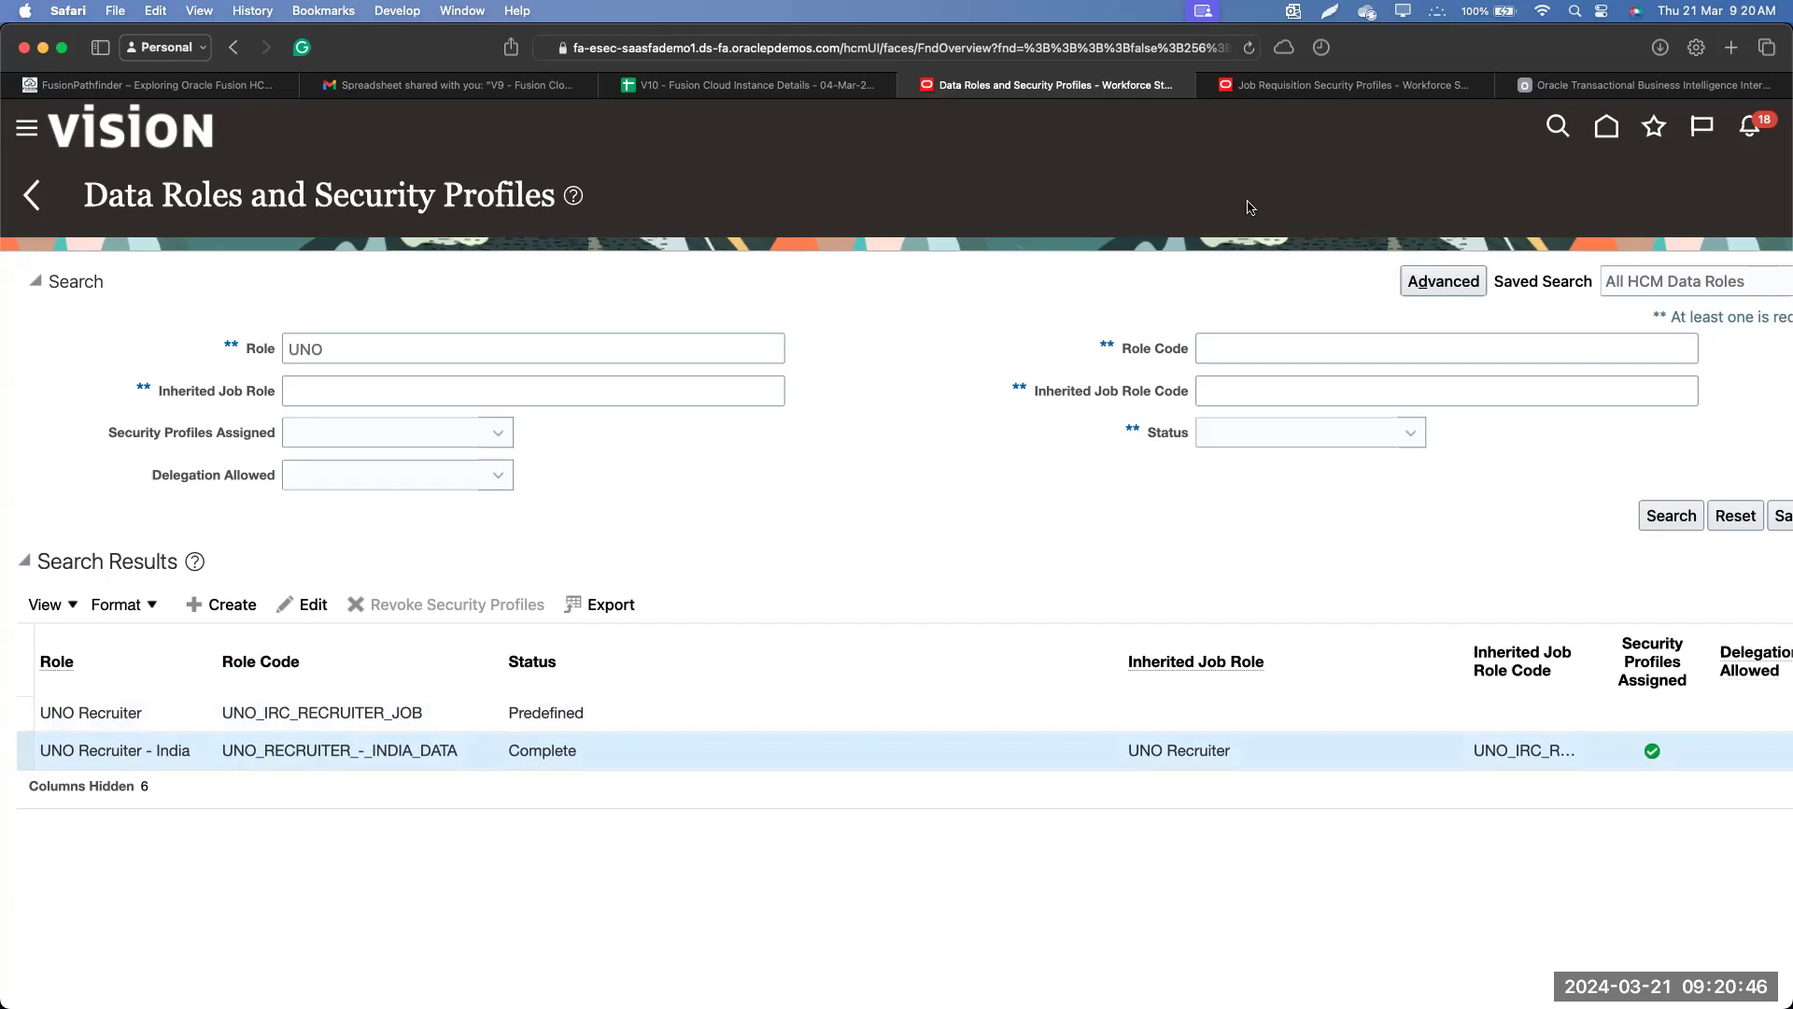
Open the user accounts in the Security Console, search by the recruiter's first name, and open the recruiter's account details.
{"action": "left_click", "coordinate": [1378, 84]}
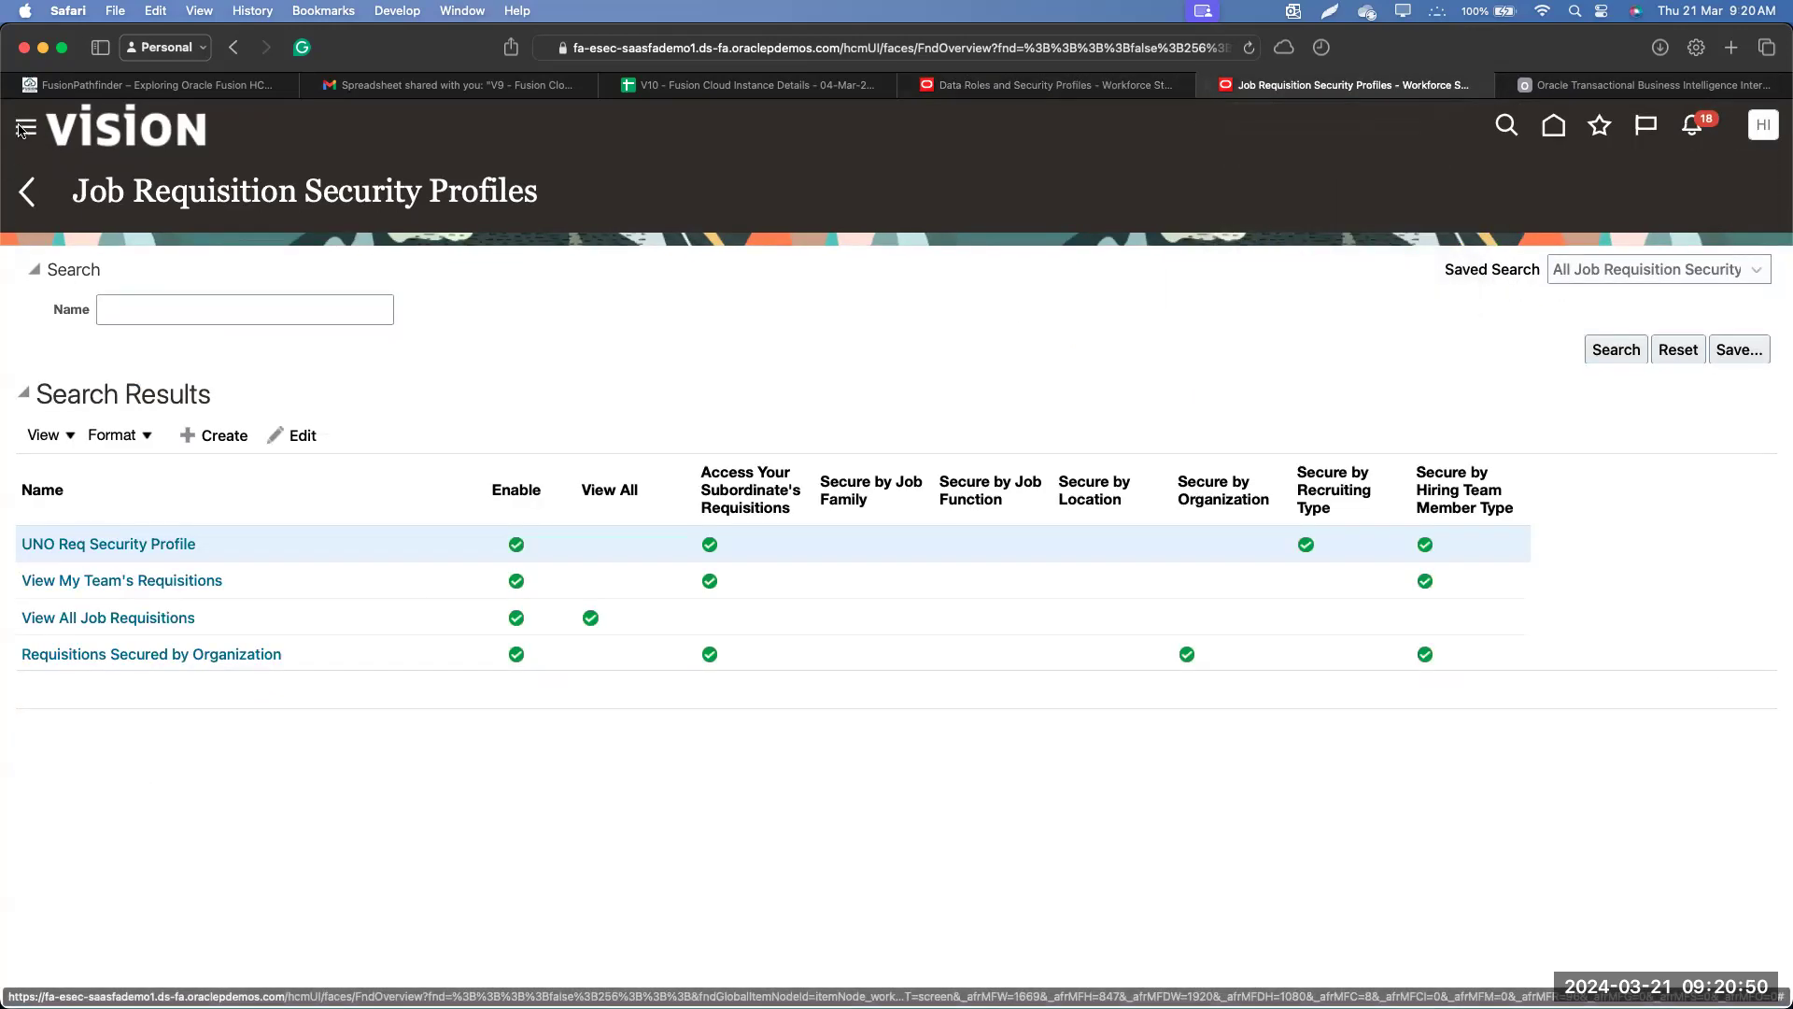
{"action": "scroll", "coordinate": [88, 821], "scroll_direction": "down", "scroll_amount": 10}
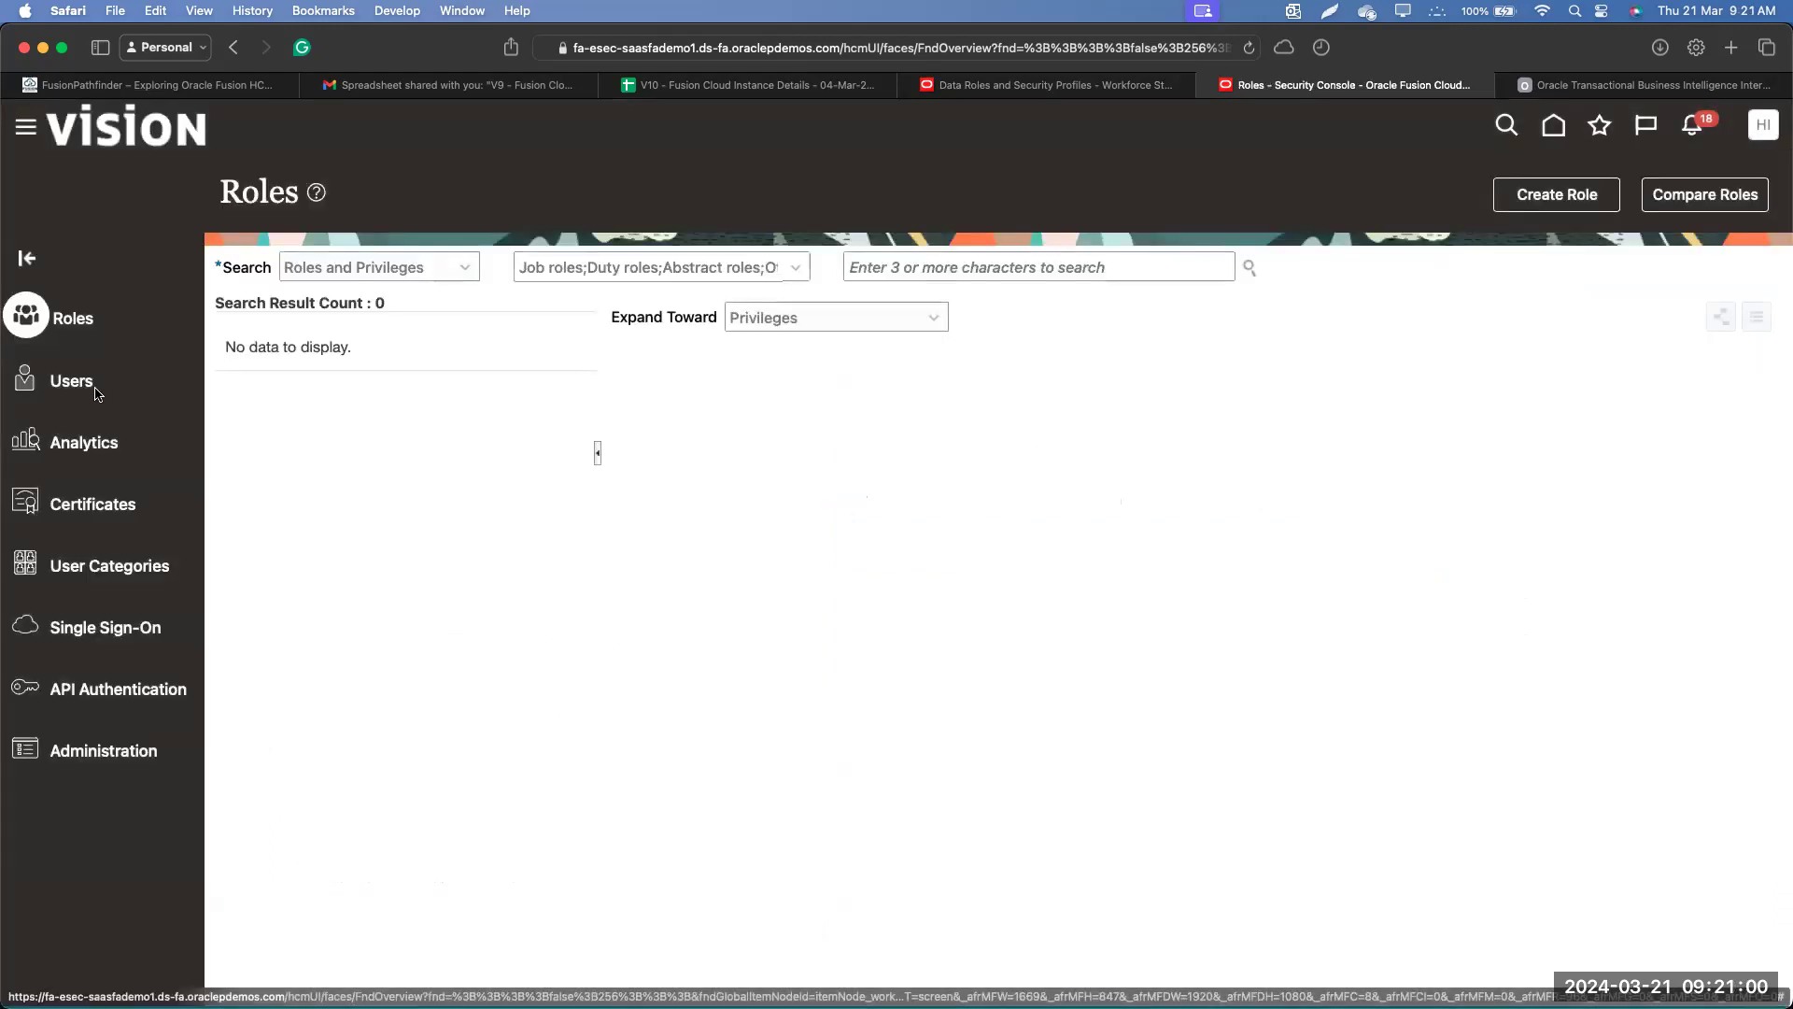
{"action": "left_click", "coordinate": [94, 386]}
{"action": "left_click", "coordinate": [894, 267]}
{"action": "type", "text": "mike"}
{"action": "key", "text": "Return"}
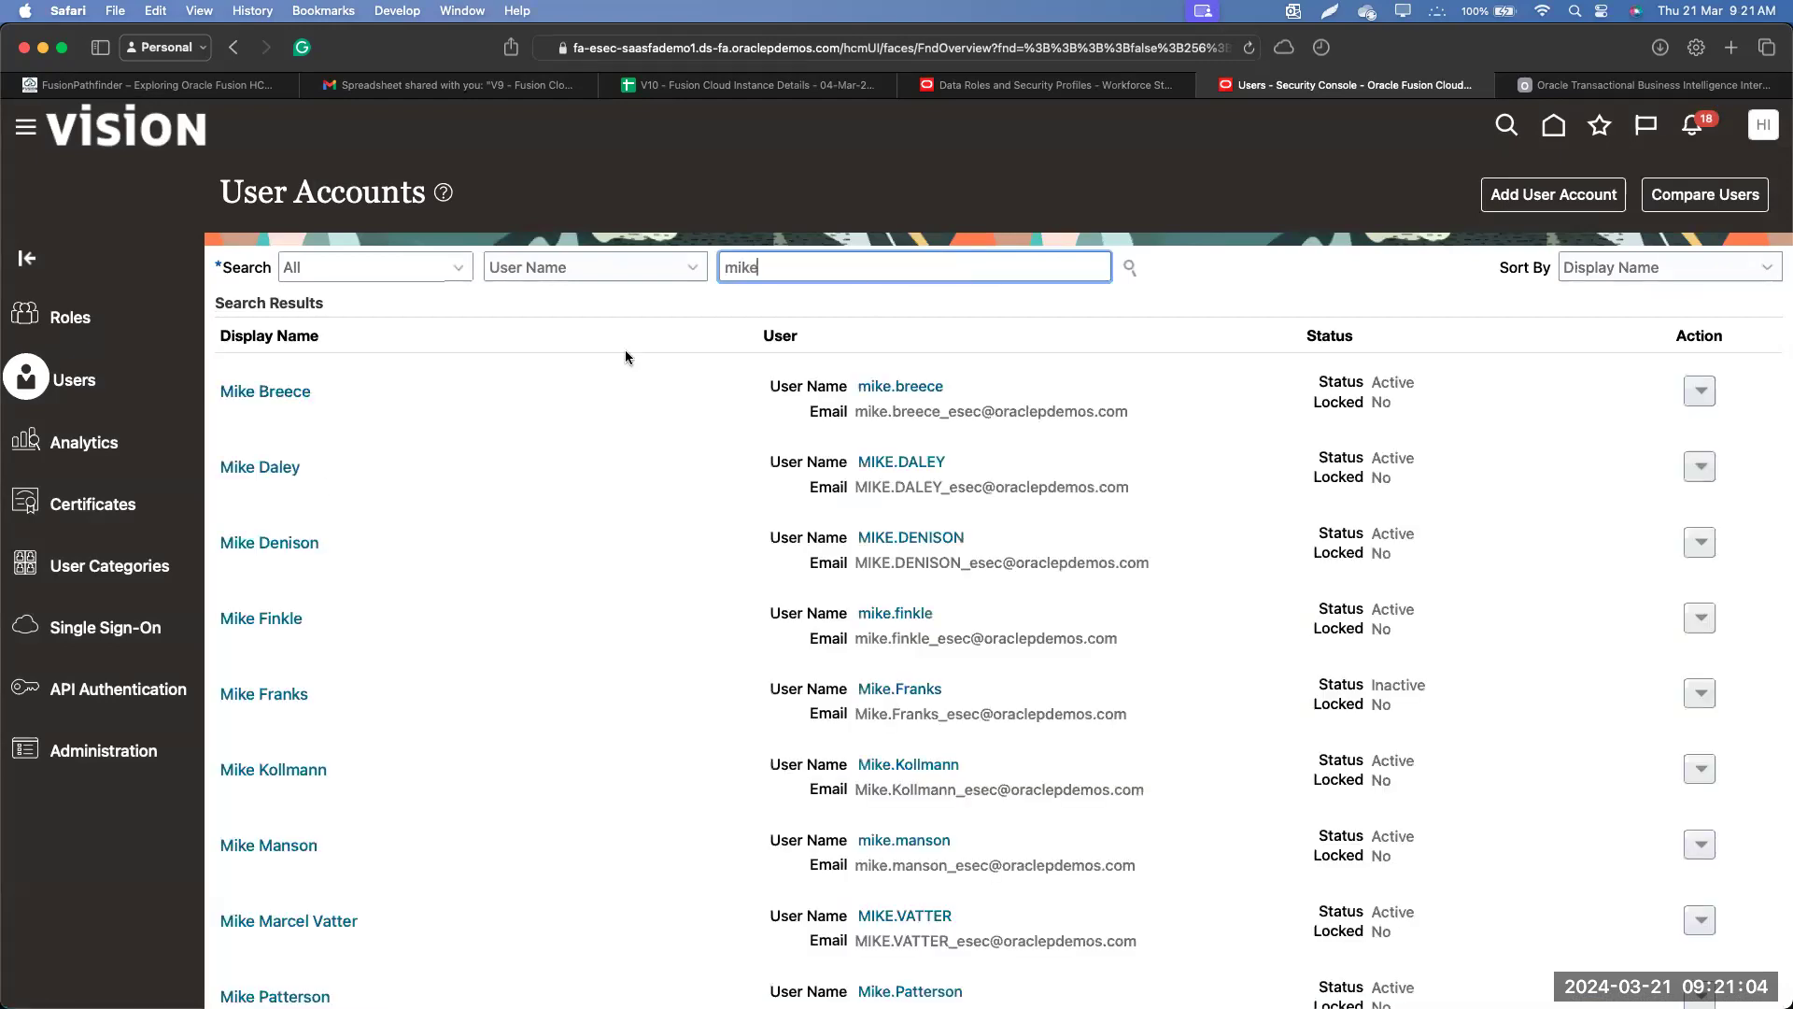
{"action": "left_click", "coordinate": [265, 390]}
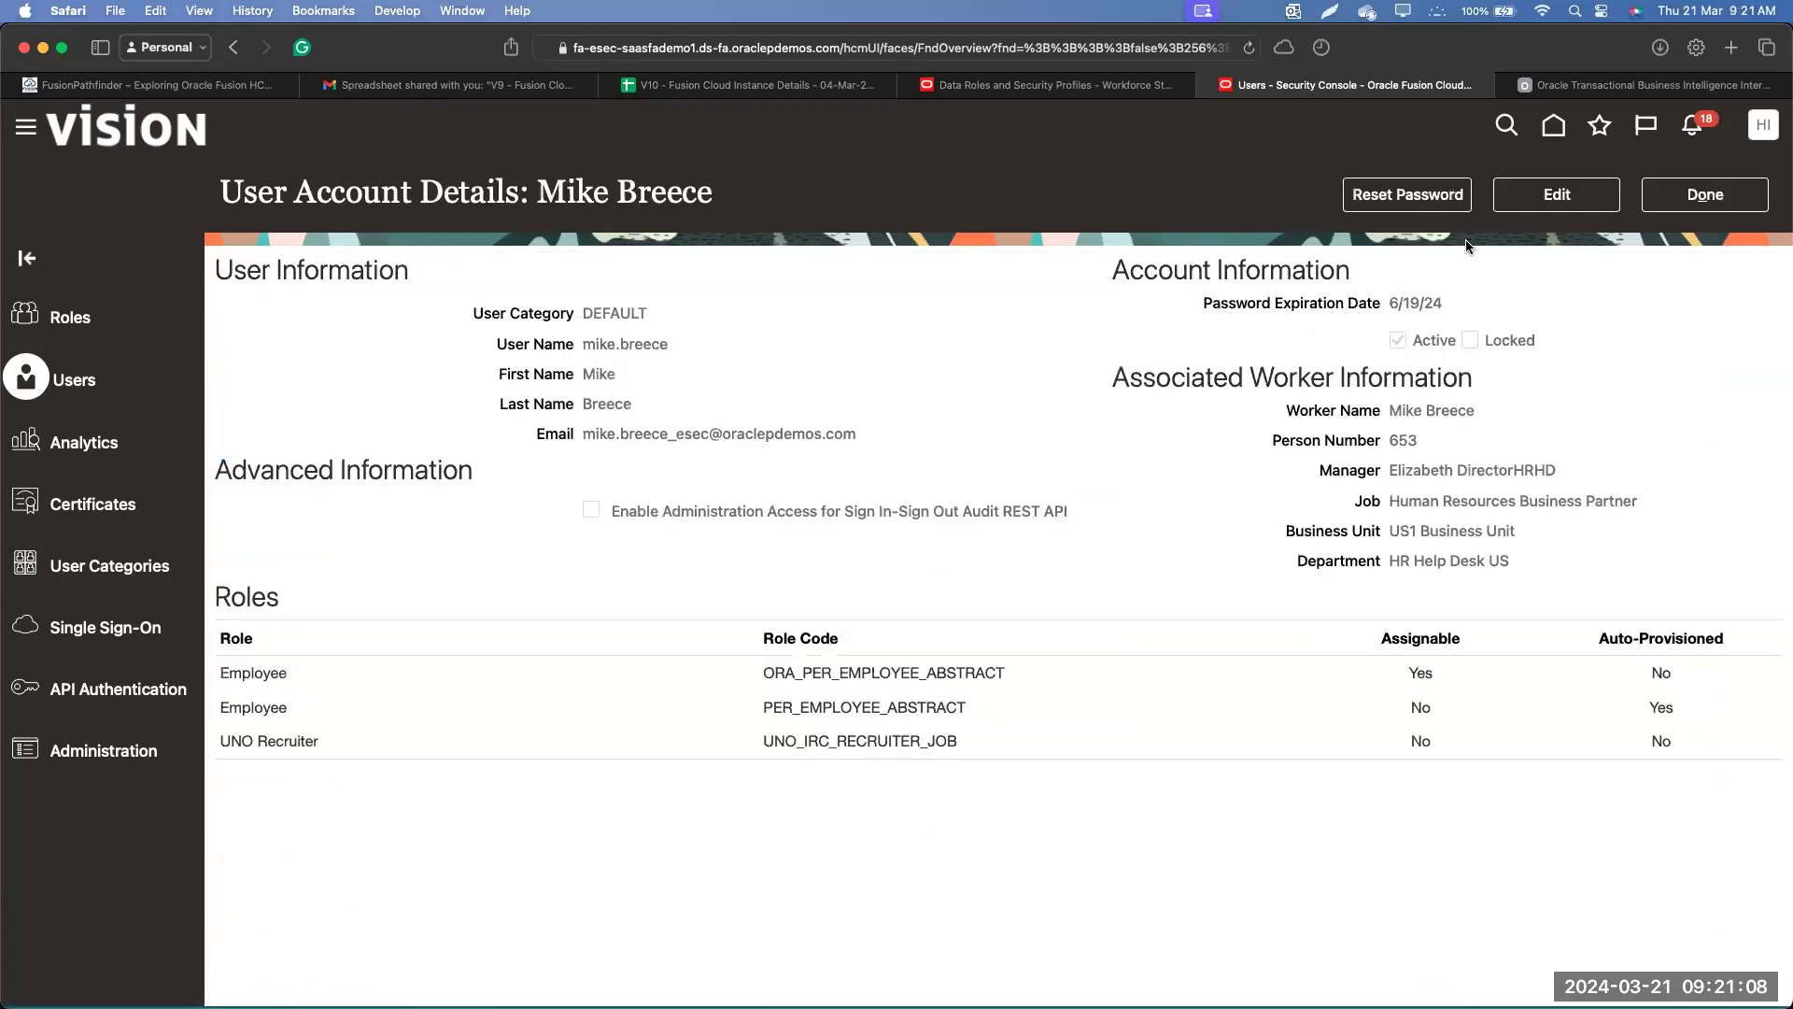
Edit the recruiter's user account and remove the UNO Recruiter role, confirming the deletion.
{"action": "left_click", "coordinate": [1547, 203]}
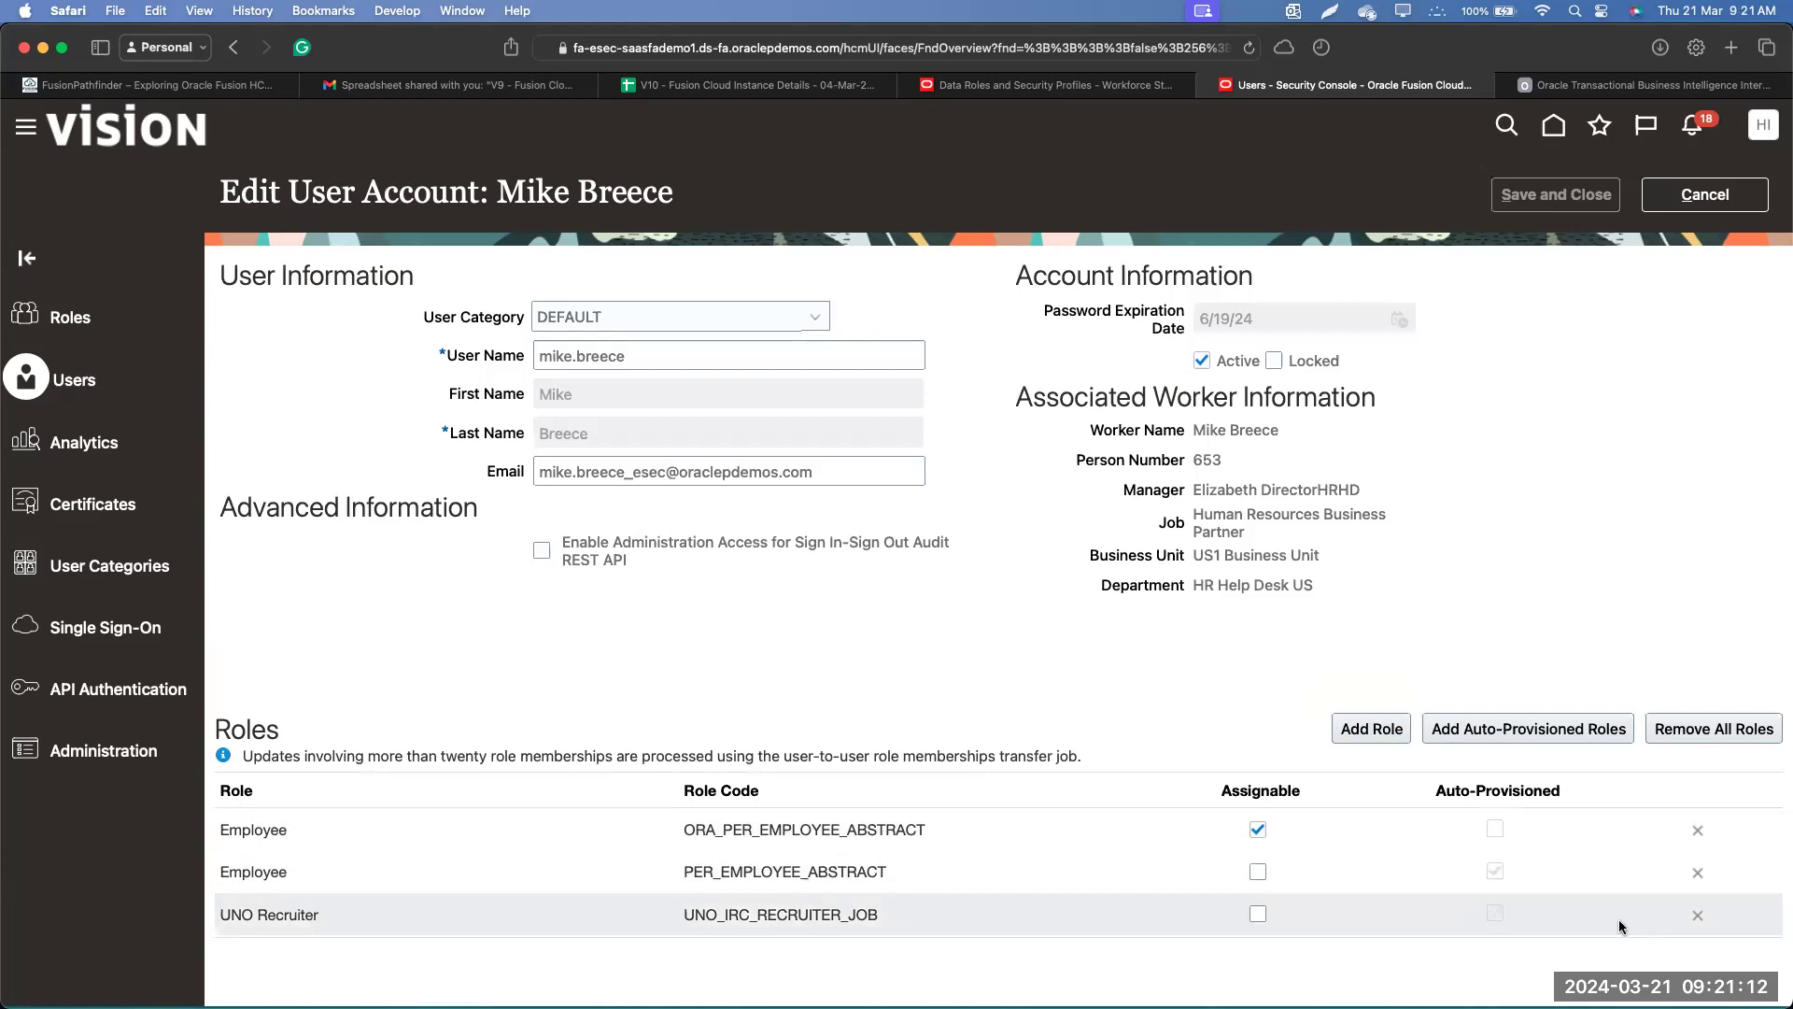
{"action": "left_click", "coordinate": [1700, 916]}
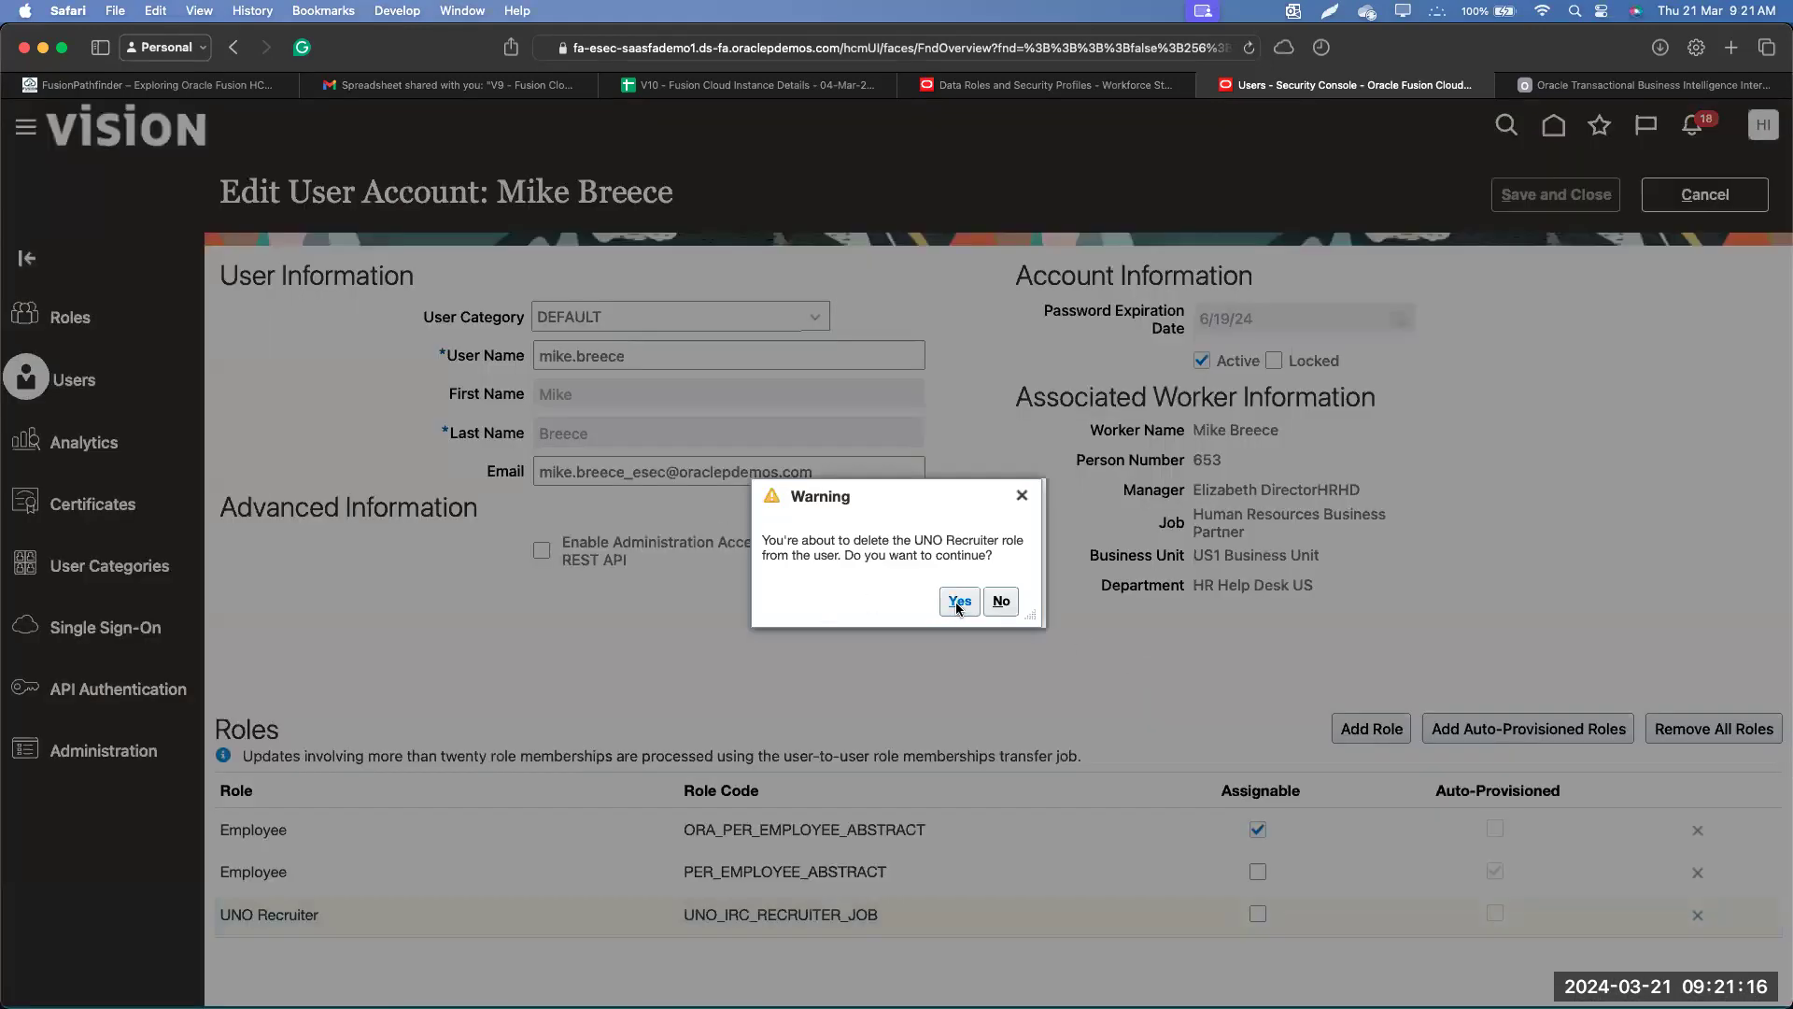
{"action": "left_click", "coordinate": [960, 603]}
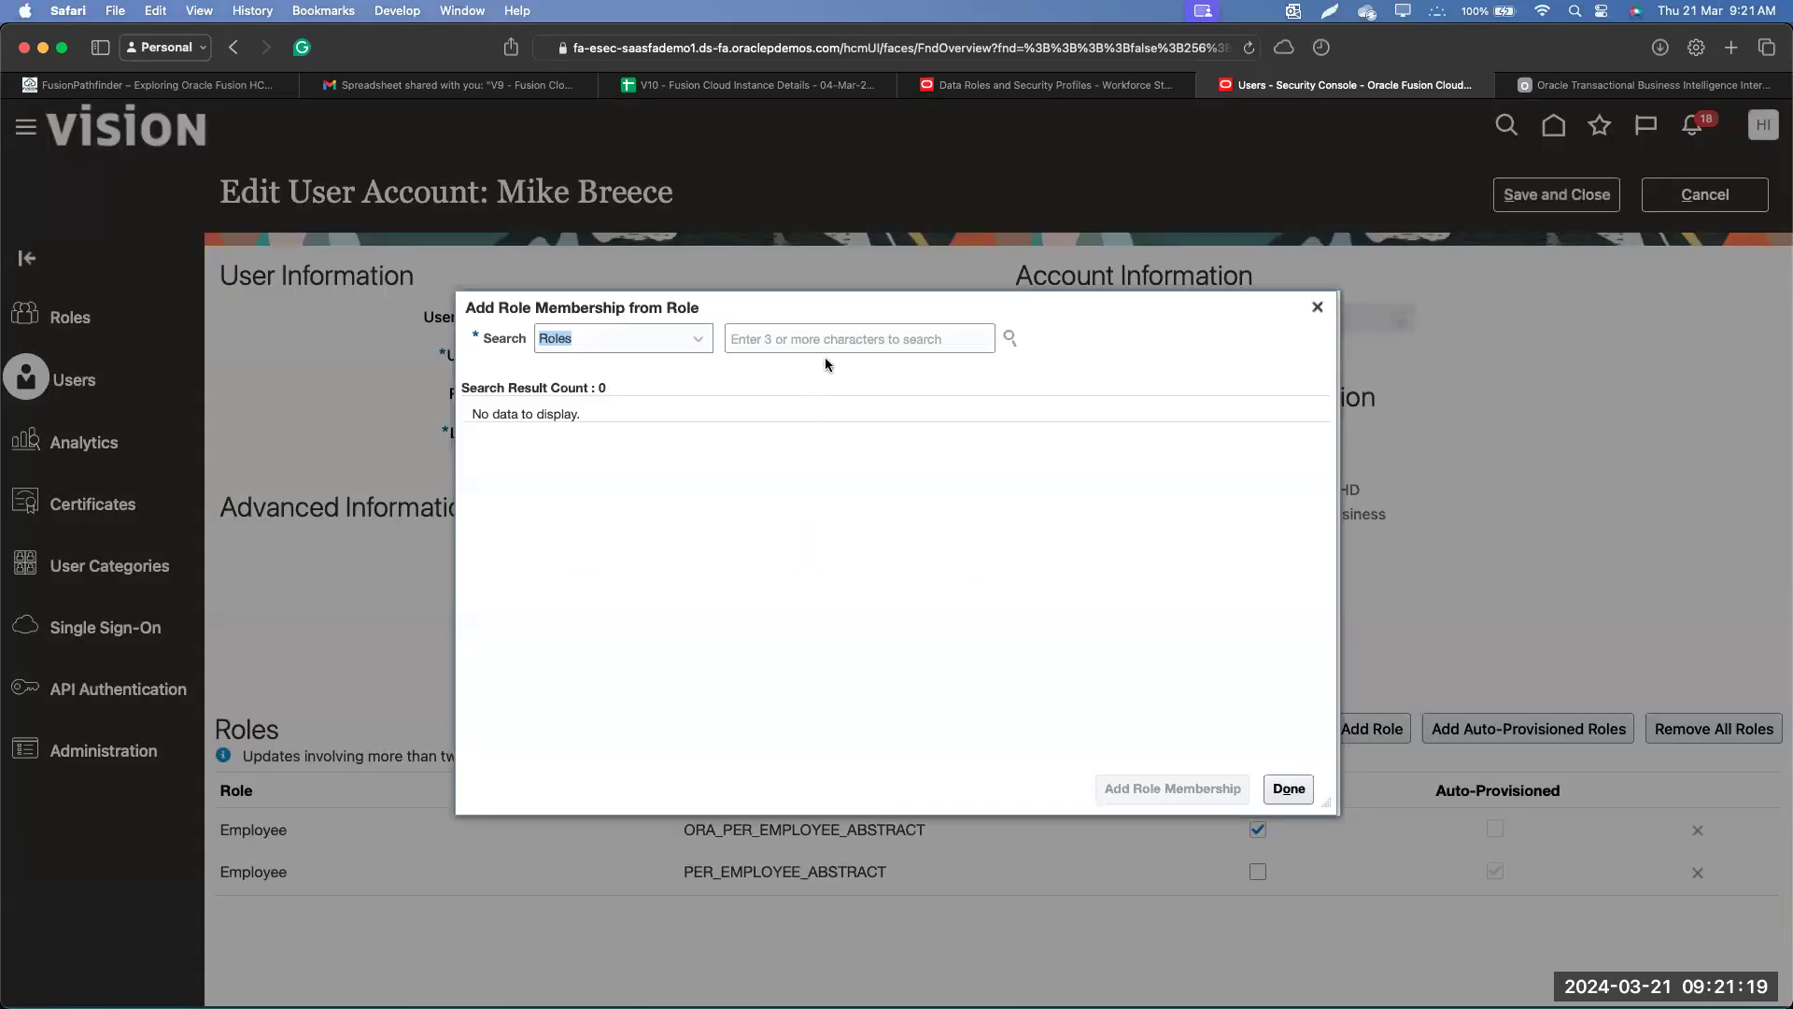
Add the UNO Recruiter - India role to the user account, save it, and return to the user list.
{"action": "left_click", "coordinate": [833, 342]}
{"action": "type", "text": "uno"}
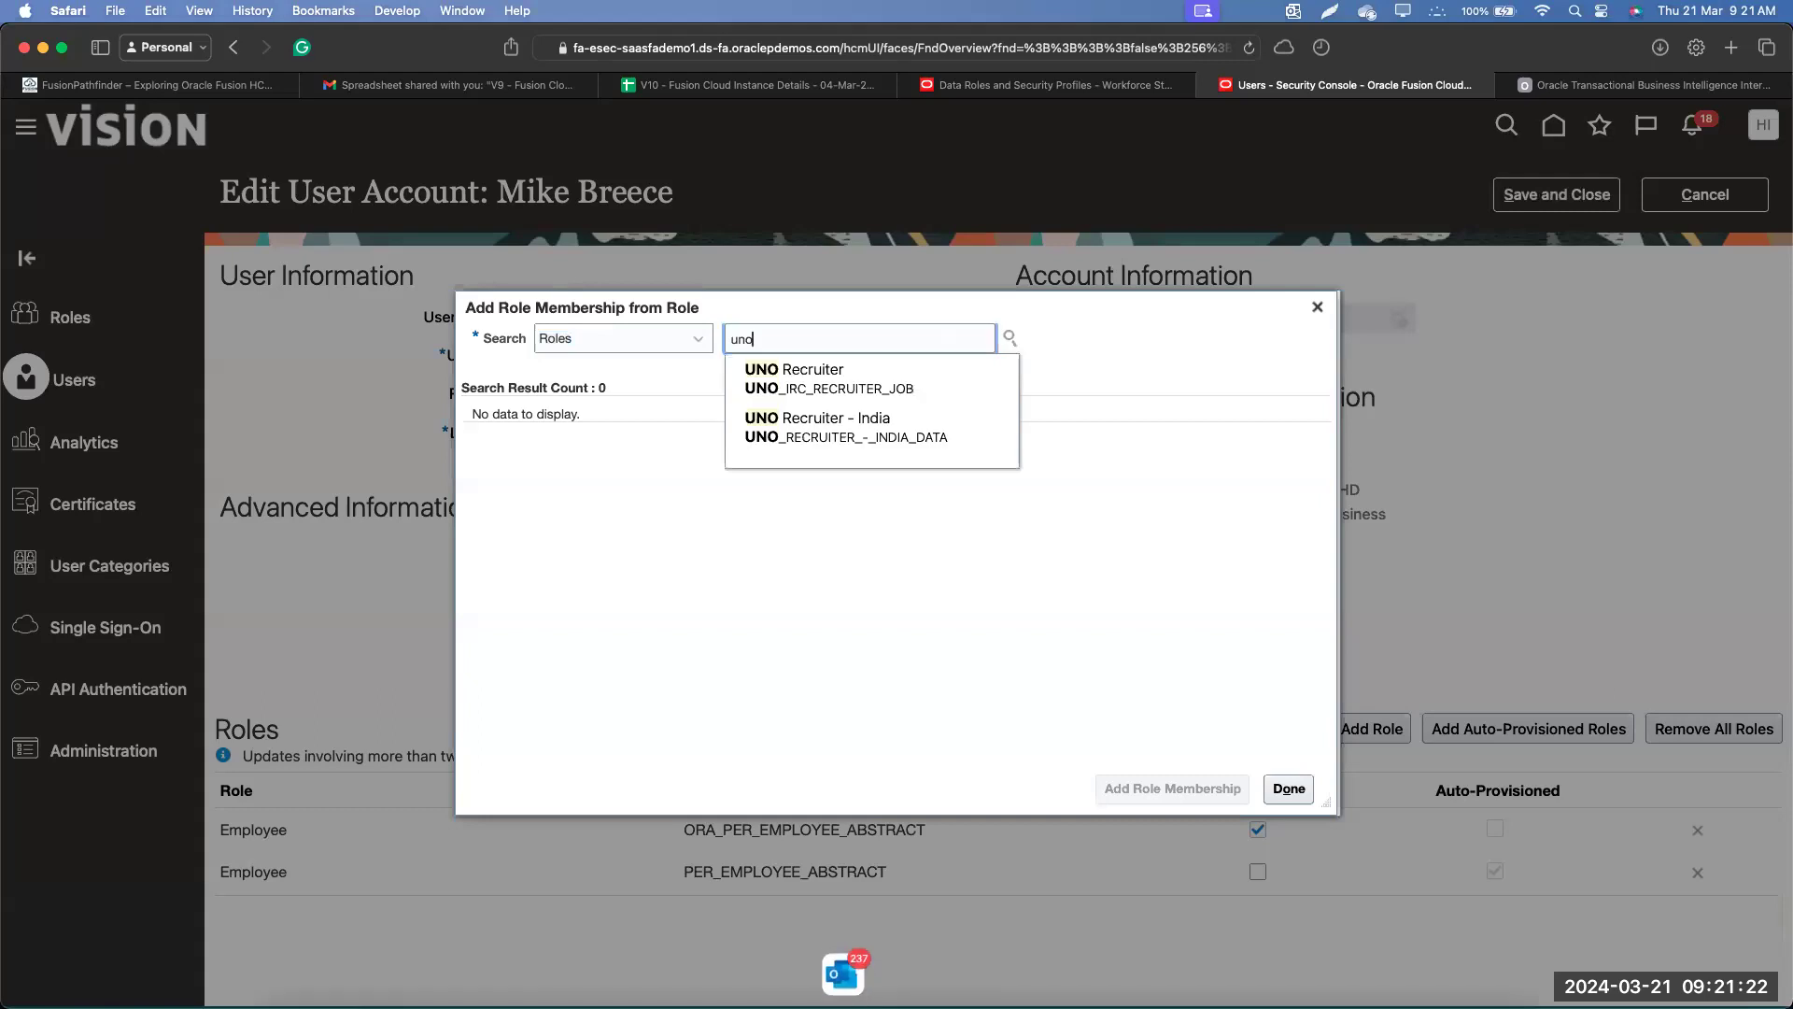
{"action": "left_click", "coordinate": [843, 426]}
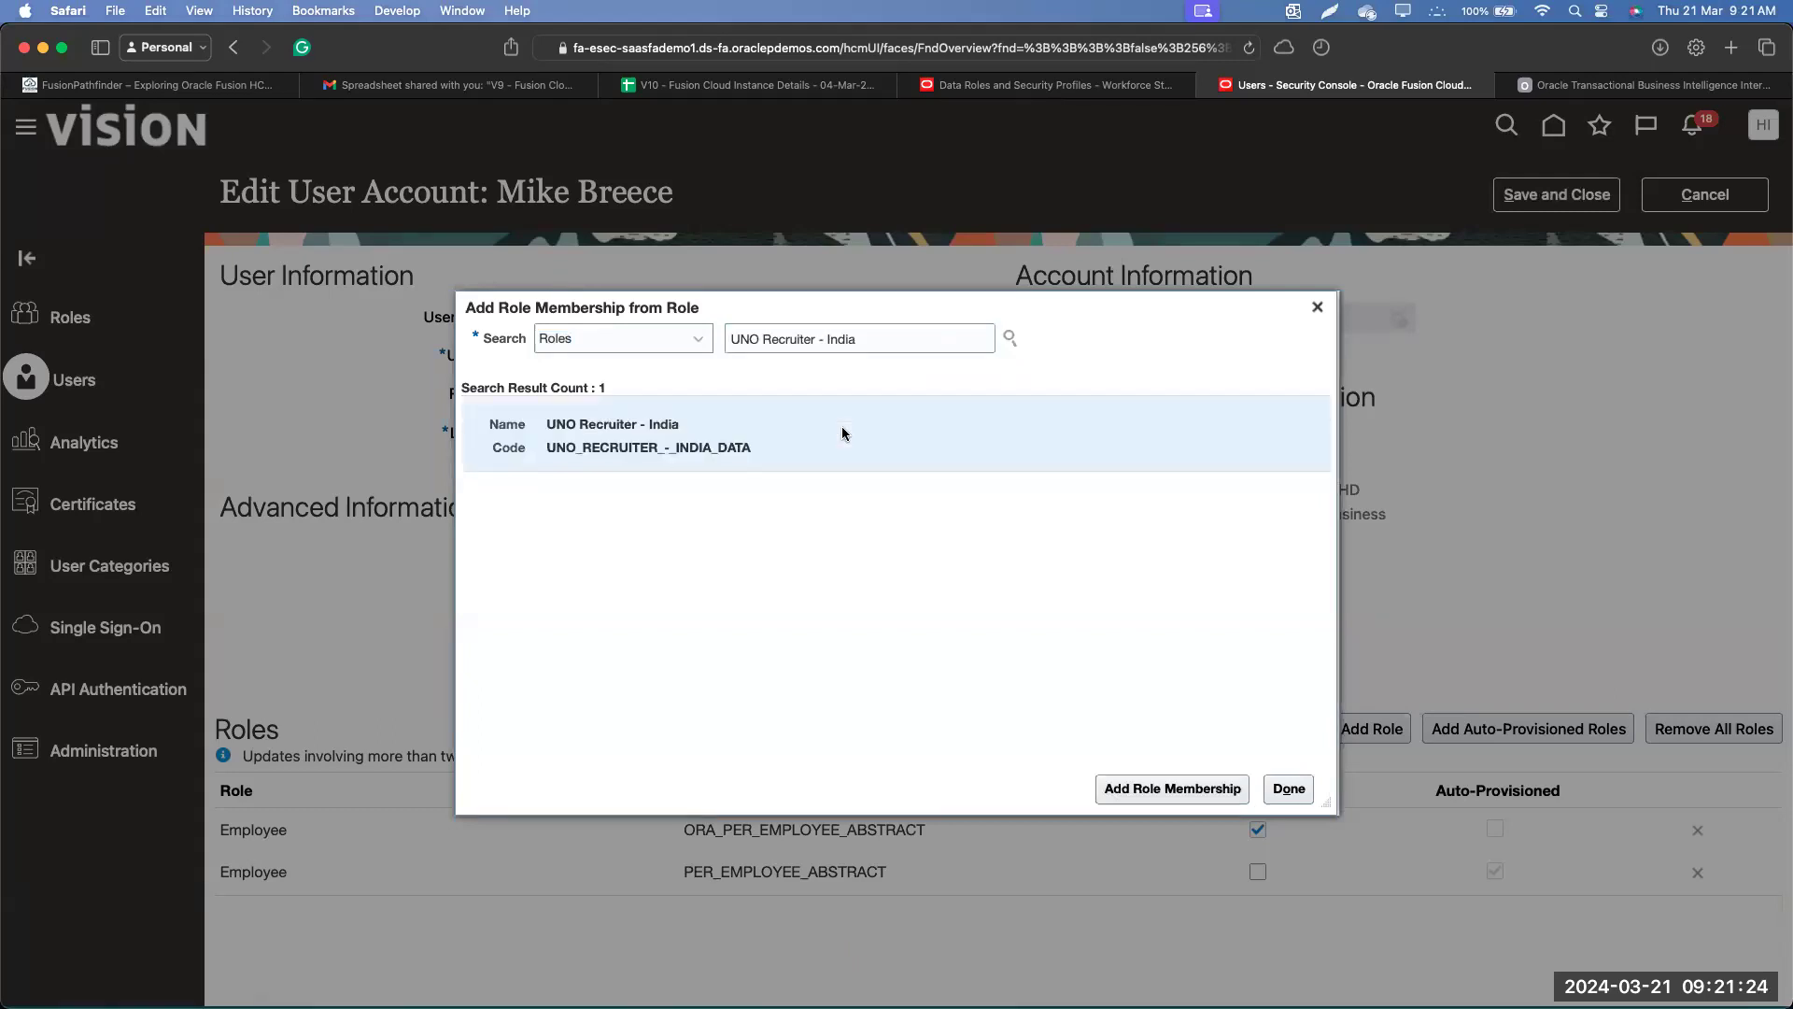
{"action": "left_click", "coordinate": [1196, 801]}
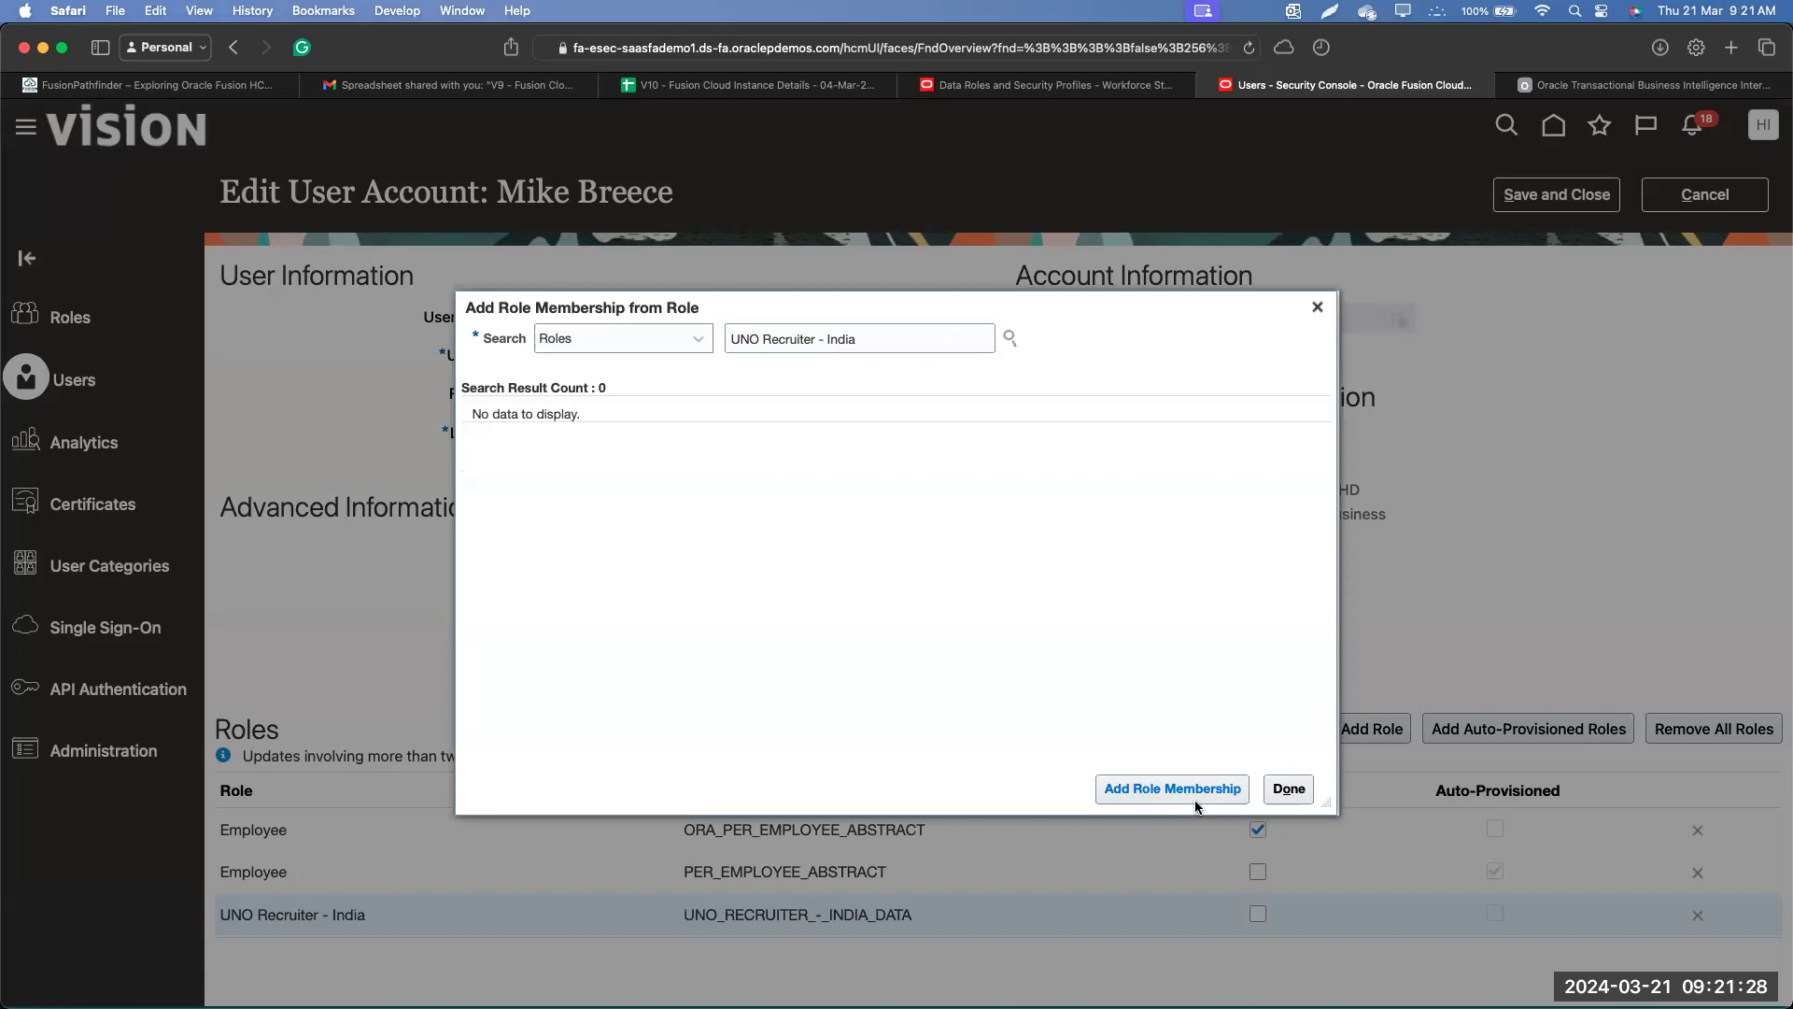
{"action": "left_click", "coordinate": [1291, 788]}
{"action": "left_click", "coordinate": [1602, 198]}
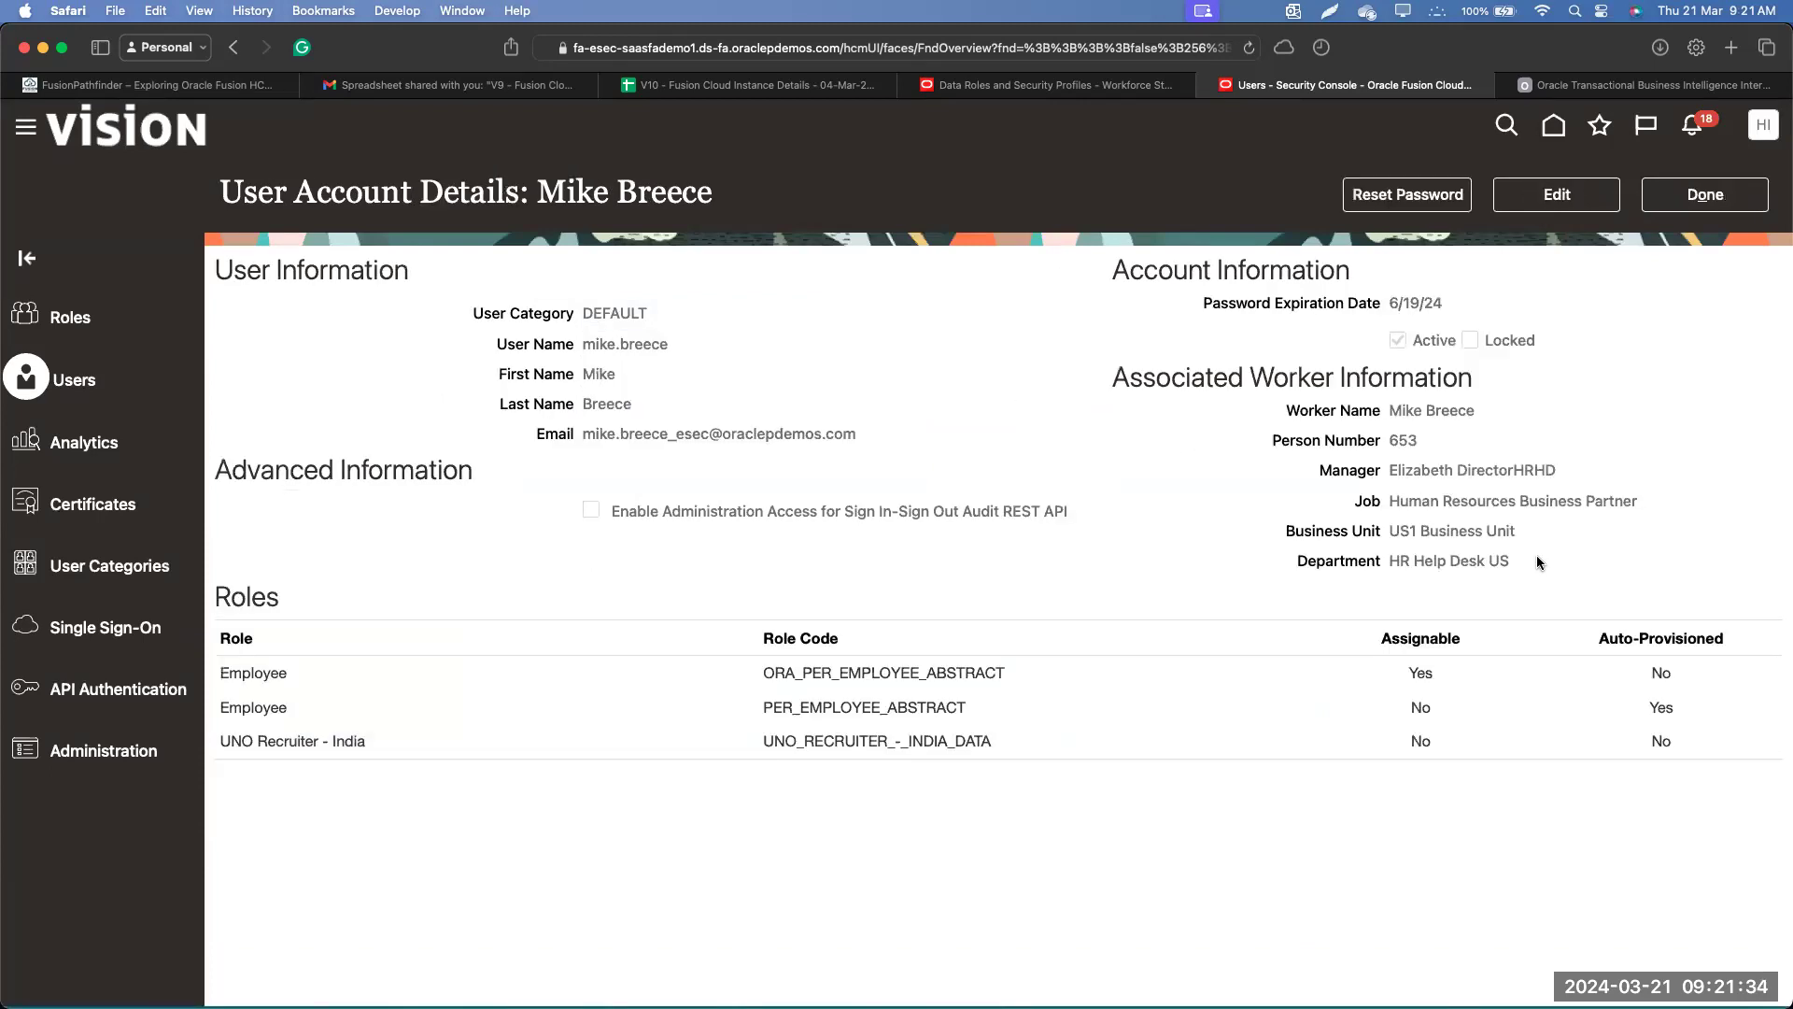
{"action": "left_click", "coordinate": [1694, 196]}
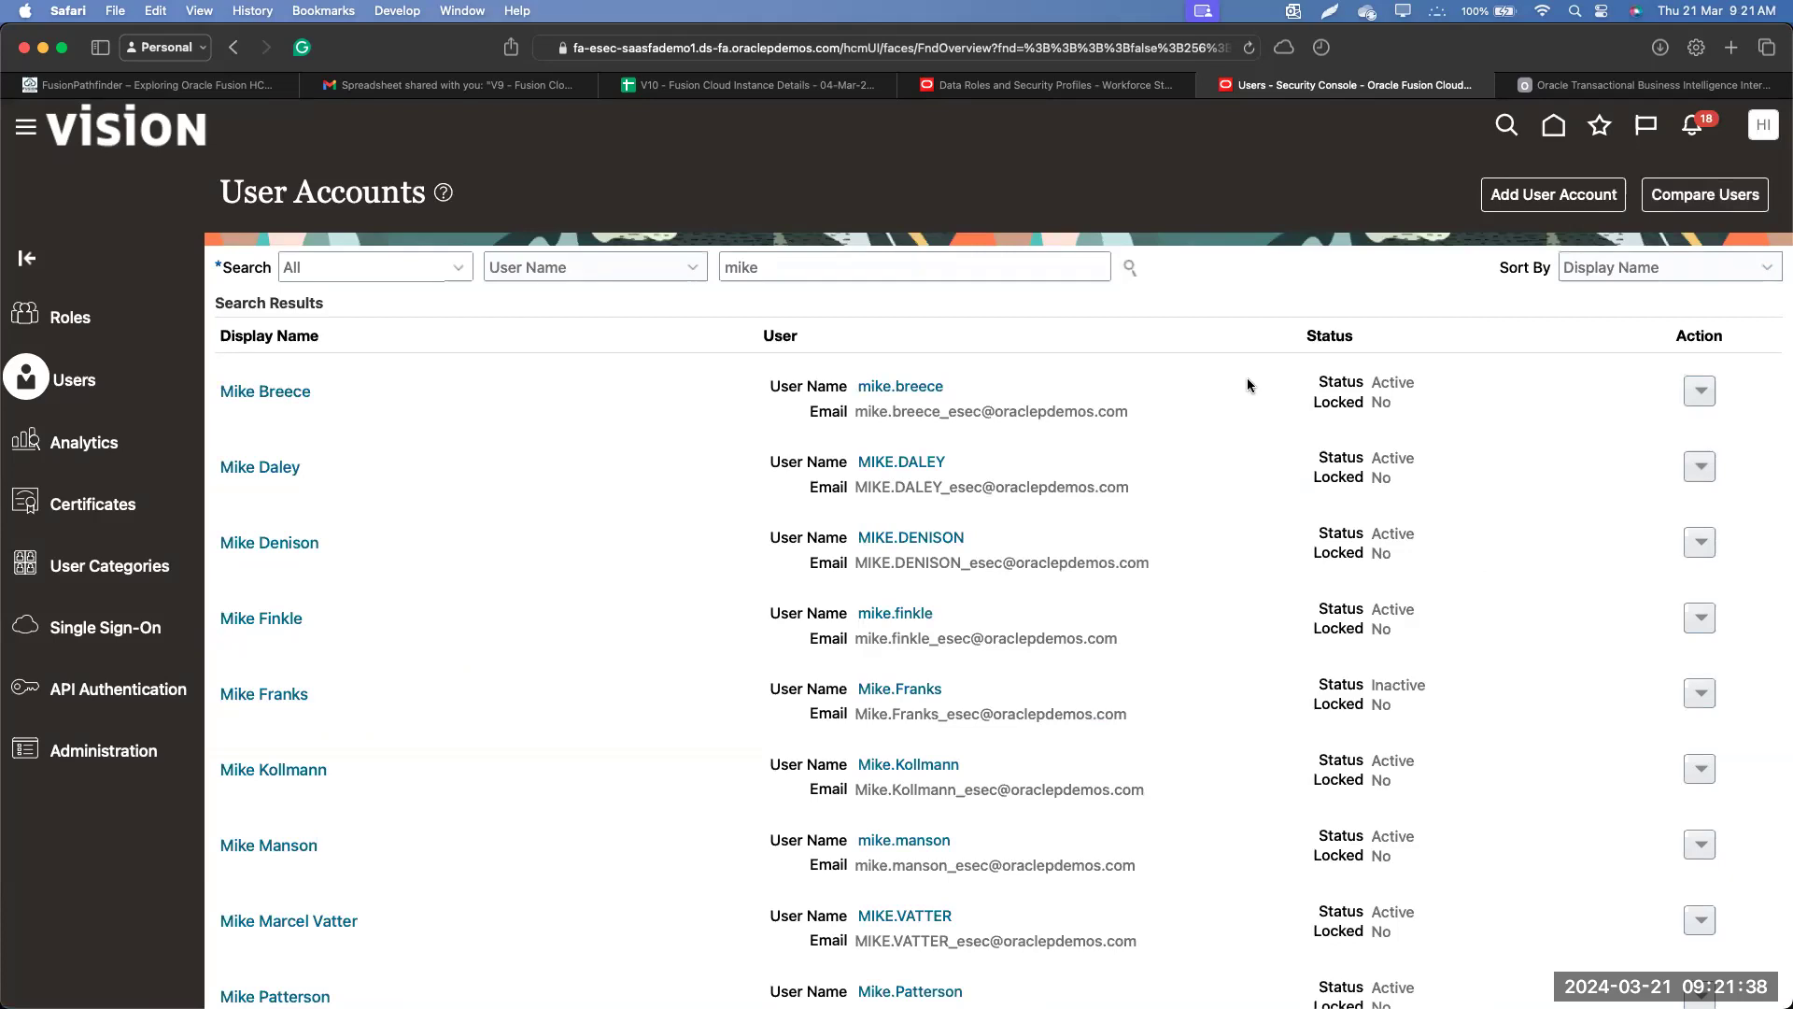
Switch to the private browsing window and load the Fusion application address there.
{"action": "key", "text": "super+Tab"}
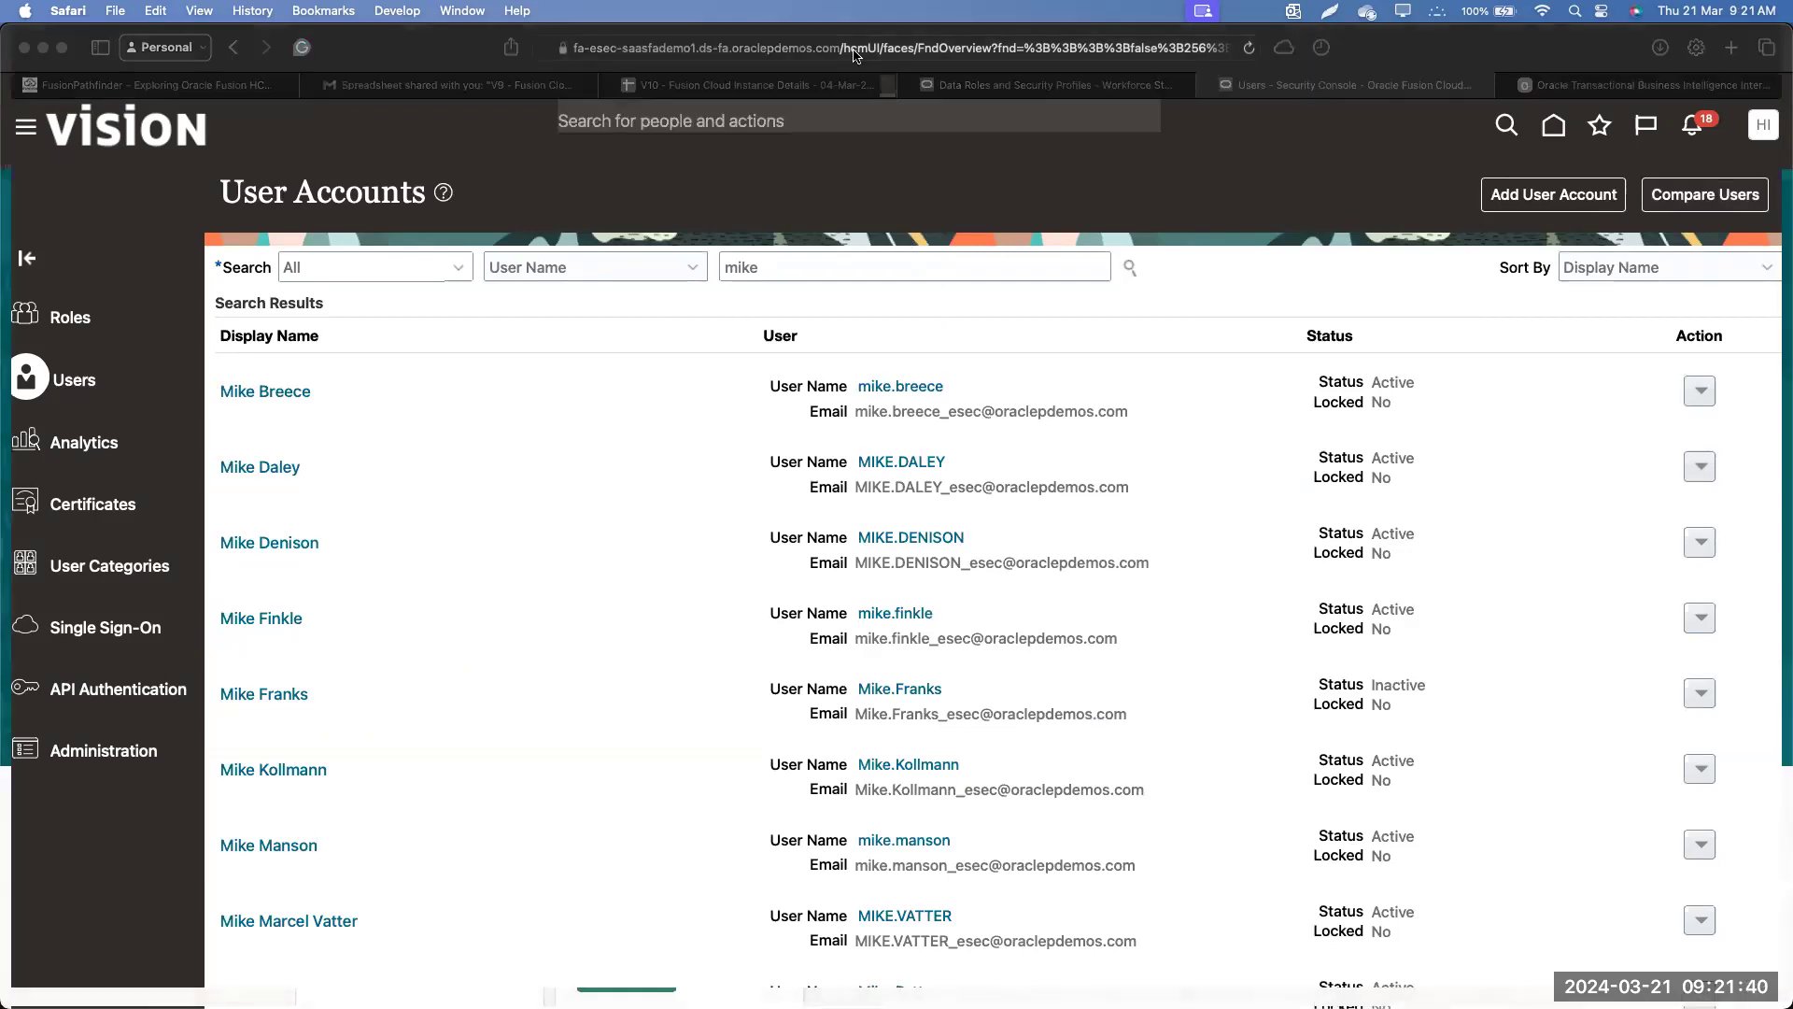
{"action": "left_click", "coordinate": [855, 51]}
{"action": "left_click", "coordinate": [865, 48]}
{"action": "left_click_drag", "start_coordinate": [866, 47], "coordinate": [1609, 257]}
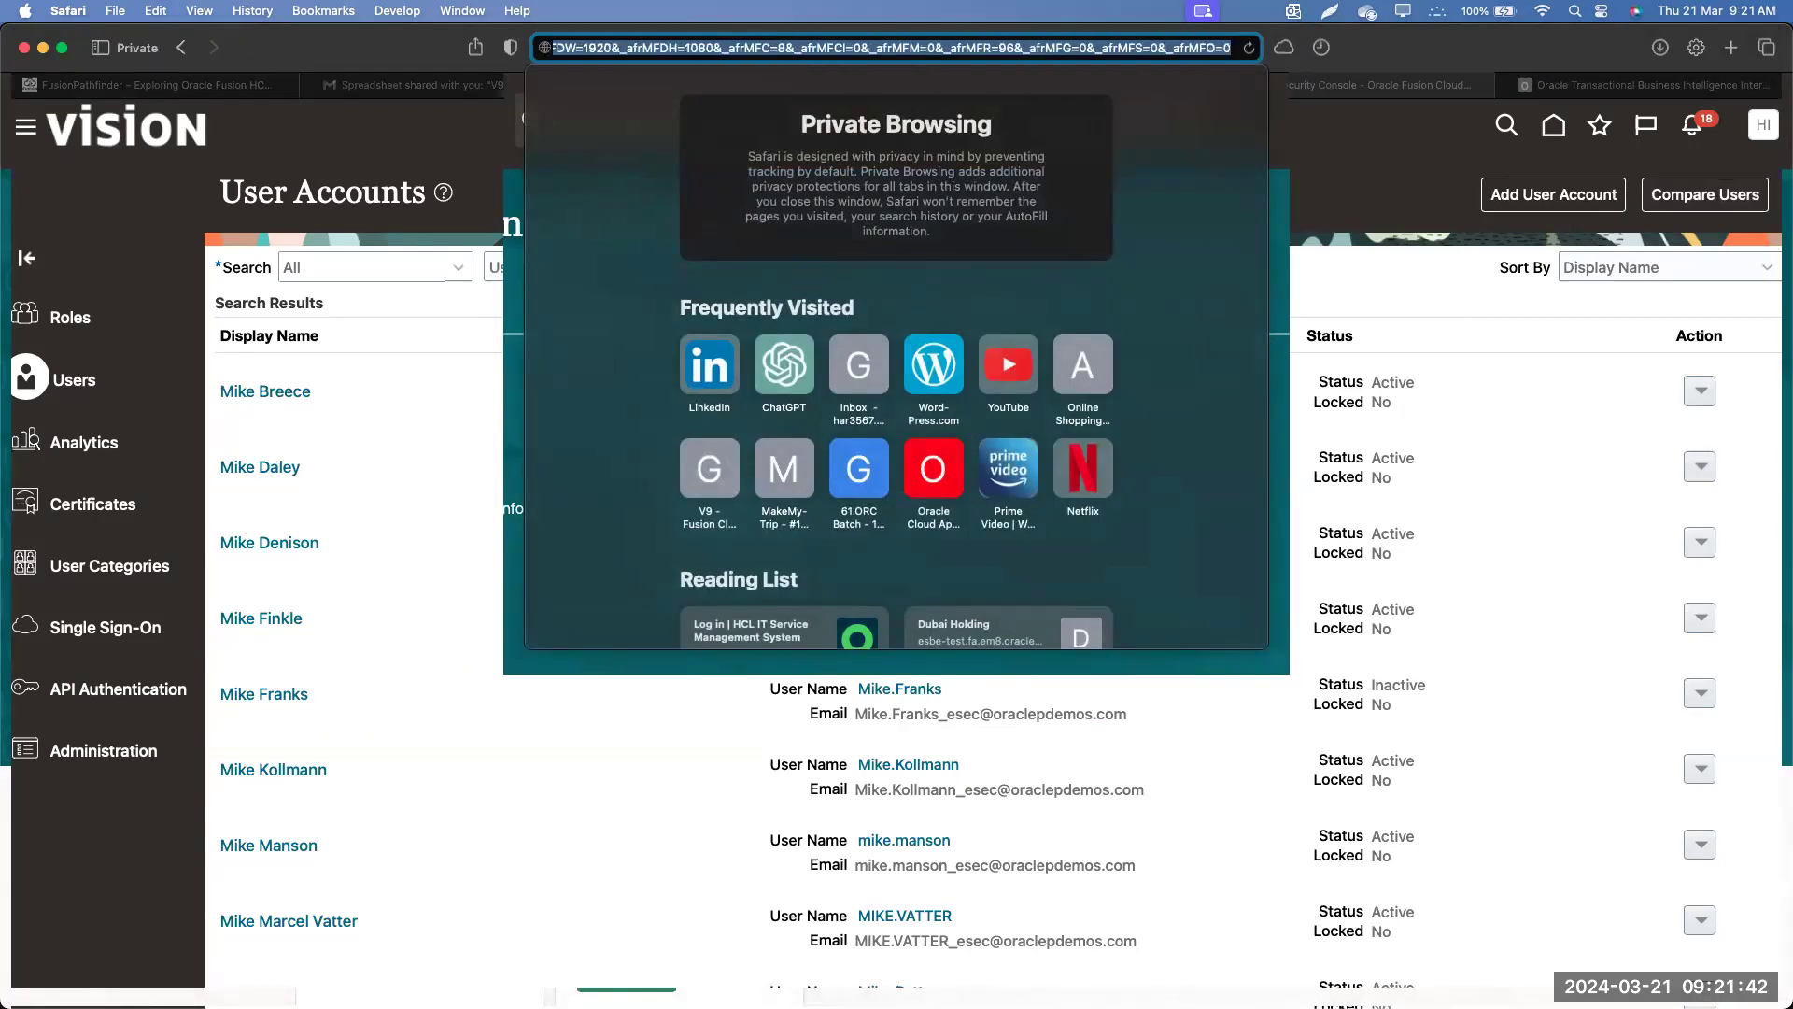
{"action": "key", "text": "BackSpace"}
{"action": "key", "text": "Return"}
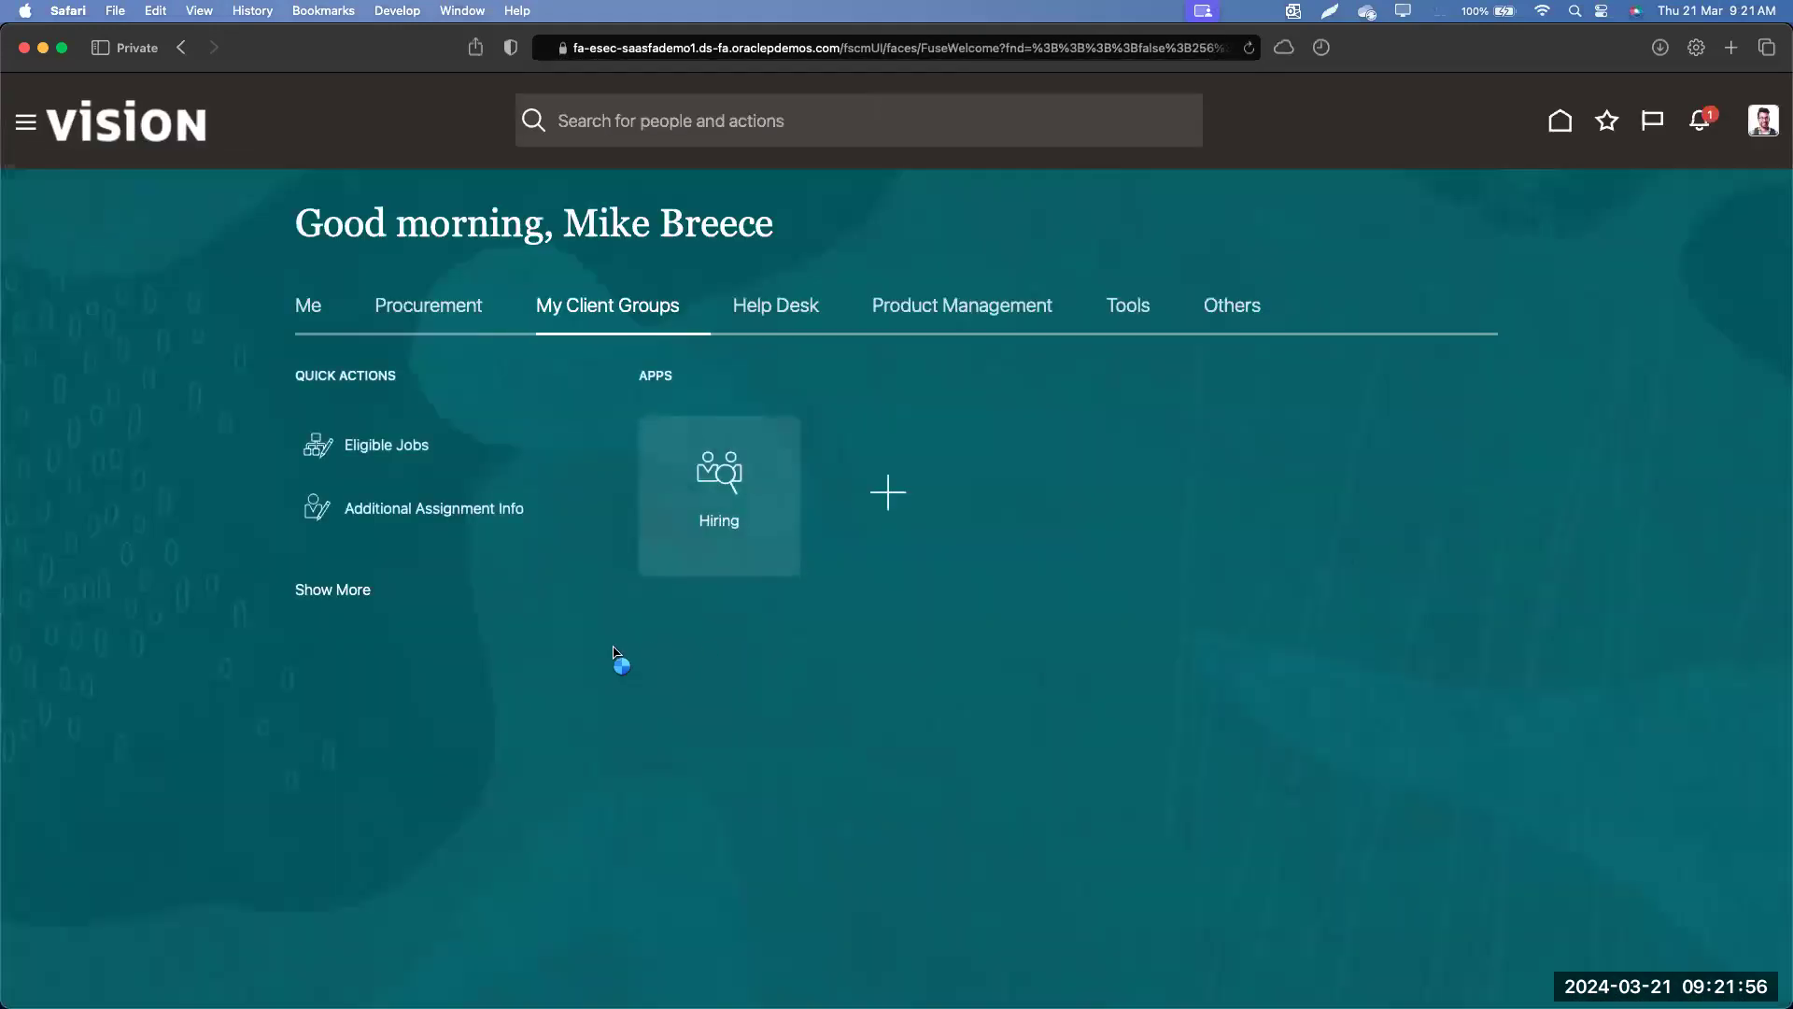
Sign the recruiter out of the private session and confirm the single sign-off.
{"action": "left_click", "coordinate": [1763, 121]}
{"action": "left_click", "coordinate": [1733, 171]}
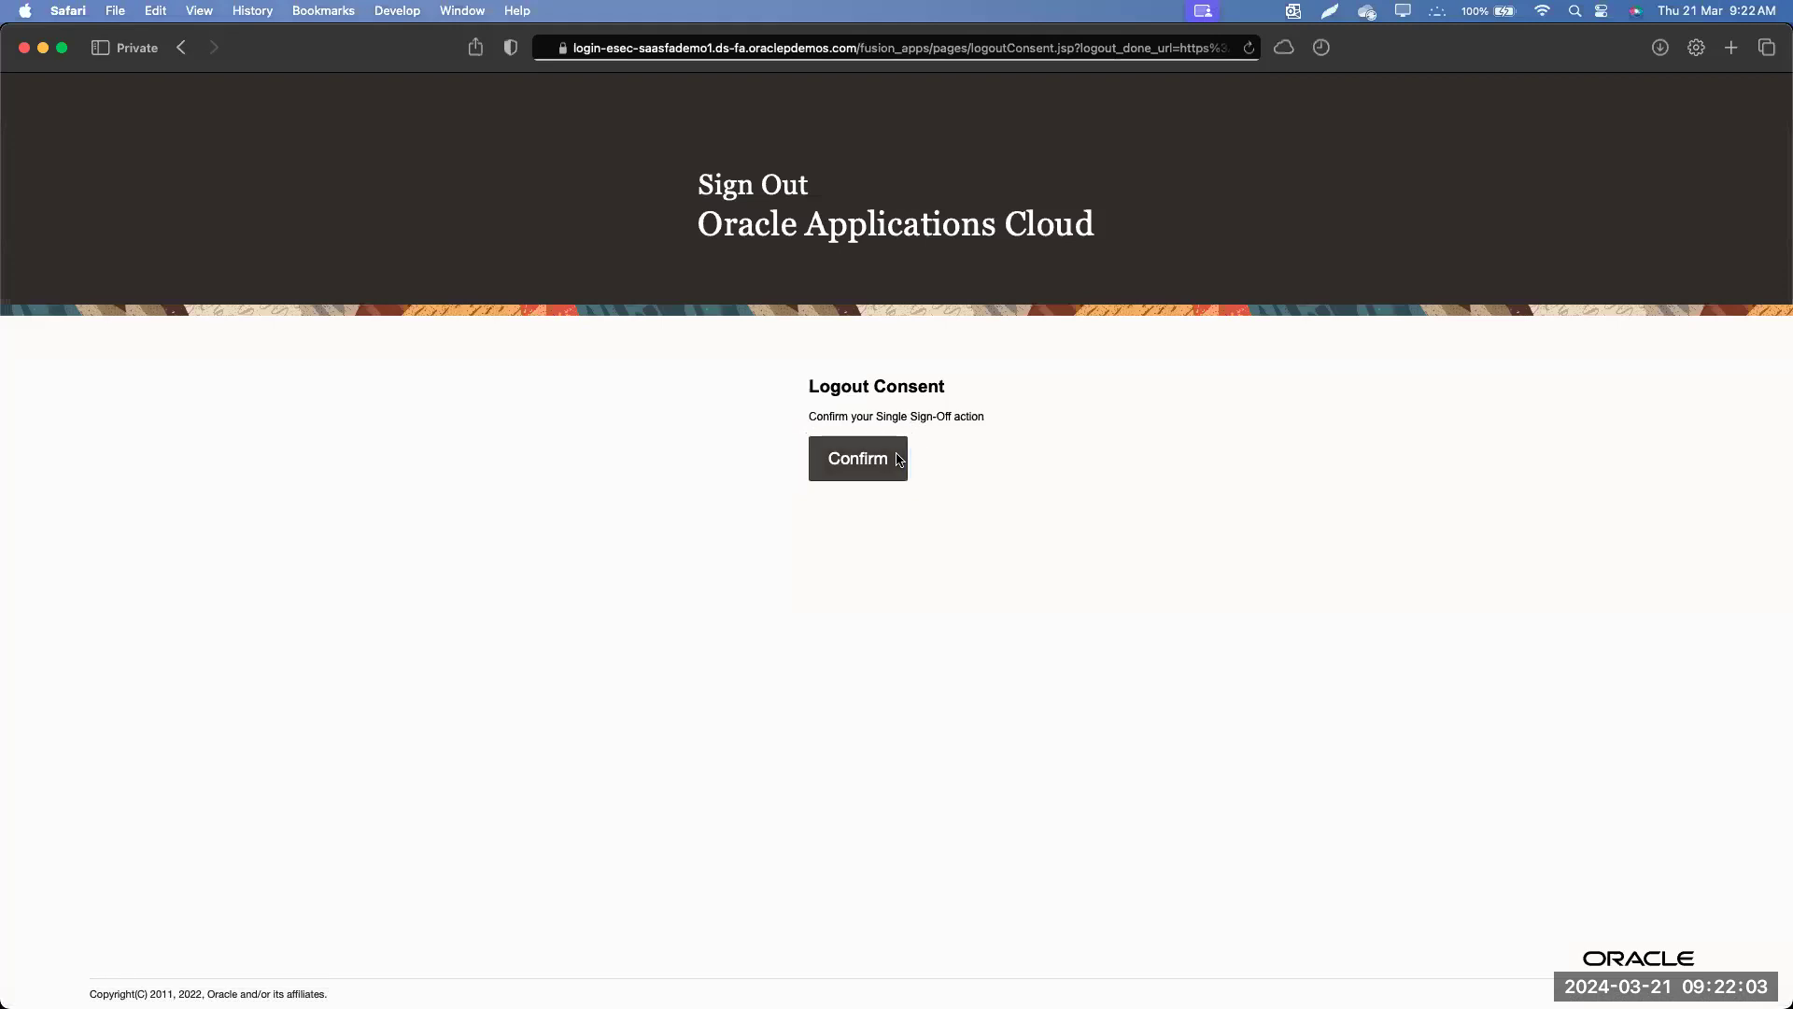
{"action": "left_click", "coordinate": [898, 459]}
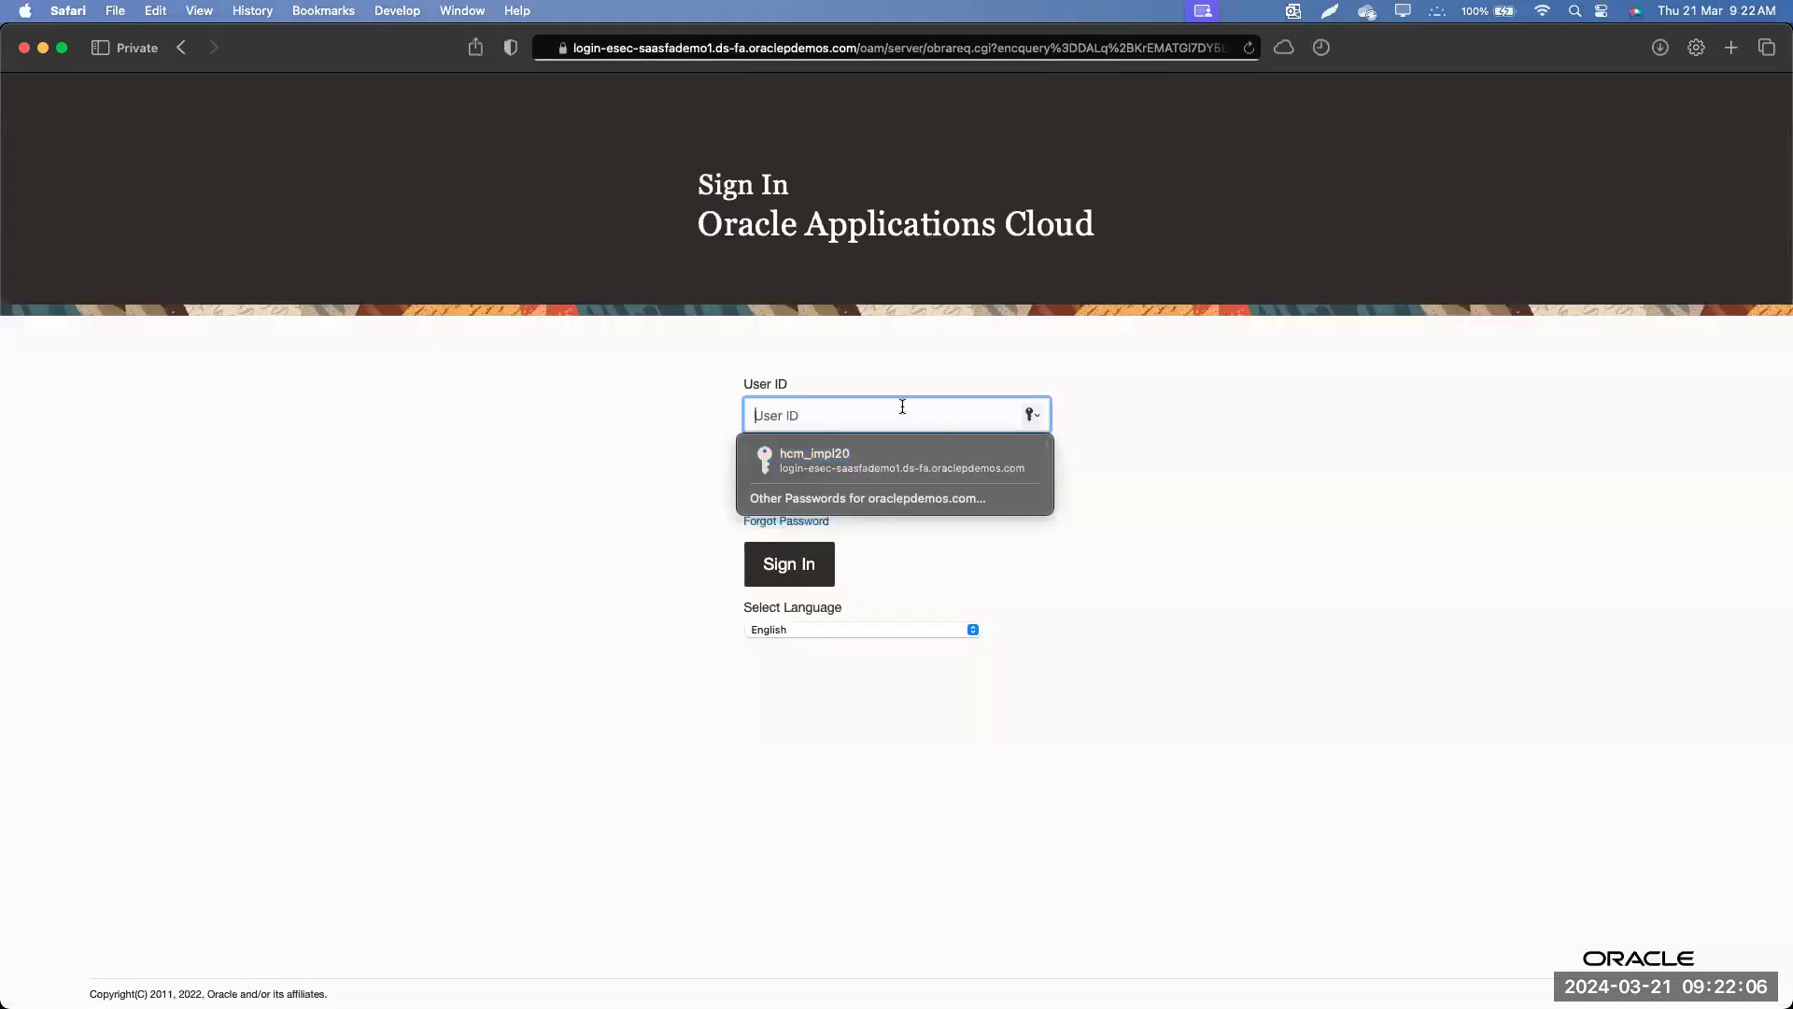
Sign in to the private session with the recruiter's user ID and password, and go to Hiring in My Client Groups.
{"action": "key", "text": "super+grave"}
{"action": "left_click_drag", "start_coordinate": [967, 388], "coordinate": [862, 394]}
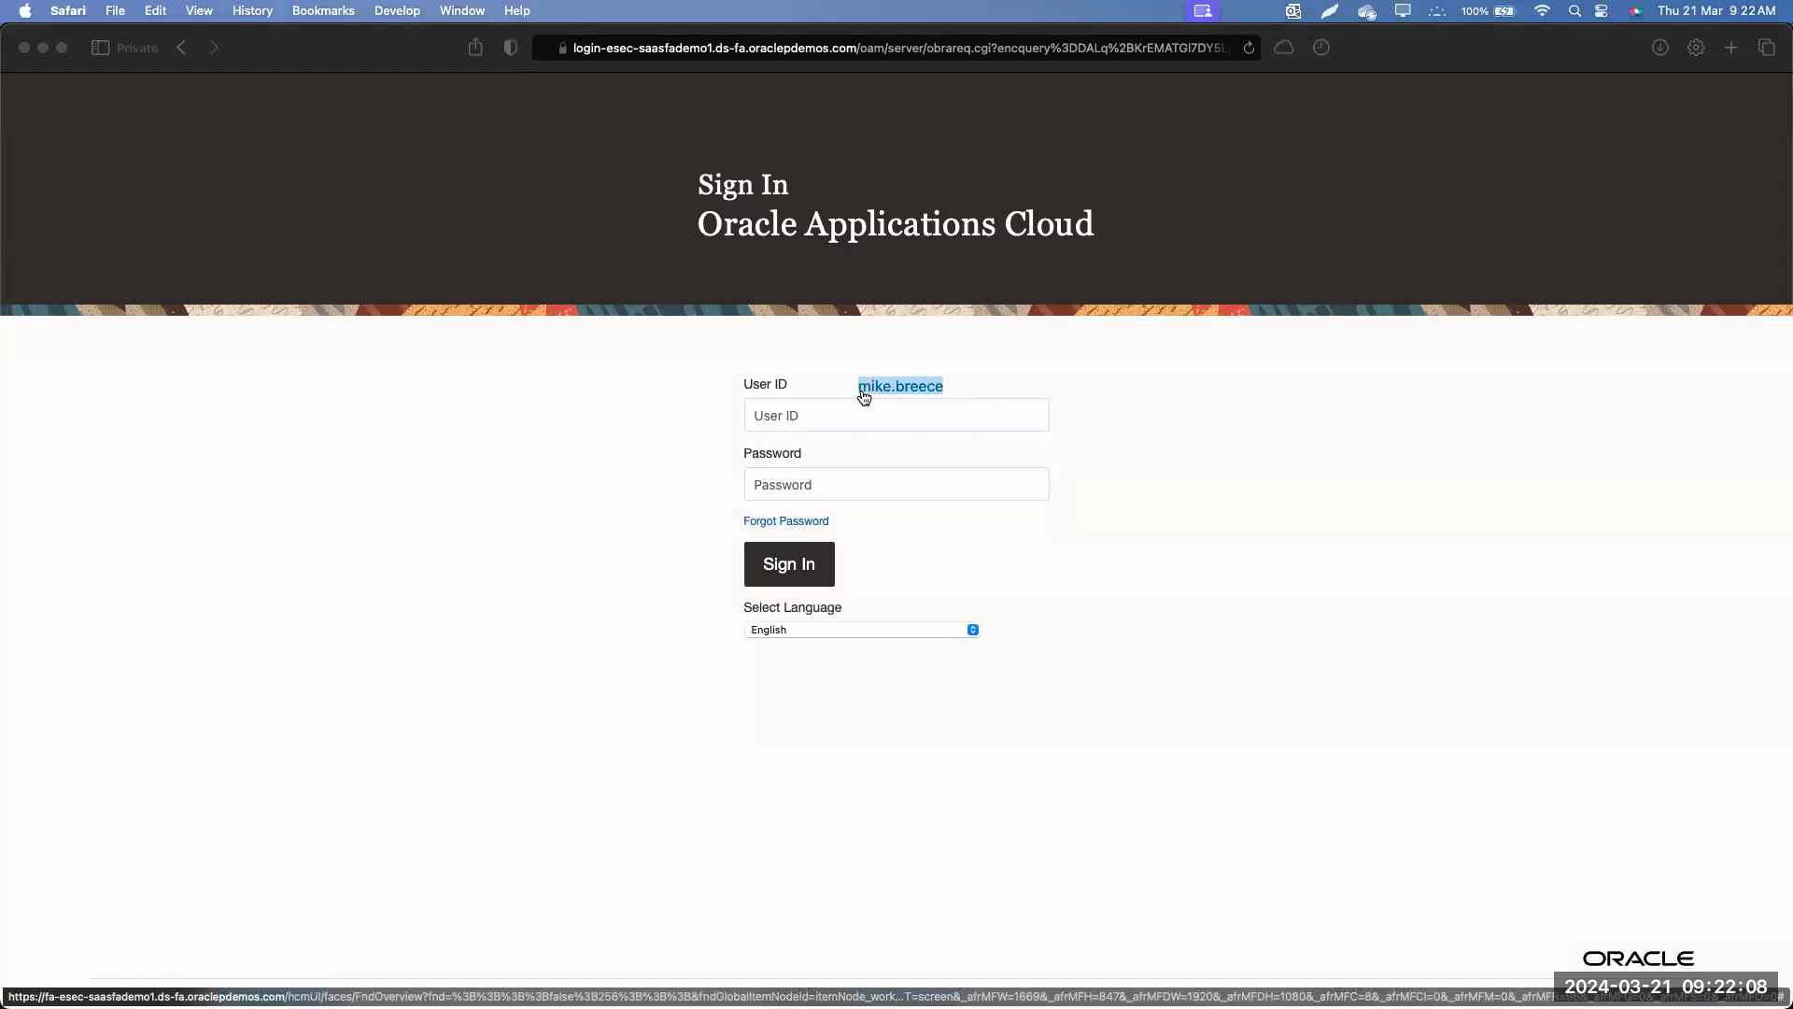
{"action": "key", "text": "super+c"}
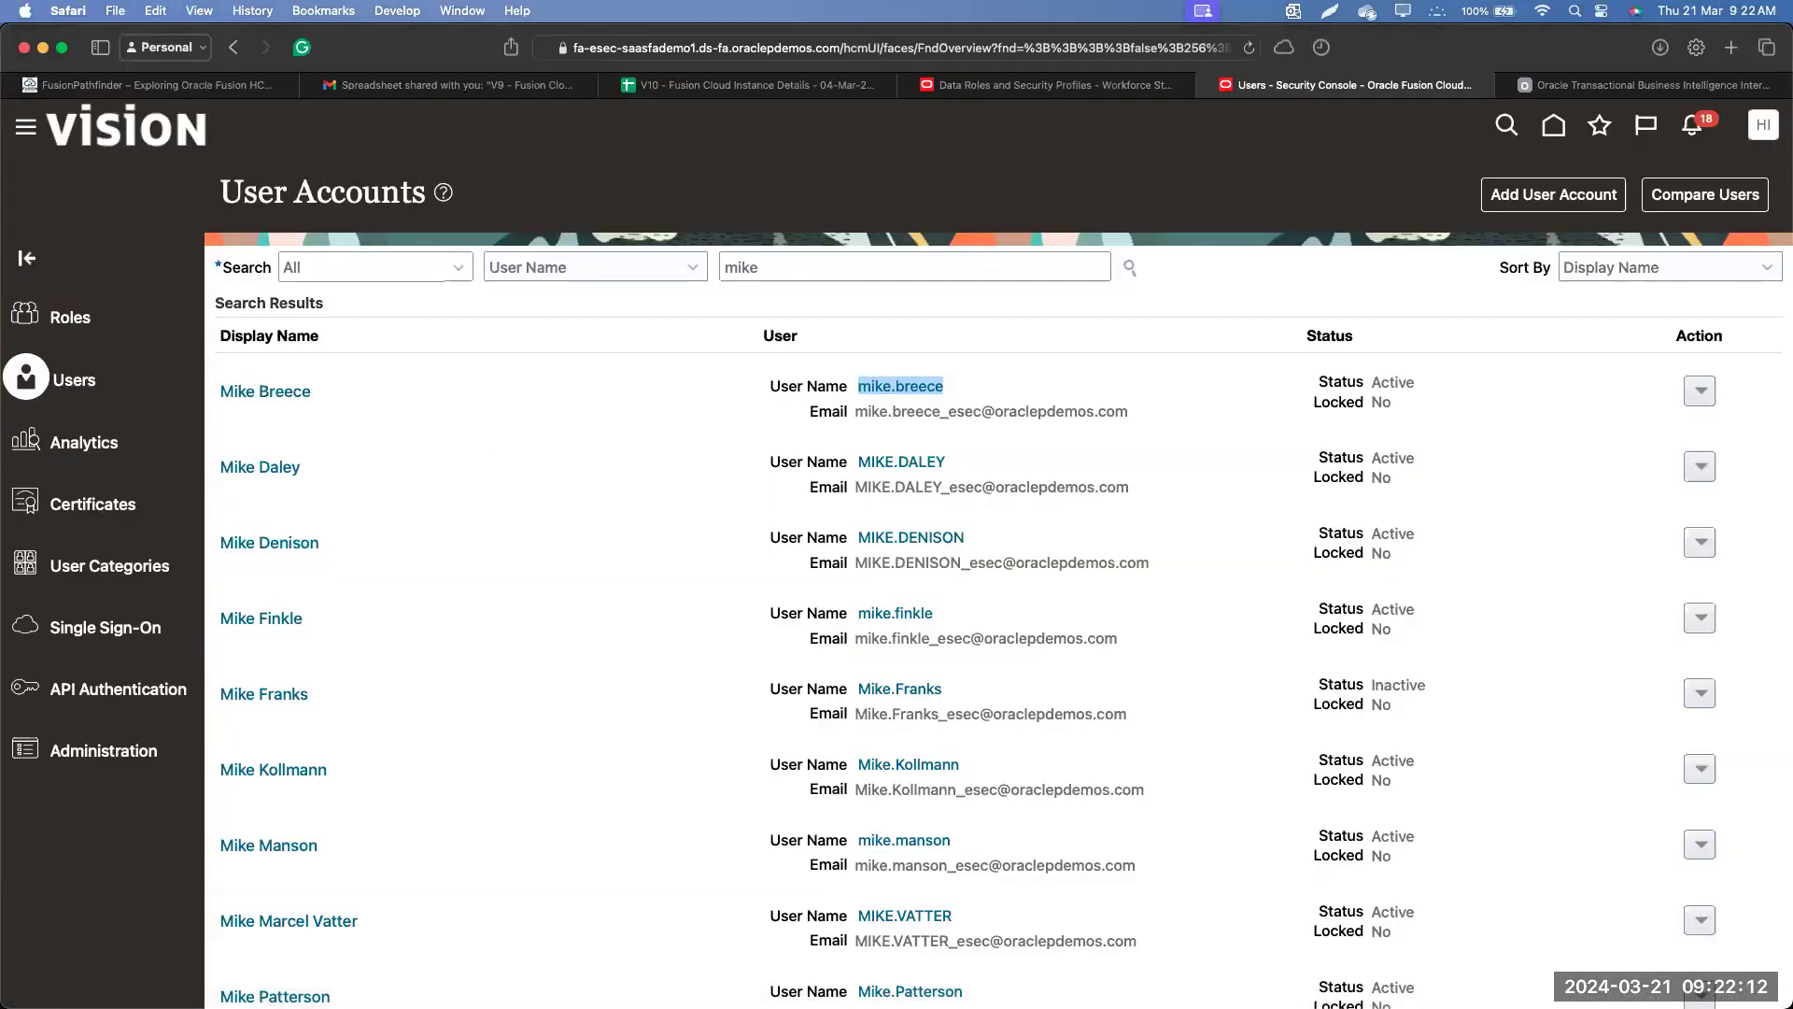
{"action": "key", "text": "ctrl+Up"}
{"action": "left_click", "coordinate": [1298, 505]}
{"action": "key", "text": "super+v"}
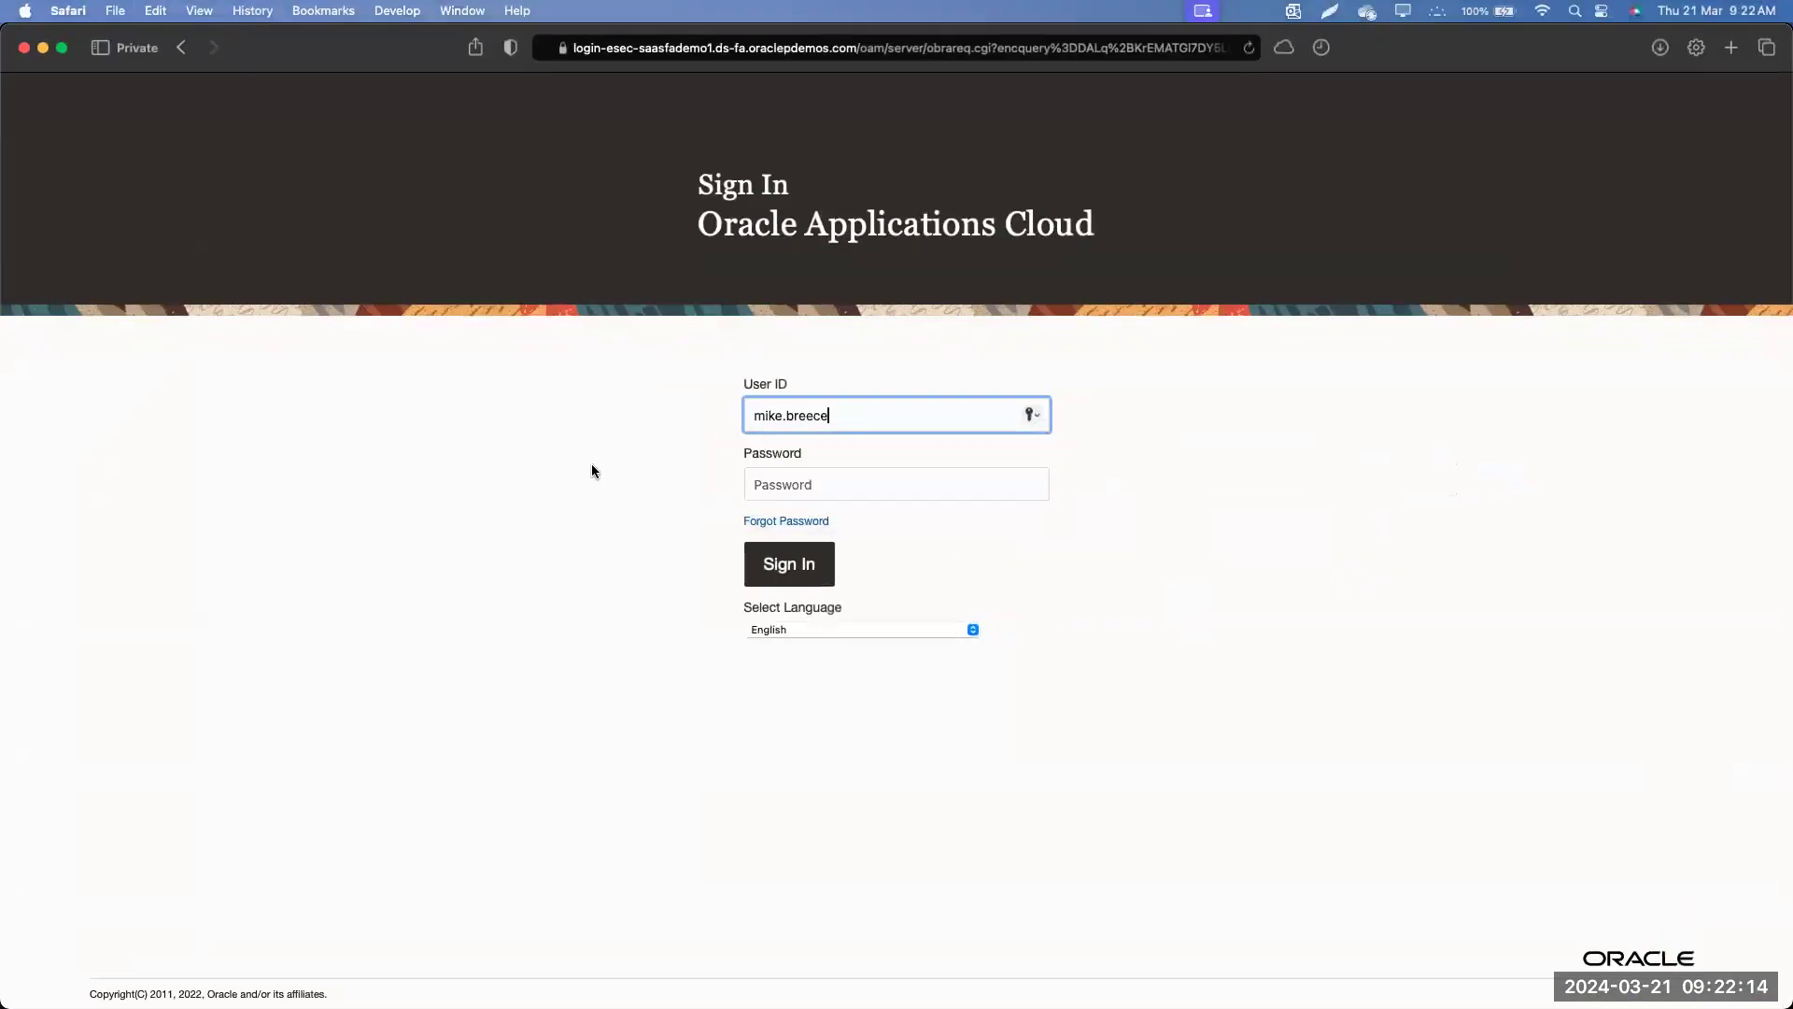
{"action": "key", "text": "Tab"}
{"action": "type", "text": "•••••••••••"}
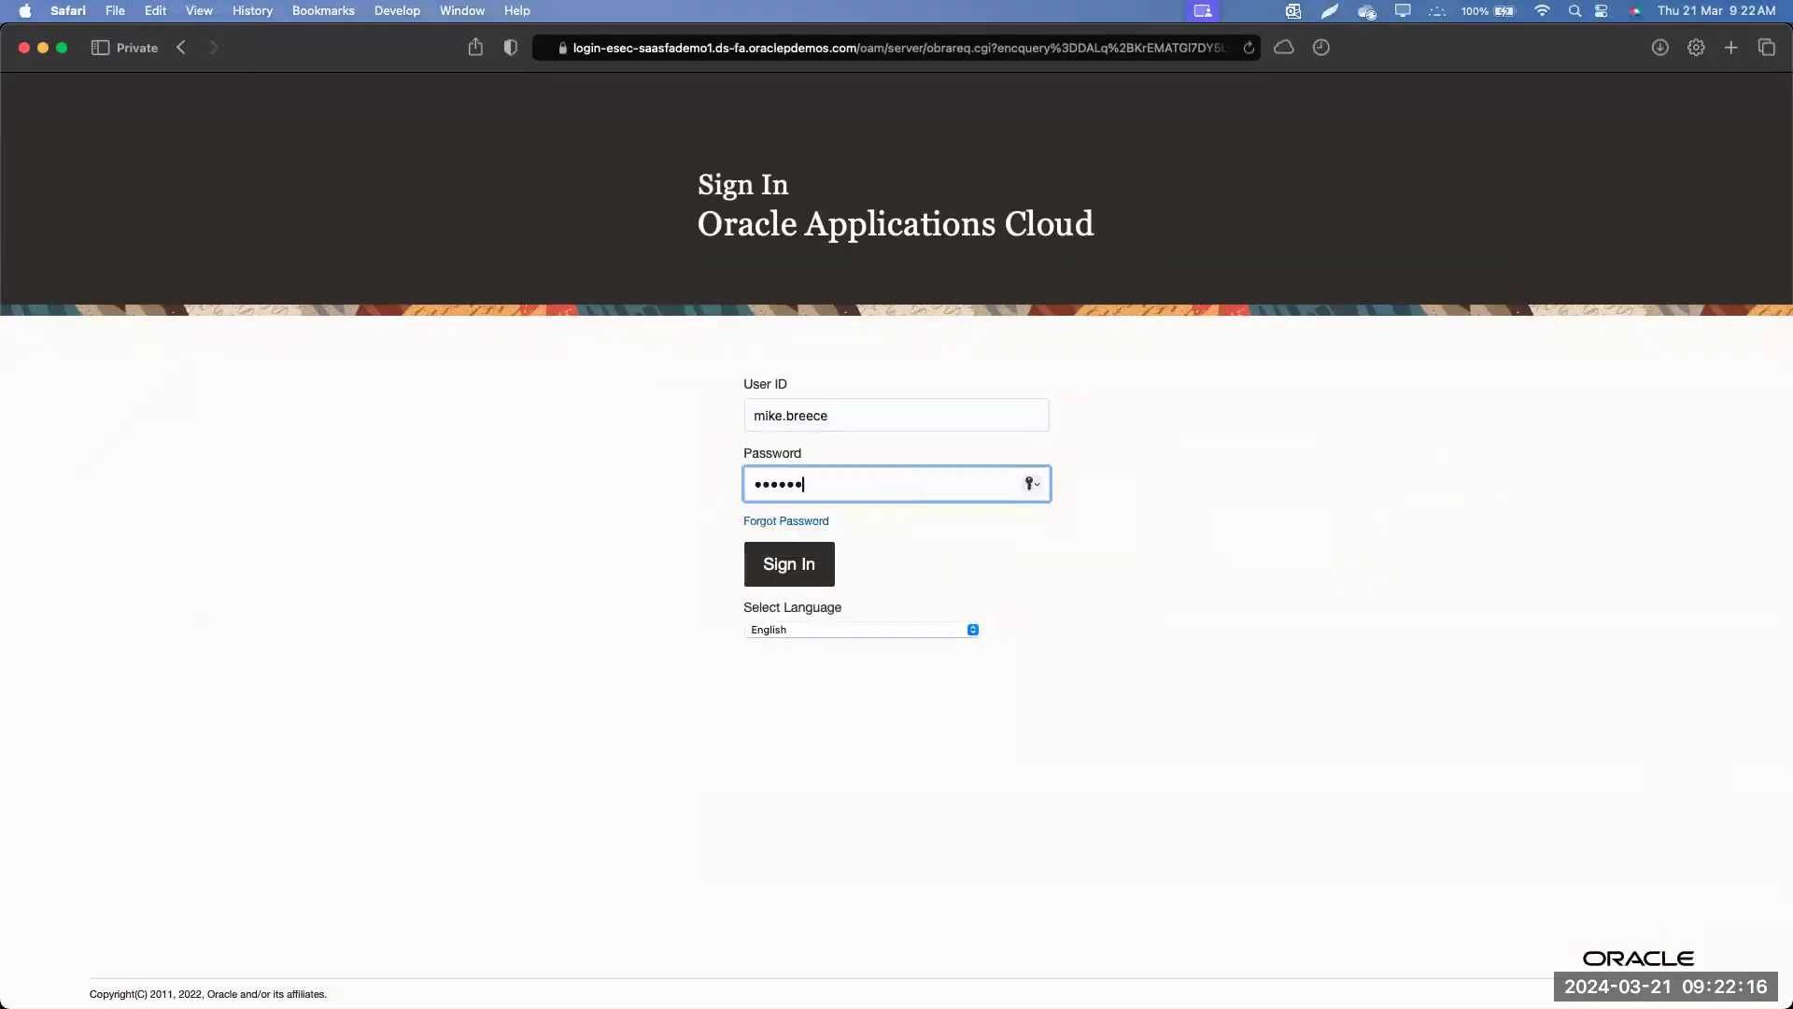
{"action": "type", "text": "••"}
{"action": "key", "text": "Return"}
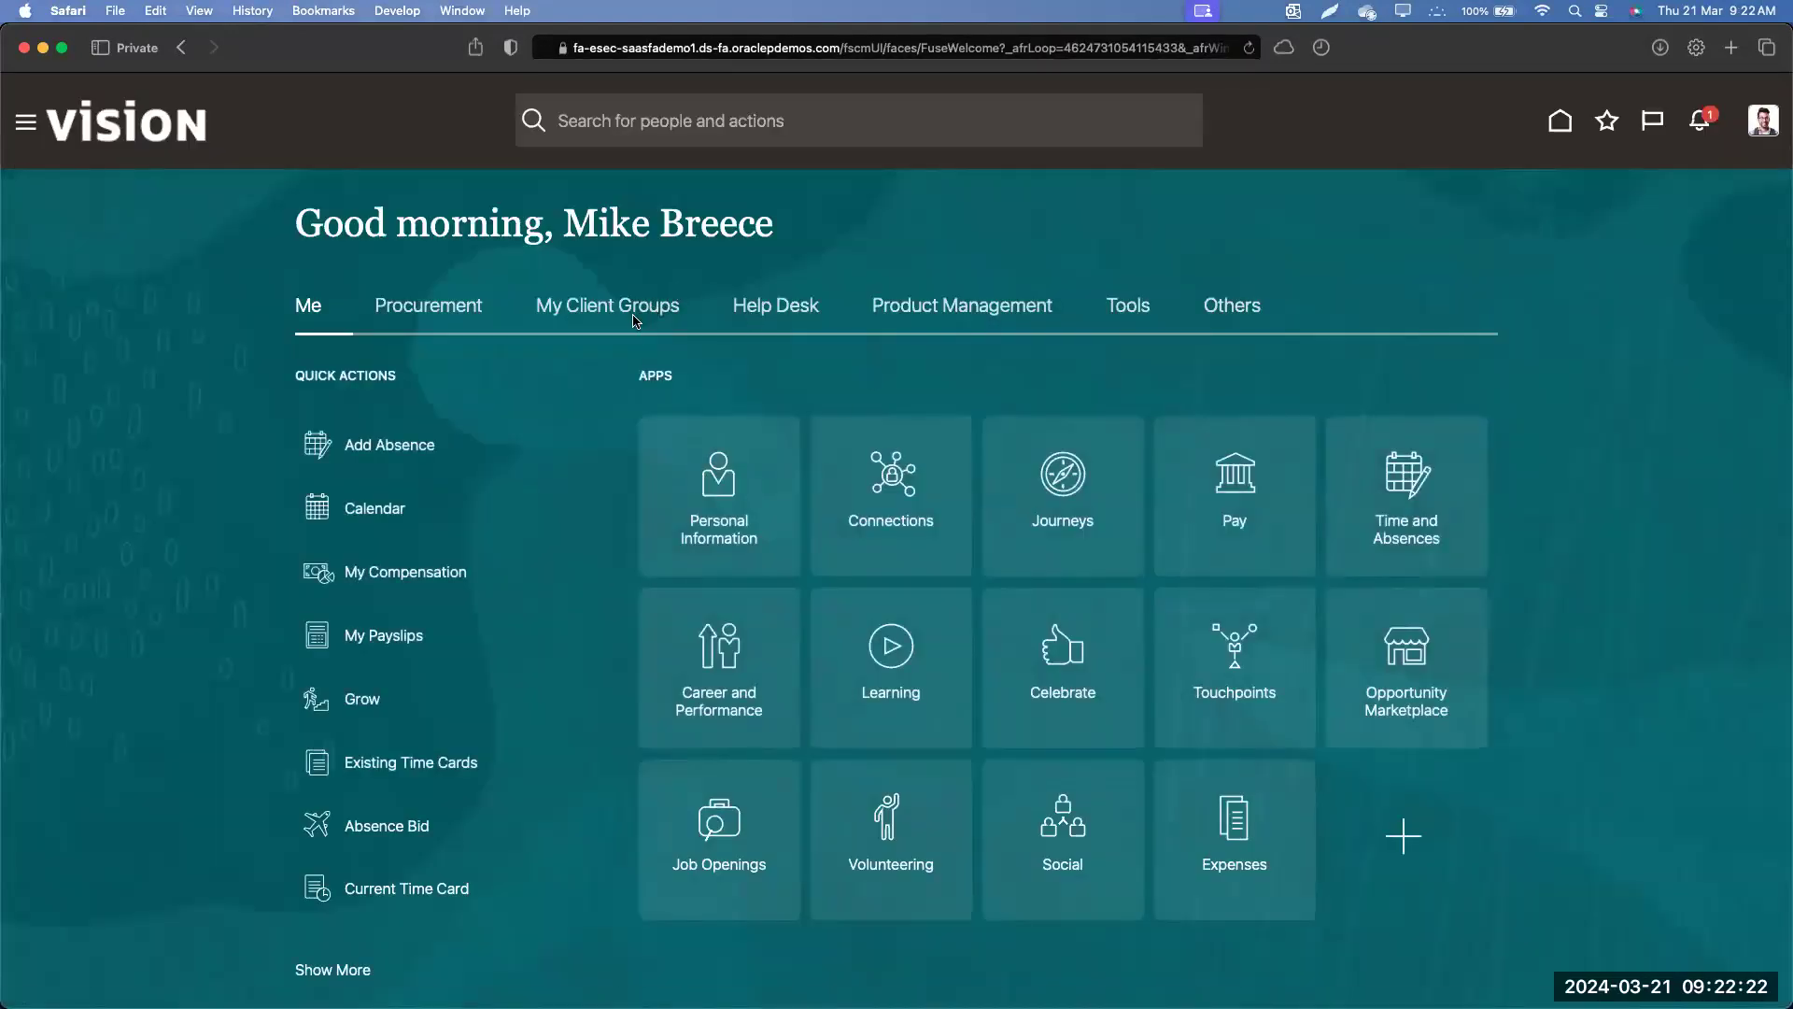
{"action": "left_click", "coordinate": [641, 308]}
{"action": "left_click", "coordinate": [696, 474]}
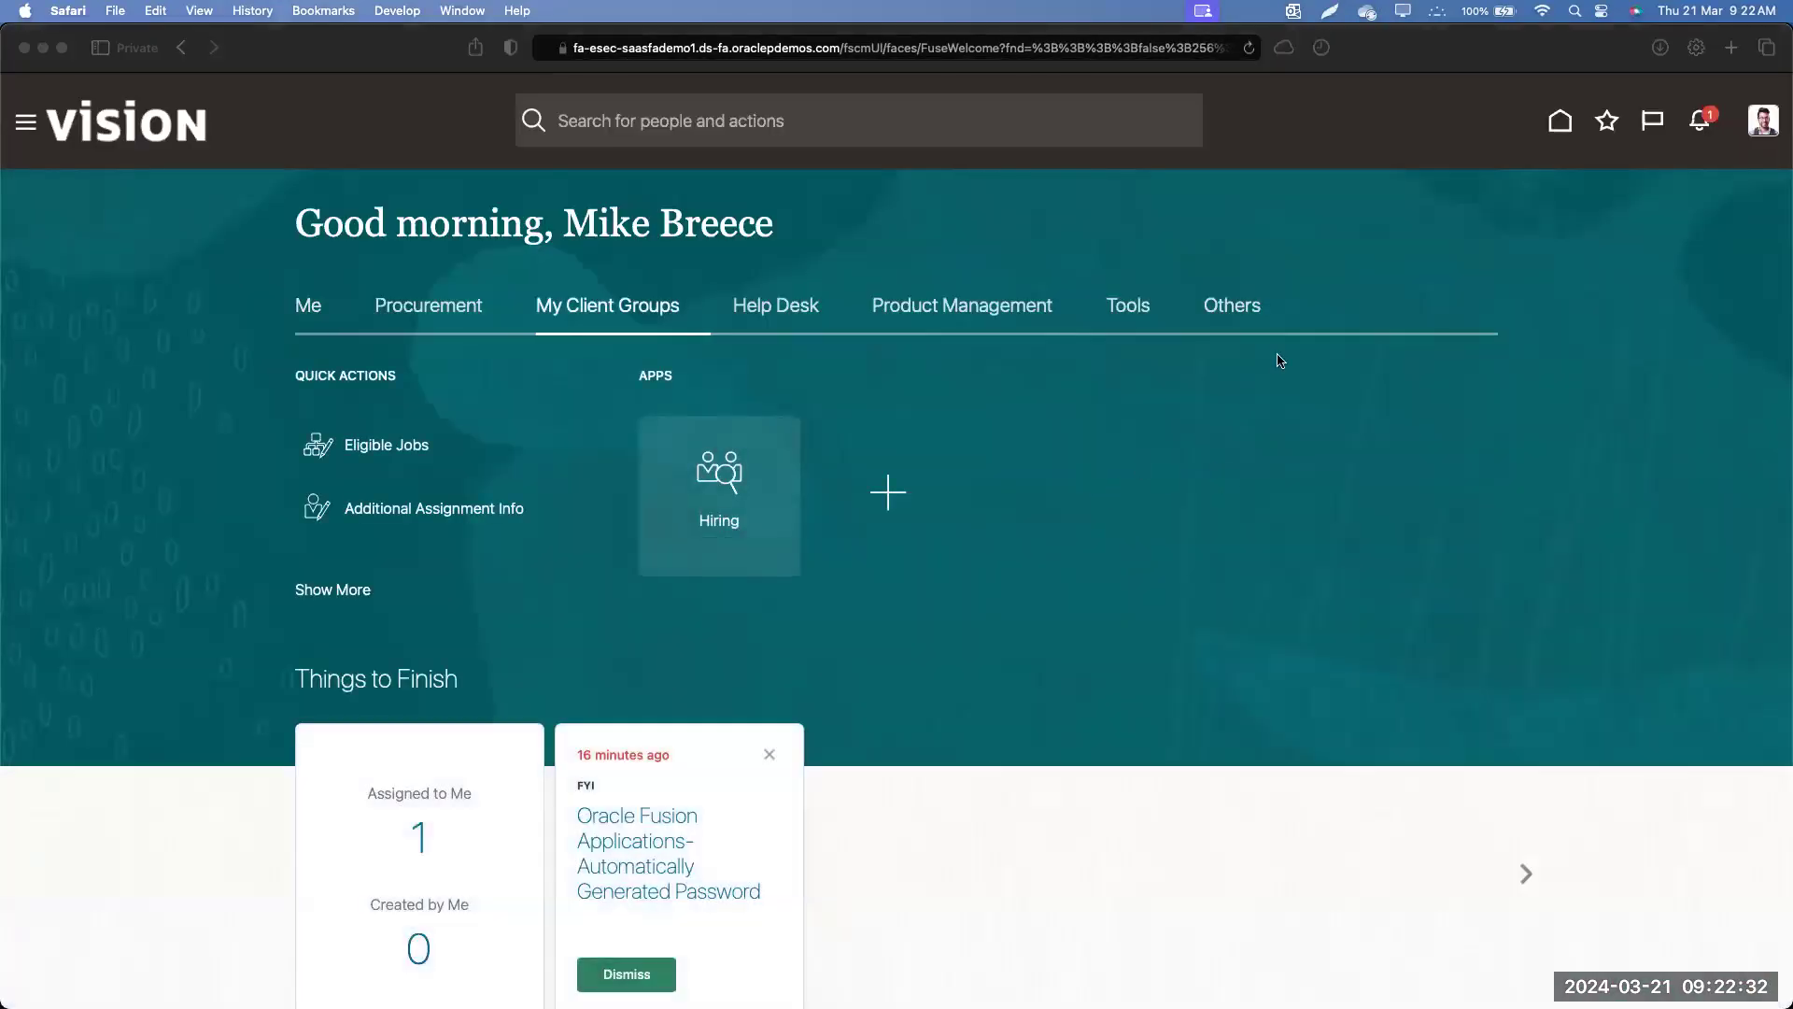
Open the recruiter's user account details in the Security Console again and select the person number for copying.
{"action": "double_click", "coordinate": [887, 384]}
{"action": "key", "text": "super+grave"}
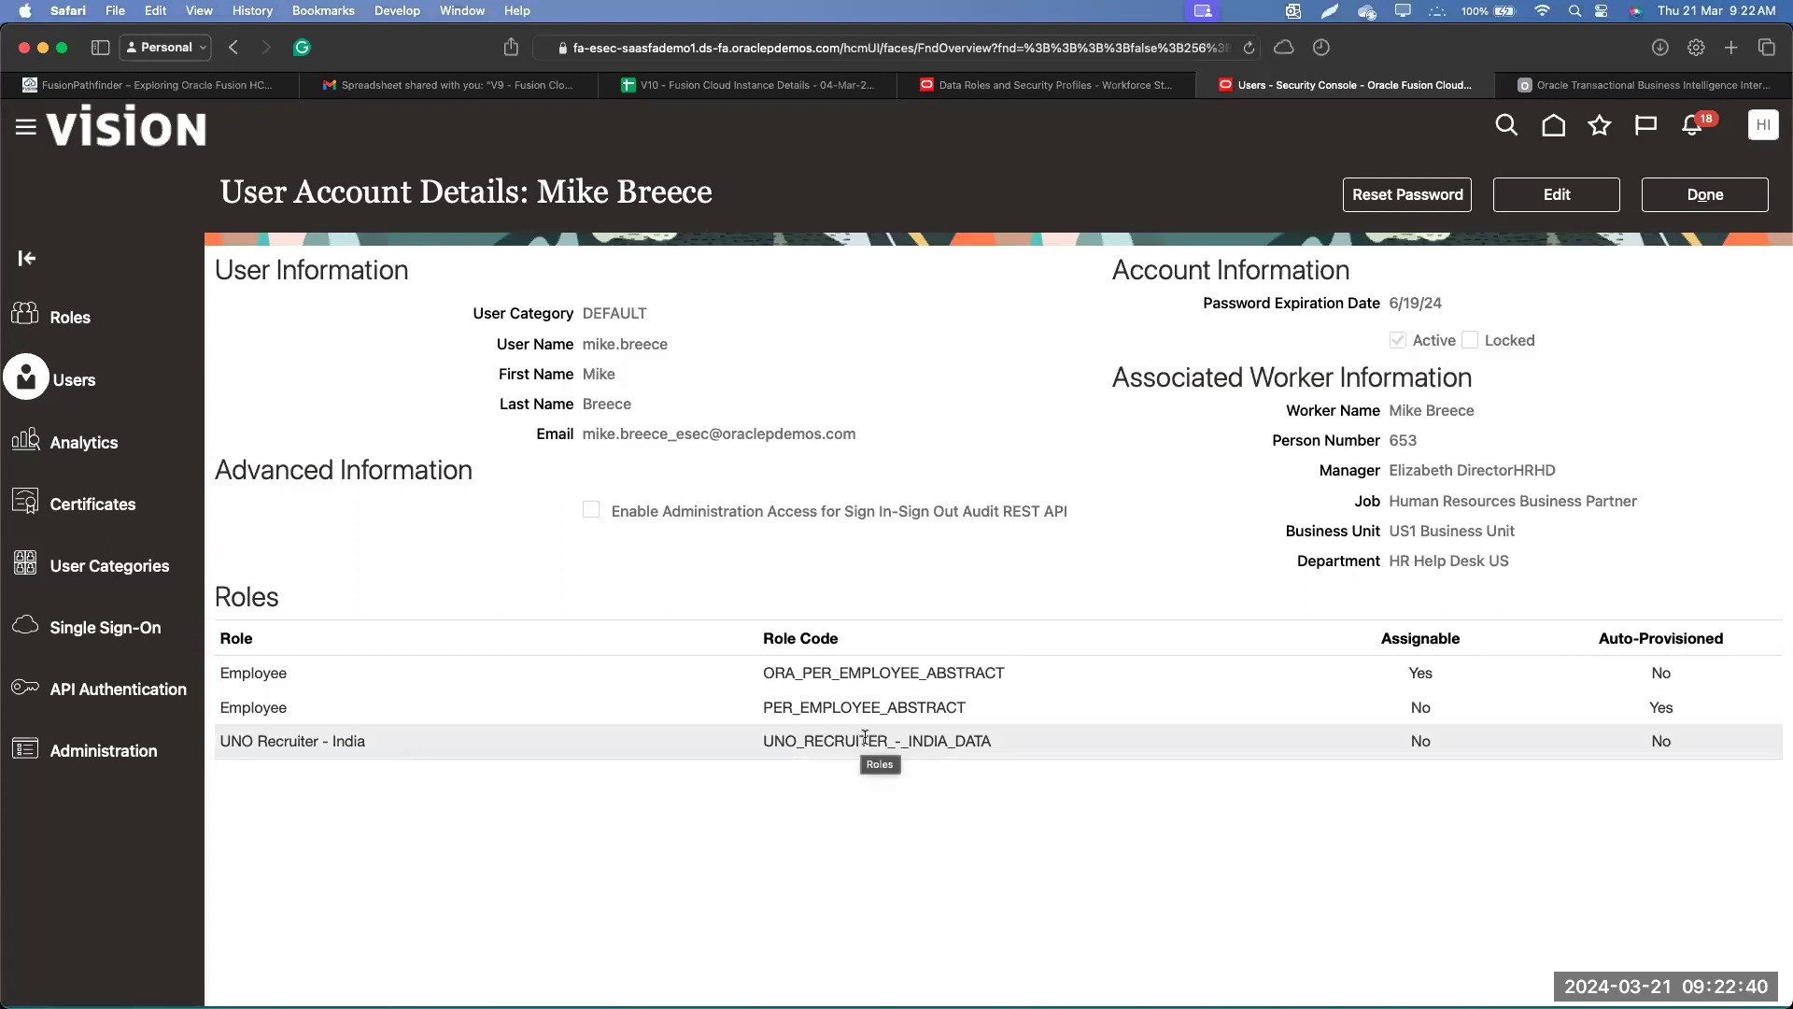
{"action": "double_click", "coordinate": [1411, 439]}
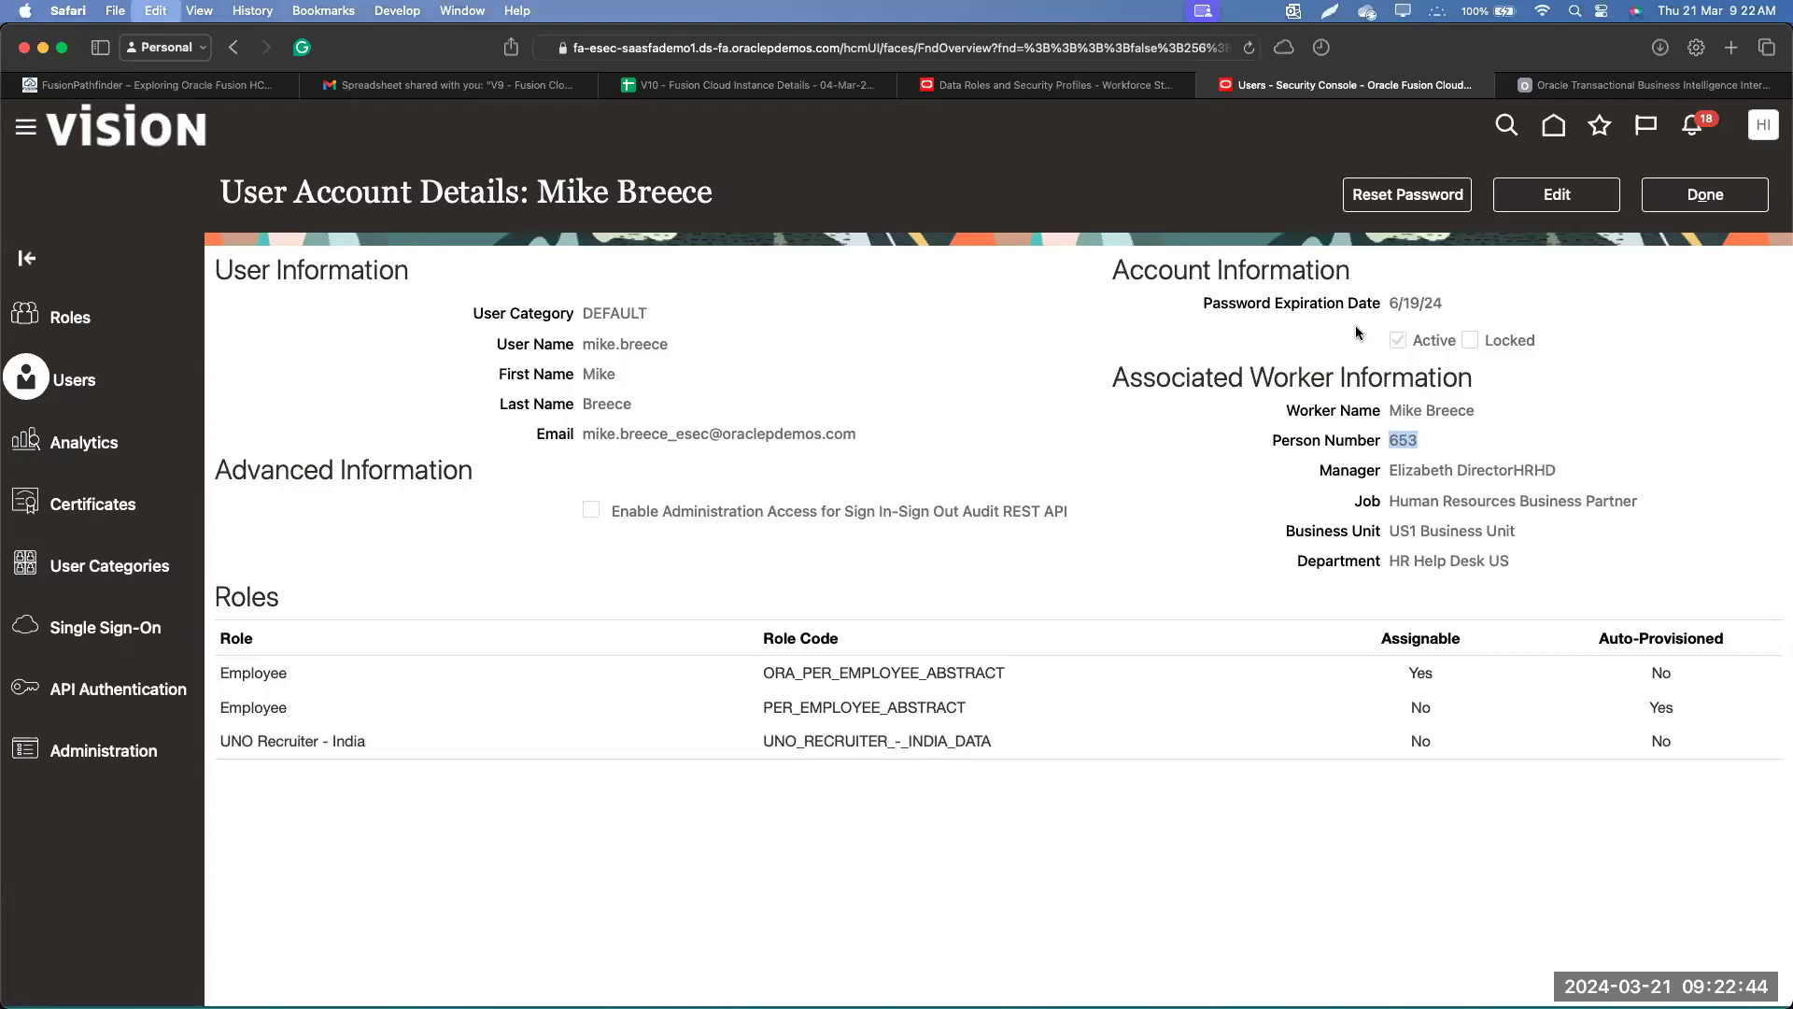
Search Person Management for the recruiter by person number and open the employment record.
{"action": "left_click", "coordinate": [1125, 91]}
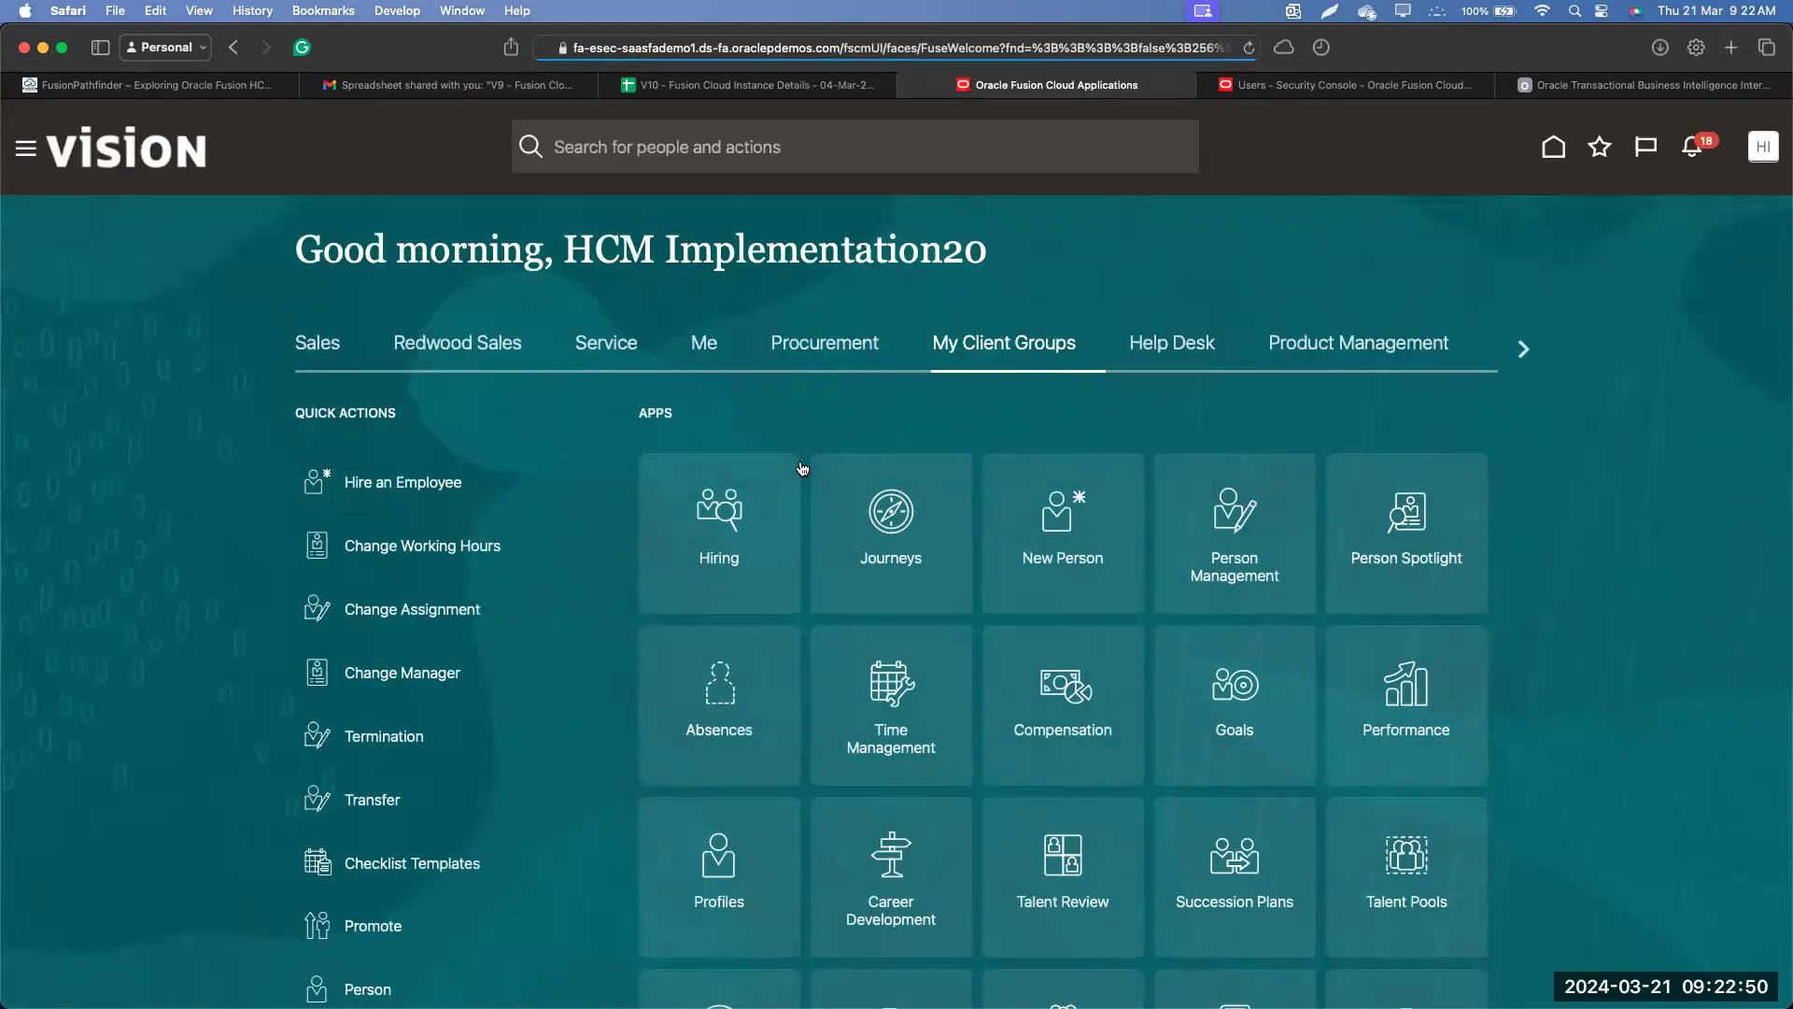
{"action": "left_click", "coordinate": [1255, 562]}
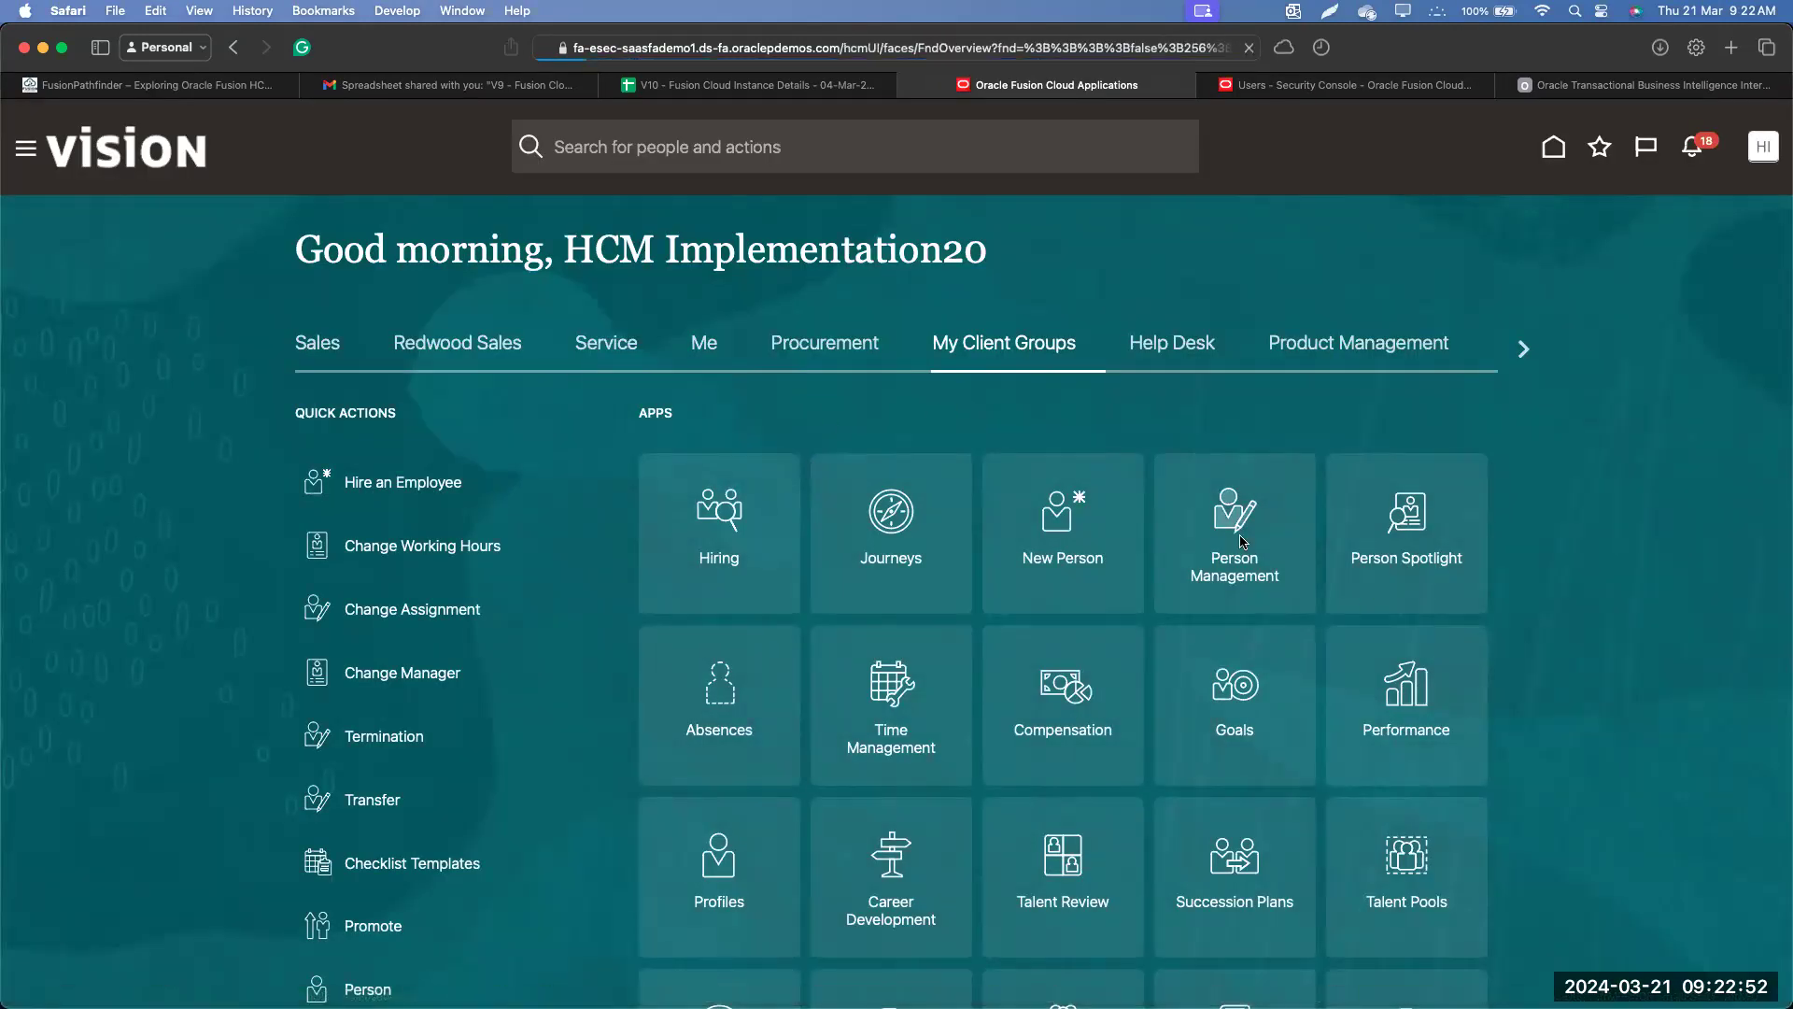
{"action": "left_click", "coordinate": [422, 441]}
{"action": "type", "text": "653"}
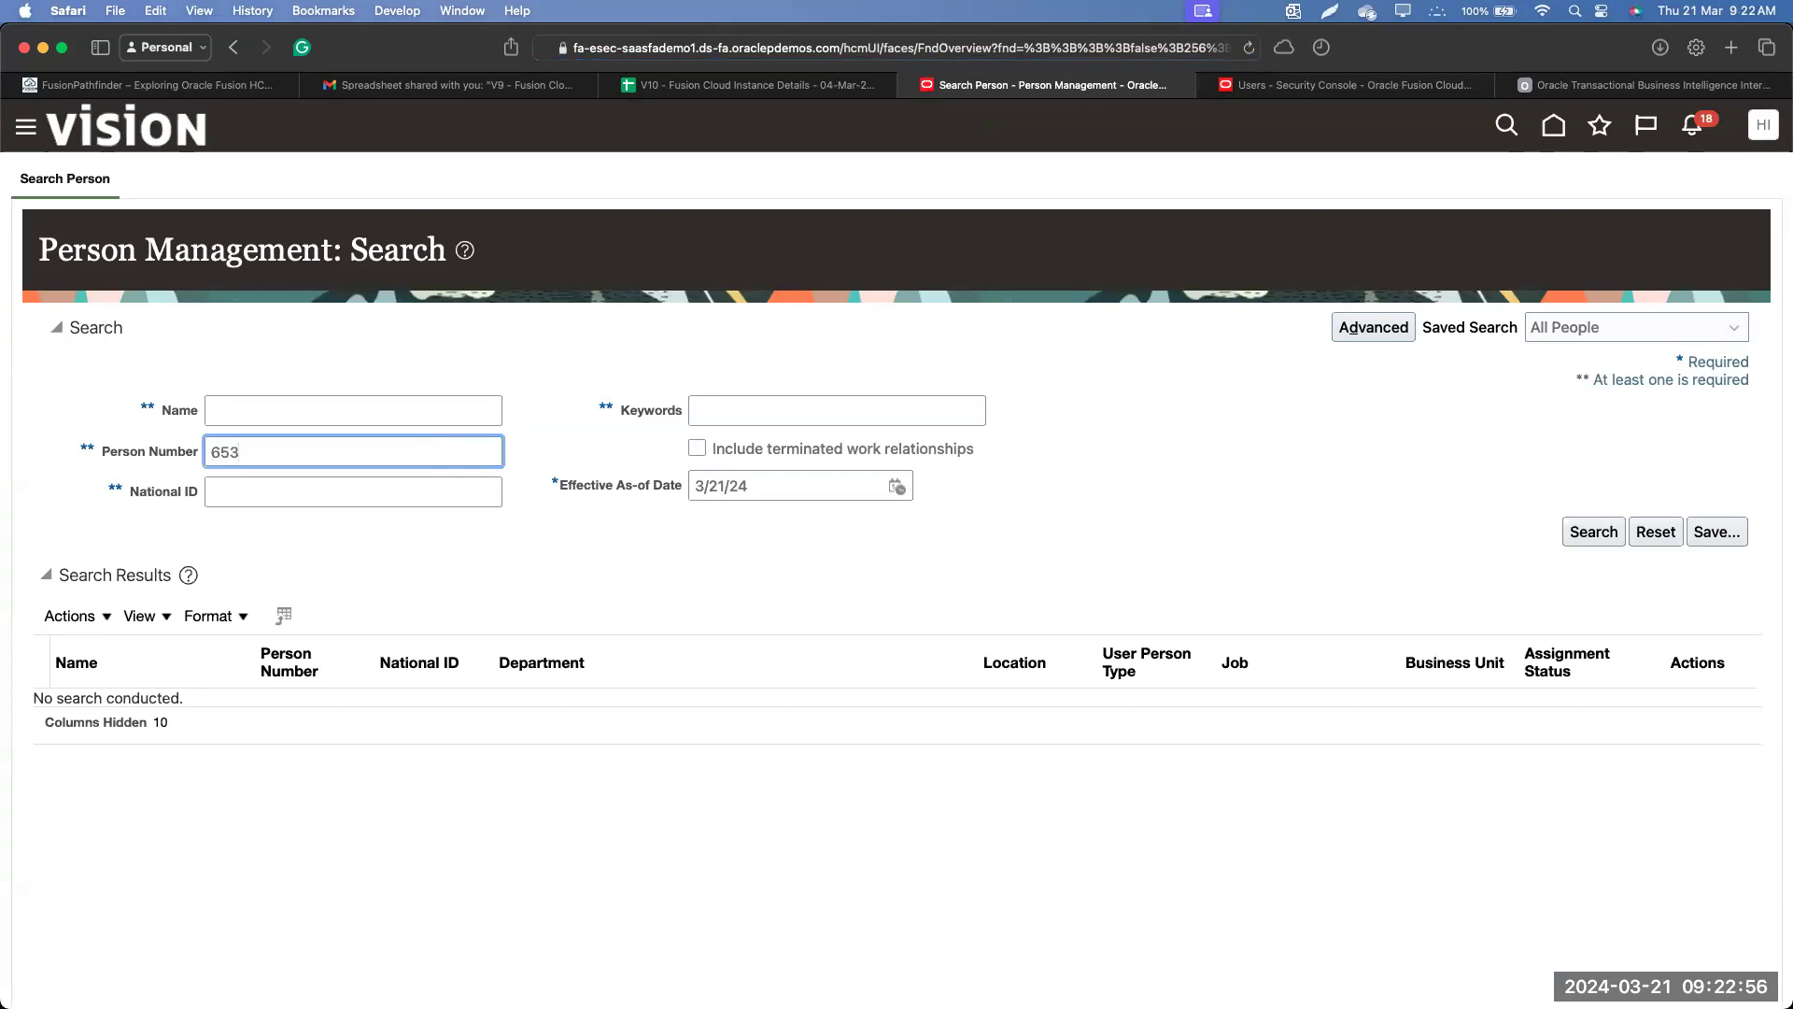
{"action": "key", "text": "Return"}
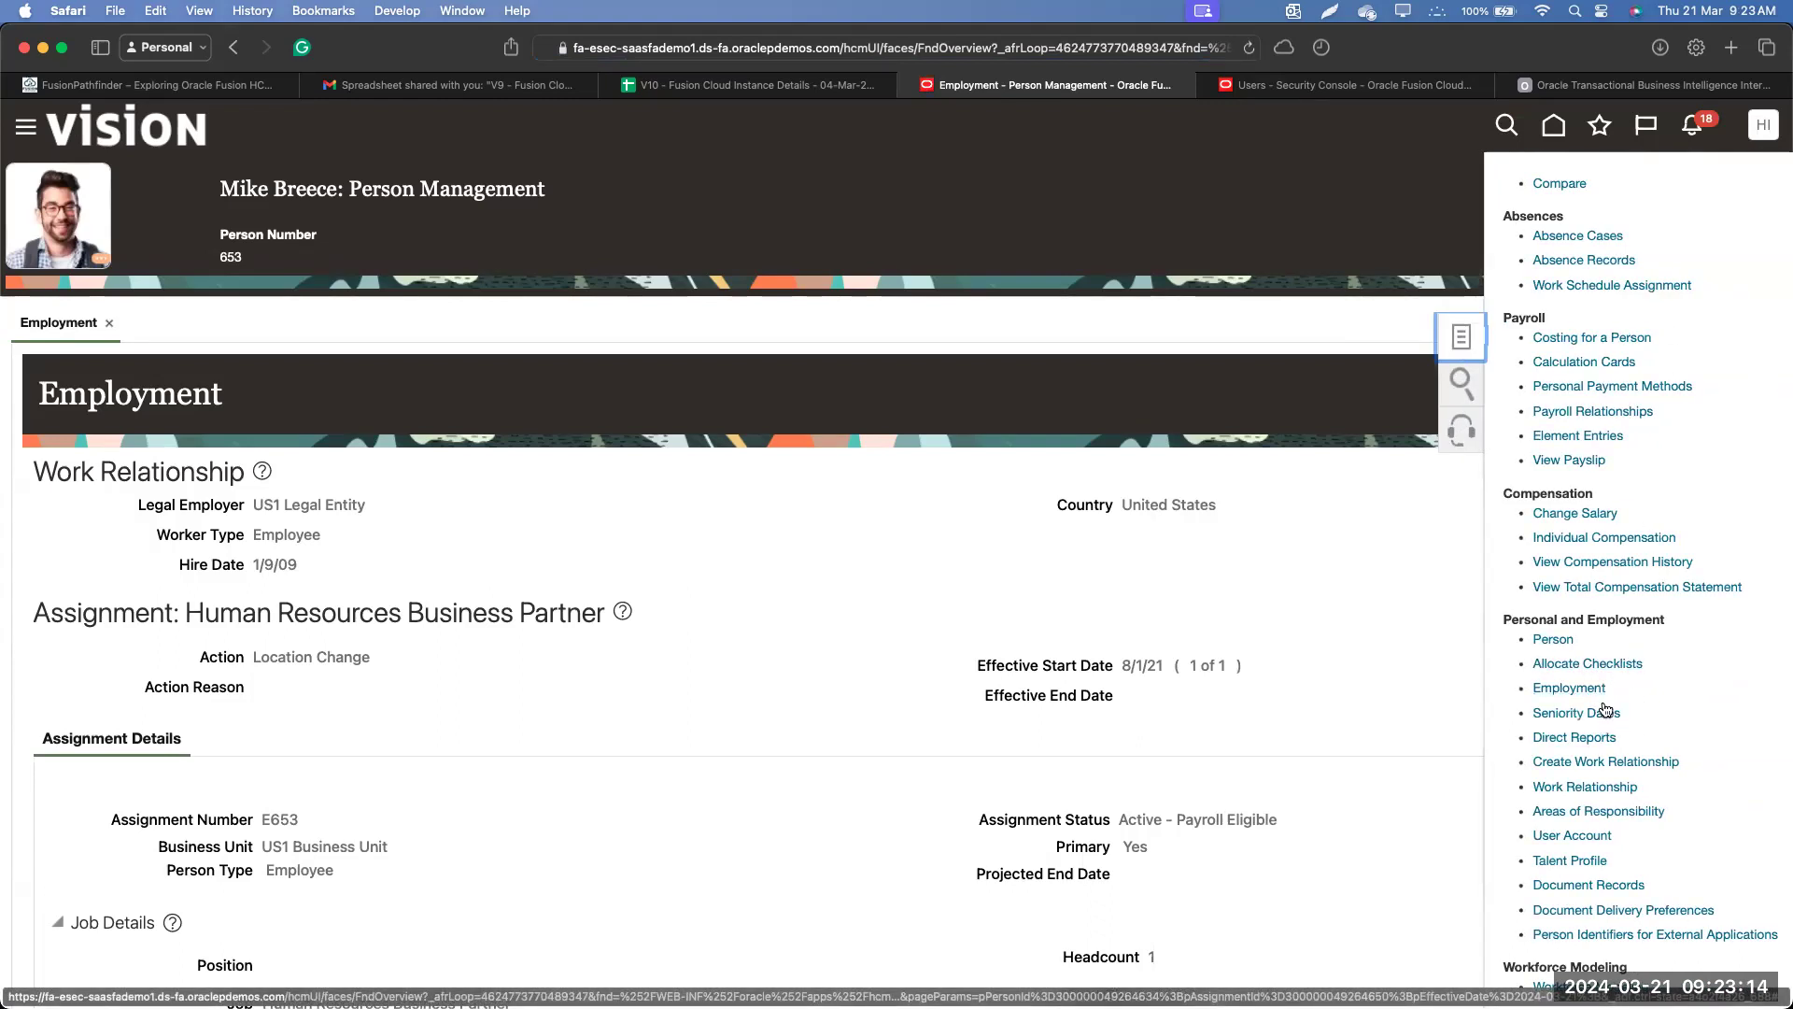
Check the roles on the recruiter's user account, and open the person's Areas of Responsibility.
{"action": "scroll", "coordinate": [1599, 747], "scroll_direction": "down", "scroll_amount": 1}
{"action": "left_click", "coordinate": [1588, 803]}
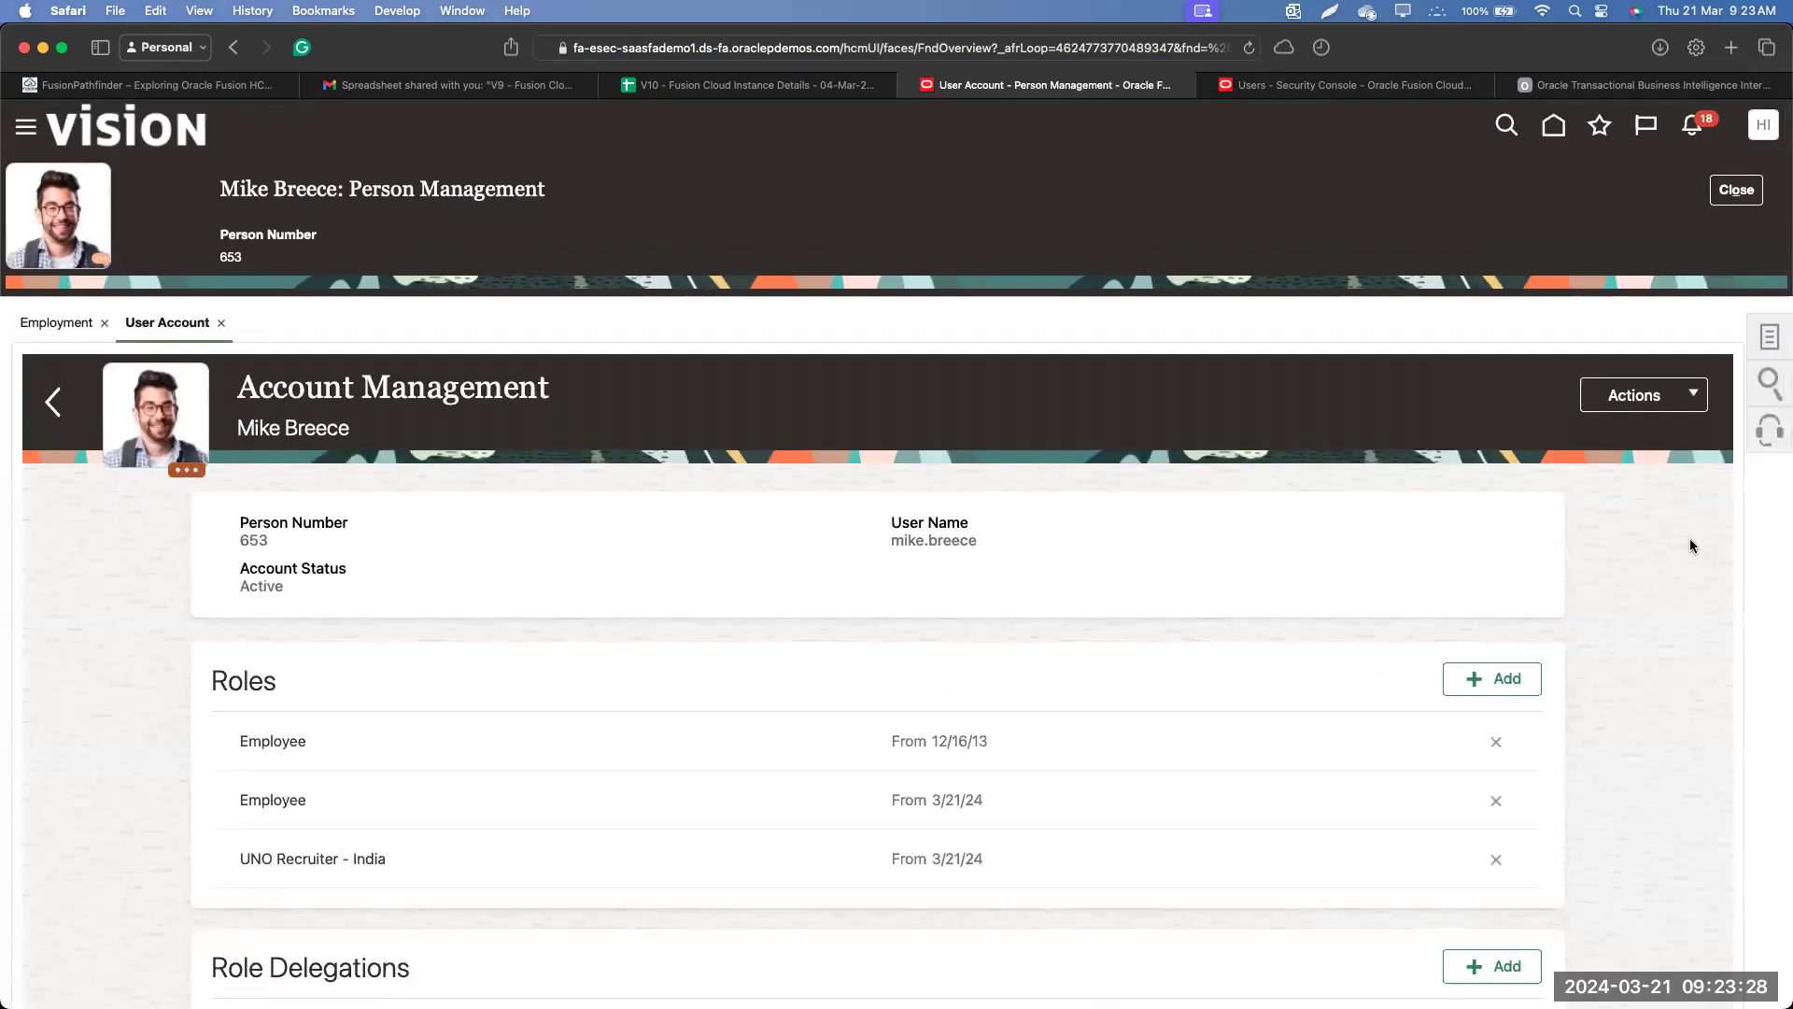
{"action": "left_click", "coordinate": [1770, 346]}
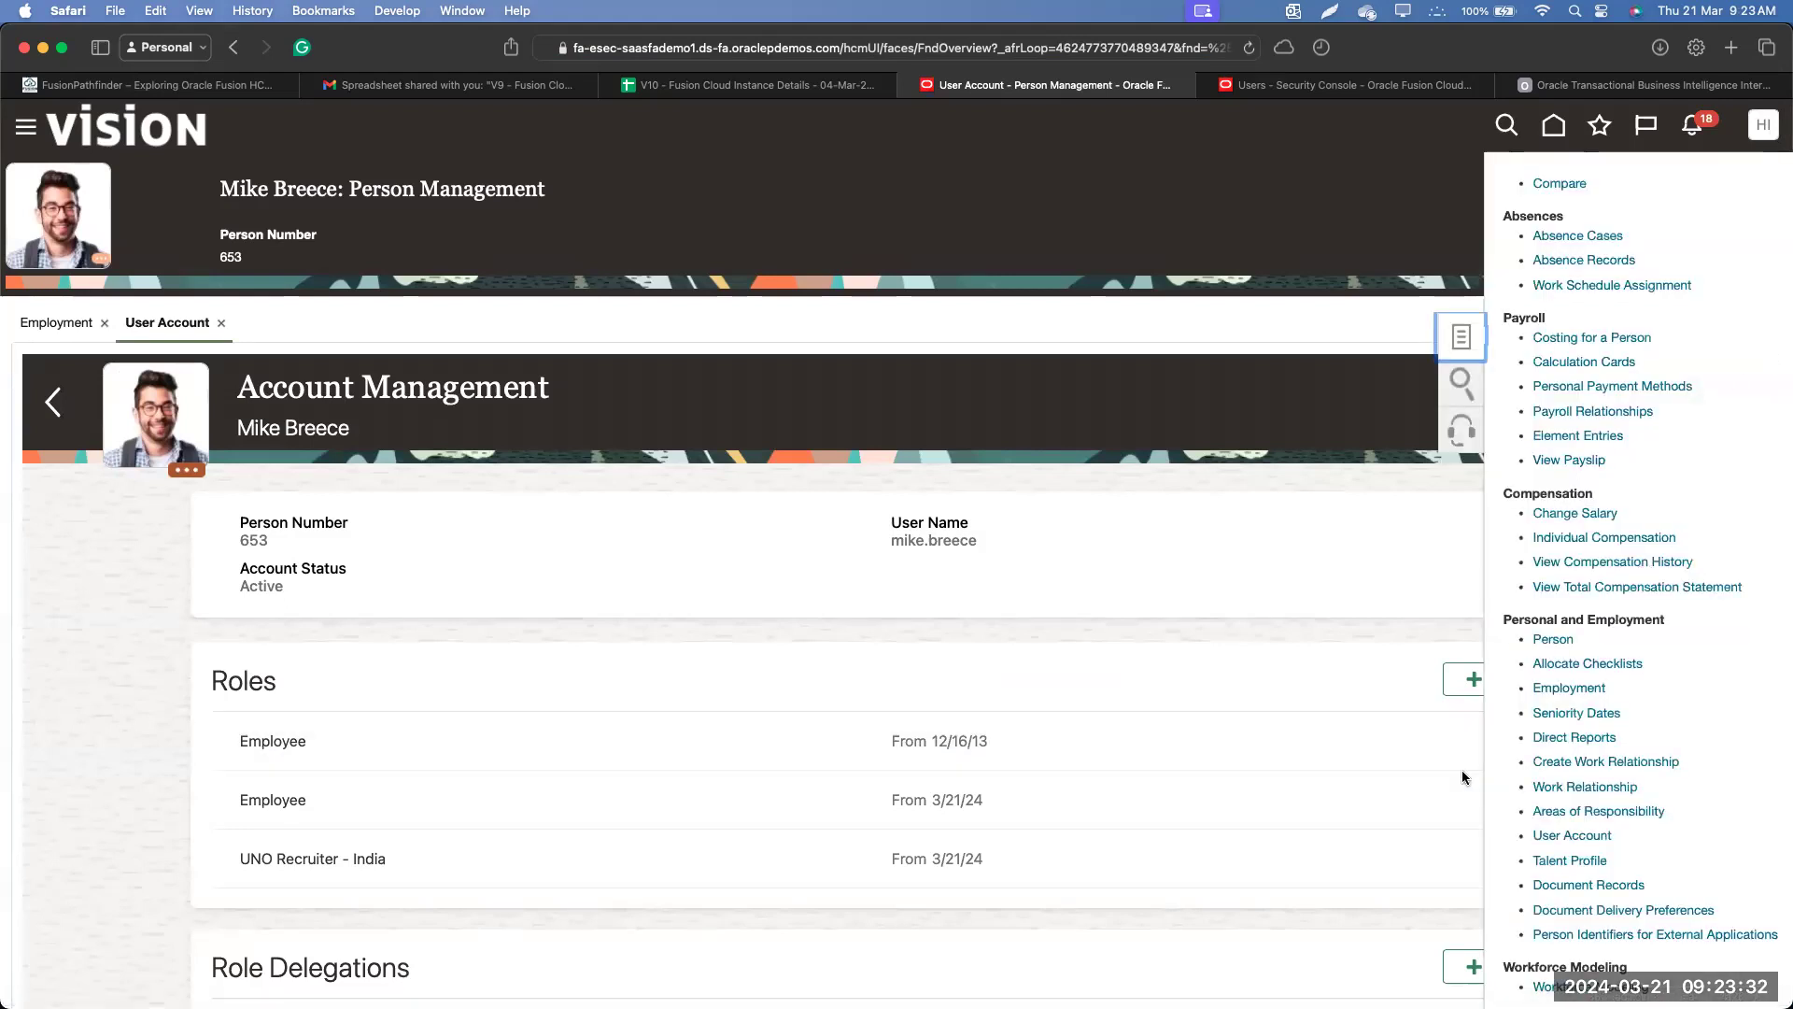
{"action": "left_click", "coordinate": [1599, 810]}
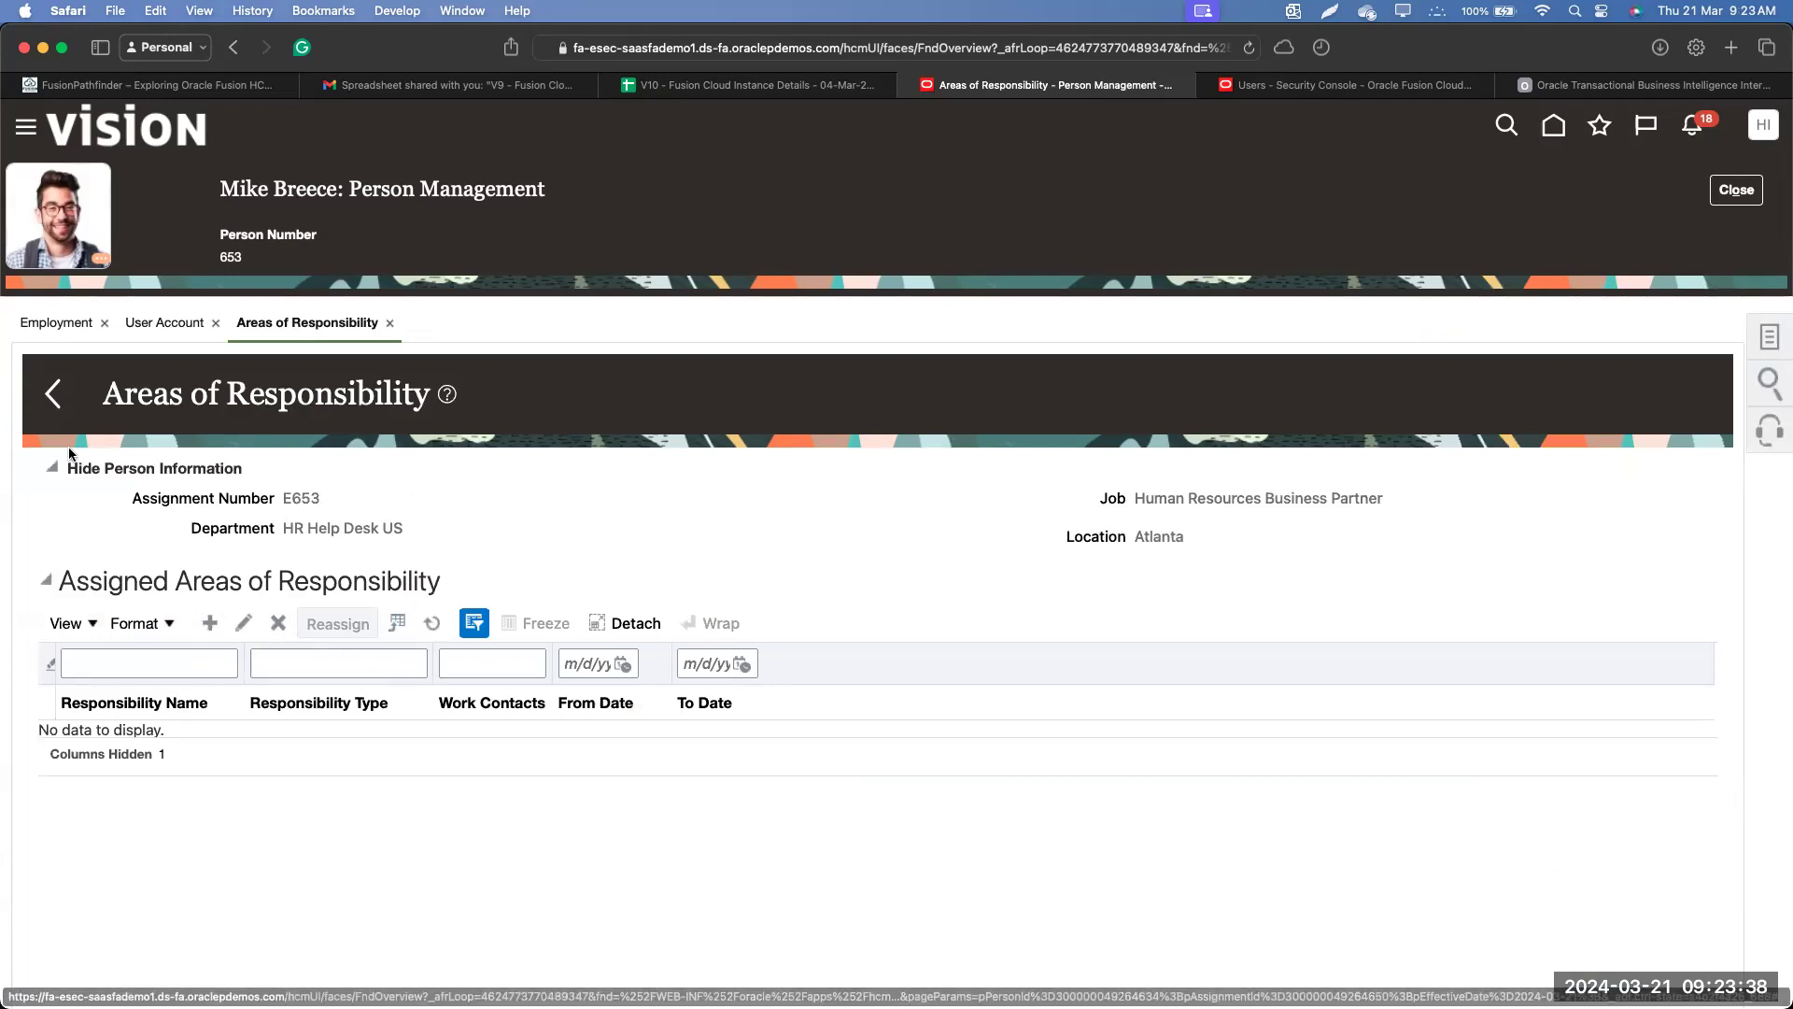
Start a new area of responsibility for the recruiter and set its responsibility type to Recruitment Representative.
{"action": "left_click", "coordinate": [209, 626]}
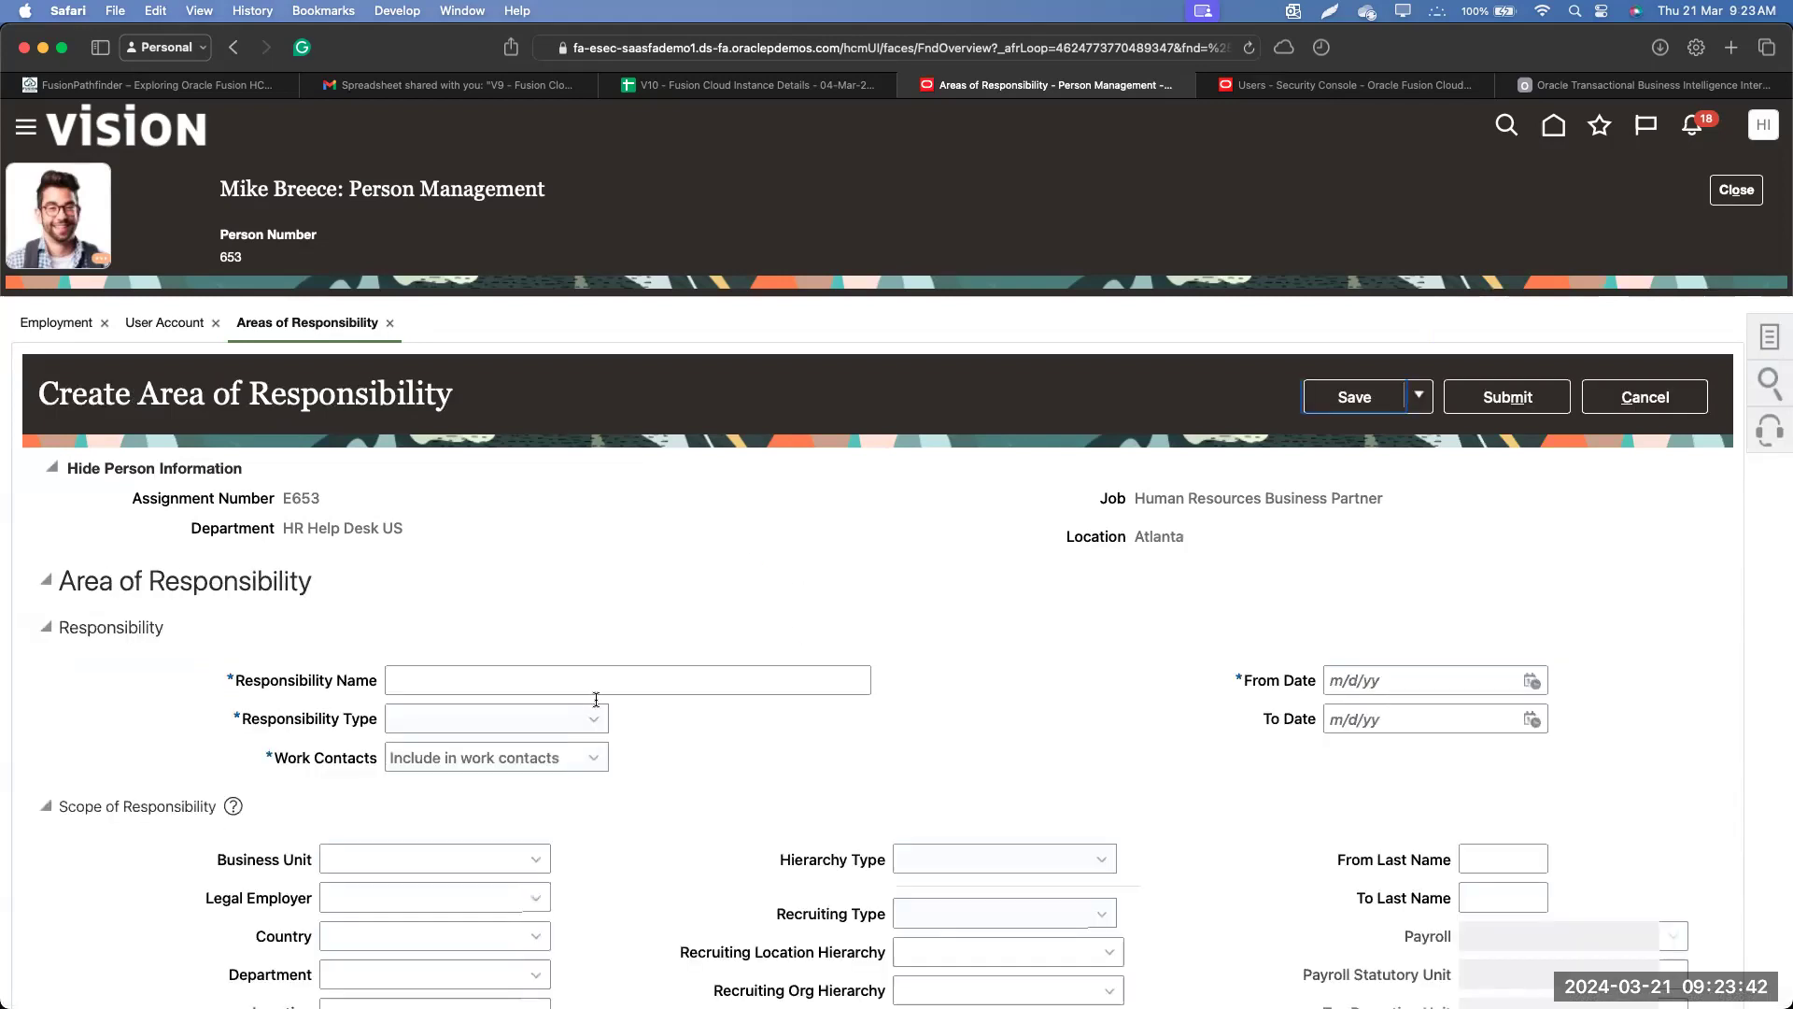
{"action": "scroll", "coordinate": [596, 701], "scroll_direction": "down", "scroll_amount": 5}
{"action": "left_click", "coordinate": [528, 423]}
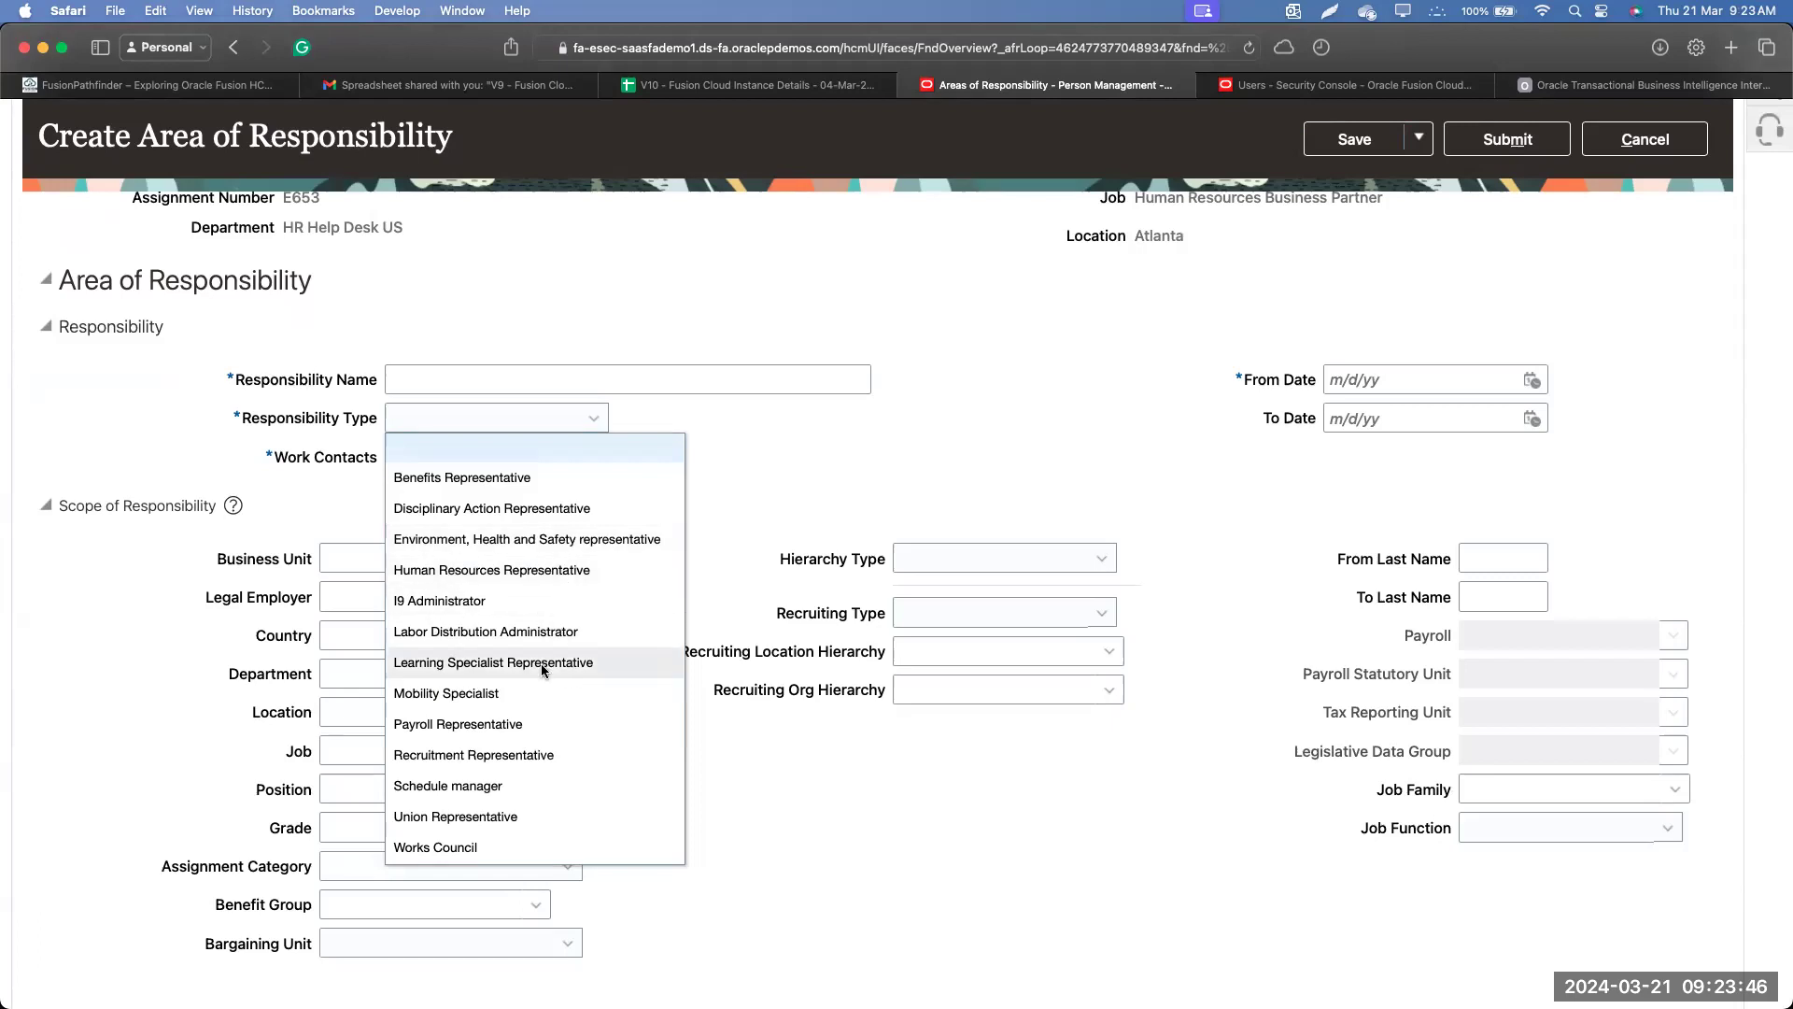
{"action": "left_click", "coordinate": [552, 755]}
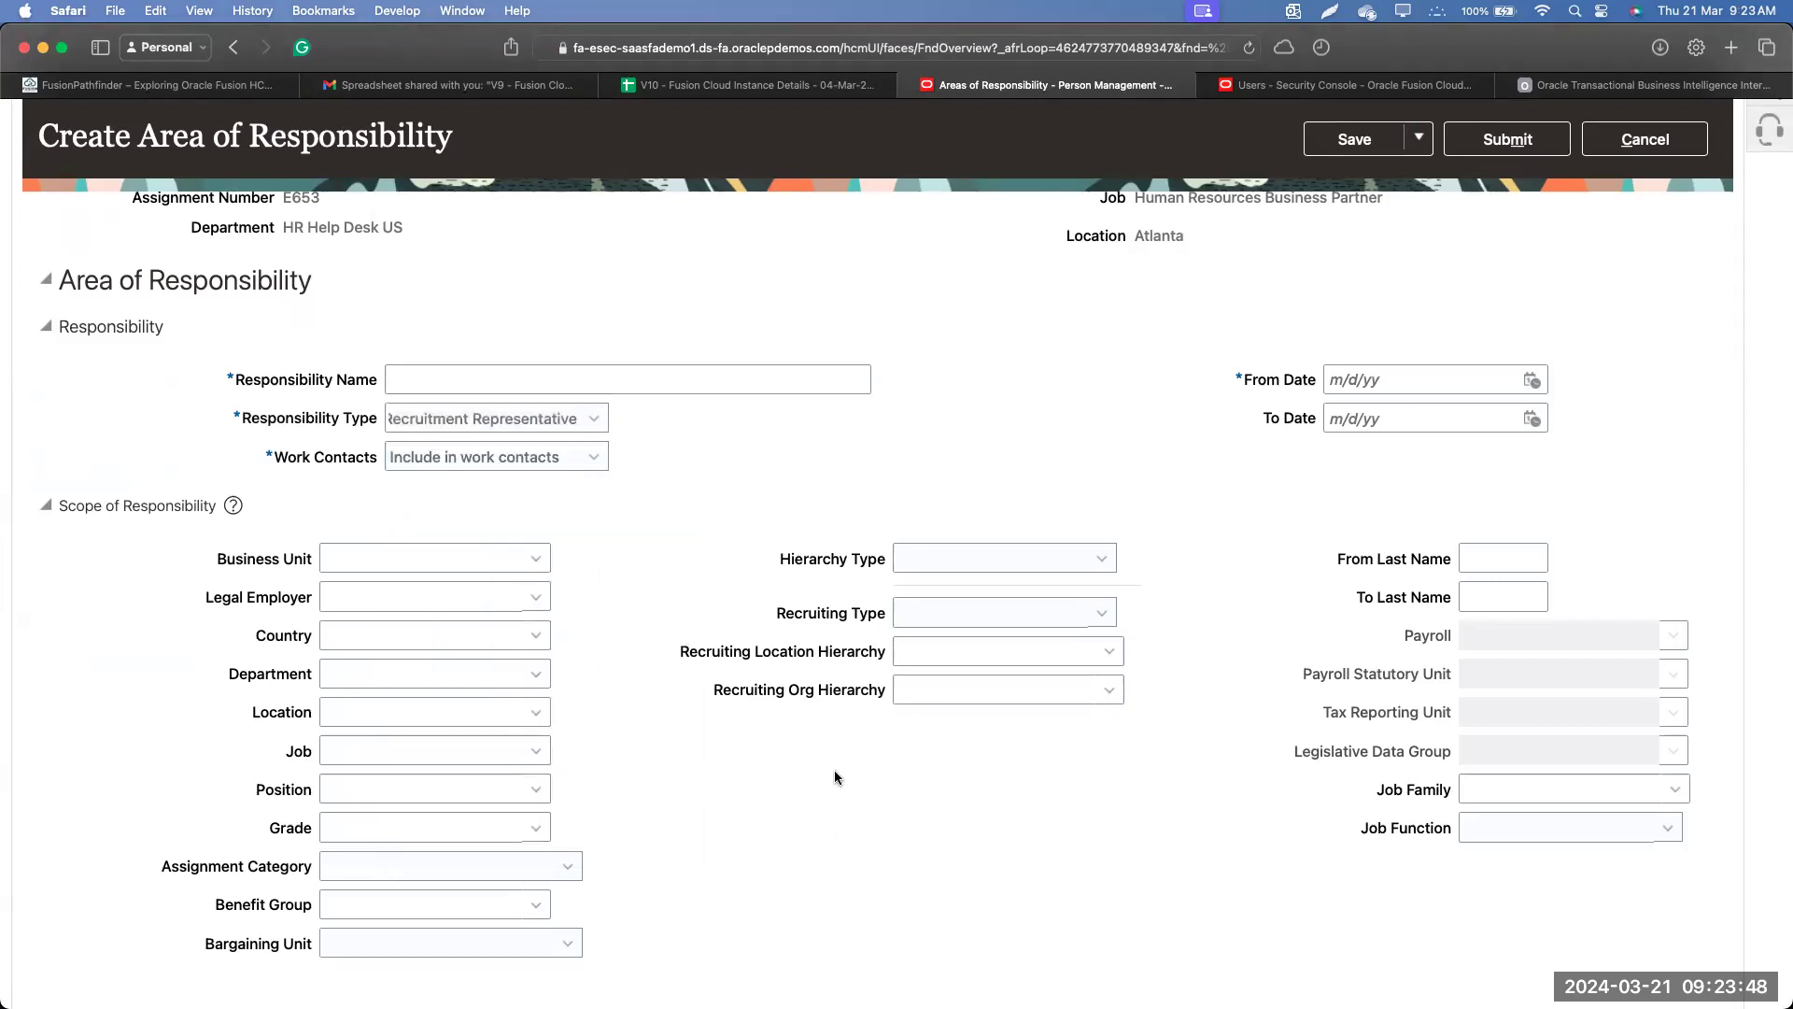
Set the recruiting type to Professional in the scope of the new area of responsibility.
{"action": "scroll", "coordinate": [833, 769], "scroll_direction": "down", "scroll_amount": 1}
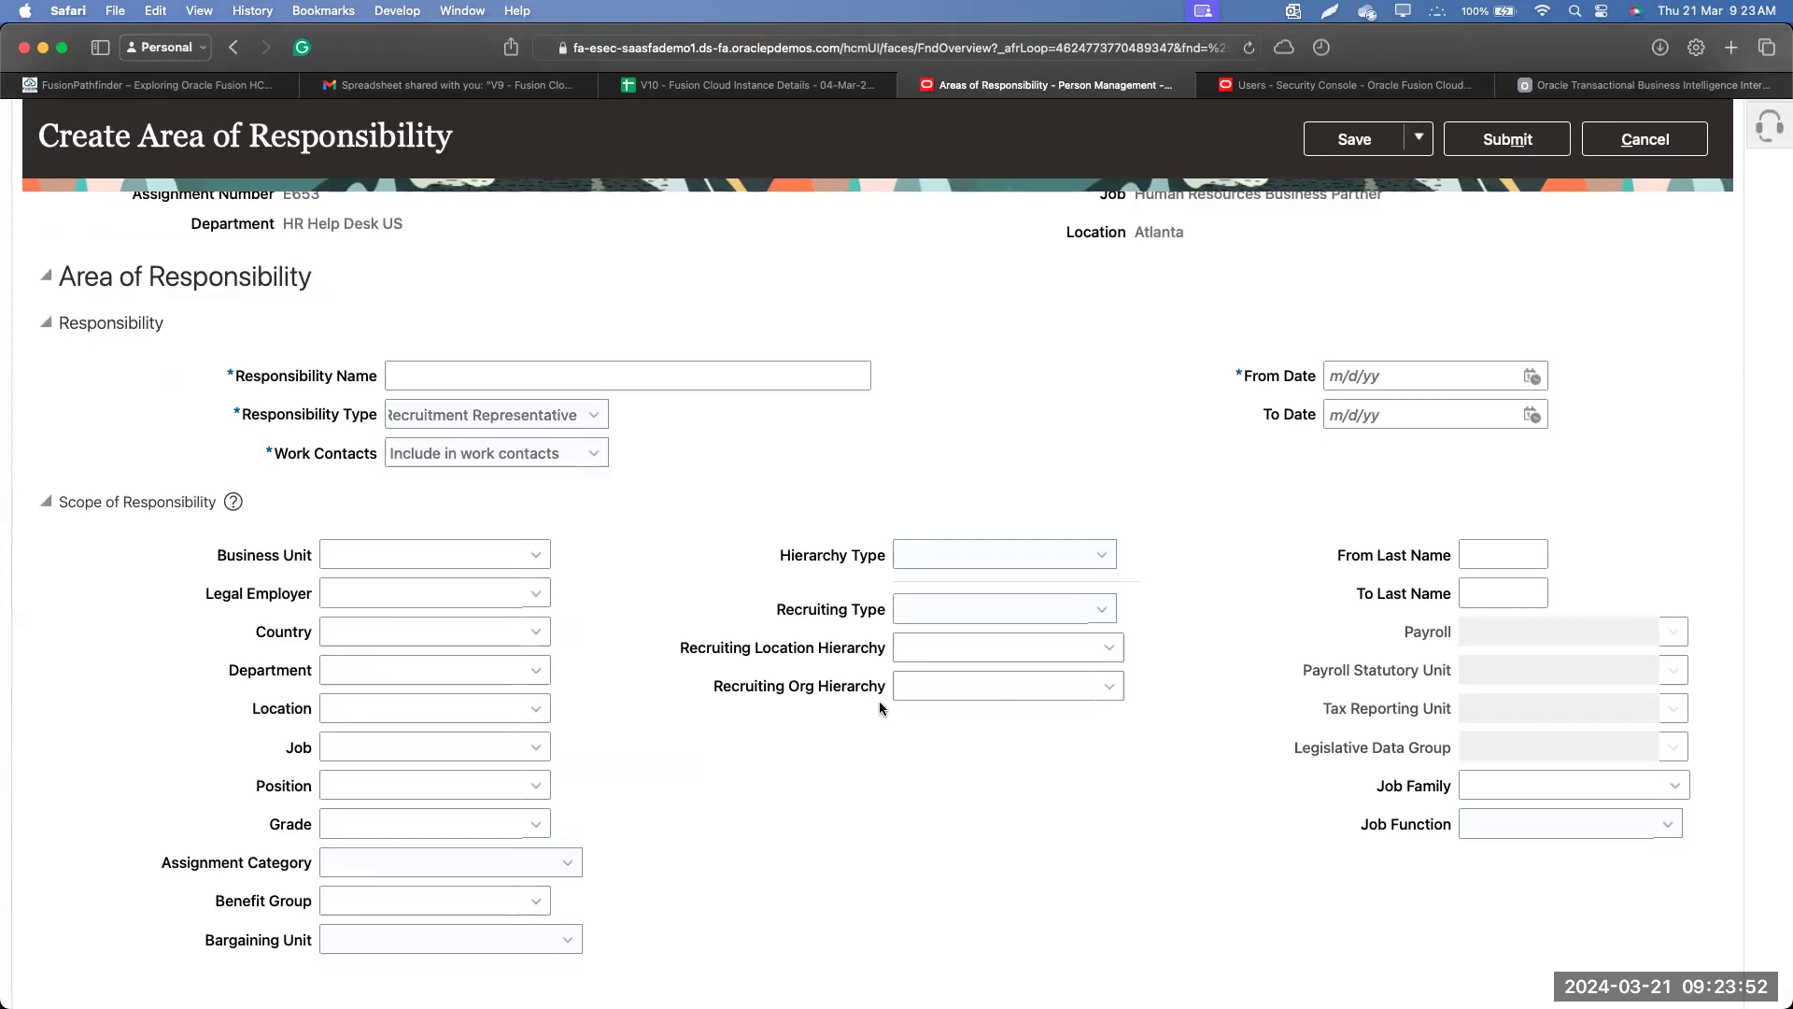
{"action": "left_click", "coordinate": [953, 618]}
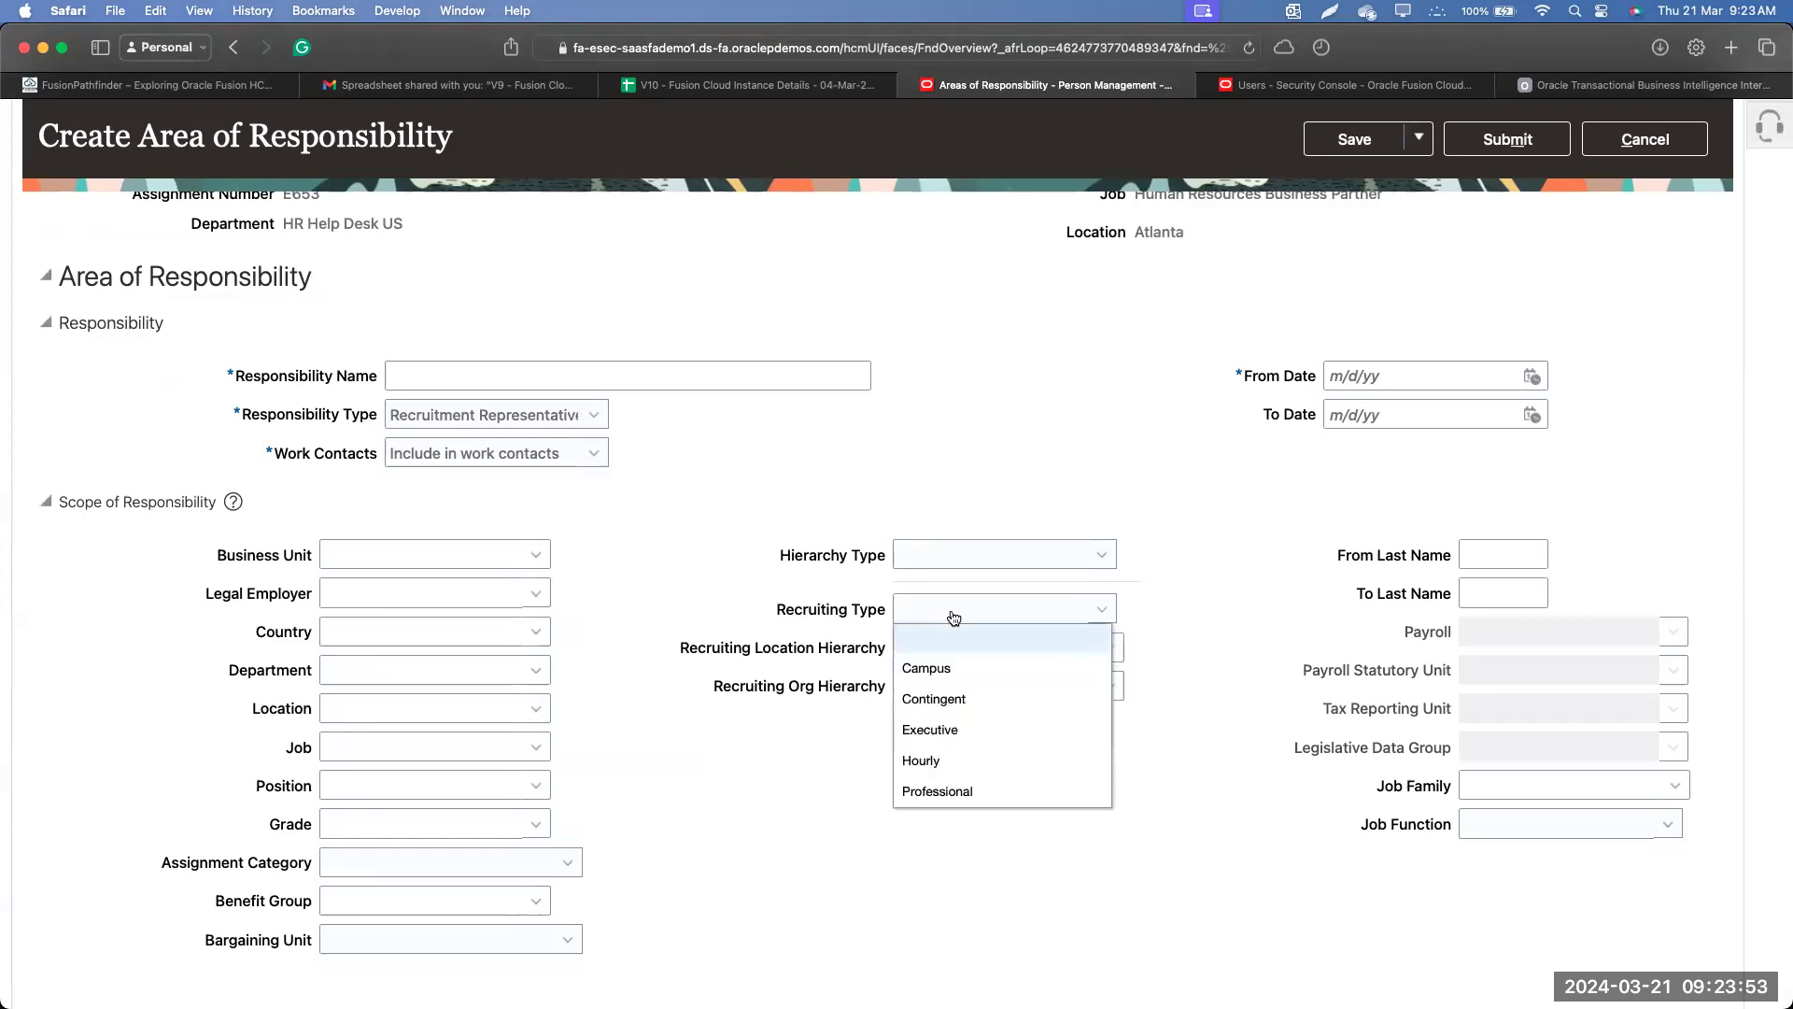
{"action": "left_click", "coordinate": [949, 794]}
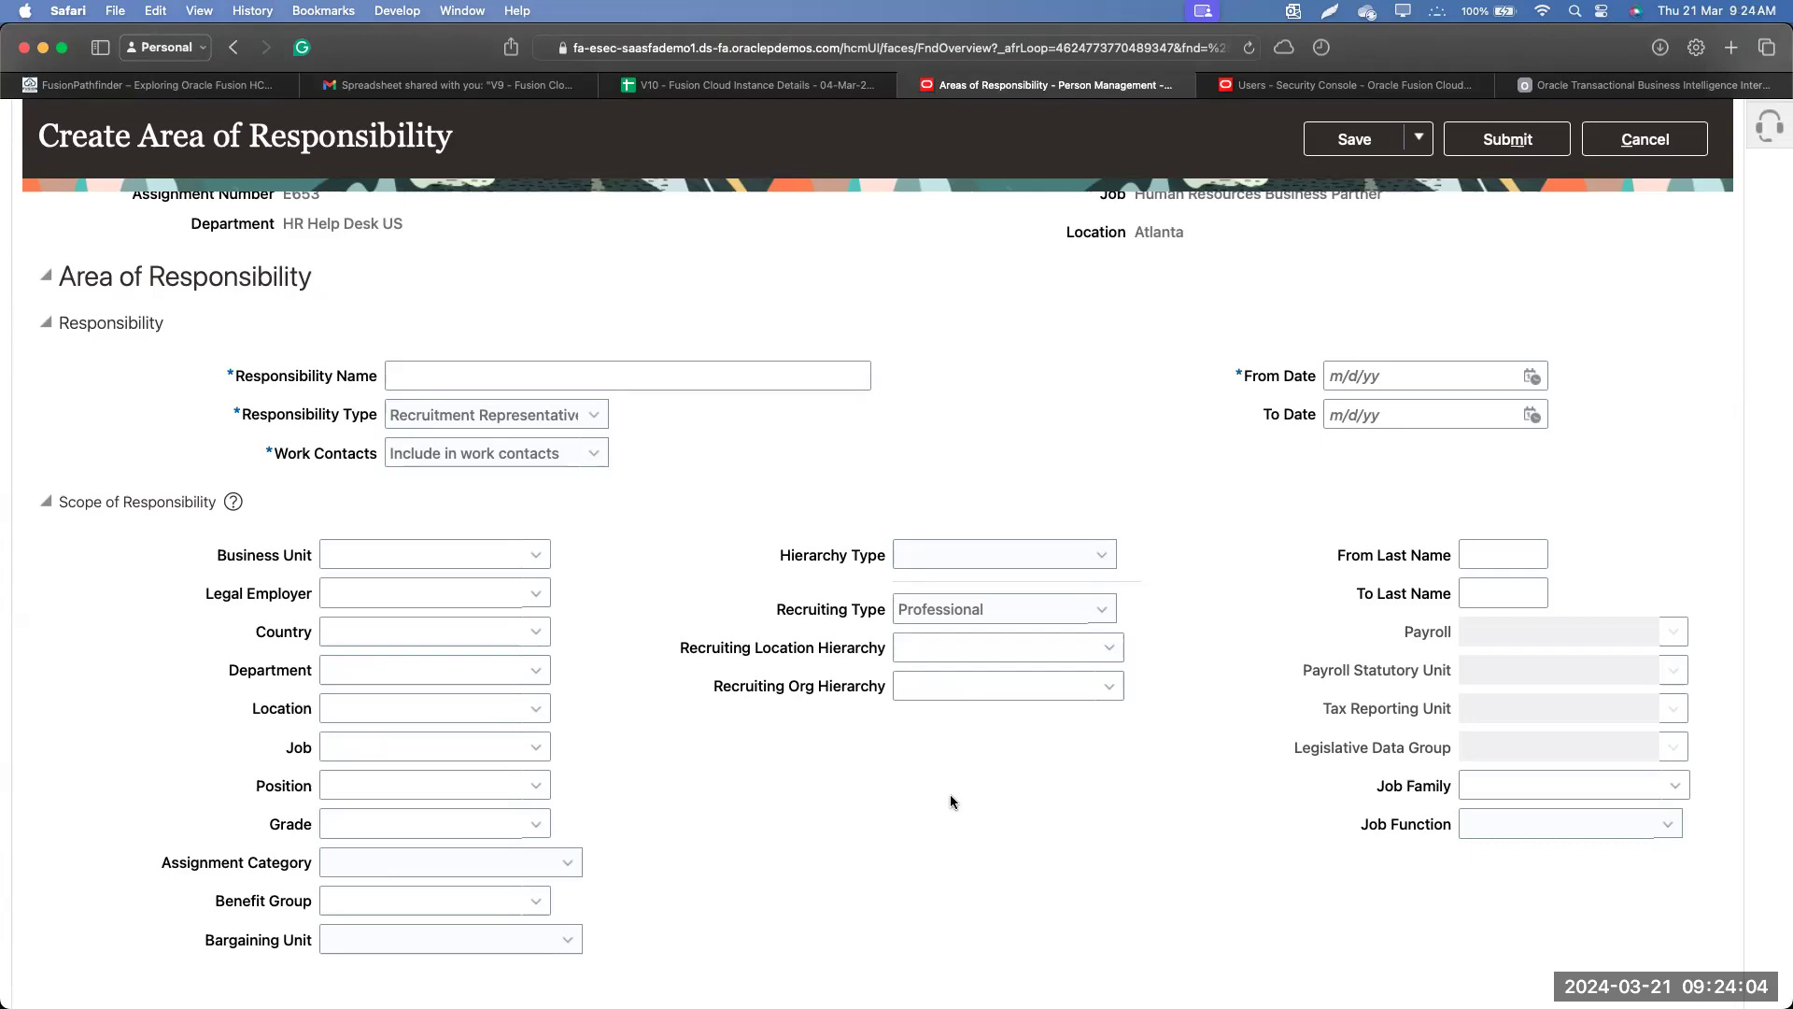
{"action": "left_click", "coordinate": [1051, 619]}
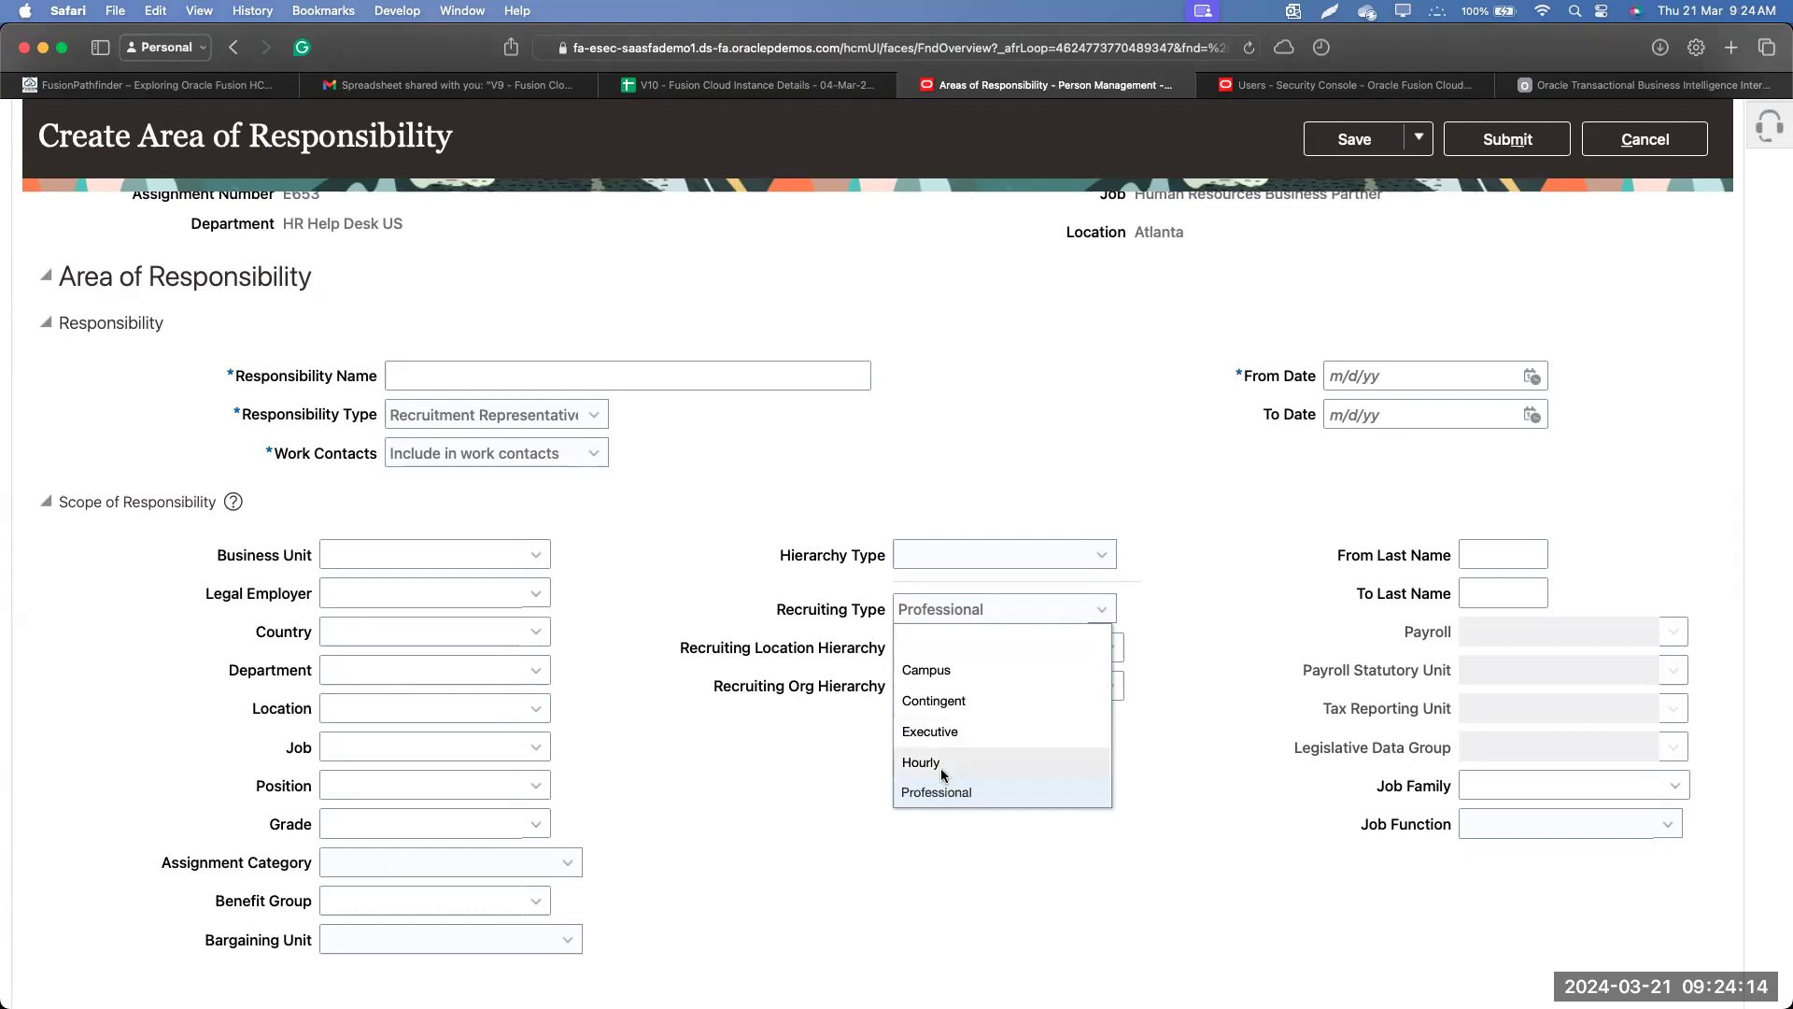
{"action": "left_click", "coordinate": [987, 800]}
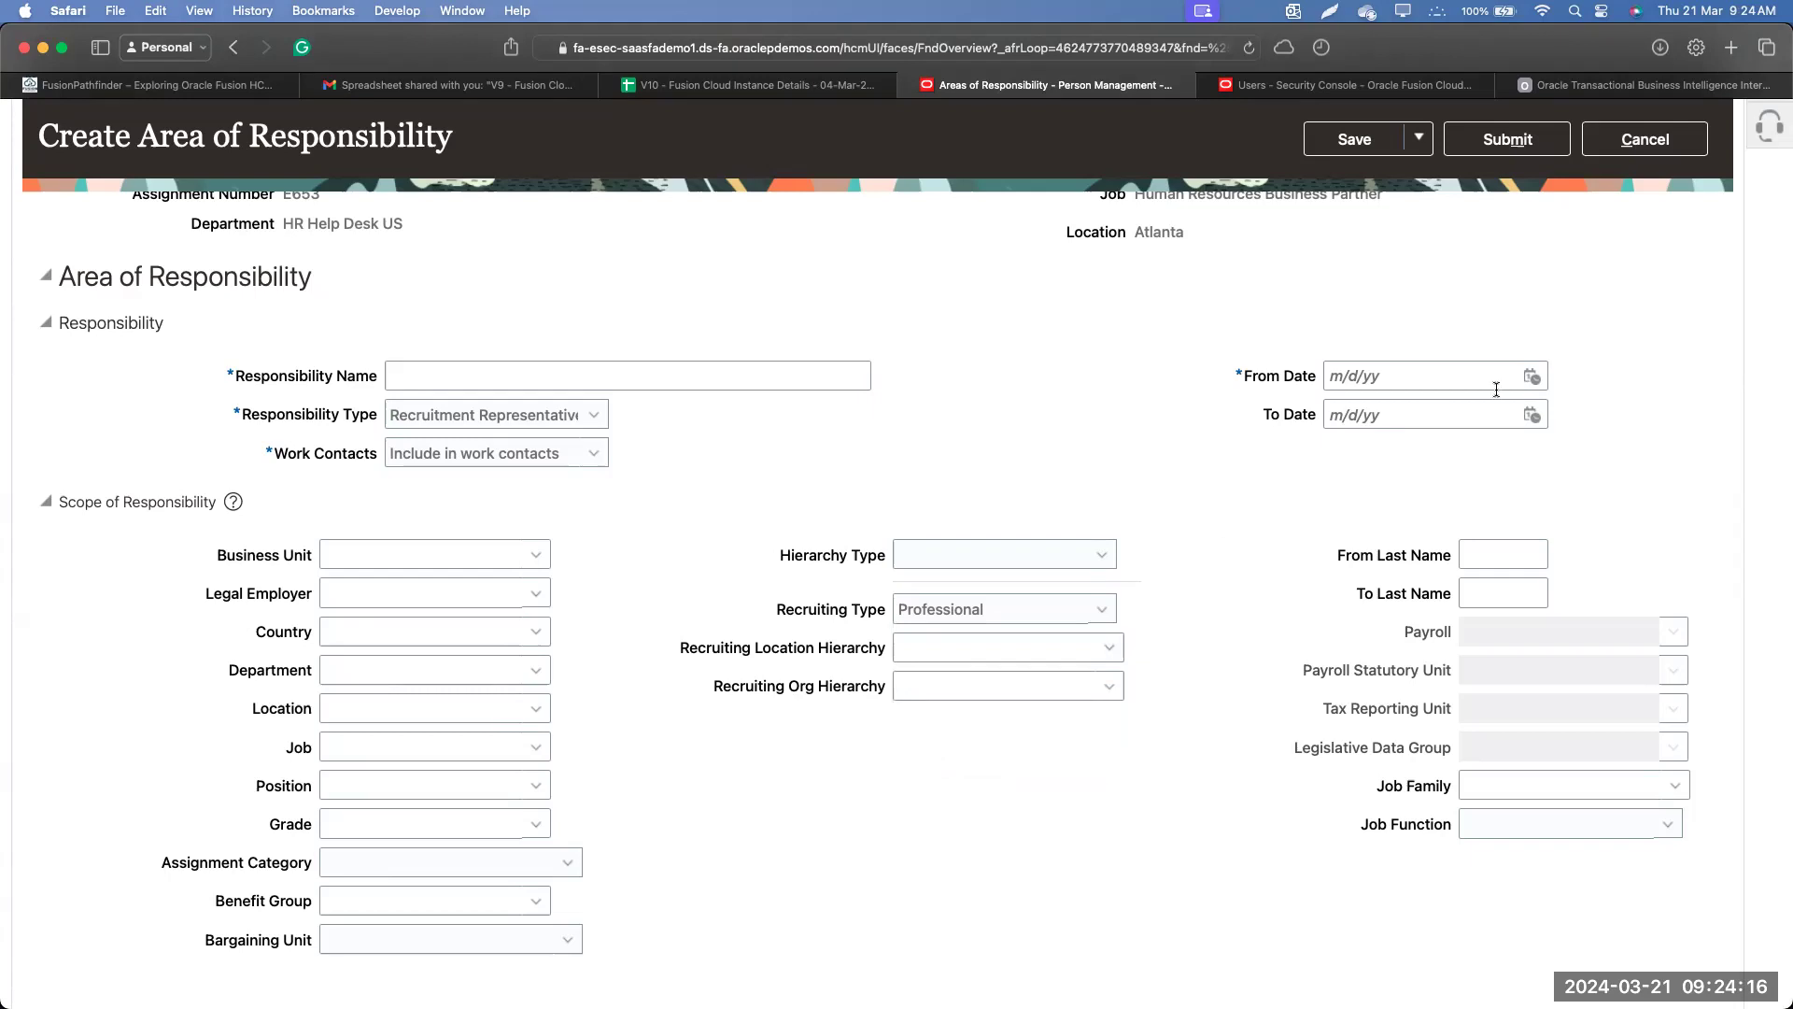
Set the from date to 3/1/24, name the responsibility "UNO - Professional", and submit the request.
{"action": "left_click", "coordinate": [1531, 377]}
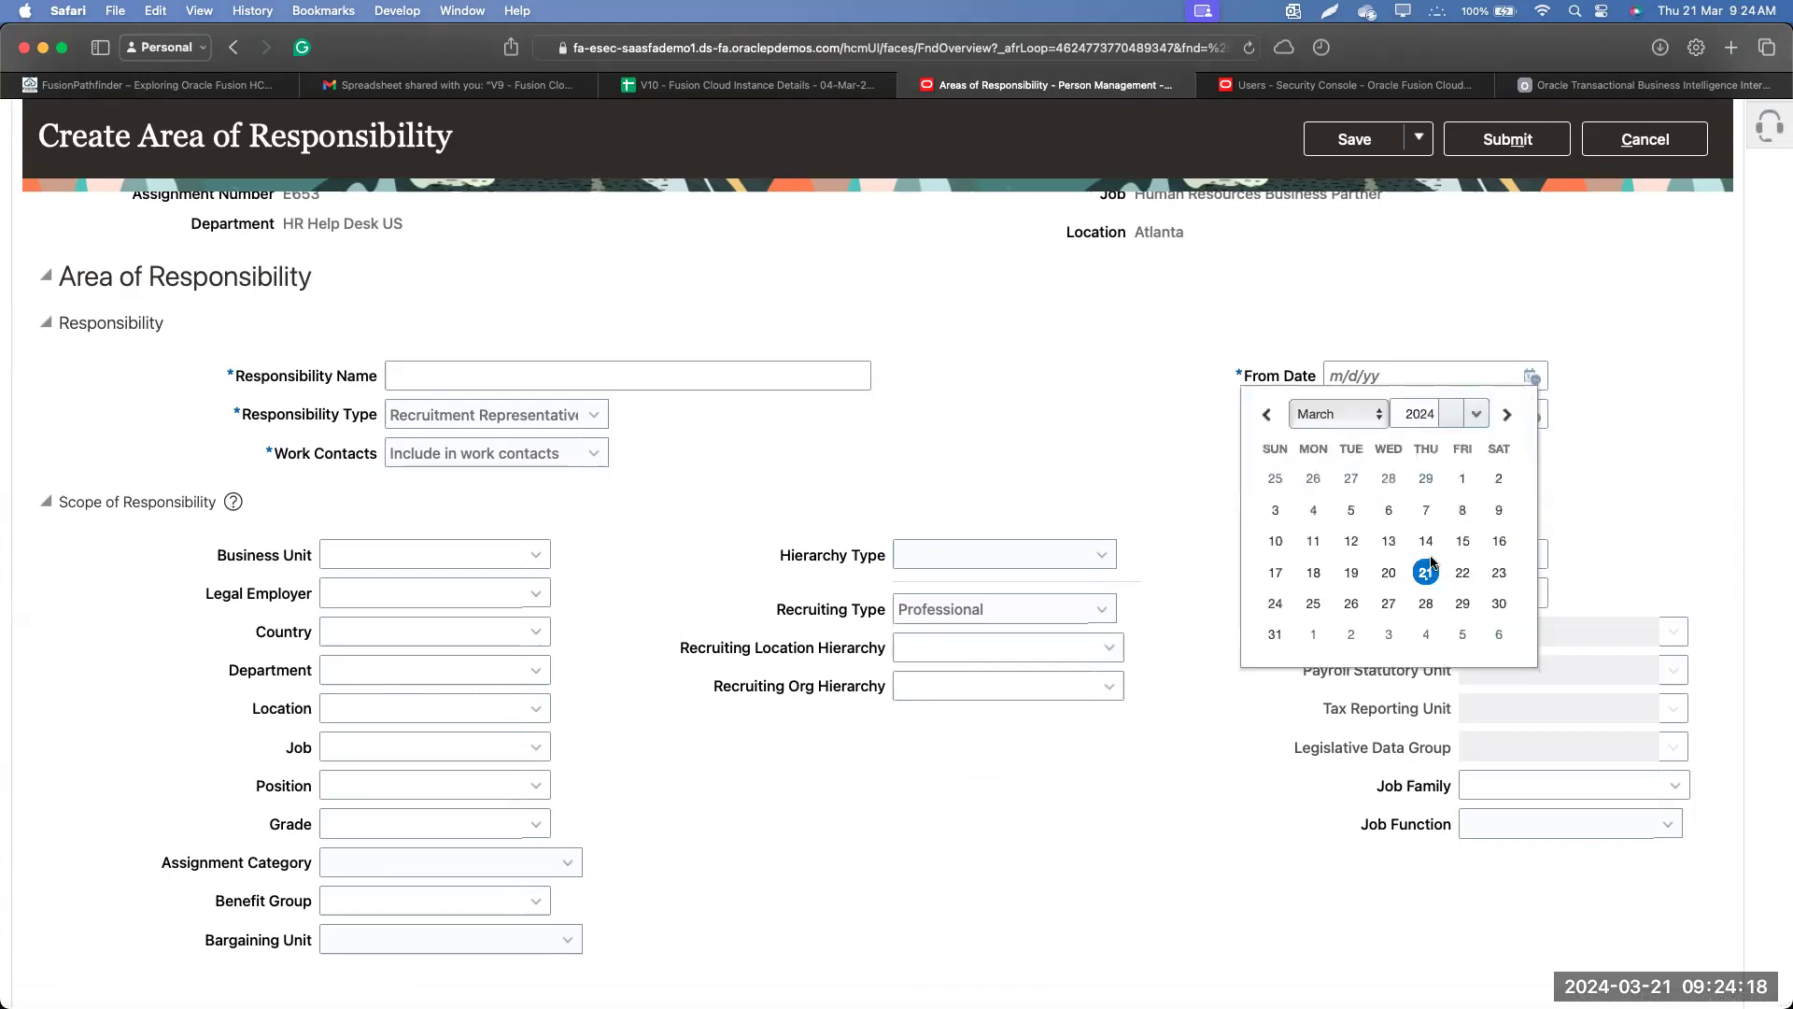
{"action": "left_click", "coordinate": [1463, 478]}
{"action": "left_click", "coordinate": [1478, 139]}
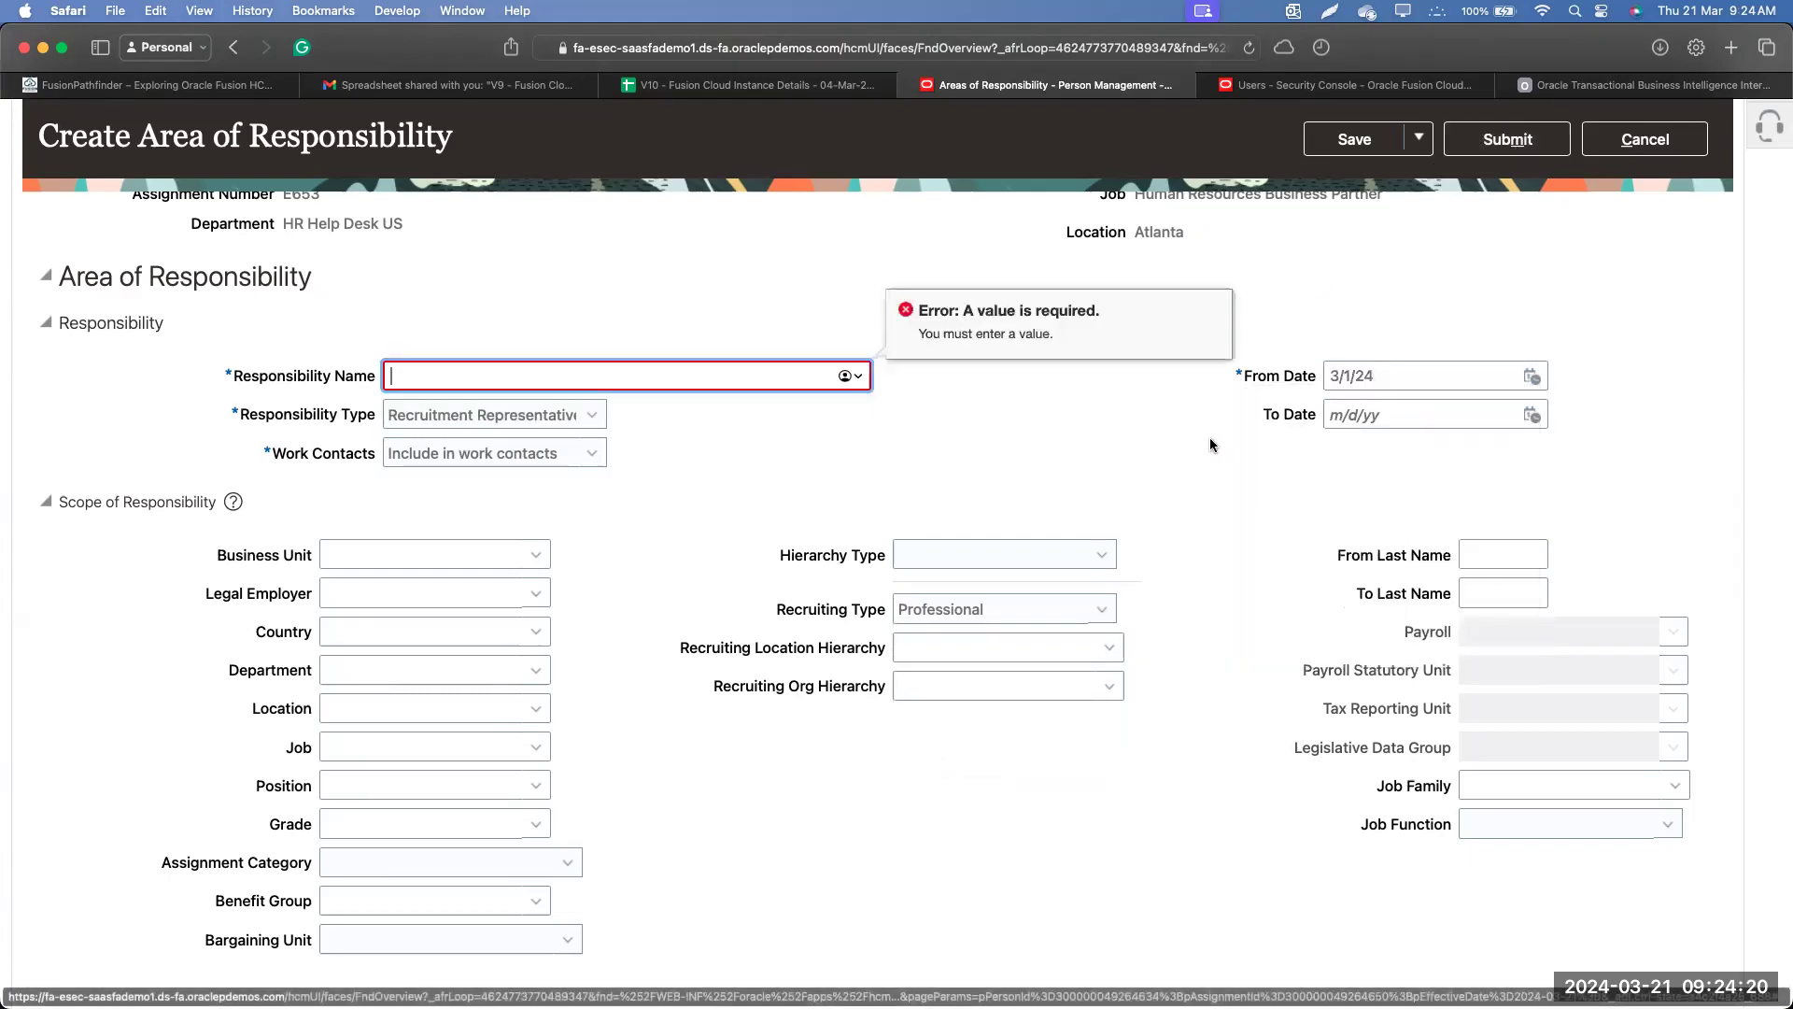
{"action": "type", "text": "UNO - Professional"}
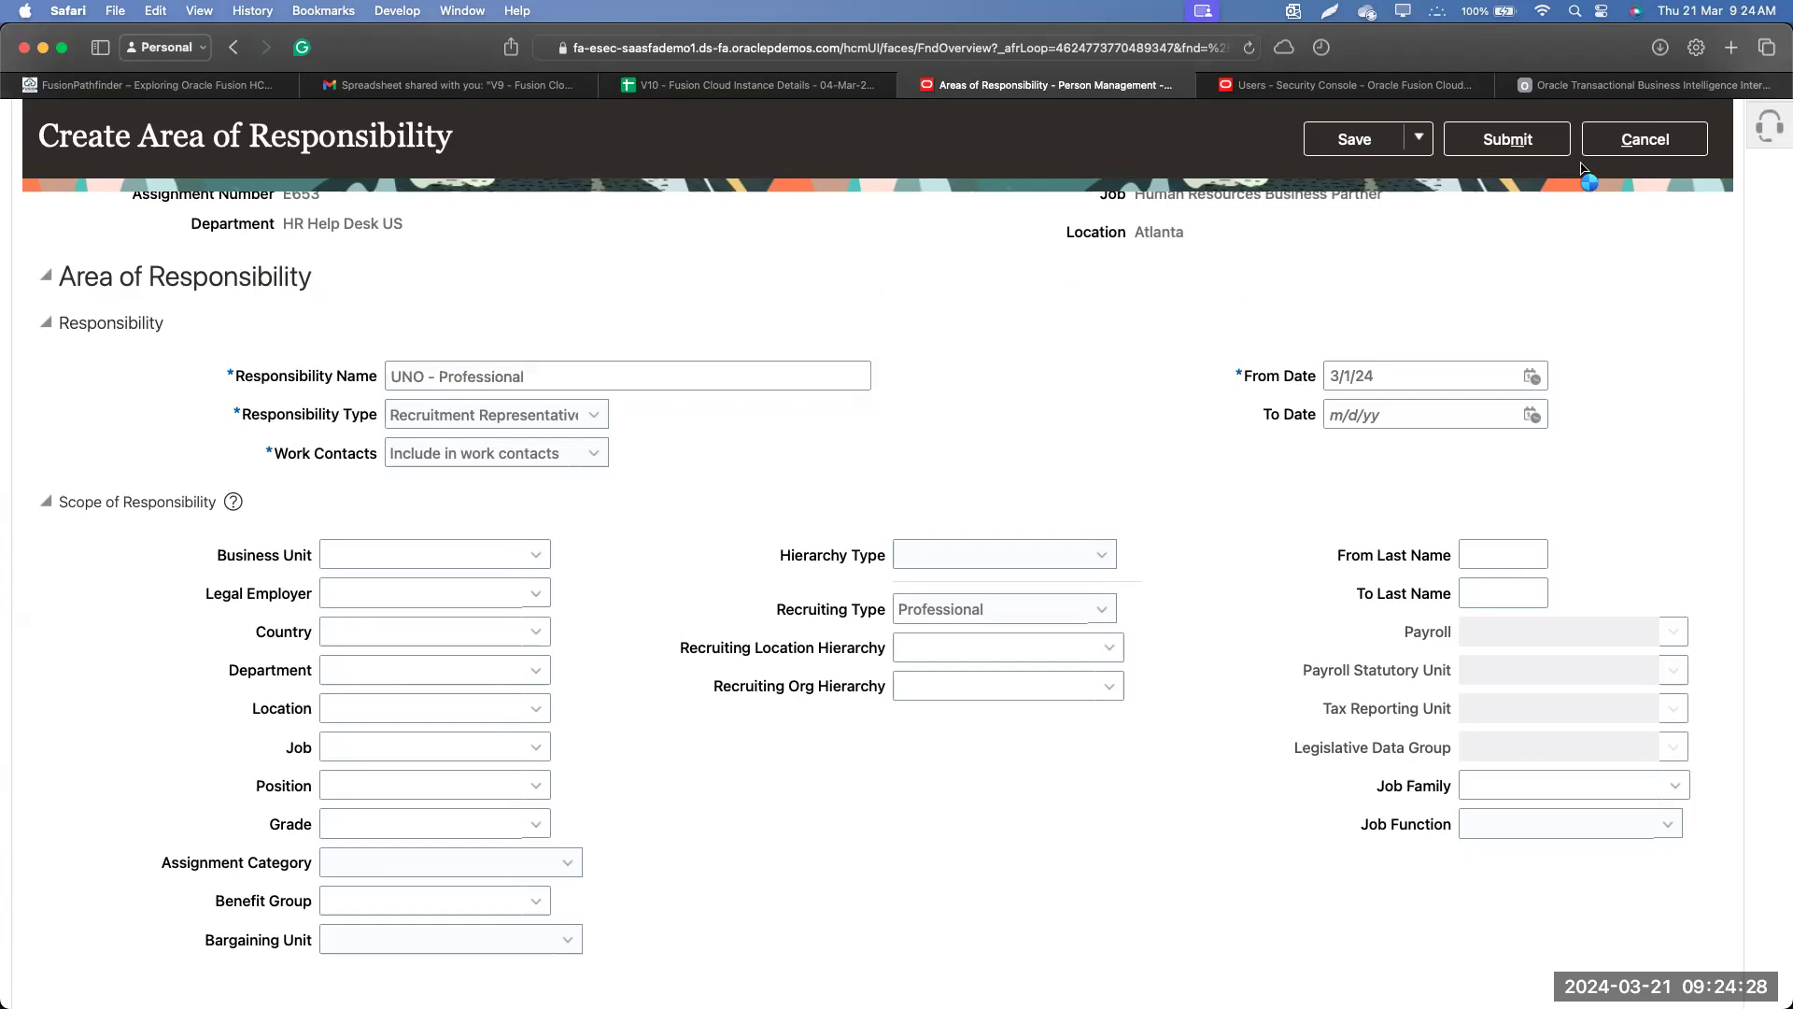
{"action": "left_click", "coordinate": [1490, 138]}
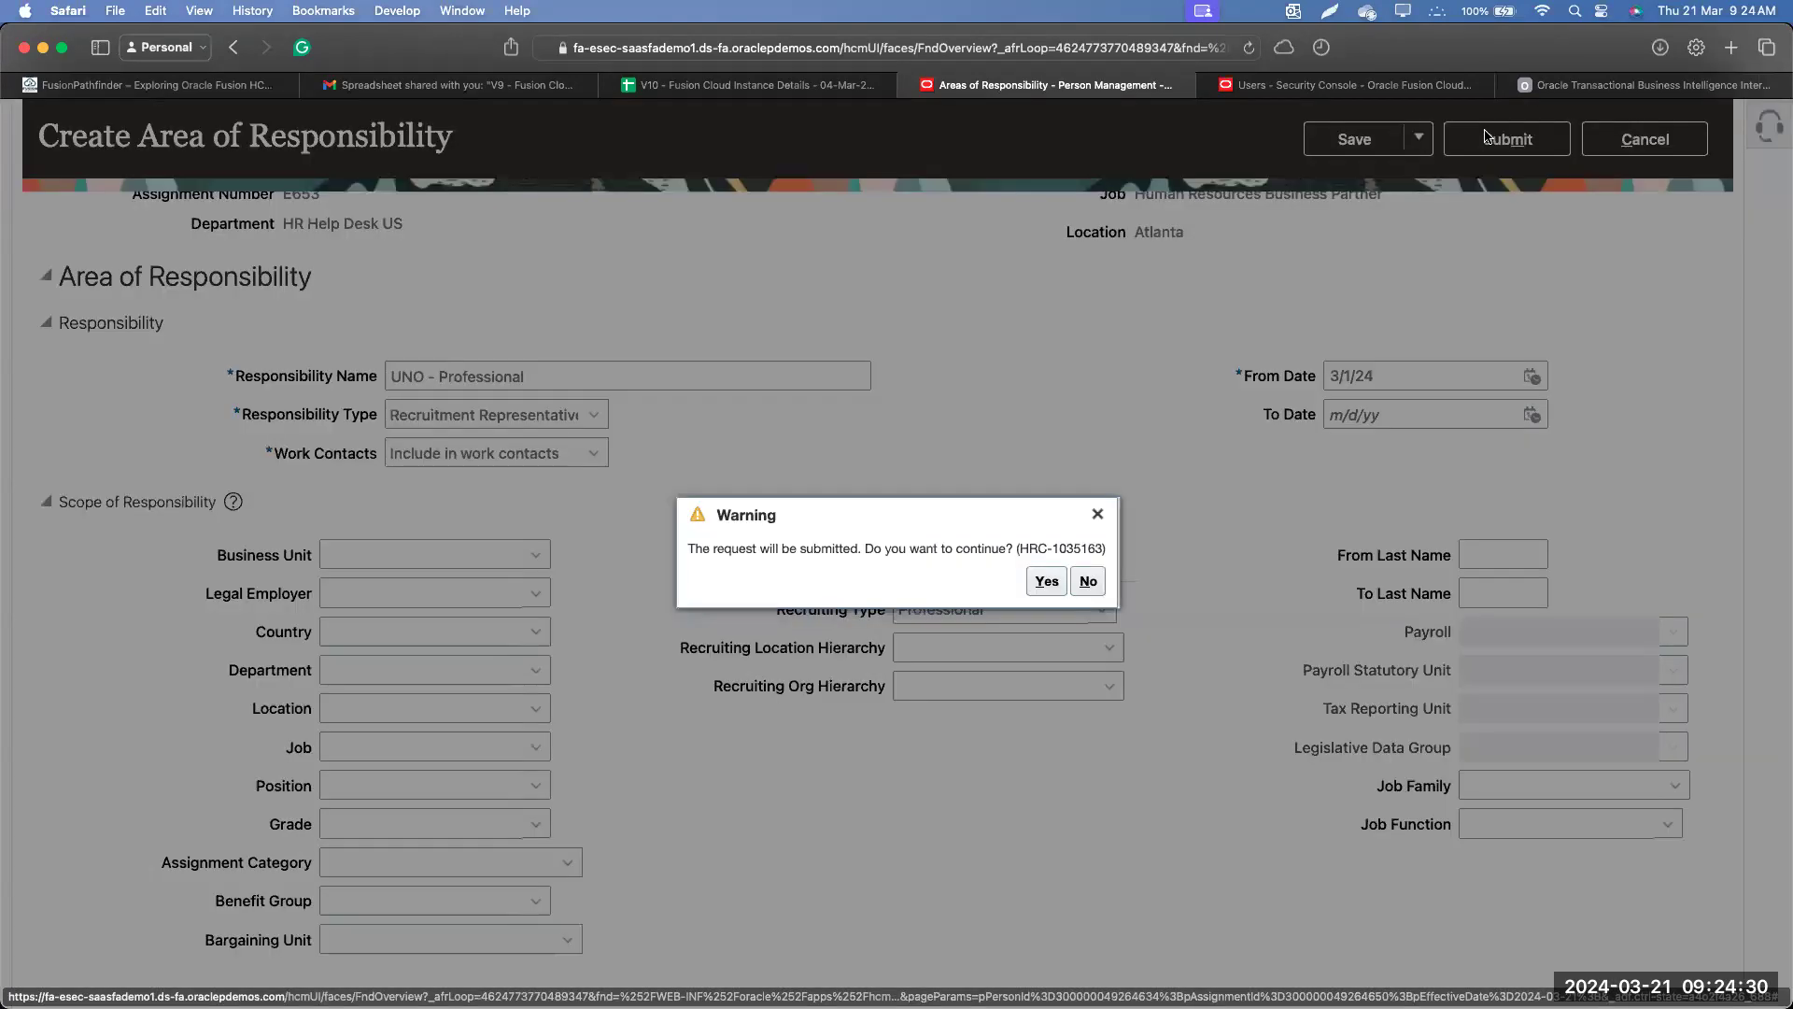
{"action": "left_click", "coordinate": [1033, 583]}
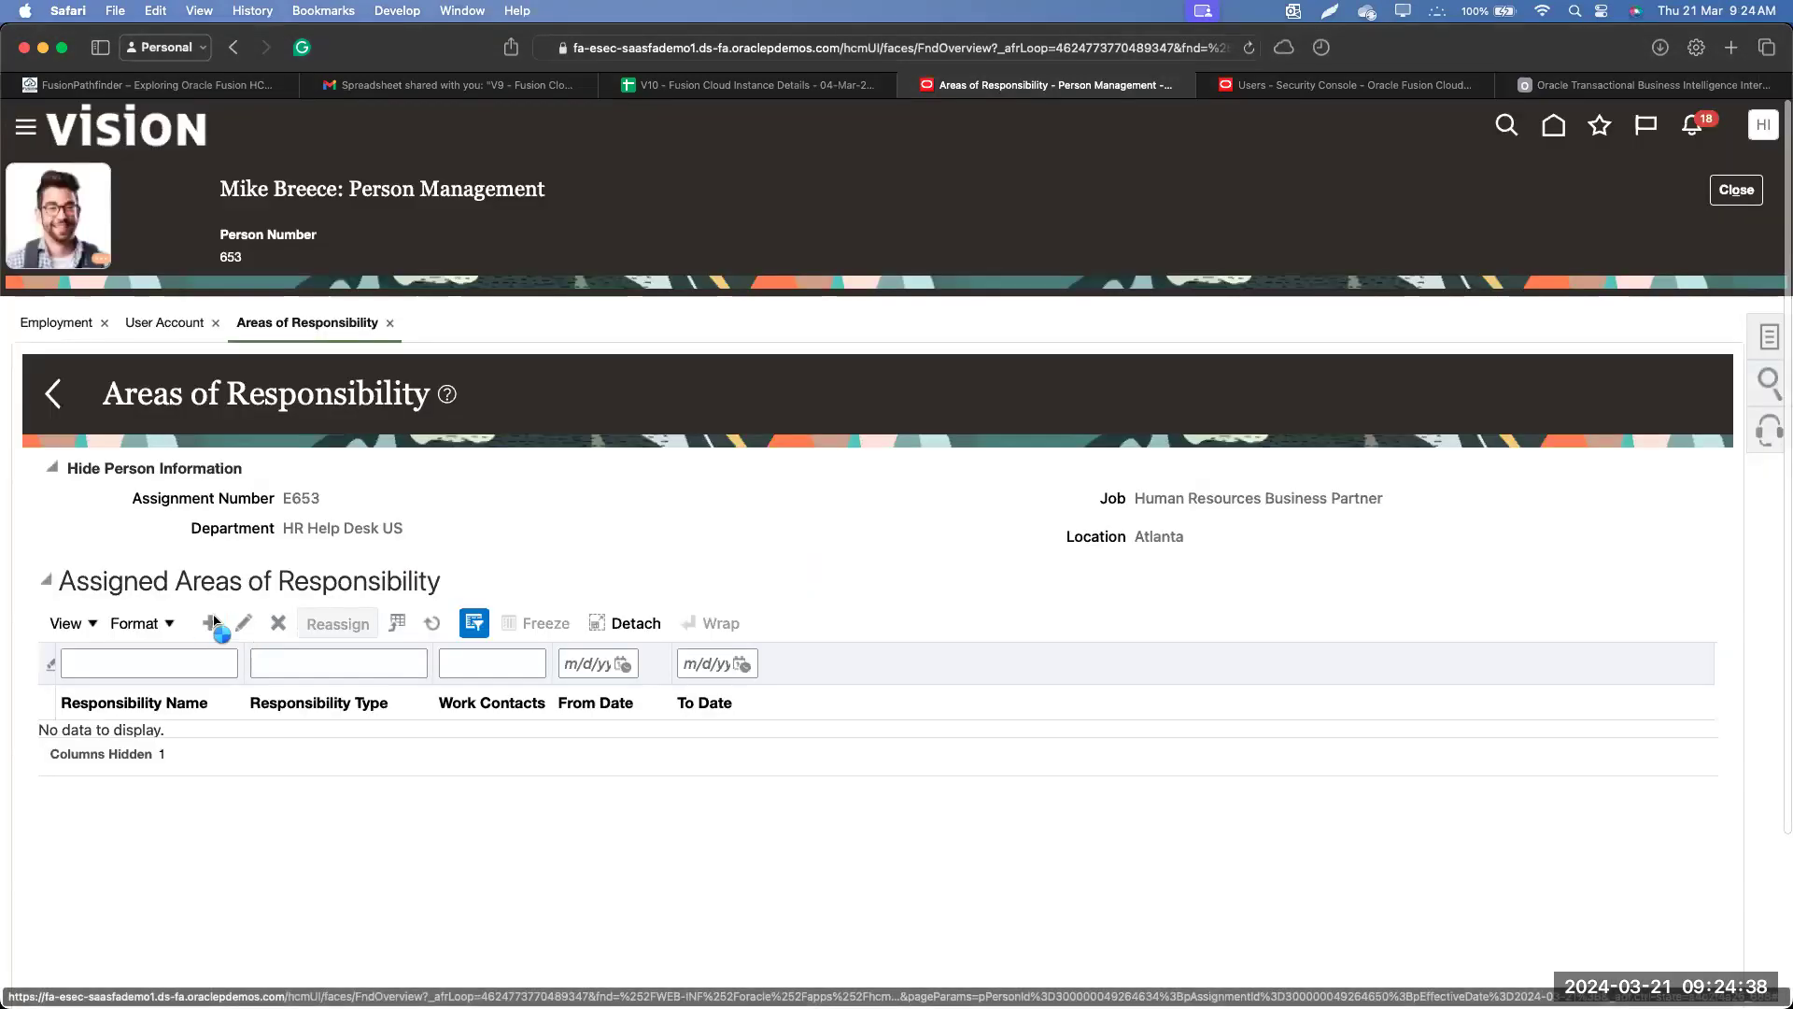
Start another area of responsibility with recruiting type Hourly and responsibility type Recruitment Representative.
{"action": "left_click", "coordinate": [211, 623]}
{"action": "scroll", "coordinate": [841, 672], "scroll_direction": "down", "scroll_amount": 5}
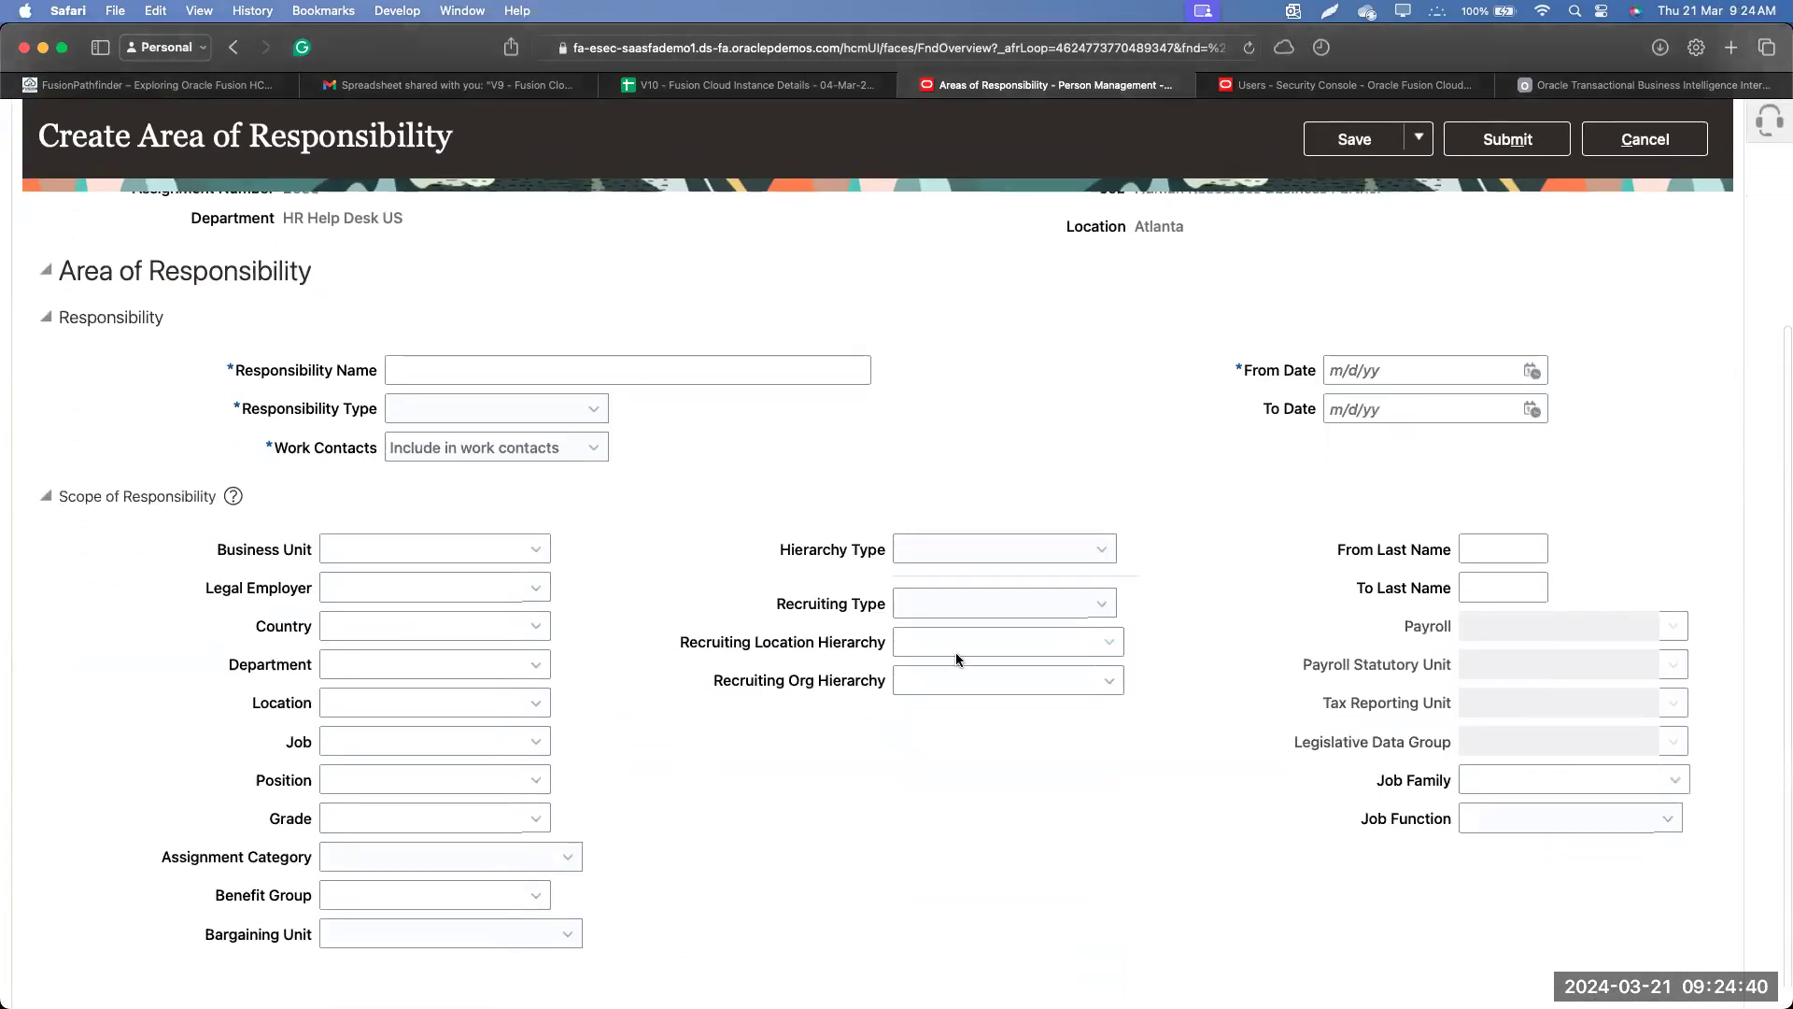
{"action": "left_click", "coordinate": [987, 588]}
{"action": "left_click", "coordinate": [971, 740]}
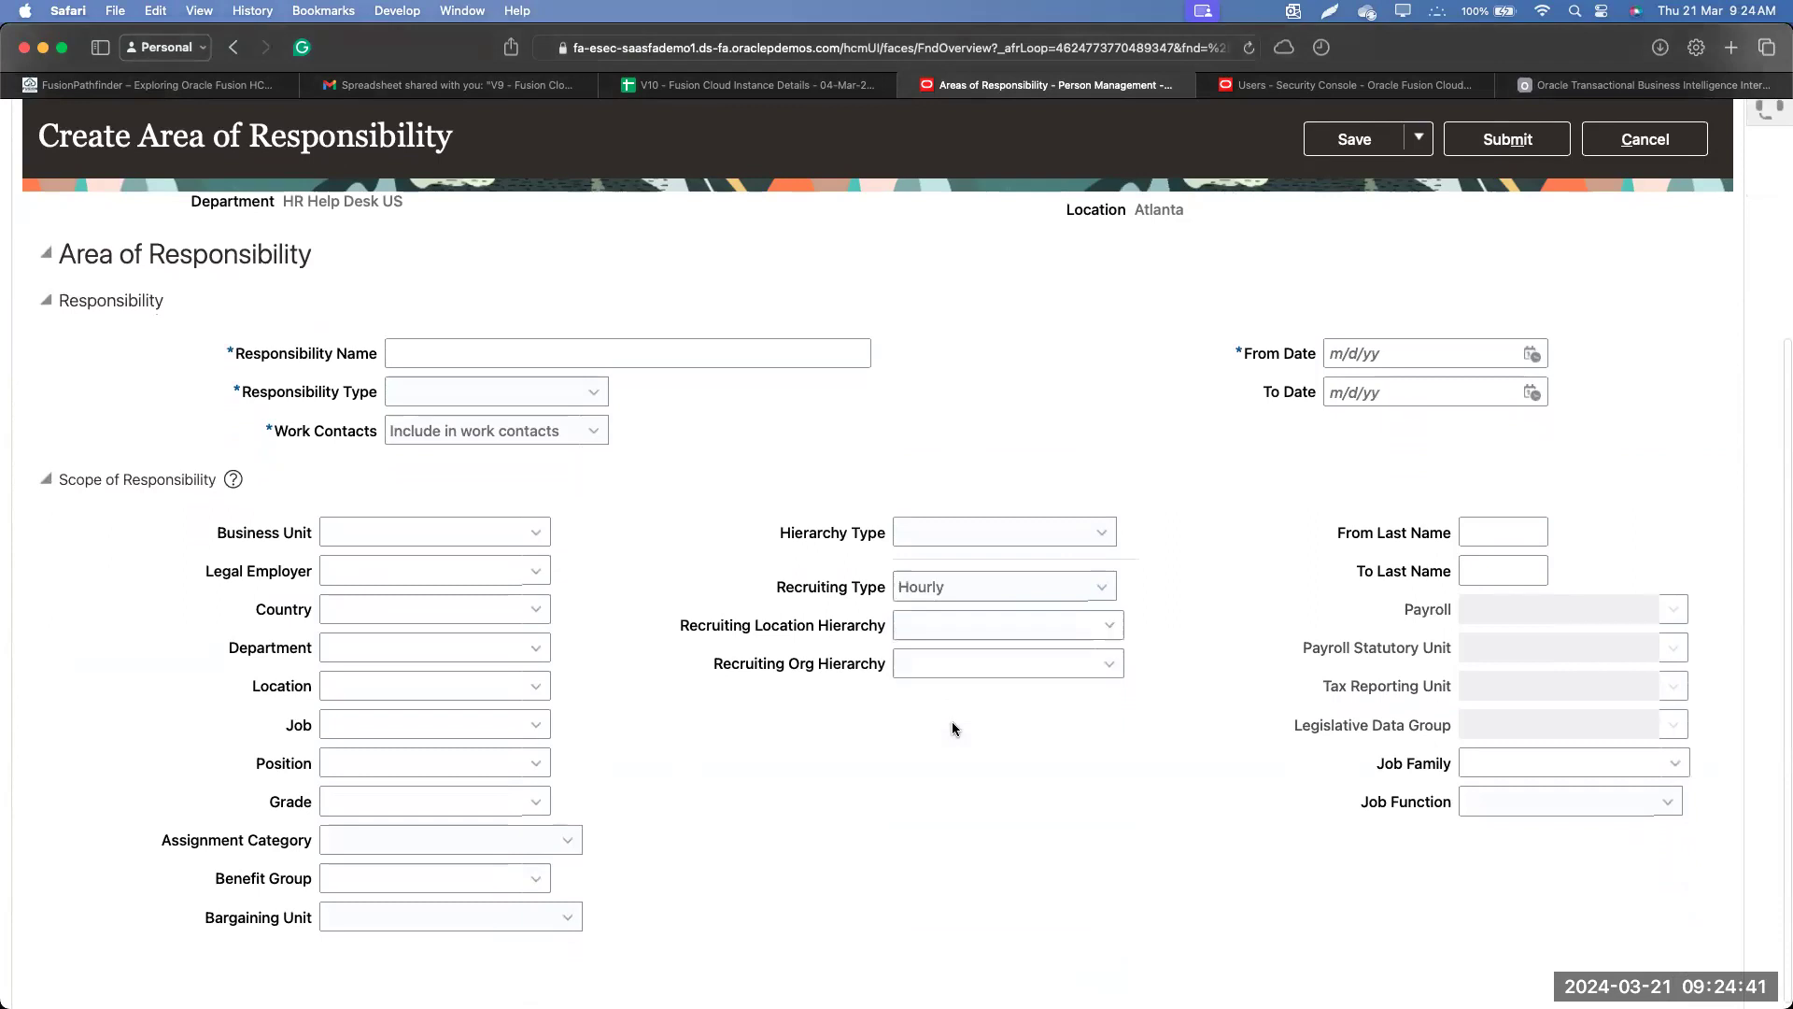
{"action": "left_click", "coordinate": [511, 406]}
{"action": "left_click", "coordinate": [504, 761]}
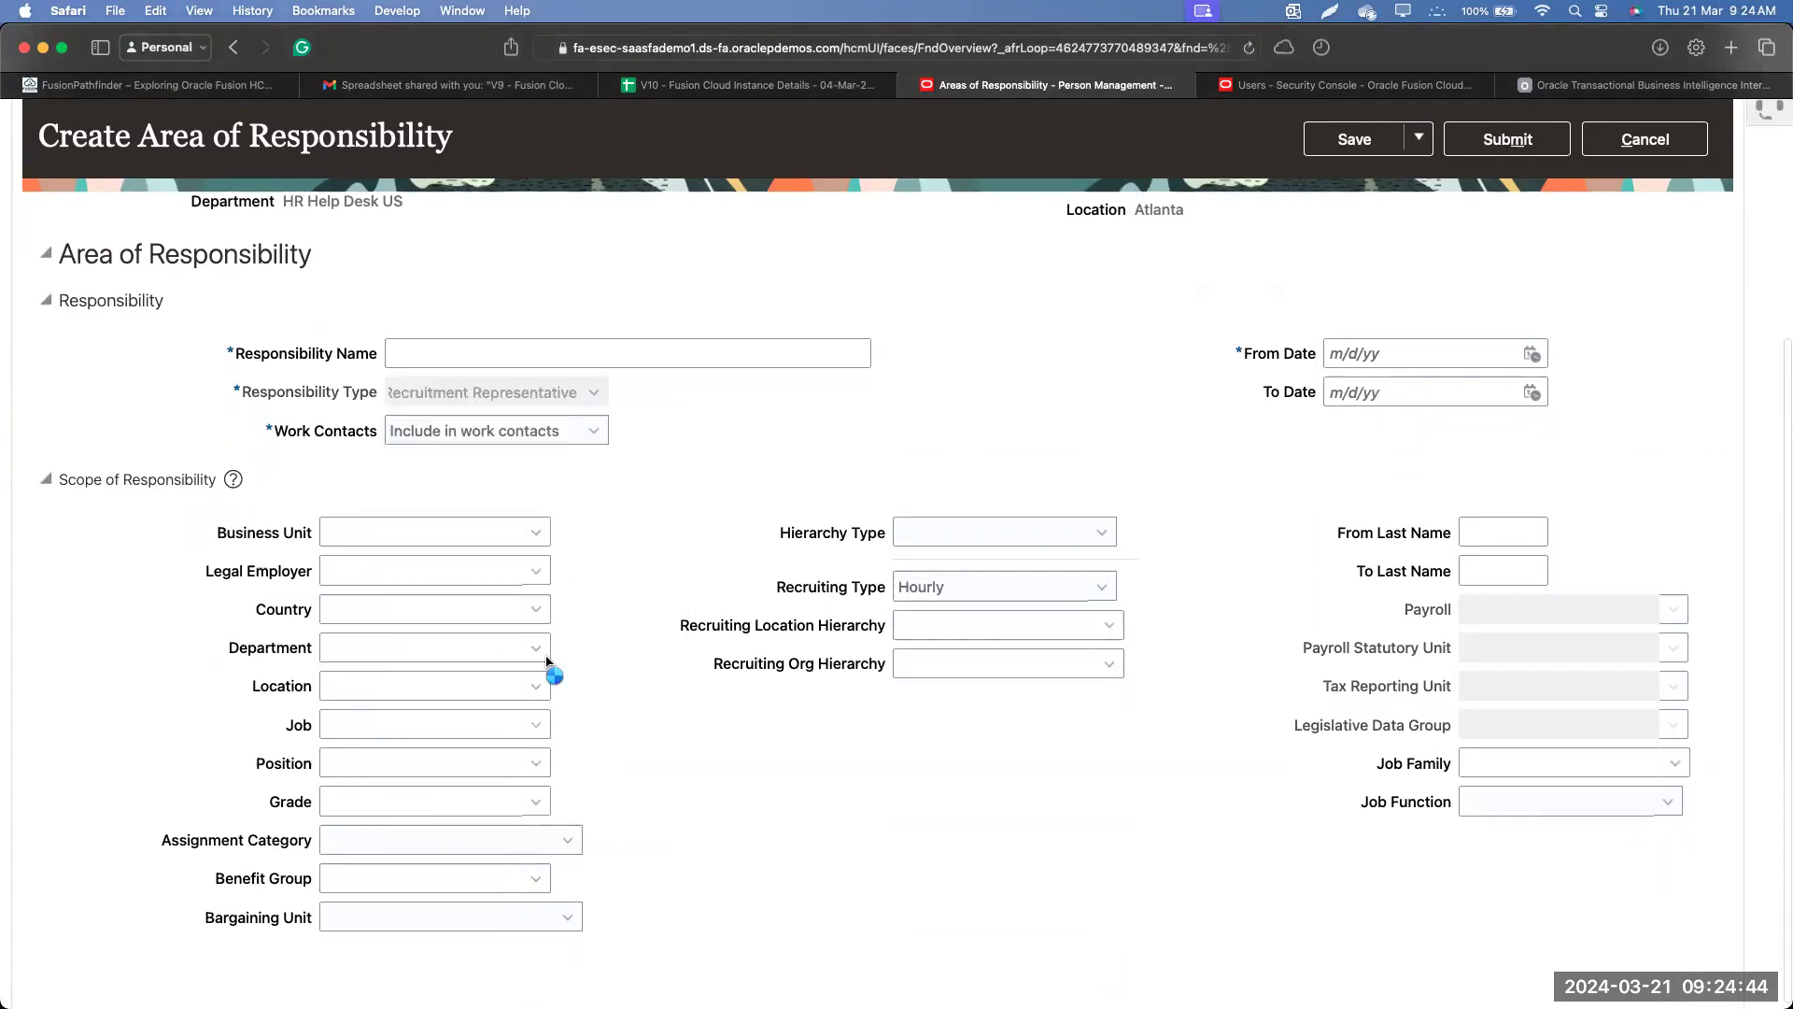
Copy the responsibility type text "Recruitment Representative" into the responsibility name.
{"action": "left_click", "coordinate": [480, 392]}
{"action": "left_click", "coordinate": [477, 396]}
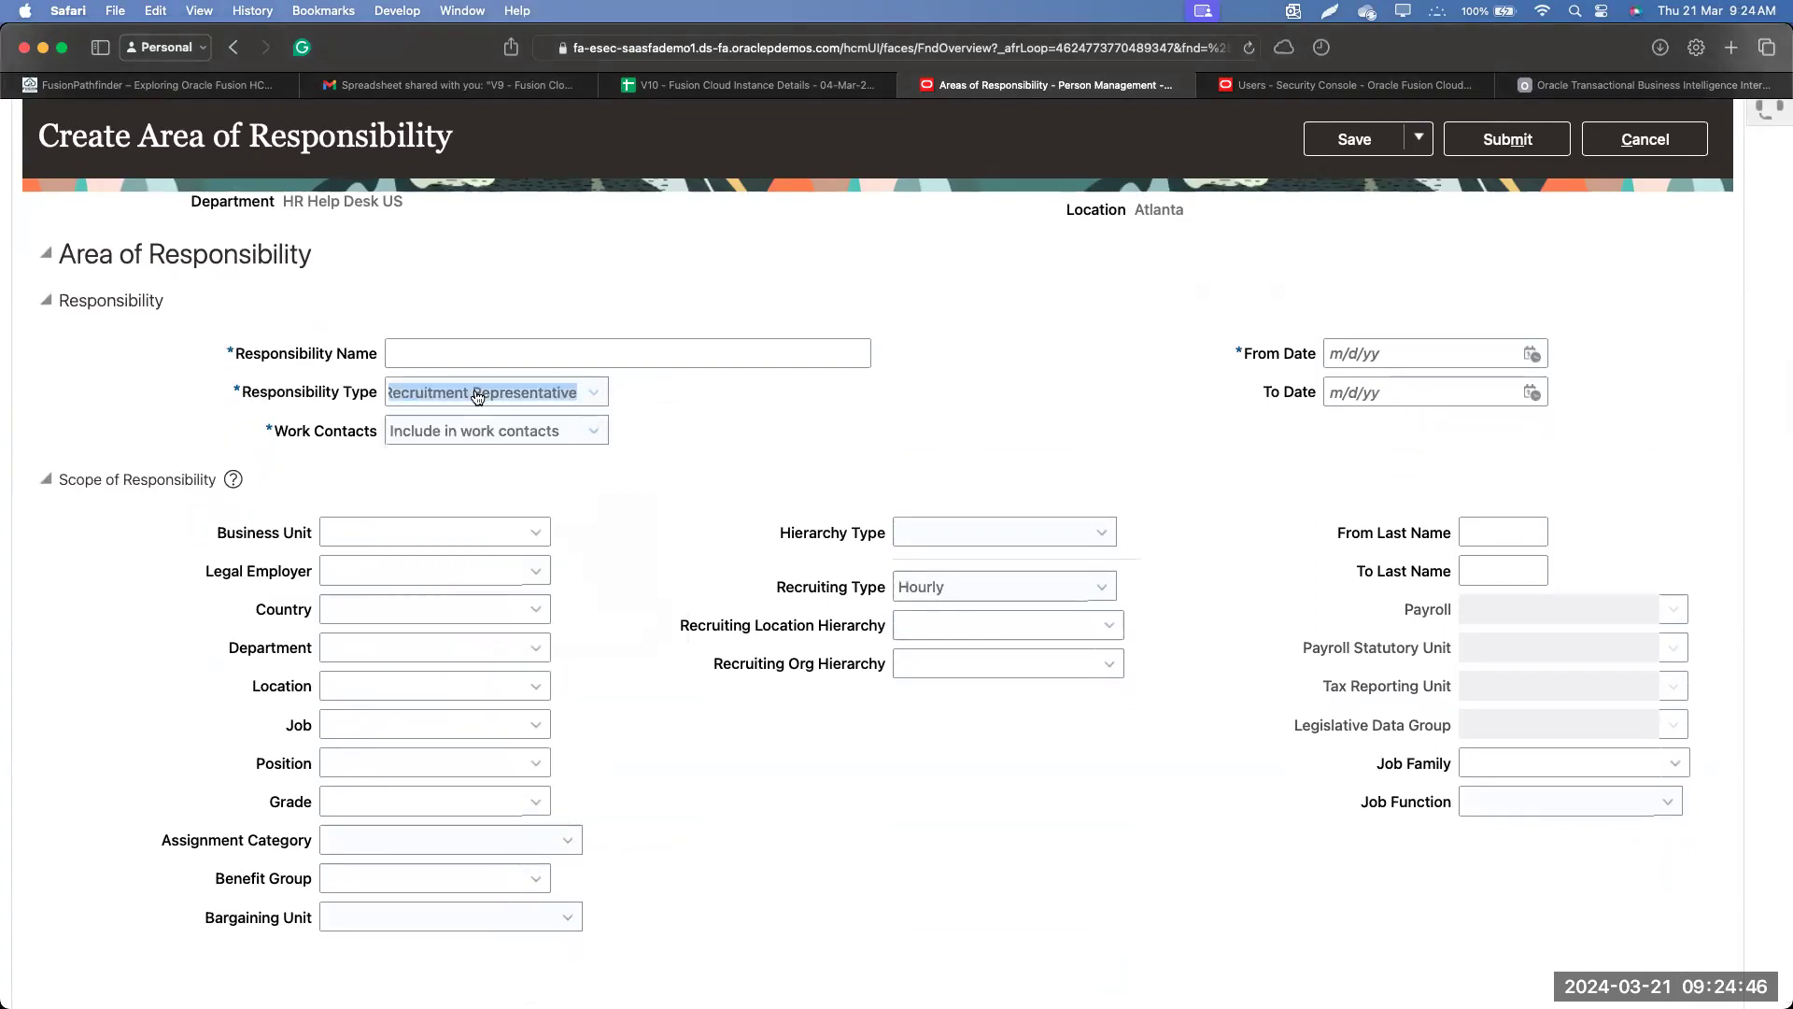
{"action": "right_click", "coordinate": [477, 396]}
{"action": "left_click", "coordinate": [592, 496]}
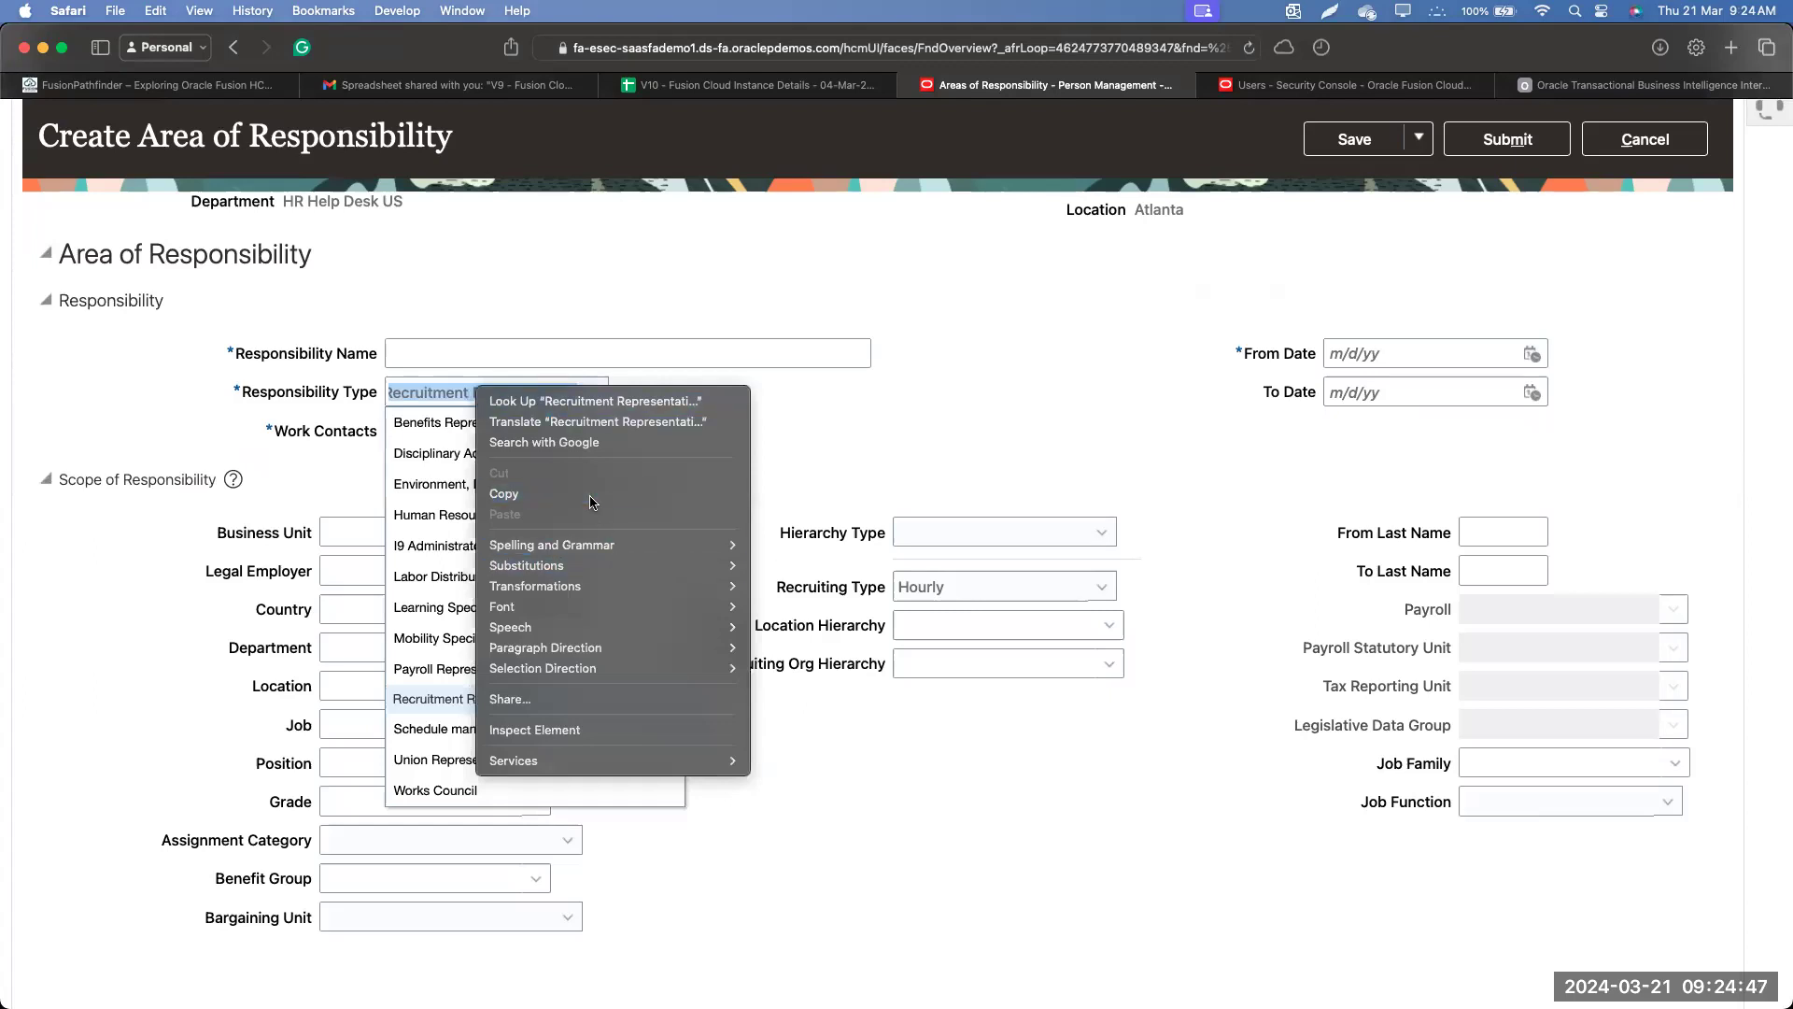
{"action": "left_click", "coordinate": [552, 353]}
{"action": "right_click", "coordinate": [552, 351]}
{"action": "left_click", "coordinate": [572, 403]}
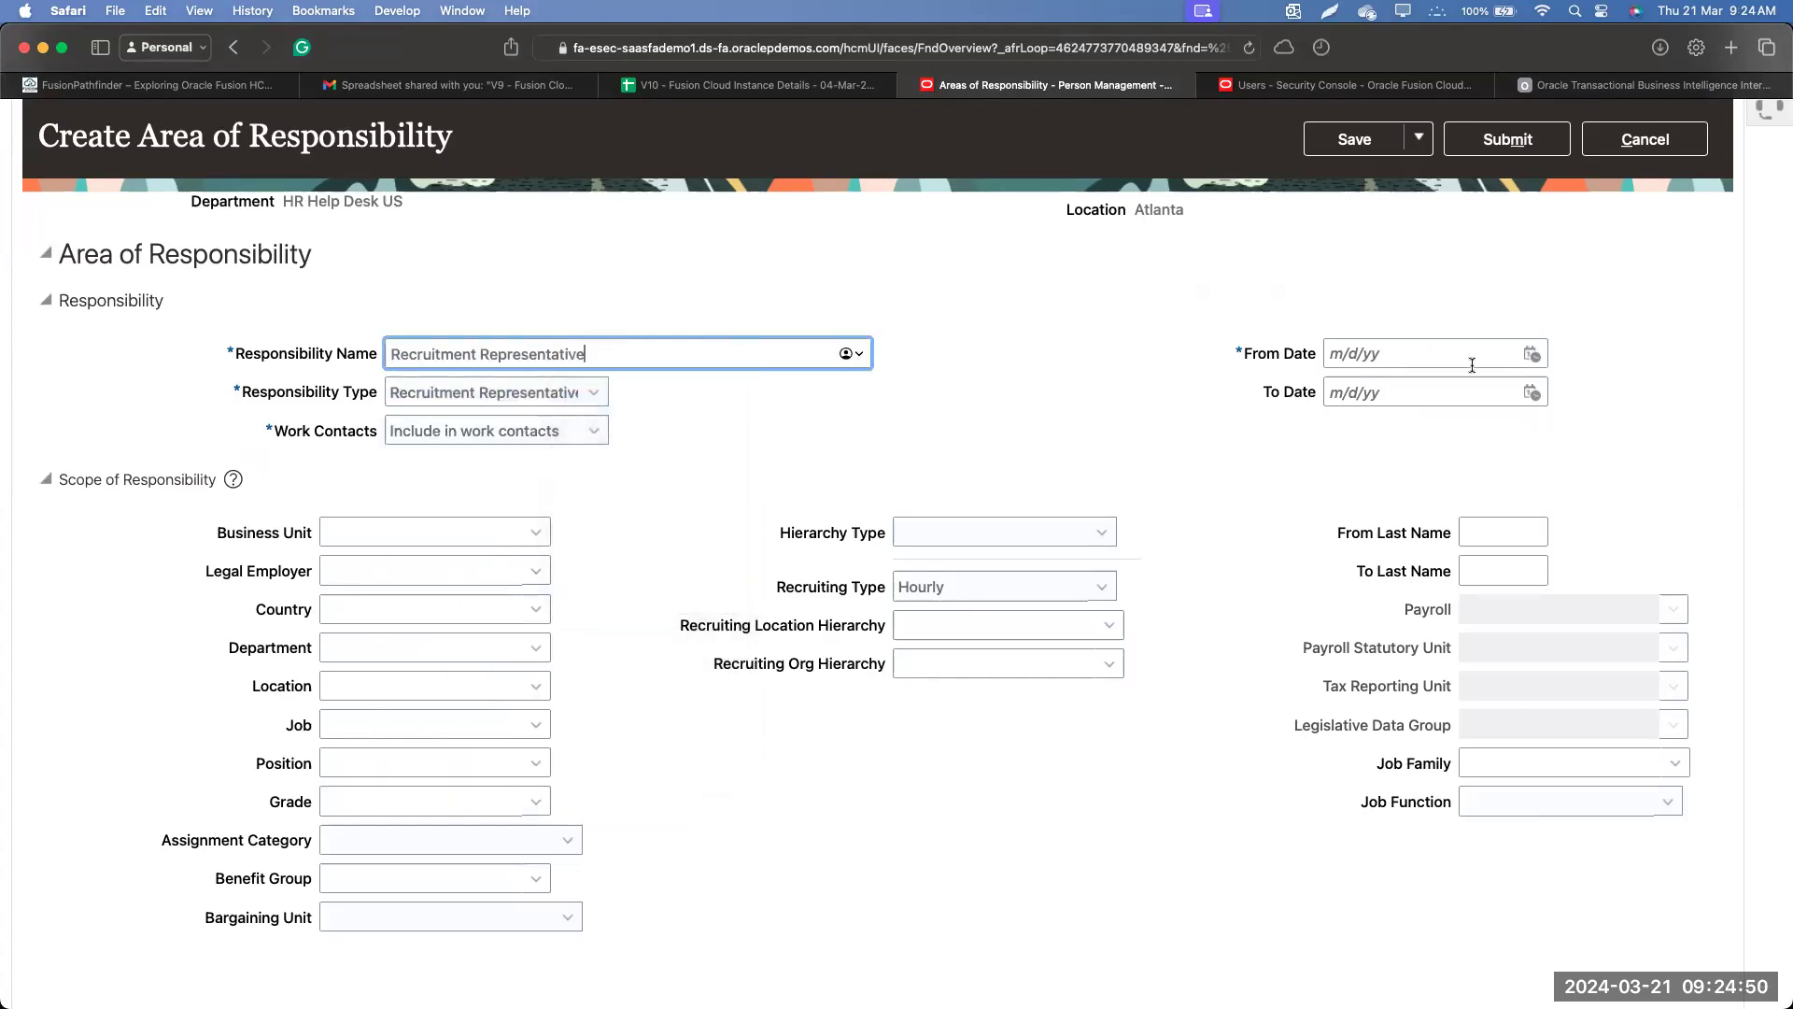
Set the from date to 3/1/24 and extend the responsibility name to "Recruitment Representative - Hourly".
{"action": "left_click", "coordinate": [1534, 351]}
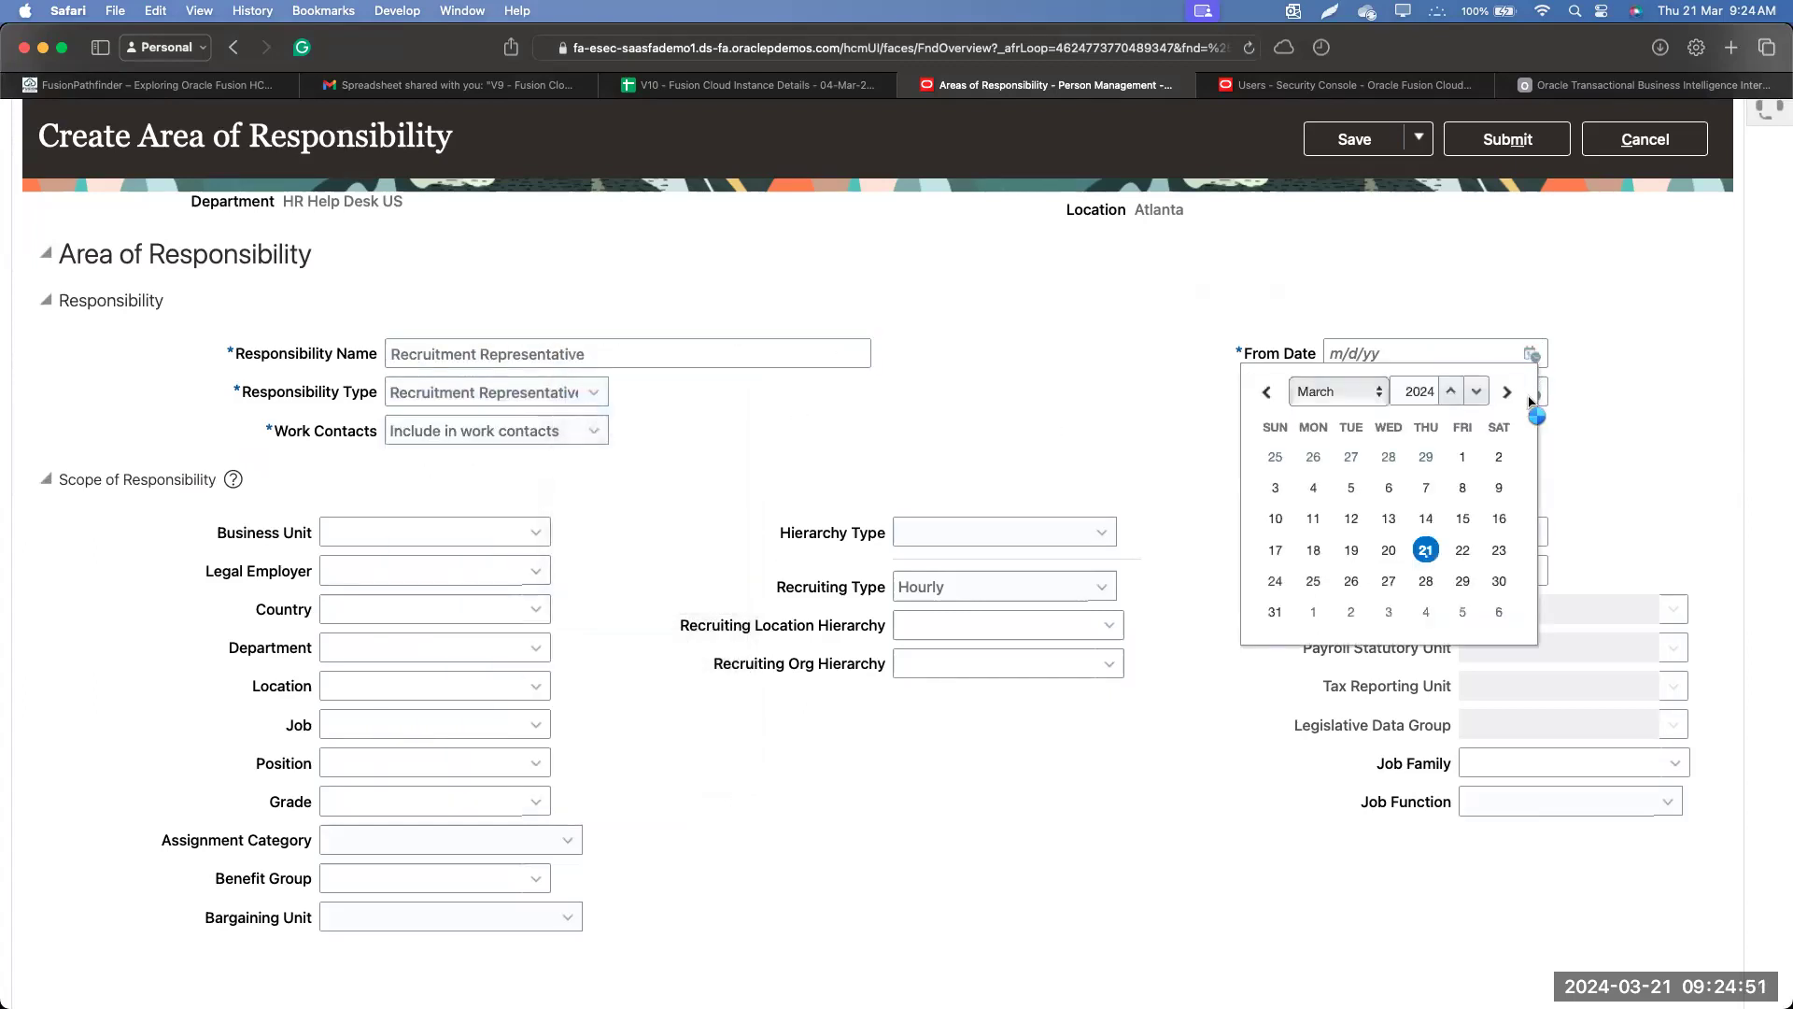
{"action": "left_click", "coordinate": [1468, 457]}
{"action": "left_click", "coordinate": [666, 354]}
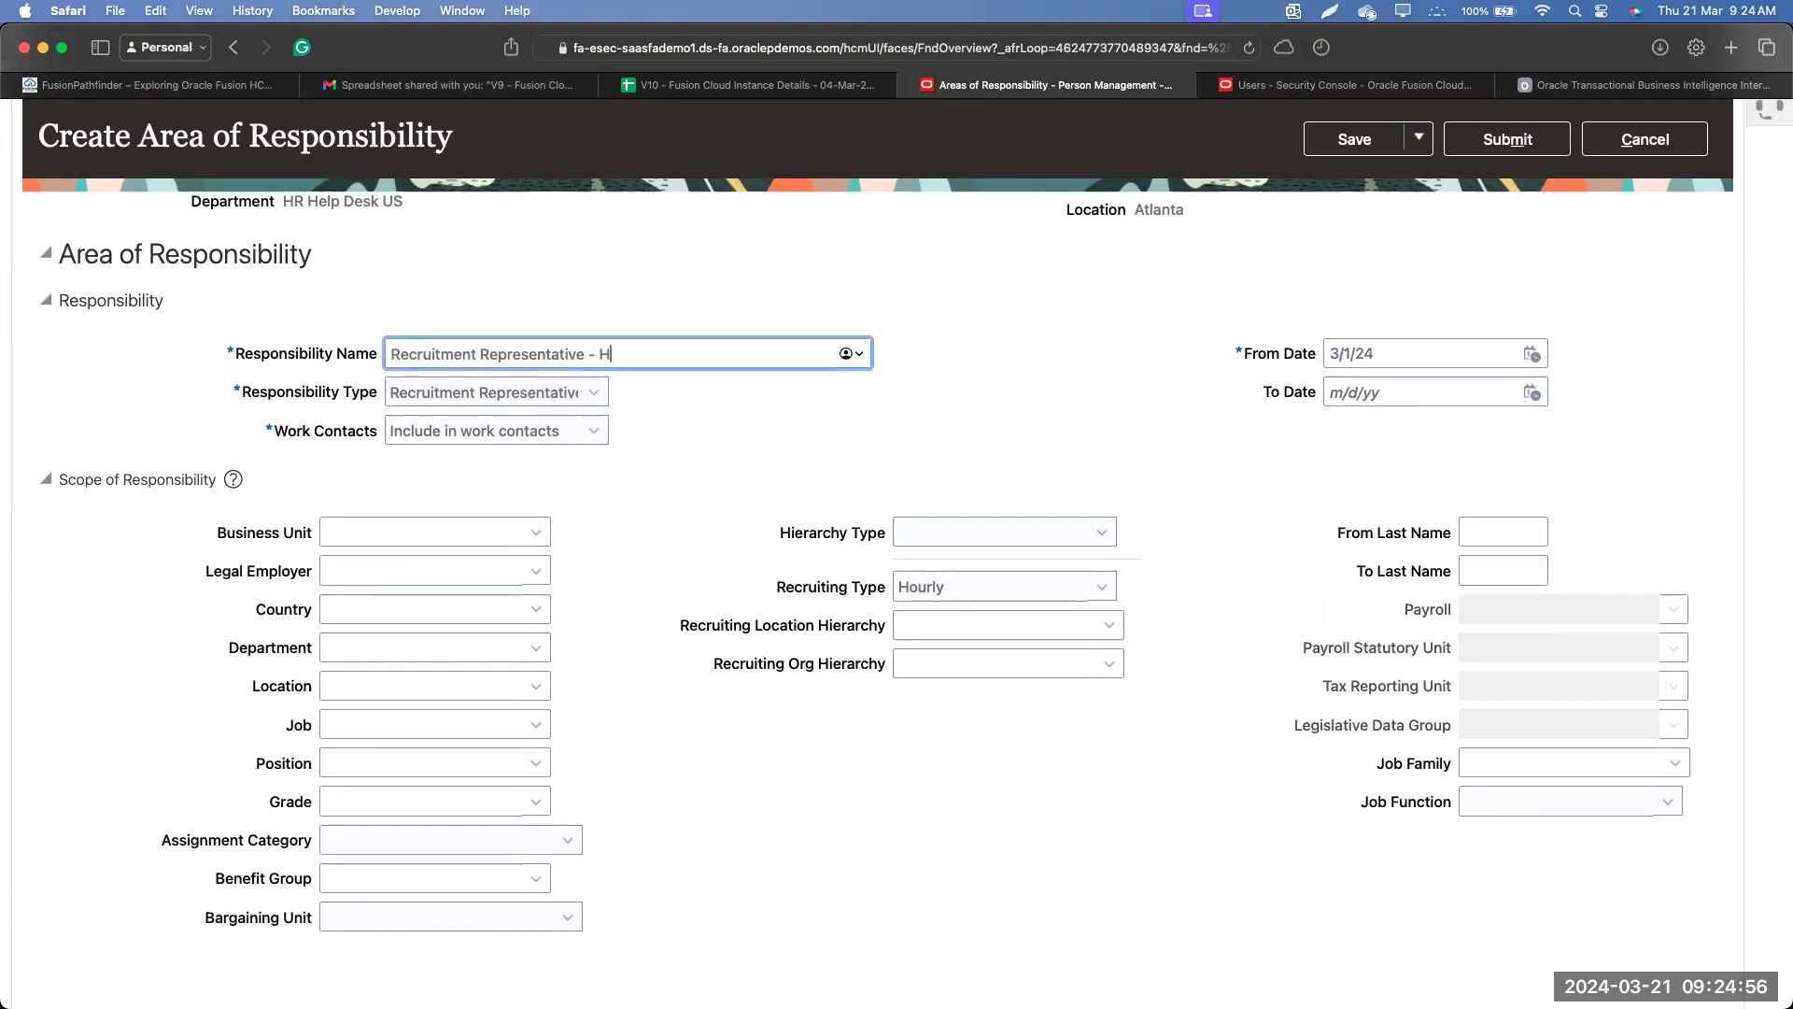
{"action": "type", "text": "urly"}
Submit the hourly area of responsibility and acknowledge the confirmation.
{"action": "left_click", "coordinate": [1507, 139]}
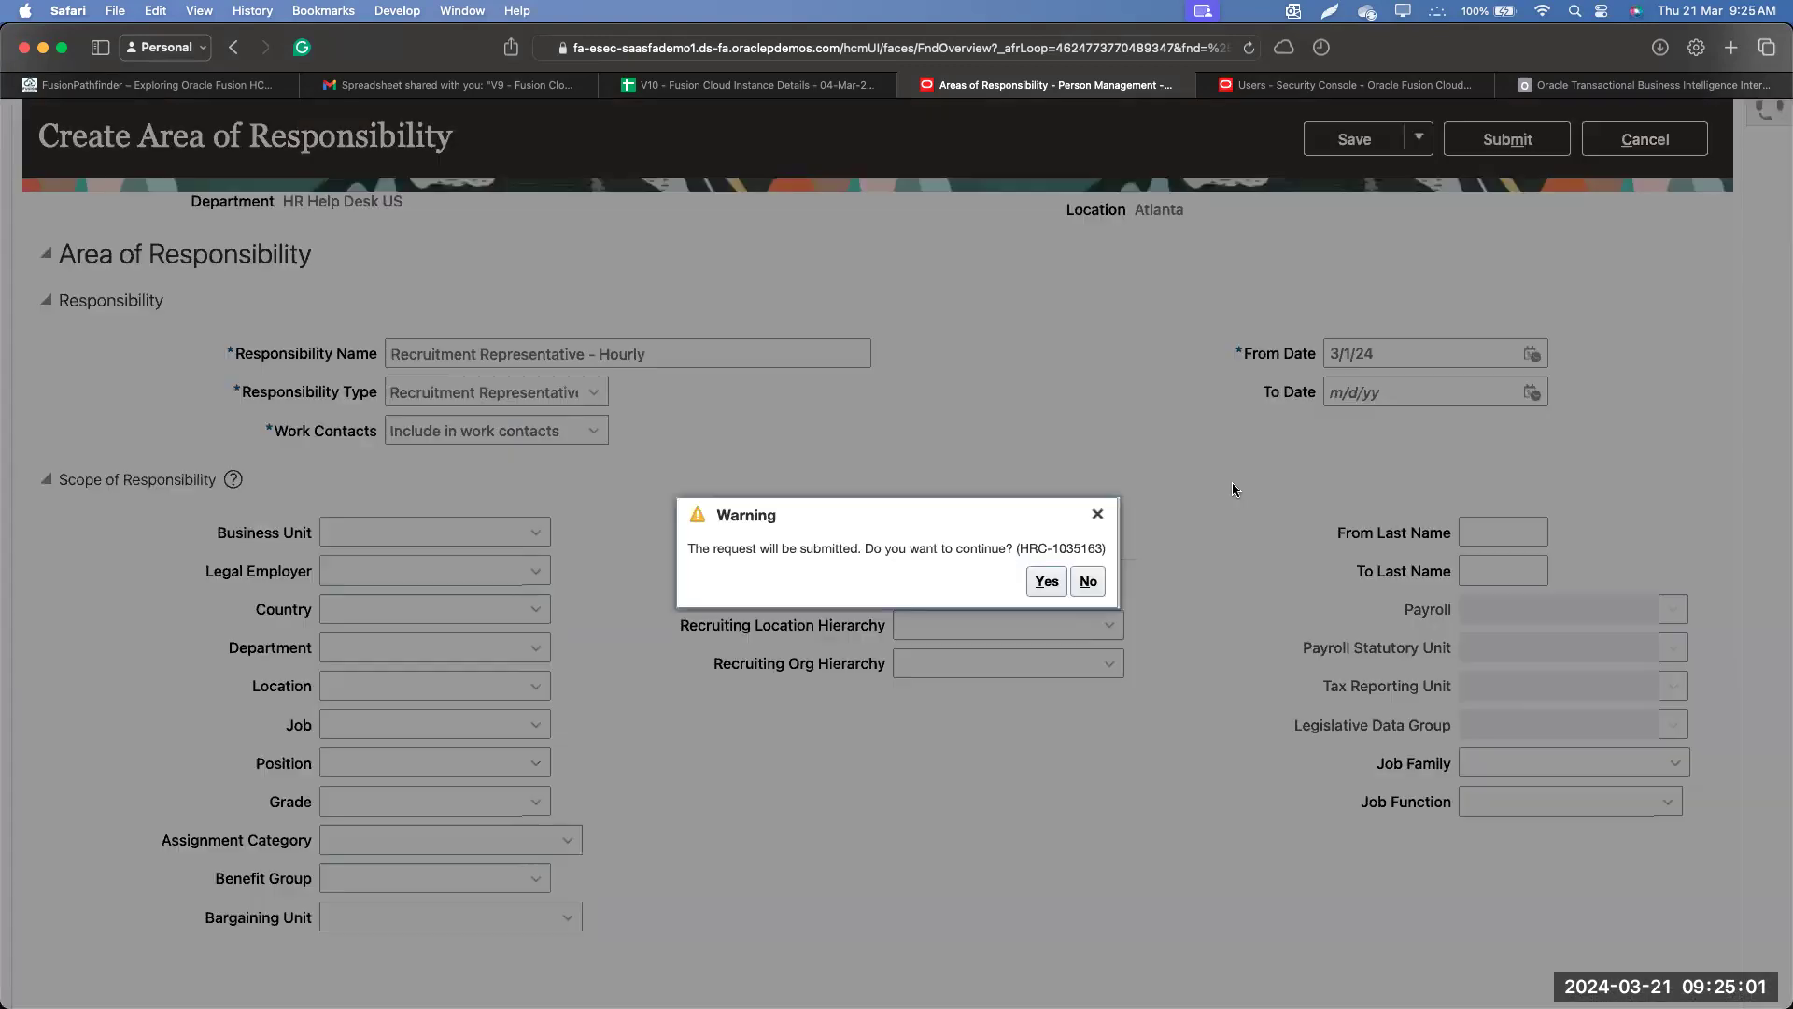
{"action": "left_click", "coordinate": [1048, 581]}
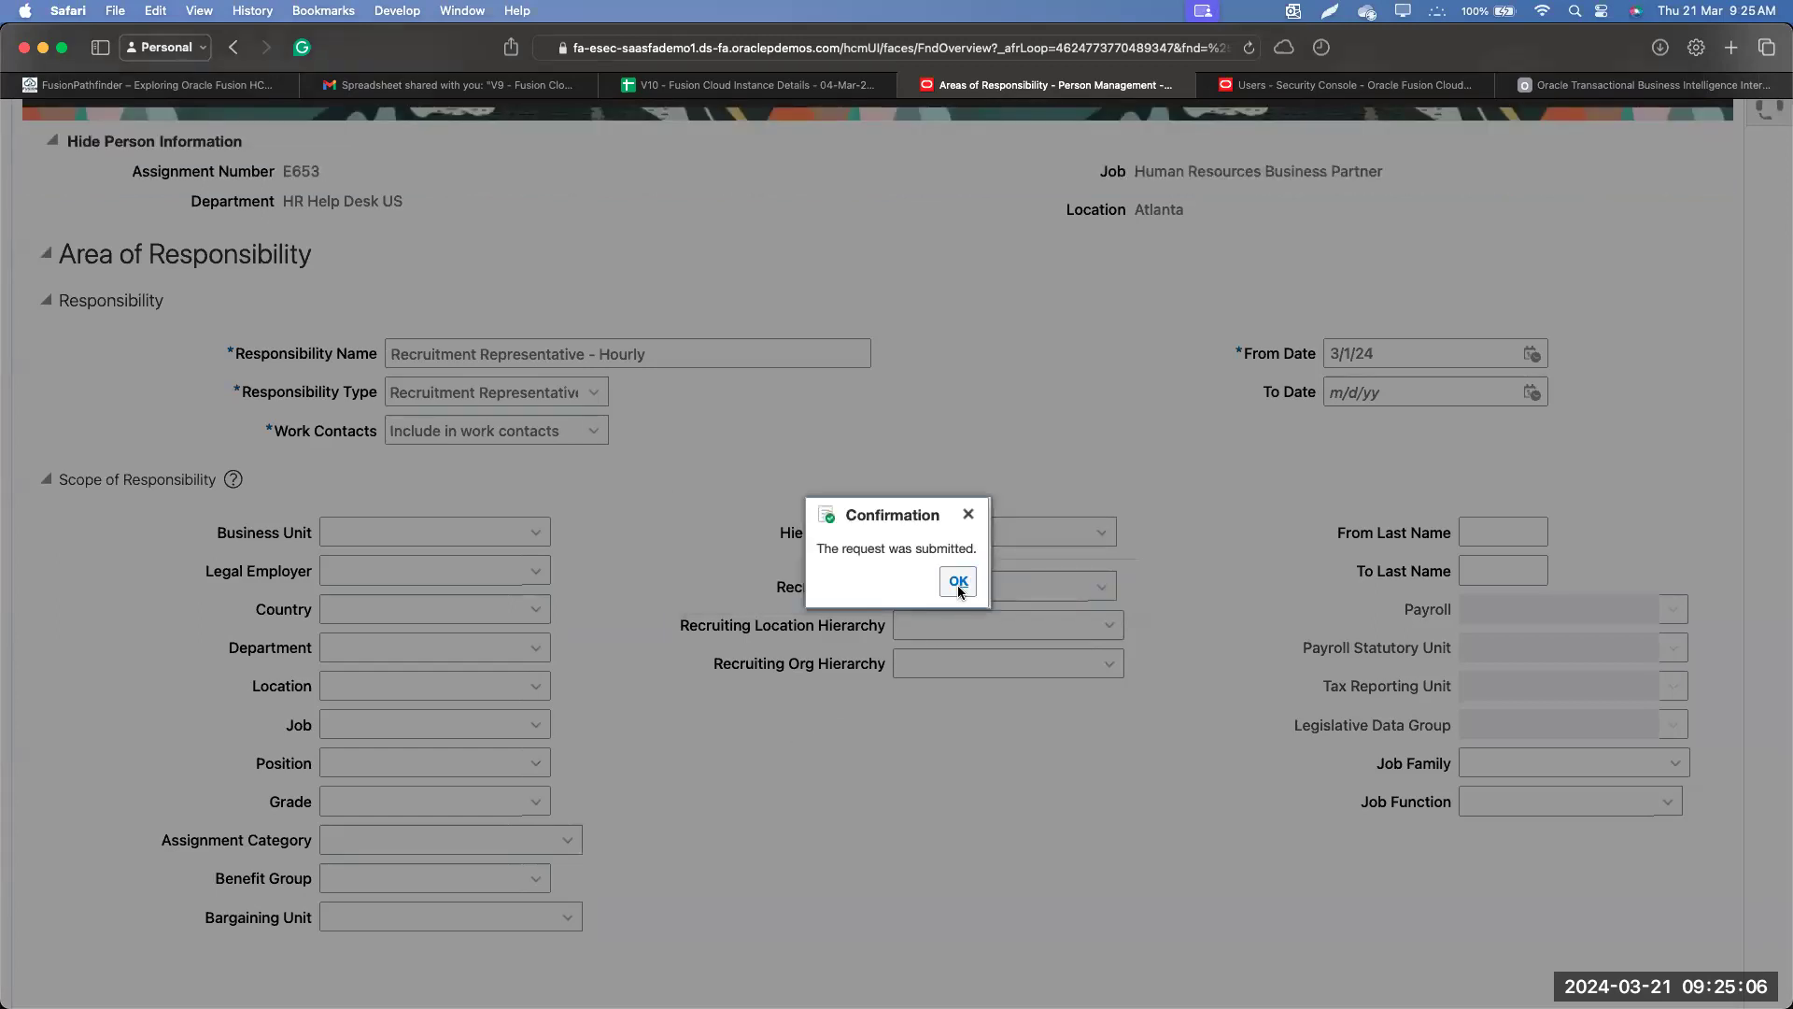
{"action": "left_click", "coordinate": [959, 590]}
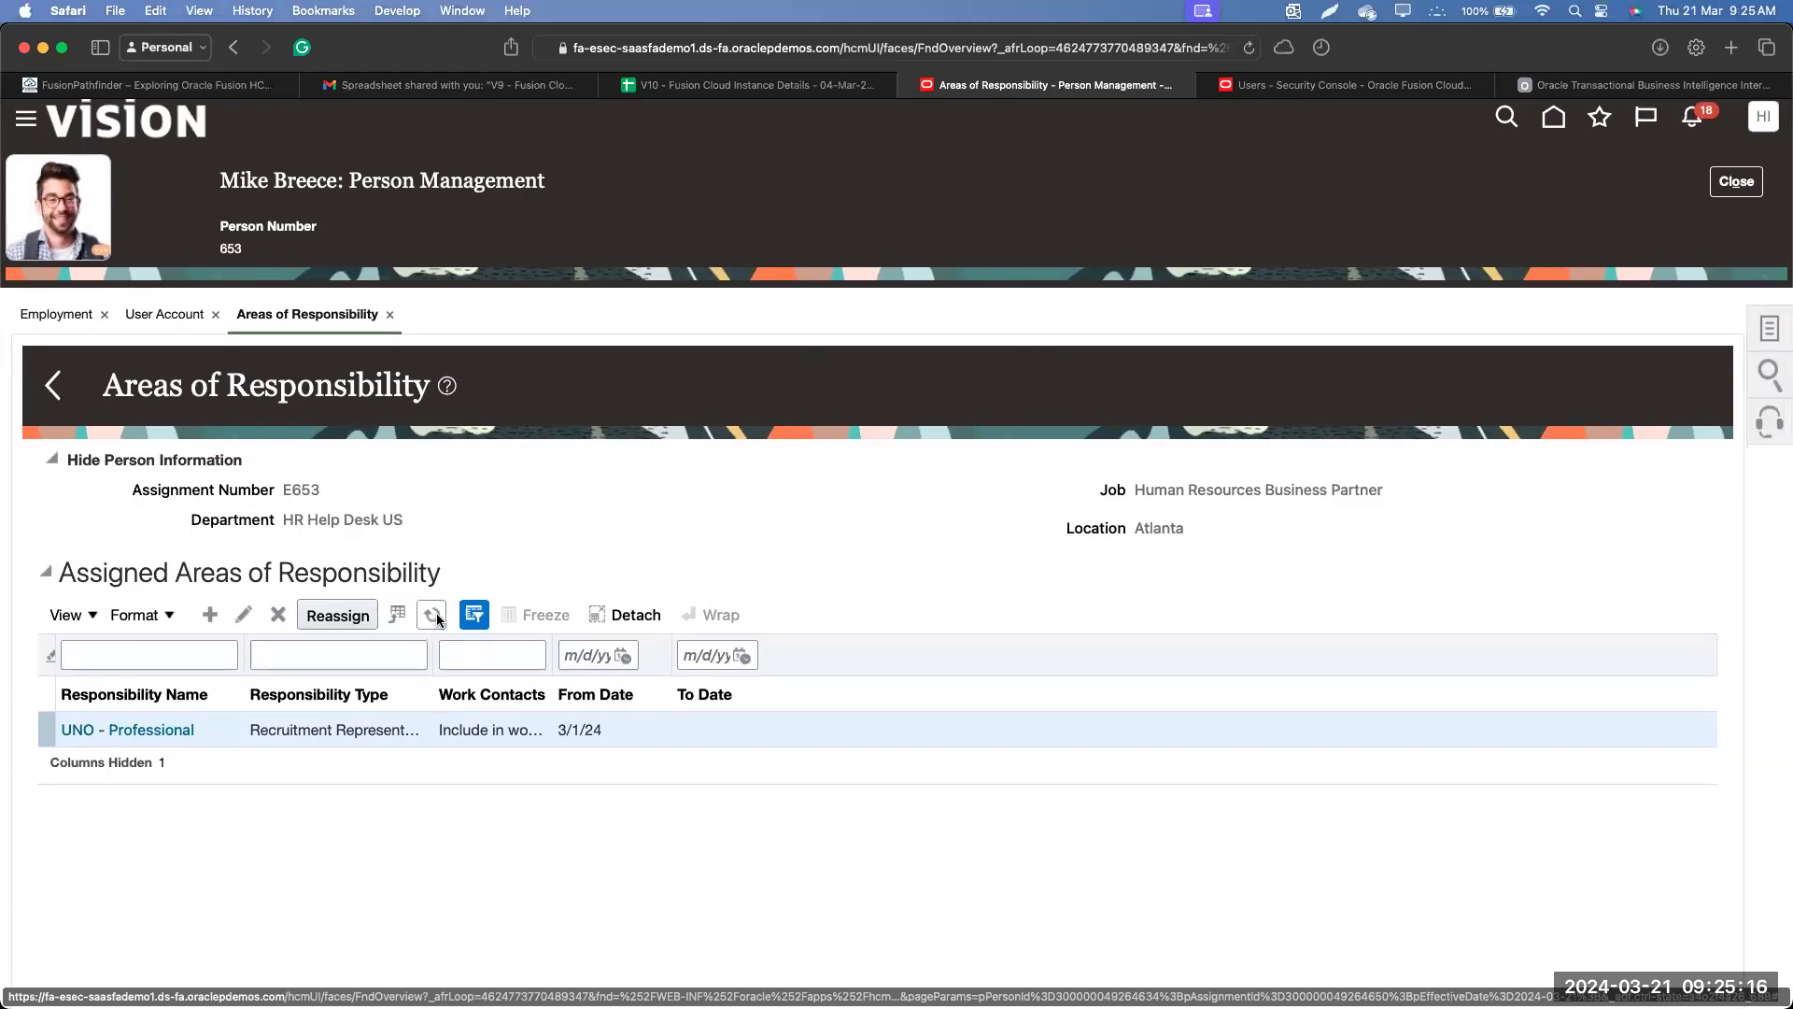
Refresh the assigned areas of responsibility and resize the columns so the responsibility names and types are fully readable.
{"action": "left_click", "coordinate": [433, 616]}
{"action": "scroll", "coordinate": [681, 538], "scroll_direction": "down", "scroll_amount": 3}
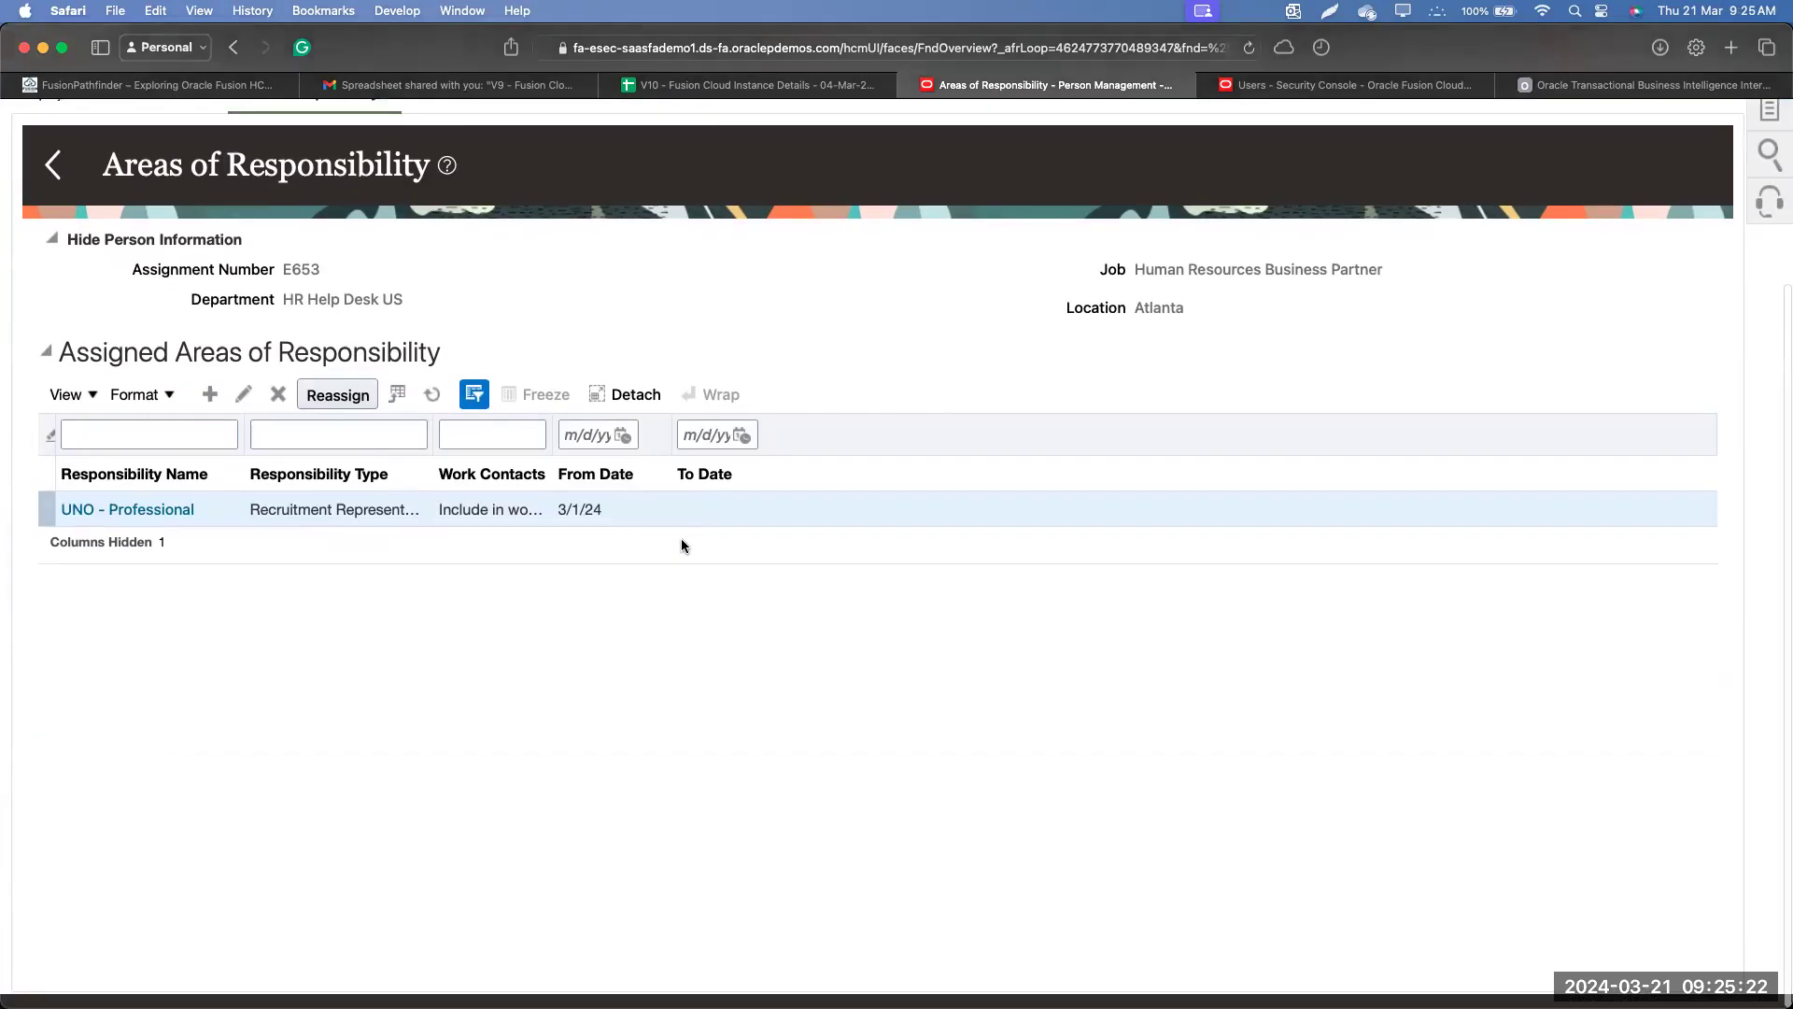
{"action": "left_click", "coordinate": [431, 409]}
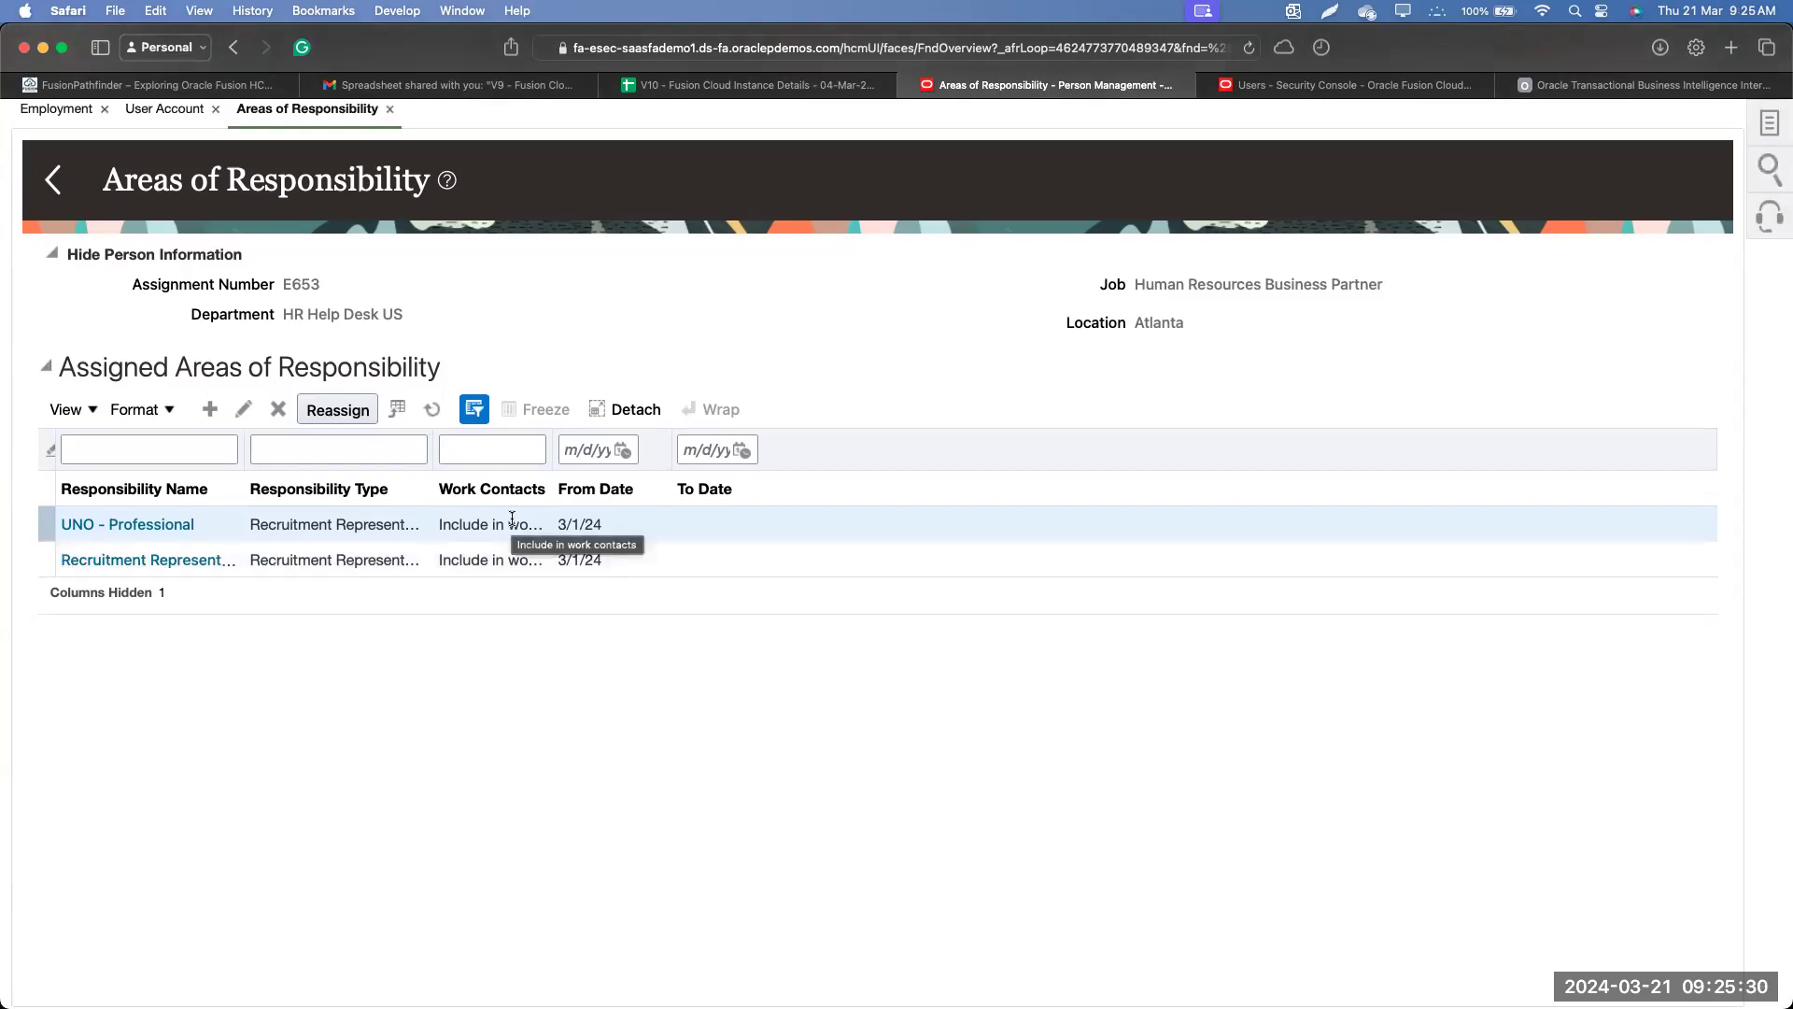
{"action": "left_click", "coordinate": [438, 411]}
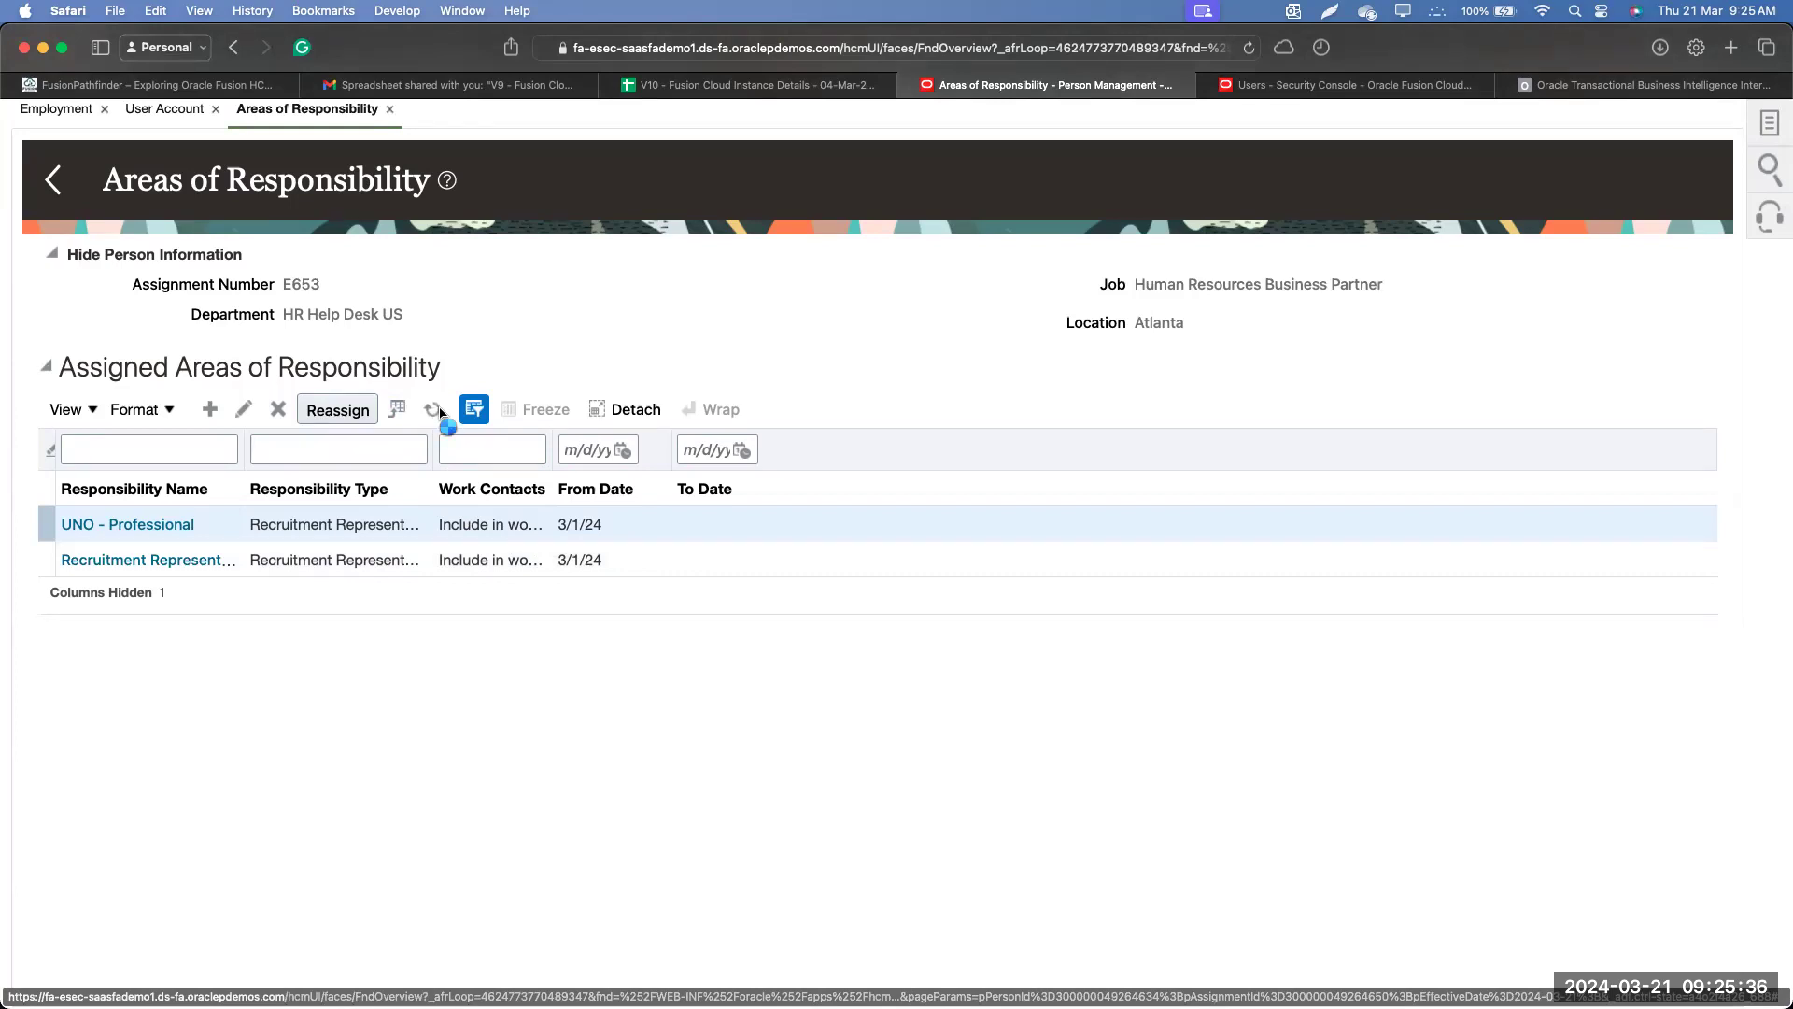
{"action": "left_click_drag", "start_coordinate": [243, 454], "coordinate": [466, 454]}
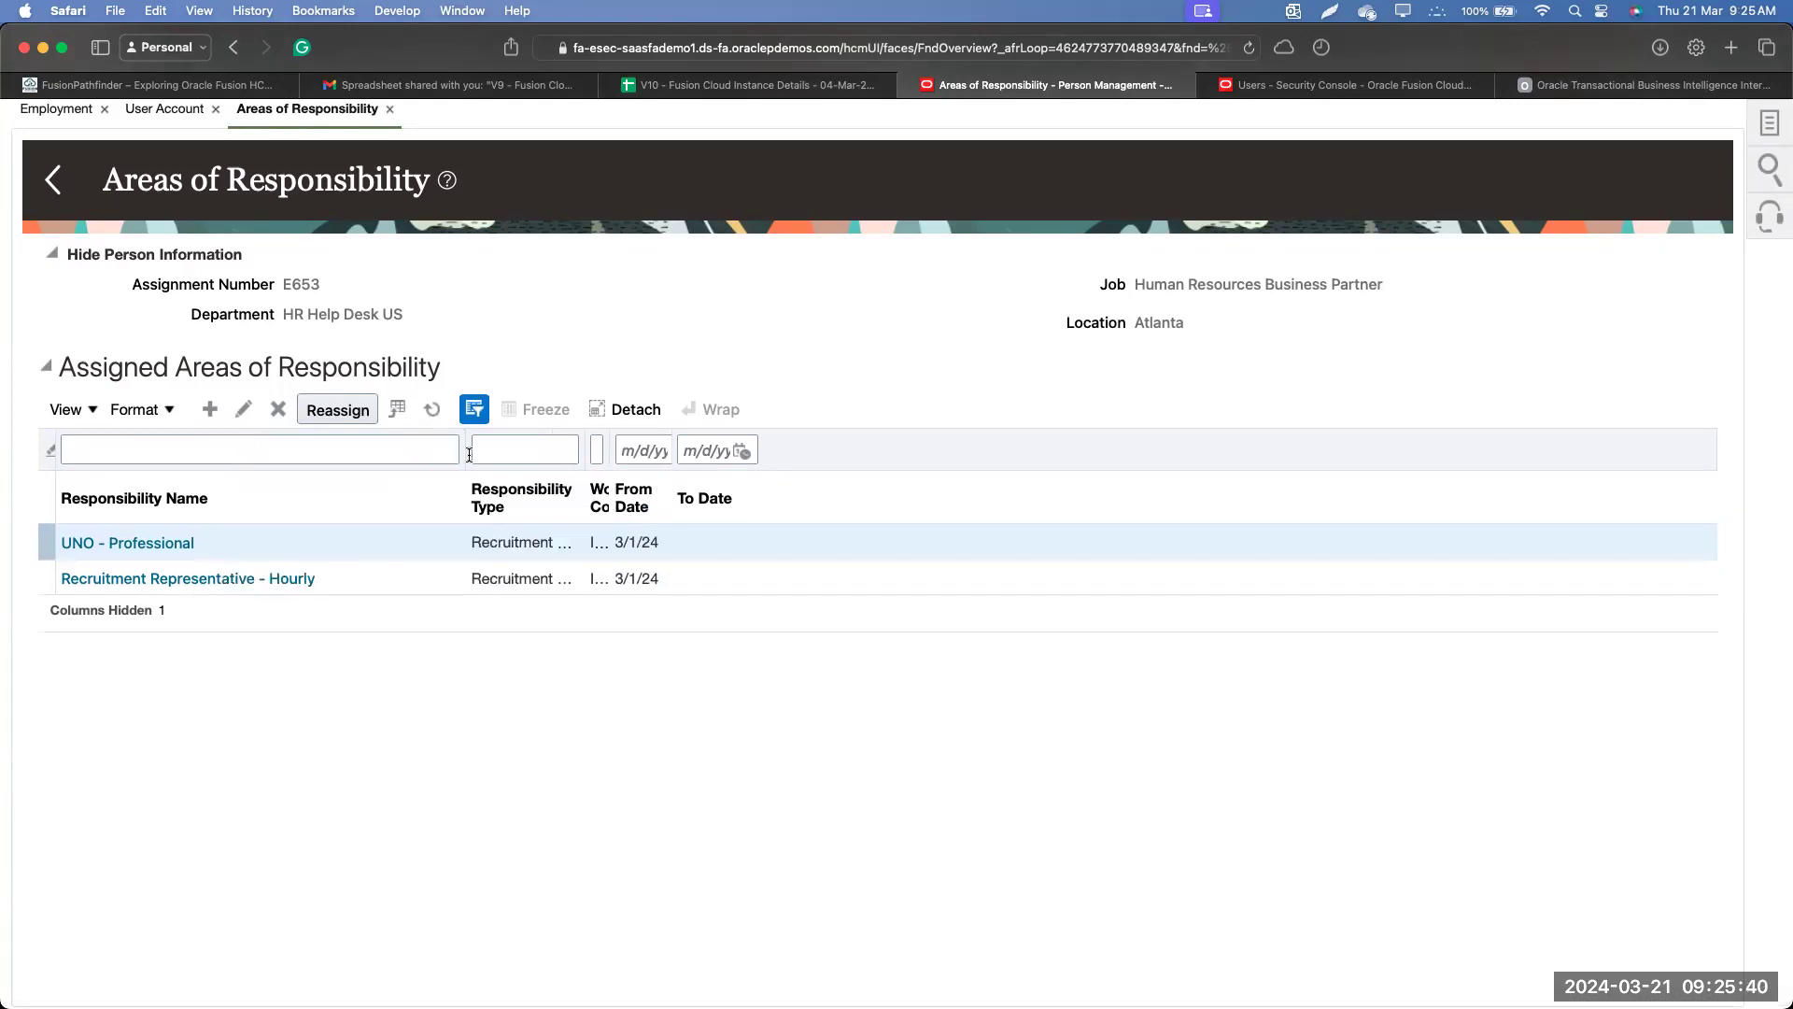
{"action": "left_click_drag", "start_coordinate": [466, 452], "coordinate": [337, 452]}
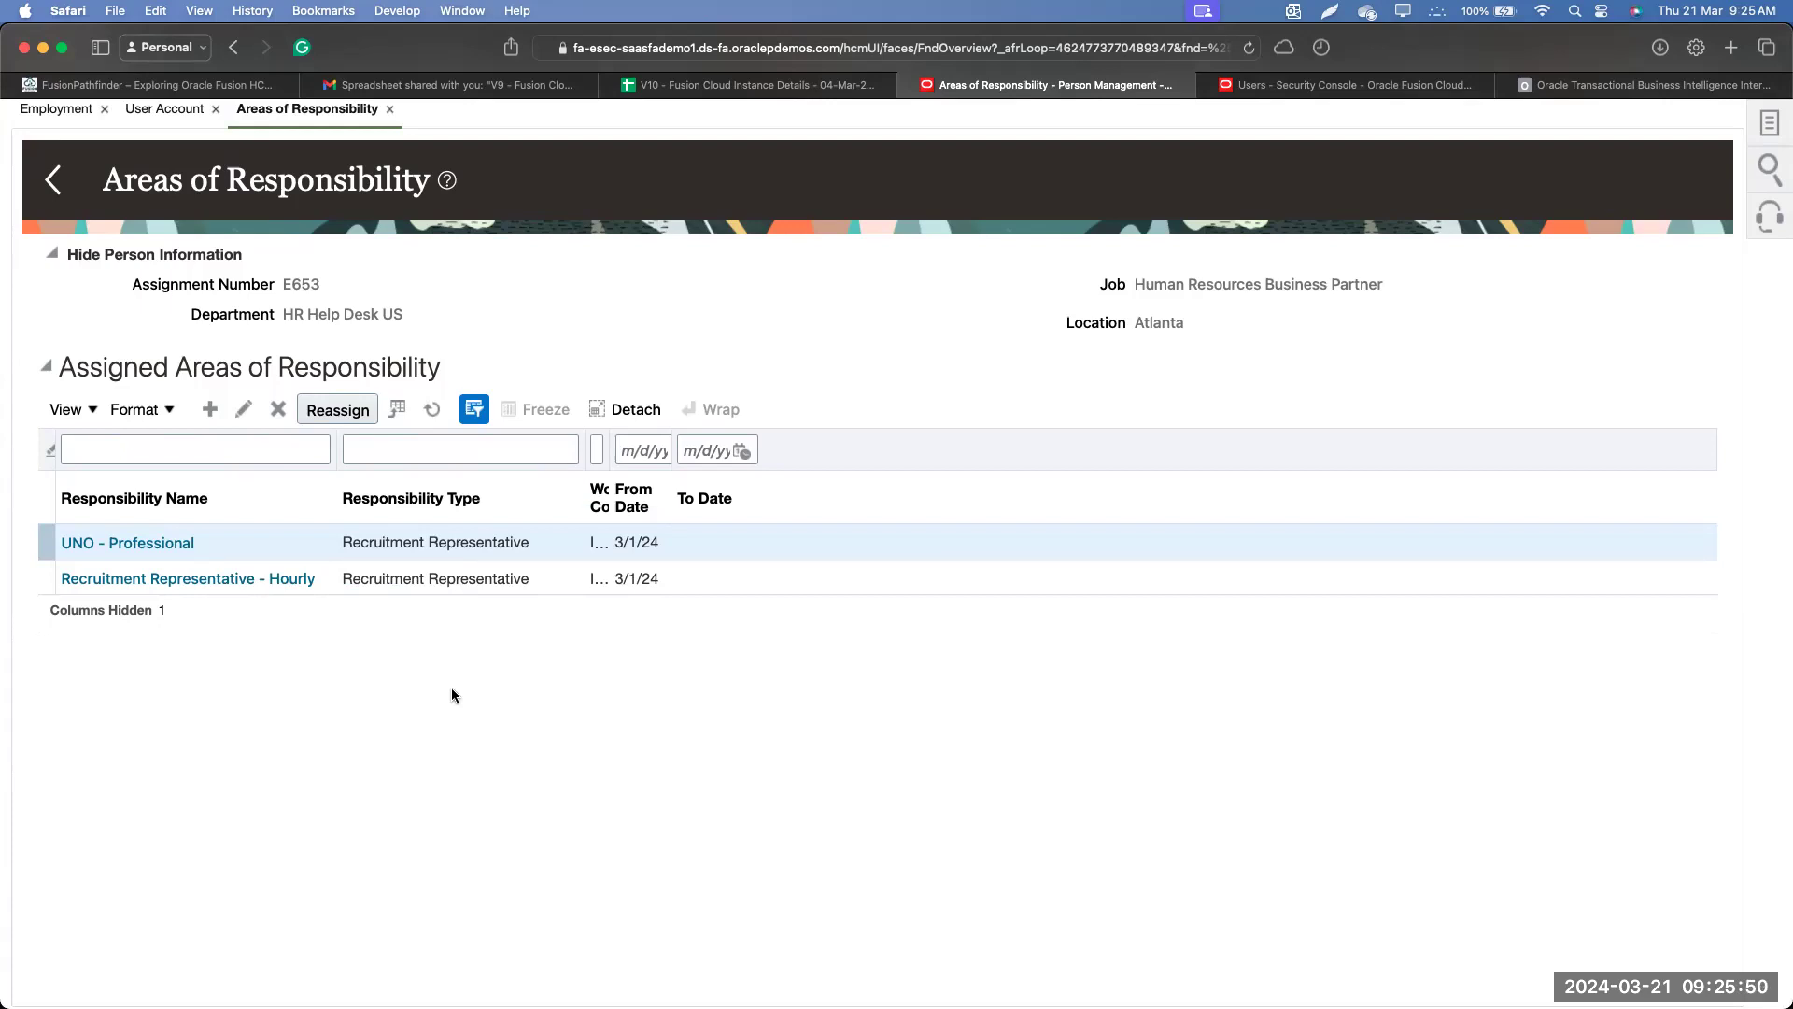
Switch to the browser window with the recruiter's own session and check the home page notifications for the assigned responsibilities.
{"action": "key", "text": "ctrl+Up"}
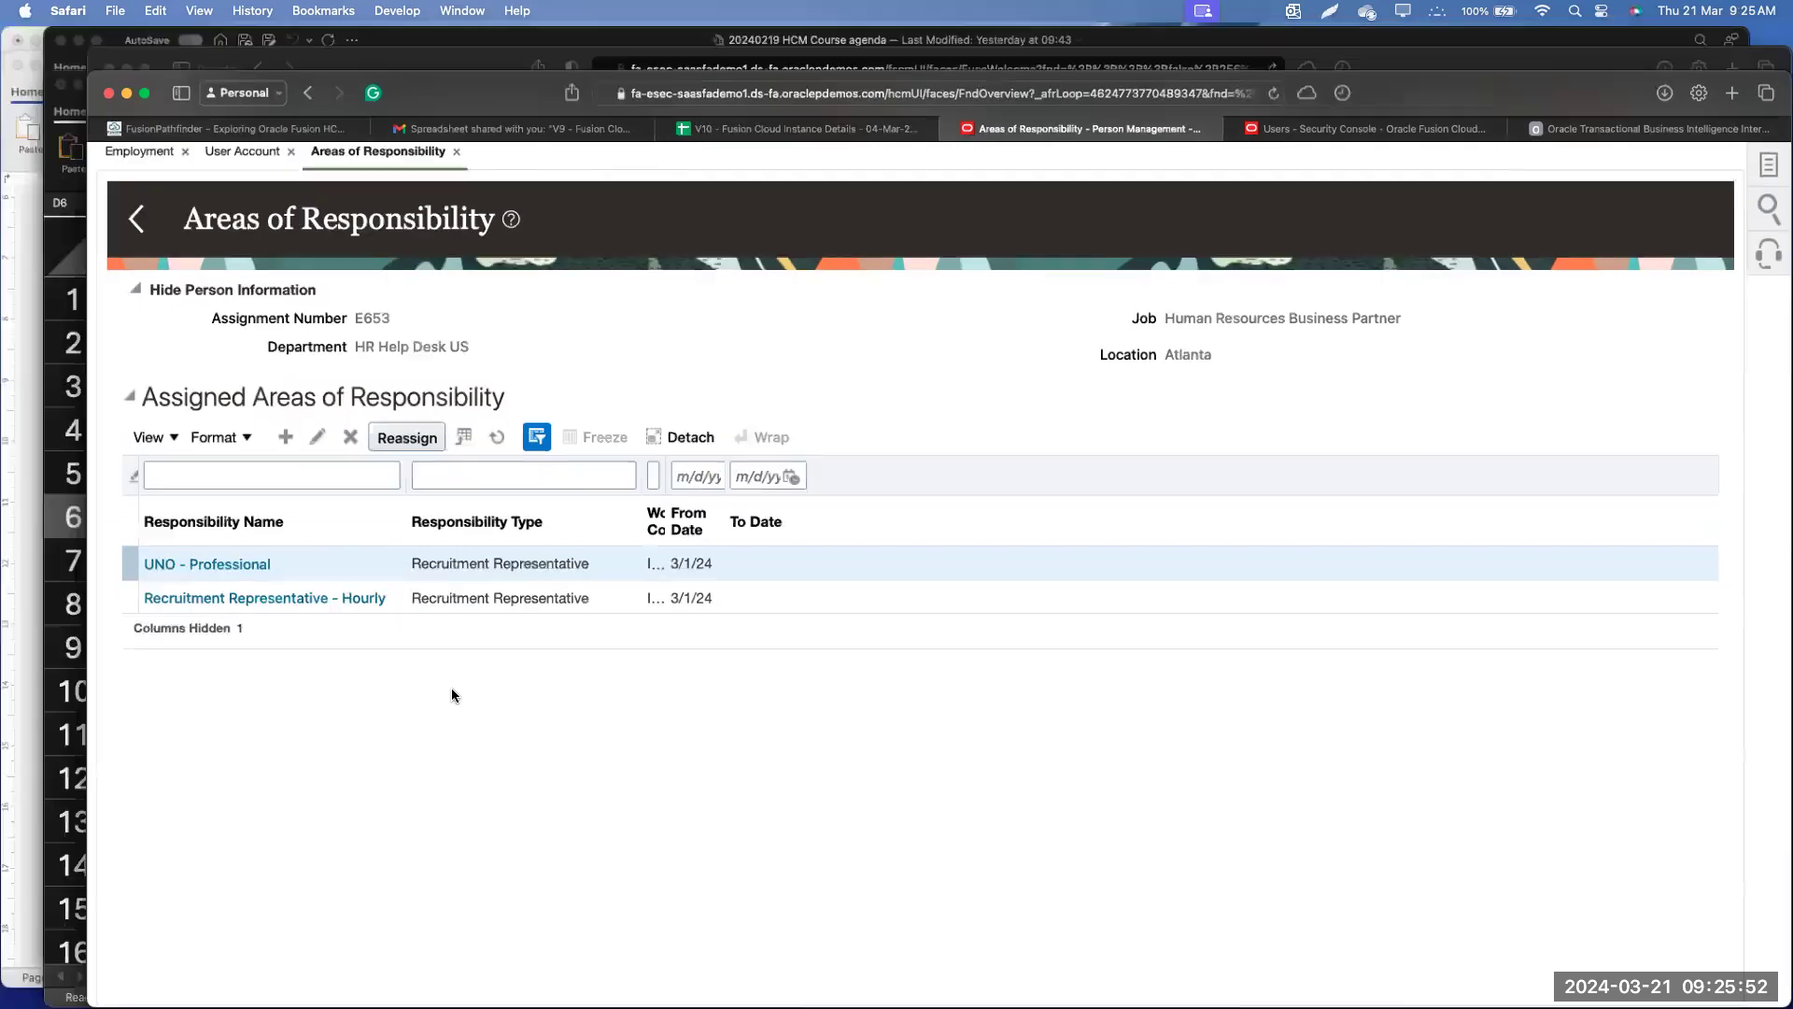
{"action": "left_click", "coordinate": [1235, 628]}
{"action": "left_click", "coordinate": [682, 567]}
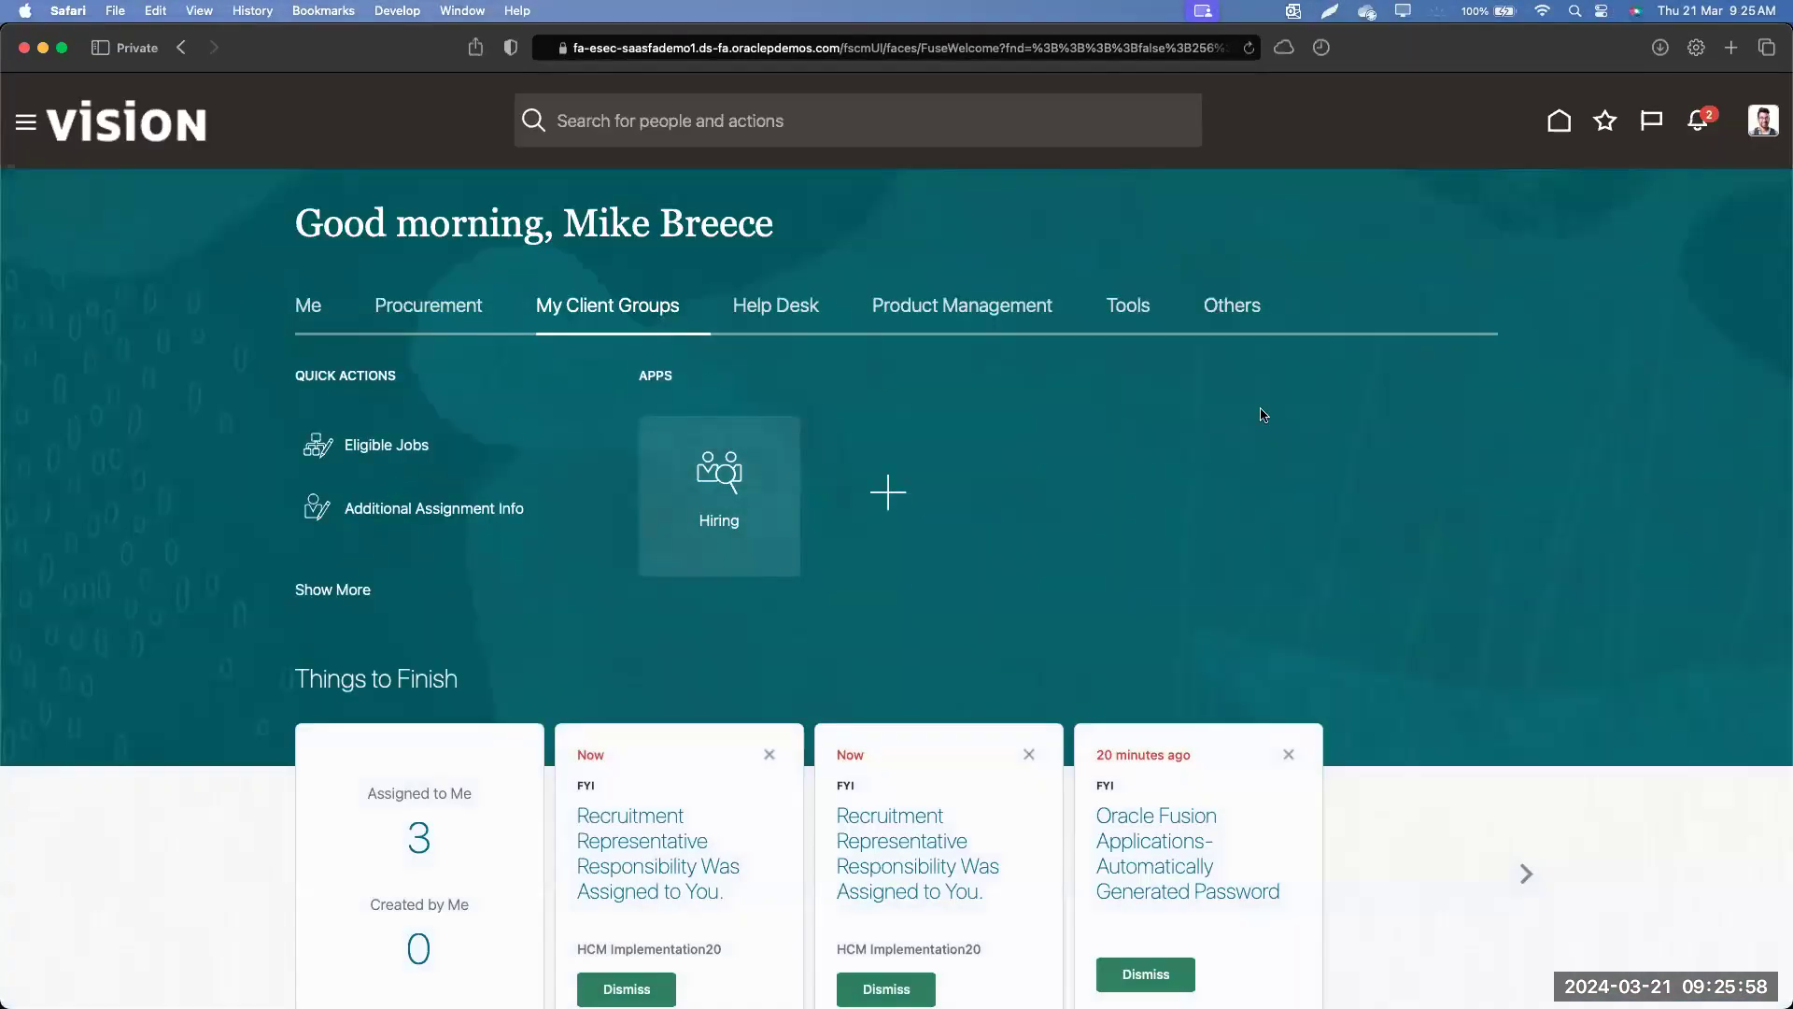
{"action": "scroll", "coordinate": [1016, 473], "scroll_direction": "down", "scroll_amount": 3}
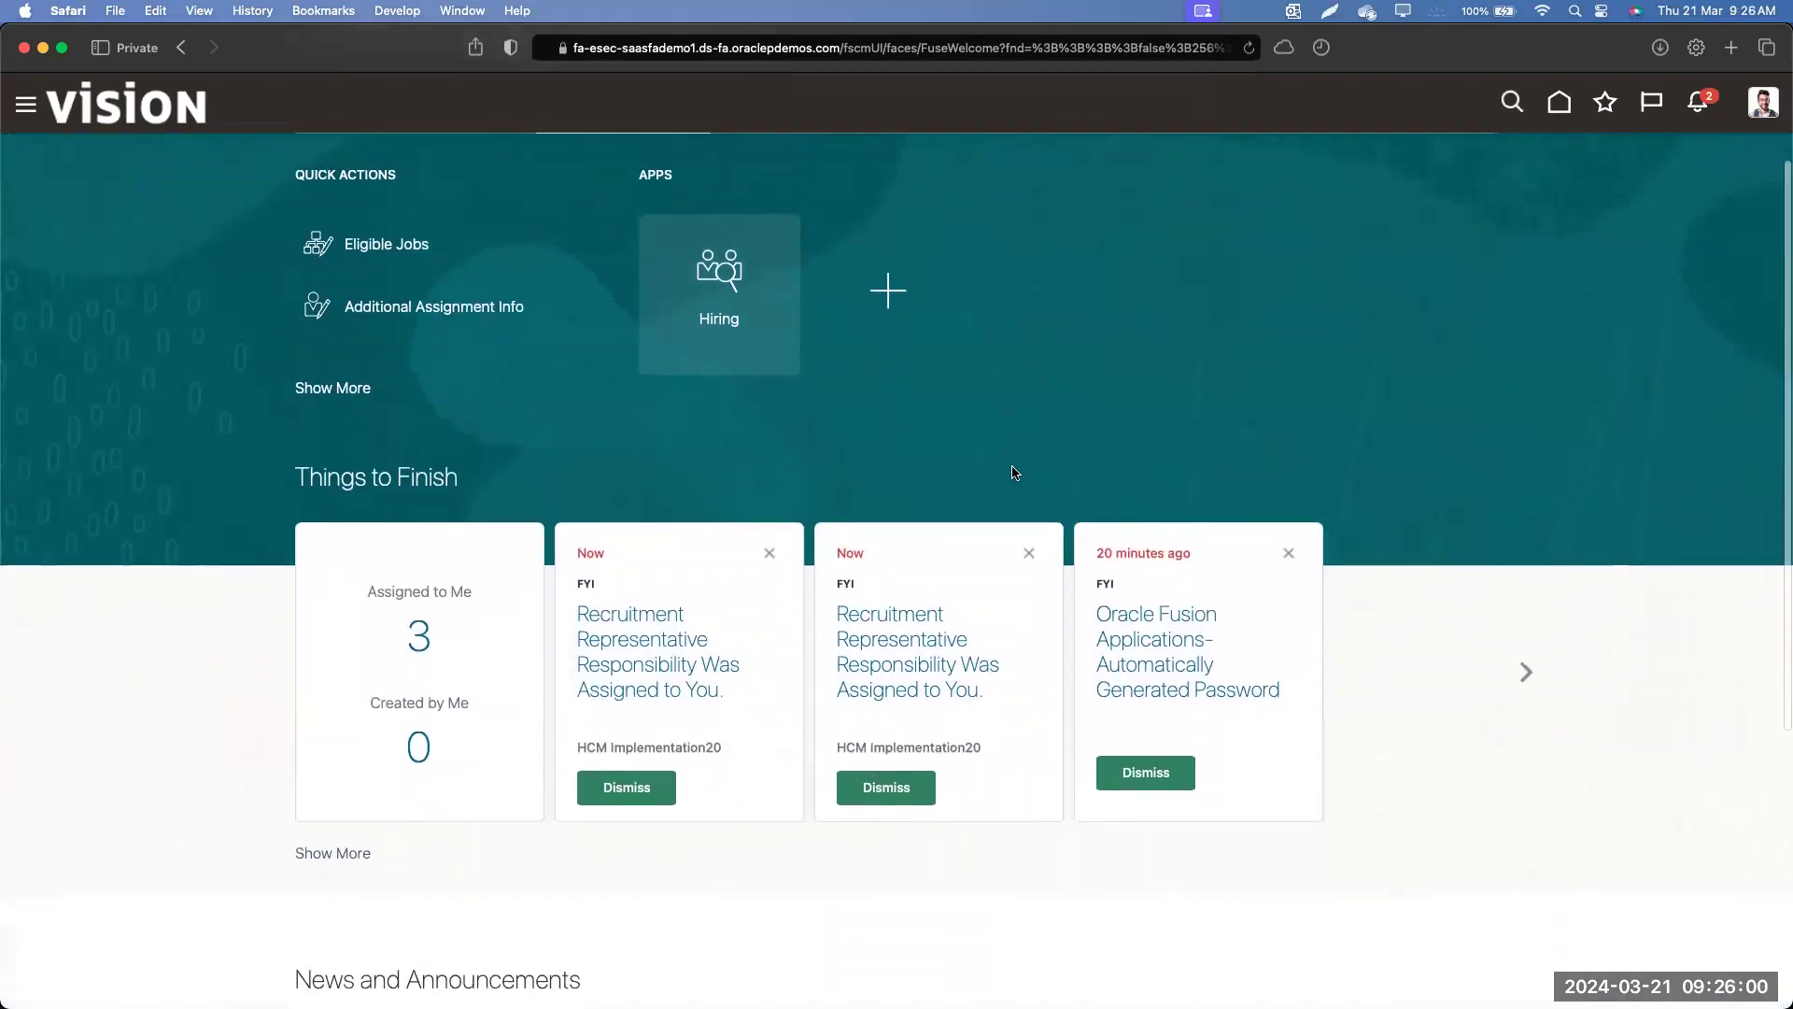
{"action": "scroll", "coordinate": [1015, 472], "scroll_direction": "up", "scroll_amount": 3}
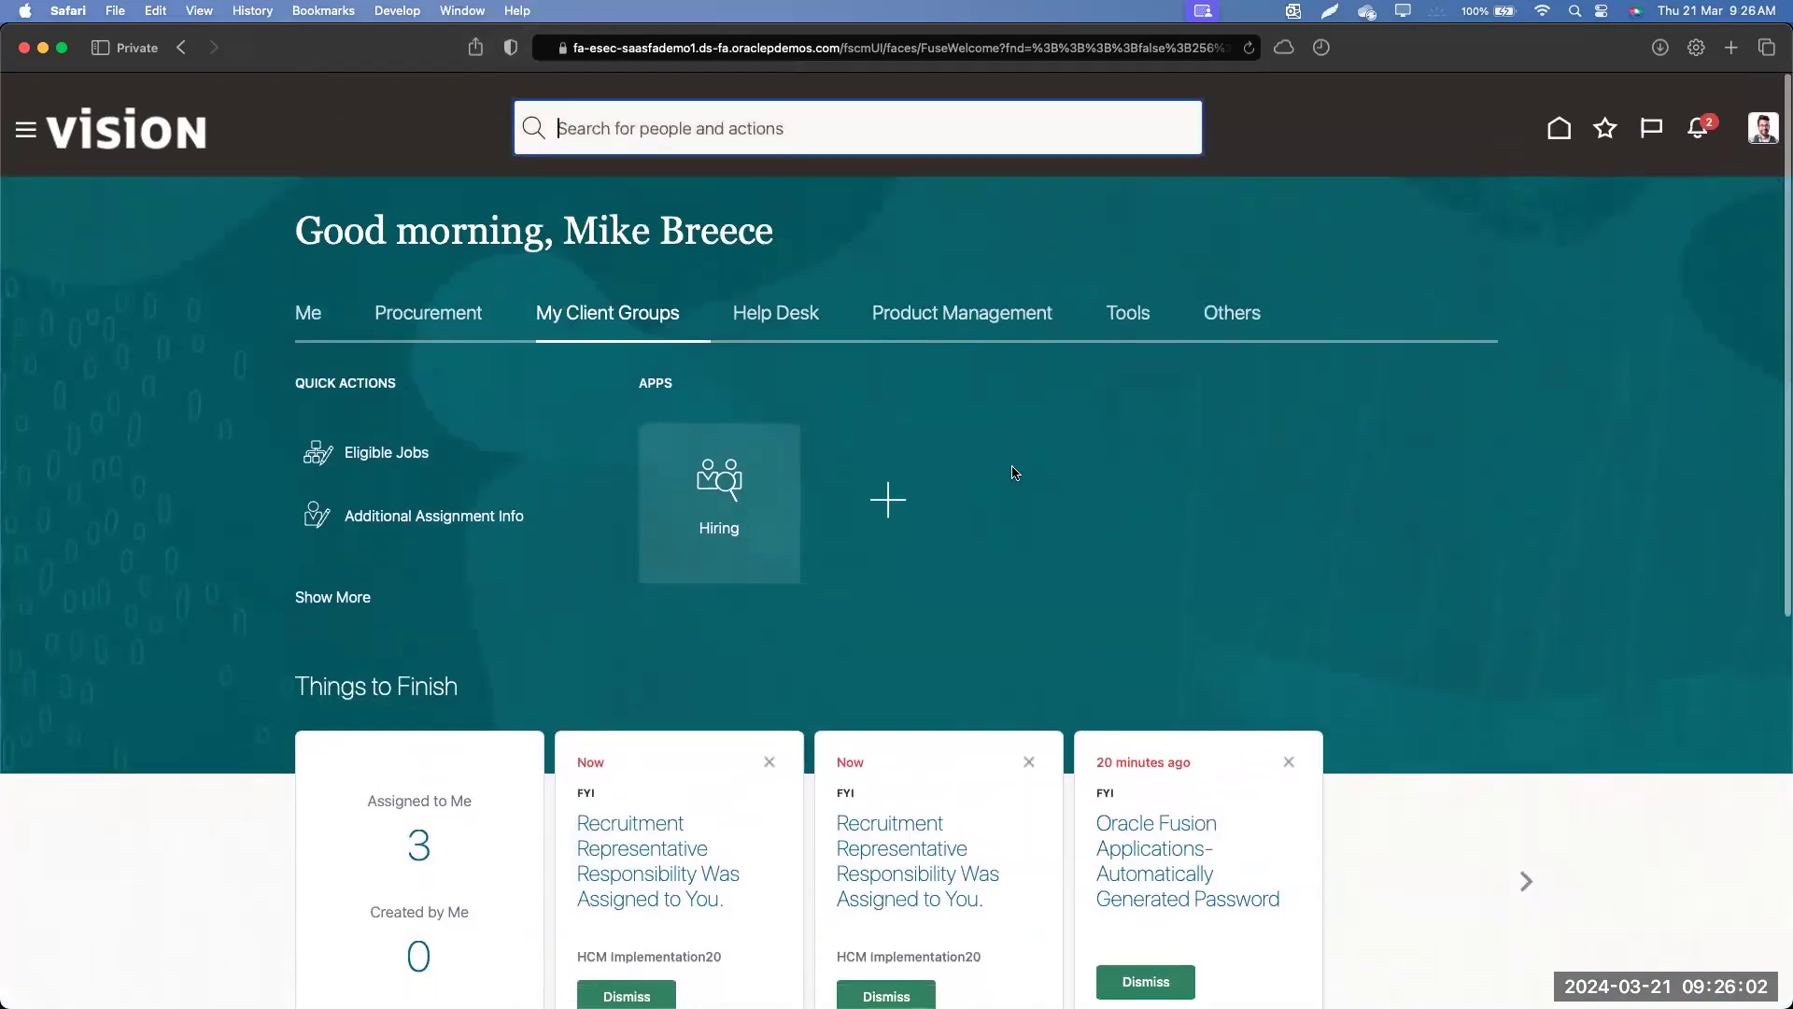
Switch back to the administrator's browser window and open Workforce Structures from the home page.
{"action": "key", "text": "ctrl+Up"}
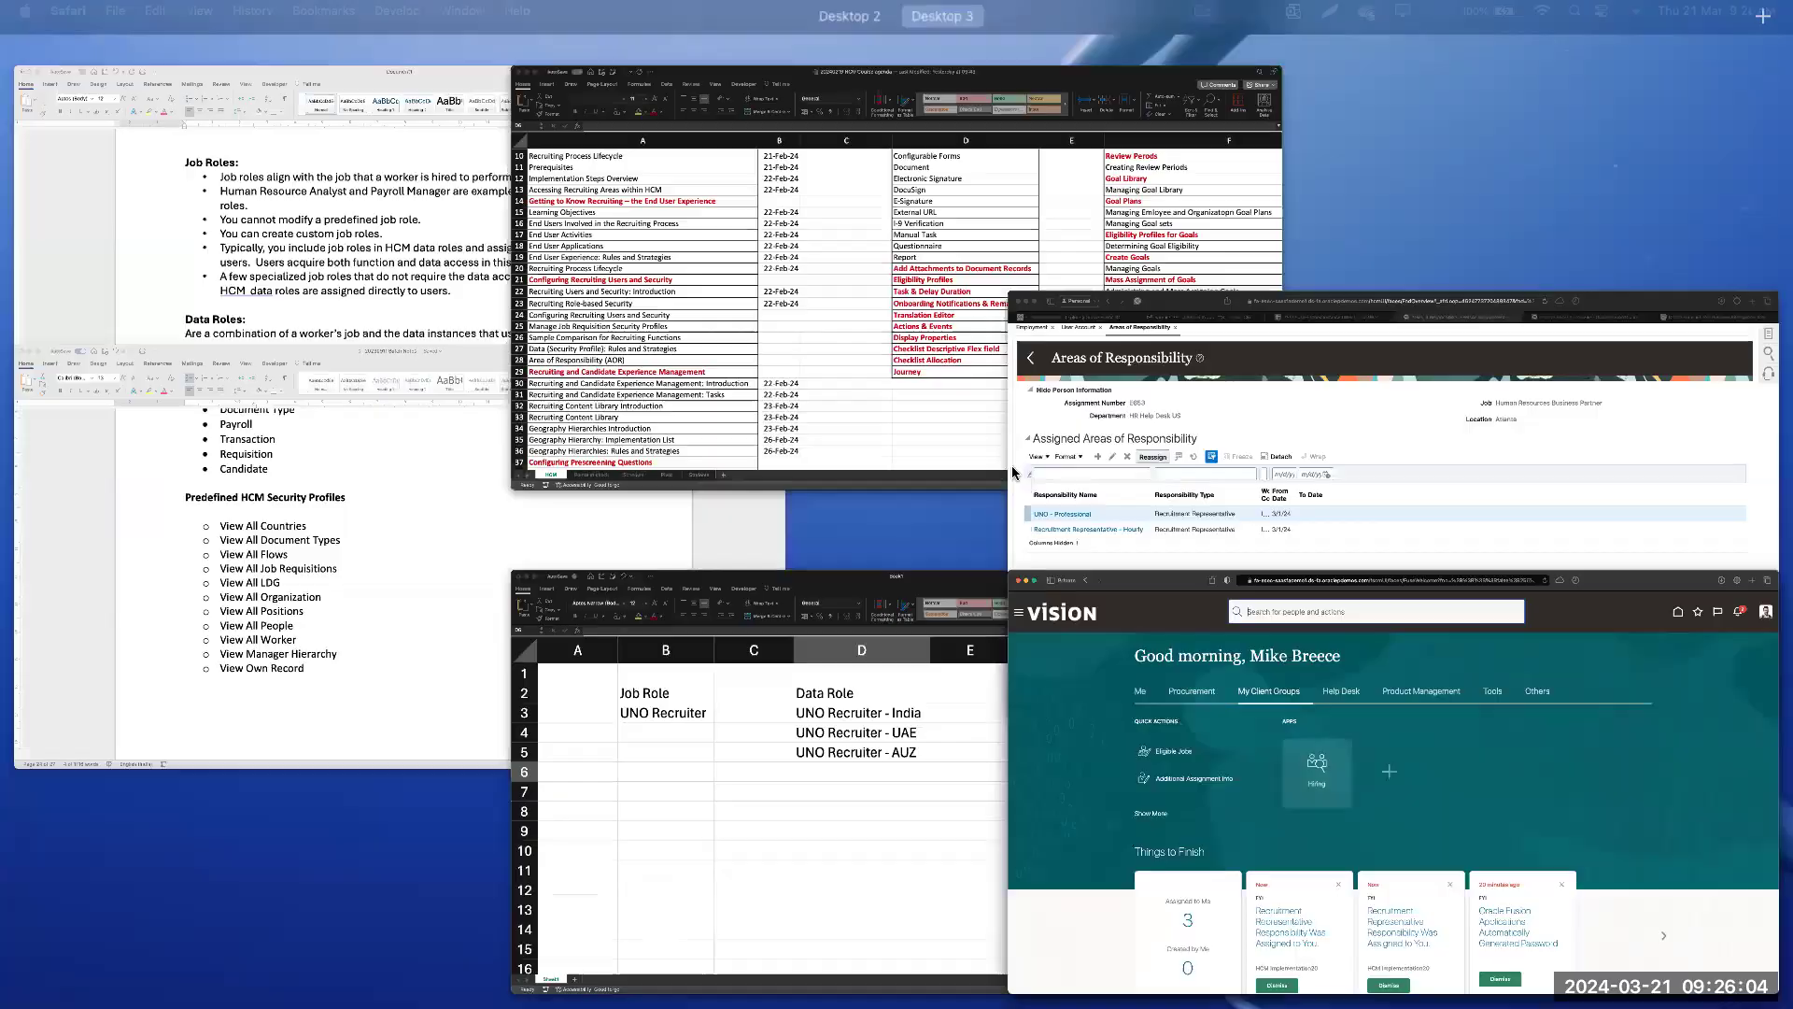
{"action": "left_click", "coordinate": [1273, 572]}
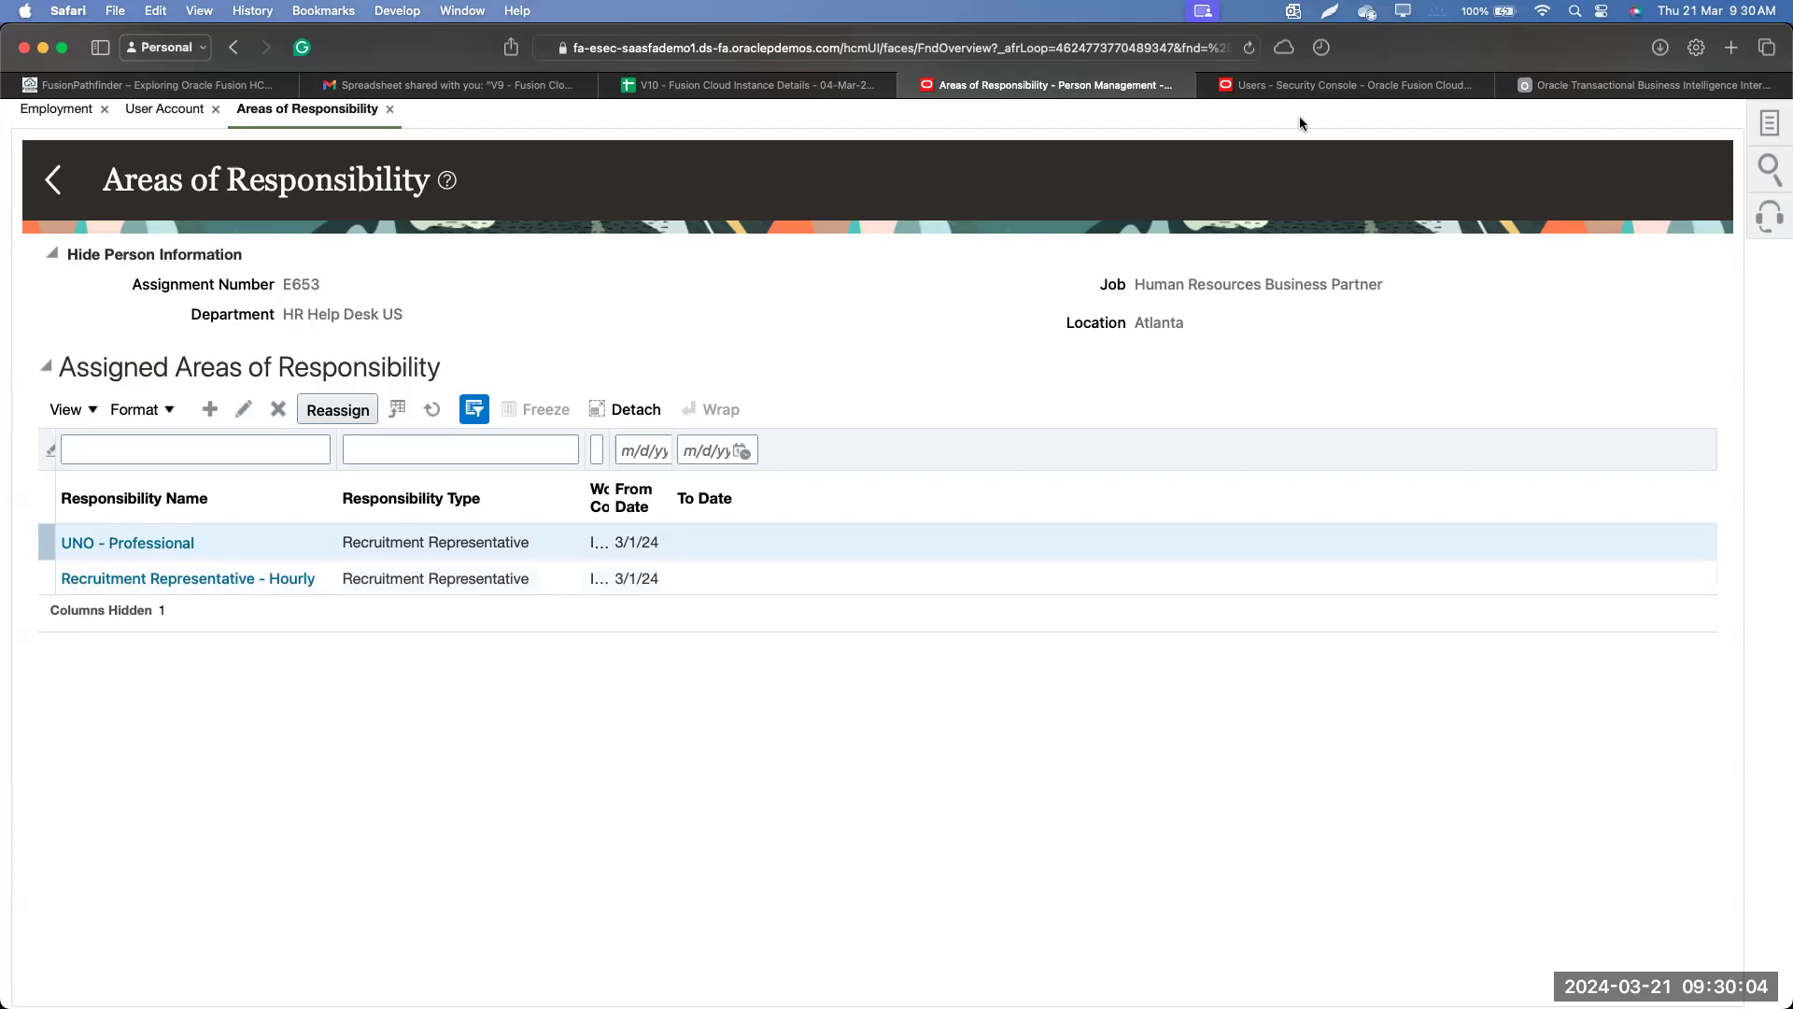
{"action": "scroll", "coordinate": [1459, 226], "scroll_direction": "up", "scroll_amount": 5}
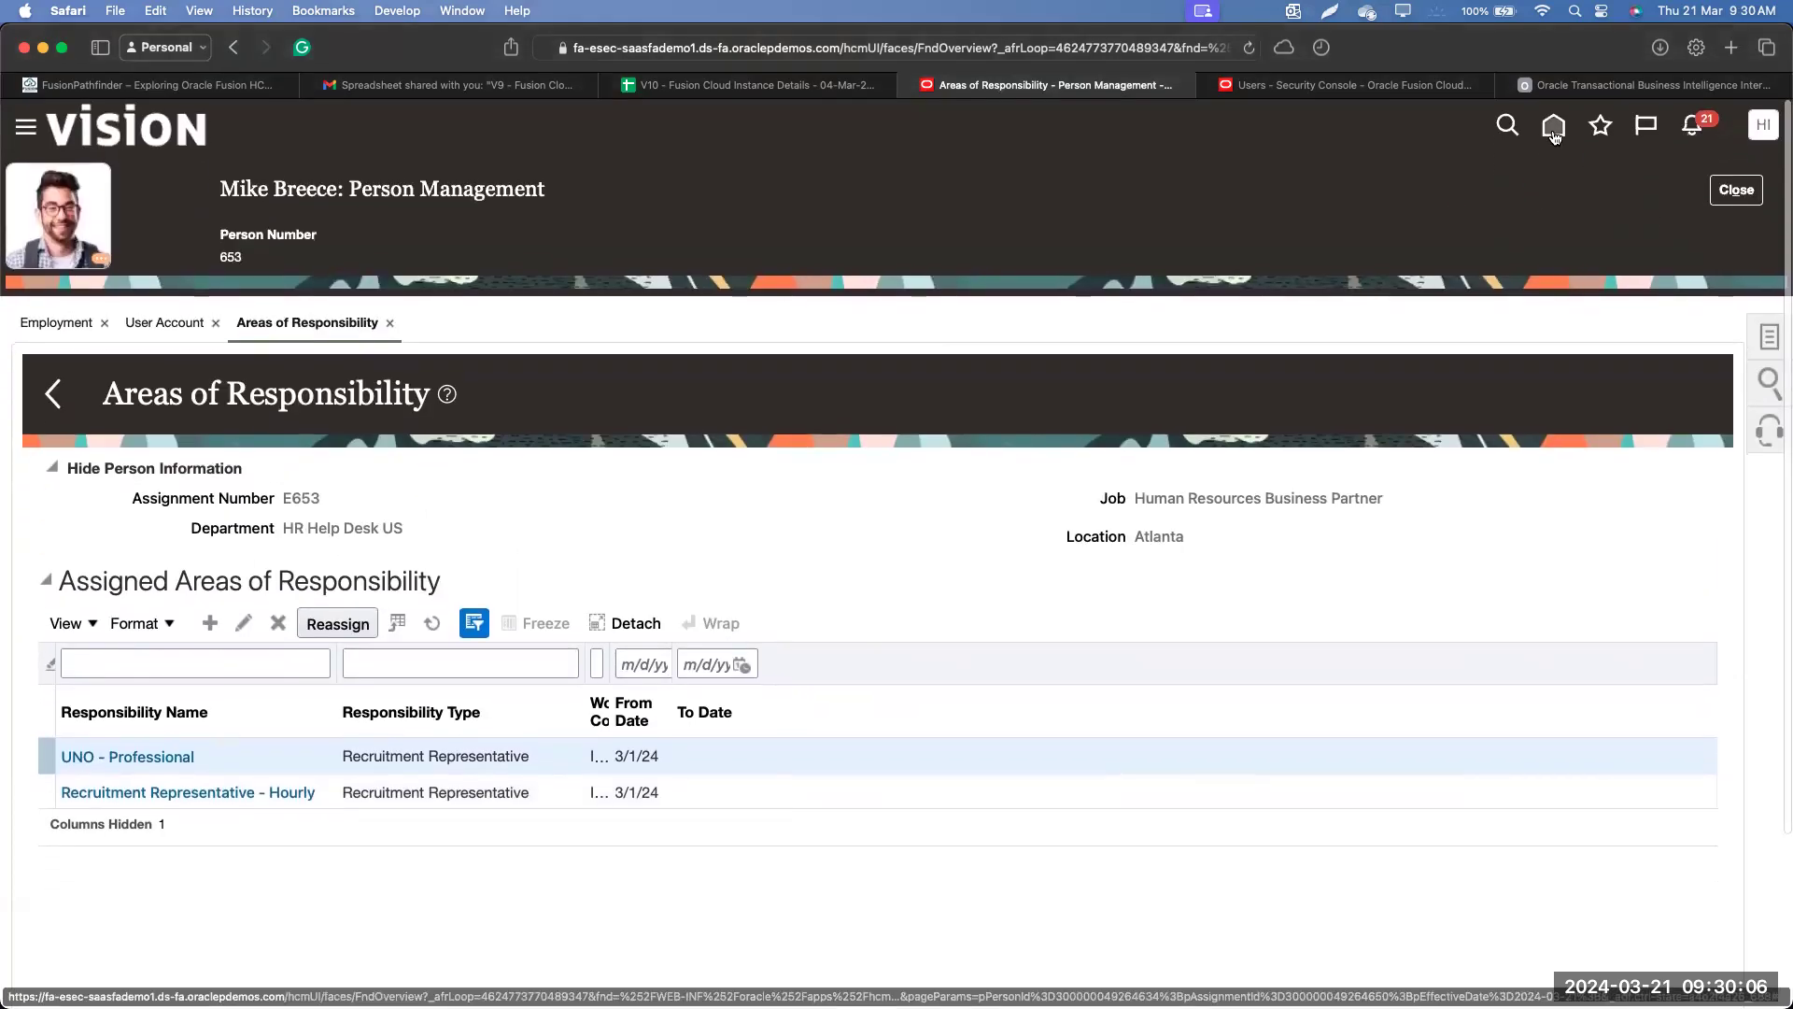
{"action": "left_click", "coordinate": [1553, 127]}
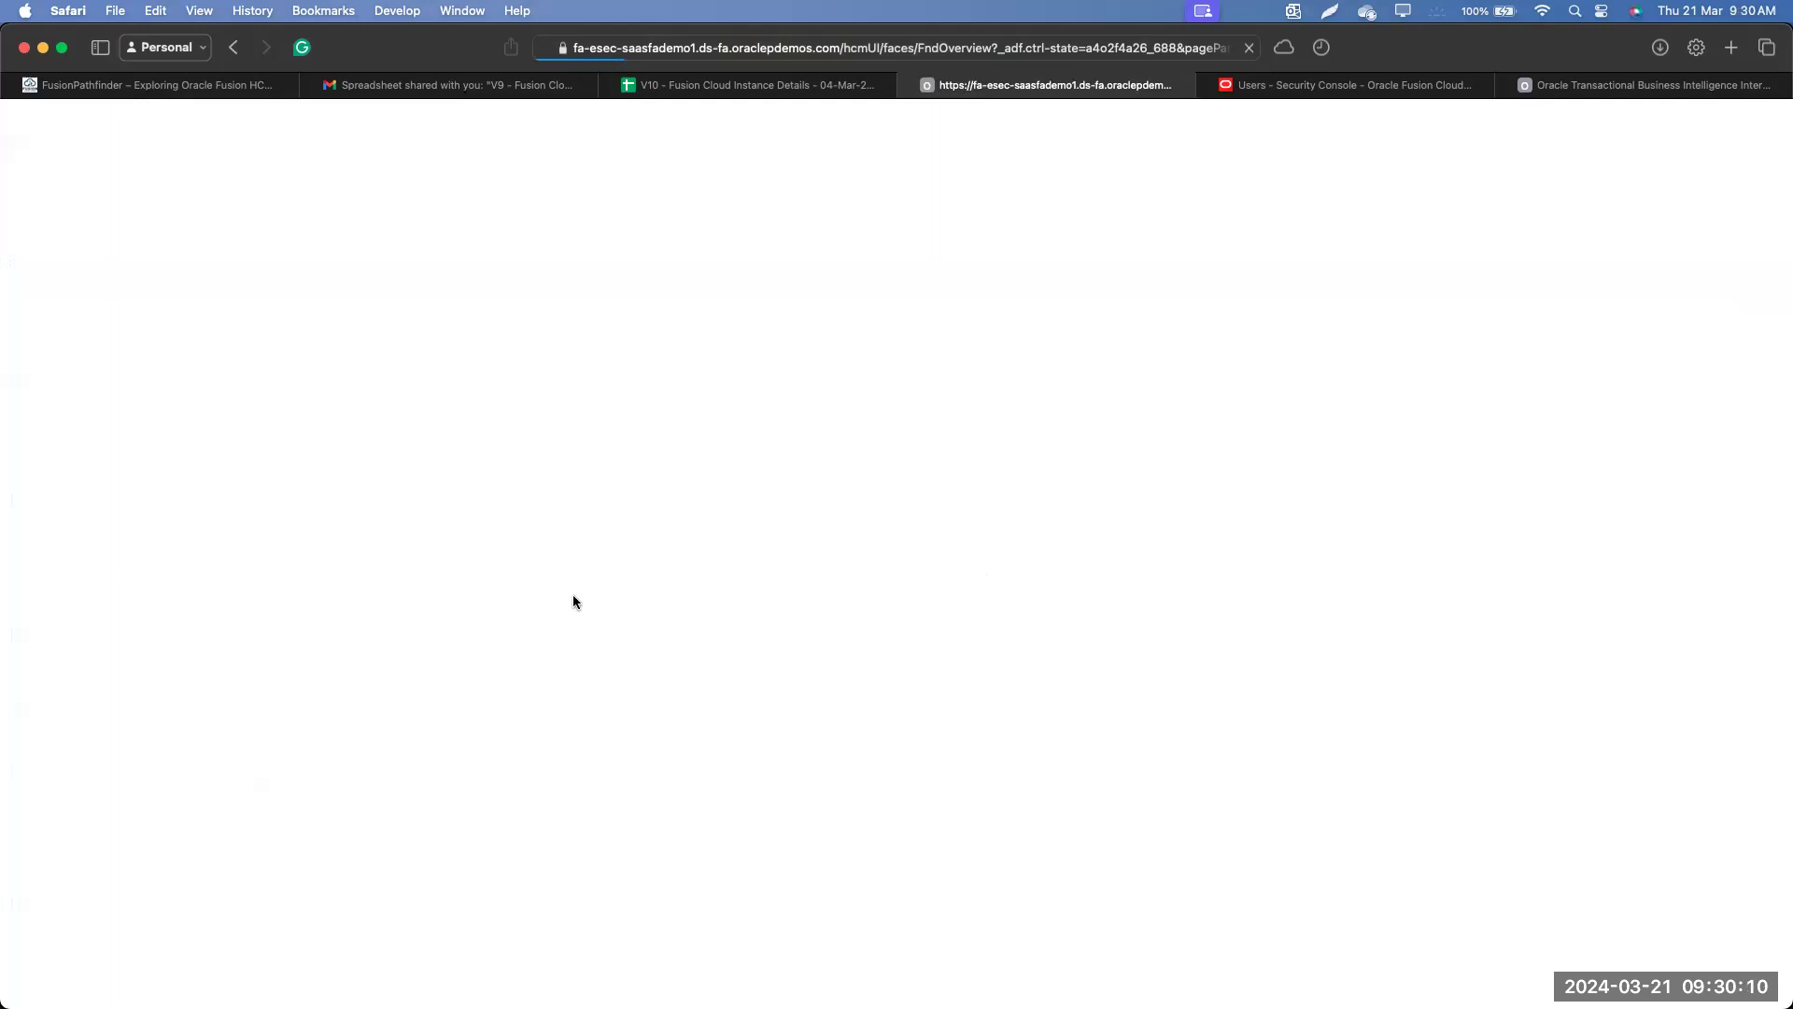
{"action": "scroll", "coordinate": [965, 585], "scroll_direction": "down", "scroll_amount": 5}
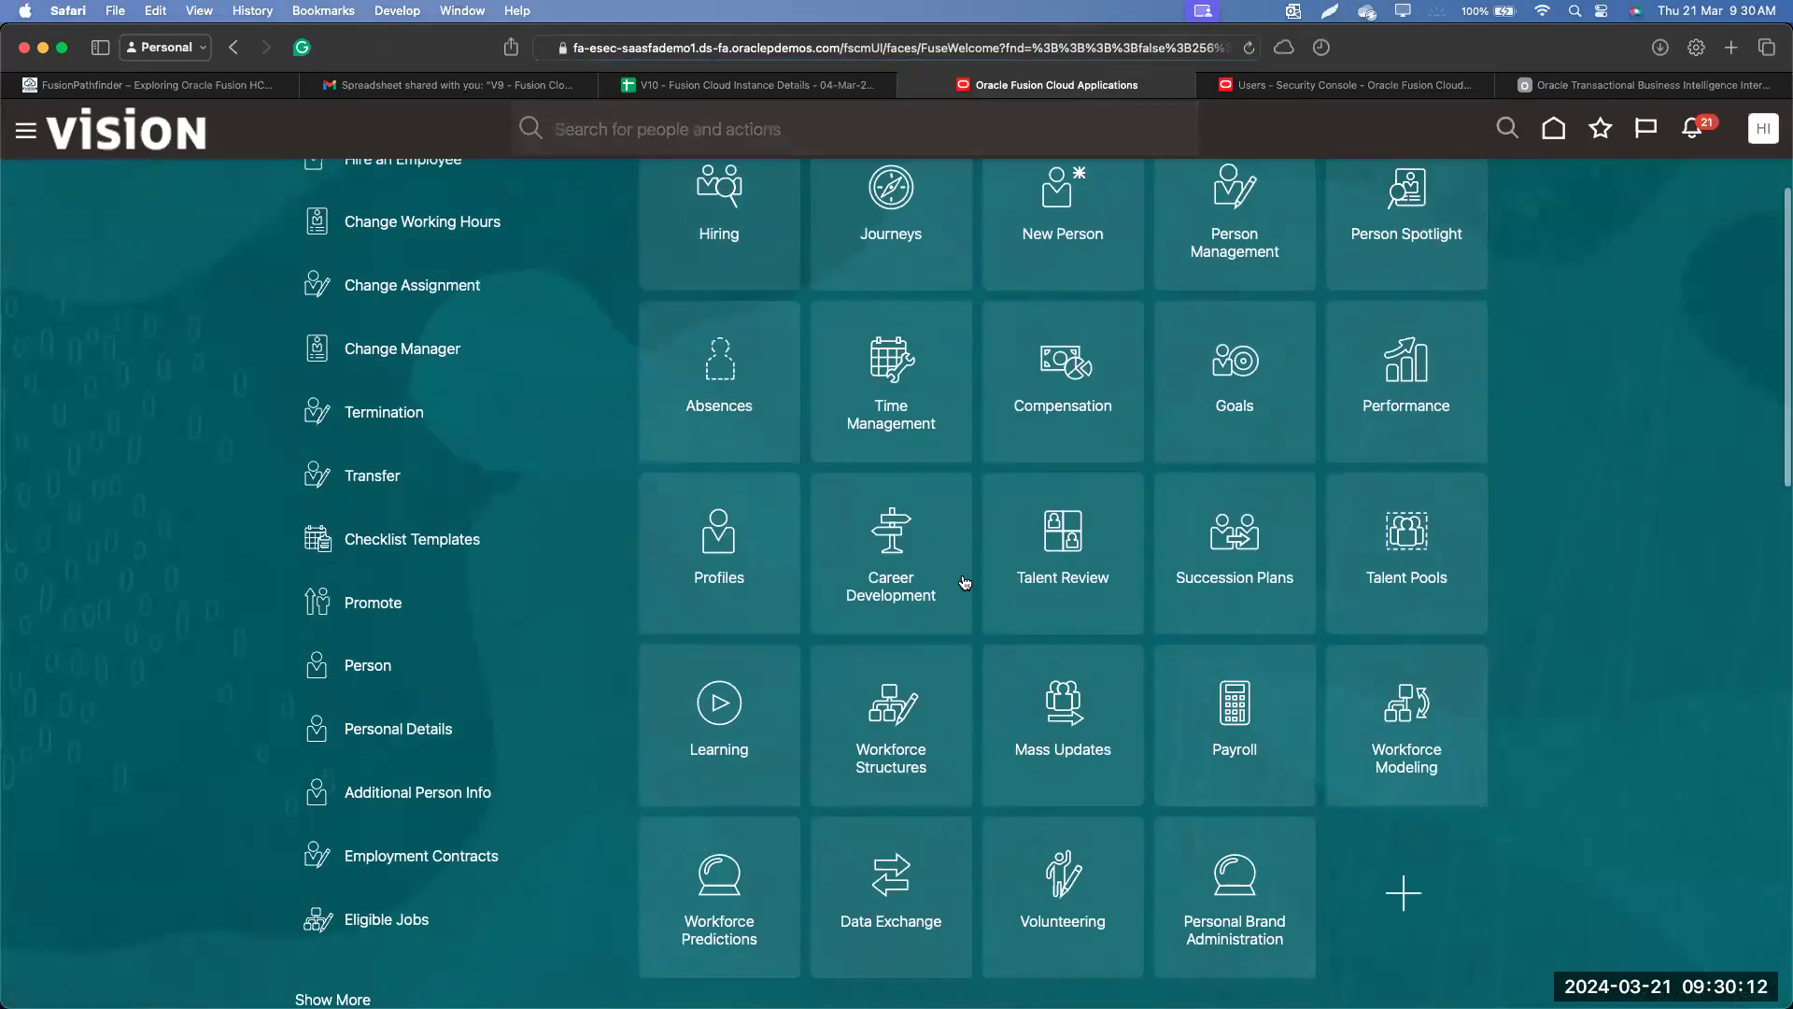
{"action": "left_click", "coordinate": [809, 563]}
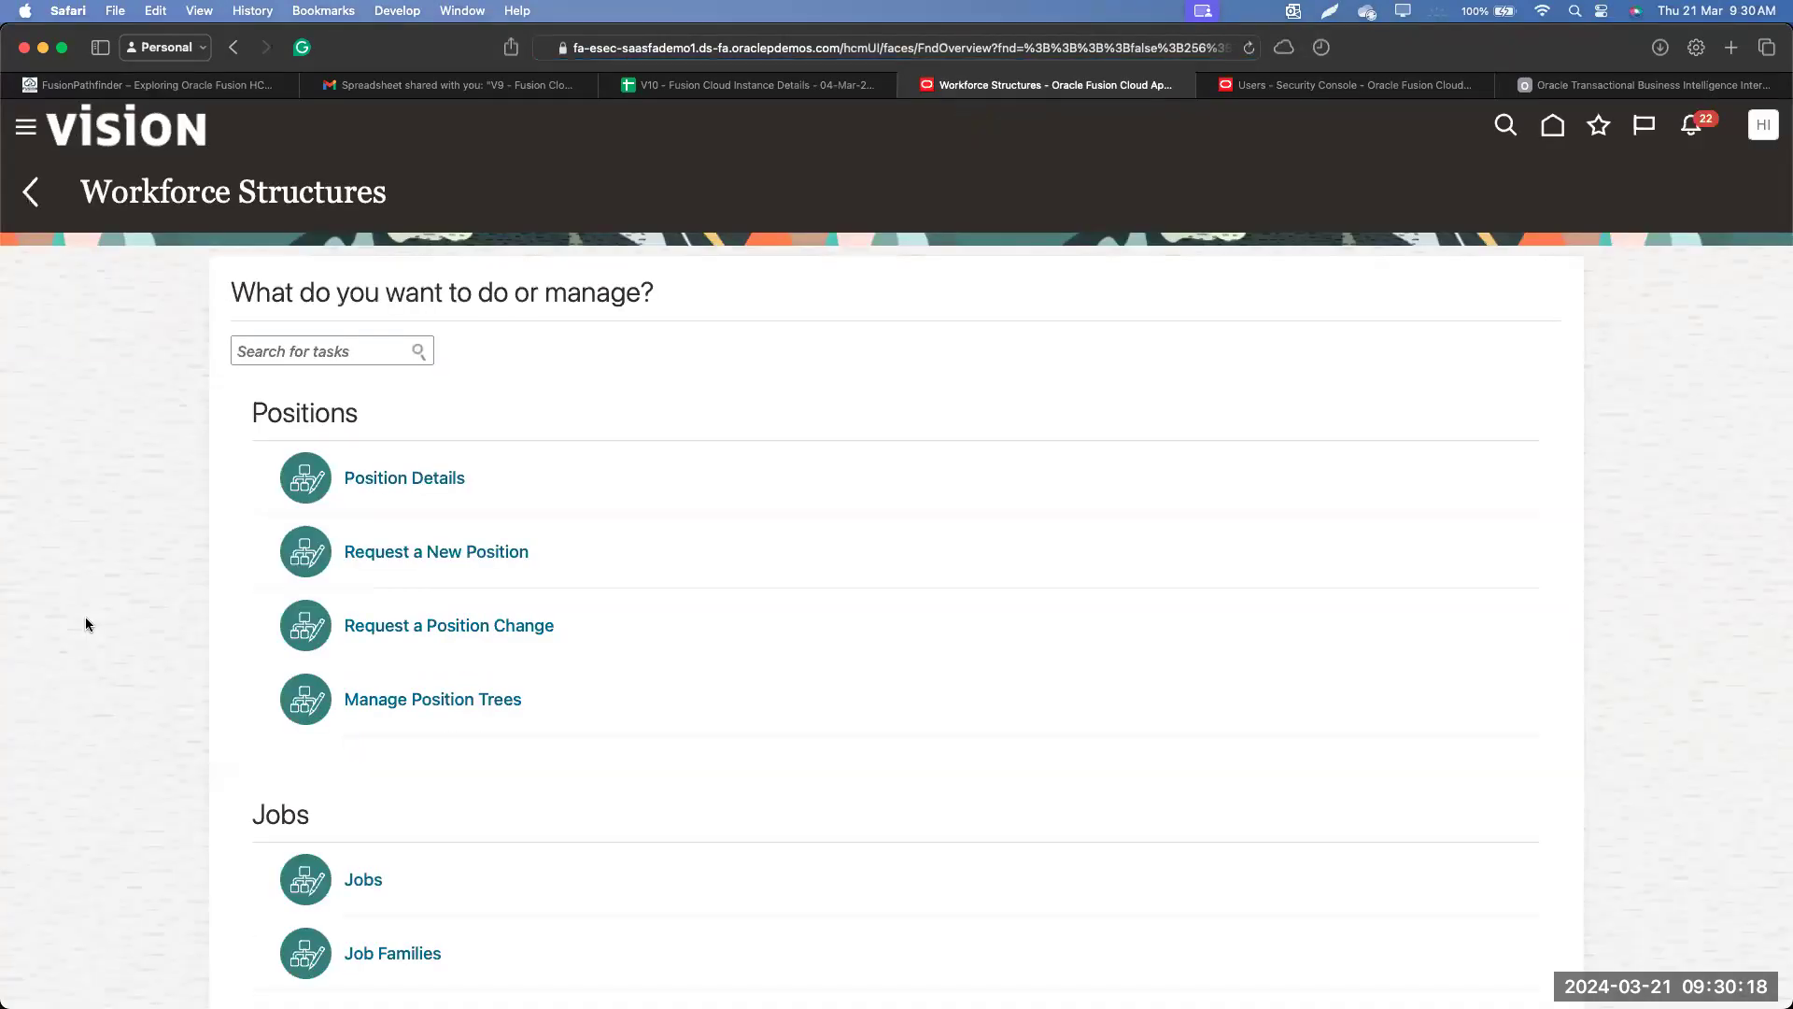
Open the Job Requisition Security Profiles task in the Security Profiles section of Workforce Structures.
{"action": "scroll", "coordinate": [160, 719], "scroll_direction": "down", "scroll_amount": 15}
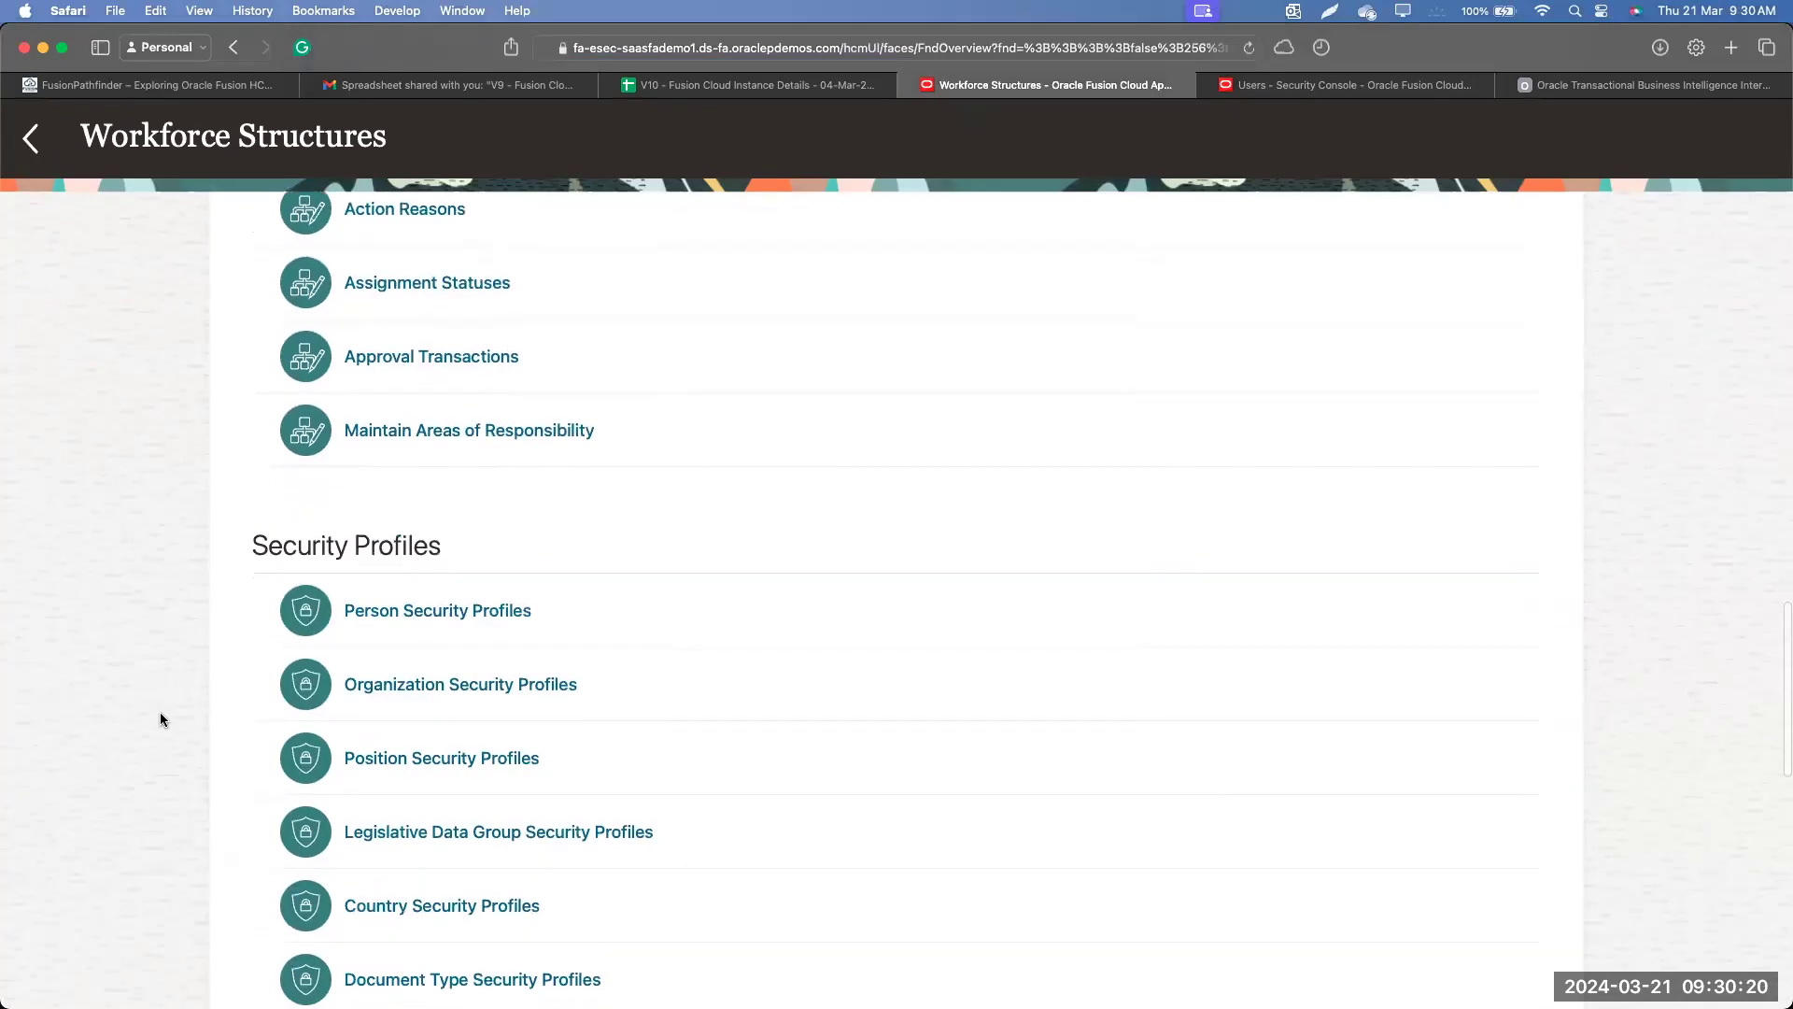
{"action": "scroll", "coordinate": [160, 719], "scroll_direction": "up", "scroll_amount": 3}
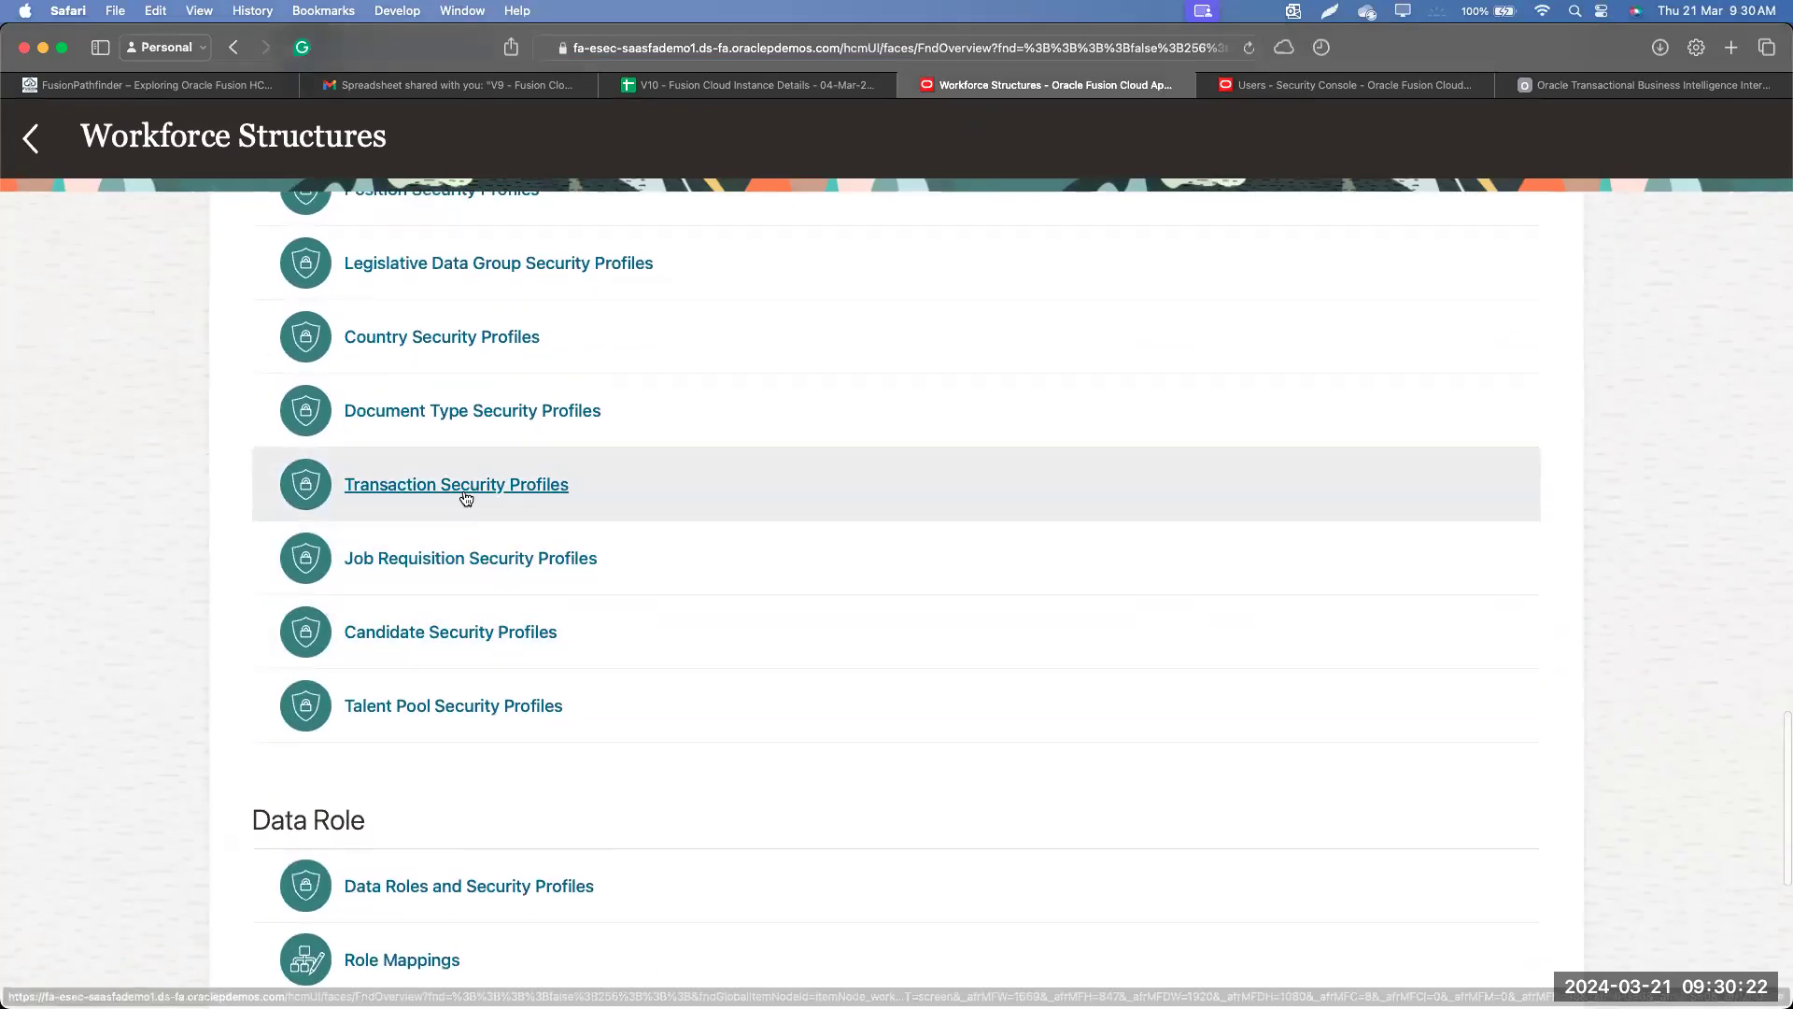
{"action": "left_click", "coordinate": [438, 556]}
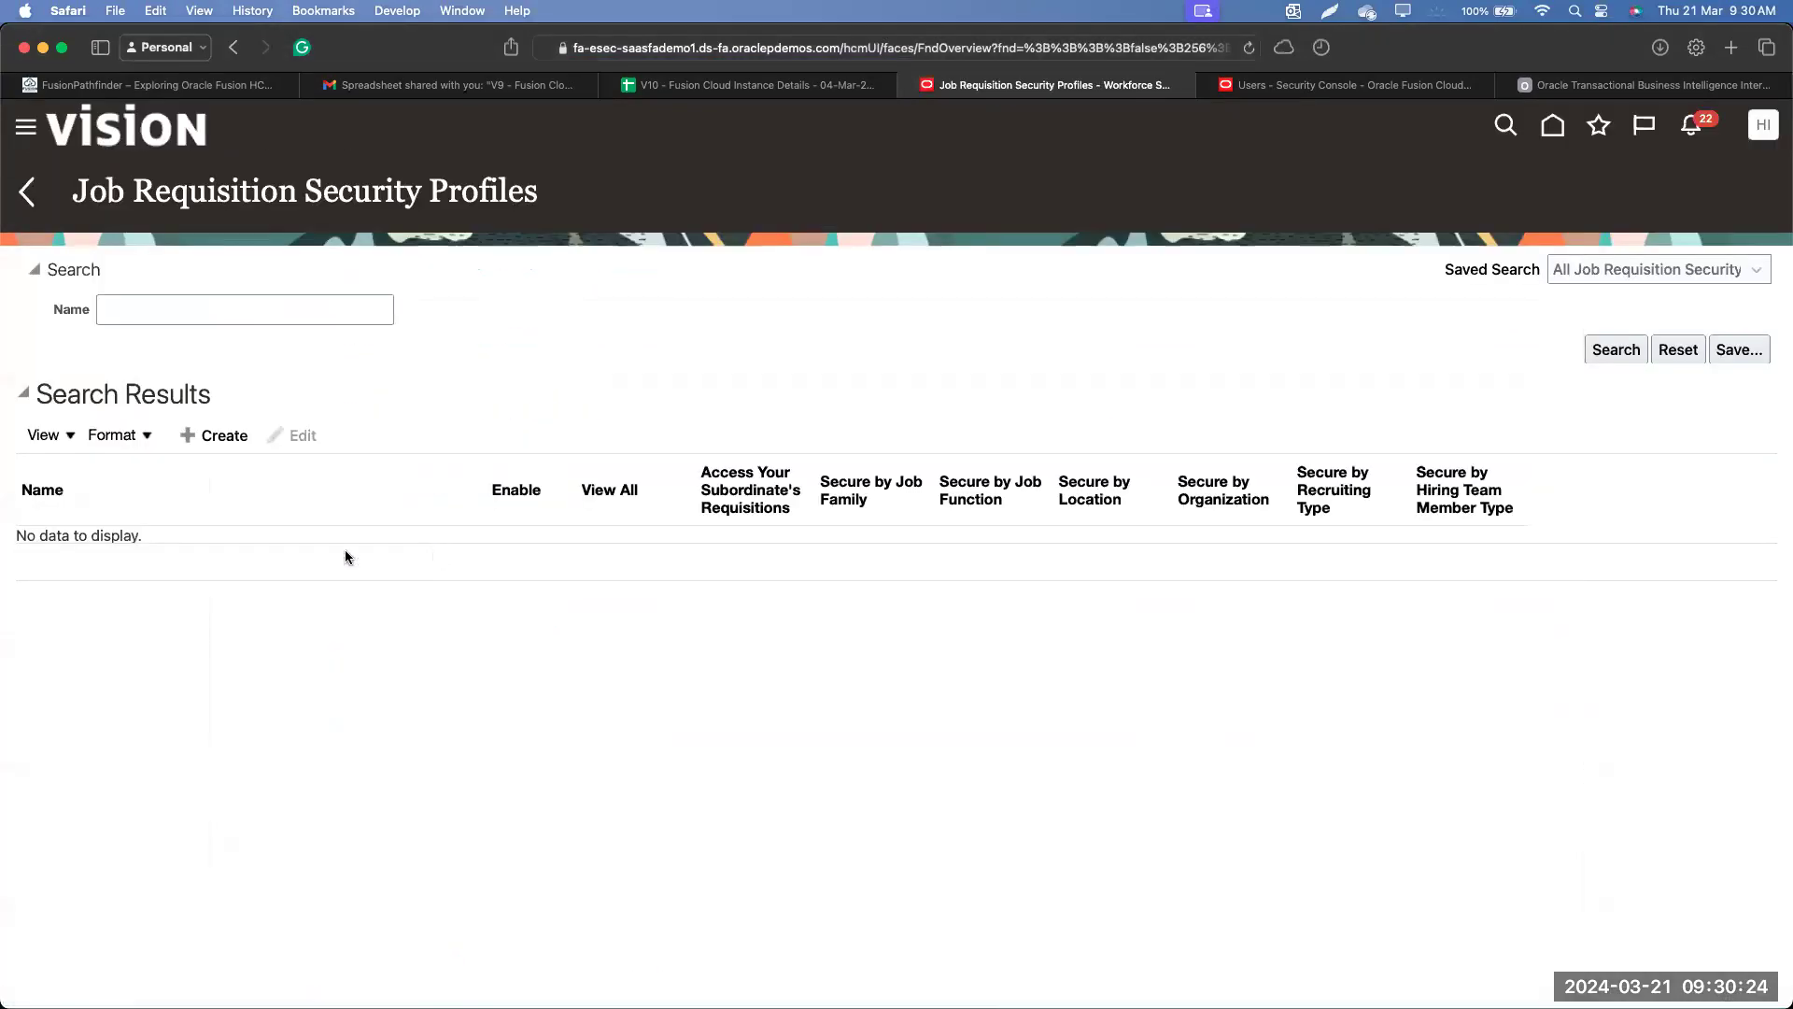
Start a new job requisition security profile and try to select Secure by Location under its area of responsibility.
{"action": "left_click", "coordinate": [196, 435]}
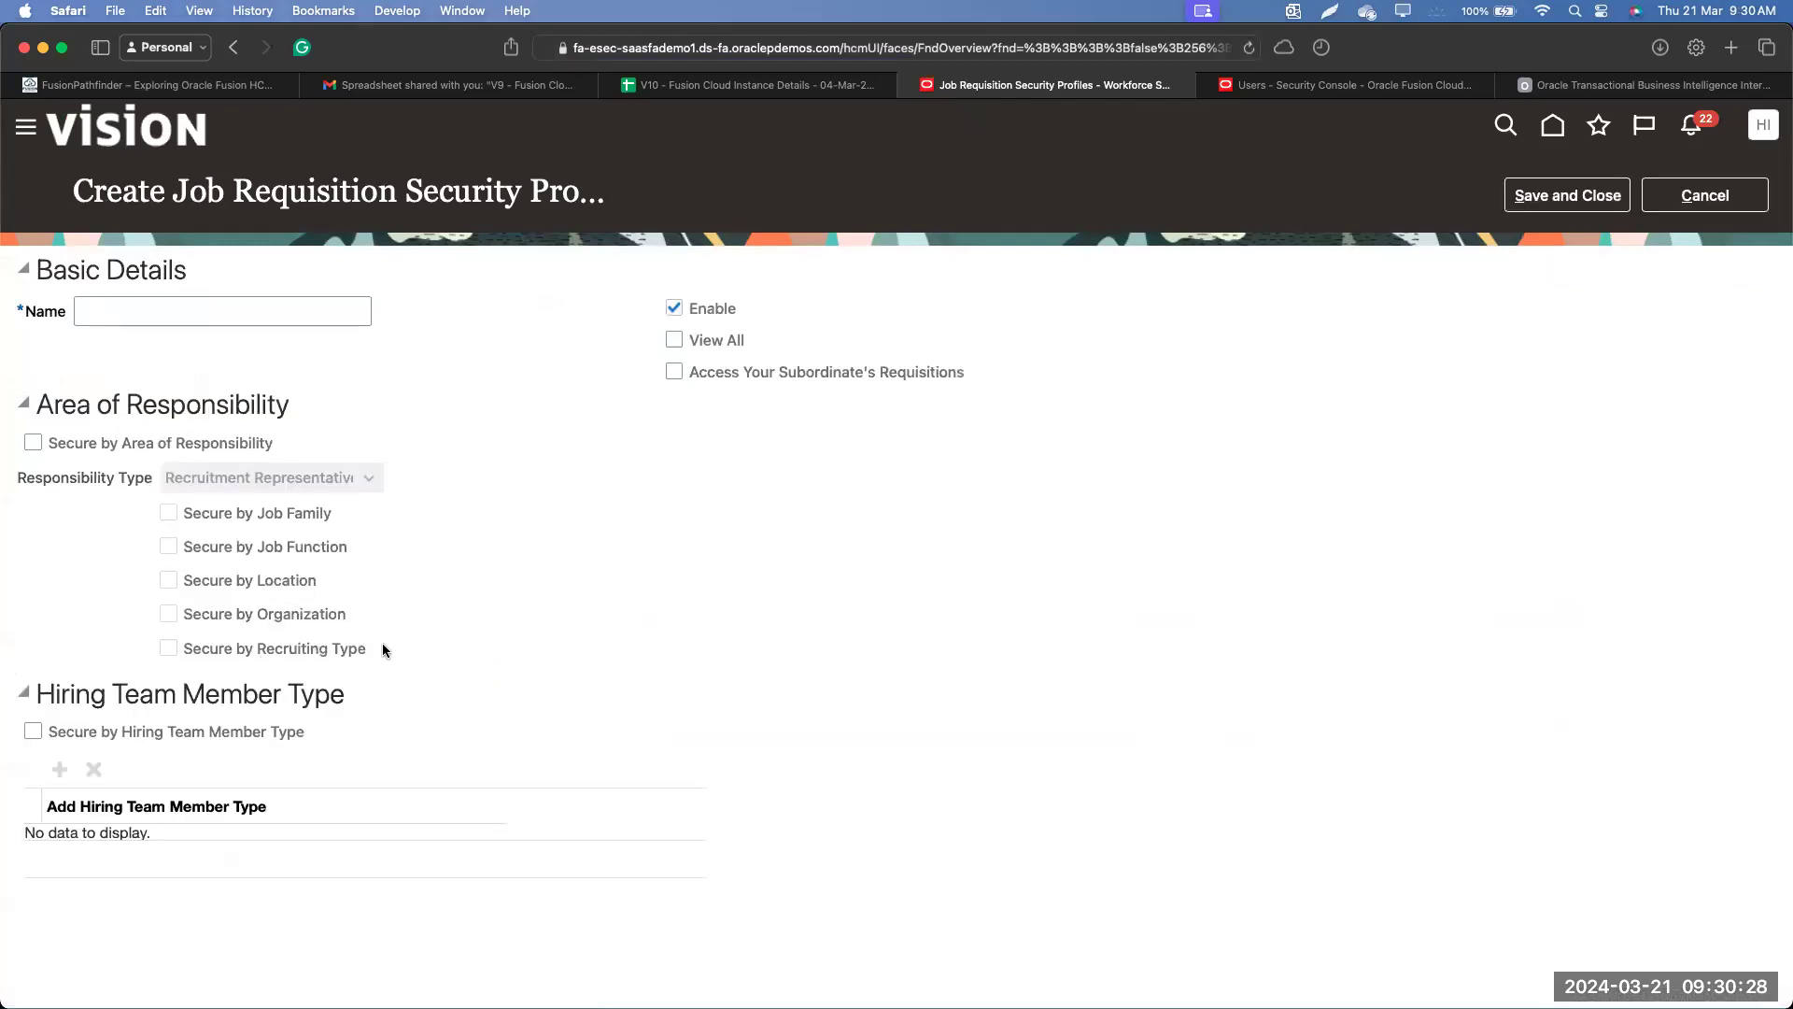
{"action": "left_click_drag", "start_coordinate": [328, 580], "coordinate": [173, 570]}
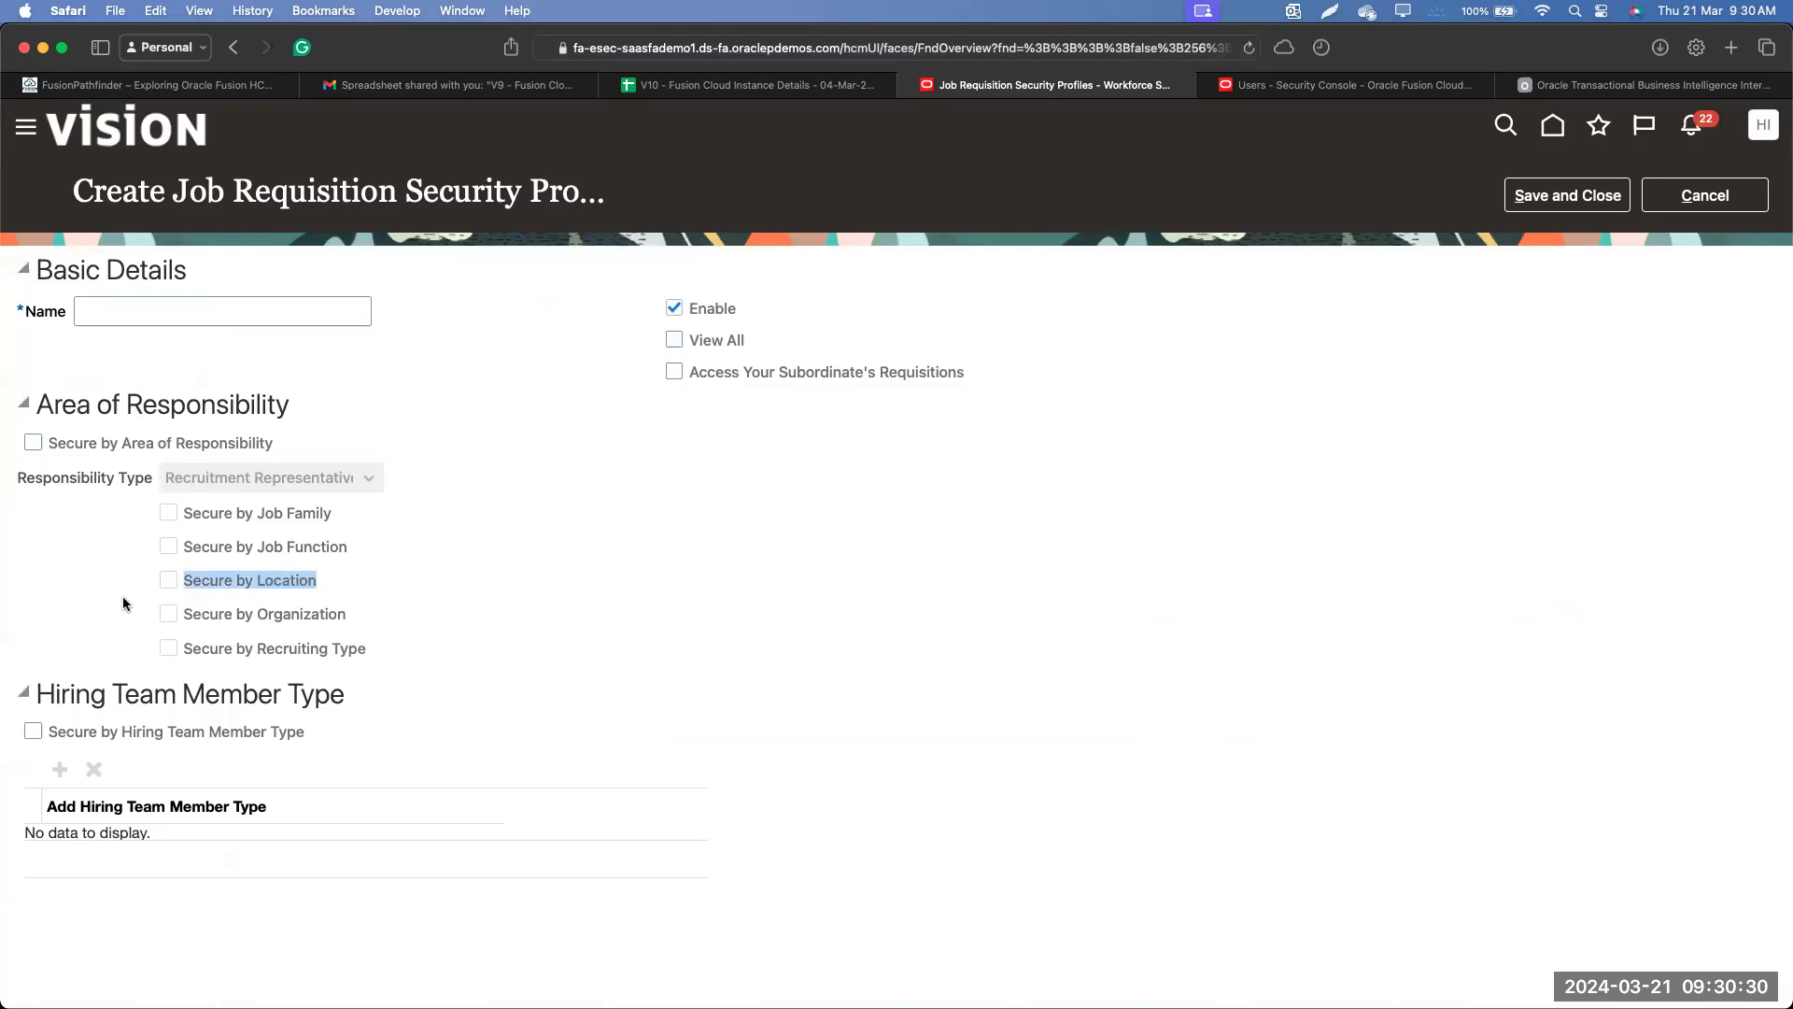
{"action": "left_click", "coordinate": [173, 582]}
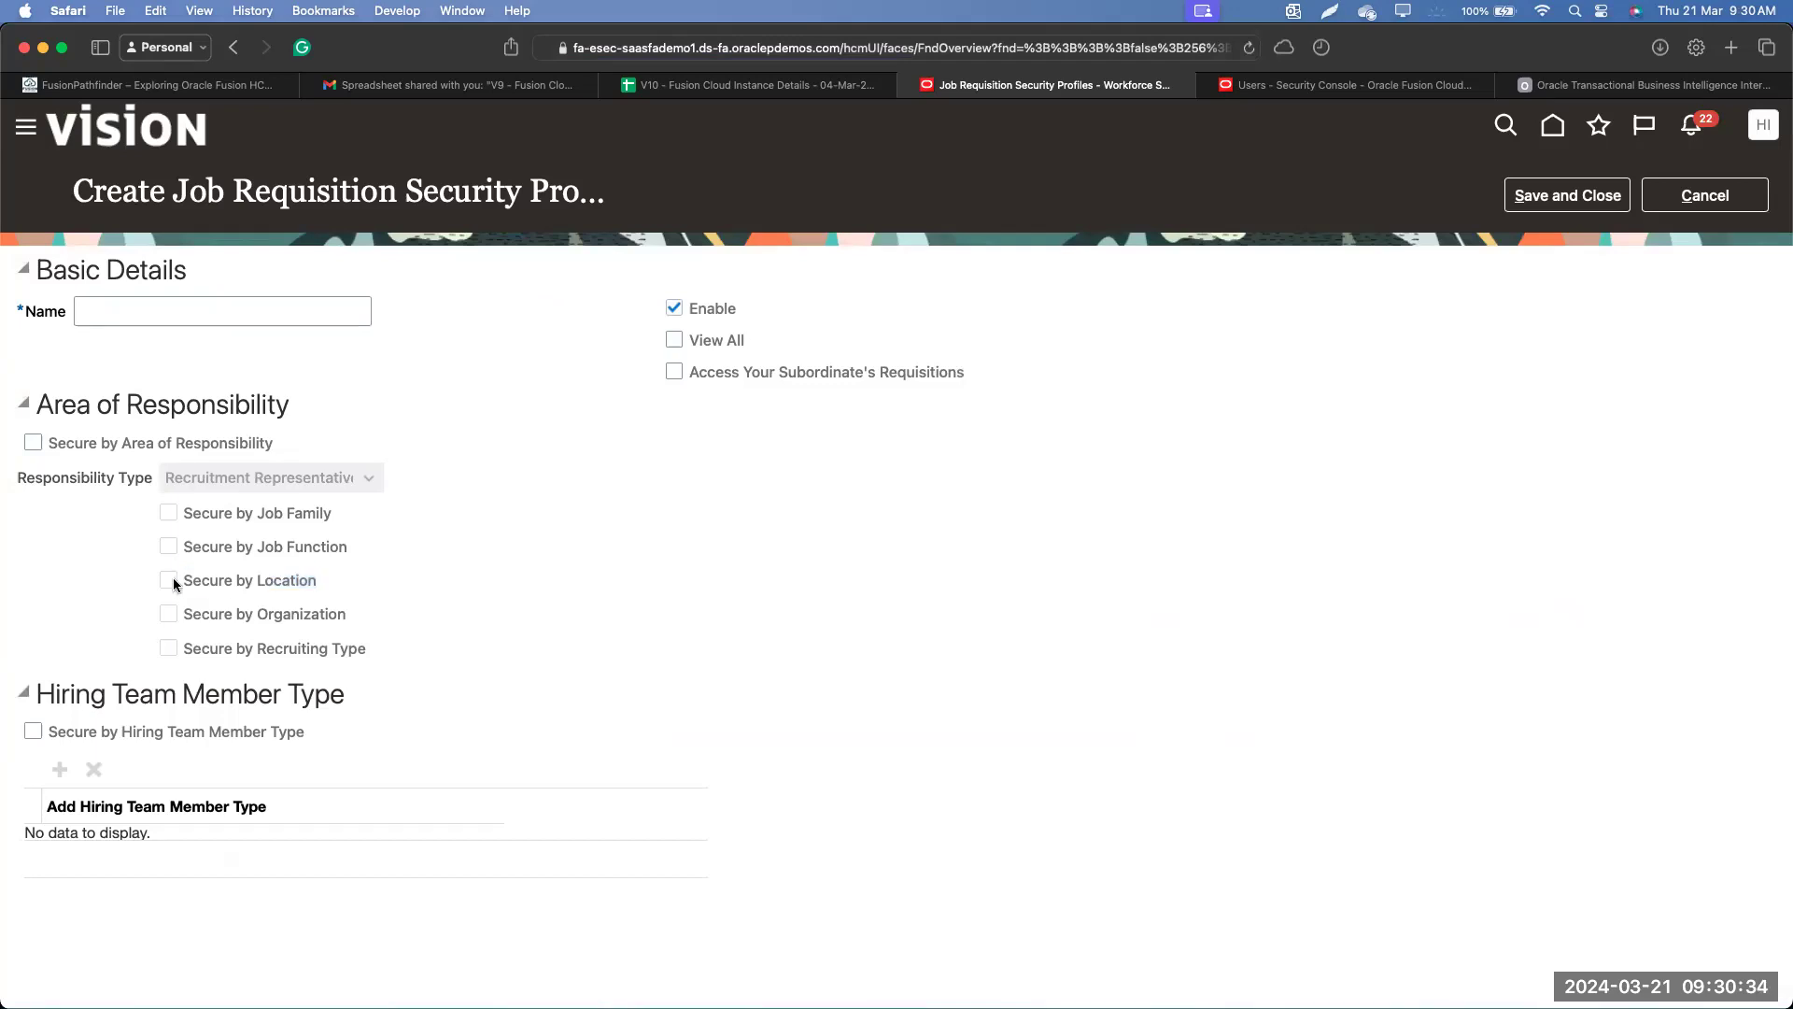